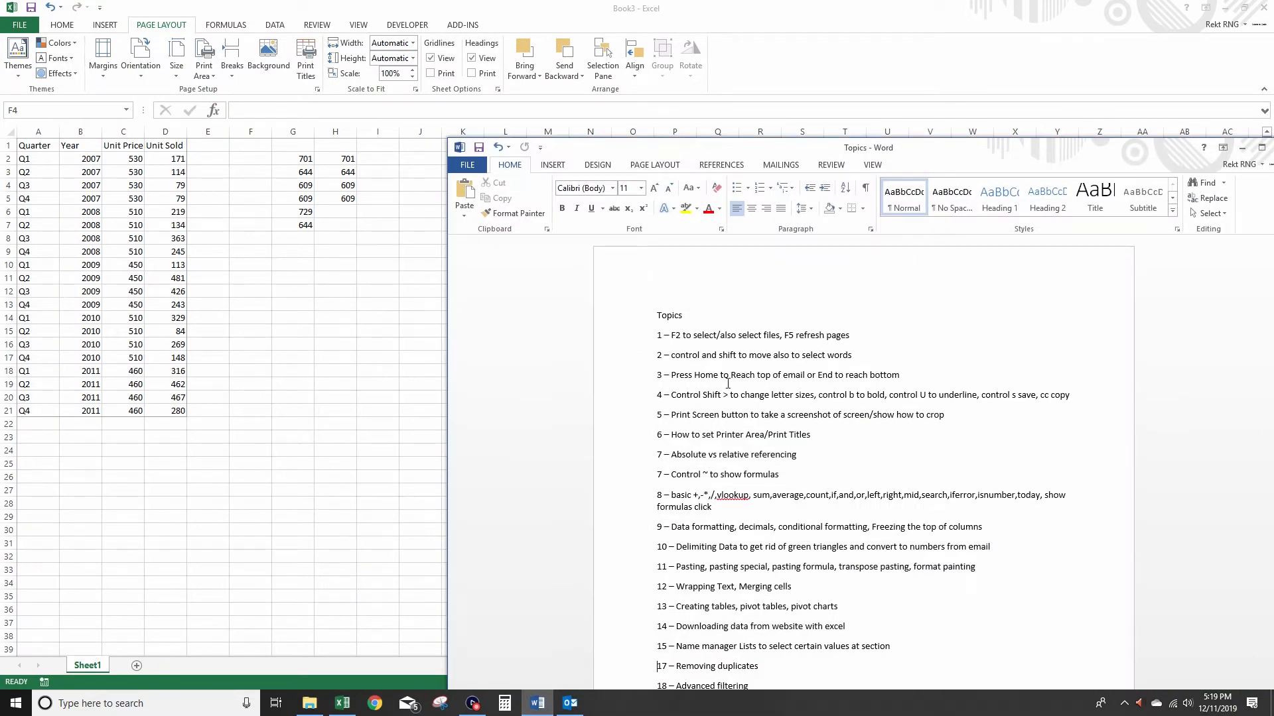
Switch to the VBATutorialCode Lessons folder in File Explorer and open the Procedure Too Large folder's name for editing
mouse_move(322, 706)
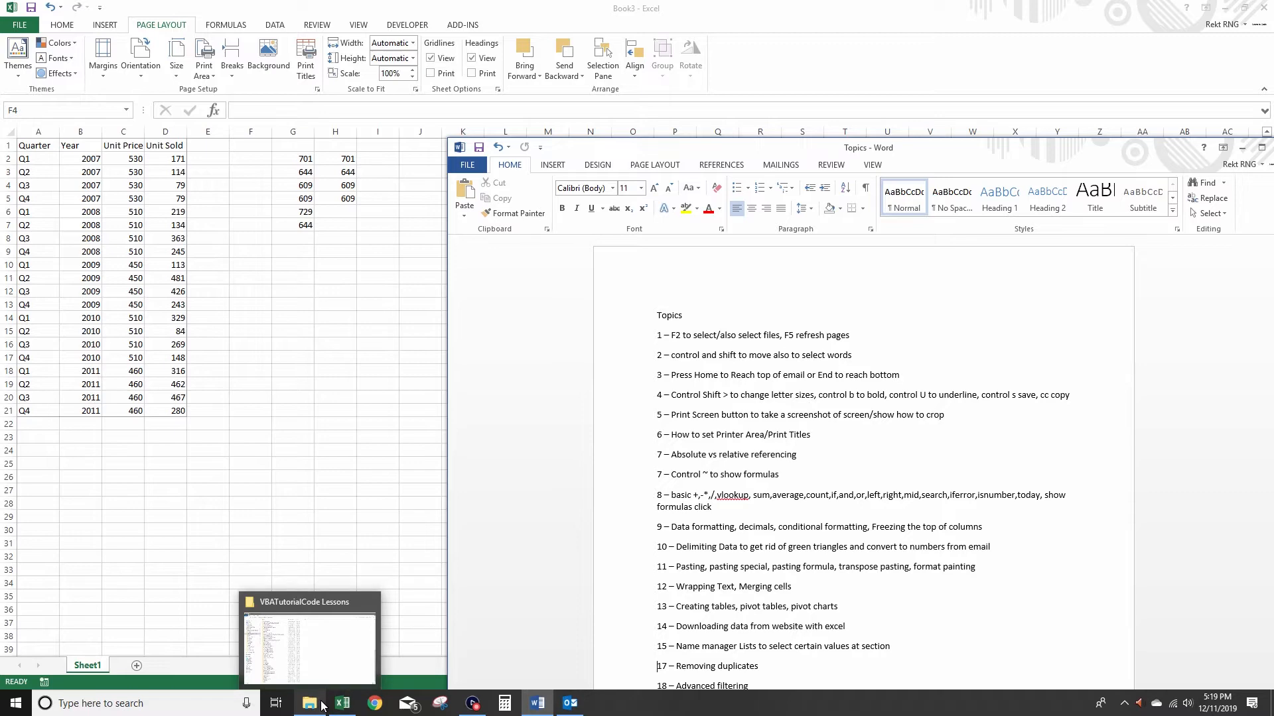
click(322, 706)
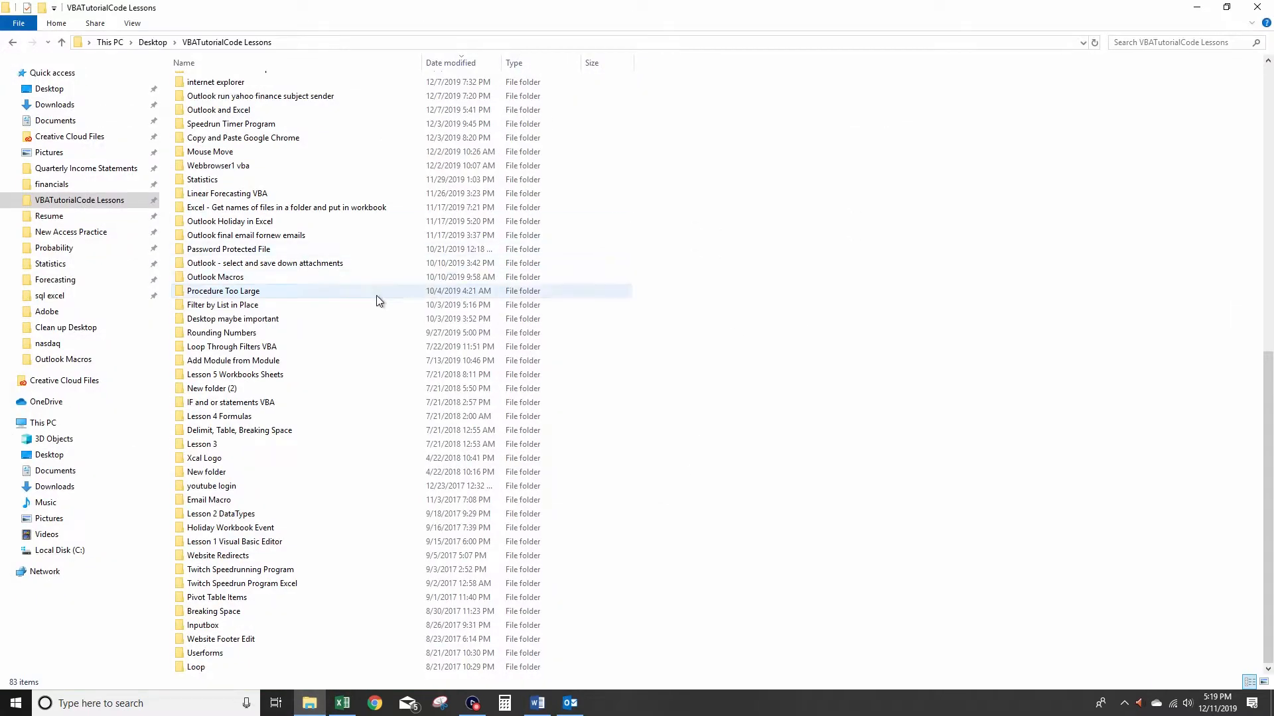
click(317, 295)
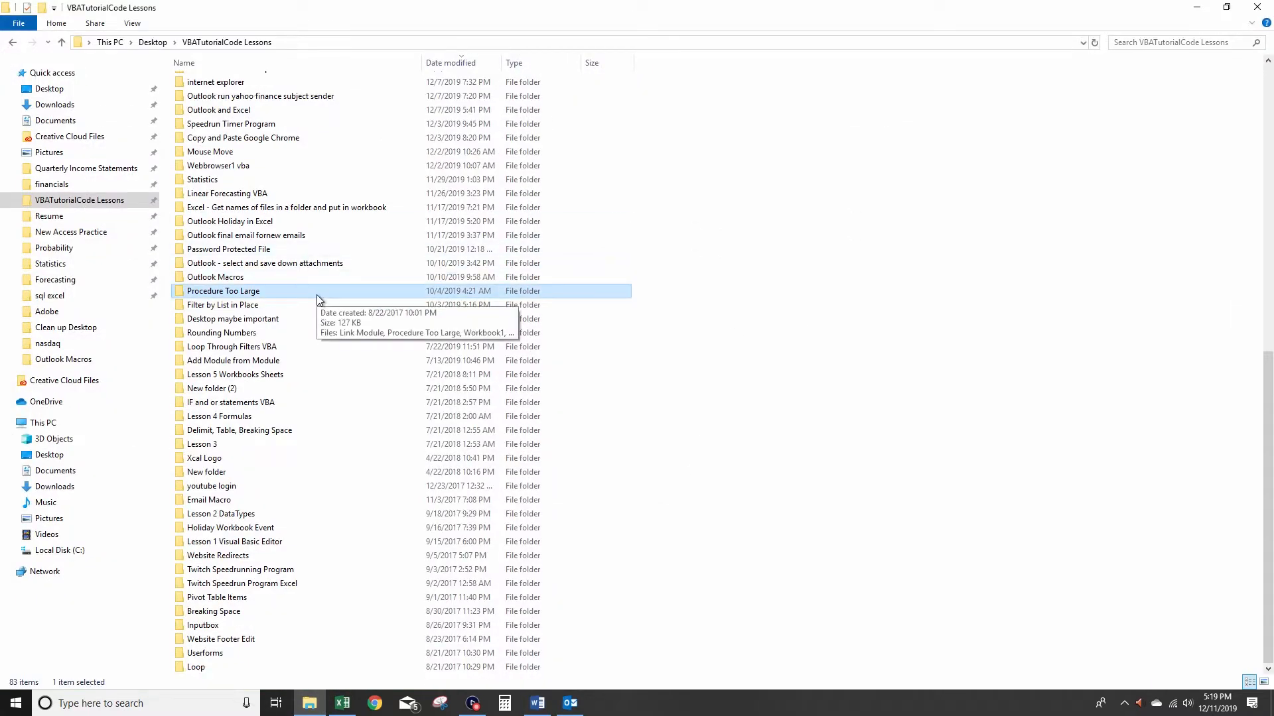
key(F2)
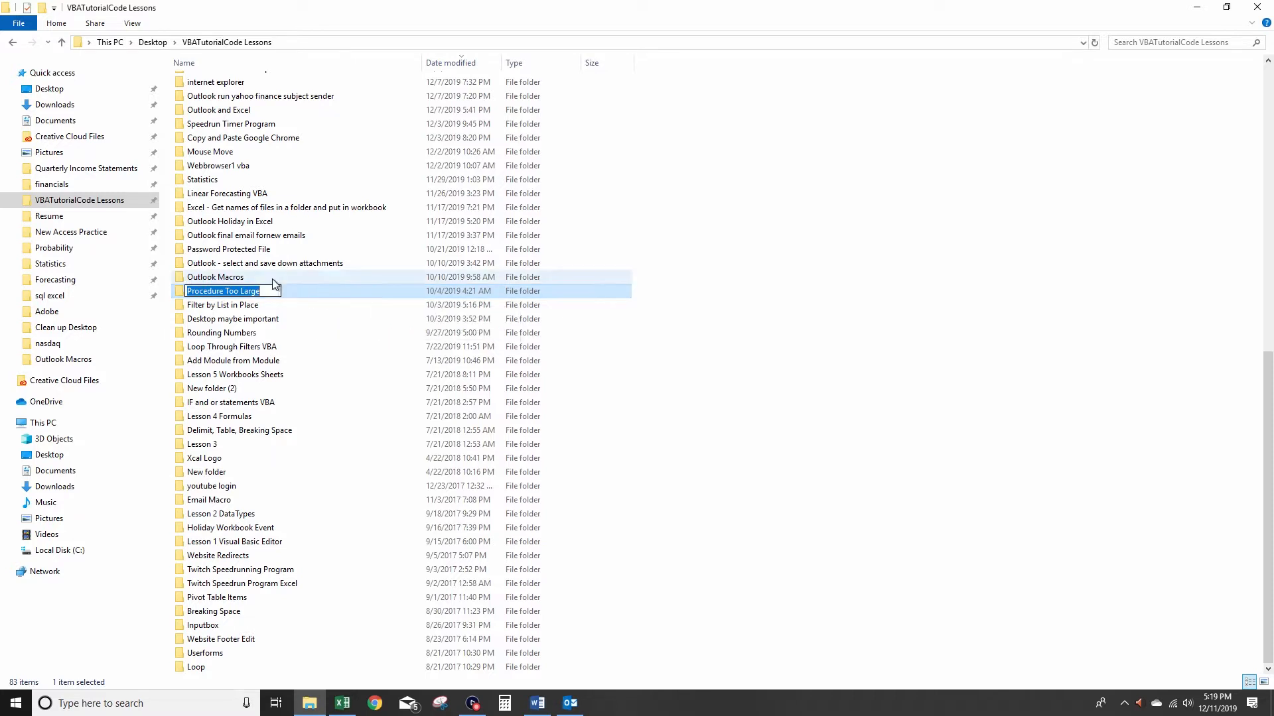
Try to rename the Outlook Macros folder to nnvnvn, cancel the rename, and minimize the folder window
click(268, 277)
key(F2)
click(296, 280)
key(F2)
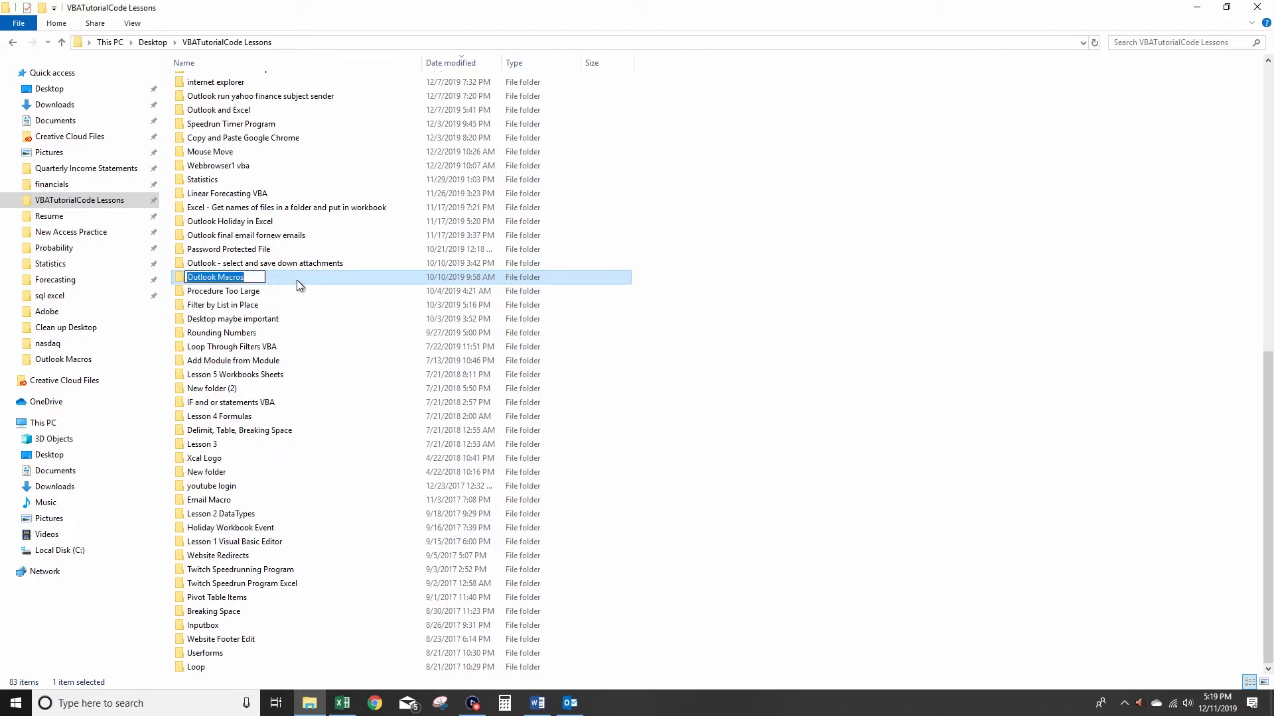
text(nnvnvn)
key(ctrl+z)
key(Escape)
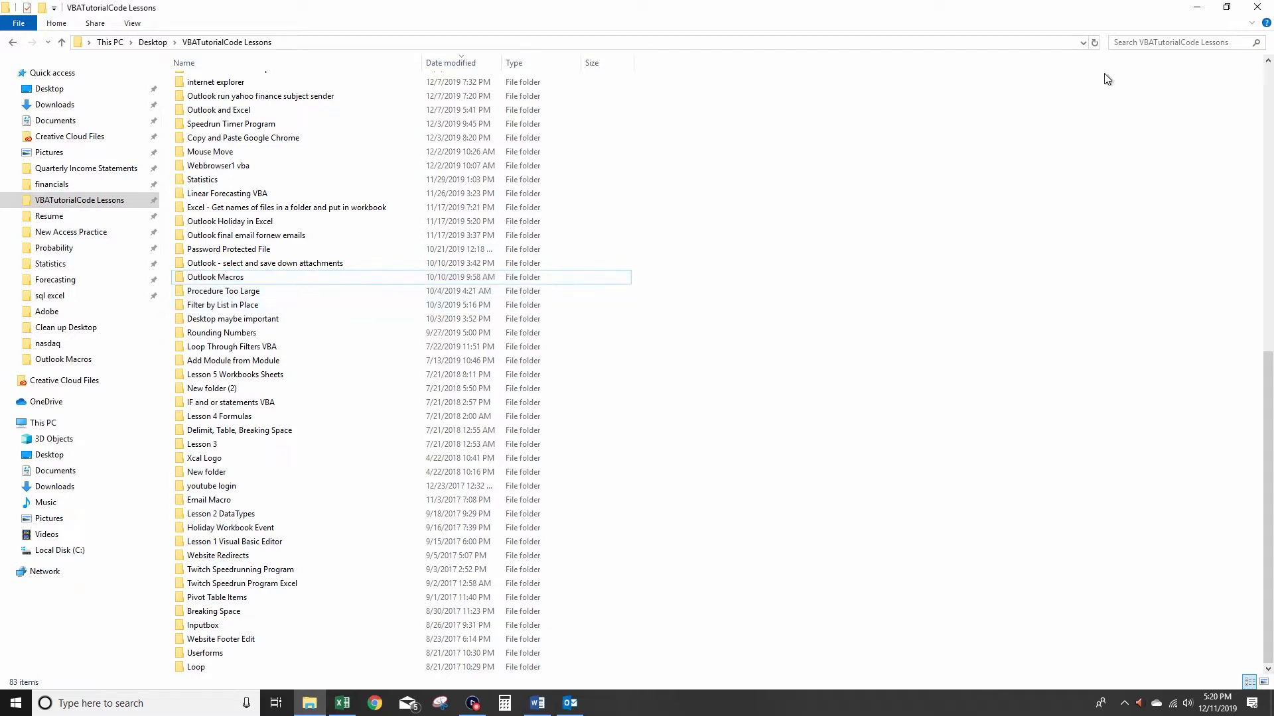
click(1196, 7)
Enter the sample text hgfh in cell E13 of the Excel workbook and clear it again
click(342, 317)
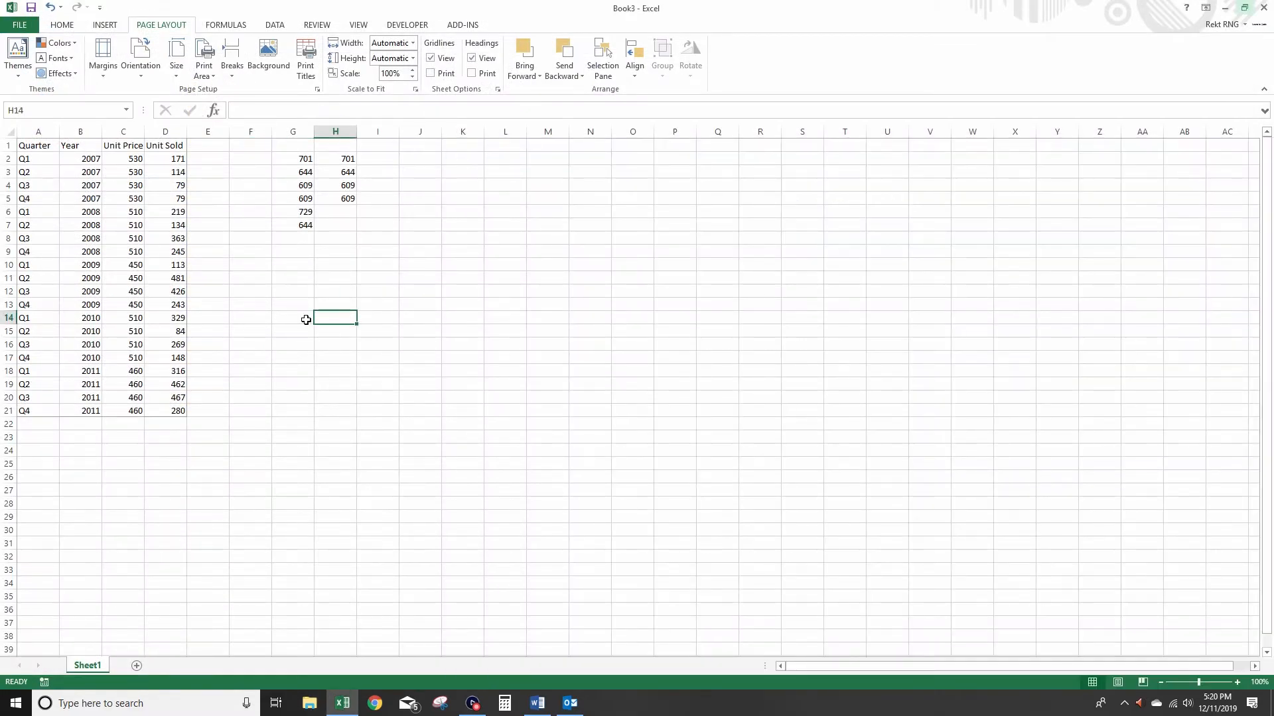
double_click(221, 307)
text(hgf)
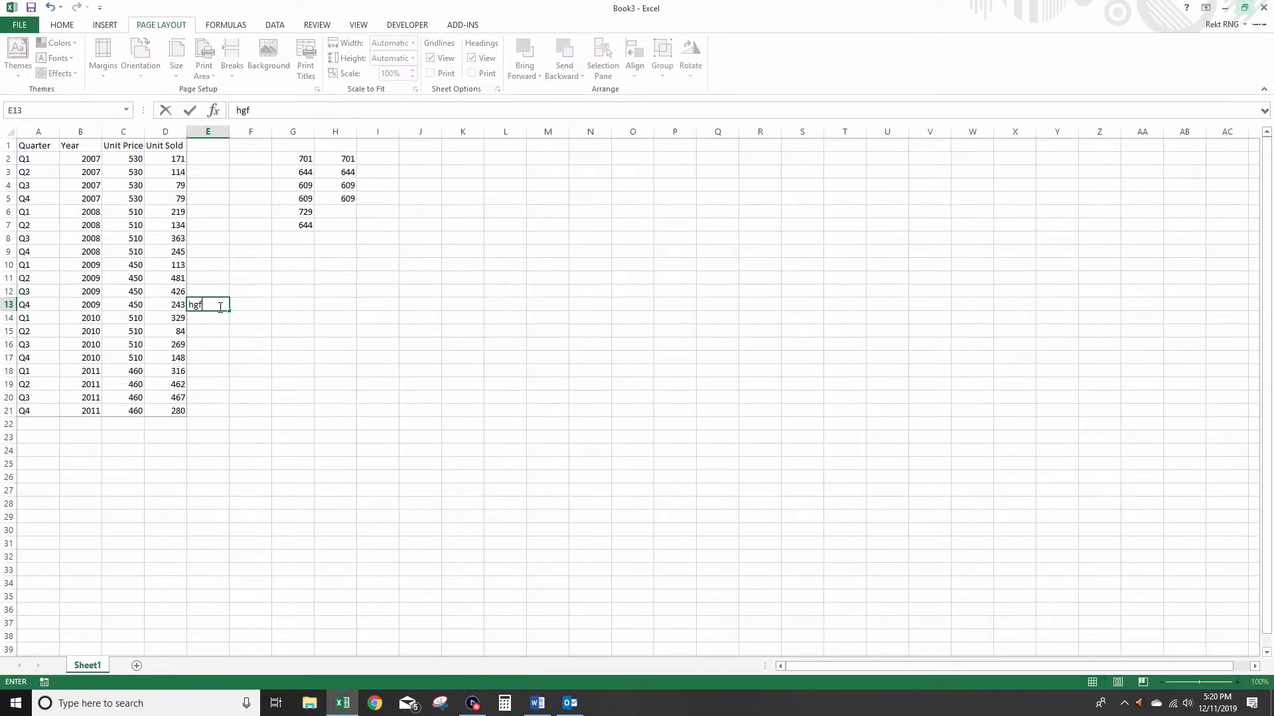
text(h)
key(BackSpace)
key(BackSpace)
key(BackSpace)
key(BackSpace)
click(222, 317)
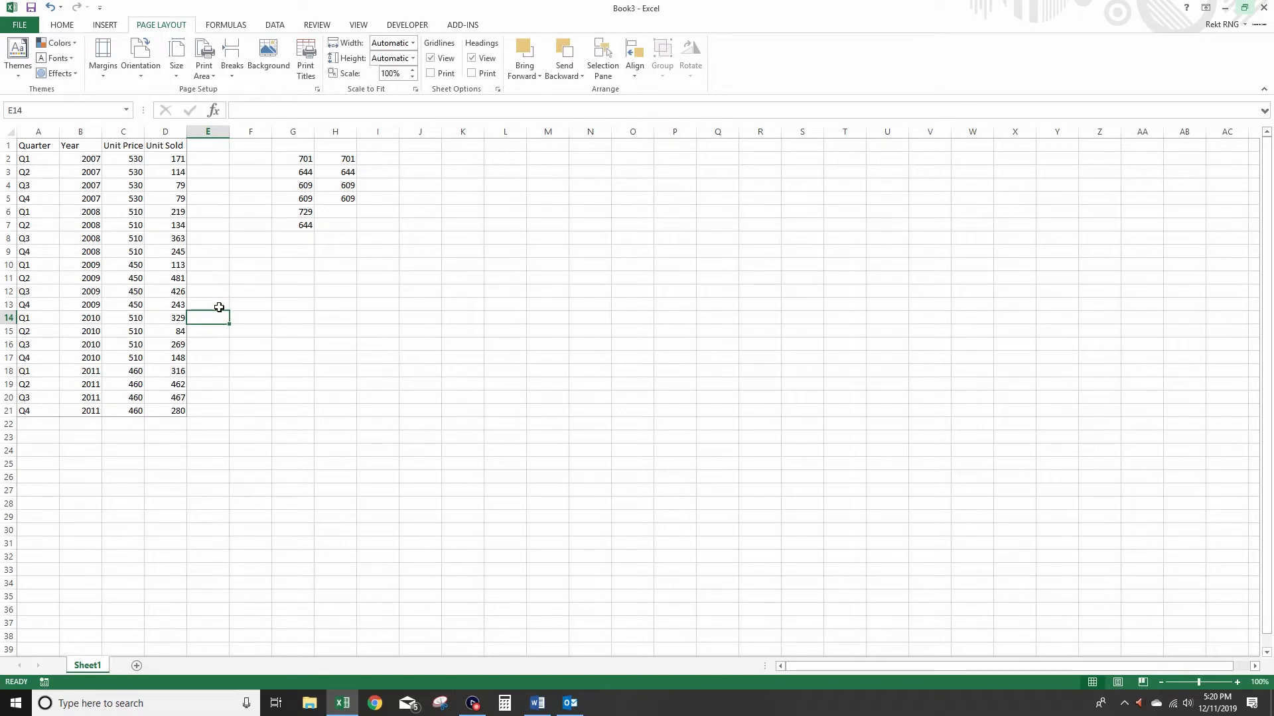
Enter the sample text nbfnh in cell E14 and erase it, leaving the cell empty
double_click(222, 316)
text(nbfnh)
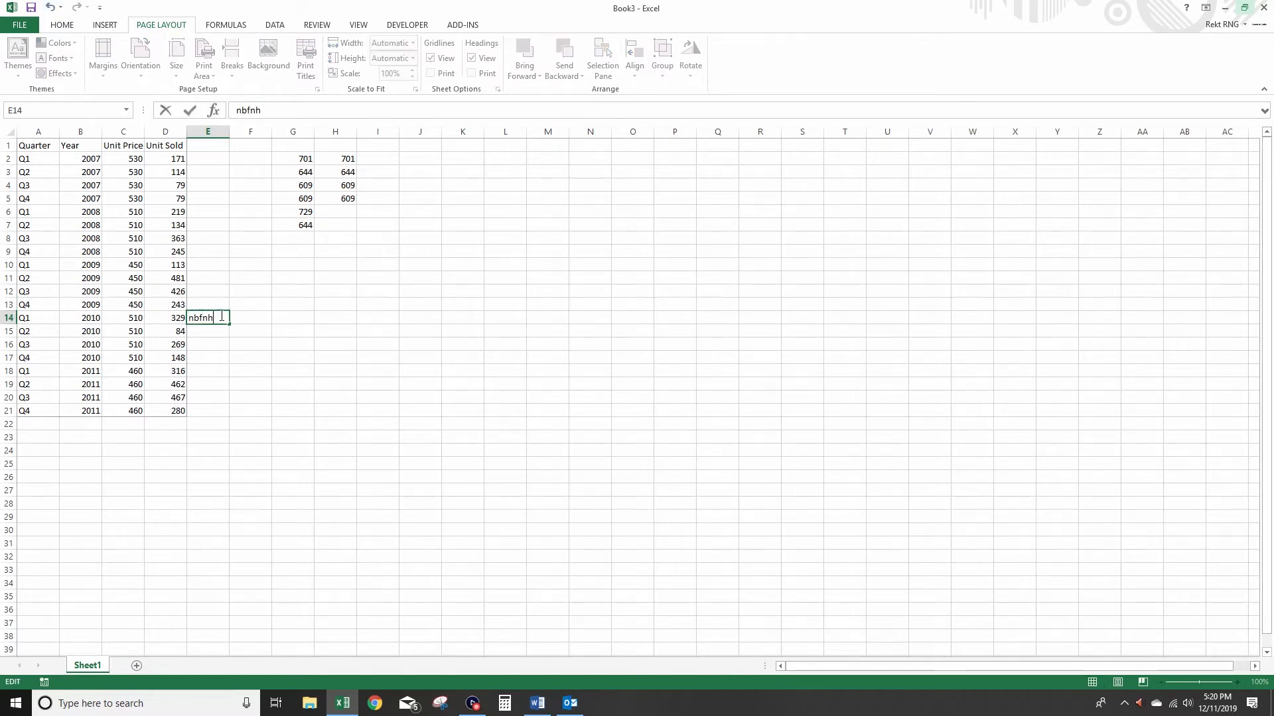
key(BackSpace)
key(BackSpace)
key(BackSpace)
key(BackSpace)
key(Return)
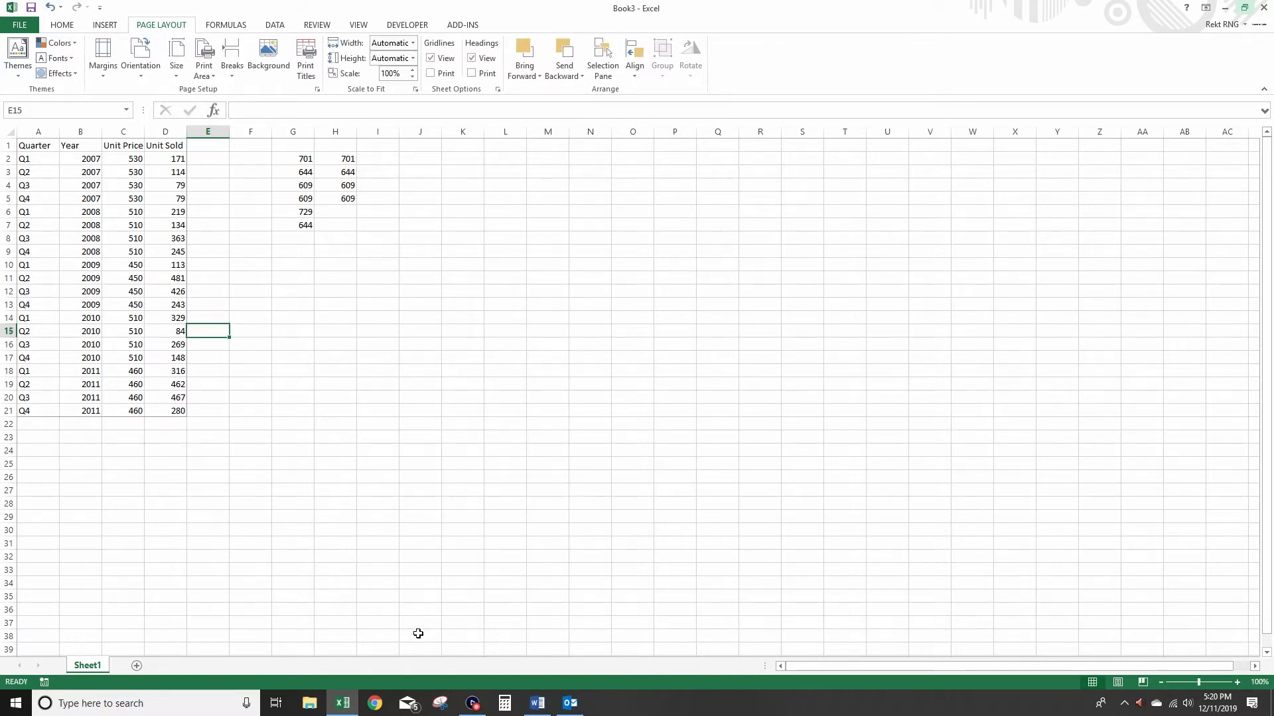
Switch to the Topics document in Word and select "to move also to select words" in topic 2, word by word
click(537, 705)
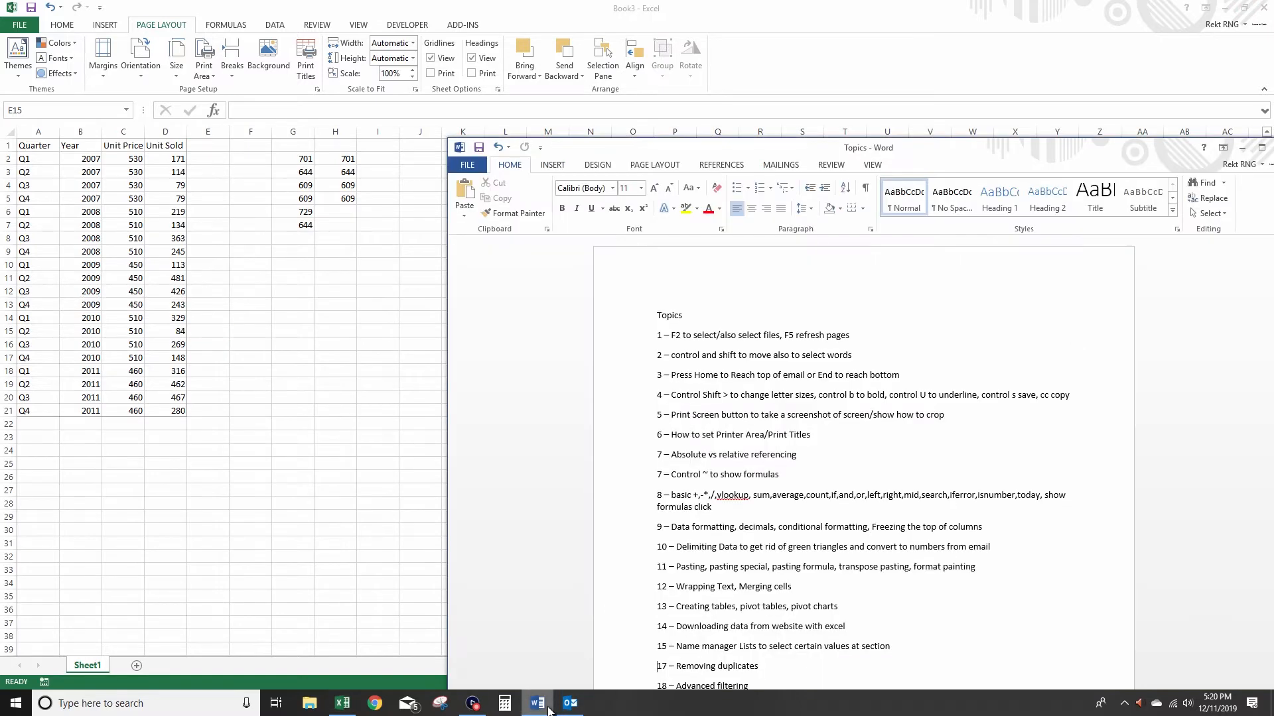
click(536, 703)
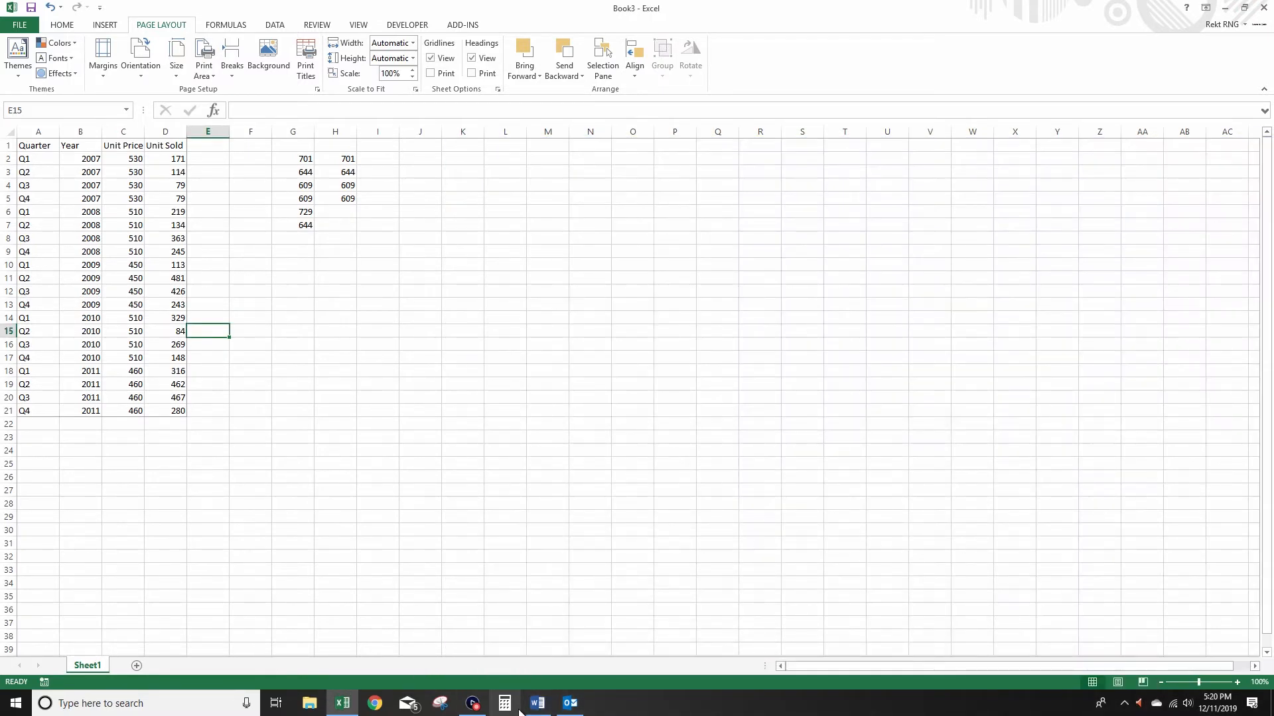
click(537, 704)
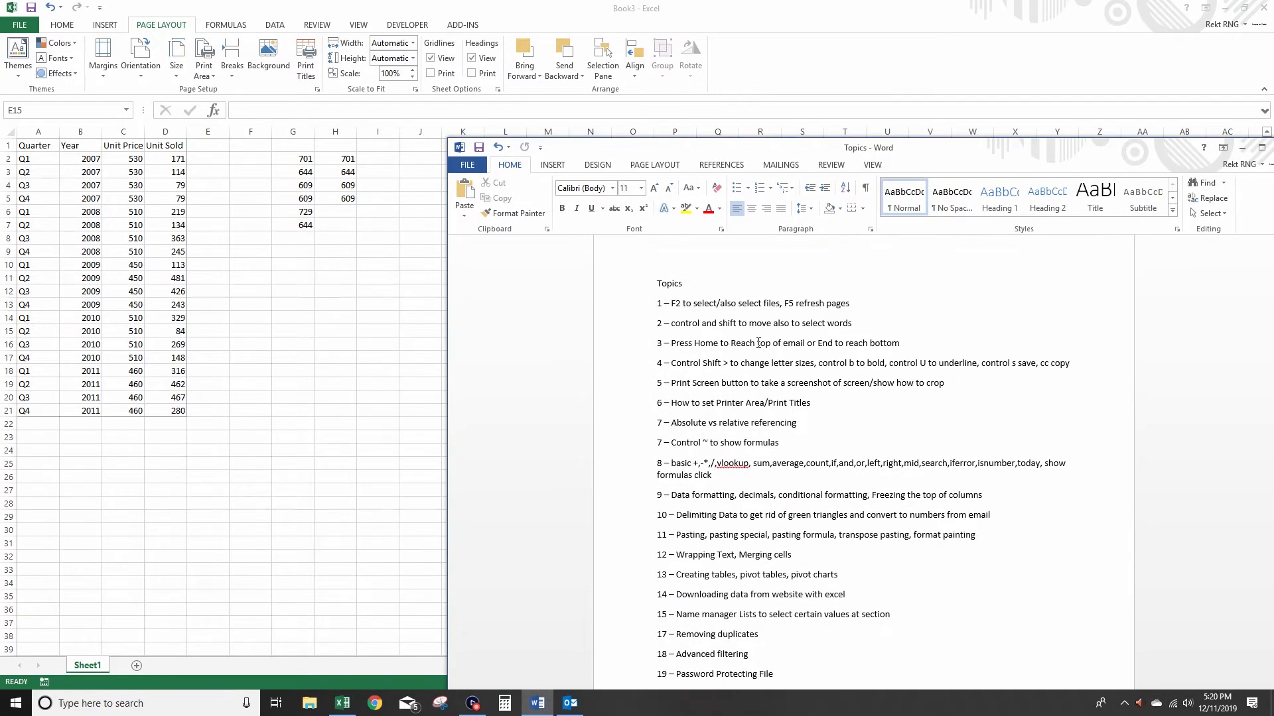
click(881, 330)
key(ctrl+shift+Left)
key(ctrl+shift+Left)
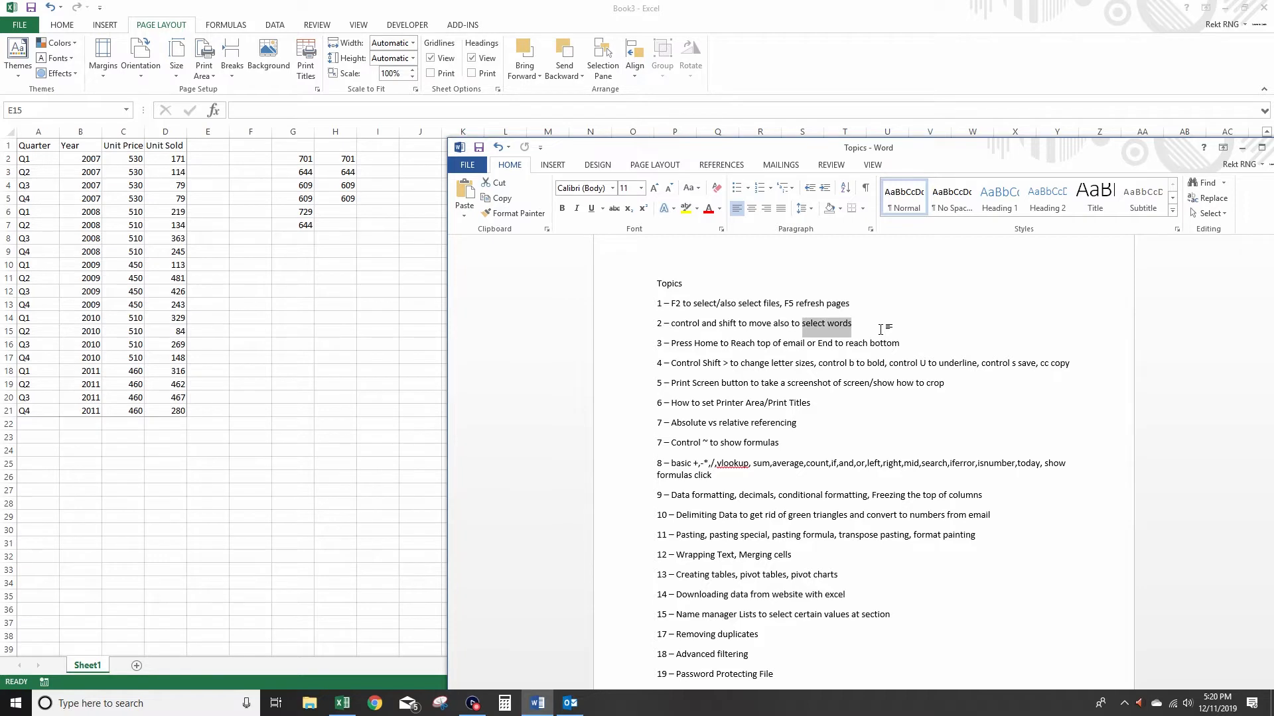
key(ctrl+shift+Left)
key(ctrl+shift+Left)
key(ctrl+shift+Left)
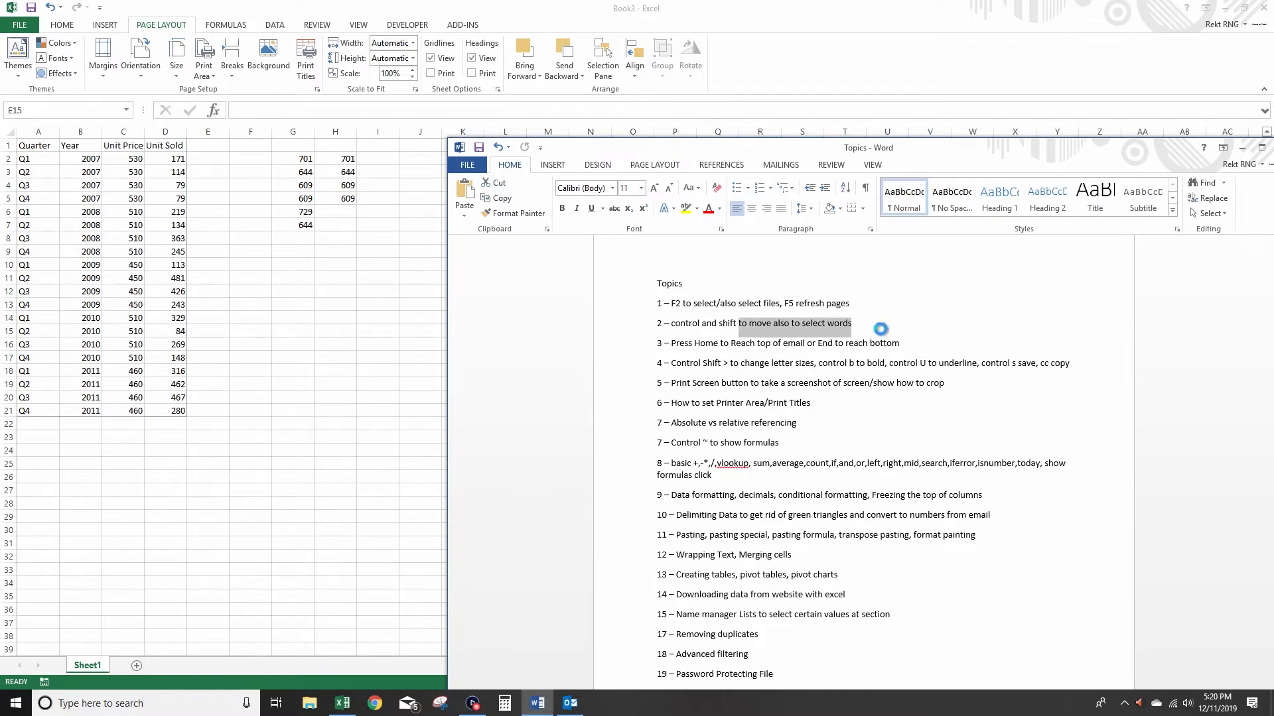
Shrink the selection in topic 2 word by word back to the end of the line
key(ctrl+shift+Right)
key(ctrl+shift+Right)
key(ctrl+shift+Right)
key(ctrl+shift+Right)
key(ctrl+shift+Right)
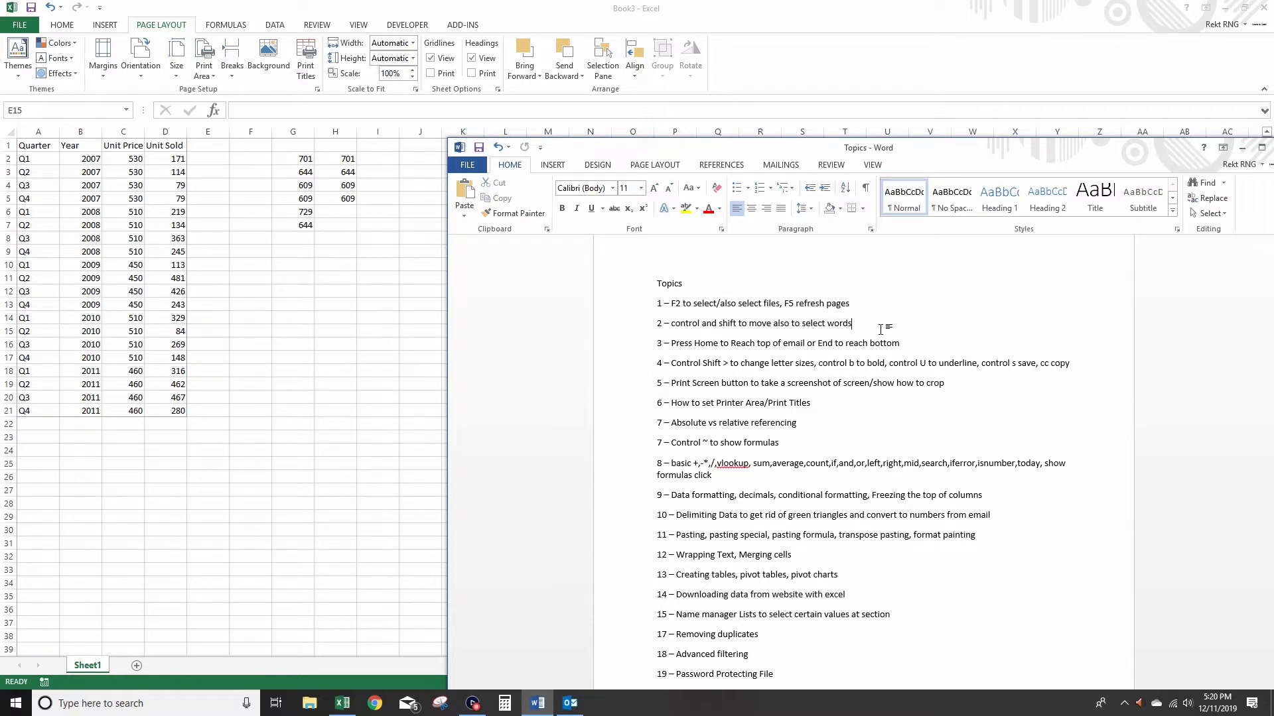
key(ctrl+shift+Right)
Select the last 14 characters of the topic 2 line one character at a time, and release the selection
key(shift+Left)
key(shift+Left)
key(shift+Left)
key(shift+Left)
key(shift+Left)
key(shift+Left)
key(shift+Left)
key(shift+Left)
key(shift+Left)
key(shift+Left)
key(shift+Left)
key(shift+Left)
key(shift+Left)
key(shift+Left)
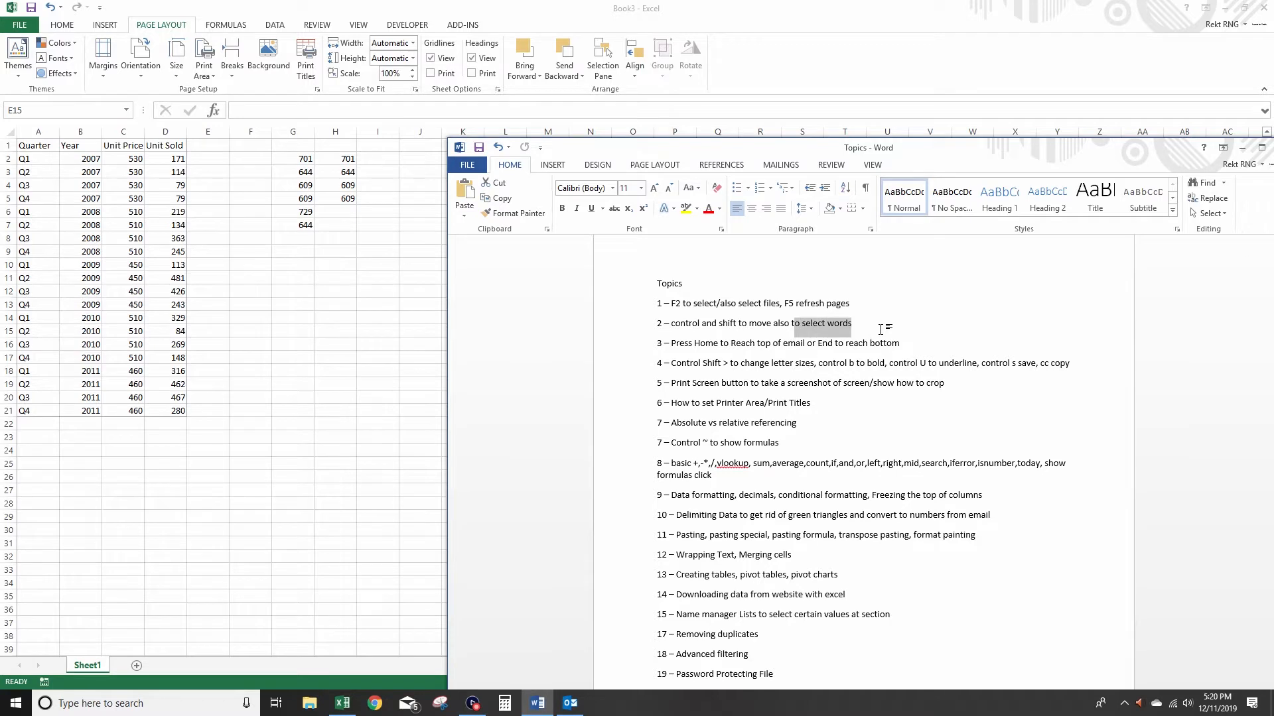
key(Right)
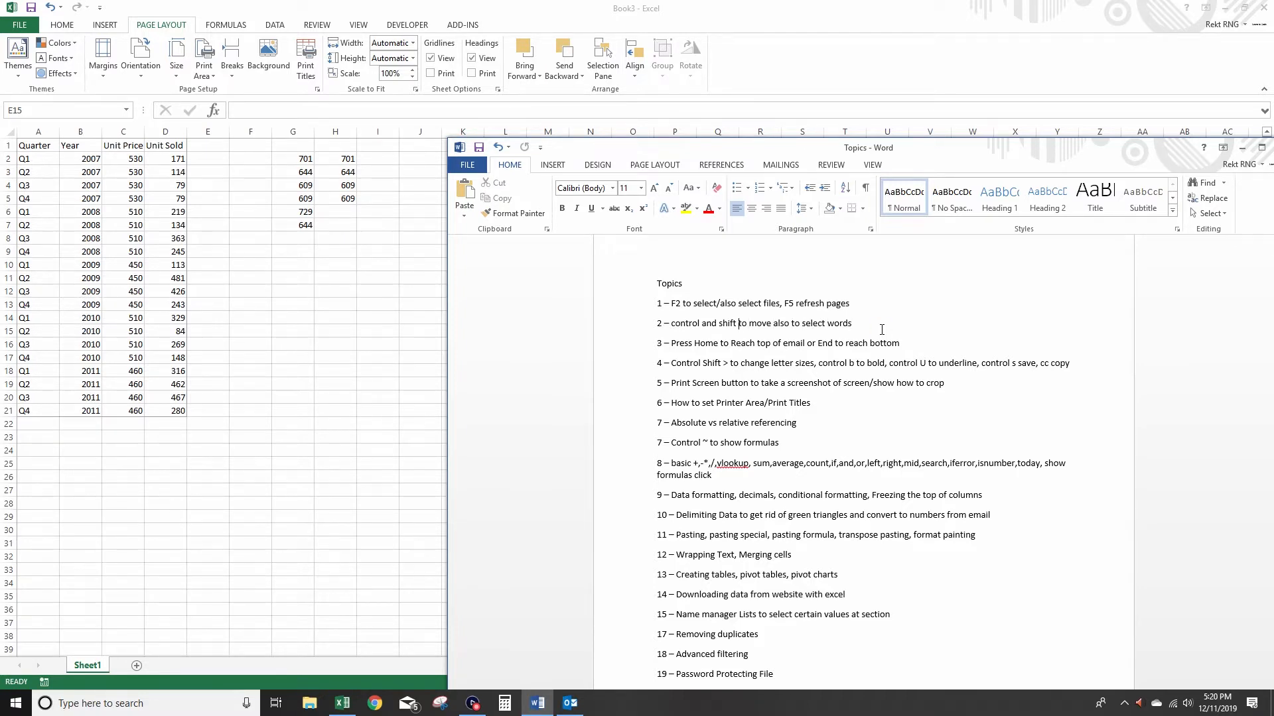
Open the Zillow email "10 Homes We Think You'll Love" in Outlook, examine it from beginning to end, and close it
click(570, 703)
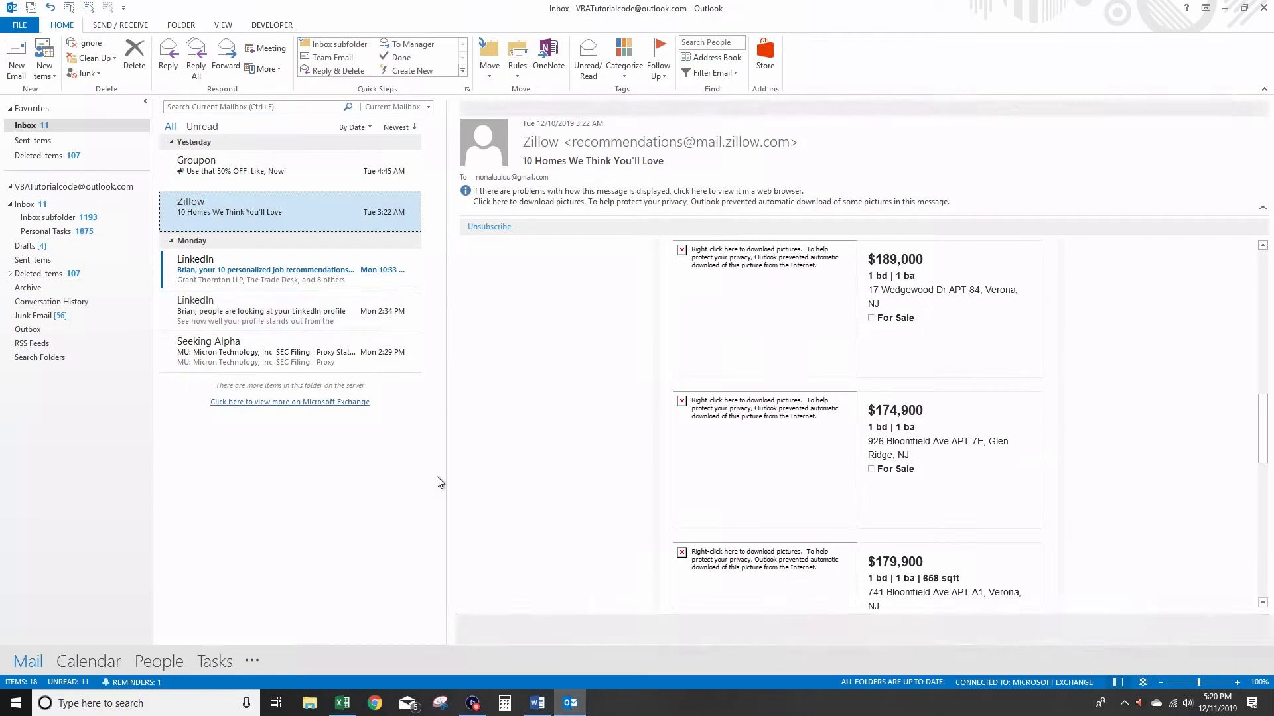
double_click(268, 211)
scroll(1188, 427, down, 5)
scroll(1188, 427, down, 15)
scroll(1044, 543, up, 20)
scroll(1045, 542, down, 15)
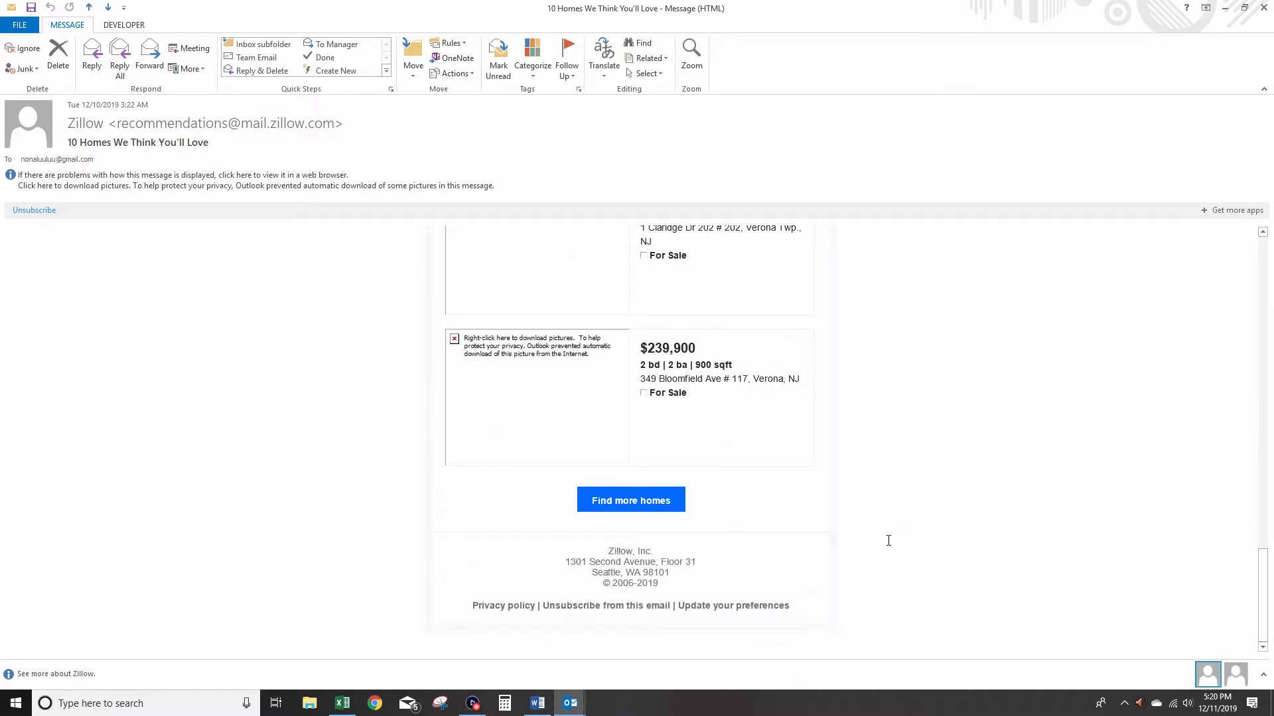
scroll(889, 541, up, 20)
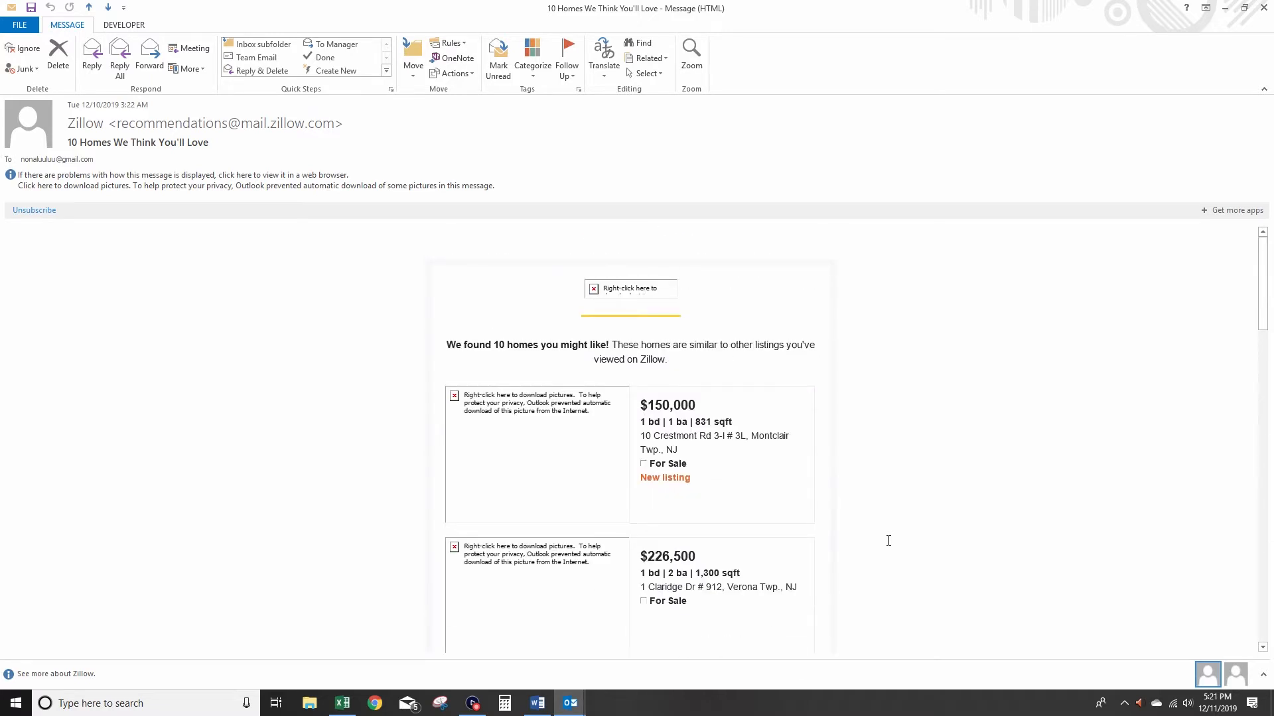
scroll(889, 541, down, 20)
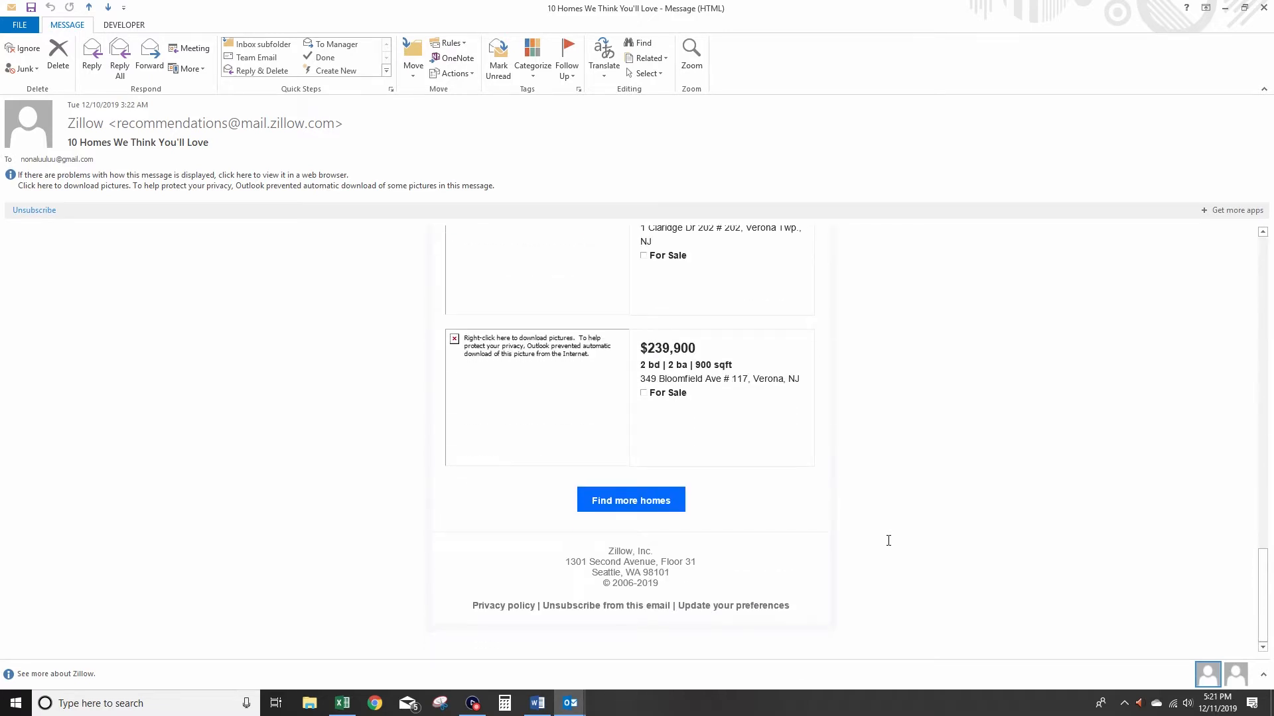
scroll(888, 541, up, 20)
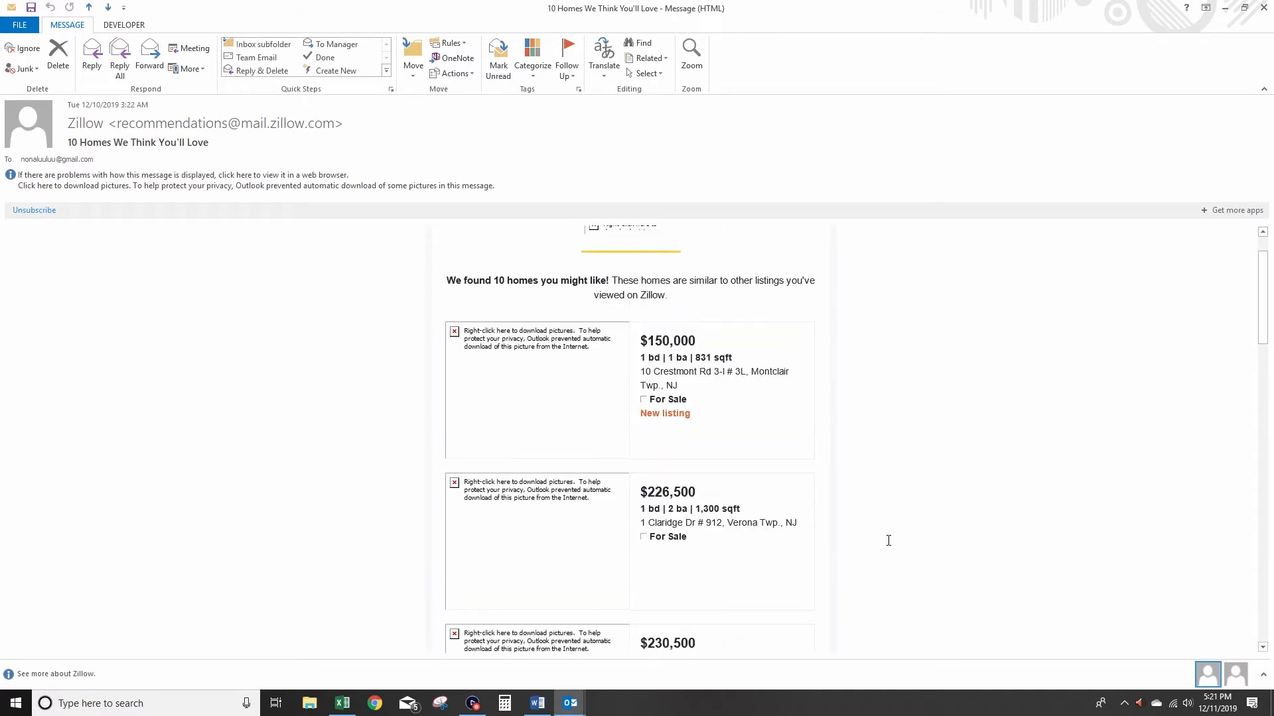
scroll(928, 544, down, 8)
scroll(964, 551, down, 6)
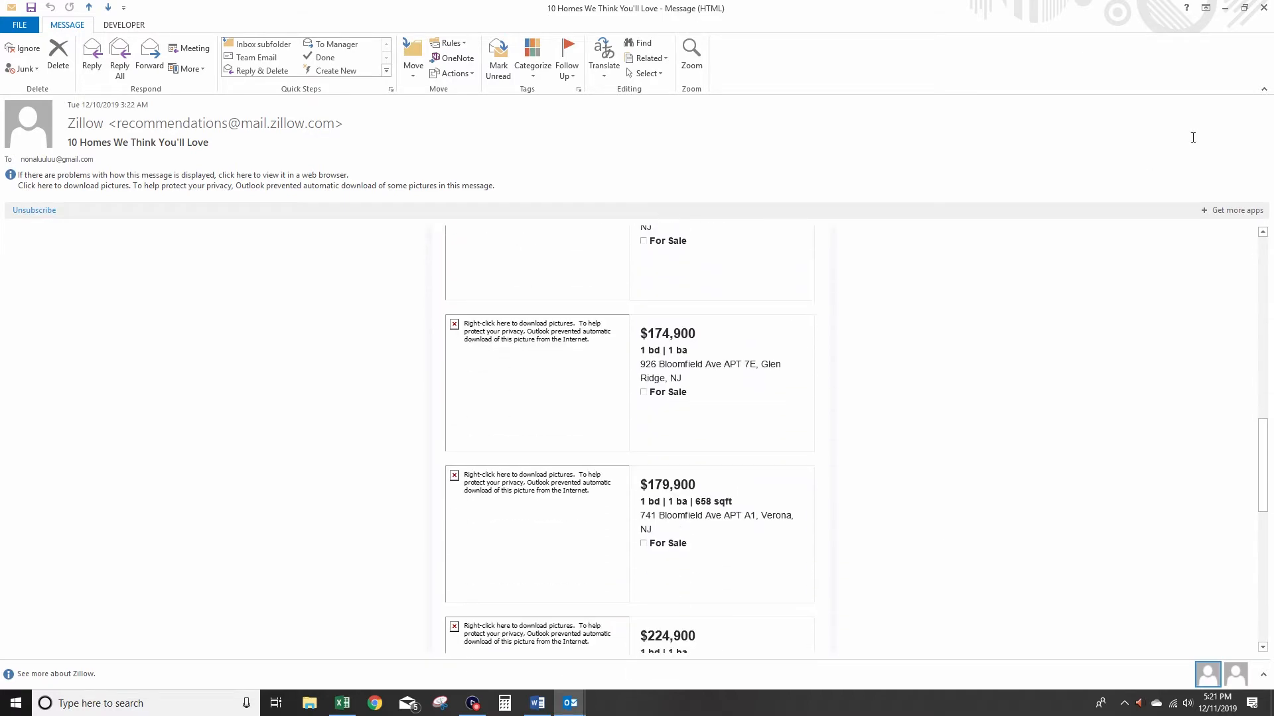
click(1264, 8)
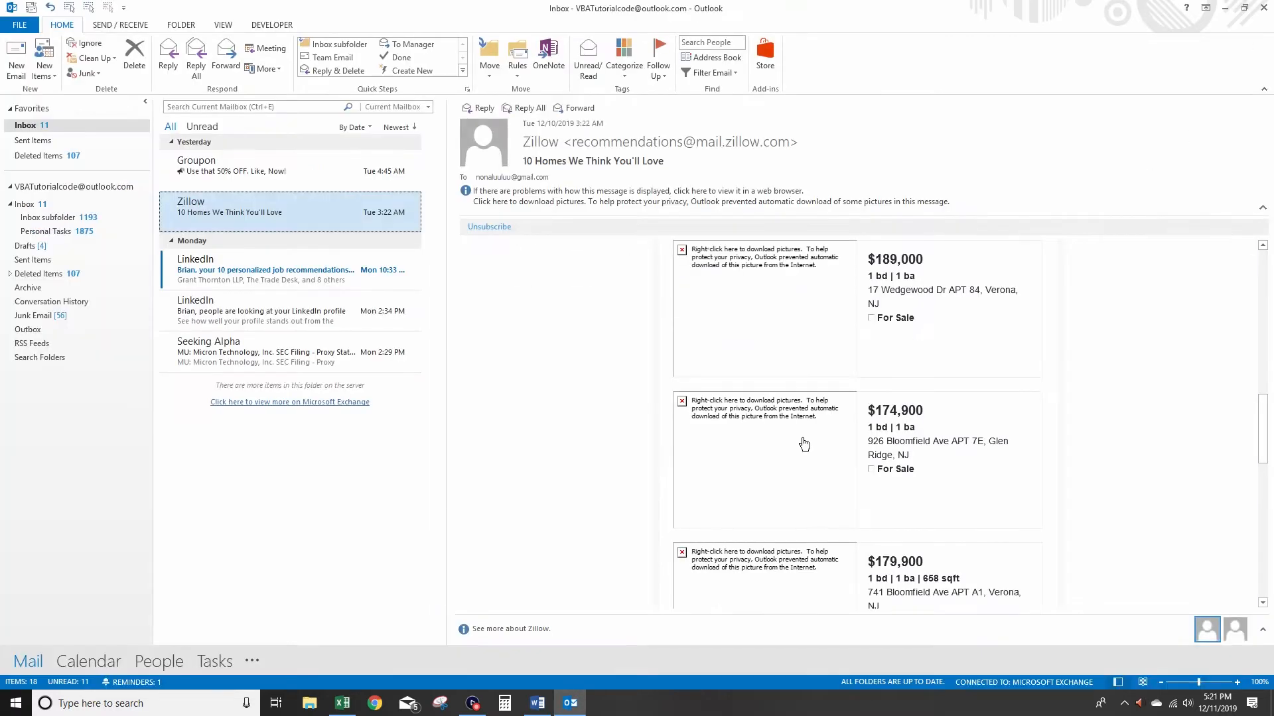
Create a new Outlook email, enter the sample text bcbvbmkmbkbkbmmkbm in its body, and clear the body
click(537, 704)
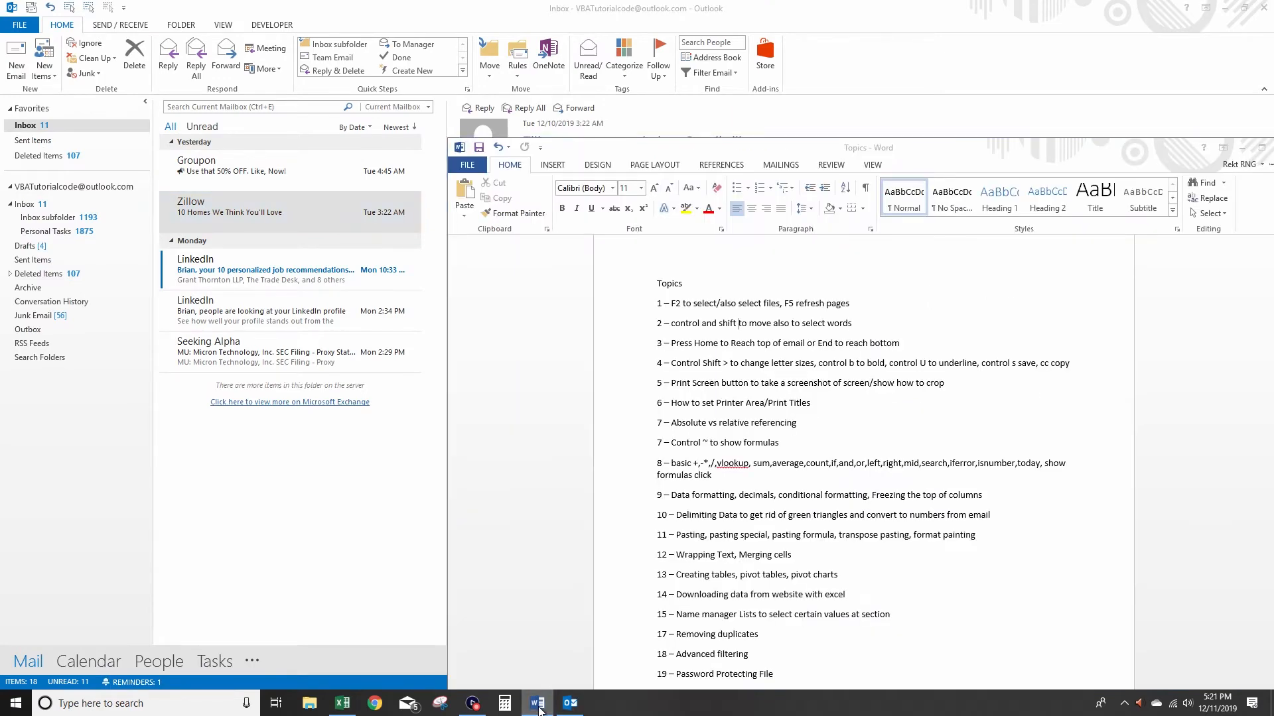
click(538, 705)
mouse_move(357, 707)
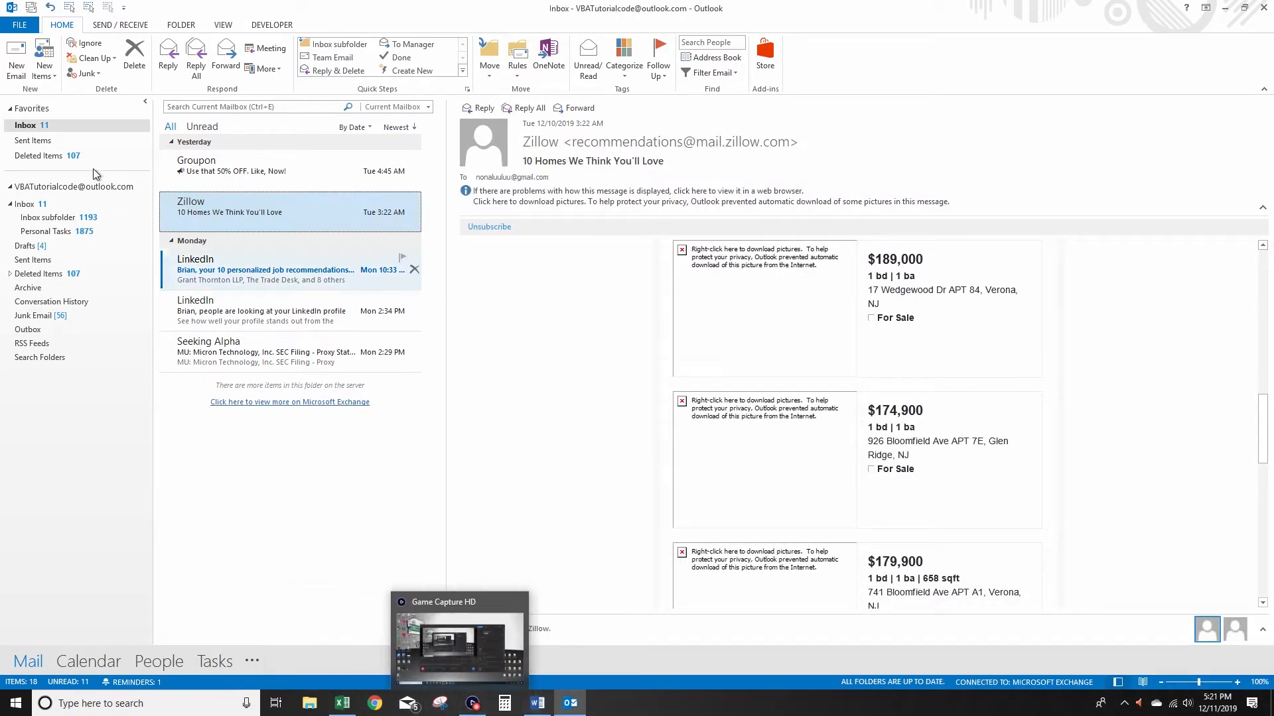
click(16, 59)
click(207, 291)
text(bcbvb)
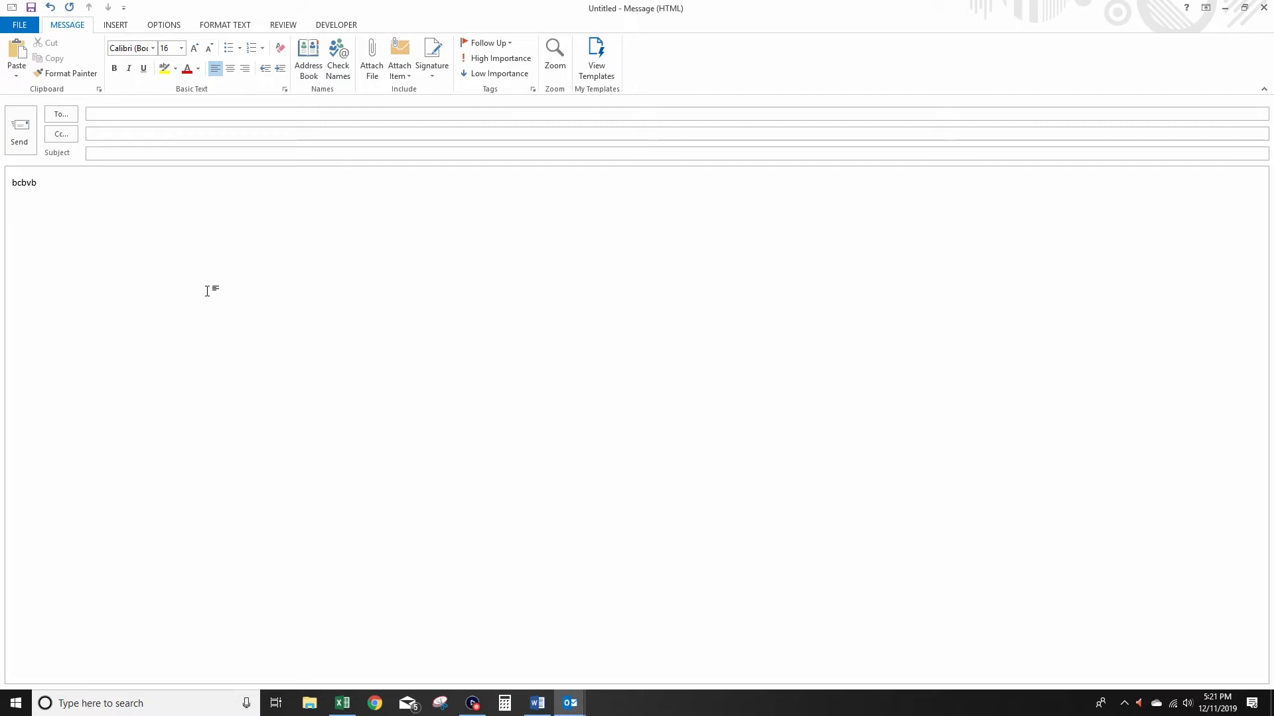
text(mkmbkbkbmmkbm)
key(ctrl+a)
key(Delete)
Try a smaller font size in the message body, clear the > character, and raise the font size to 18
text(>)
key(ctrl+shift+comma)
key(ctrl+a)
key(Delete)
key(ctrl+shift+period)
key(ctrl+shift+period)
Enter nbb in bold in the message body, erase it, and turn bold off
key(ctrl+b)
text(nbb)
key(BackSpace)
key(BackSpace)
key(BackSpace)
key(ctrl+b)
Enter nbnjb underlined in the message body, erase it, and turn underlining off
key(ctrl+u)
text(nbnjb)
key(BackSpace)
key(BackSpace)
key(BackSpace)
key(BackSpace)
key(BackSpace)
key(ctrl+u)
Enter nbjnbj in italics in the message body, erase it, and turn italics off
key(ctrl+i)
text(nbjnbj)
key(BackSpace)
key(BackSpace)
key(BackSpace)
key(BackSpace)
key(BackSpace)
key(BackSpace)
key(ctrl+i)
Check the Topics document, switch to the Book3 workbook in Excel, and copy the formula from G6 to I11
click(538, 704)
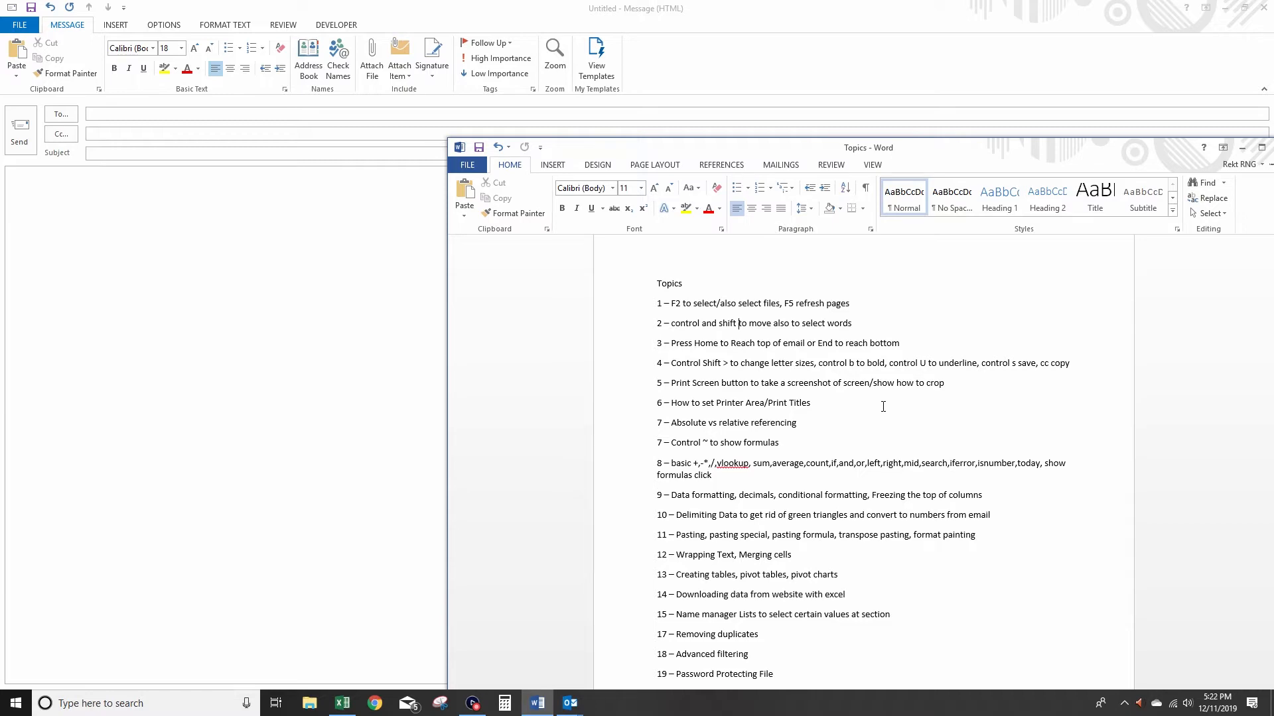
click(344, 704)
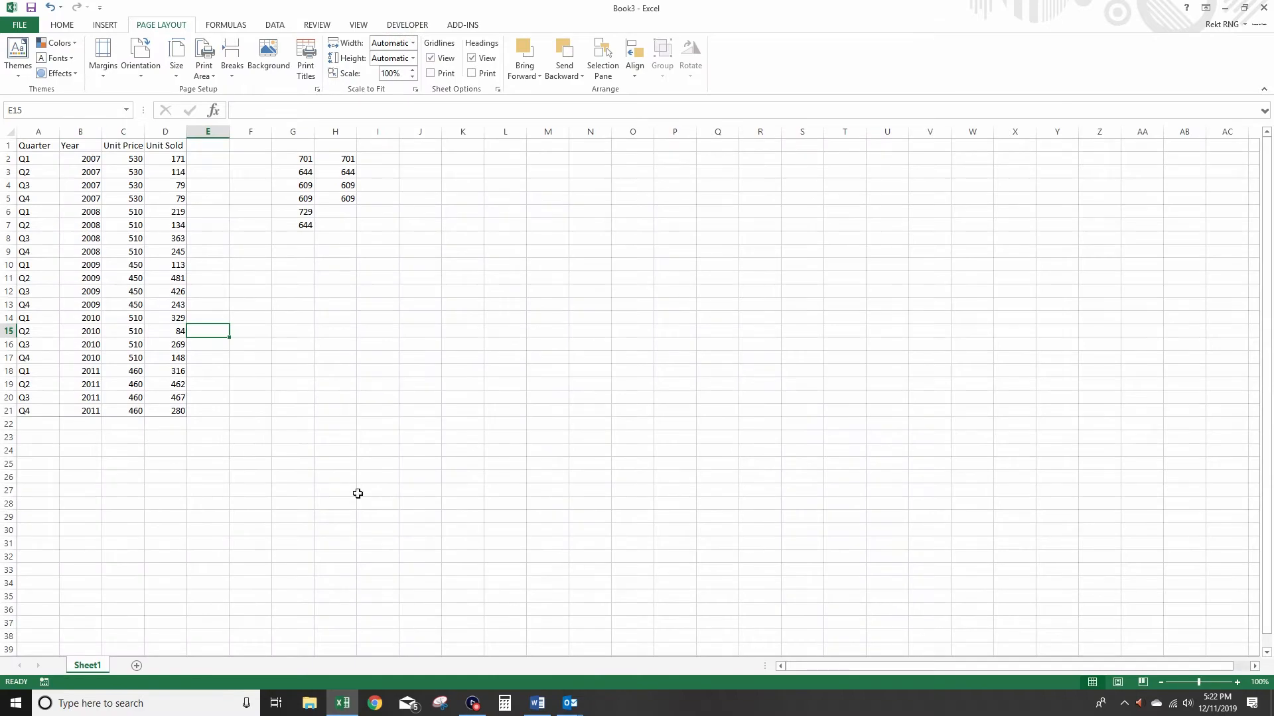
mouse_move(552, 702)
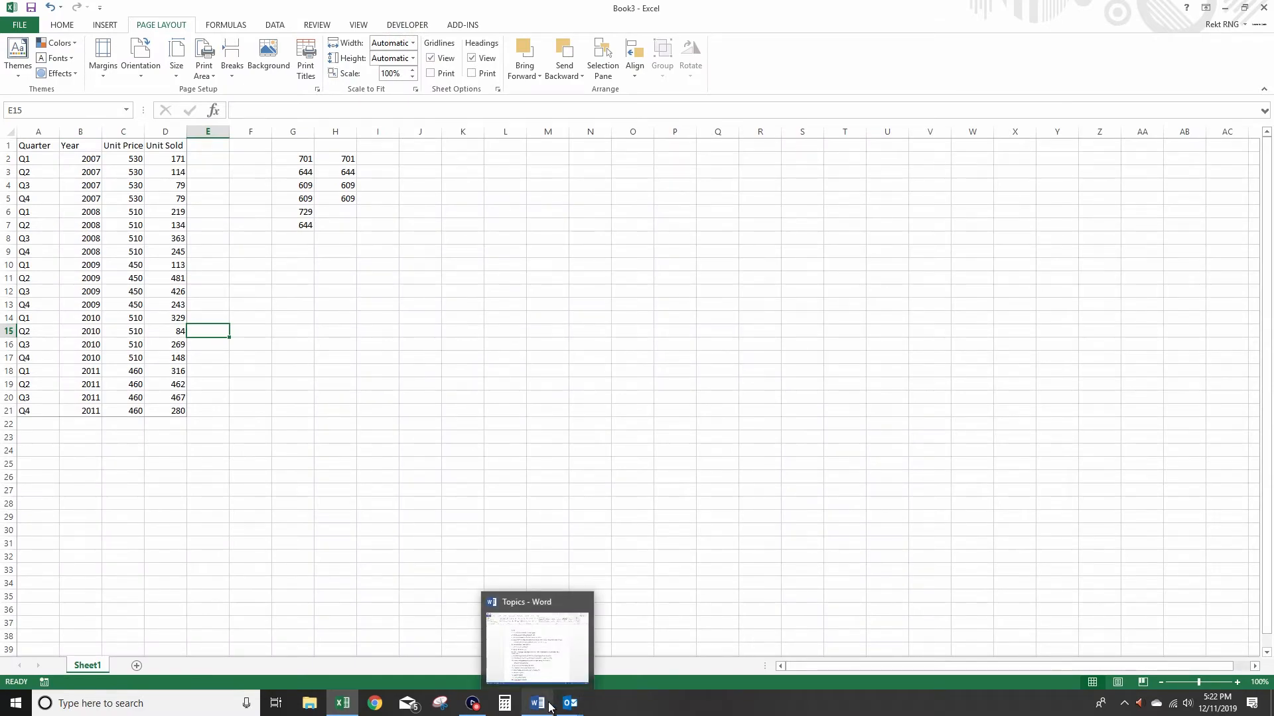
mouse_move(544, 665)
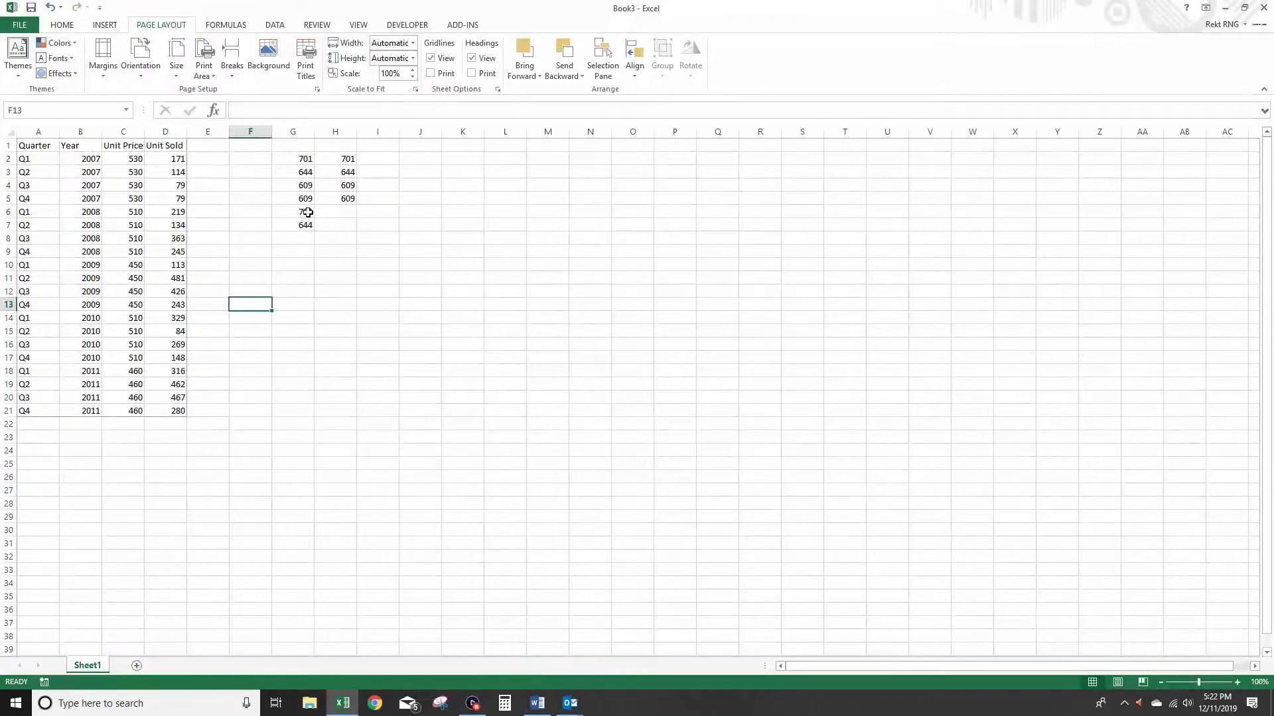
click(304, 214)
key(ctrl+c)
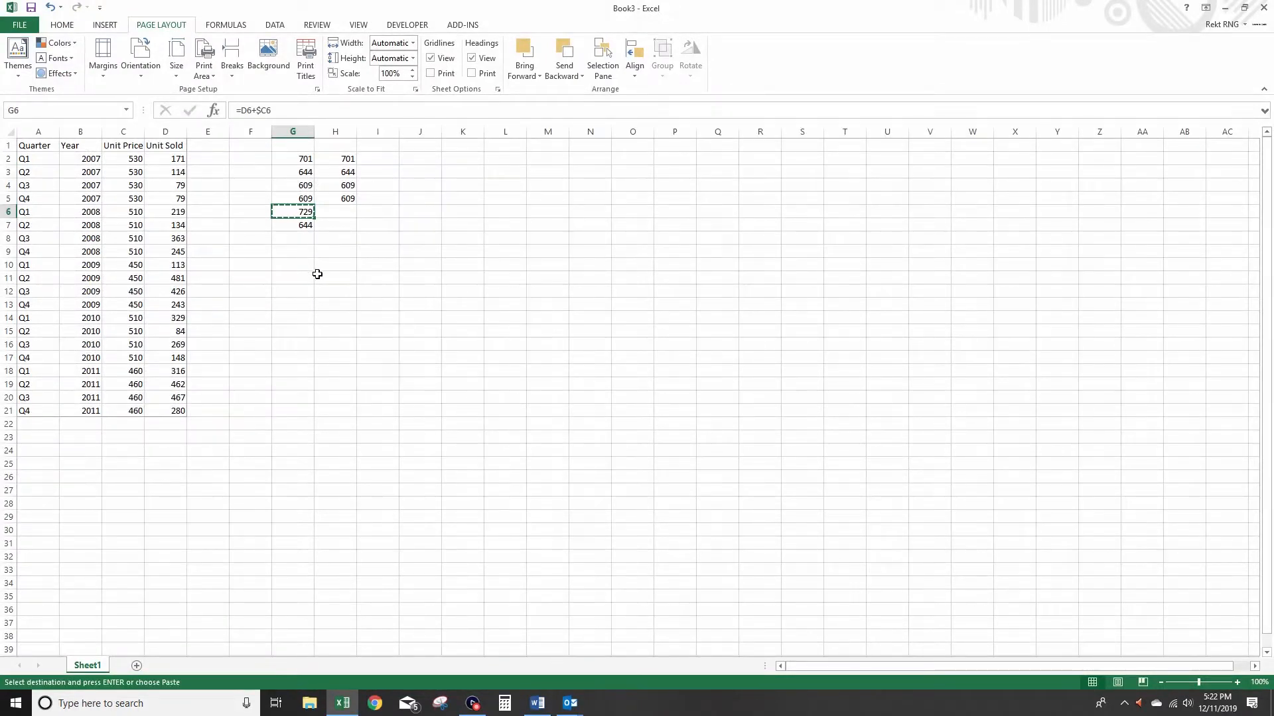
click(371, 278)
key(ctrl+v)
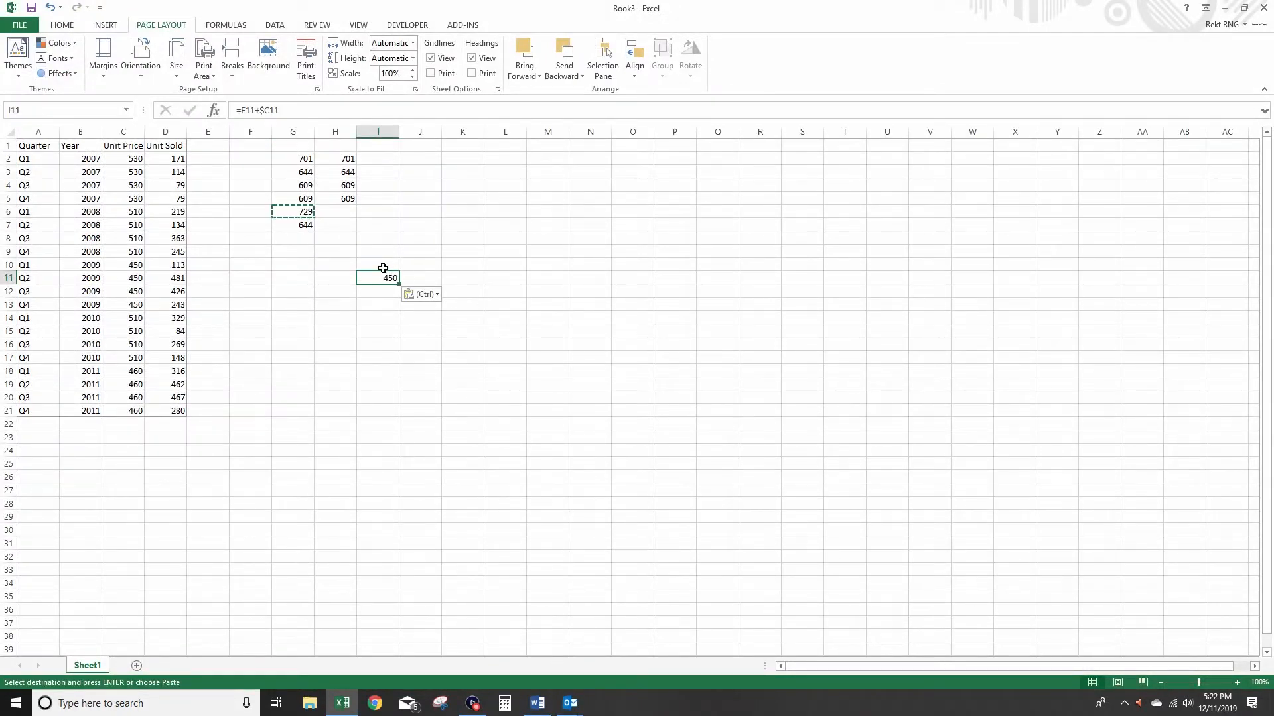
Copy the formula from H5 to L7
right_click(346, 201)
click(369, 227)
click(504, 225)
key(ctrl+v)
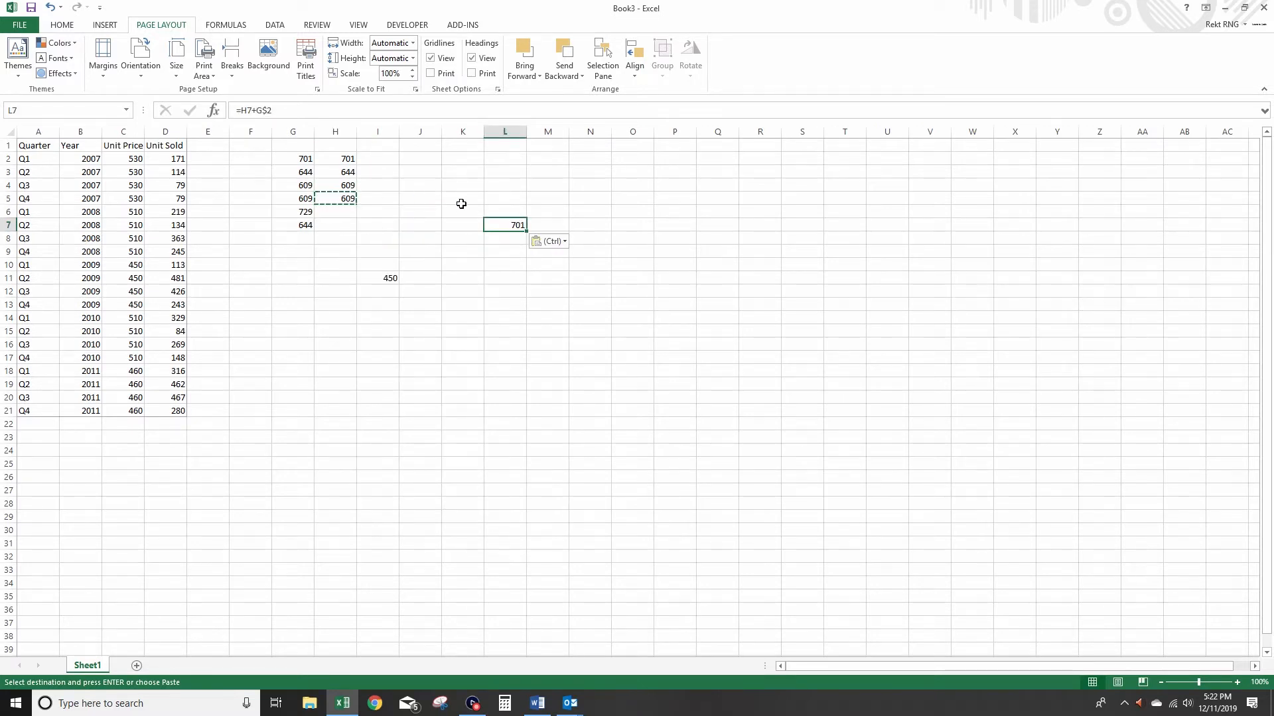
Delete the test copies from L7 and I11
right_click(345, 174)
key(Escape)
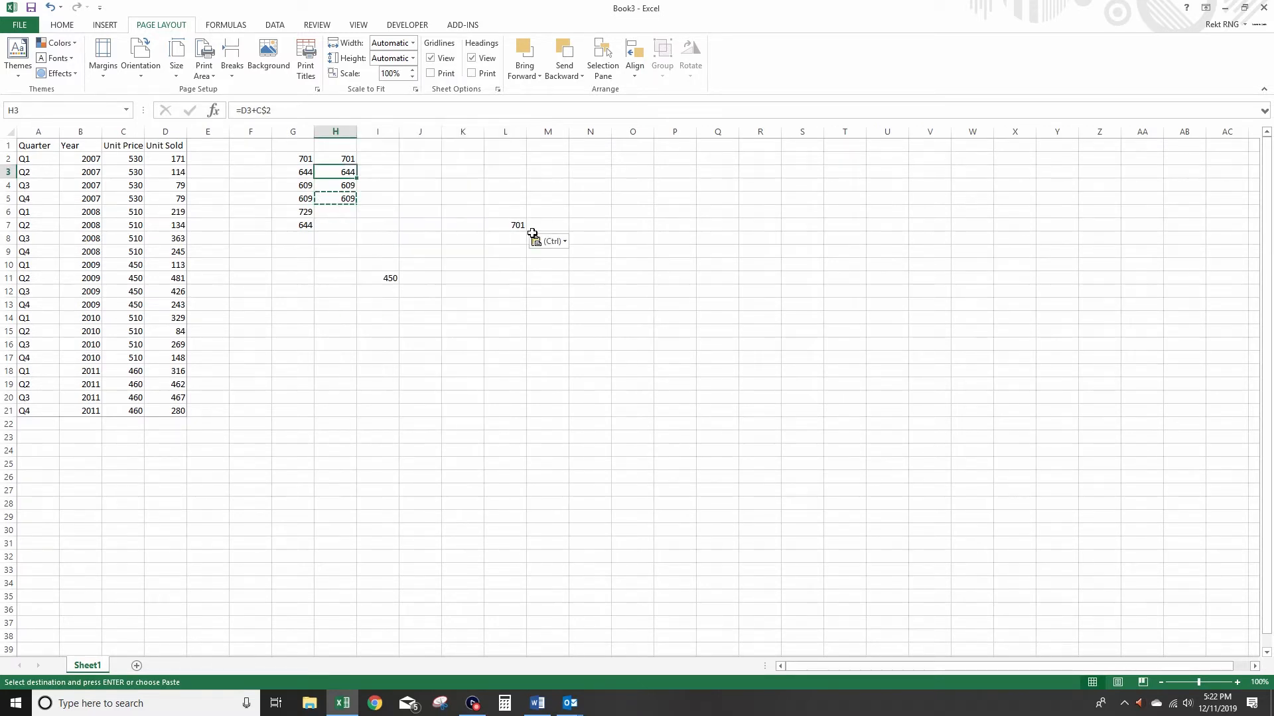
click(520, 226)
key(Delete)
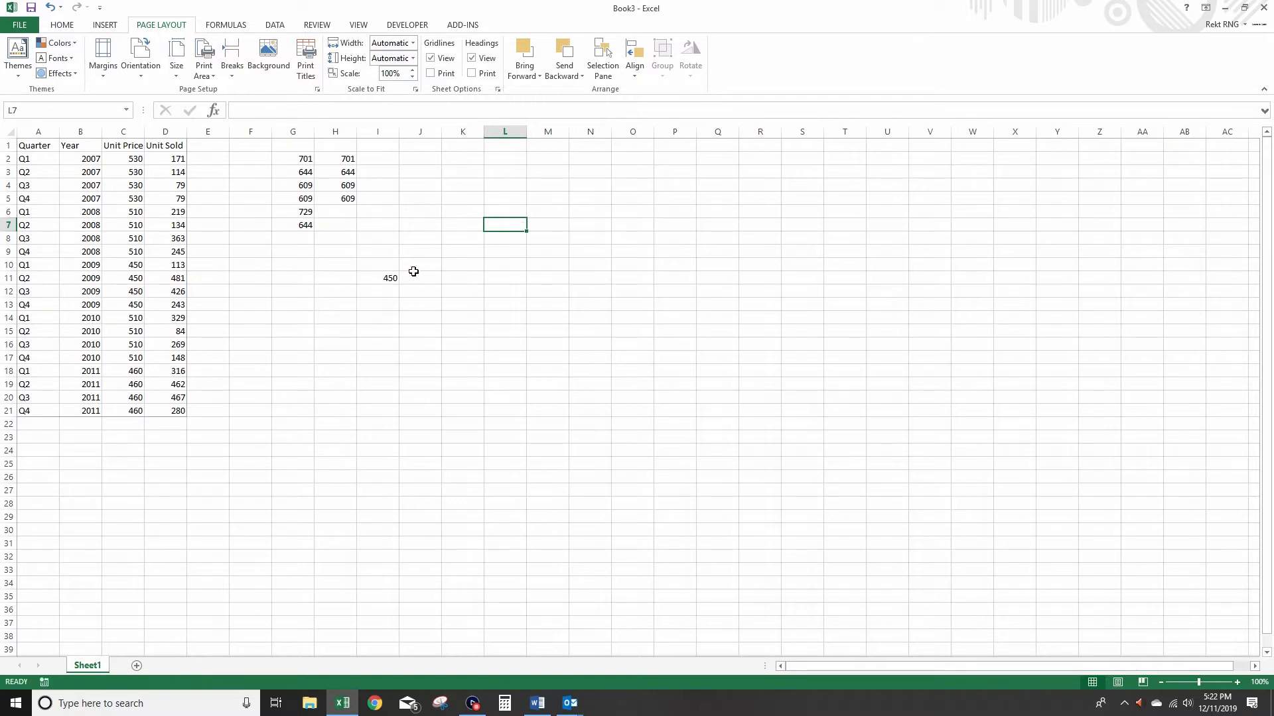
click(385, 277)
key(Delete)
Copy cell D12 and paste only its value into M14
right_click(181, 290)
click(305, 310)
right_click(538, 316)
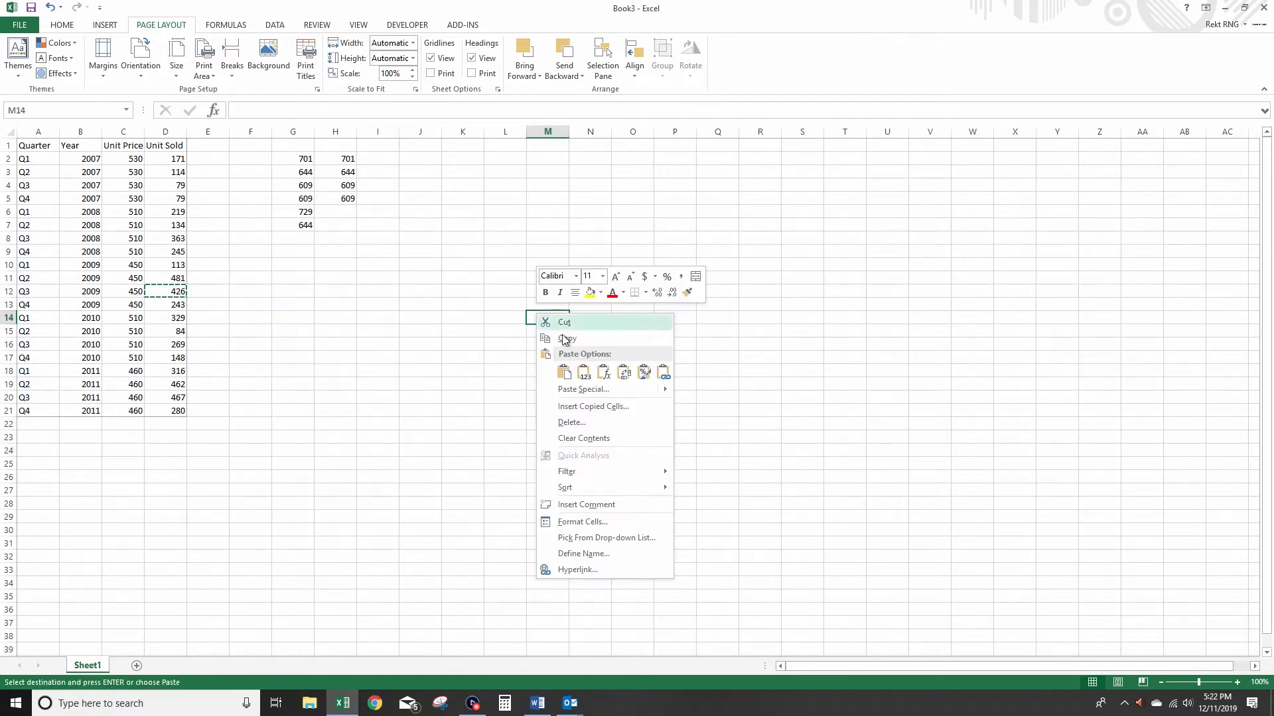
click(584, 371)
Copy the unit sold figure from D15 to N12
click(173, 330)
key(ctrl+c)
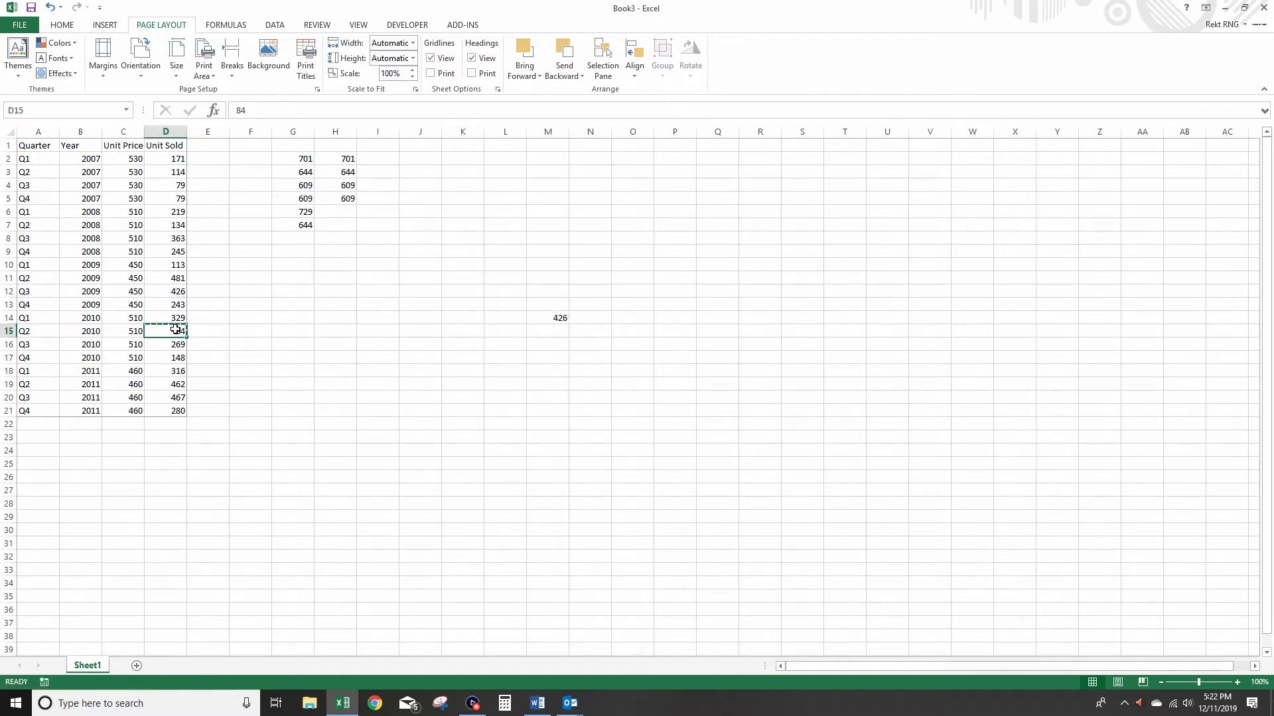
click(597, 293)
key(ctrl+v)
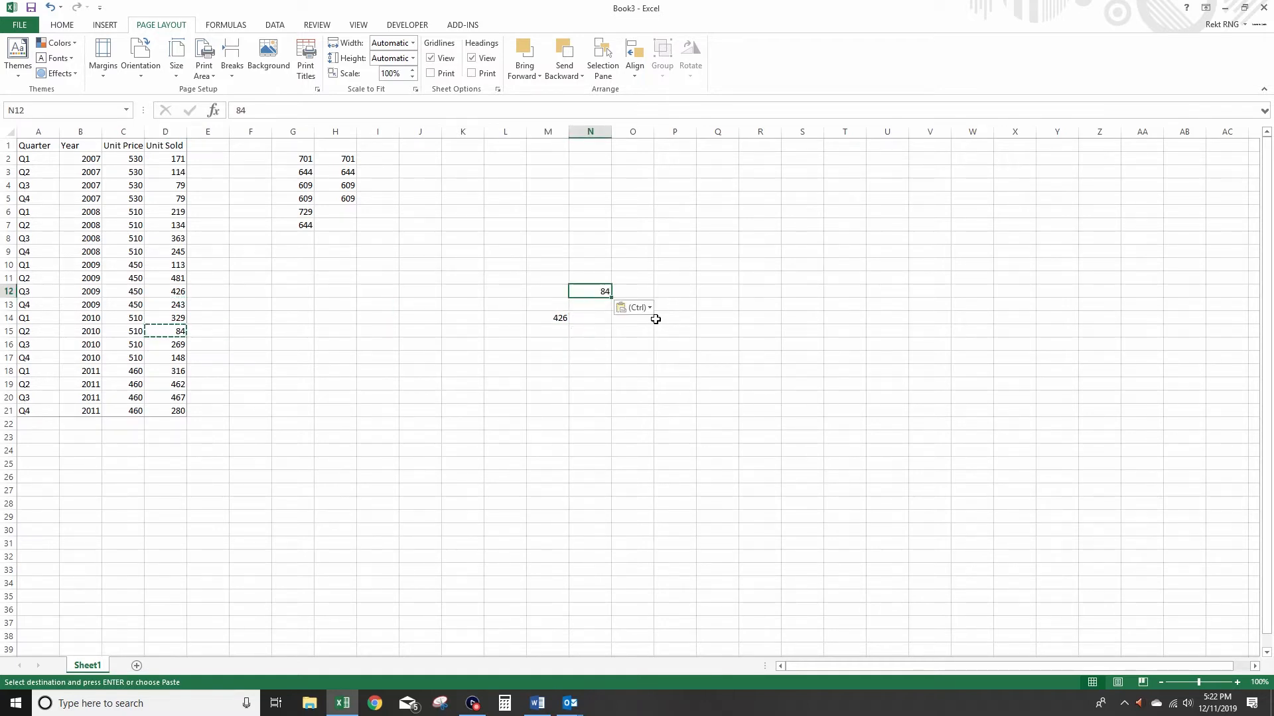
Undo the test pastes in N12 and M14, and select I9
key(Delete)
key(ctrl+z)
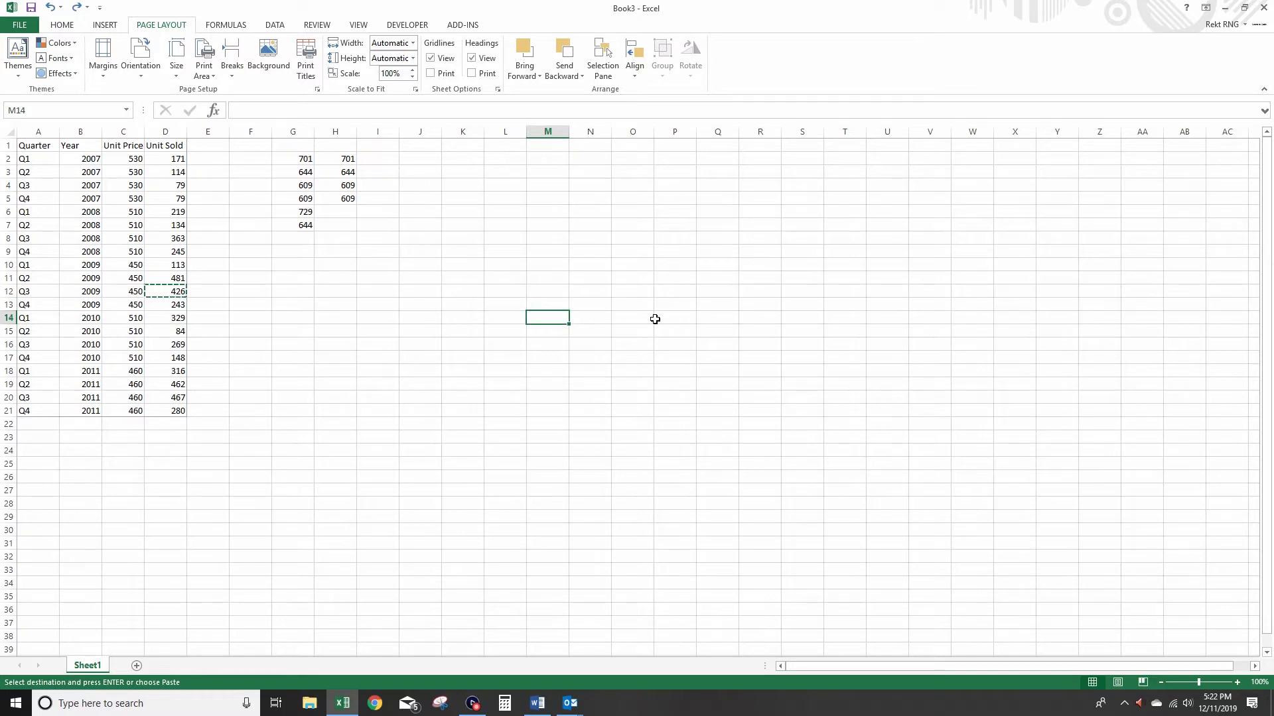
click(361, 250)
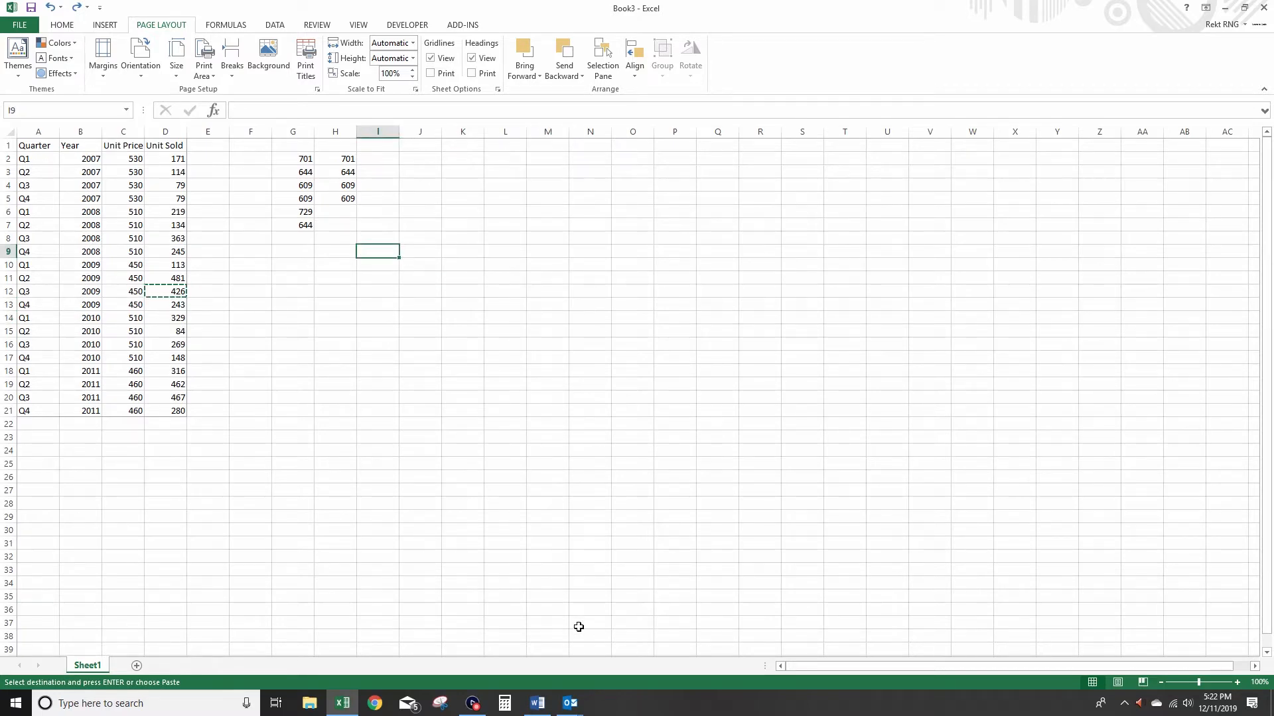
Check the Topics document, return to Book3, paste a full-screen capture at K10 and move it over the data table
click(538, 703)
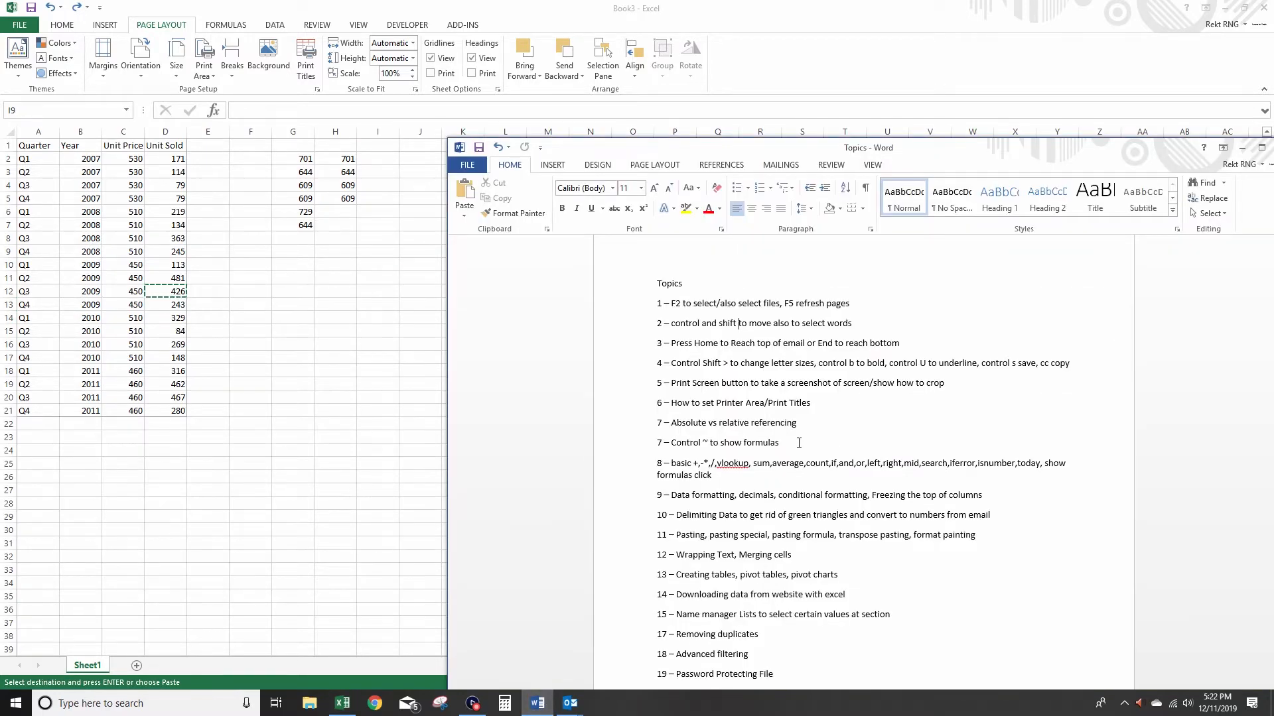
key(alt+Tab)
key(Escape)
right_click(483, 266)
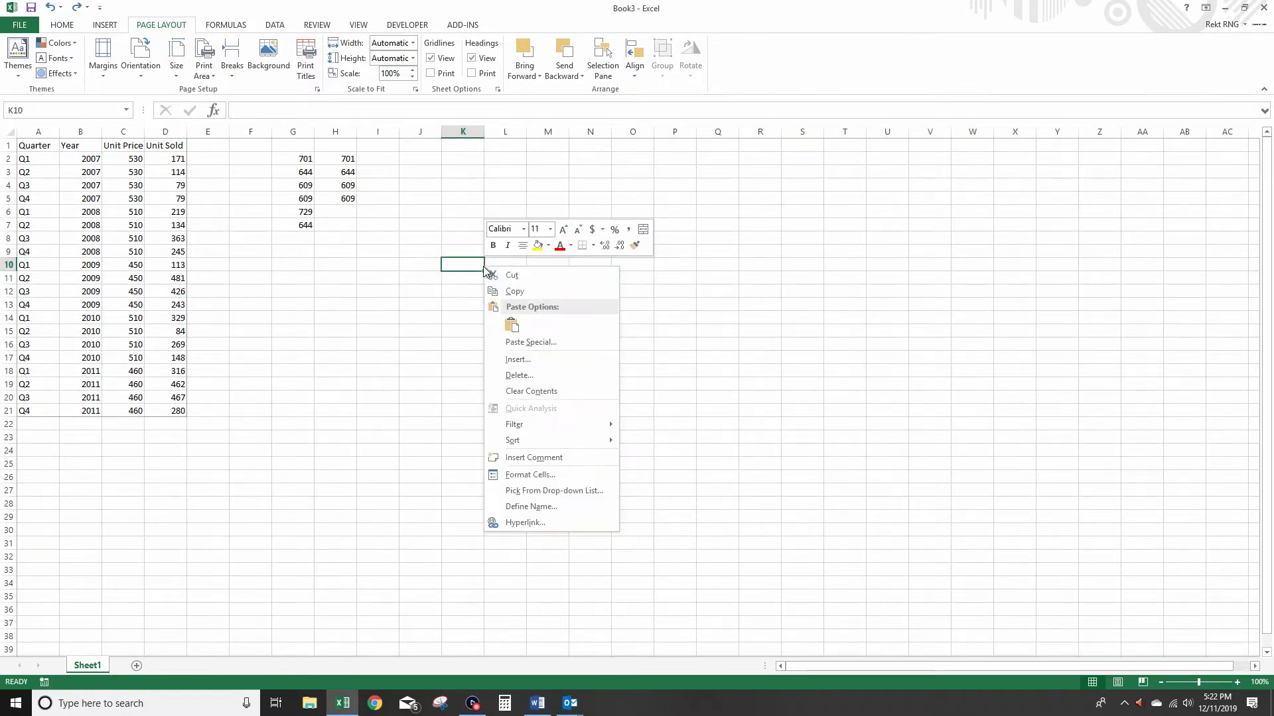
click(514, 332)
drag(677, 362, 370, 314)
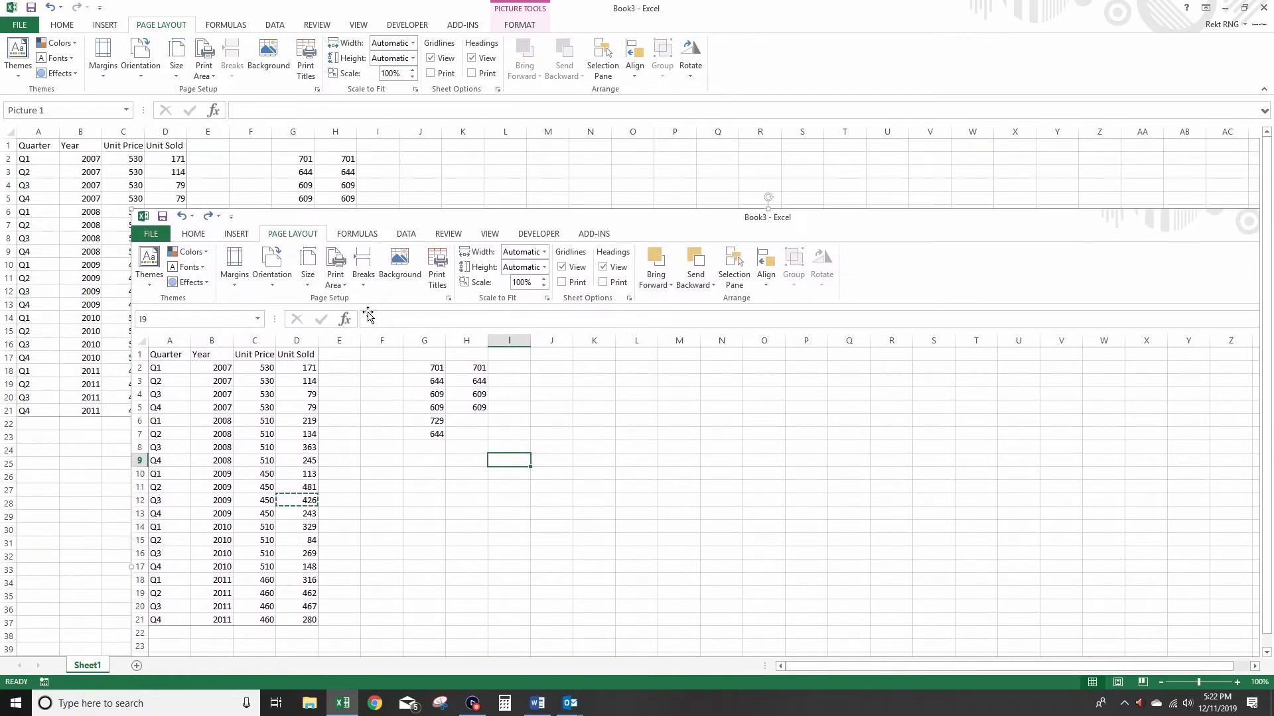
Crop the pasted screenshot inward from its upper-left and lower-left corners to about 6.95 inches high
click(520, 25)
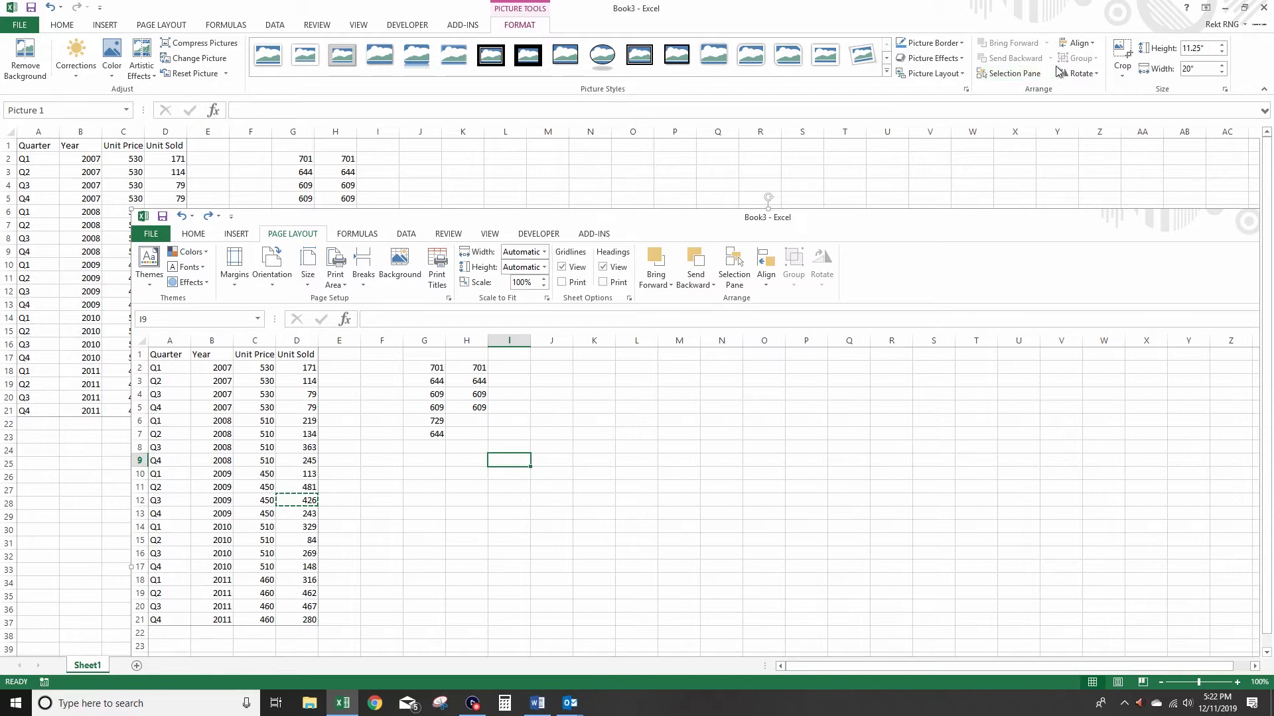
click(1122, 54)
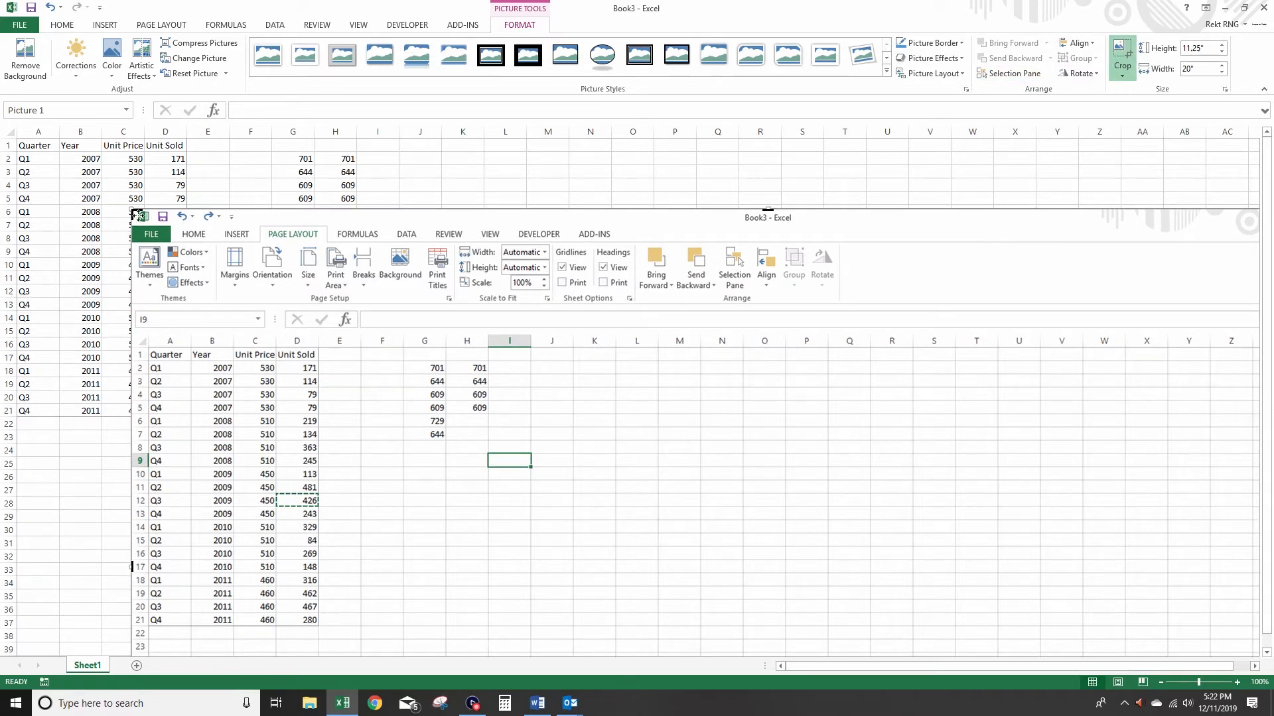
drag(132, 215, 393, 483)
drag(688, 546, 626, 458)
scroll(756, 535, down, 8)
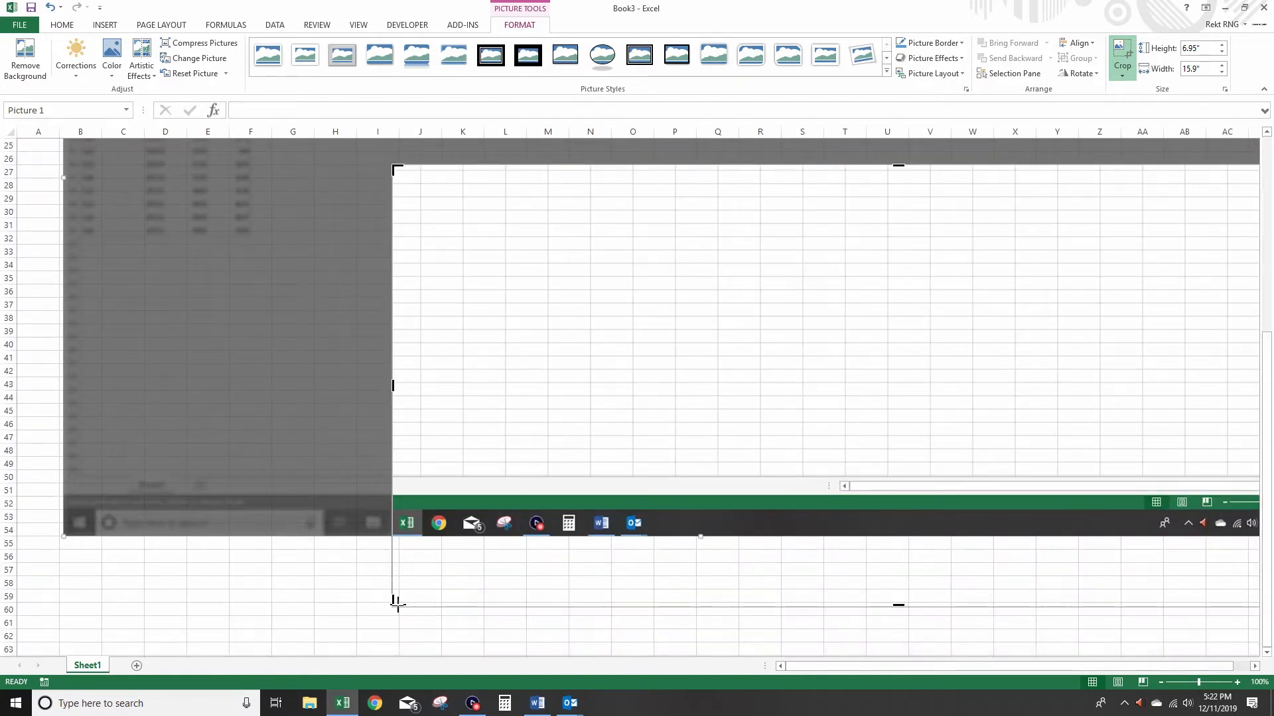
drag(392, 601, 411, 602)
click(305, 596)
Copy the cropped screenshot and delete it from the sheet
right_click(508, 481)
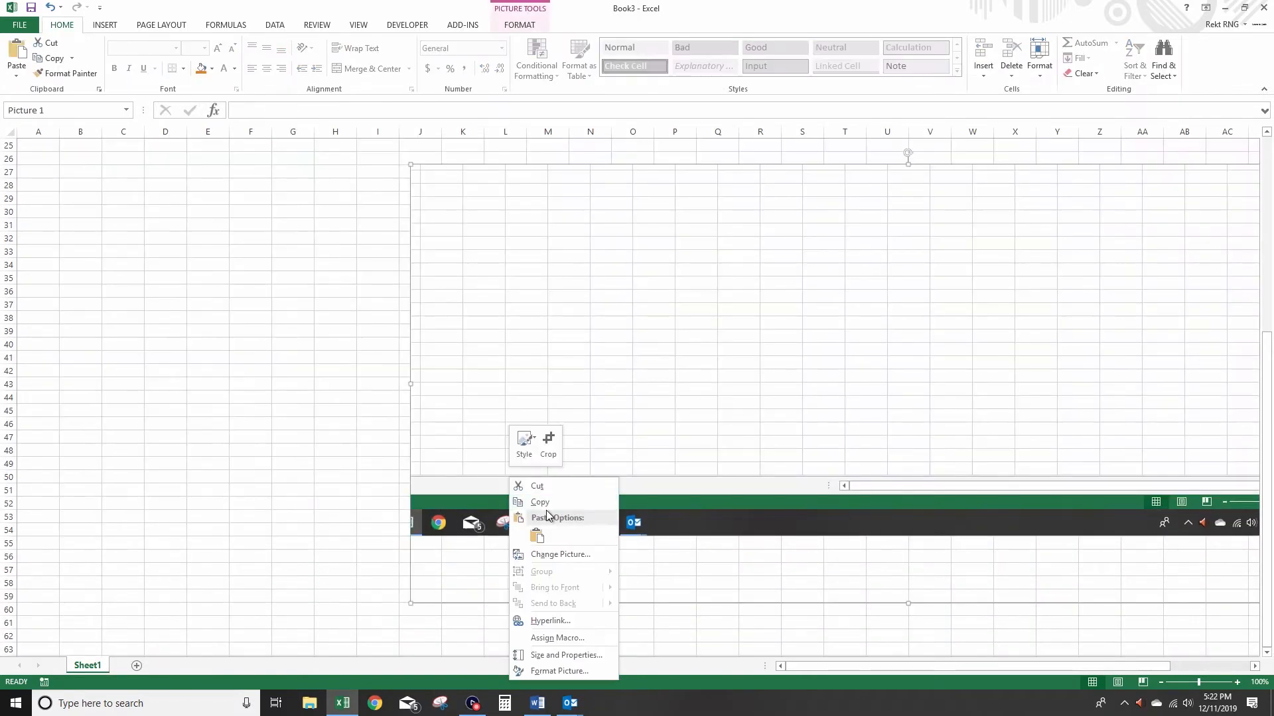
click(546, 508)
key(Delete)
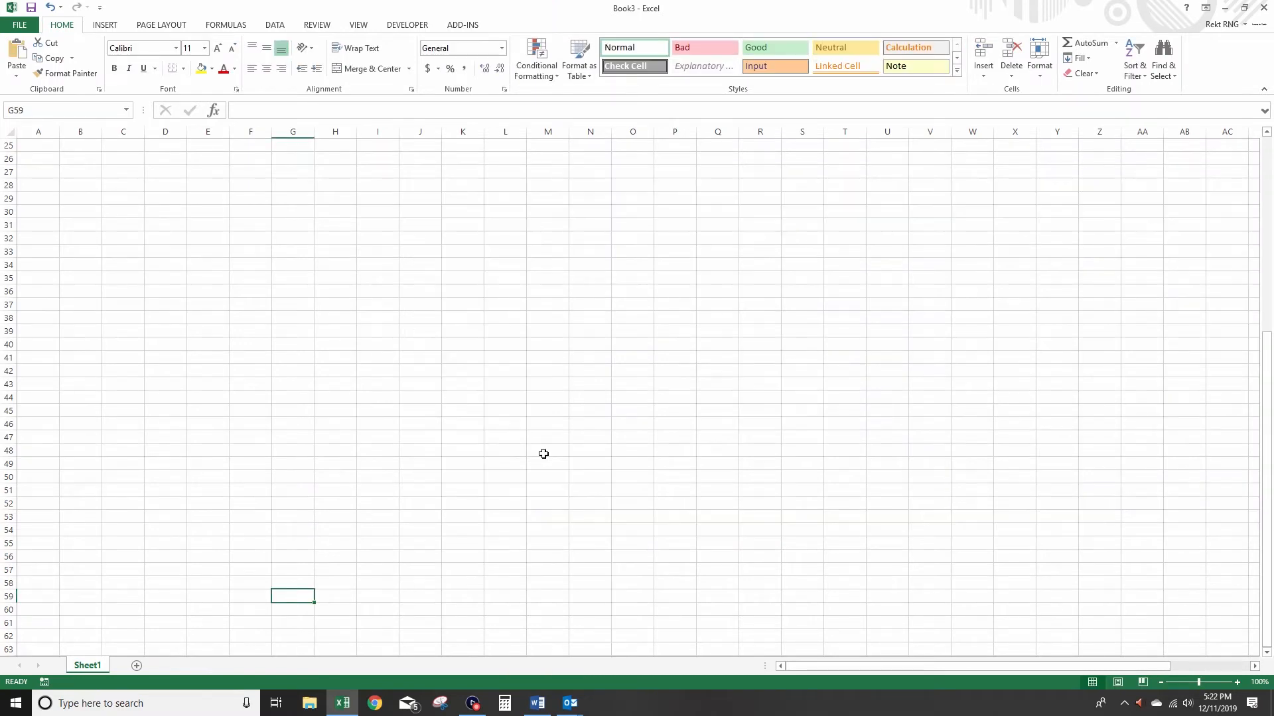
scroll(540, 452, up, 8)
Switch to Snipping Tool, snip a rectangle across the Excel grid and the Topics list, and close the tool
click(538, 703)
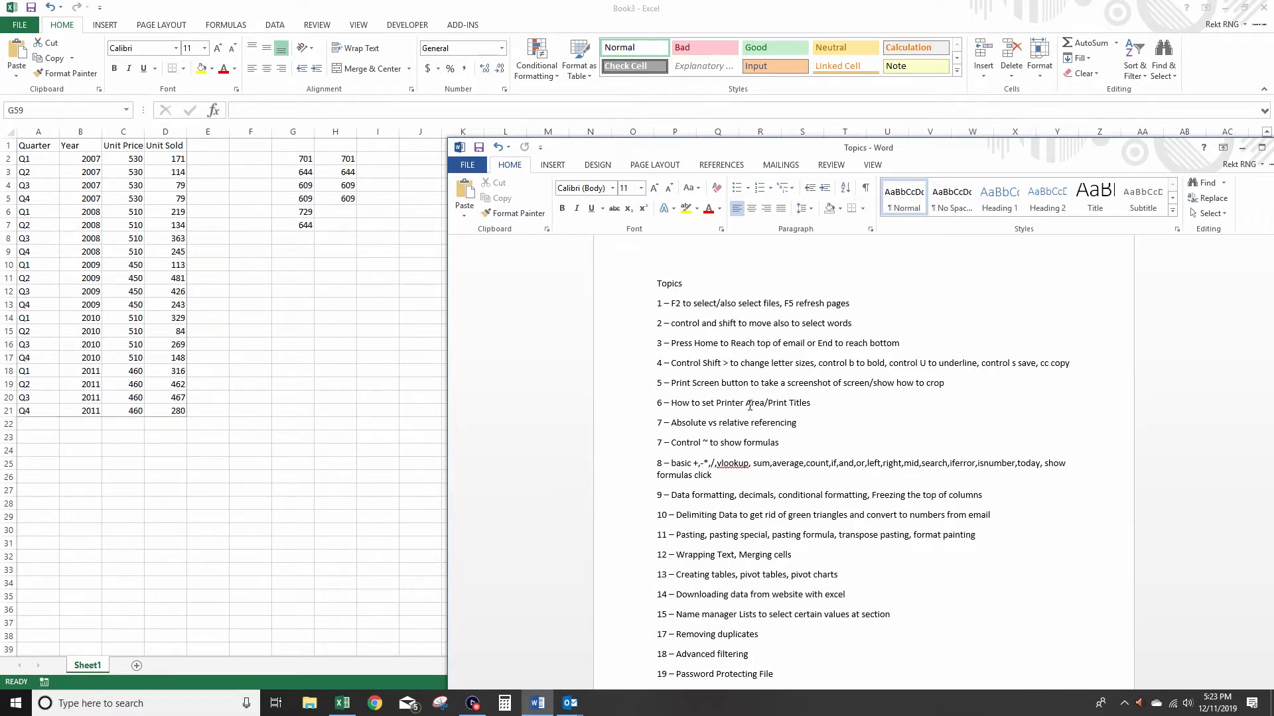
click(441, 703)
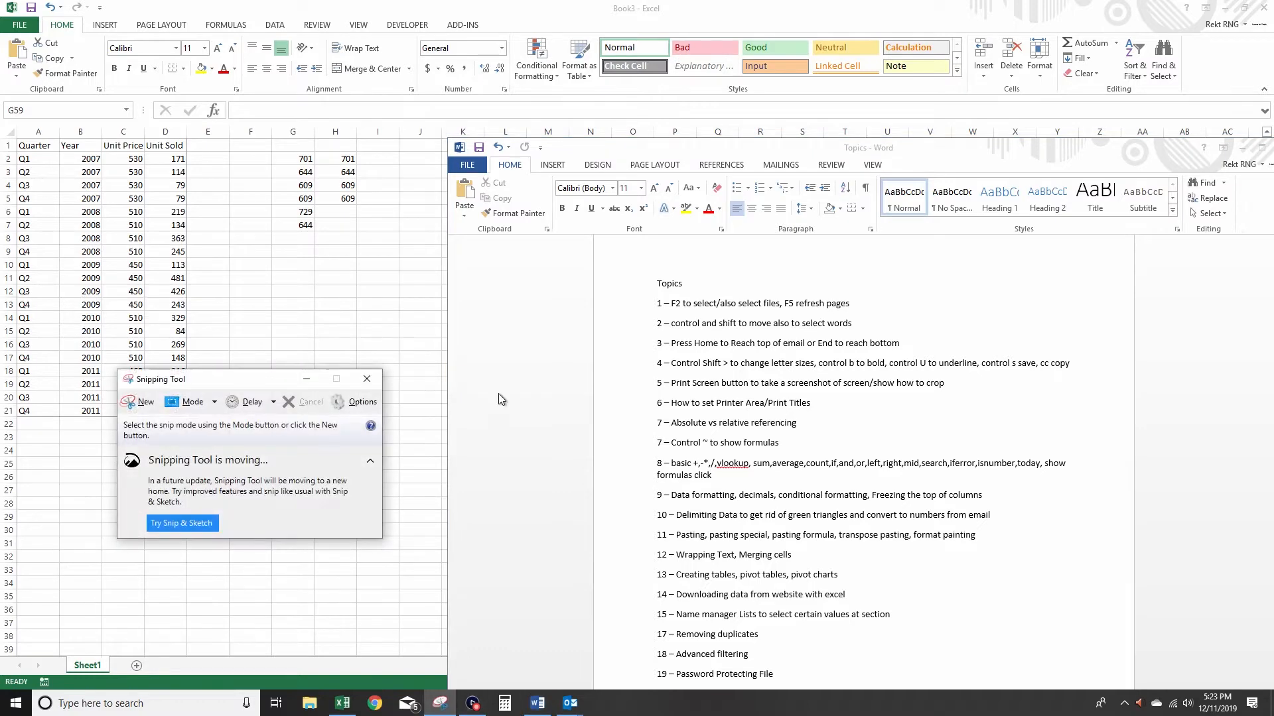
click(139, 402)
drag(252, 242, 862, 432)
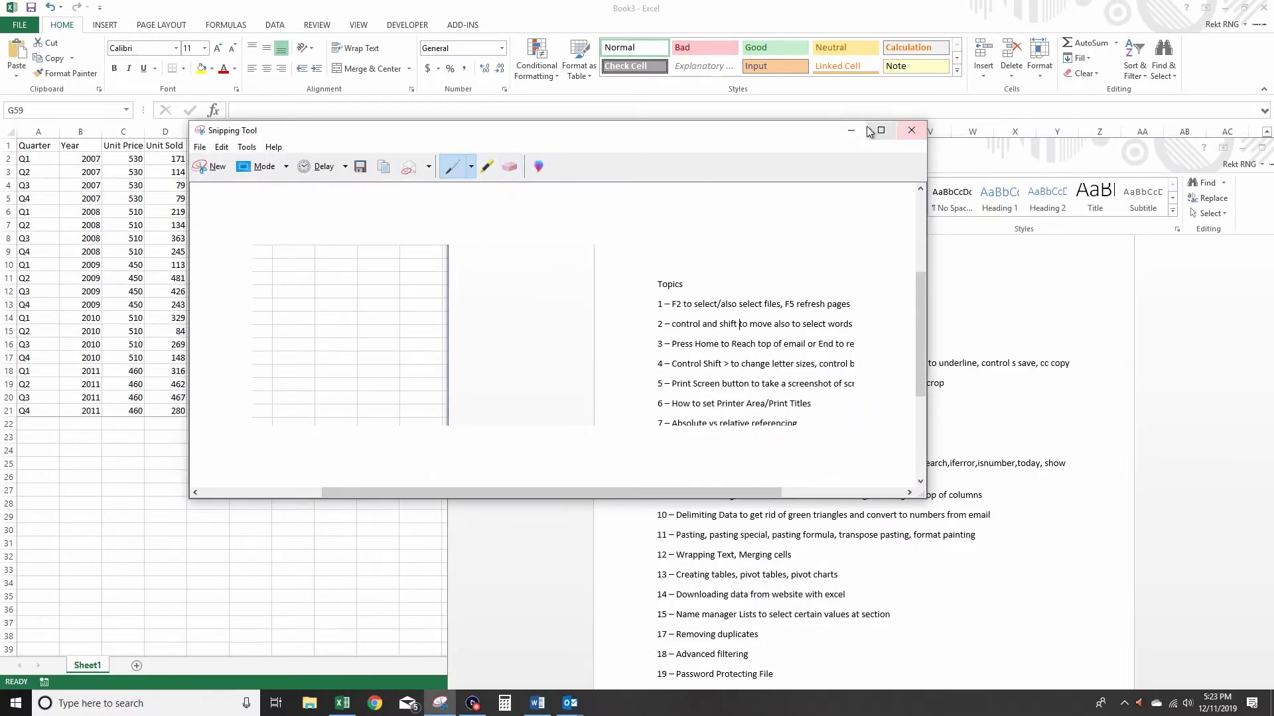
click(909, 130)
click(441, 703)
click(912, 130)
click(619, 338)
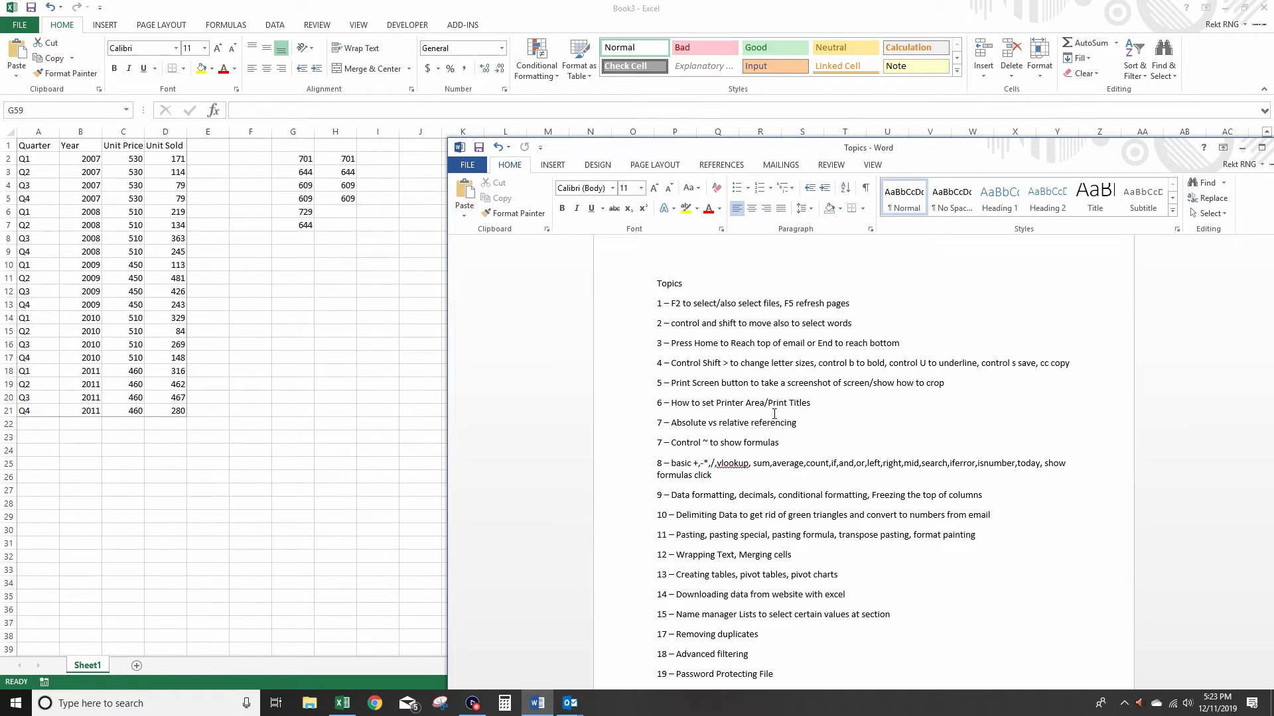
Select the table A1:D21 in Book3 and pick it as the print area in the Page Setup sheet options
click(362, 349)
drag(174, 409, 26, 145)
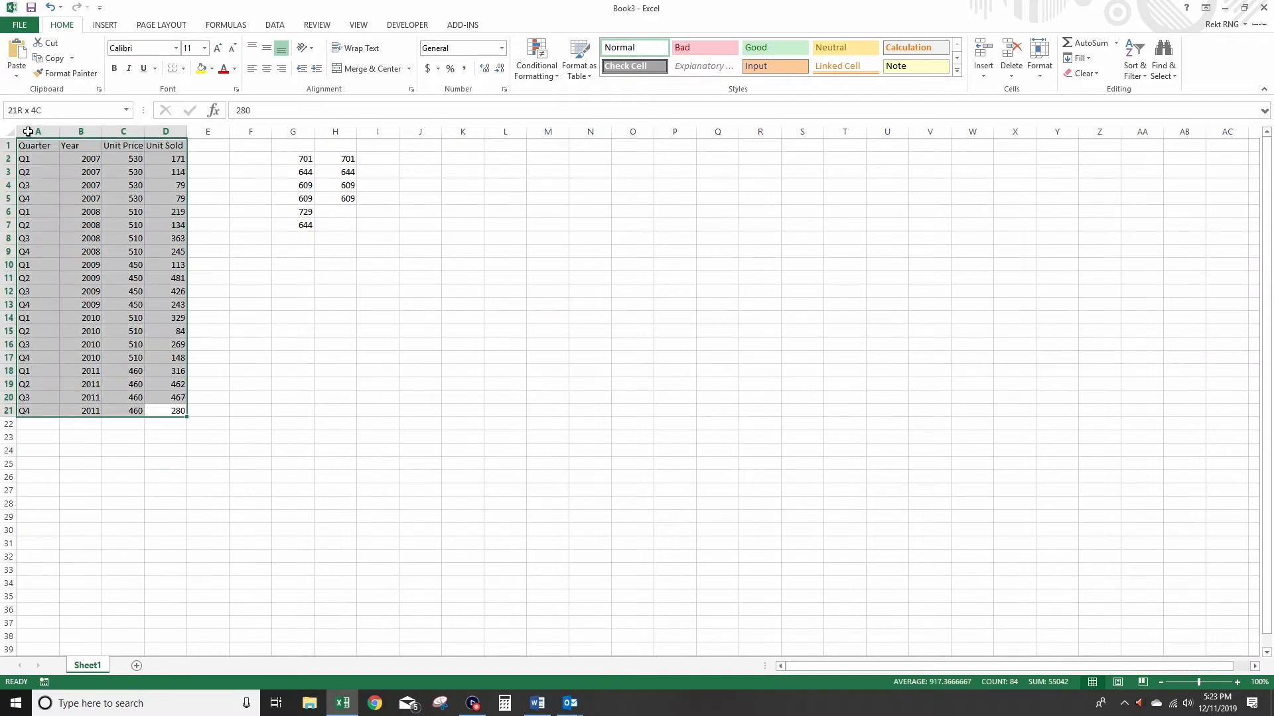
click(181, 27)
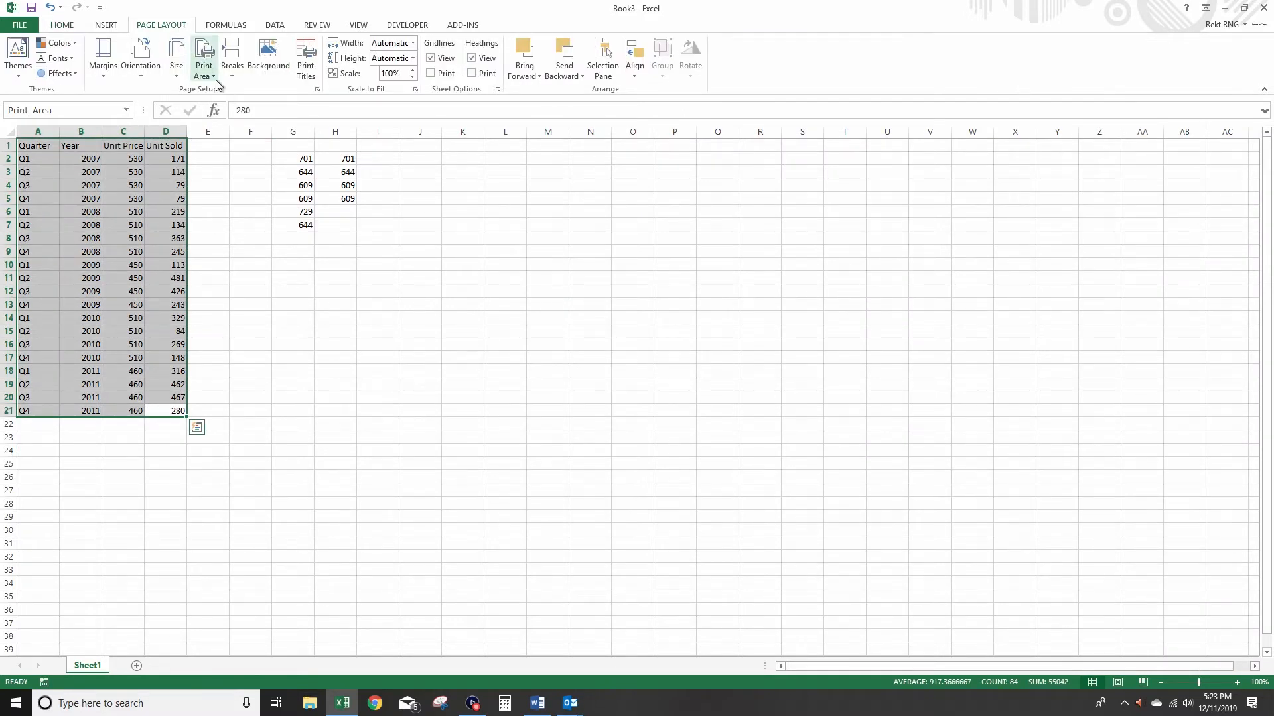
click(304, 72)
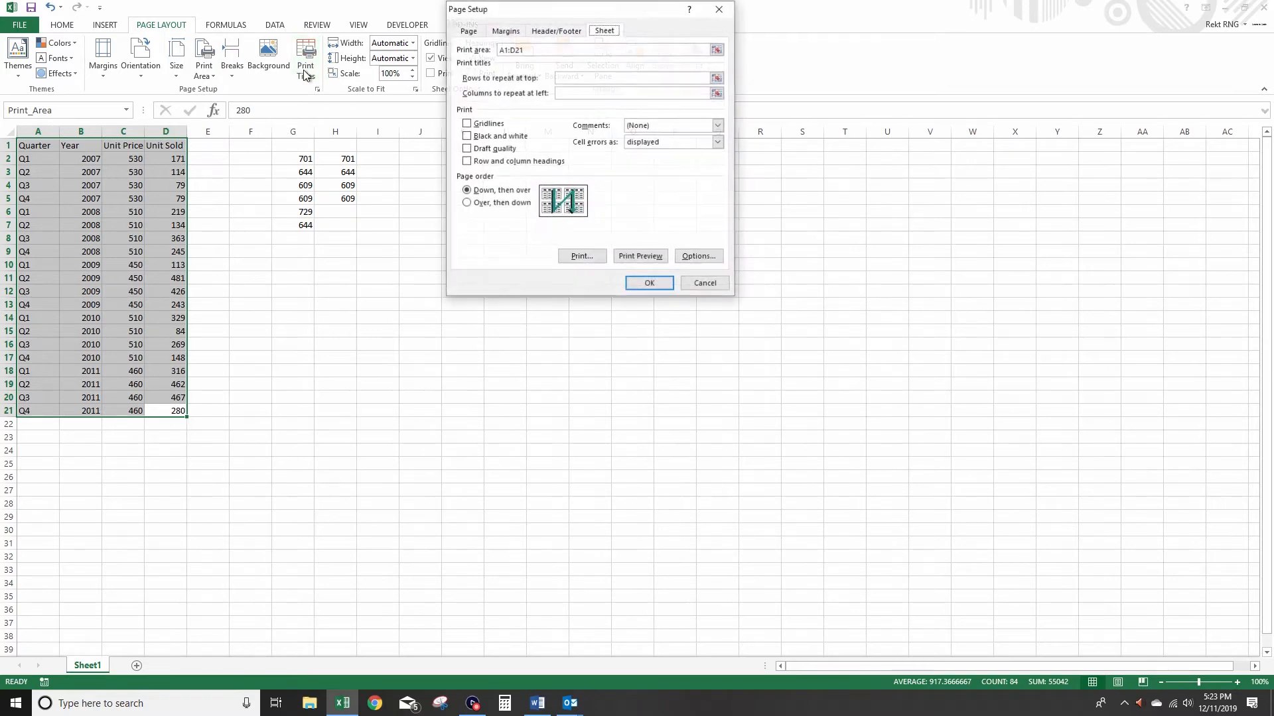
click(717, 50)
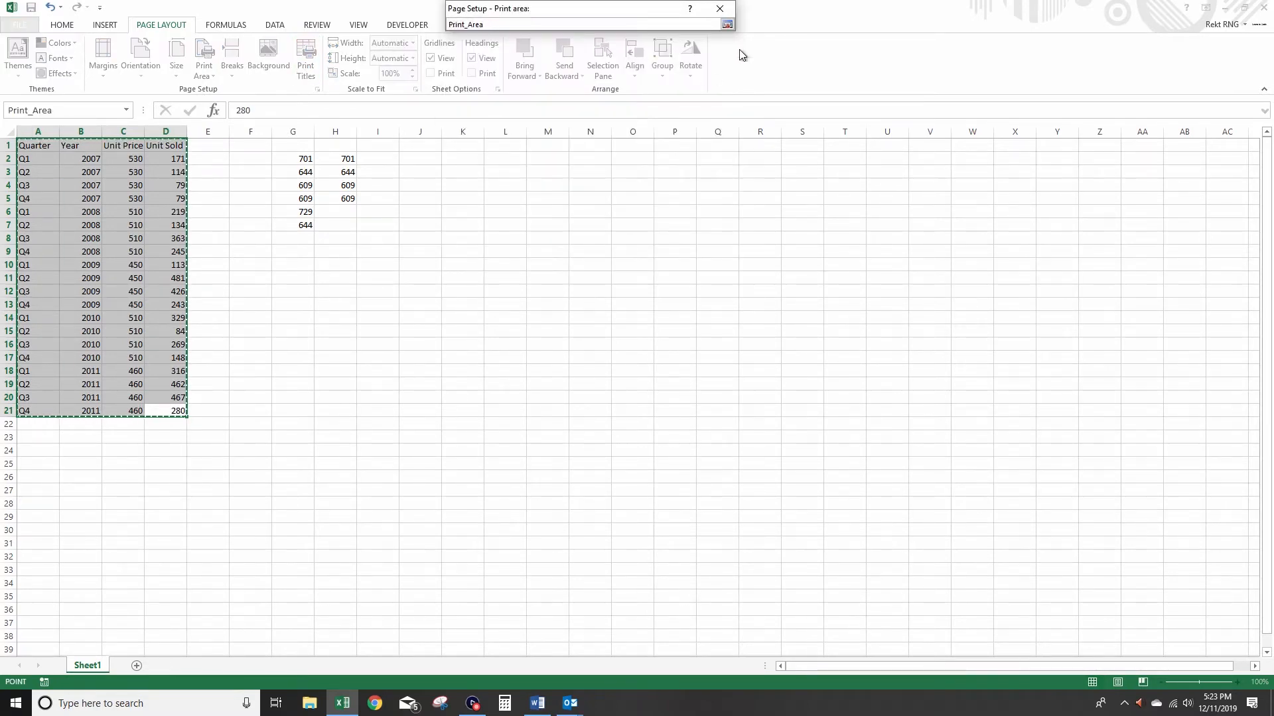
click(727, 24)
Set row 1 to repeat at the top and column A at the left of printed pages, and view the print preview
click(717, 78)
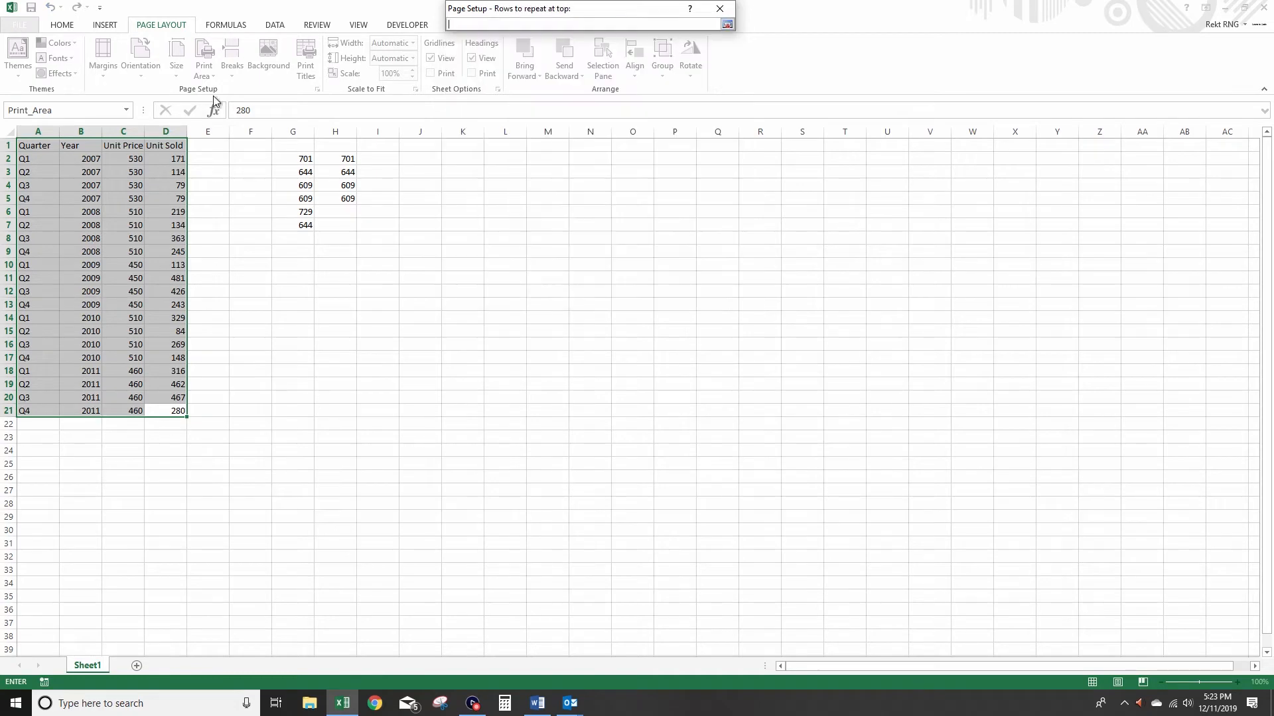
click(9, 145)
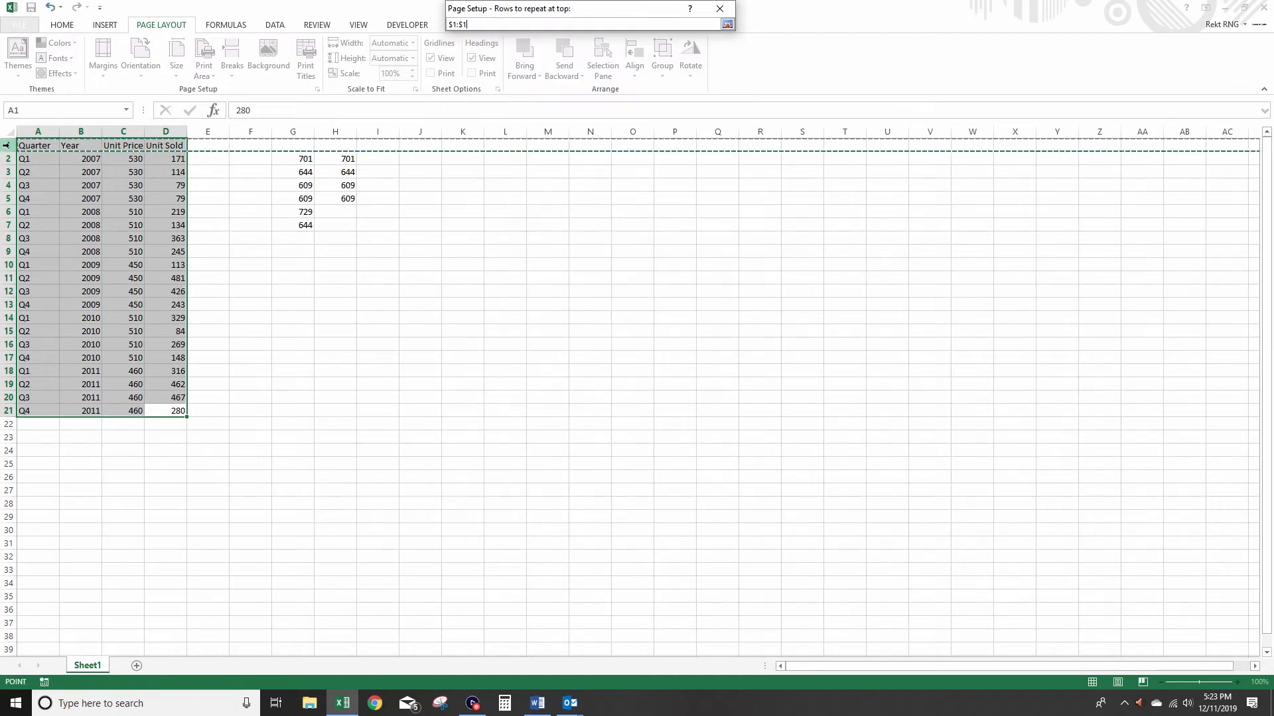
click(727, 24)
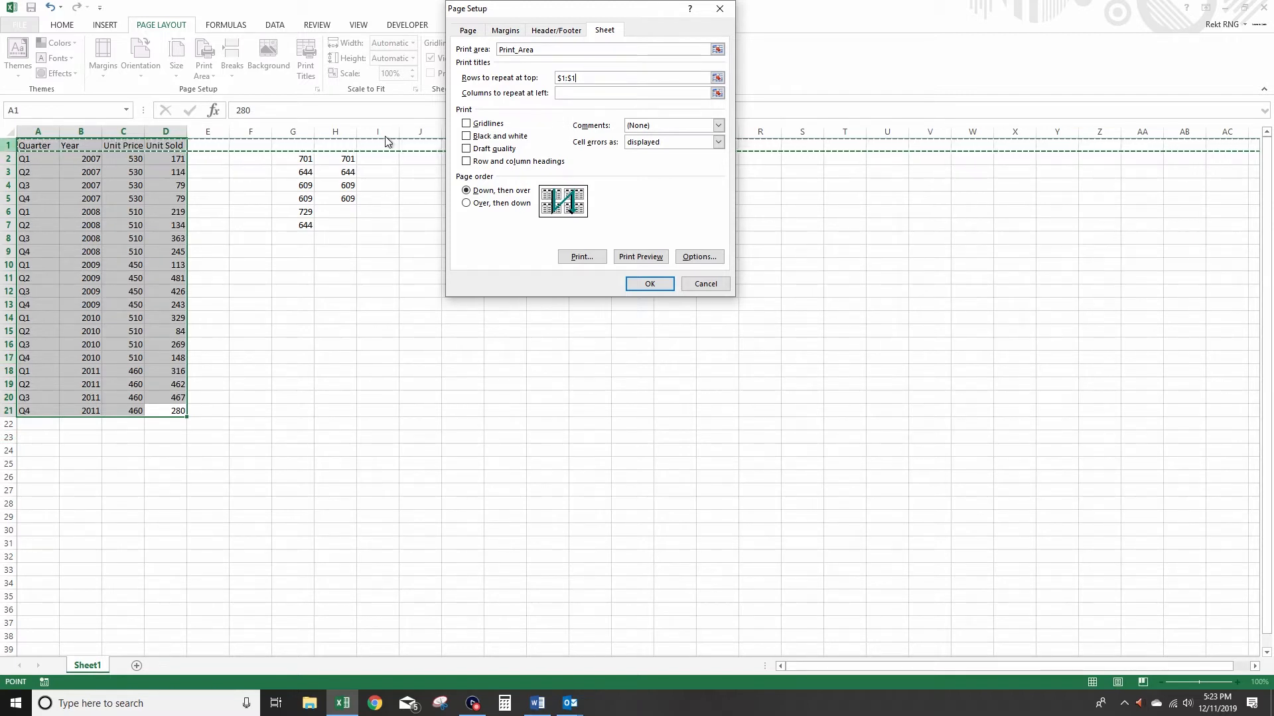
click(718, 93)
click(38, 131)
click(727, 24)
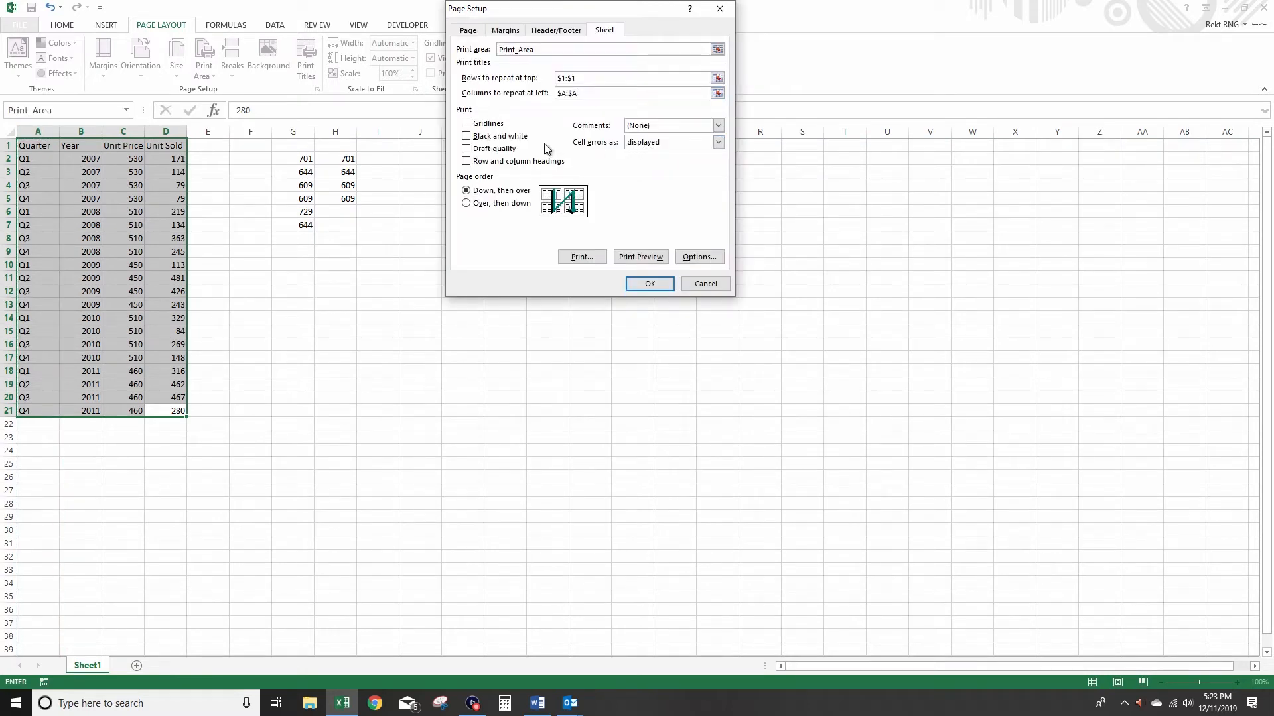
click(636, 258)
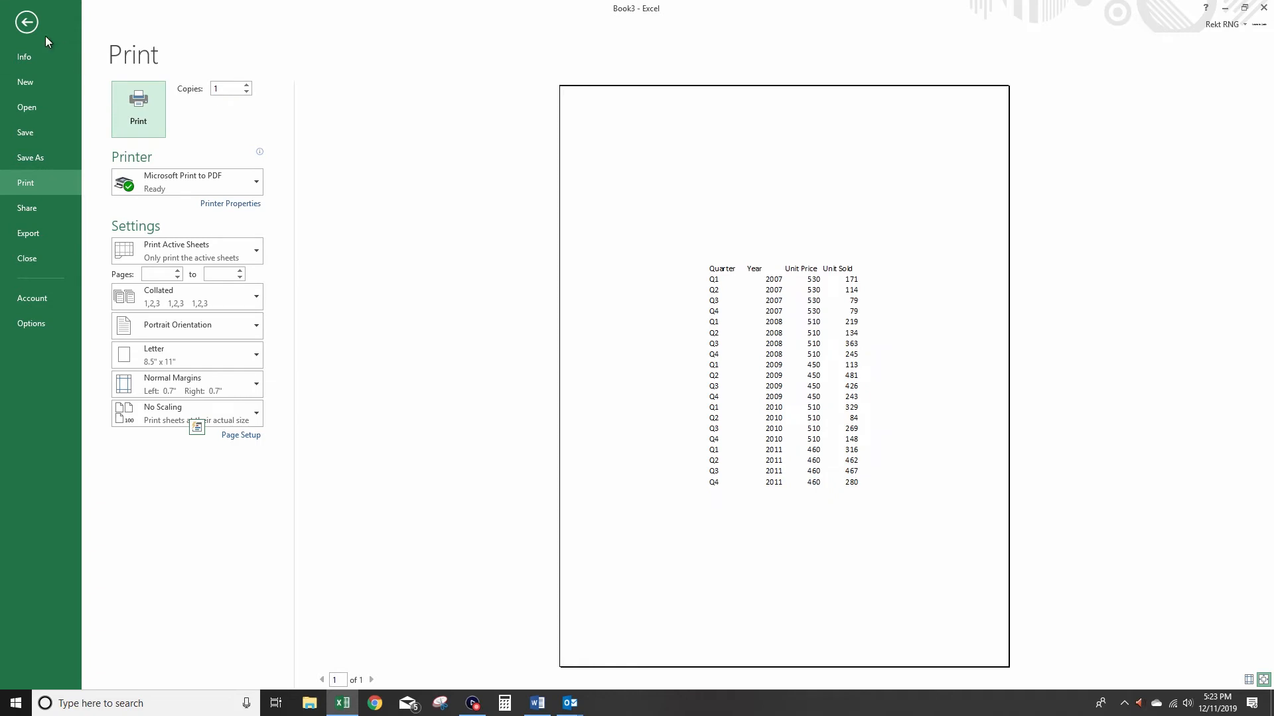
click(26, 22)
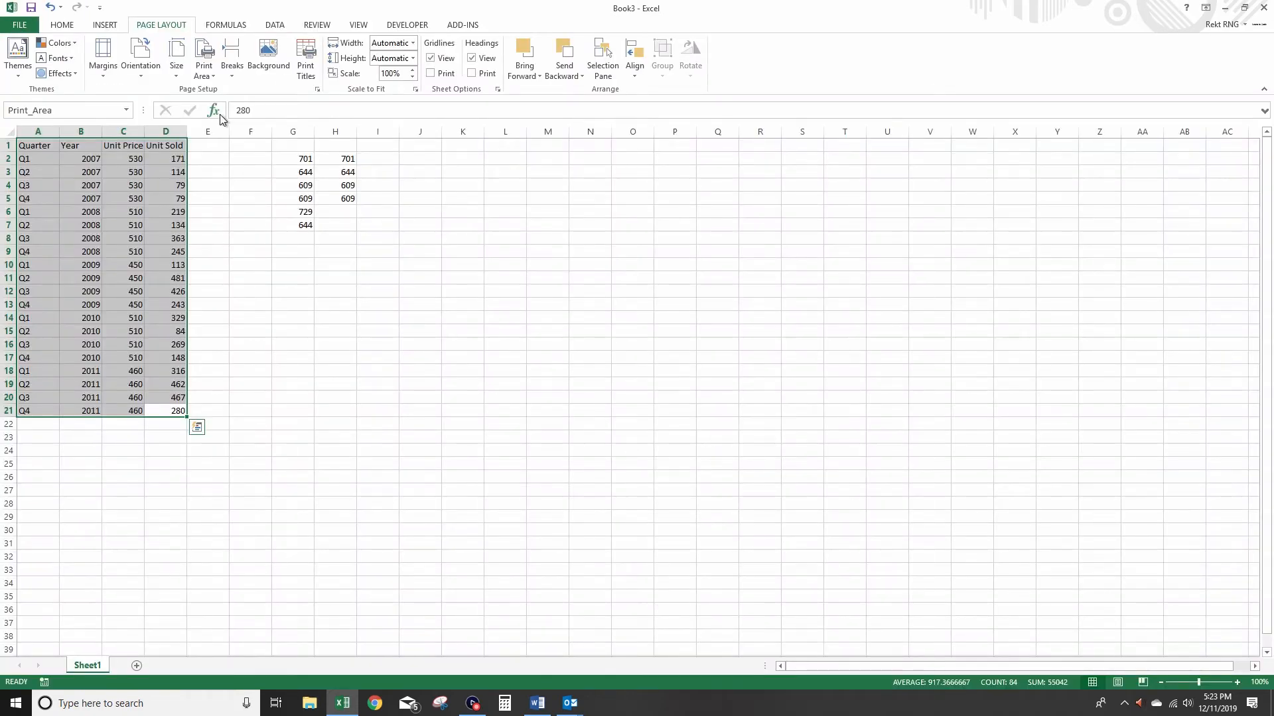
Check the referencing topic in the Topics document, return to Book3, and inspect the formula in G2
click(542, 704)
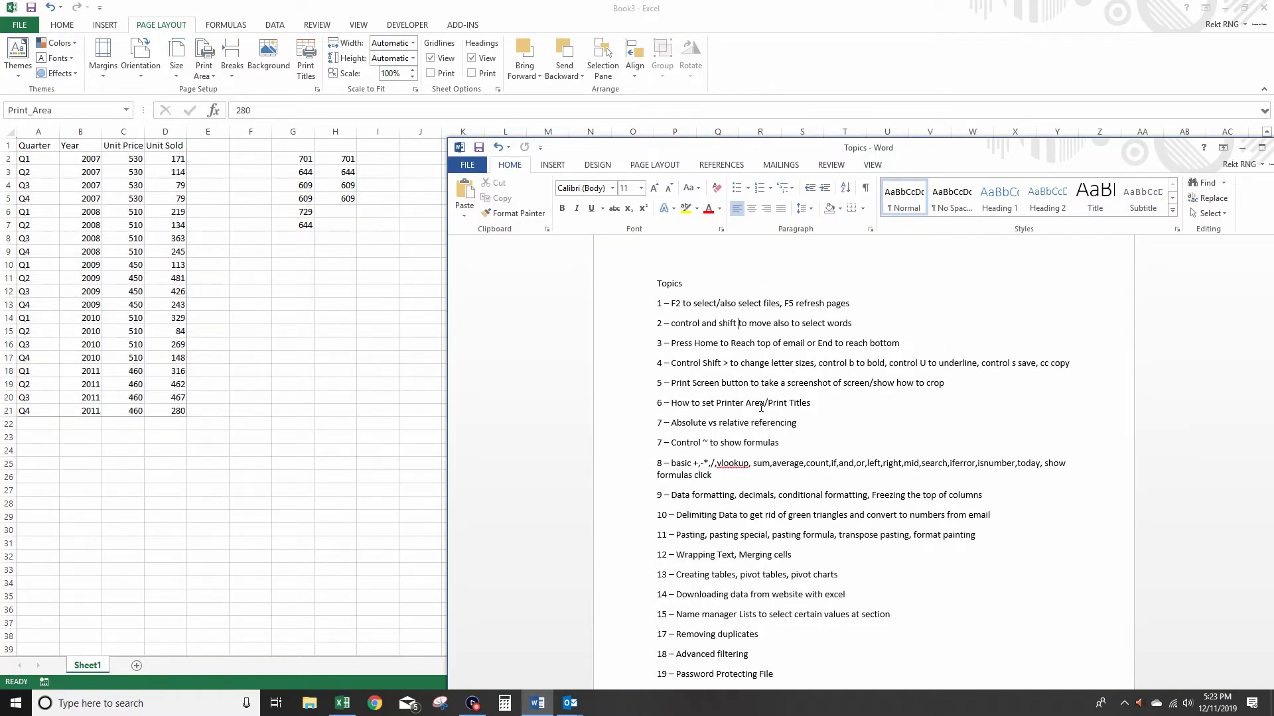
key(alt+Tab)
click(300, 159)
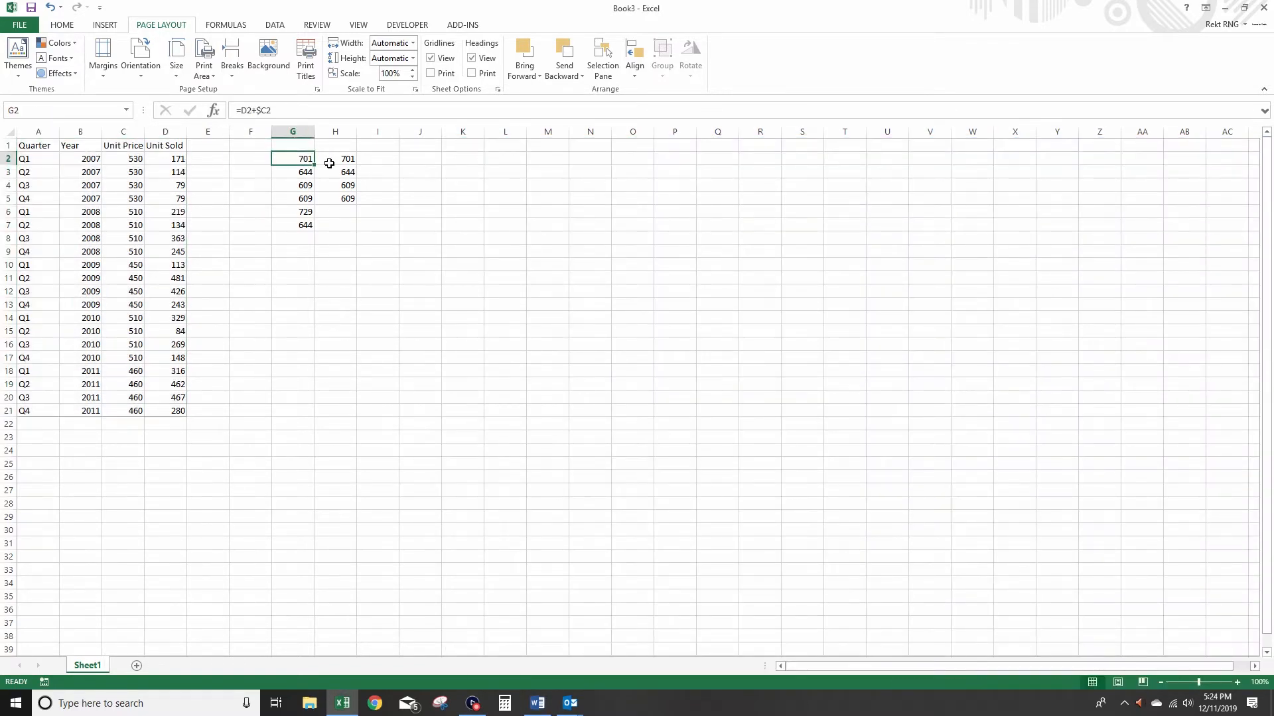
double_click(295, 159)
key(Return)
Enter =C2+D2 in E2 and fill the formula down to E21
click(206, 157)
text(=)
click(134, 161)
text(+)
click(178, 162)
key(Return)
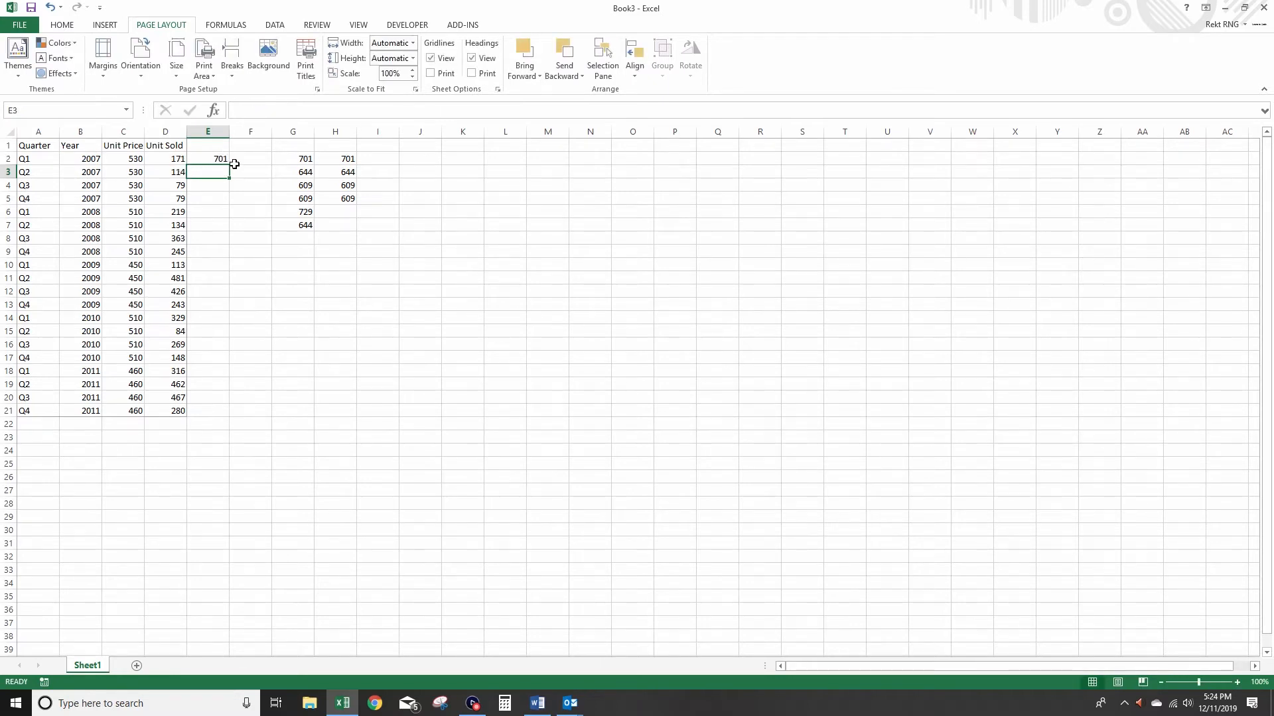
click(226, 161)
drag(229, 165, 227, 413)
Inspect the relative references in the filled formulas in E3 and E4
click(215, 175)
double_click(208, 175)
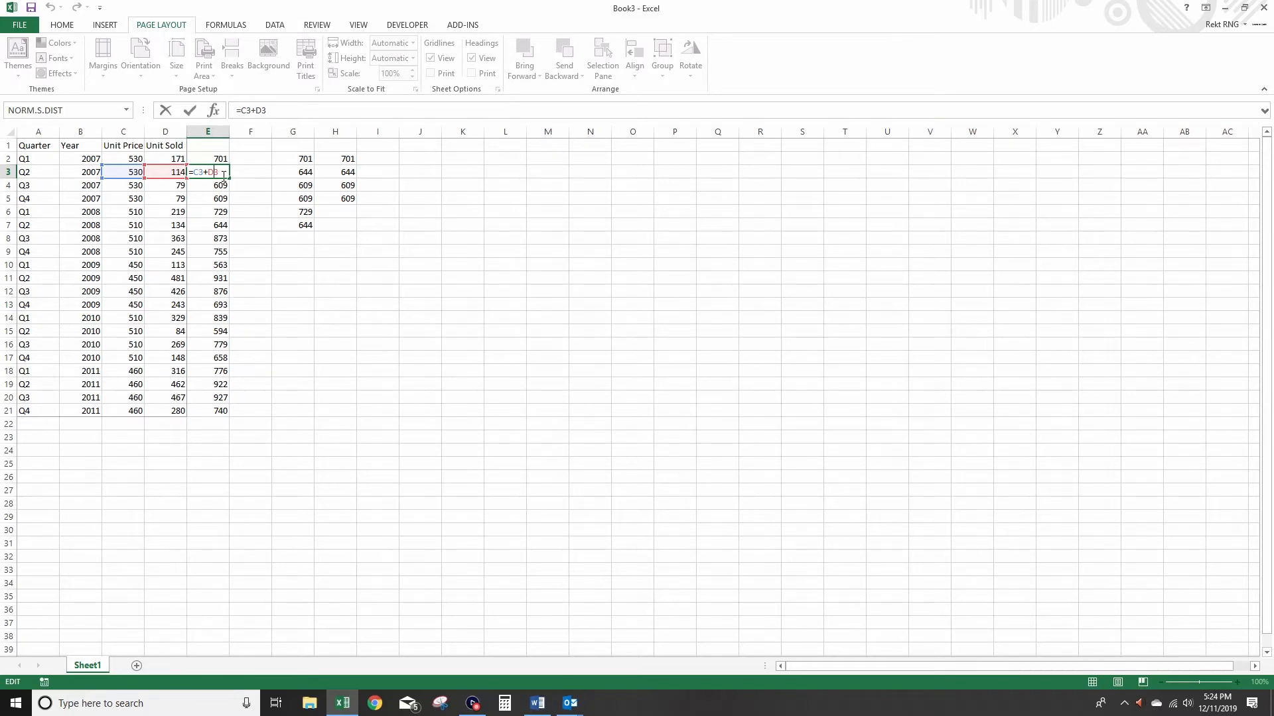
click(223, 185)
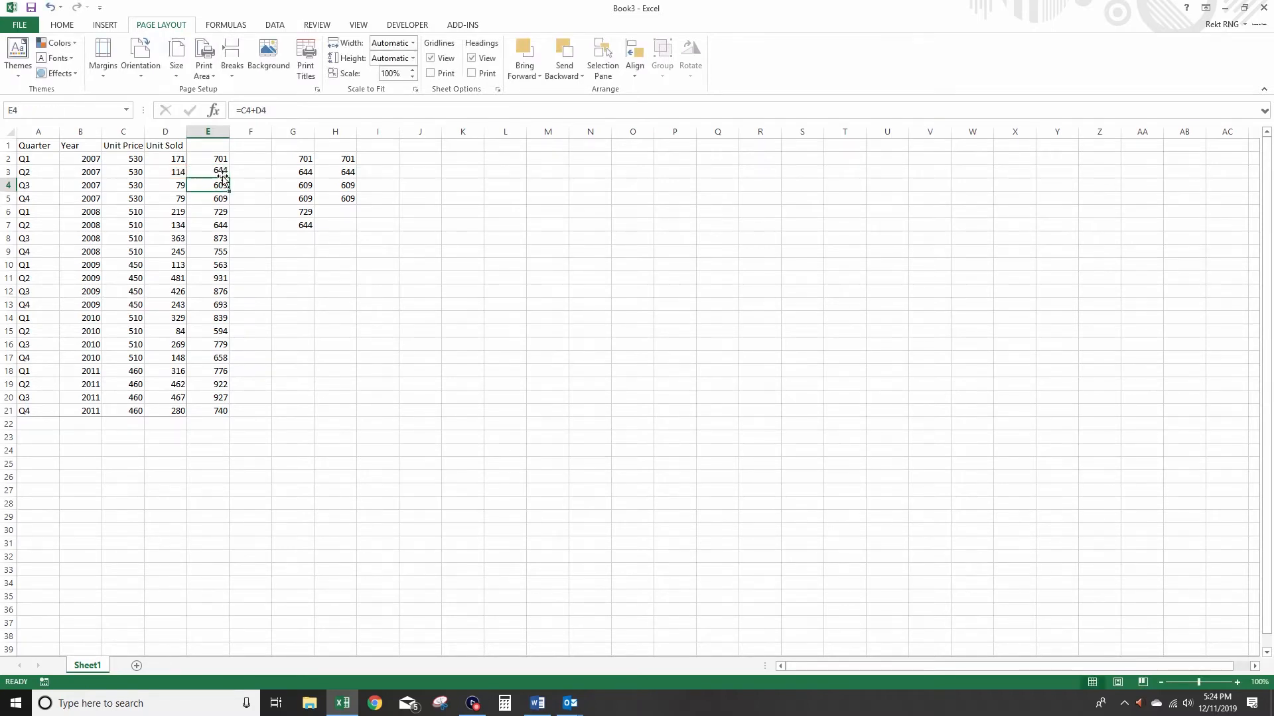
Inspect the relative references in the formulas in E4, E5 and E6, and the formula in G2
double_click(223, 185)
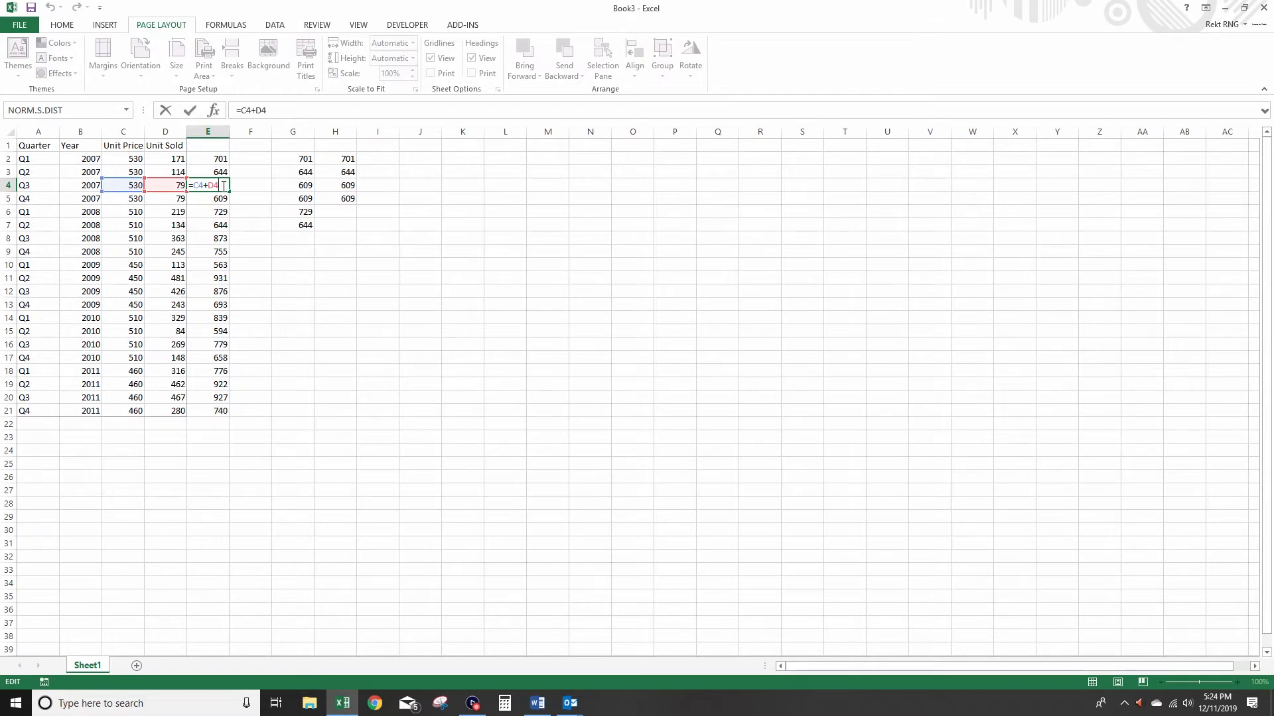
click(217, 196)
double_click(213, 199)
key(Return)
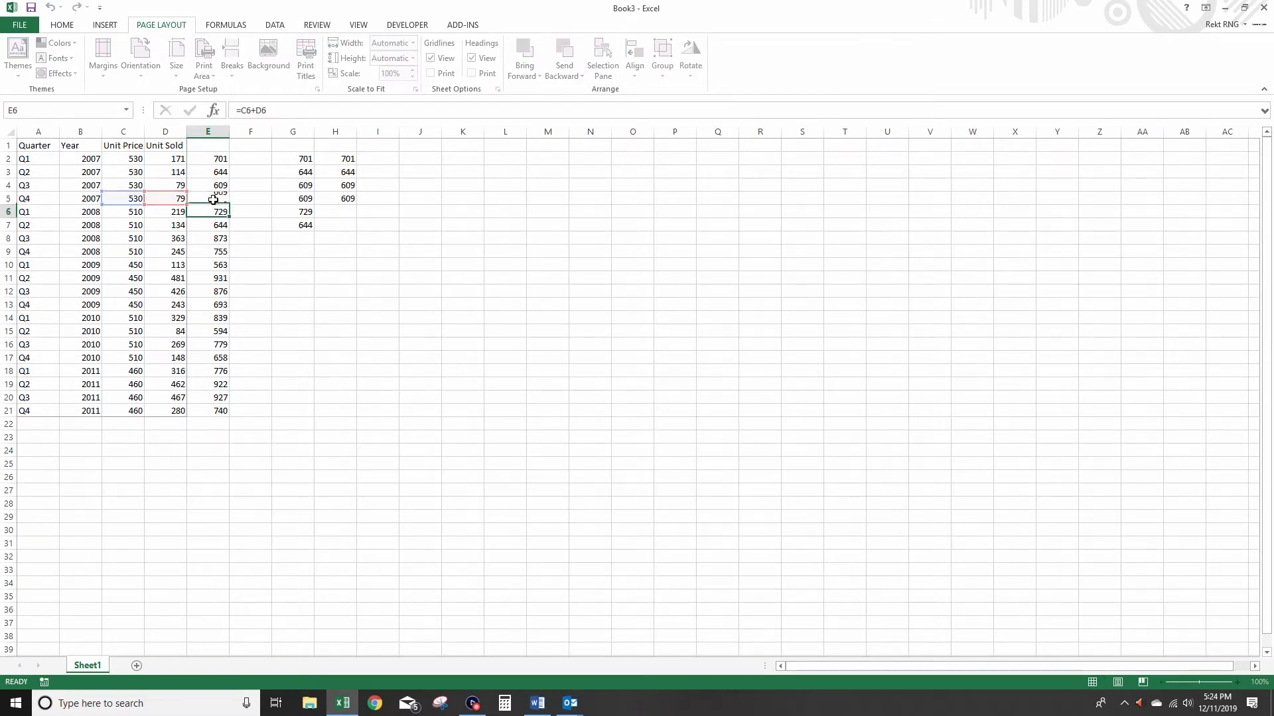
double_click(213, 211)
key(Return)
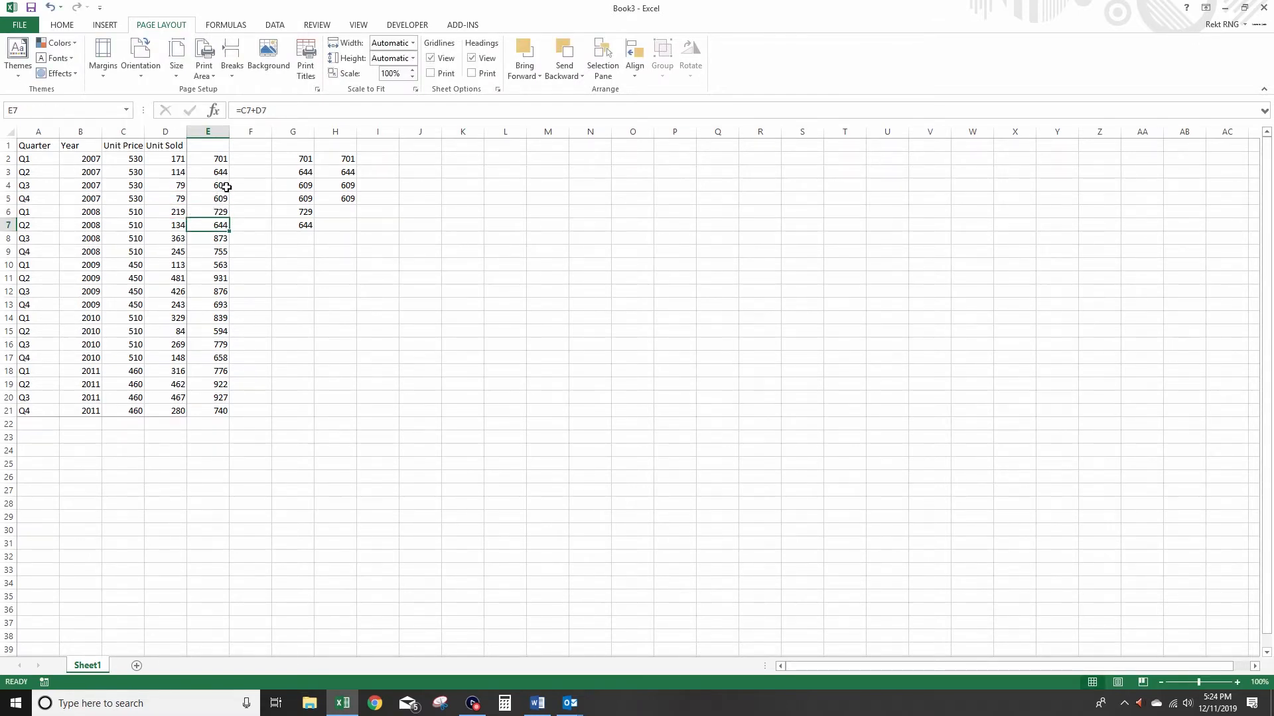
click(299, 158)
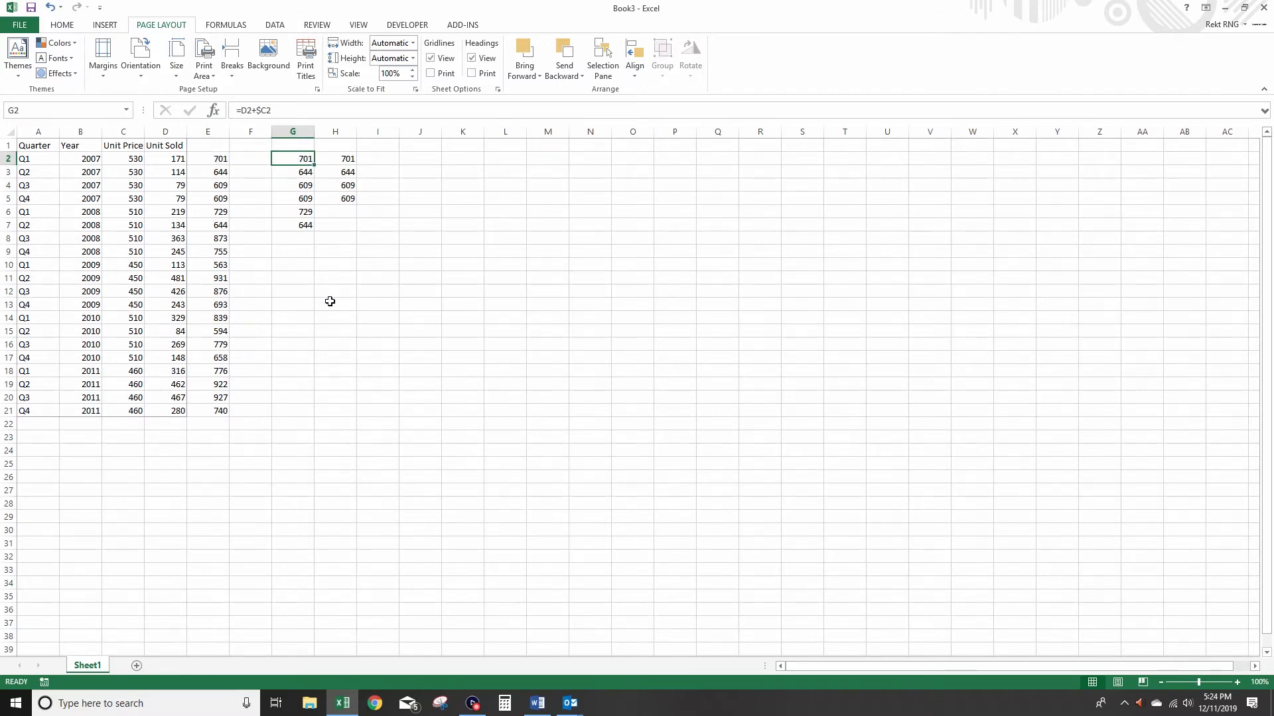
Enter =D2+$C$2 in J13 with an absolute reference to C2, and clear the cell again
click(428, 304)
text(=)
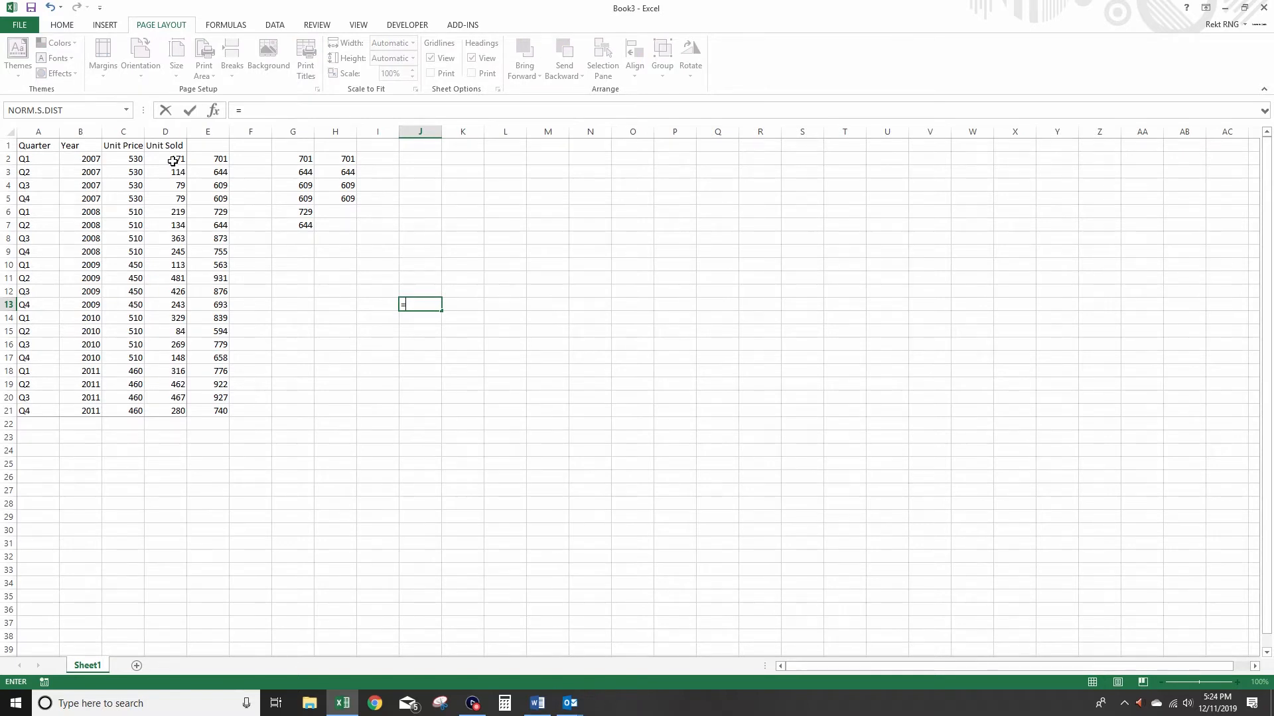
drag(169, 159, 127, 158)
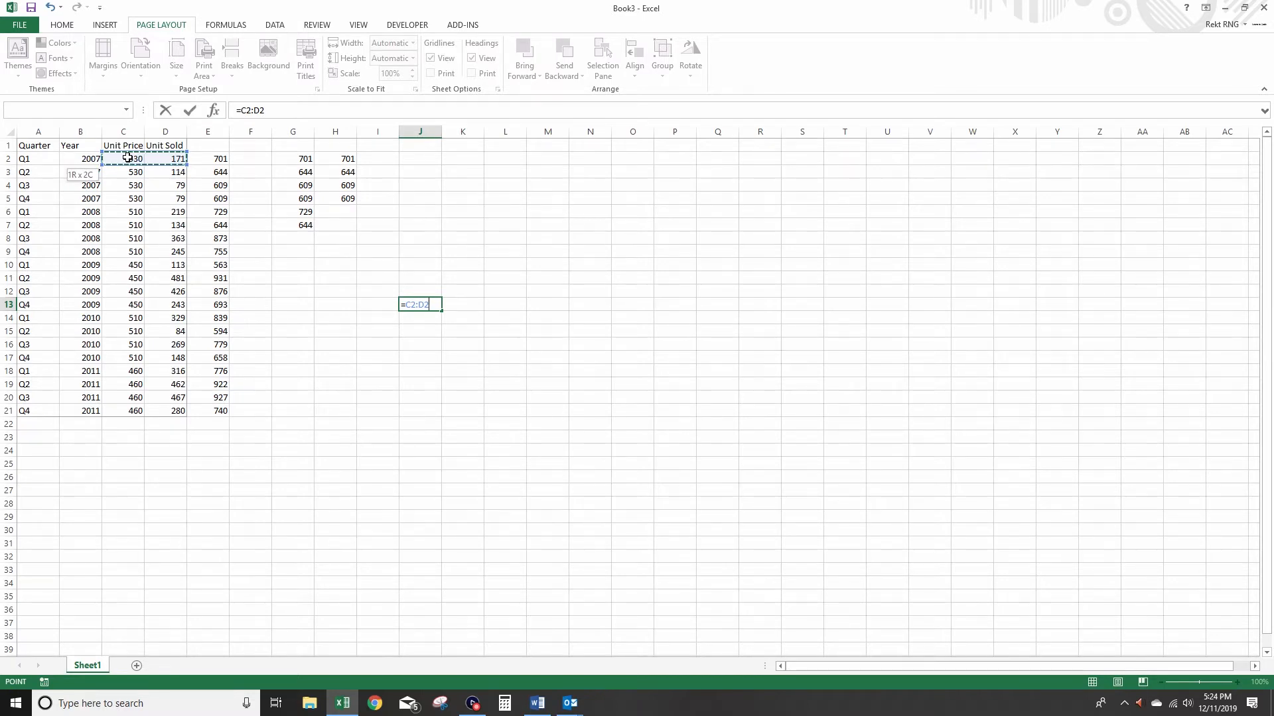
drag(128, 158, 150, 158)
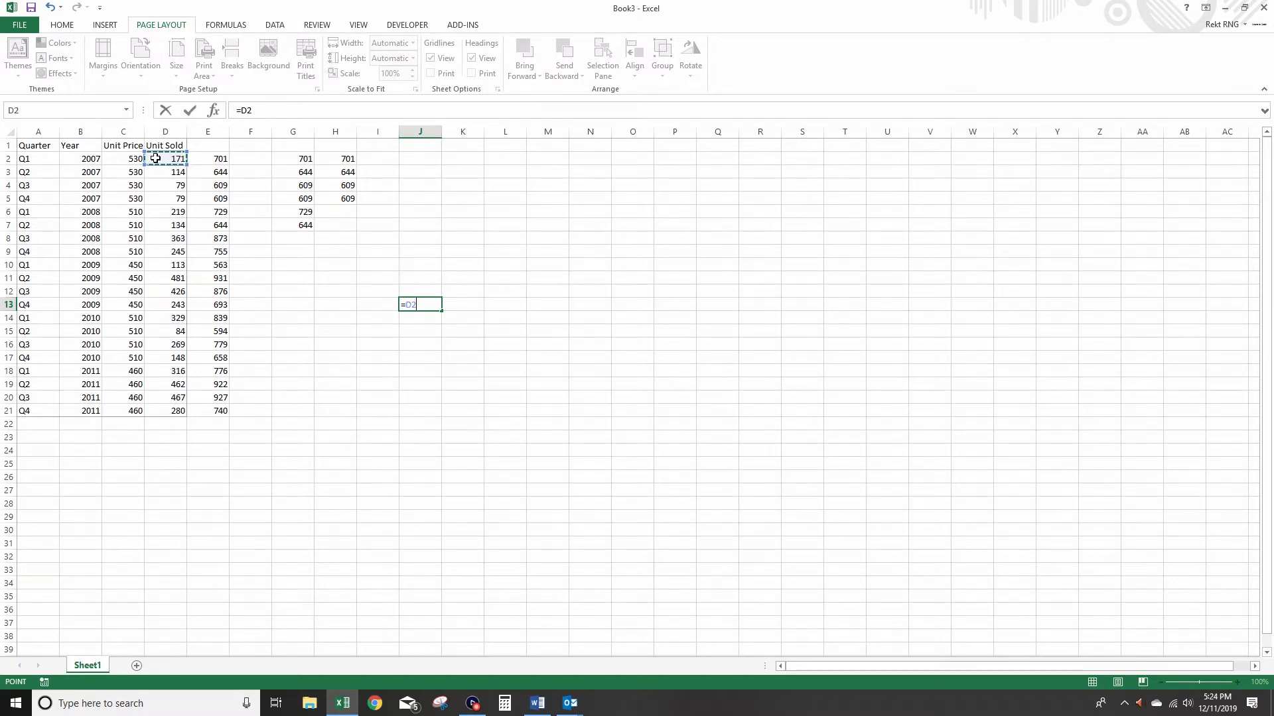
text(+)
click(130, 160)
key(F4)
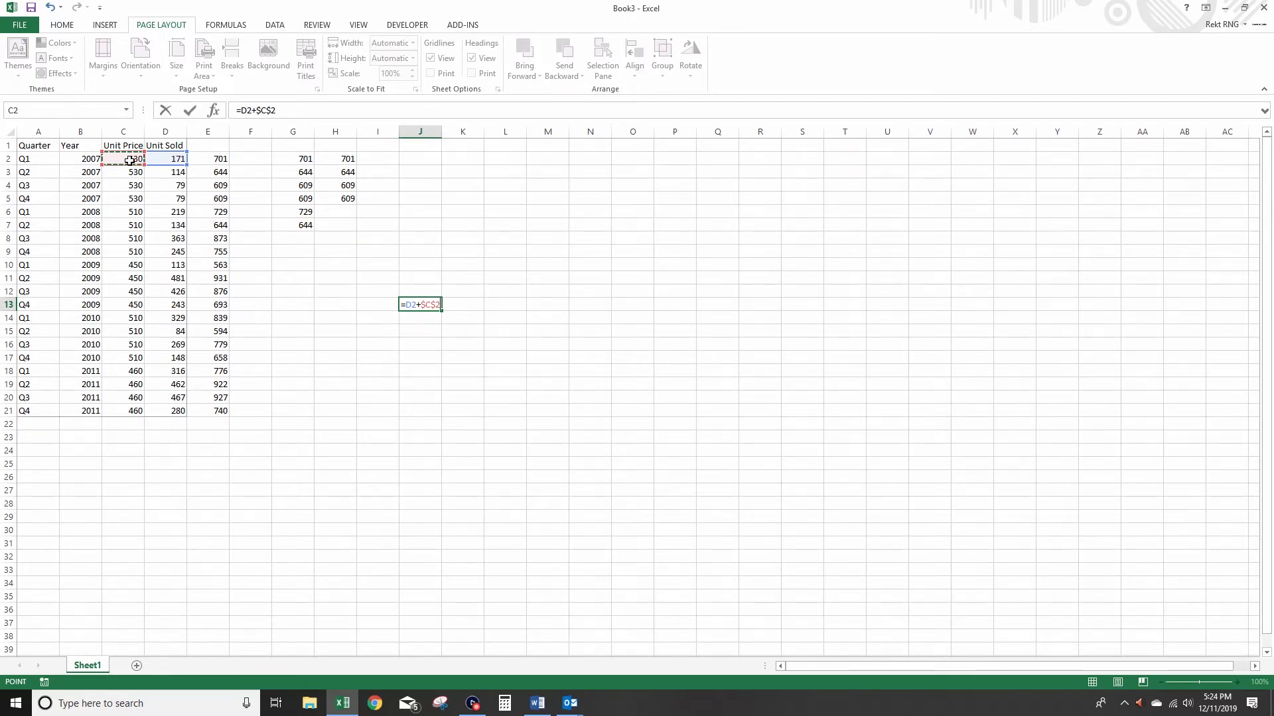
key(Return)
click(437, 304)
key(Delete)
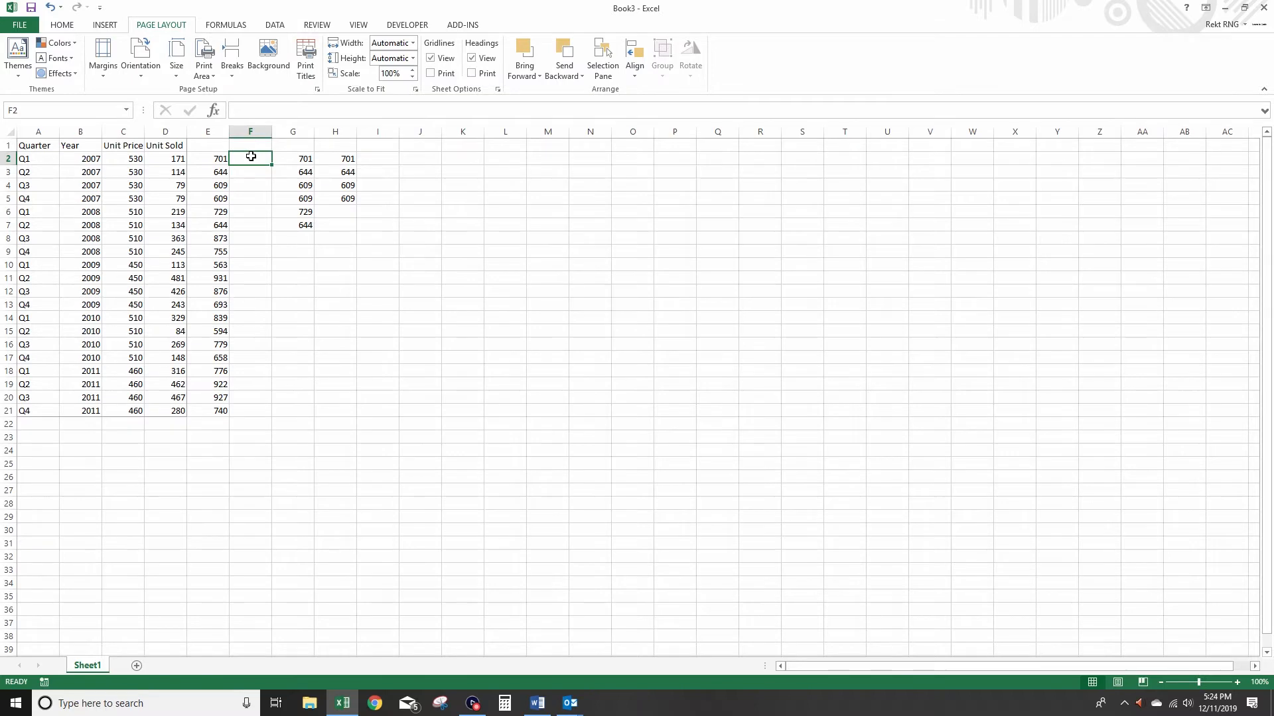
Replace the contents of column E with the formula =D2+$C$2, filled from E2 down to E21
click(220, 132)
key(Delete)
click(211, 159)
text(=)
click(177, 159)
text(+)
click(136, 160)
key(Return)
click(217, 159)
drag(232, 165, 245, 412)
Inspect how the absolute reference to C2 carries through the filled formulas in E3, E4, E5 and E6
double_click(214, 172)
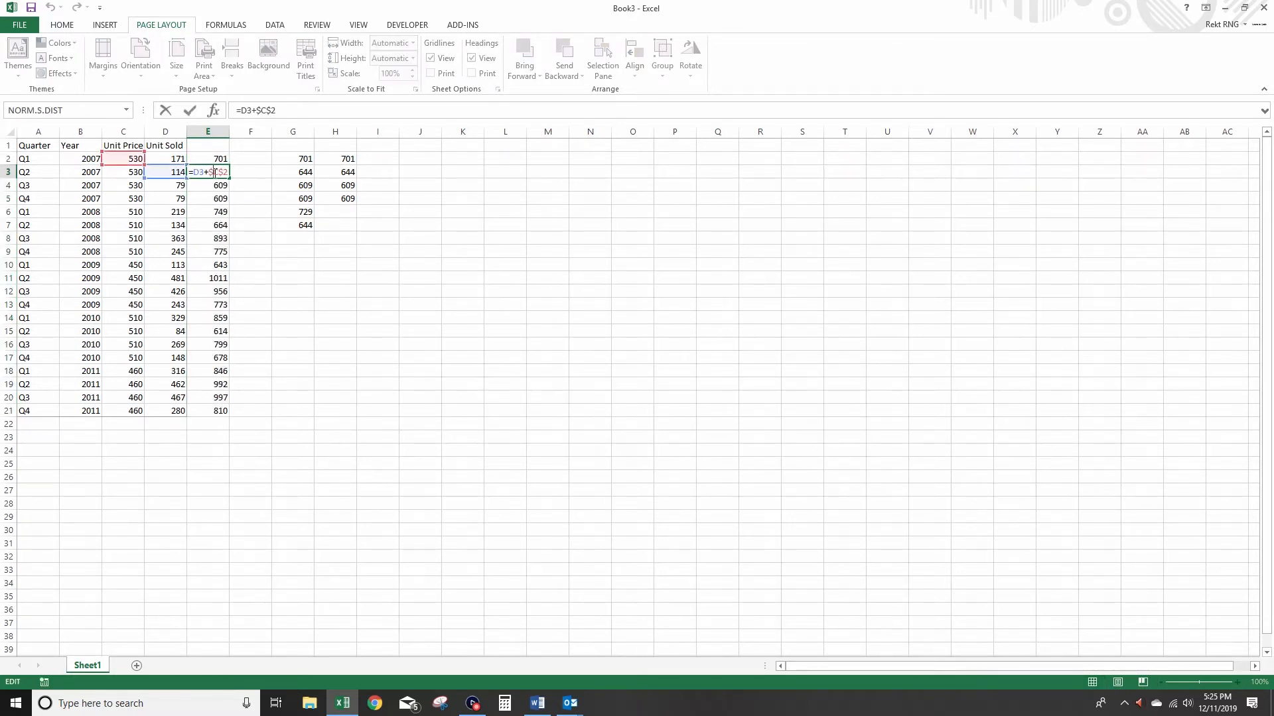
click(214, 180)
double_click(217, 186)
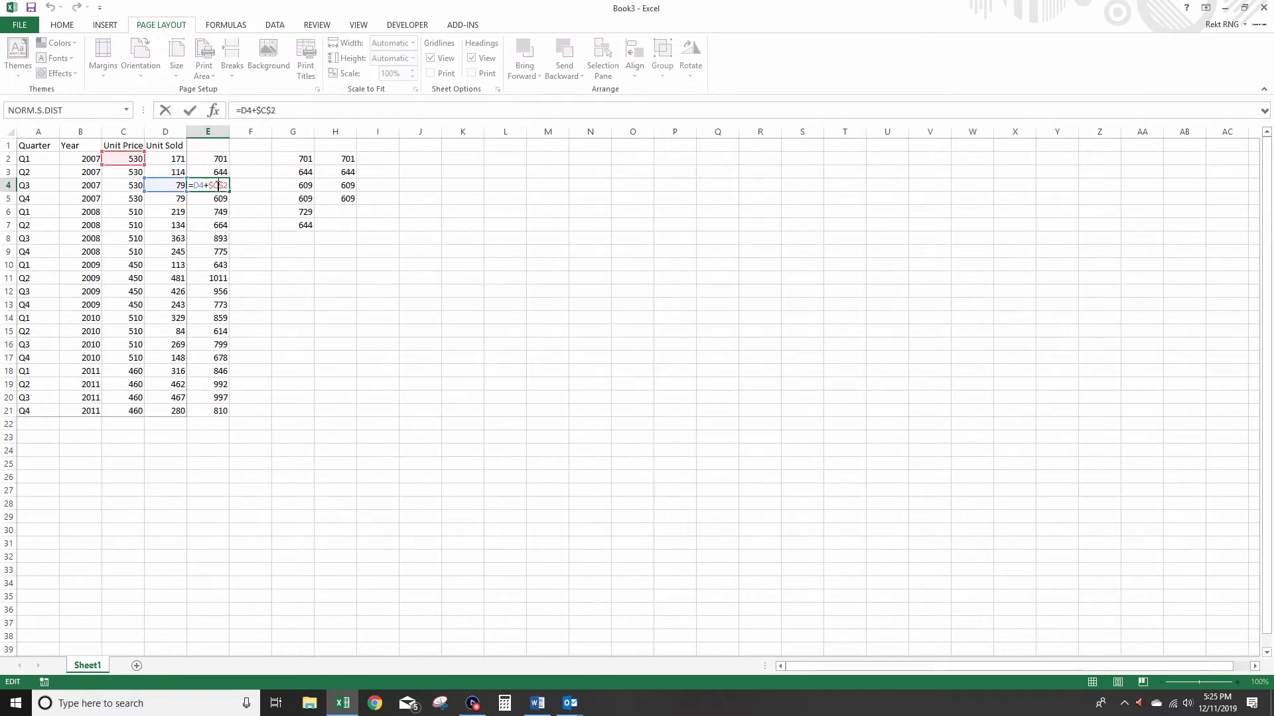
click(220, 197)
double_click(220, 198)
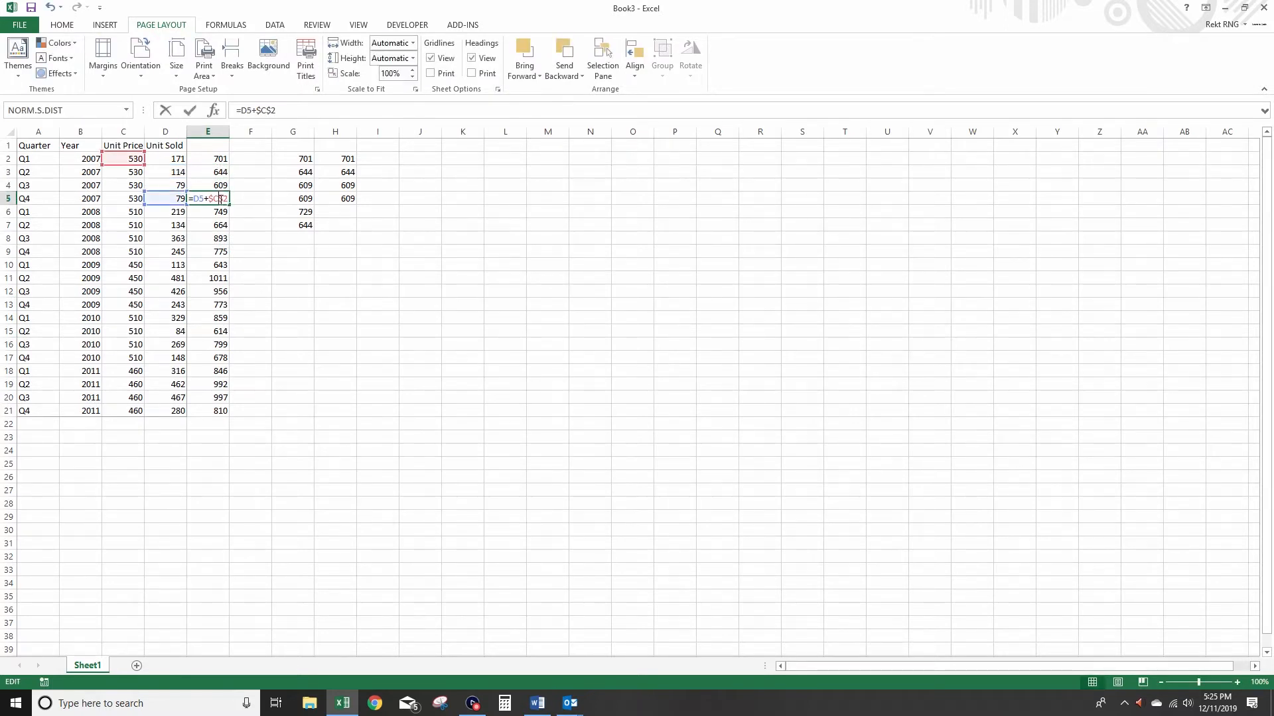
click(221, 209)
double_click(223, 211)
key(Return)
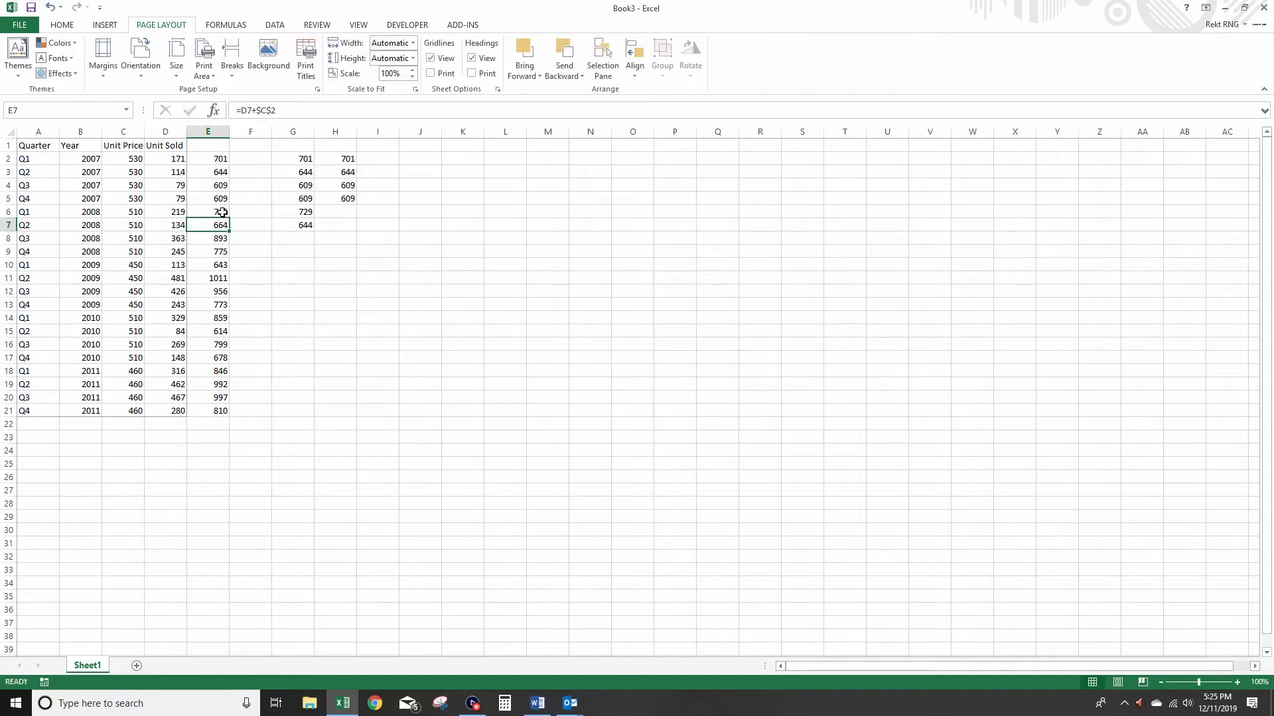
Cycle the C2 reference in G2's formula through the absolute, mixed and relative types, ending on $C2
click(305, 160)
double_click(305, 160)
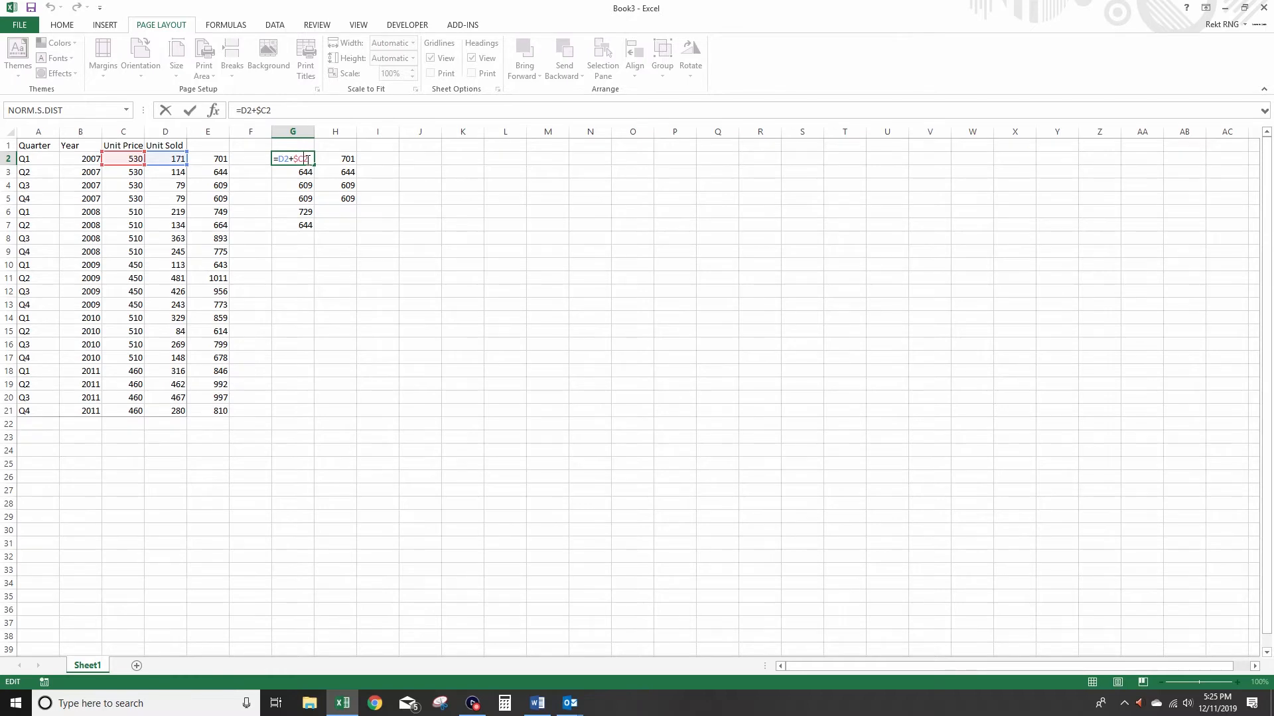
key(F4)
key(F4)
key(F4)
key(F4)
key(F4)
key(F4)
key(Return)
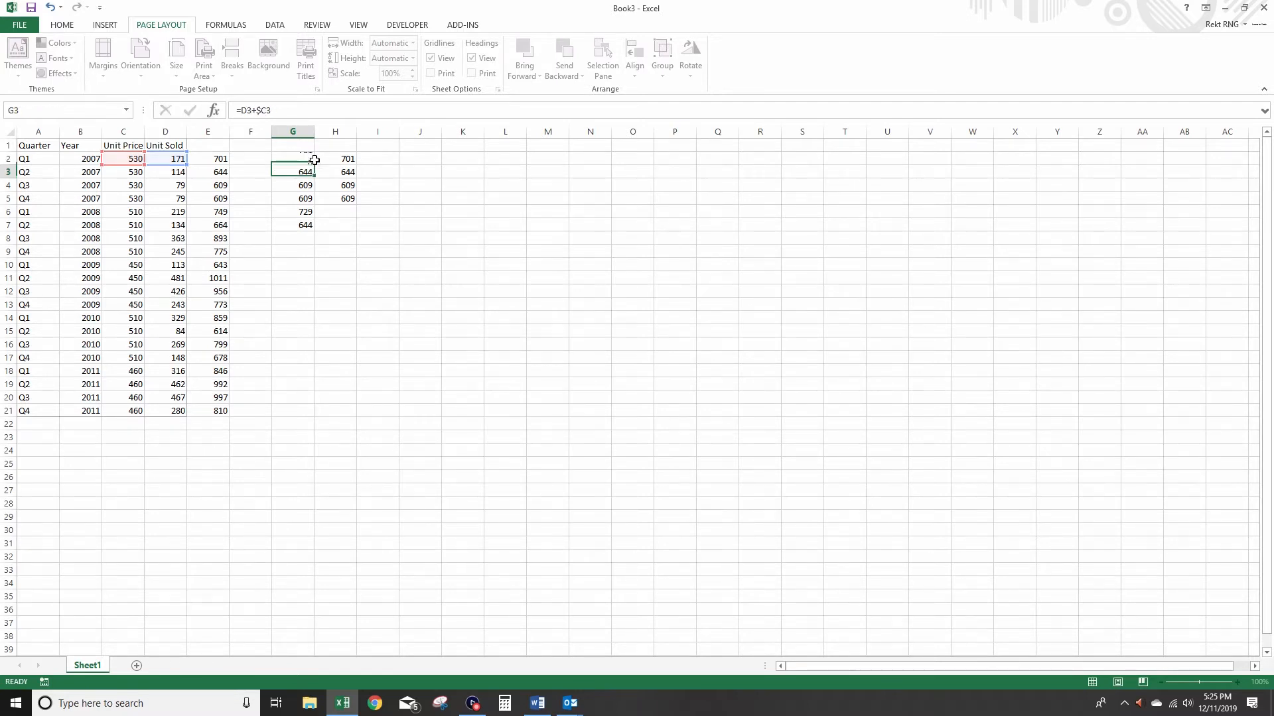
Compare the column-locked references in the formulas in G3 and G2
click(294, 161)
click(306, 171)
double_click(305, 172)
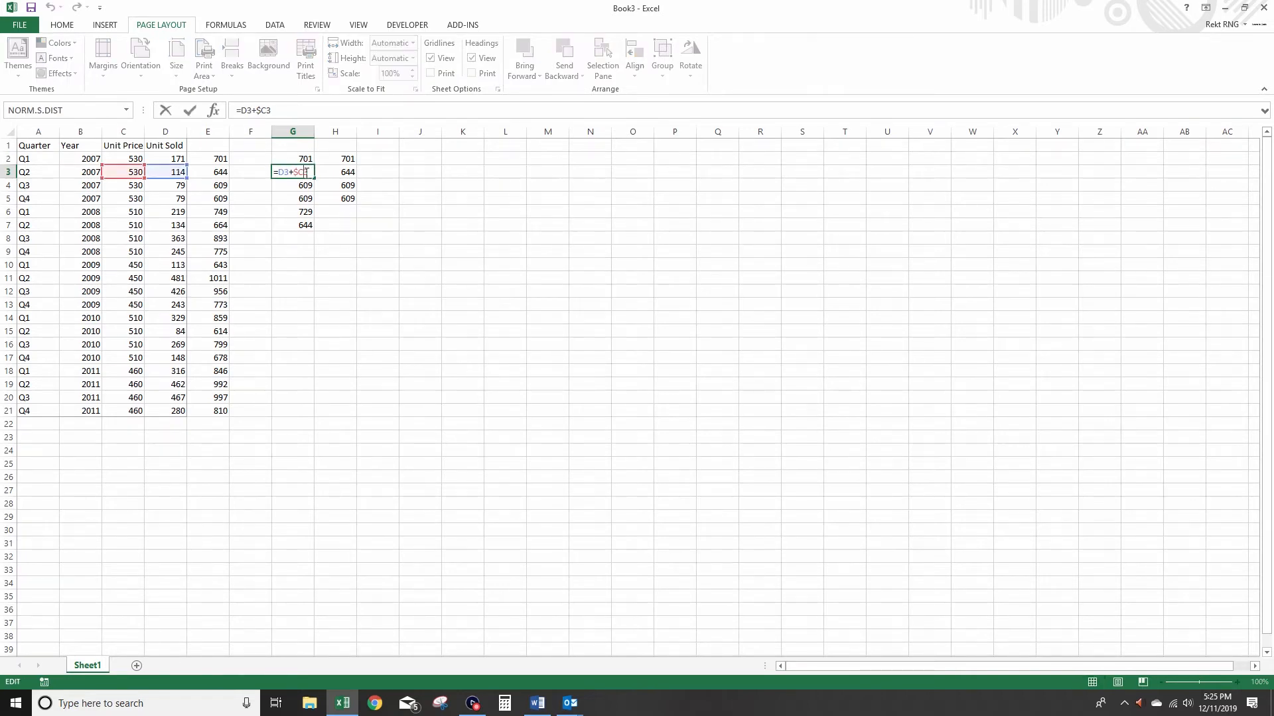
key(Return)
double_click(300, 160)
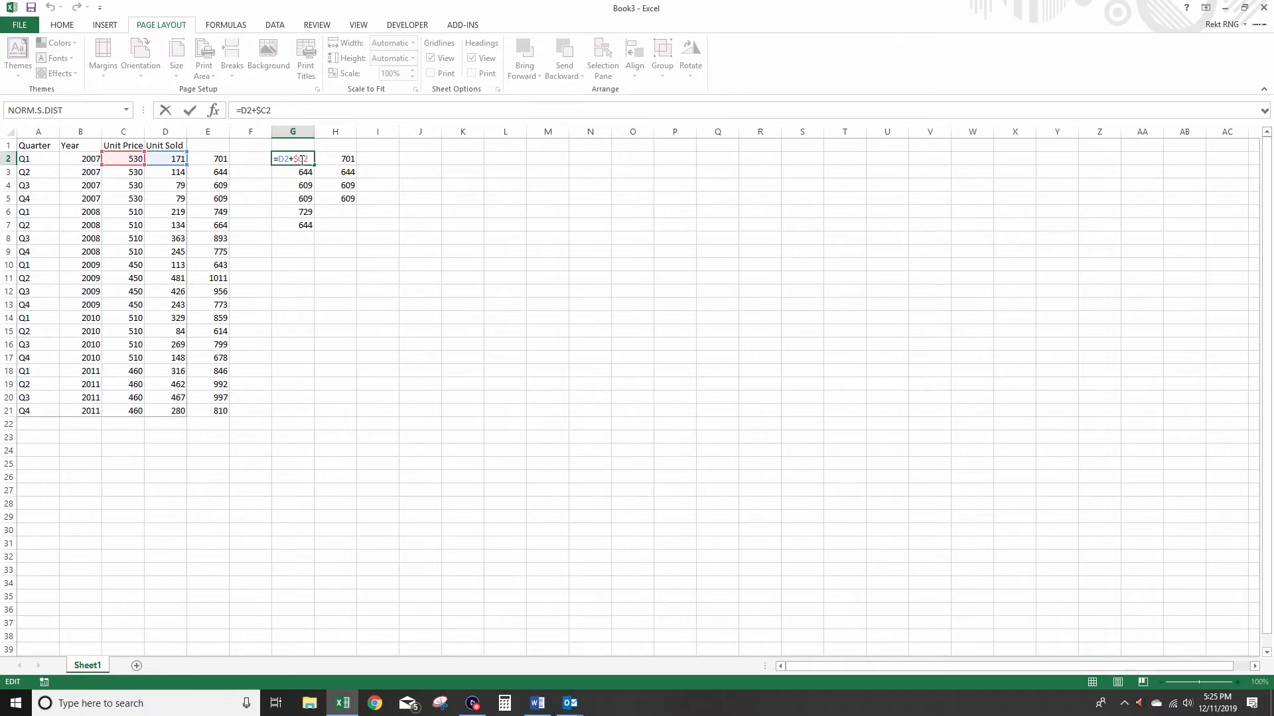
key(Return)
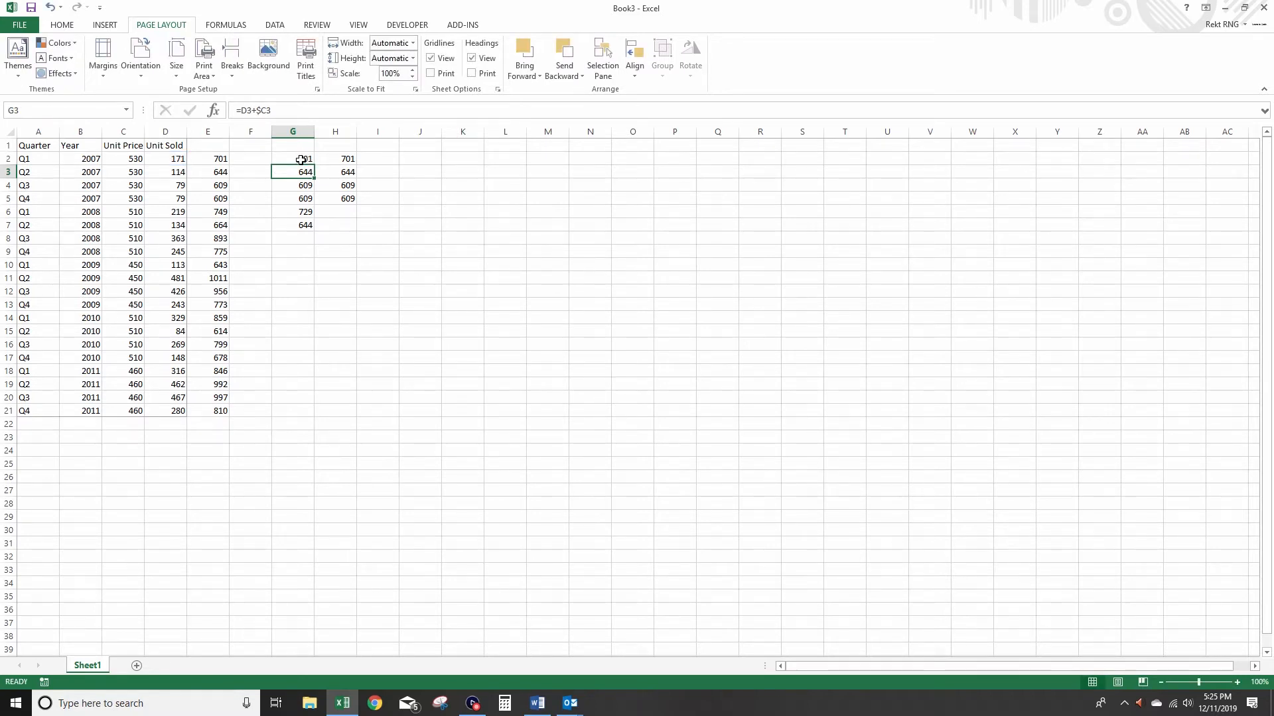
Fill the G7 formula across to the right and clear the filled cells H7:L7
click(340, 273)
click(290, 223)
drag(315, 232, 515, 236)
drag(325, 227, 497, 225)
key(Delete)
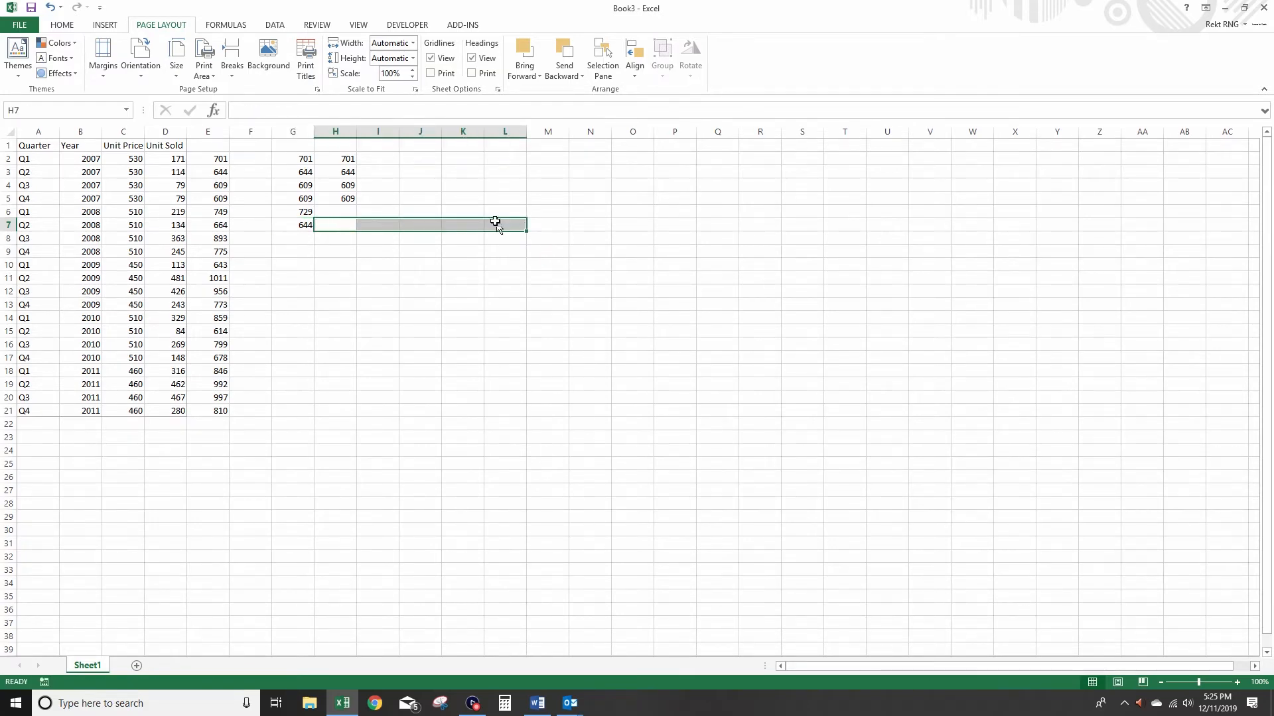
Inspect the row-locked references in the formulas in H2, H3 and H4
click(347, 160)
double_click(342, 159)
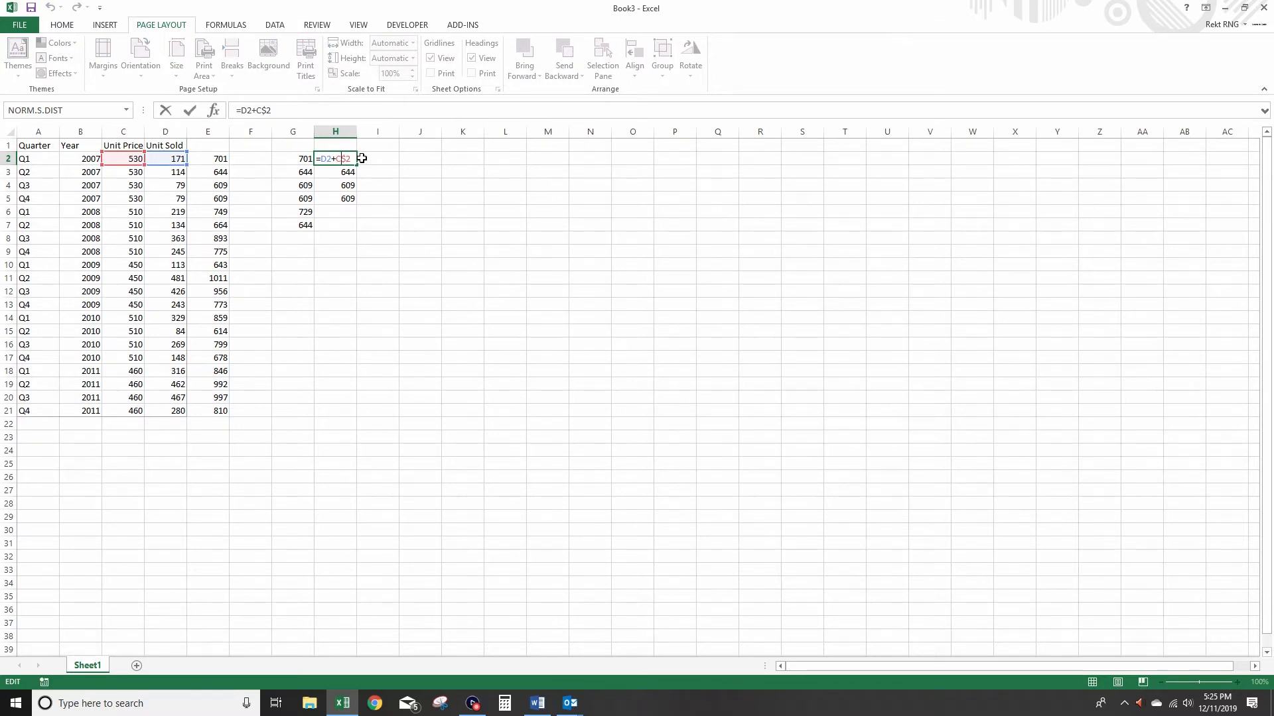
key(Escape)
click(347, 171)
double_click(350, 172)
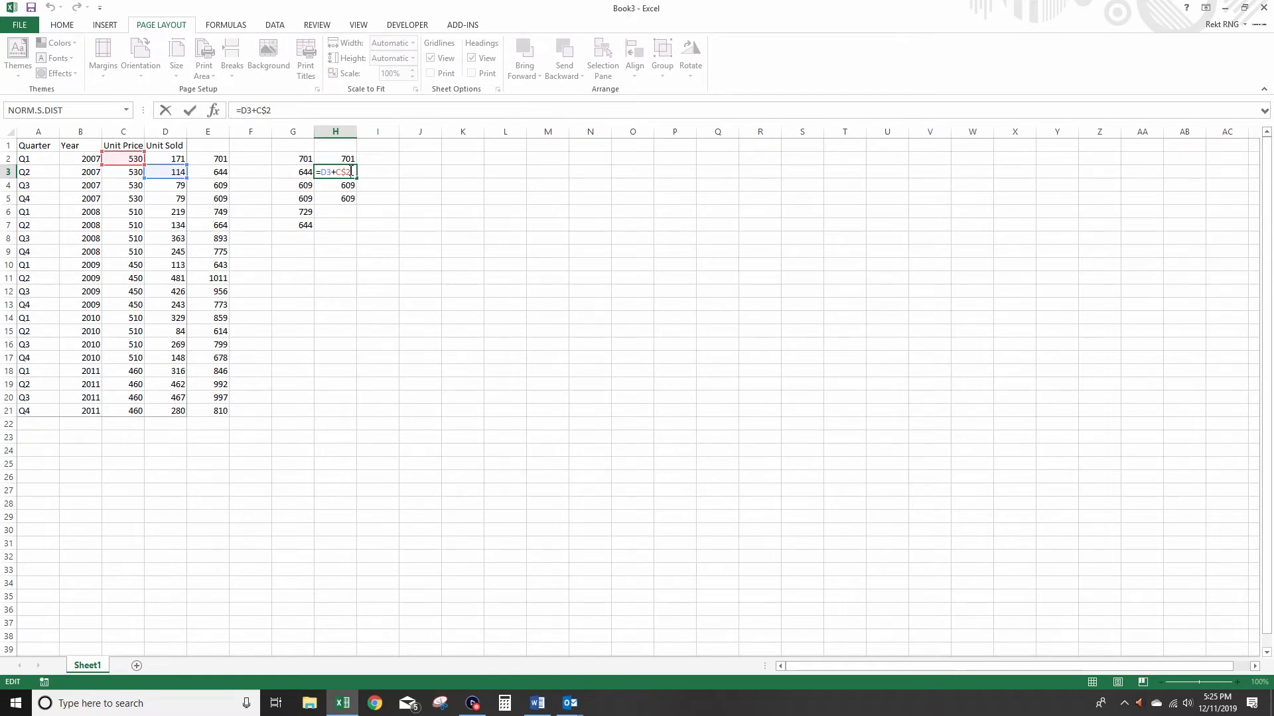
key(Return)
double_click(351, 185)
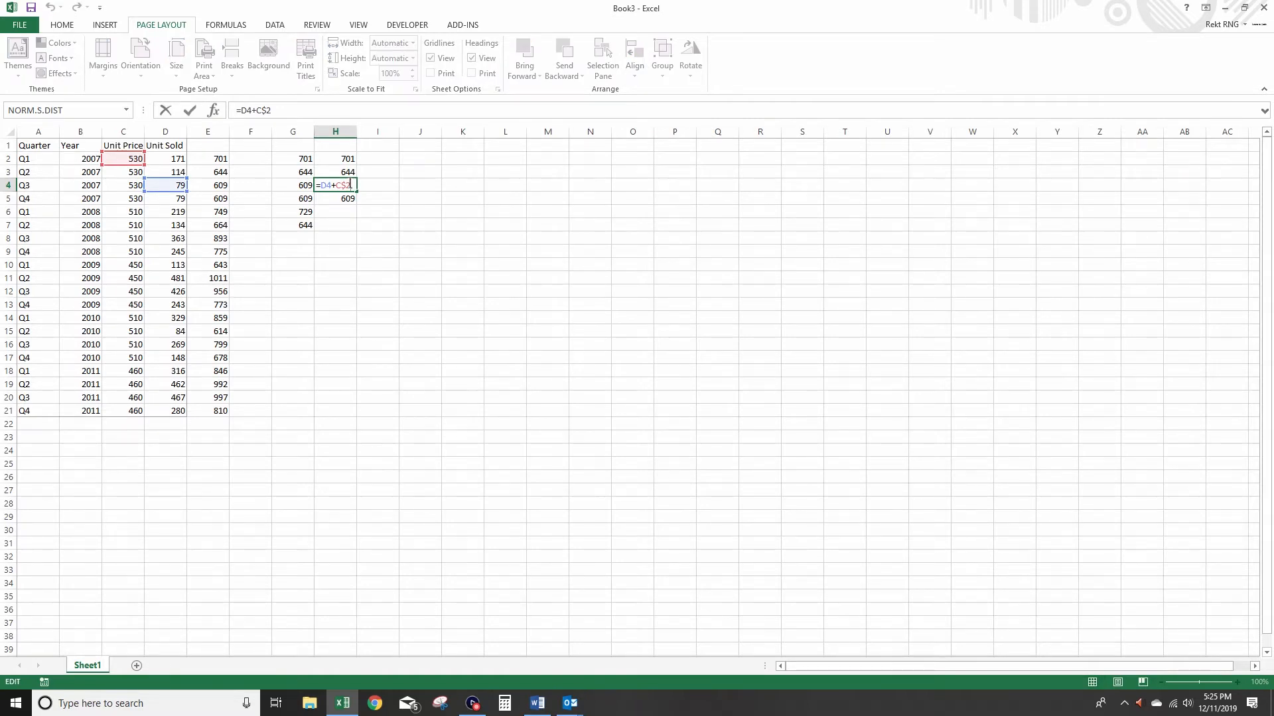
key(Return)
Compare the fully absolute reference in E2 with the mixed reference in G2, checking the source value in C2
double_click(219, 159)
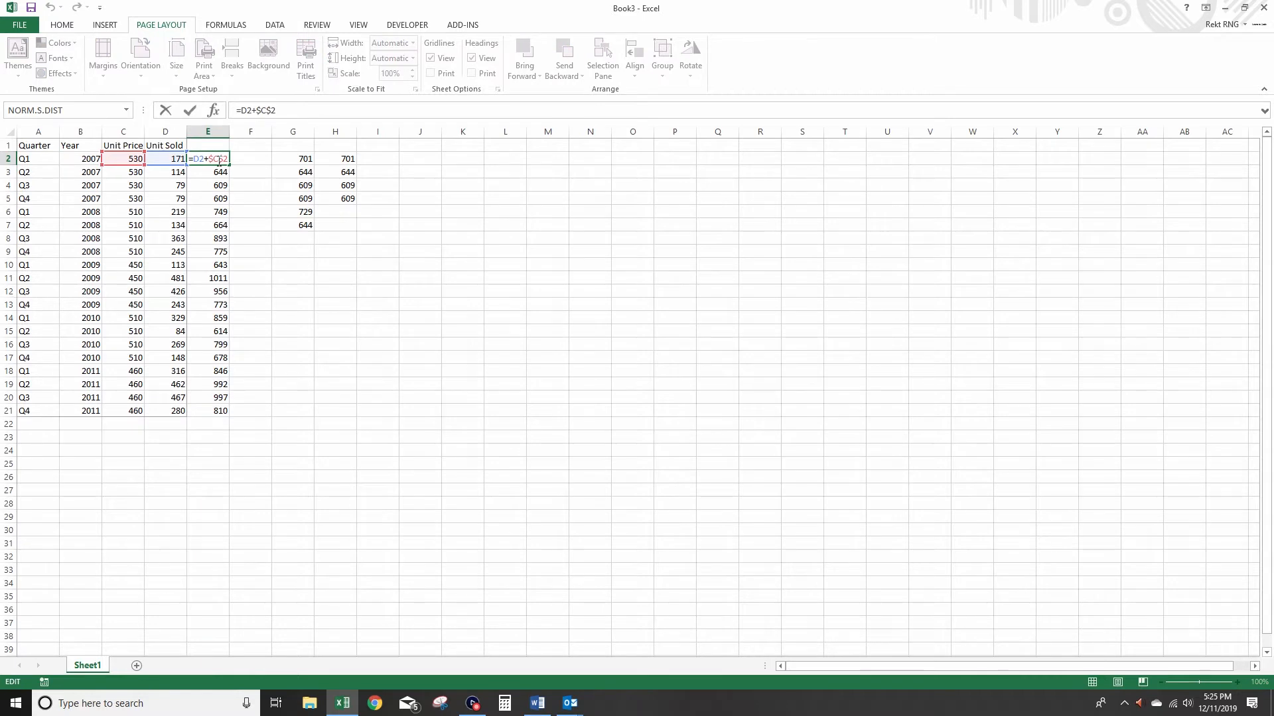
key(Return)
double_click(128, 160)
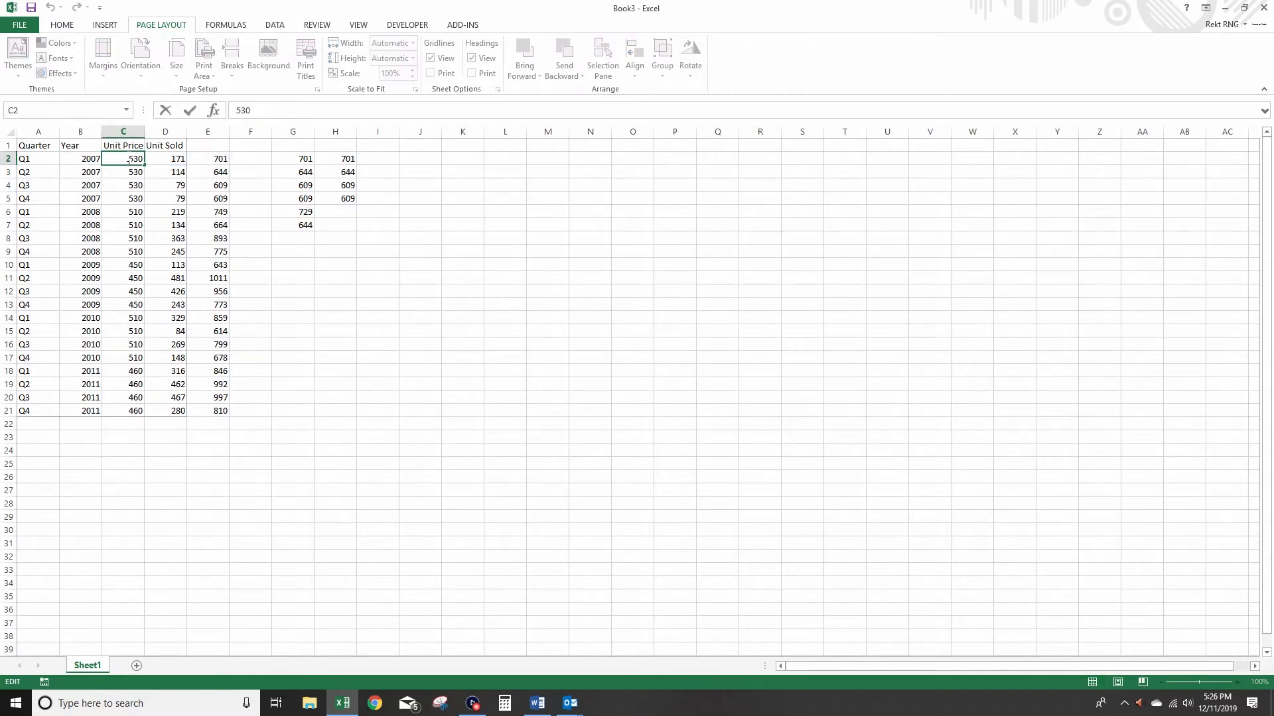
double_click(300, 160)
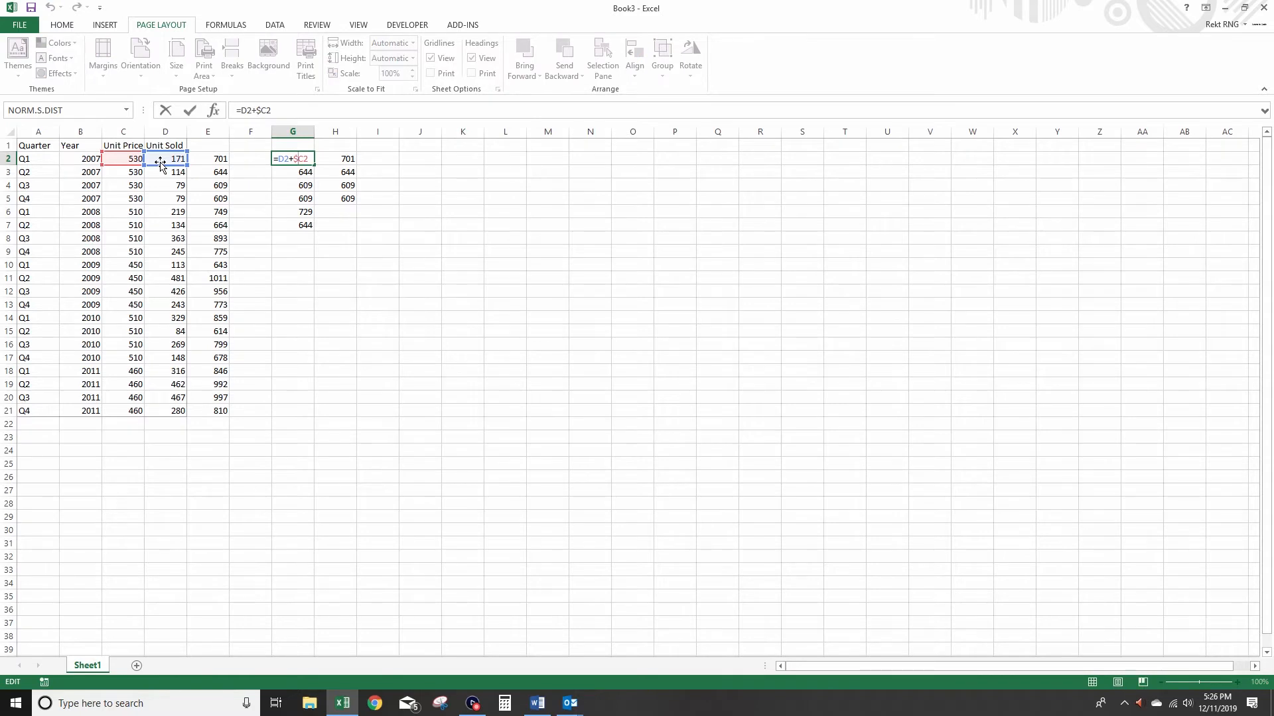
key(Escape)
Clear the example formulas in G2:H7 and review the absolute-reference formula in E2
drag(296, 161, 345, 221)
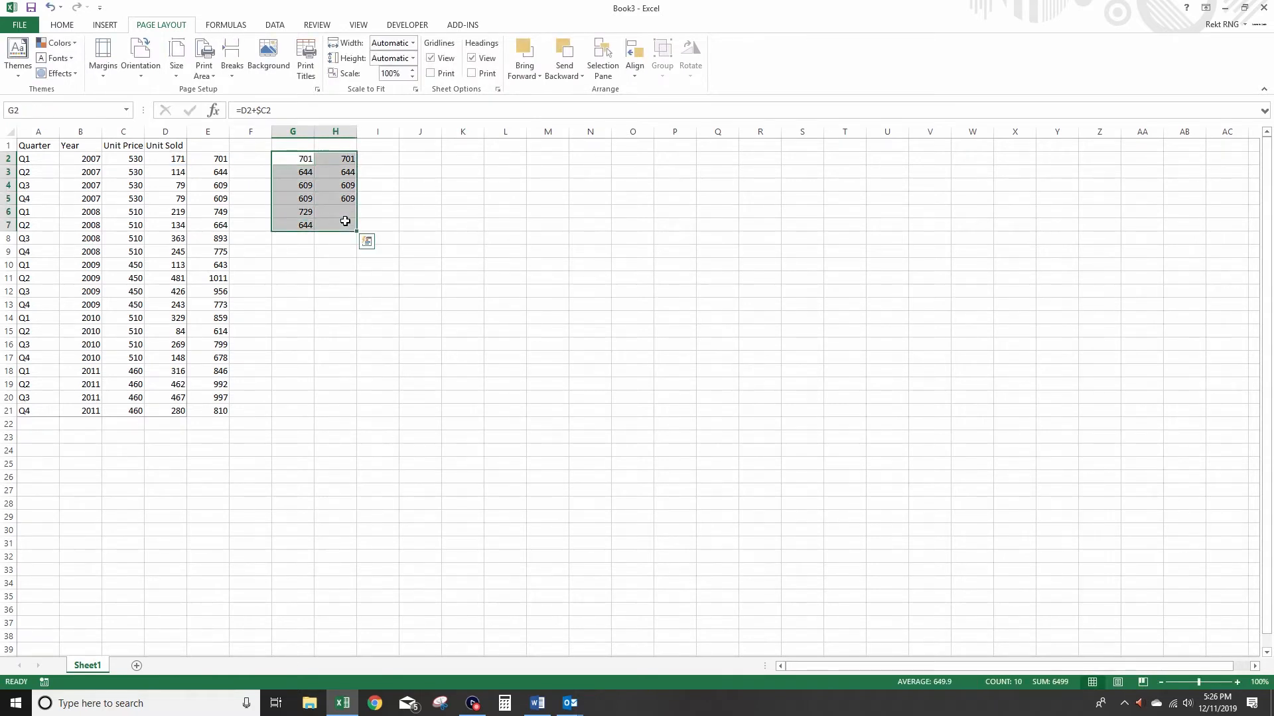
key(Delete)
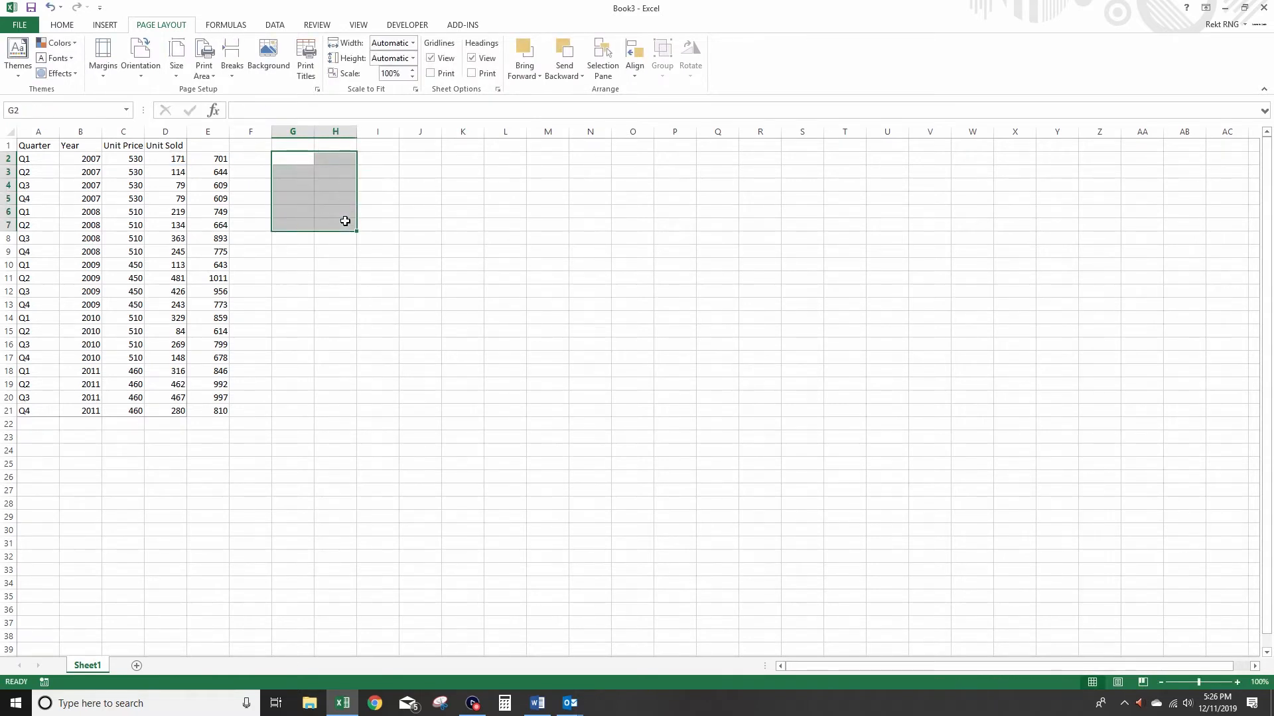
click(219, 132)
double_click(219, 159)
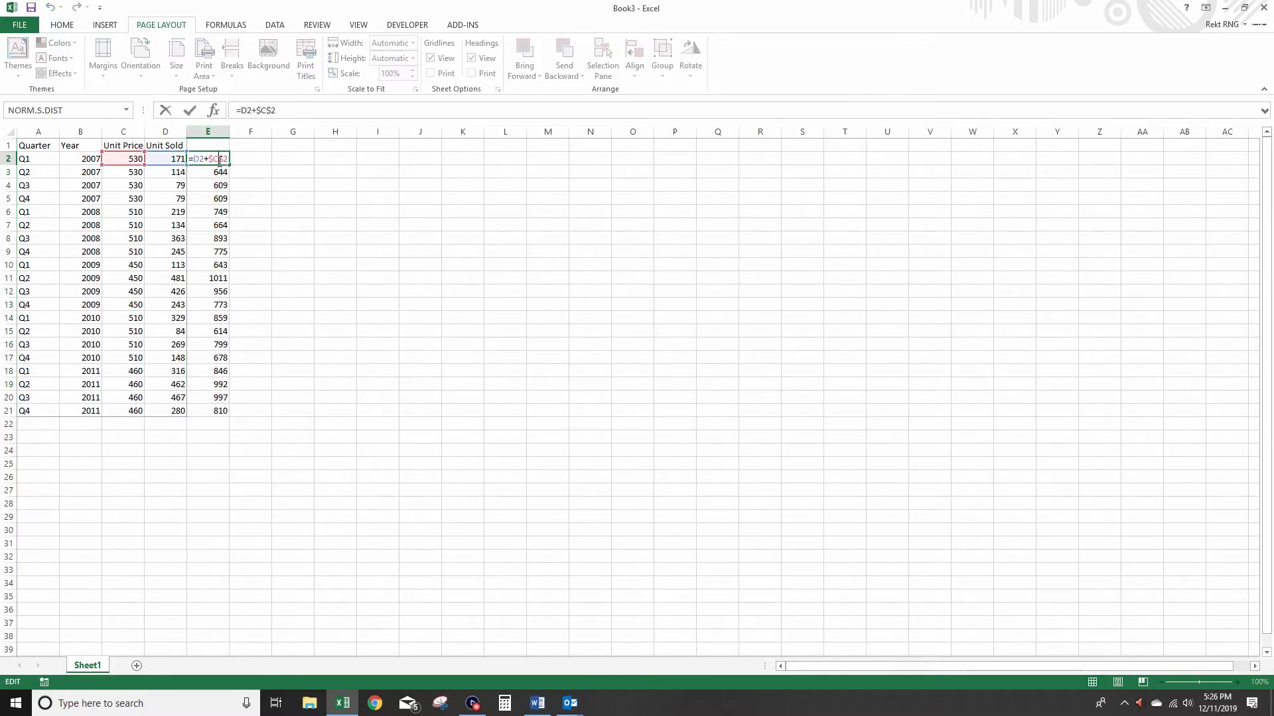
key(Escape)
click(208, 132)
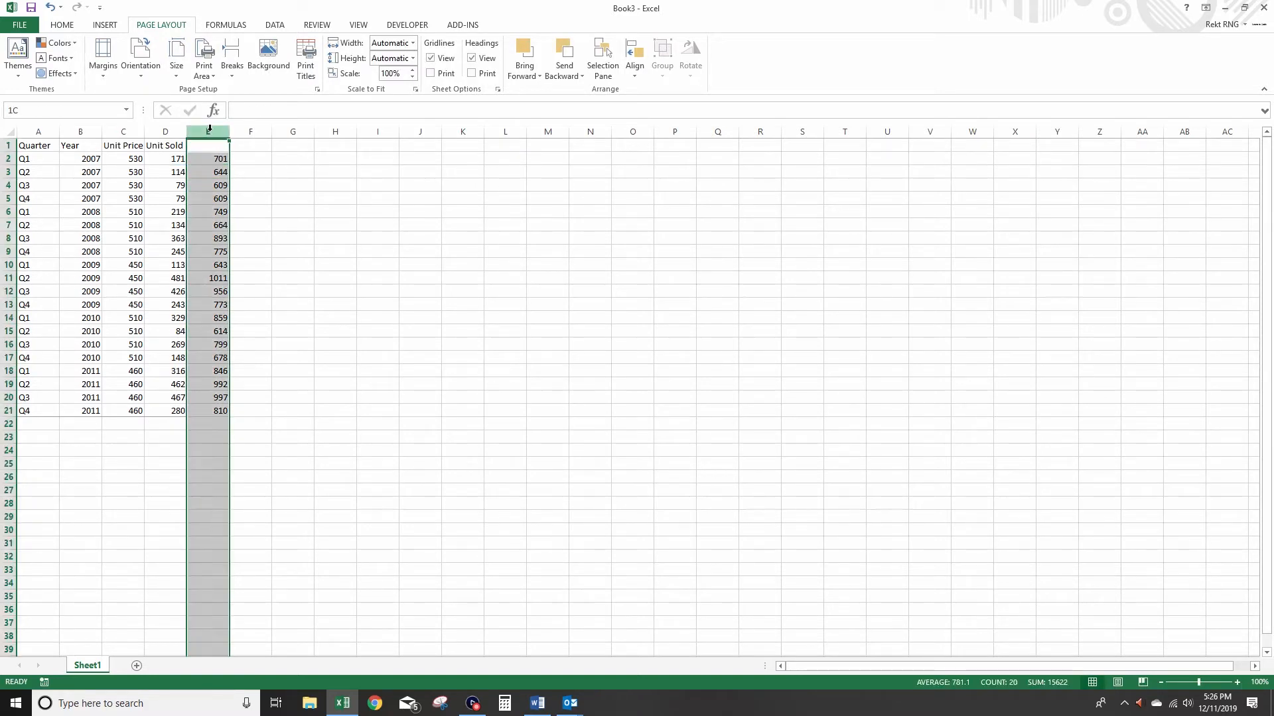
Check the next topic in the Topics document in Word and return to Book3 in Excel
click(538, 705)
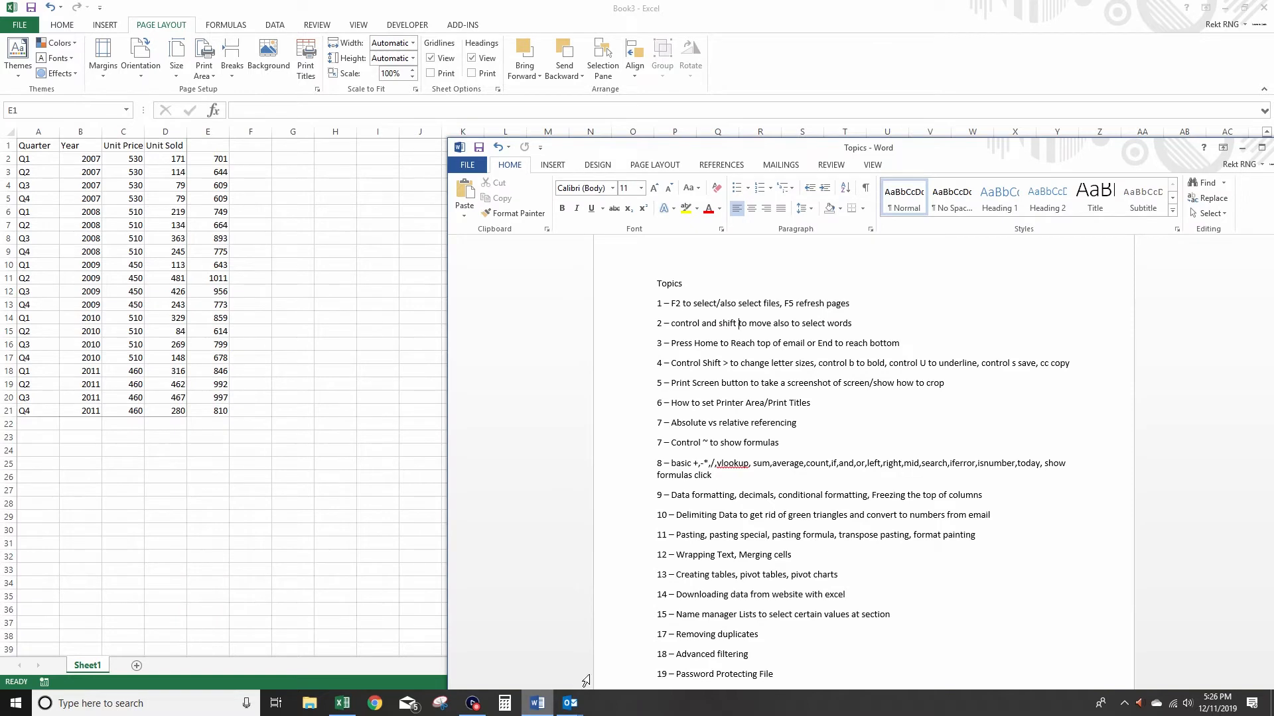
key(alt+Tab)
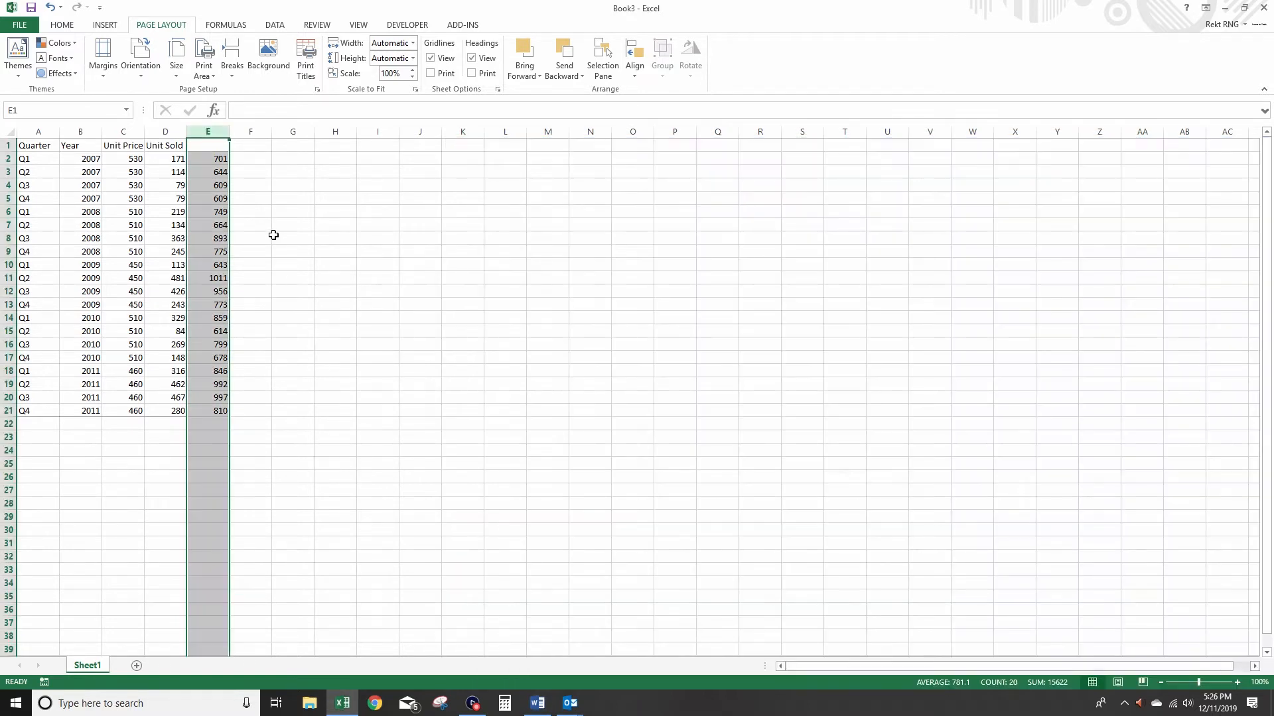
click(277, 211)
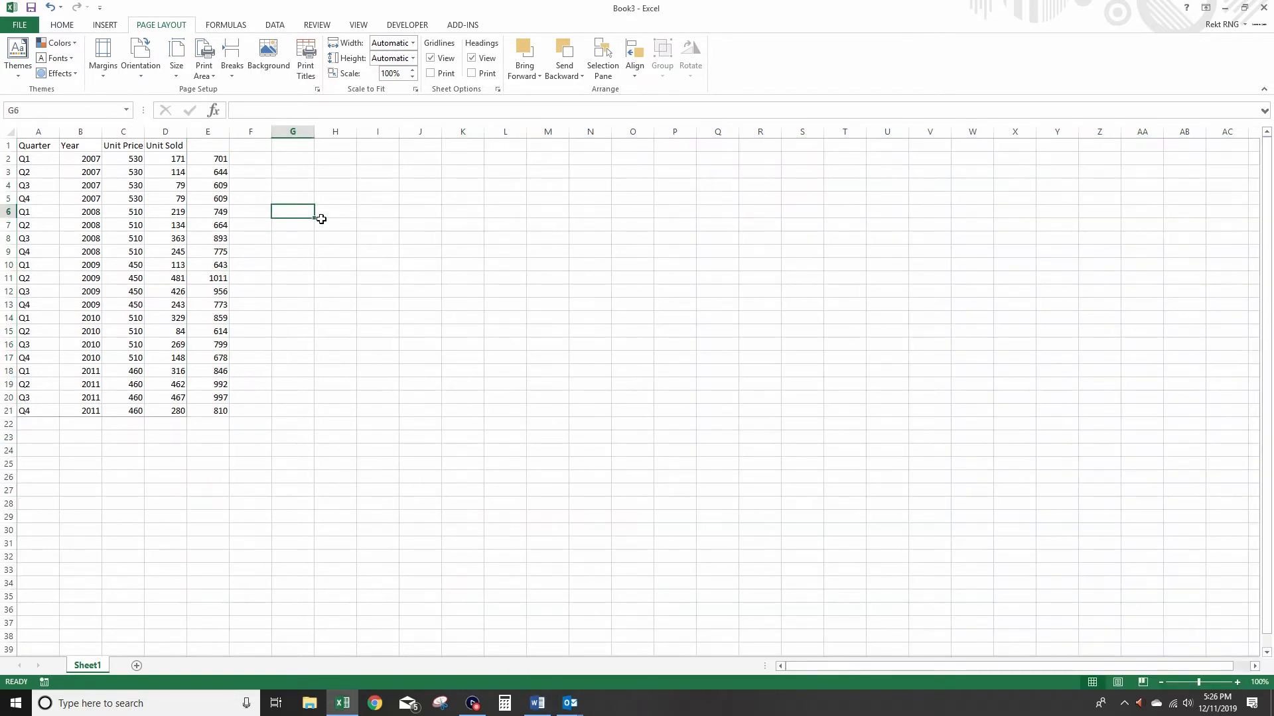
Enter a tilde in cell J8 and remove it again
click(430, 240)
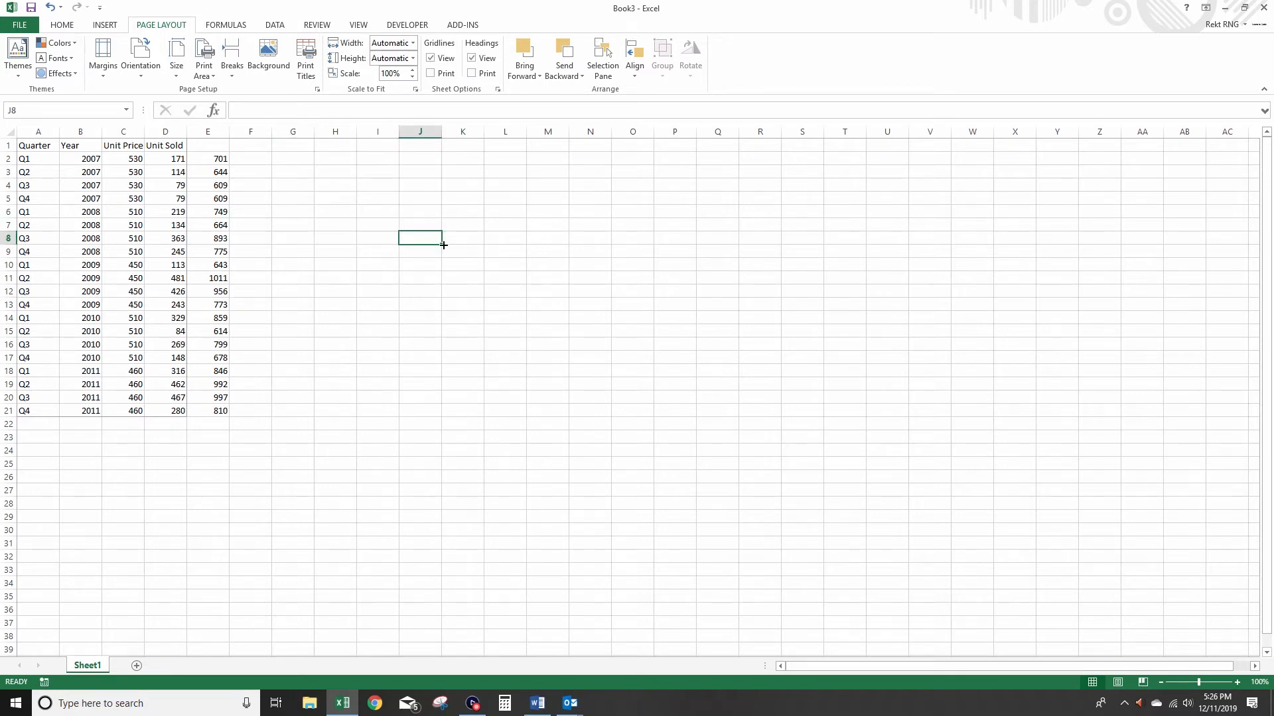
text(~)
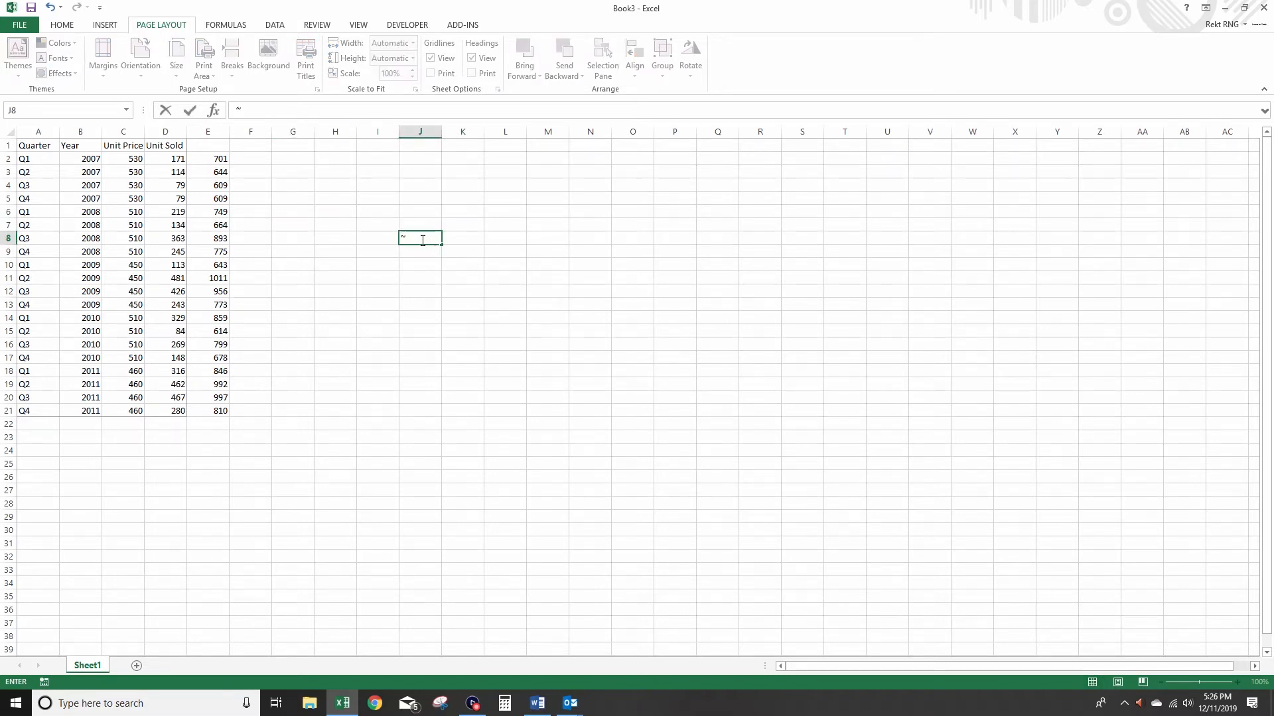
drag(419, 240, 395, 239)
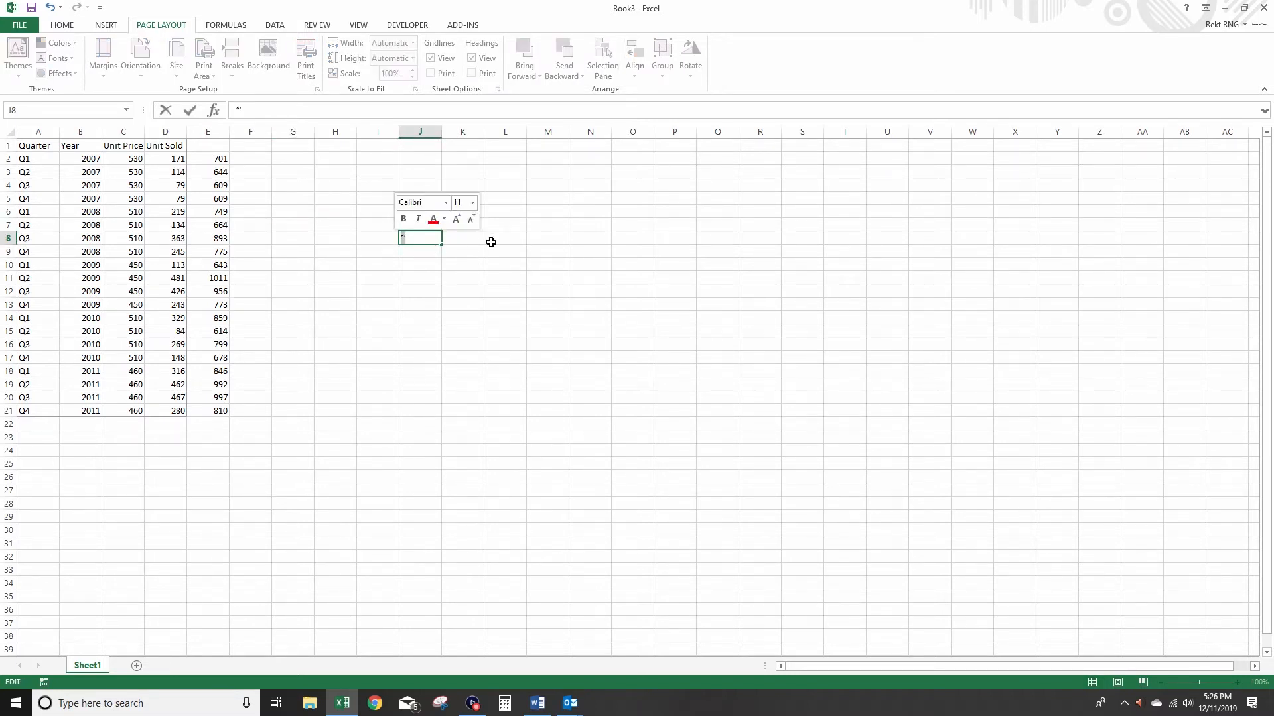
key(BackSpace)
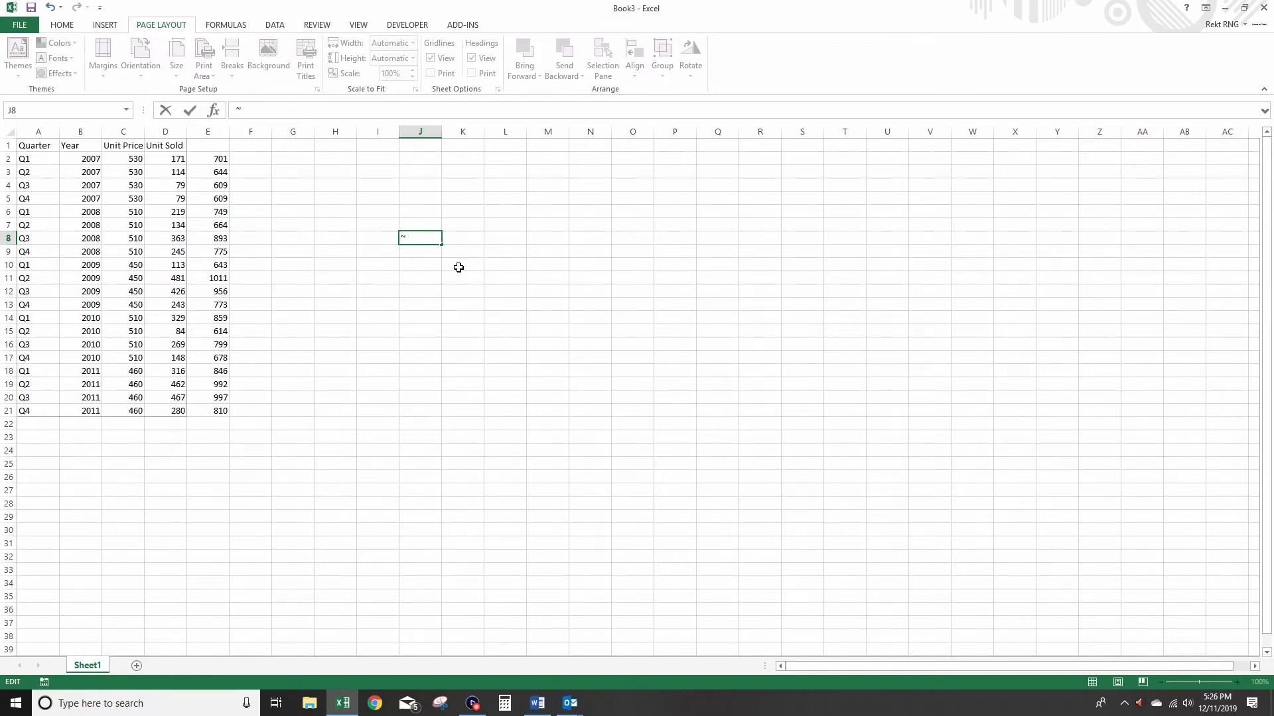
key(Return)
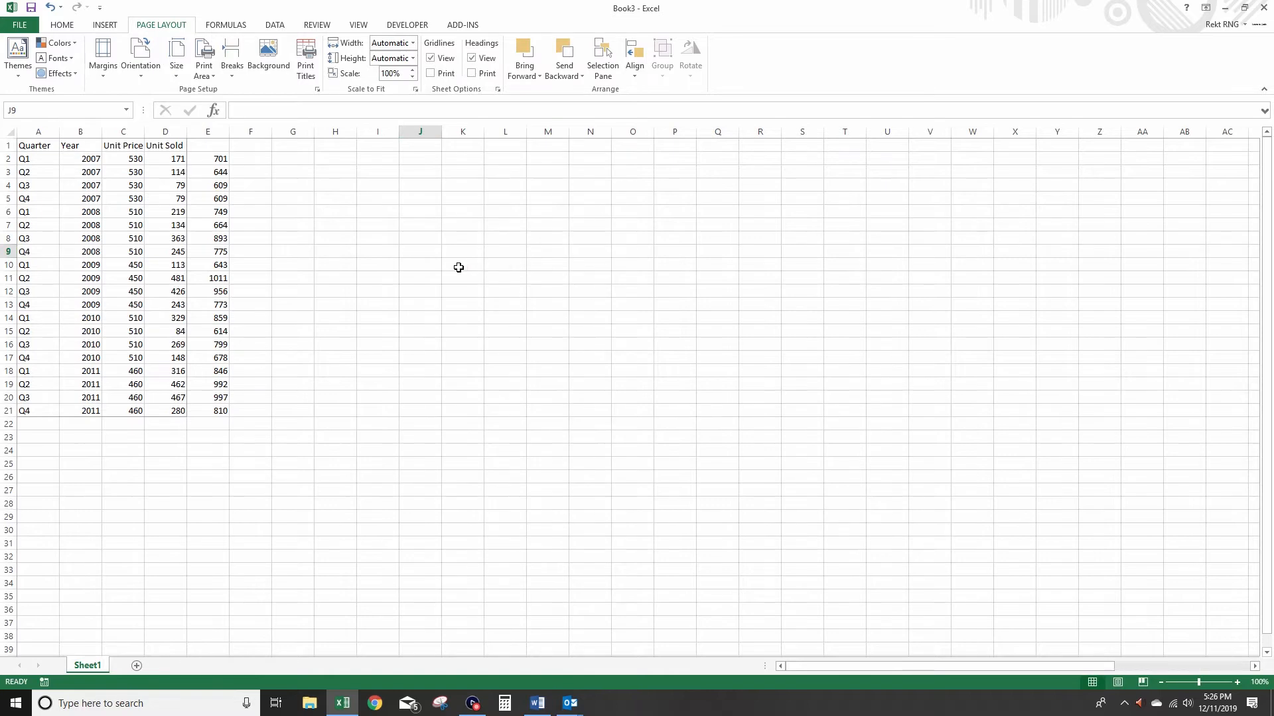
Display the worksheet's formulas, review those in E2:E21, and switch back to showing values
key(ctrl+grave)
drag(395, 162, 414, 411)
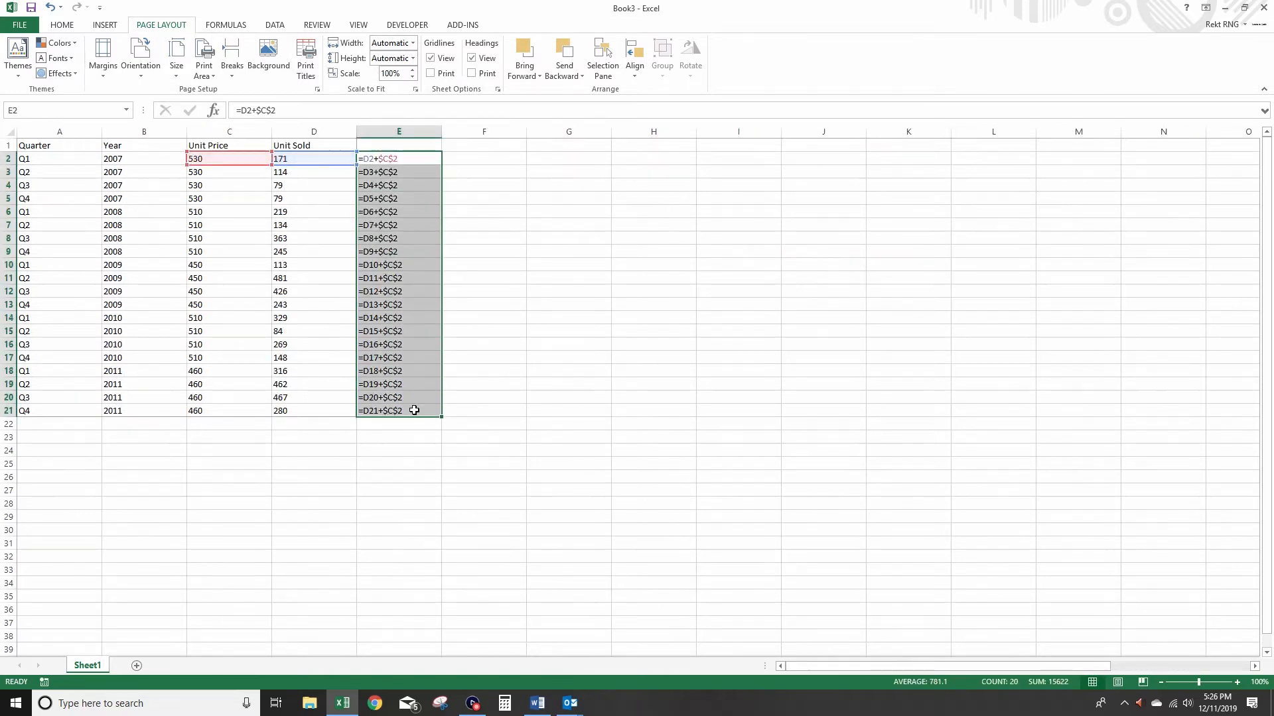
key(ctrl+grave)
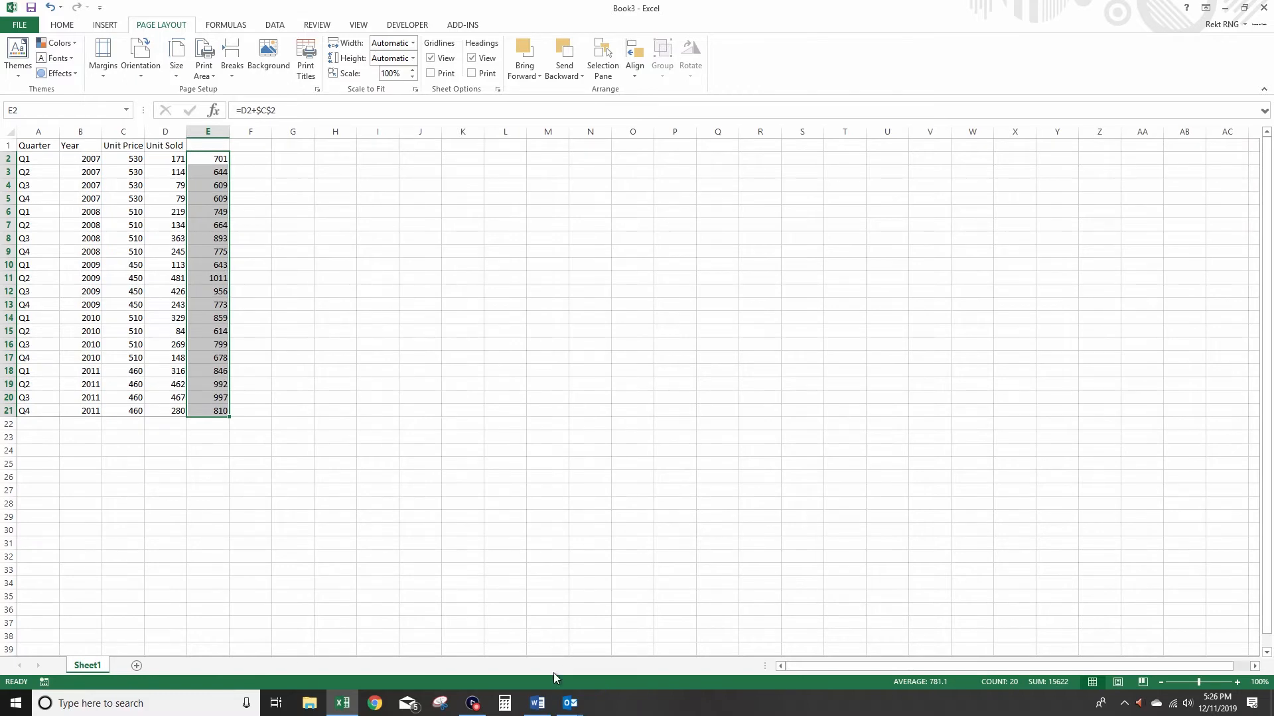
Check the next topic in the Topics document in Word and clear column E in Book3 in Excel
click(537, 705)
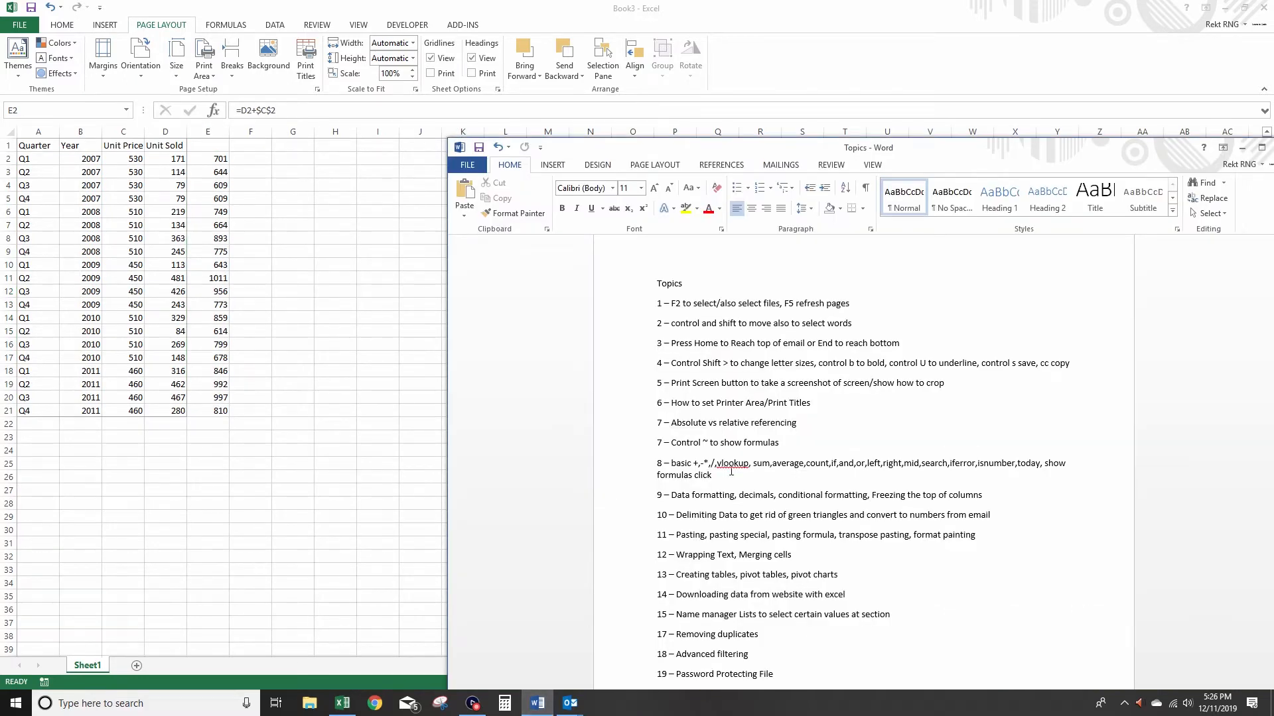
scroll(731, 470, down, 1)
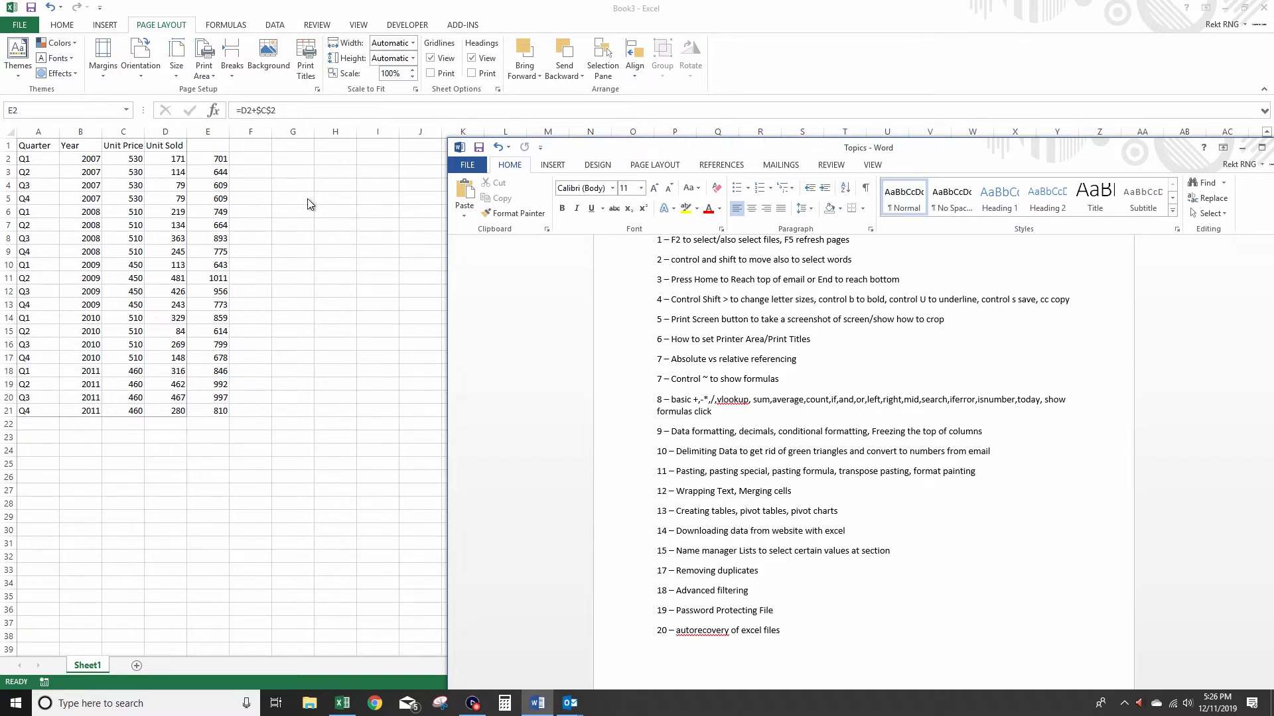
click(207, 131)
key(Delete)
Enter the addition formula =C2+D2 in cell E2
click(211, 159)
text(=)
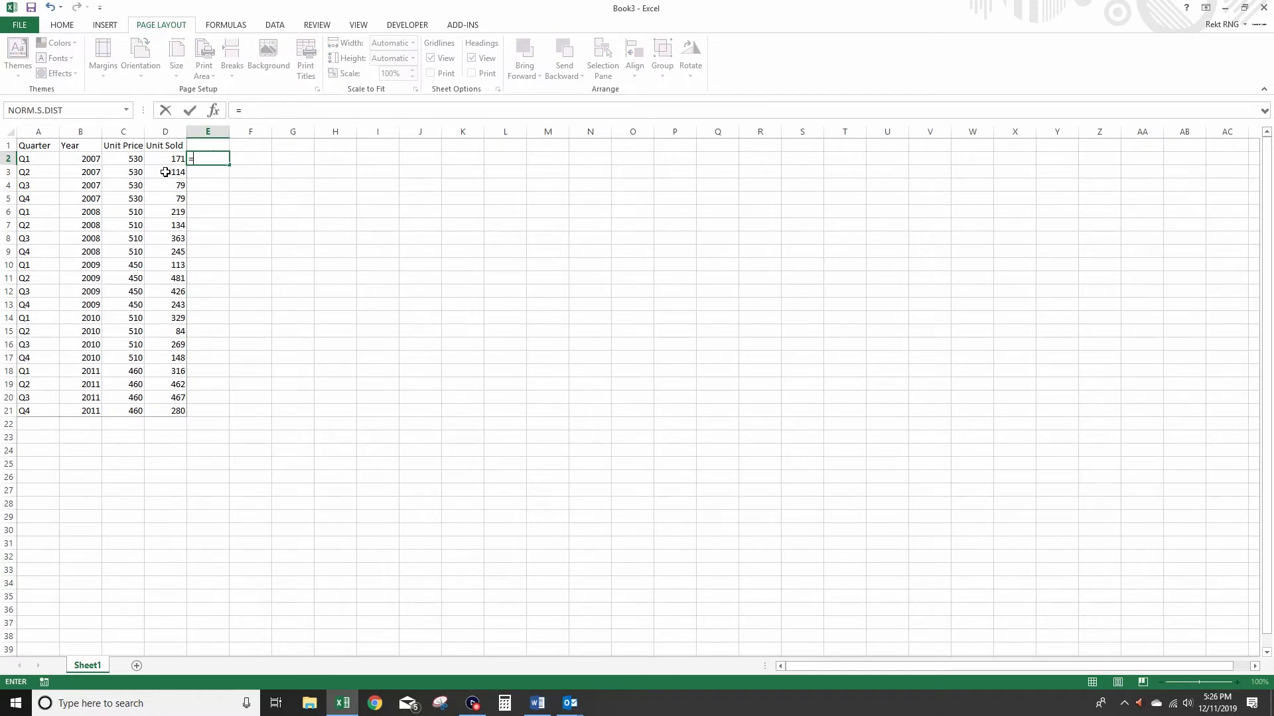
click(137, 160)
text(+)
click(176, 161)
key(Return)
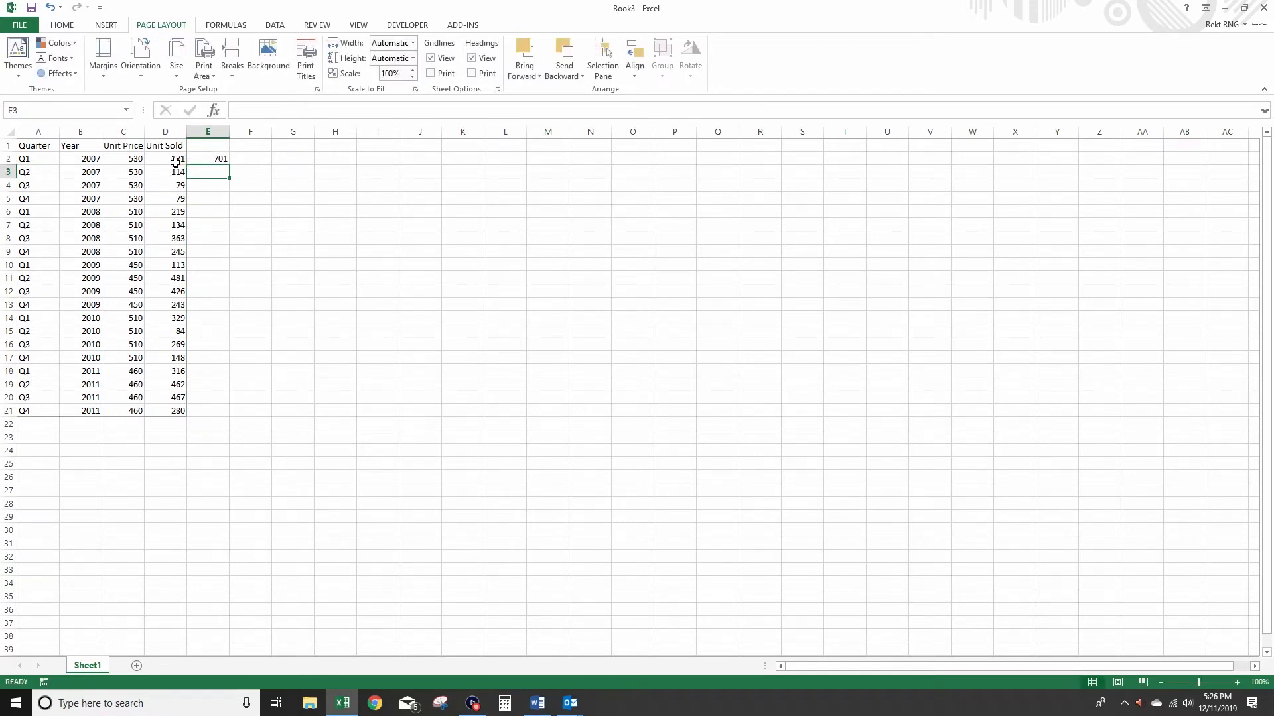
Enter the headers Adding, Subtracting, Dividing and Multiplying in cells E1 to H1
click(199, 150)
text(Adding)
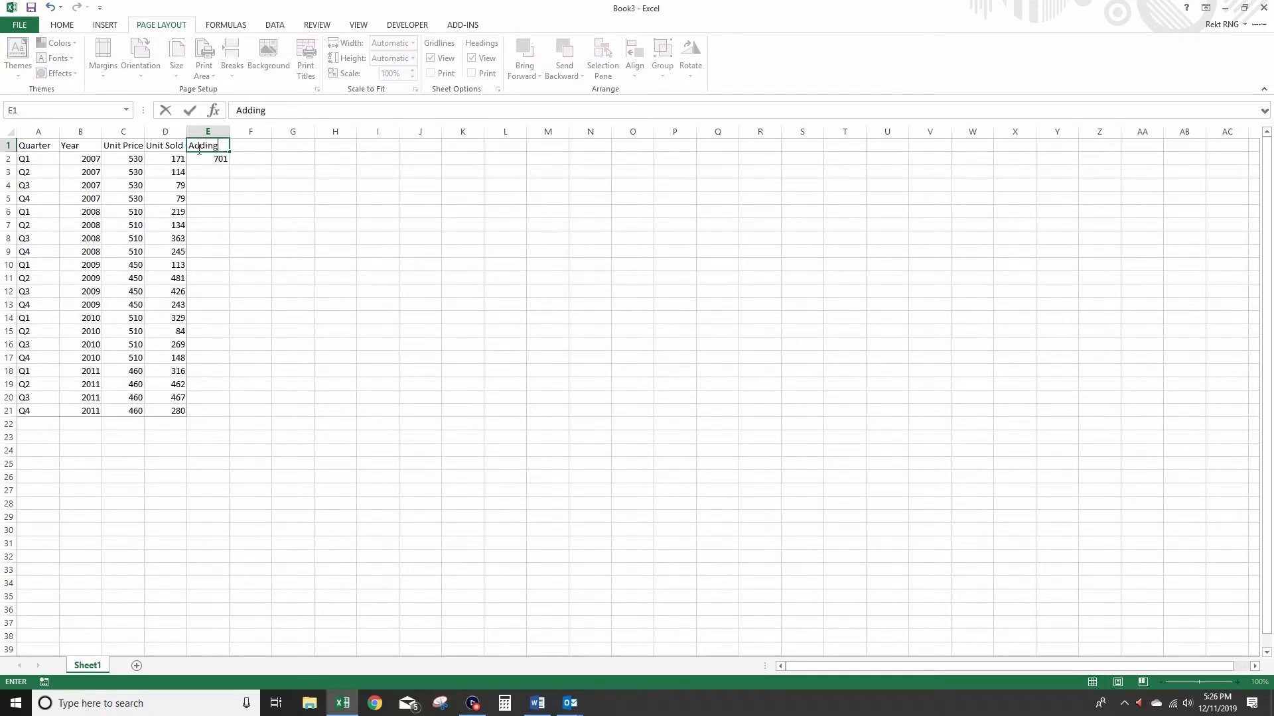
key(Tab)
text(Subtracting)
key(Tab)
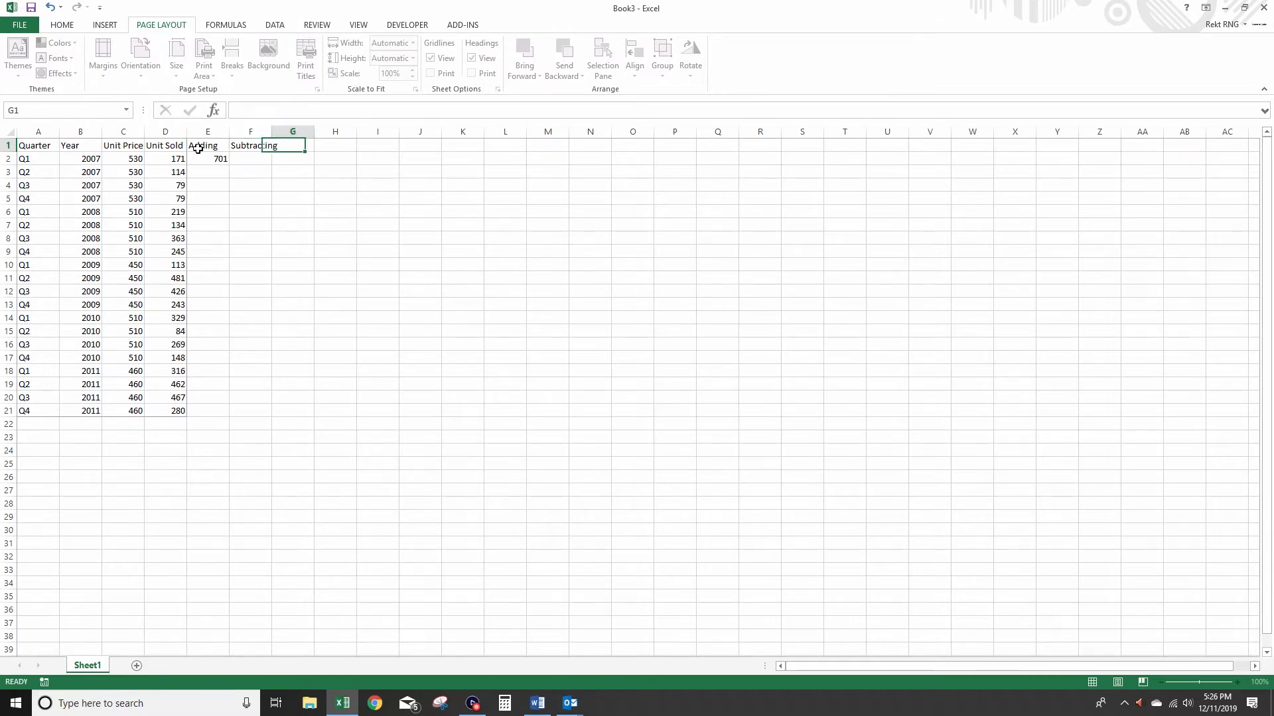
text(Divisng)
key(BackSpace)
key(BackSpace)
key(BackSpace)
text(ding)
key(Tab)
text(Mu)
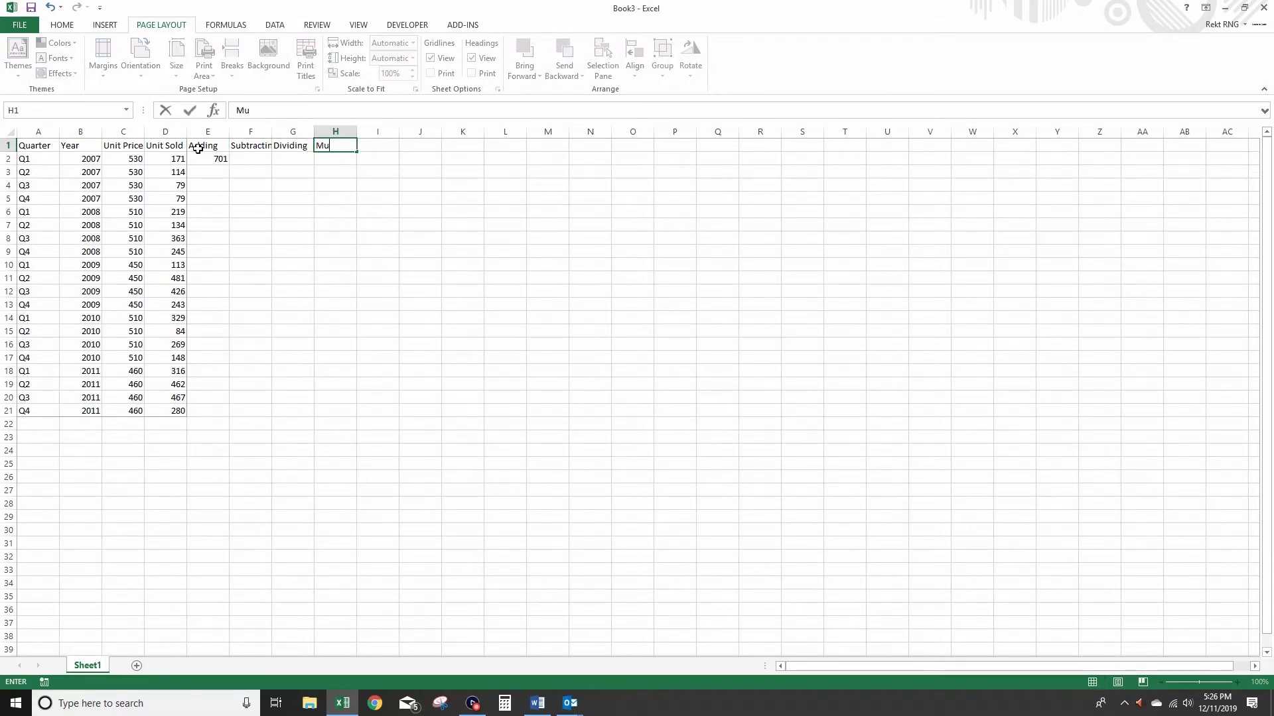
text(ltiplying)
Fill the addition formula down through E21 and enter the subtraction formula =C2-D2 in F2
click(205, 158)
double_click(229, 165)
click(245, 159)
text(=)
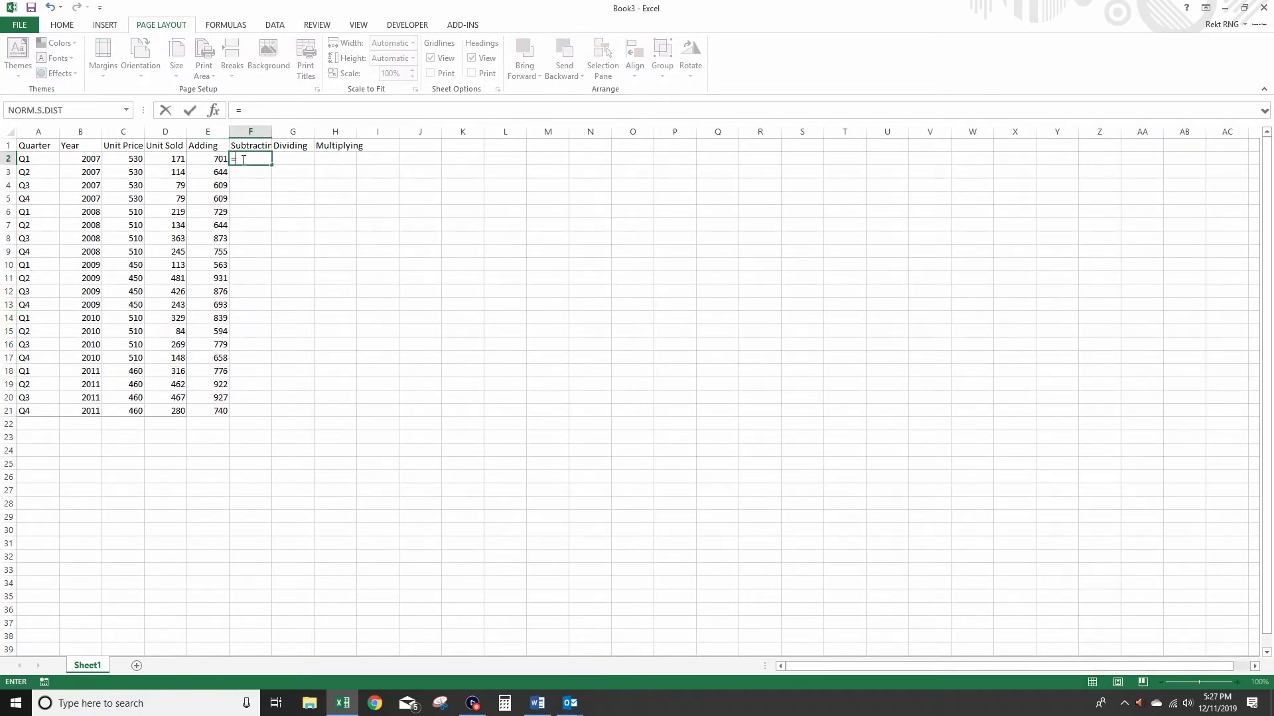
click(139, 160)
text(-)
click(176, 160)
key(Return)
Fill the subtraction formula down through F21 and review the addition results in E2:E21
click(268, 160)
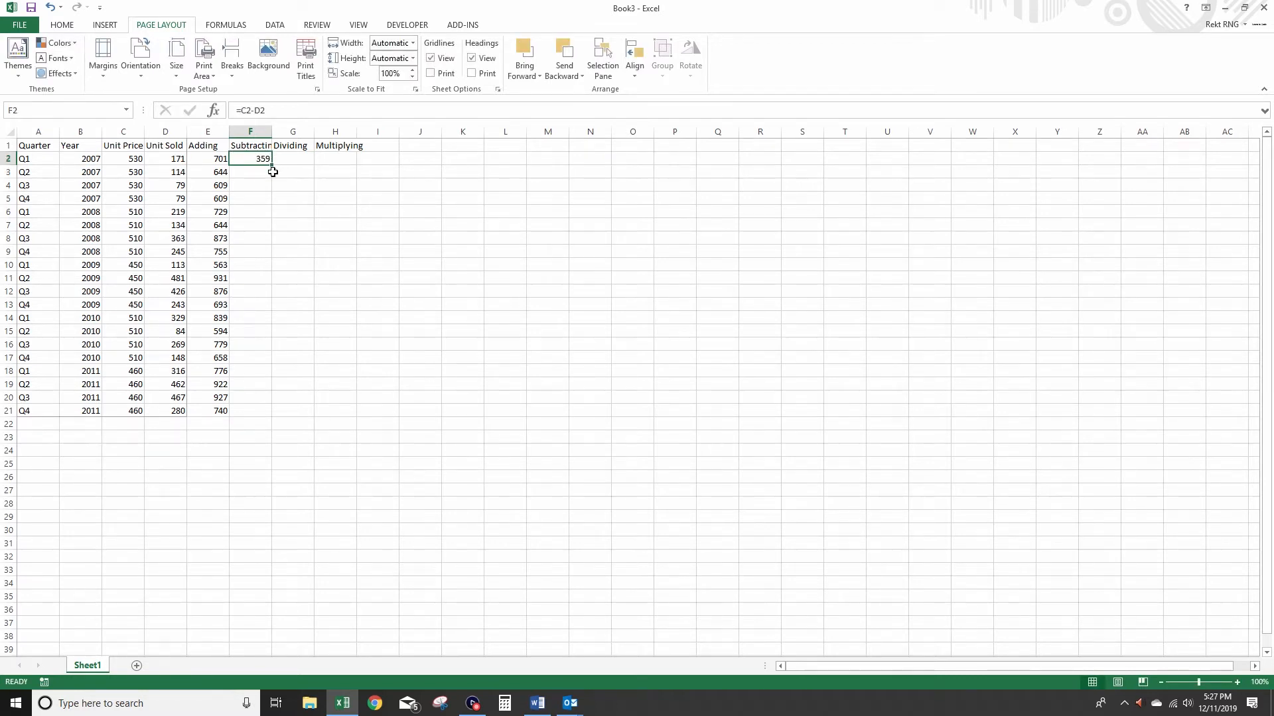
drag(273, 167, 274, 417)
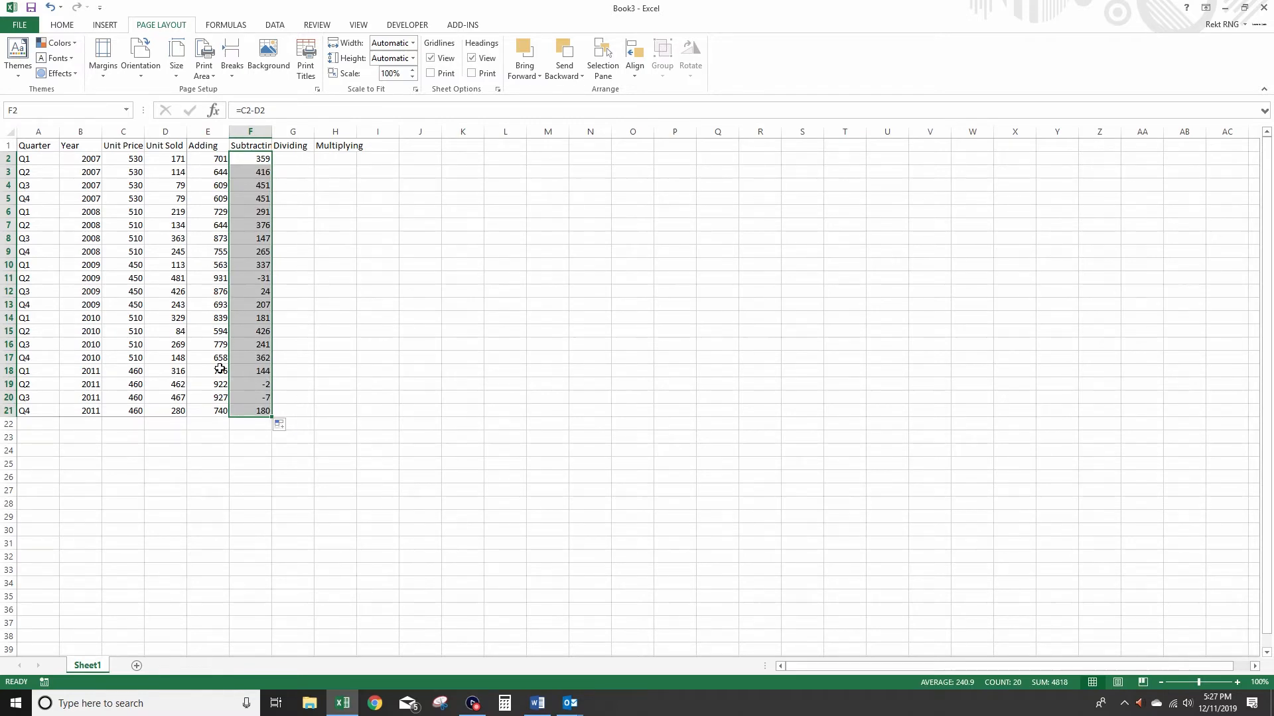
drag(208, 162, 224, 412)
Enter the division formula =C2/D2 in G2 and fill it down through G21
click(290, 162)
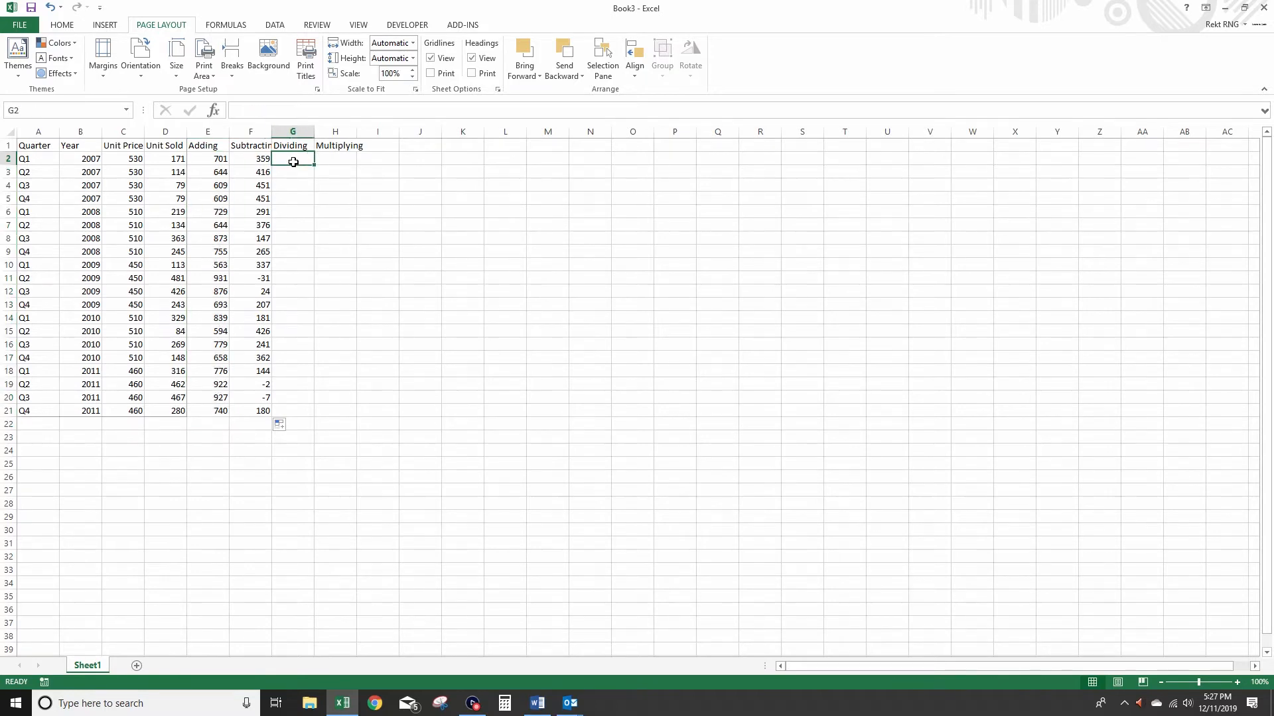
text(=)
click(136, 159)
text(/)
click(168, 161)
key(Return)
click(292, 161)
double_click(314, 165)
Enter the multiplication formula =C2*D2 in H2 and fill it down through H21
click(333, 160)
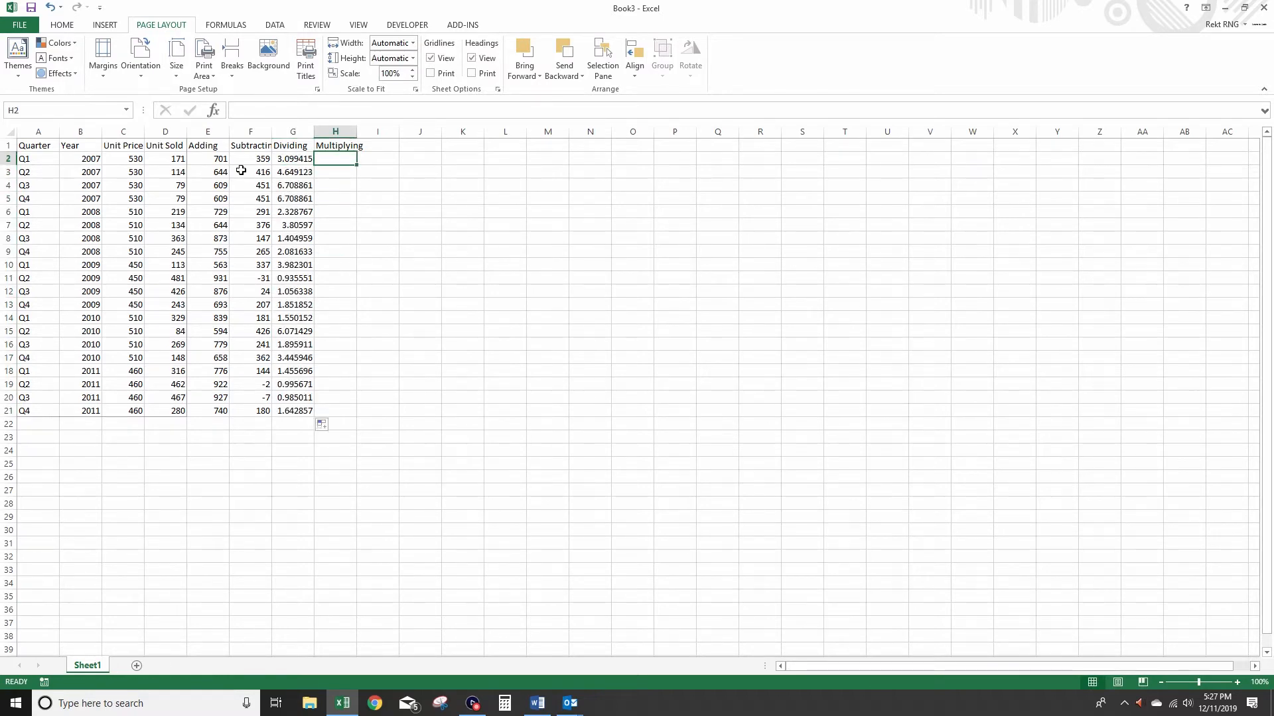
text(=)
click(119, 163)
text(*)
click(166, 160)
key(Return)
click(346, 159)
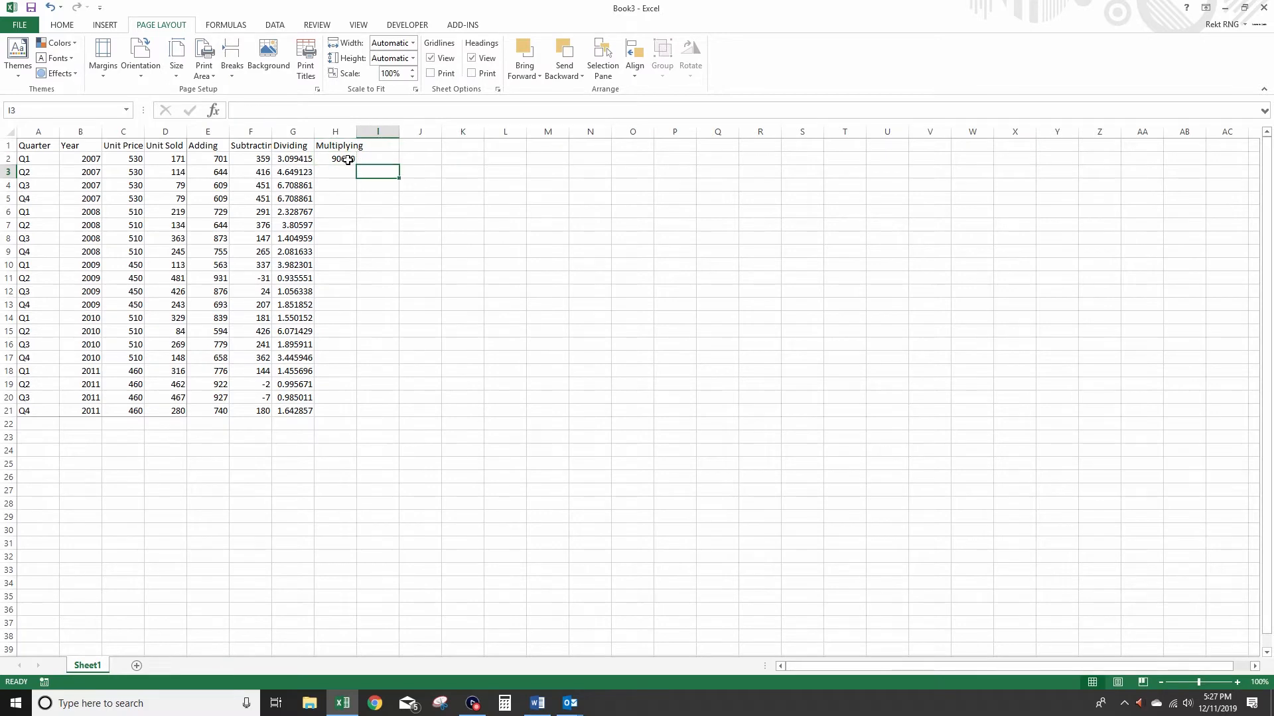
double_click(356, 165)
Check the Topics document in Word and, back in Excel, total E2:E21 in cell E22 with a SUM formula
click(536, 707)
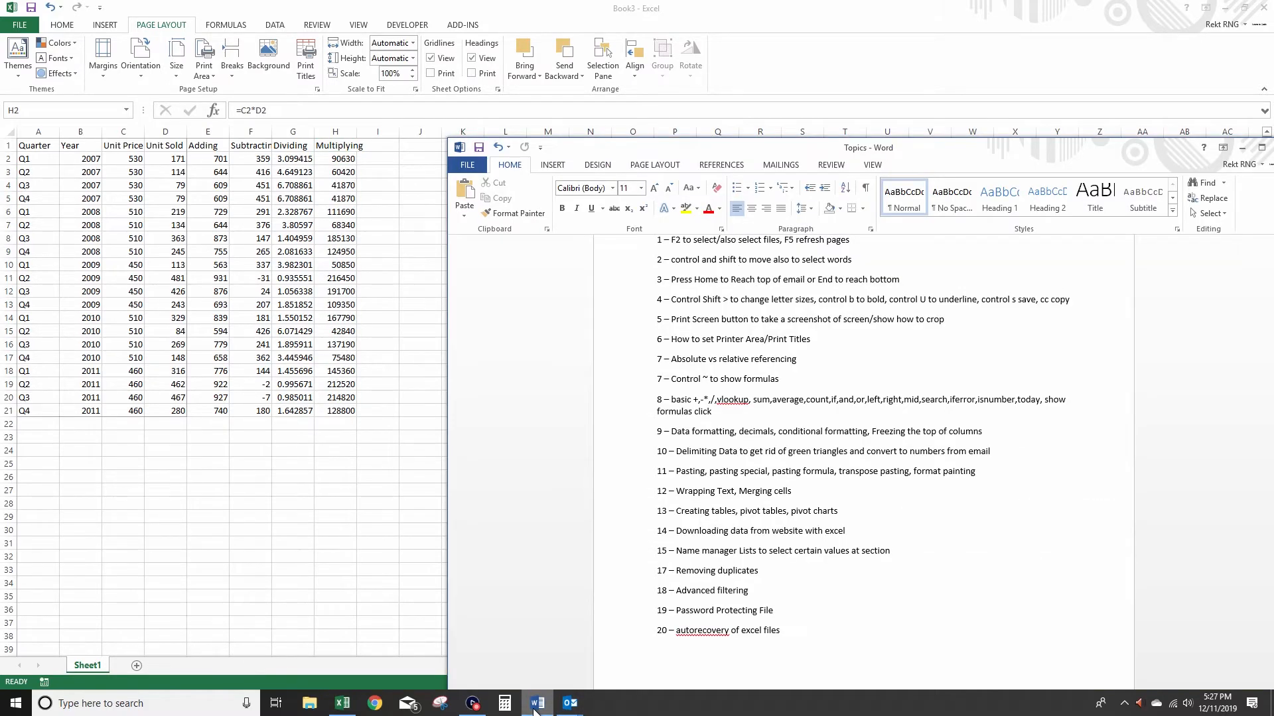
click(536, 707)
click(226, 426)
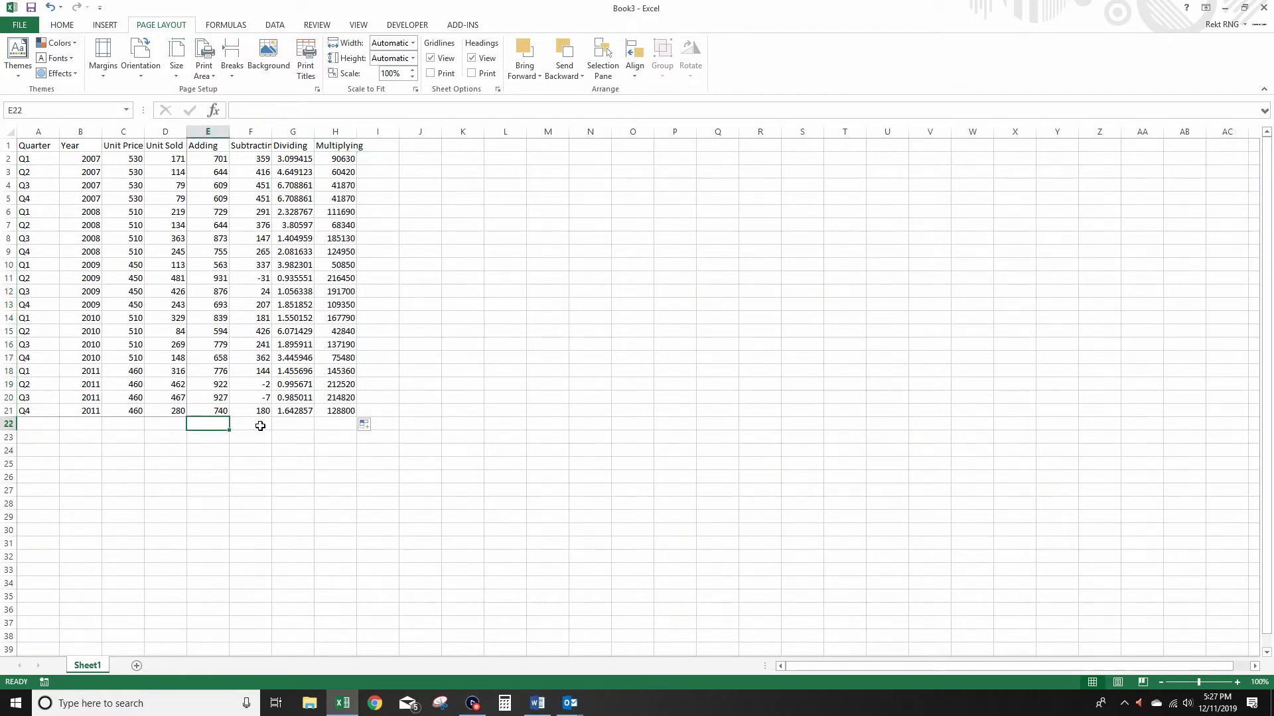
text(=sum()
drag(207, 162, 221, 410)
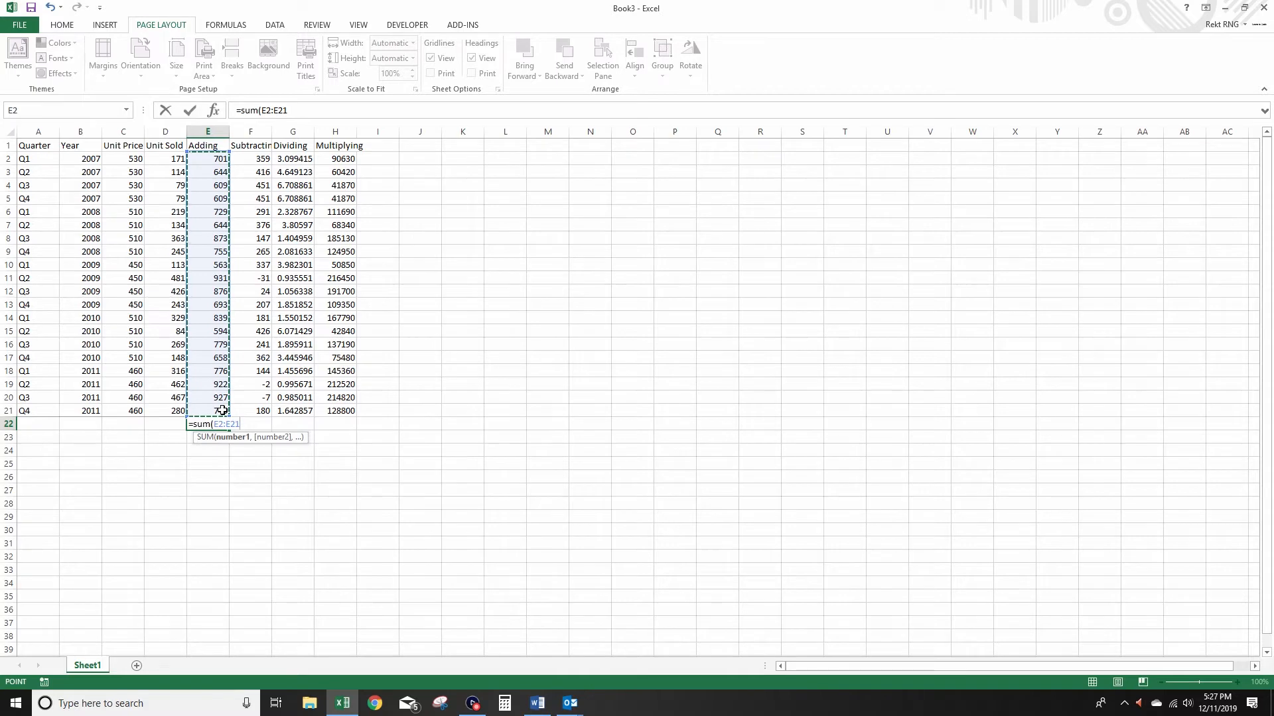
key(Return)
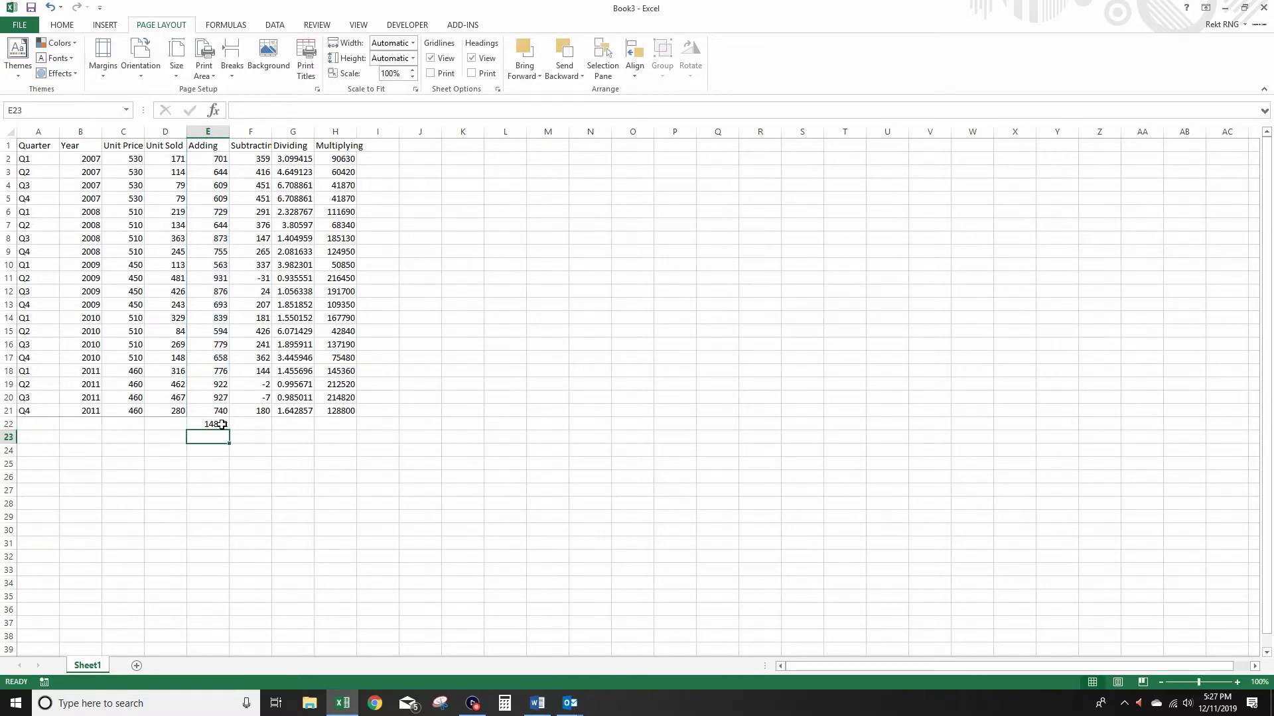
Review the range used by the SUM formula in E22 and clear the cell
double_click(218, 423)
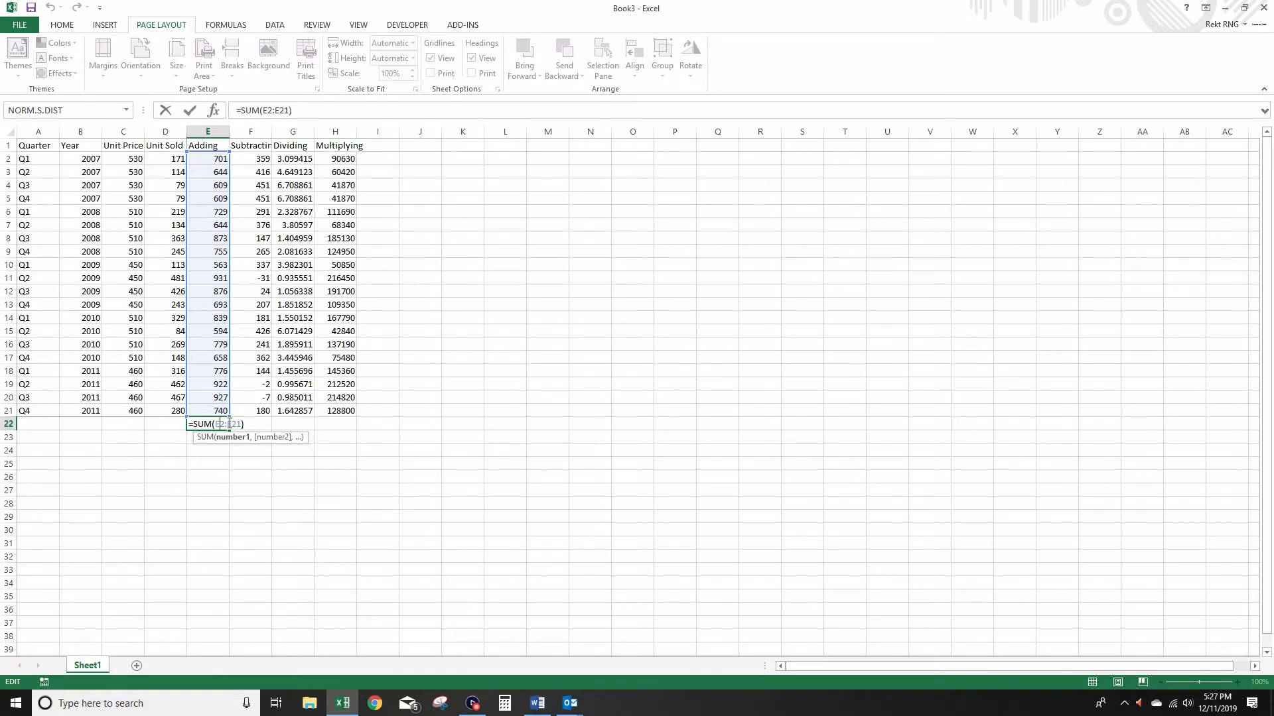
key(Return)
key(Up)
key(Delete)
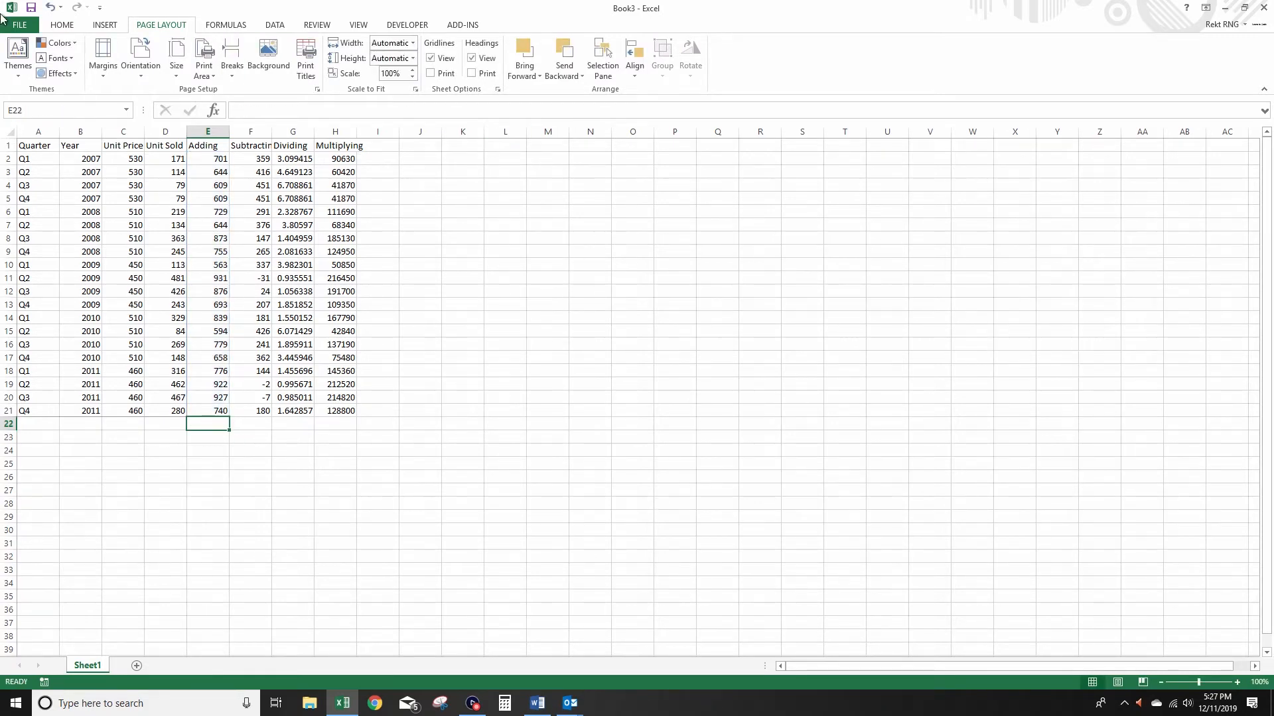
Total the Adding column in E22 with AutoSum and check the result against the summed range E2:E21
click(61, 28)
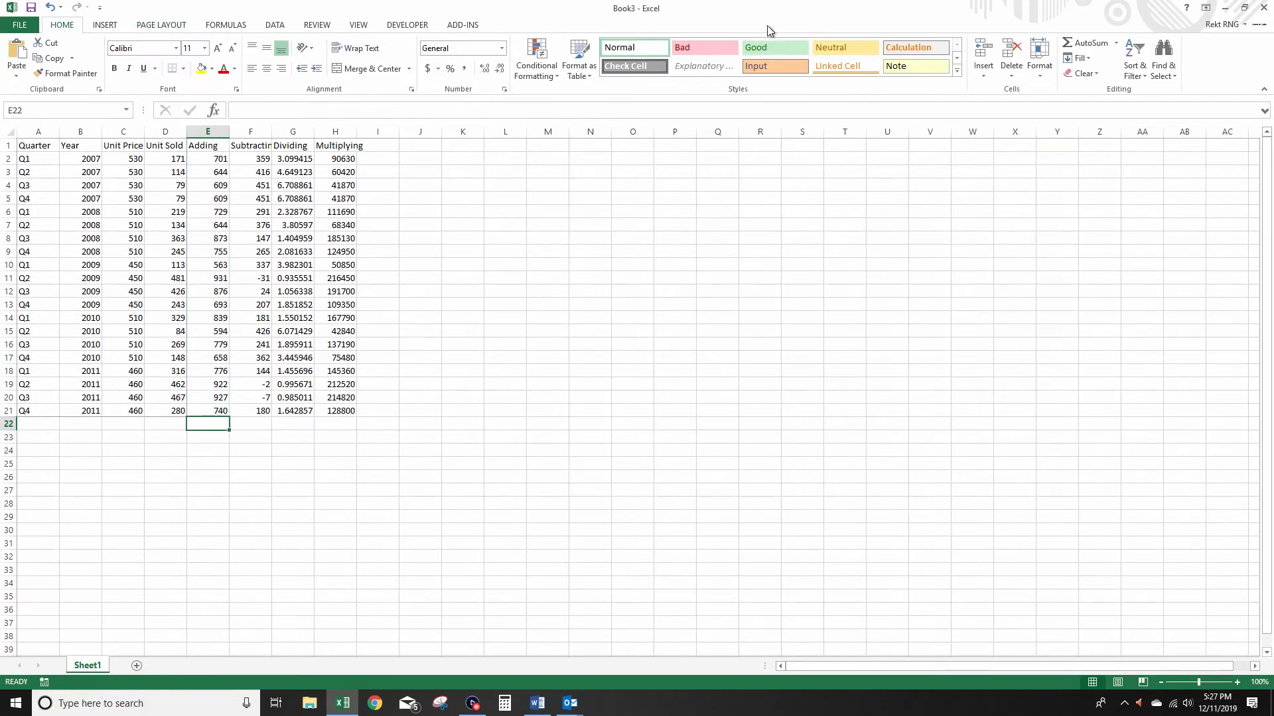
click(1078, 44)
key(Return)
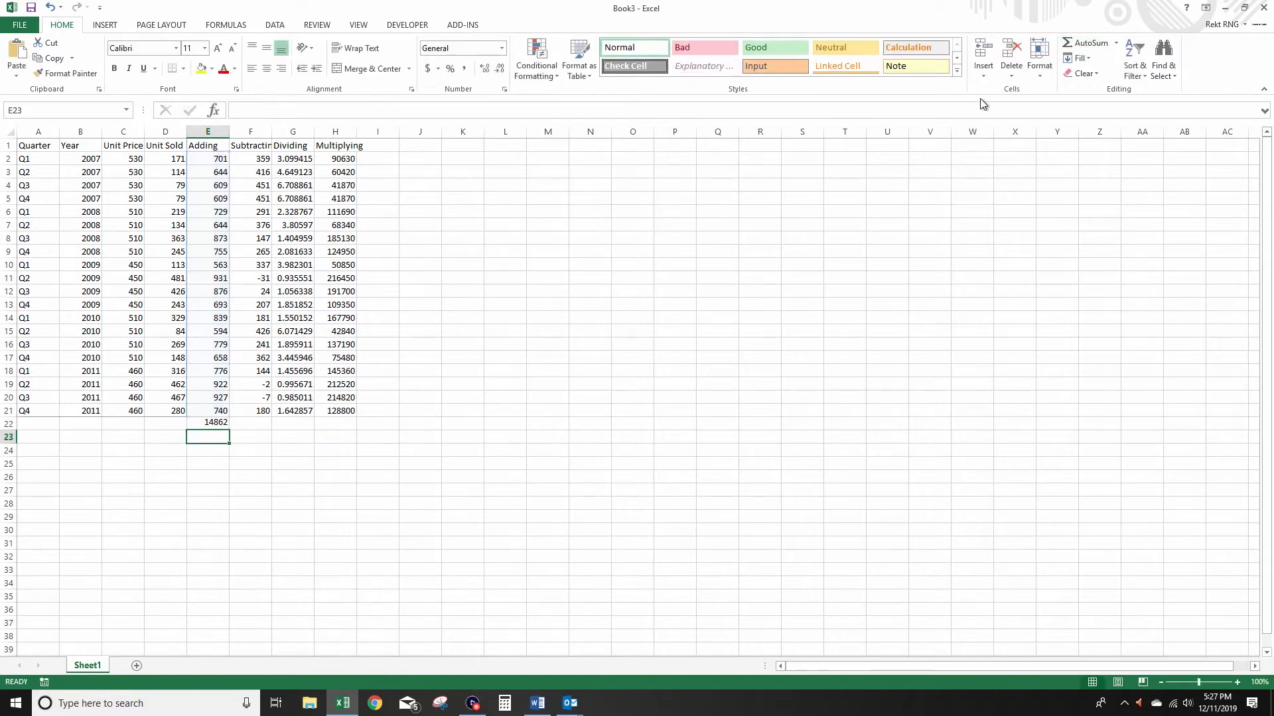
drag(211, 159, 212, 410)
click(209, 424)
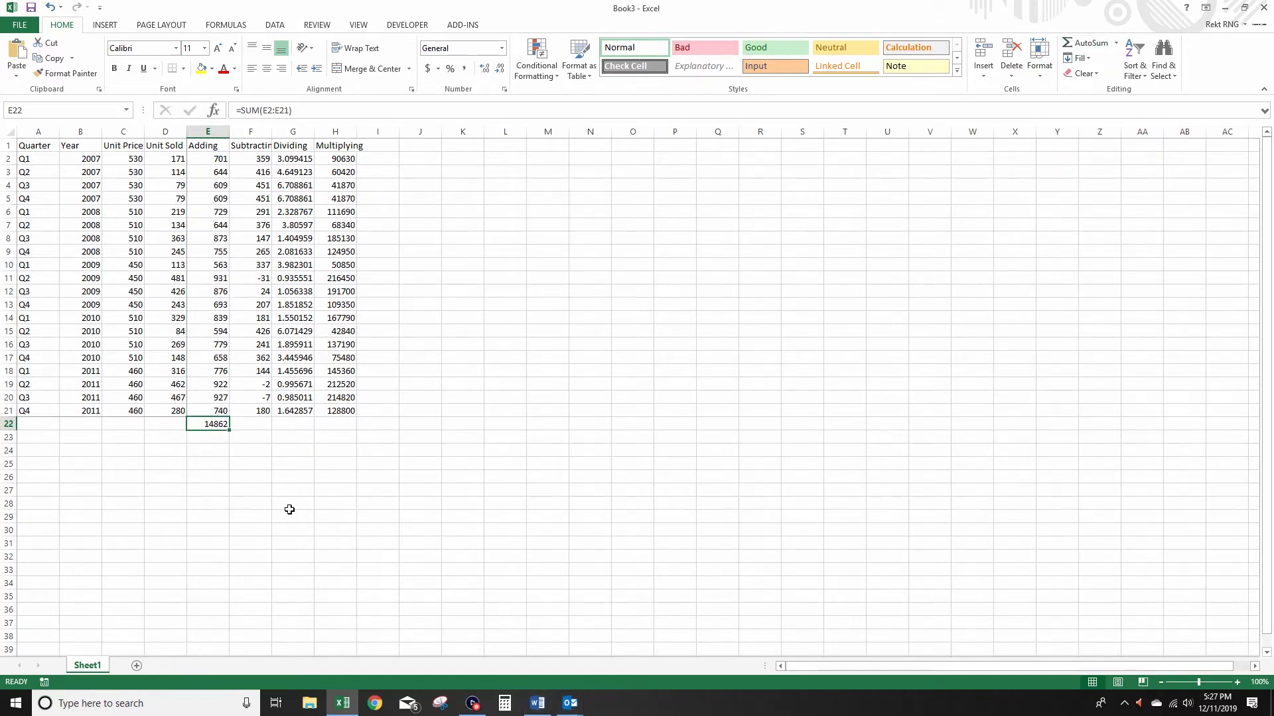
Replace the total in E22 with an AVERAGE formula for the Adding column and clear the cell again
text(=average()
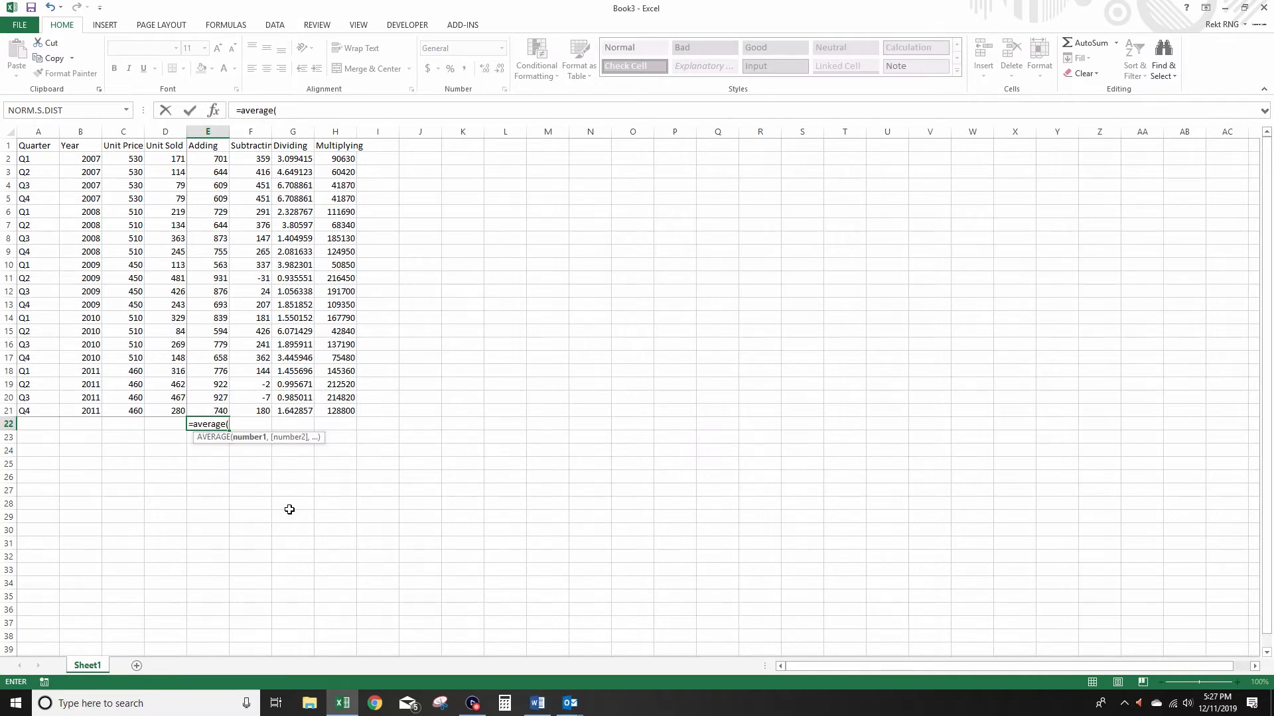
drag(215, 159, 220, 406)
text())
key(Return)
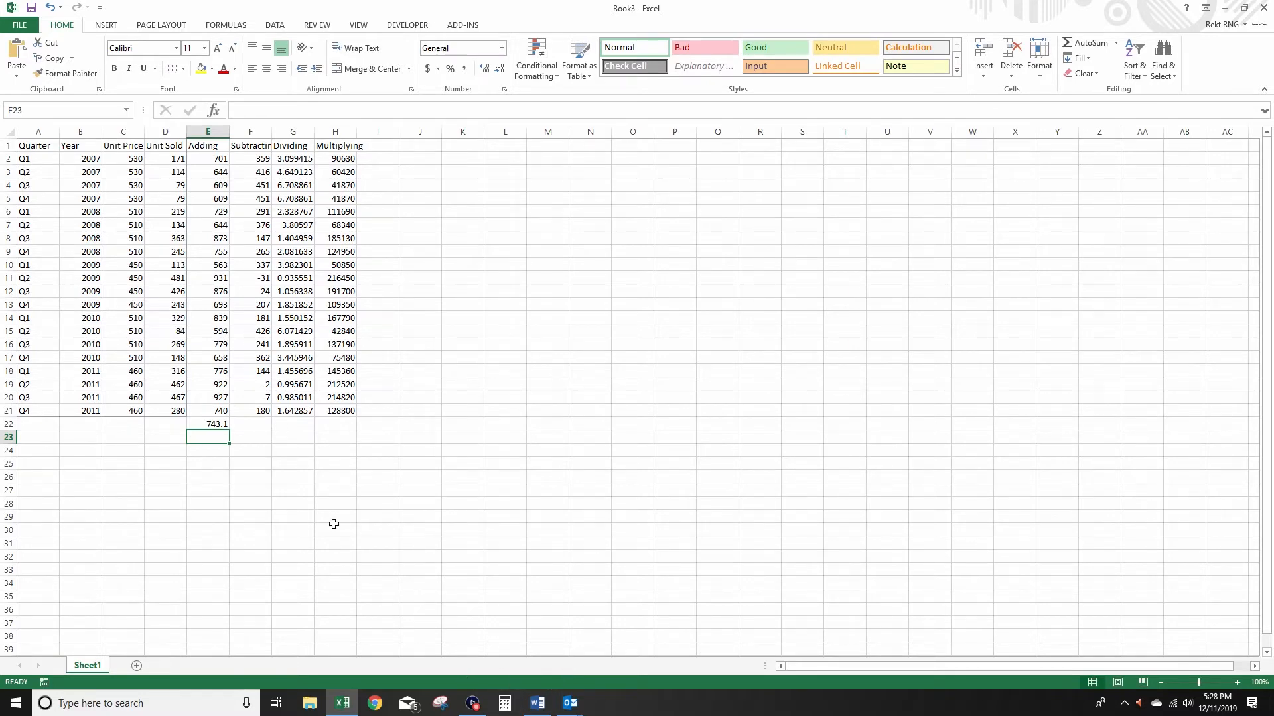
click(216, 425)
key(Delete)
Enter the formula =(C10+D10)*F19 in cell E23 and reopen it to review its cell references
click(215, 437)
text(=)
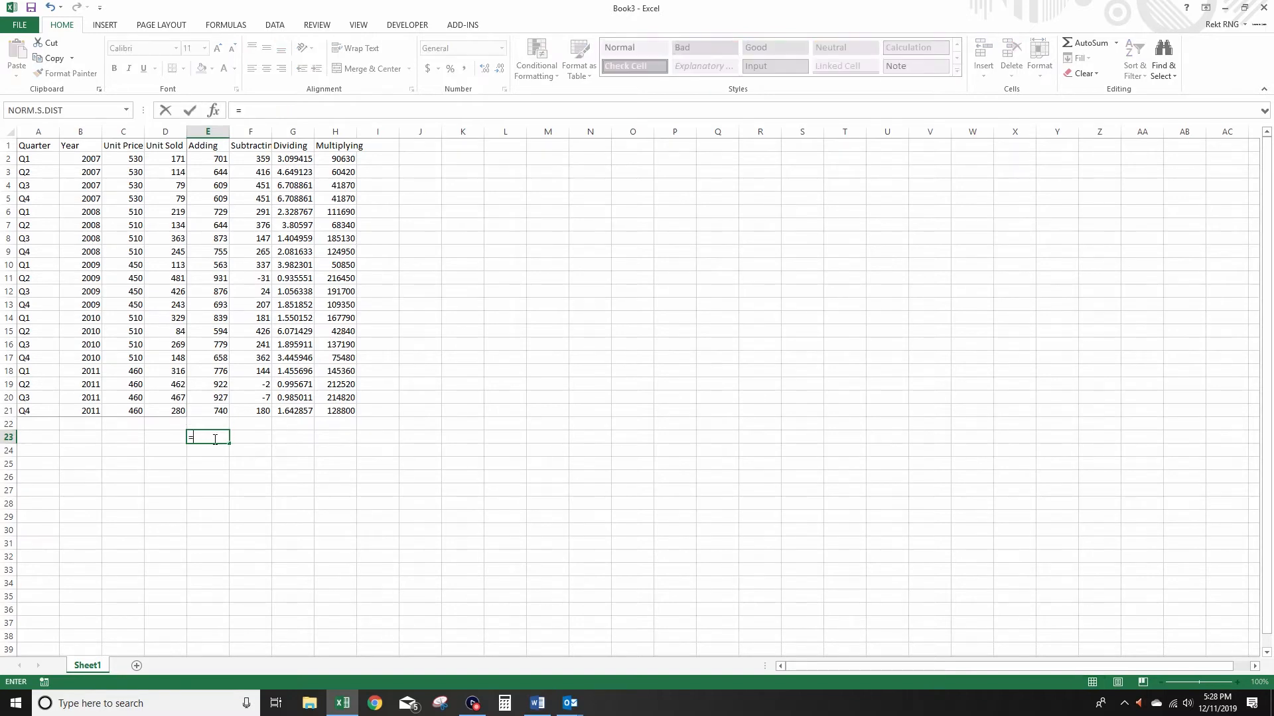
click(137, 264)
key(BackSpace)
key(BackSpace)
key(BackSpace)
text(()
click(137, 264)
text(+)
click(158, 264)
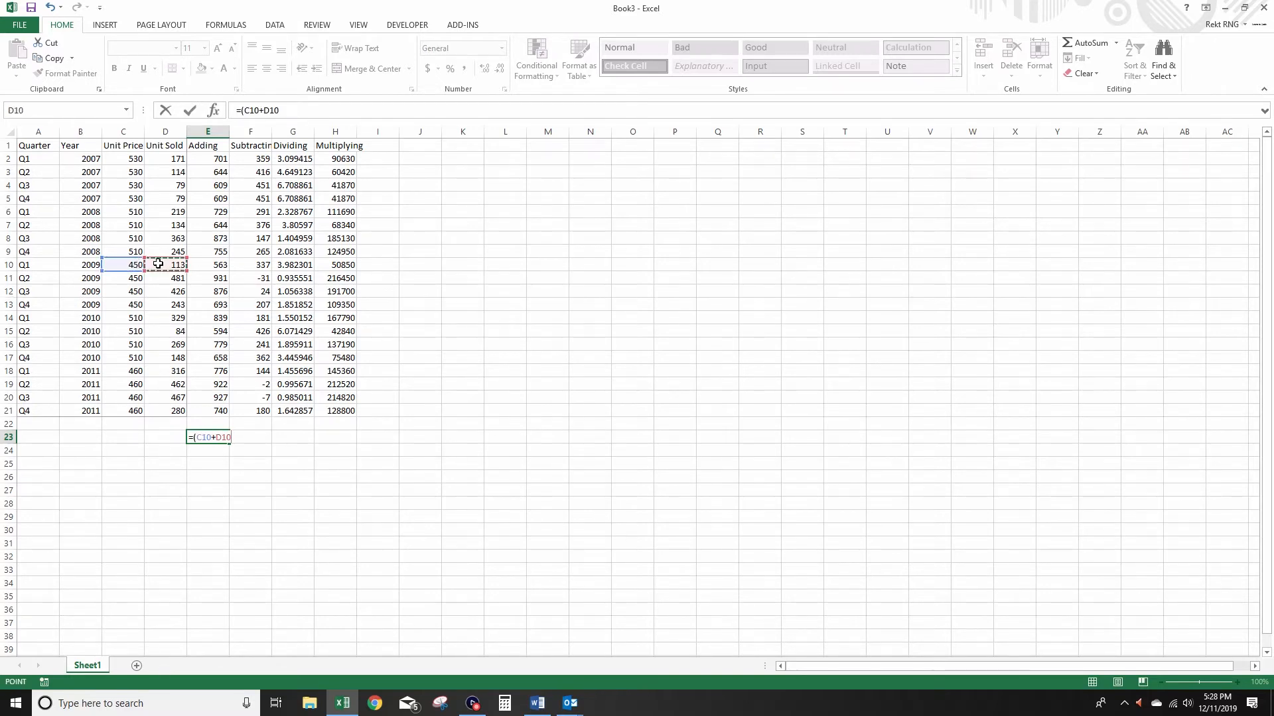
text()*)
click(256, 386)
key(Return)
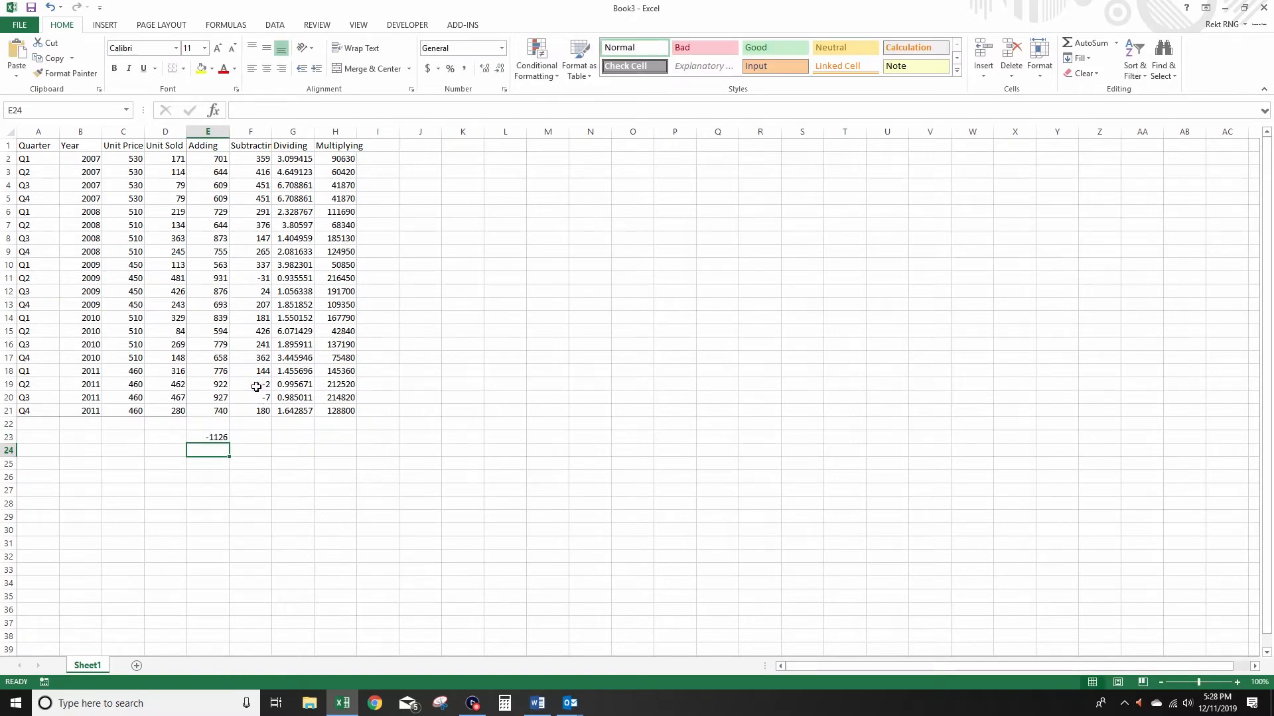
double_click(222, 437)
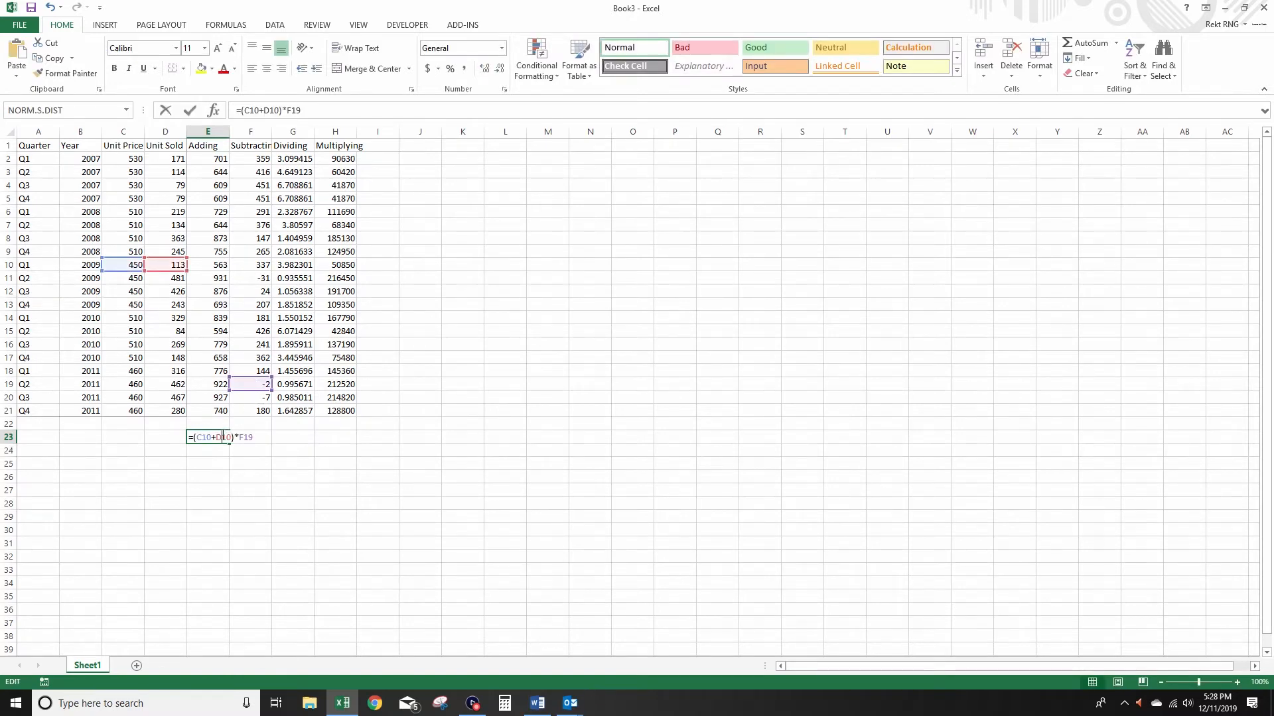
Clear the formula from cell E23
drag(264, 439, 175, 441)
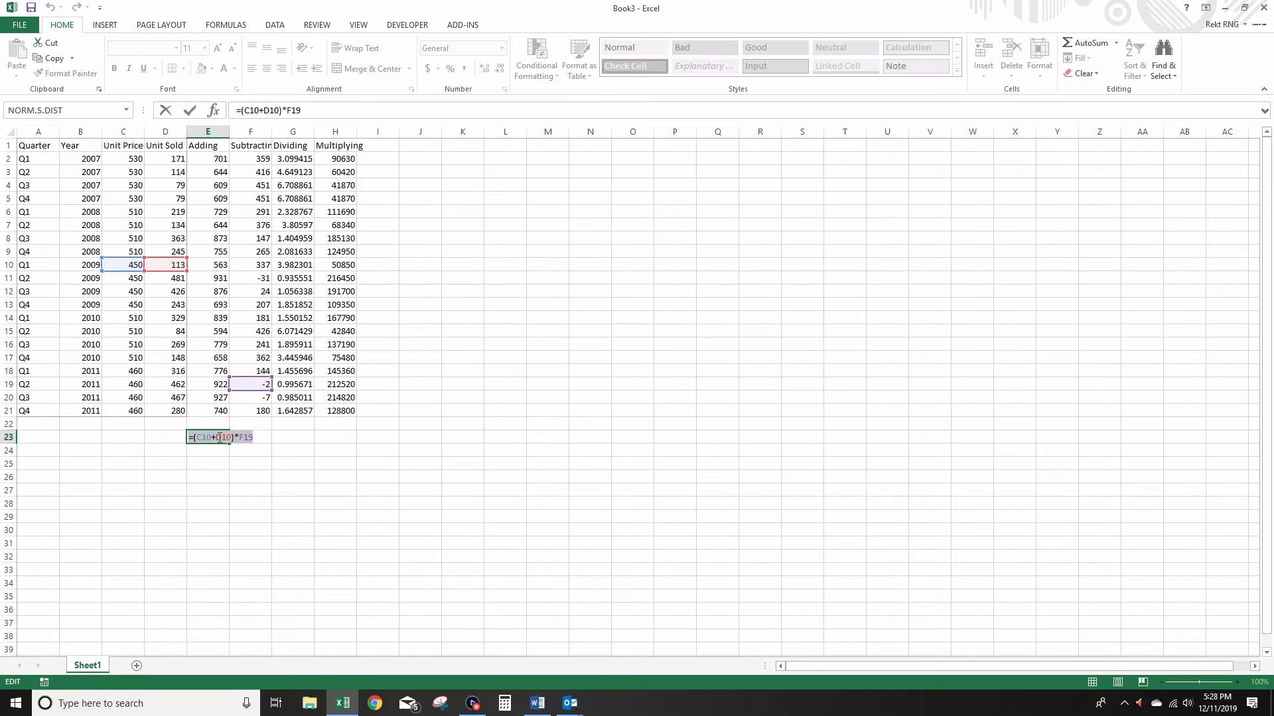
key(BackSpace)
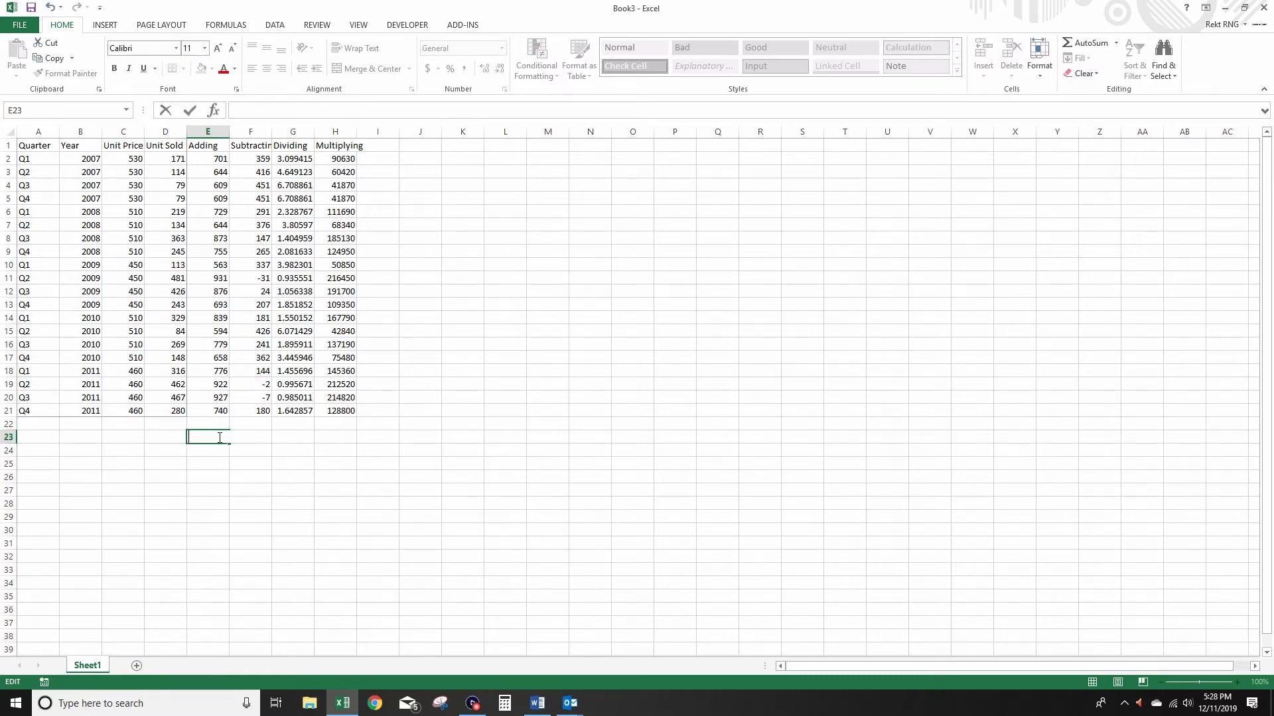
key(Escape)
Check the topic list in Word and enter =COUNT(H2:H21) in cell H23 of the Excel sheet
click(336, 436)
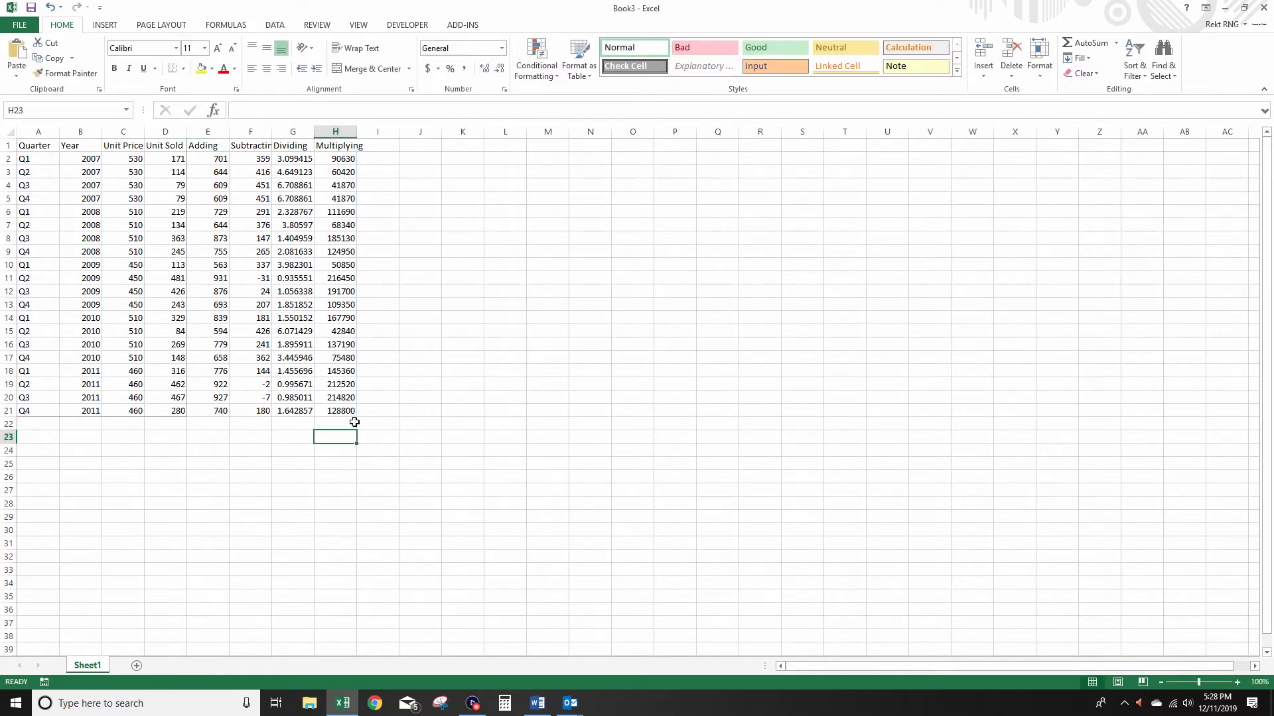
click(541, 705)
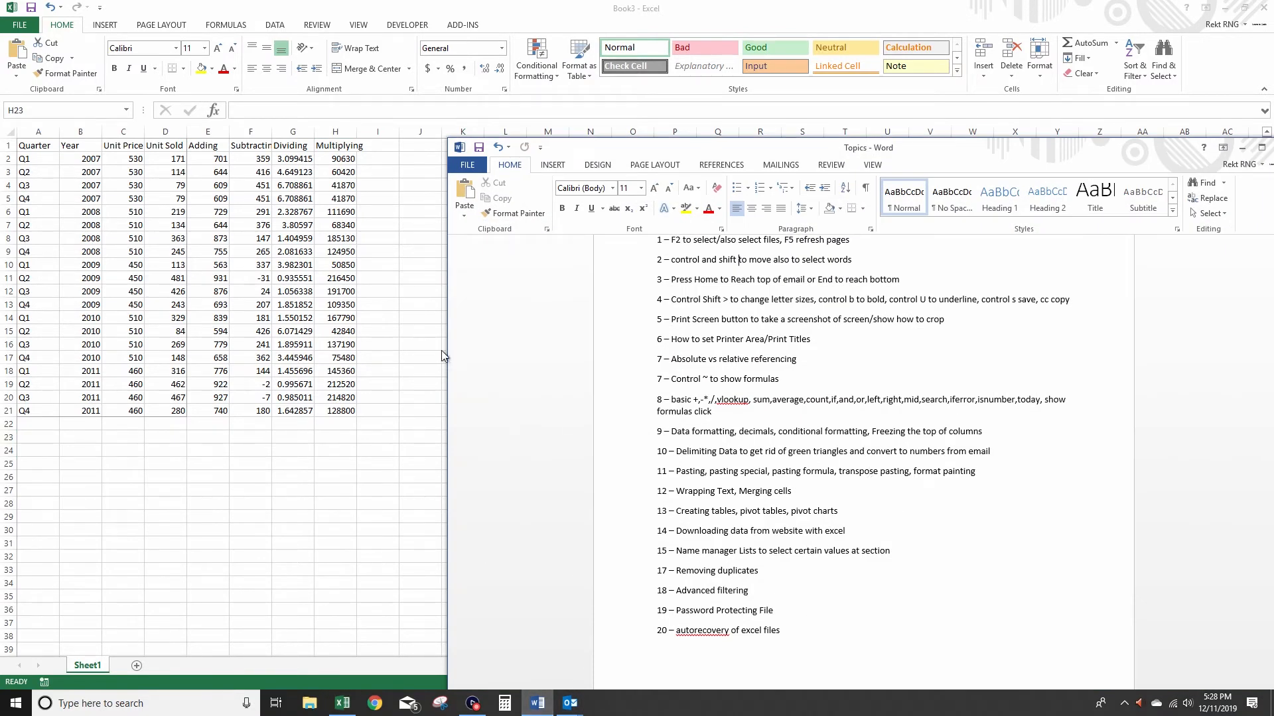
key(alt+Tab)
text(=count)
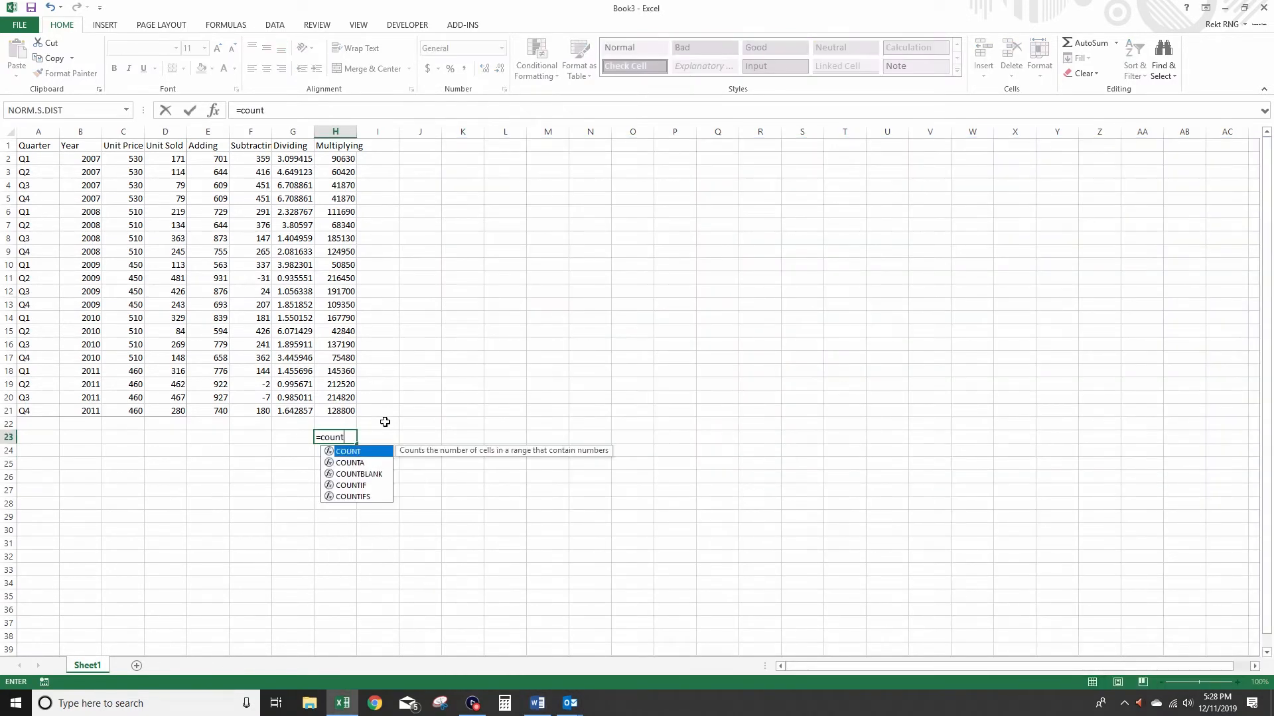
text(()
drag(342, 159, 343, 410)
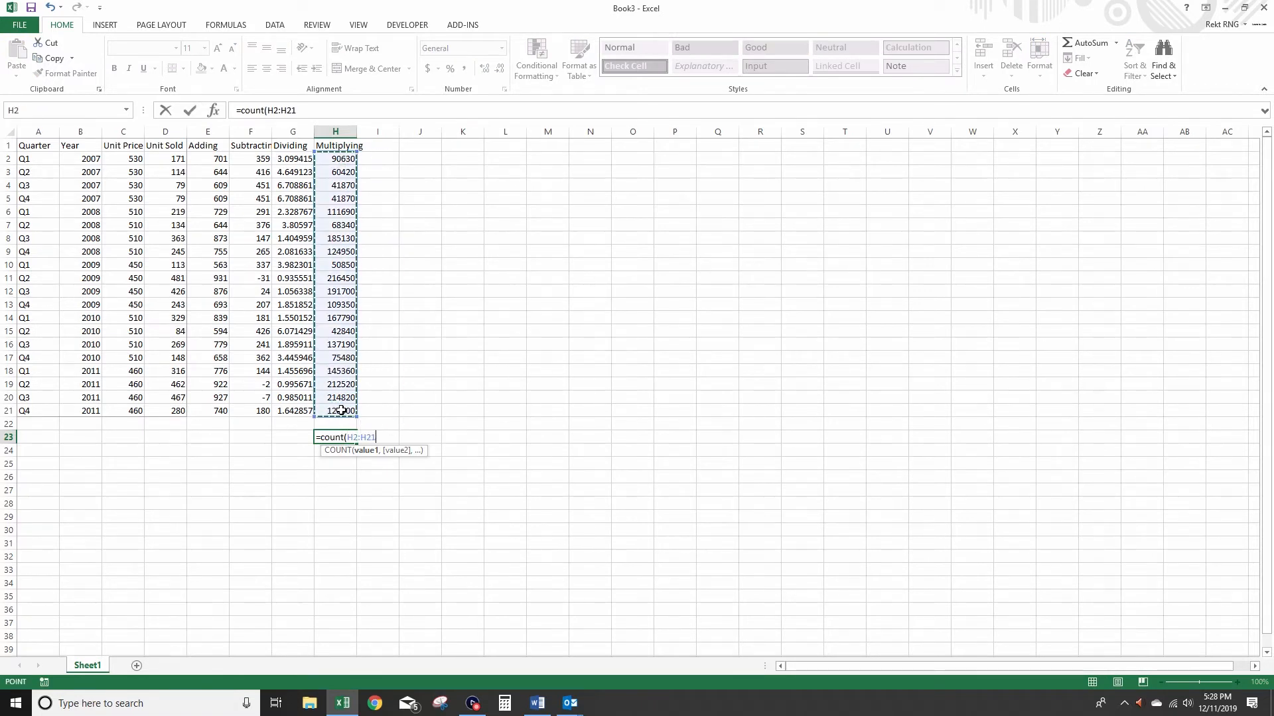
key(Return)
Undo the accidental height change of row 21 and compare the COUNT formula in H23 with the range H2:H21
mouse_move(12, 414)
mouse_down()
mouse_move(12, 399)
mouse_move(11, 412)
mouse_up()
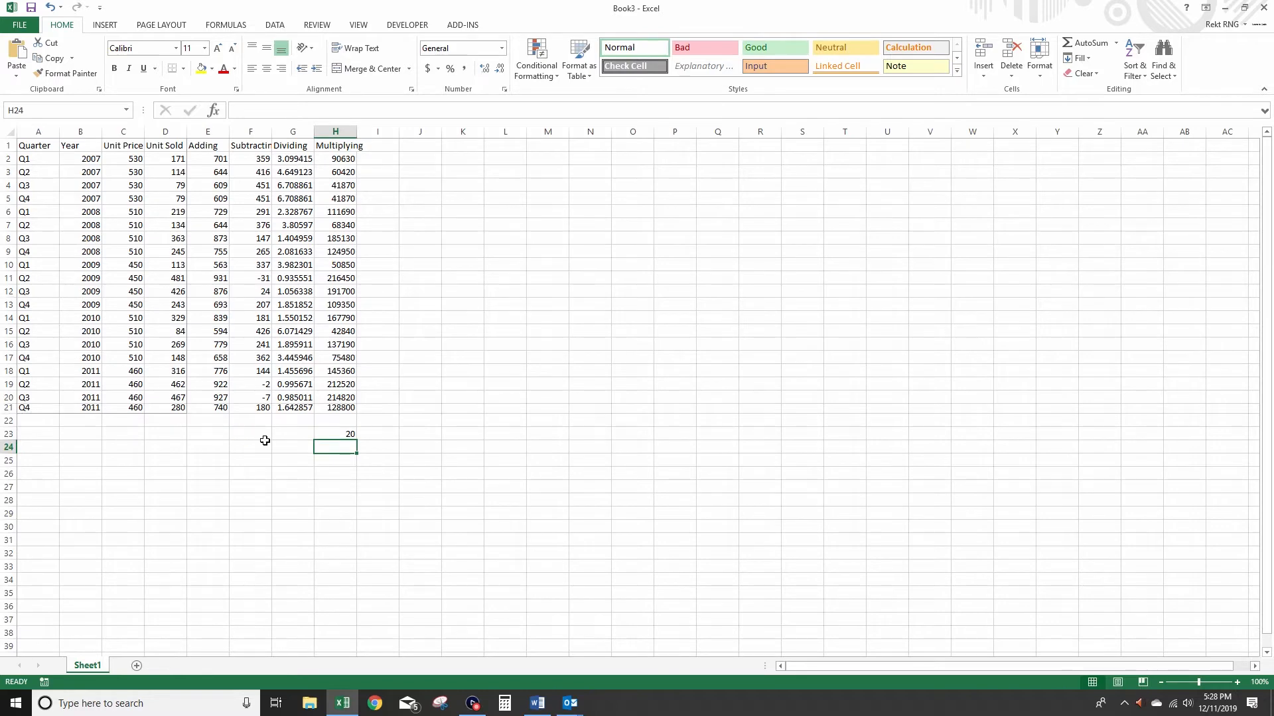
key(ctrl+z)
double_click(340, 437)
key(Return)
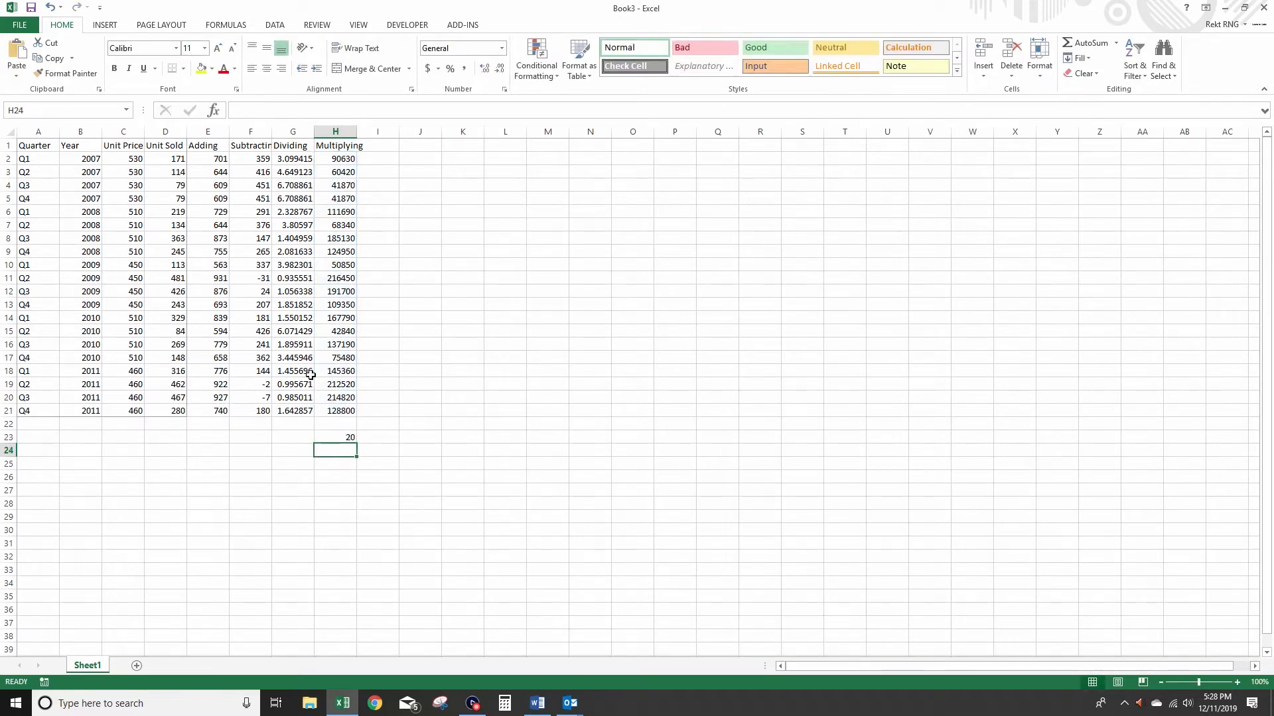
drag(334, 160, 340, 411)
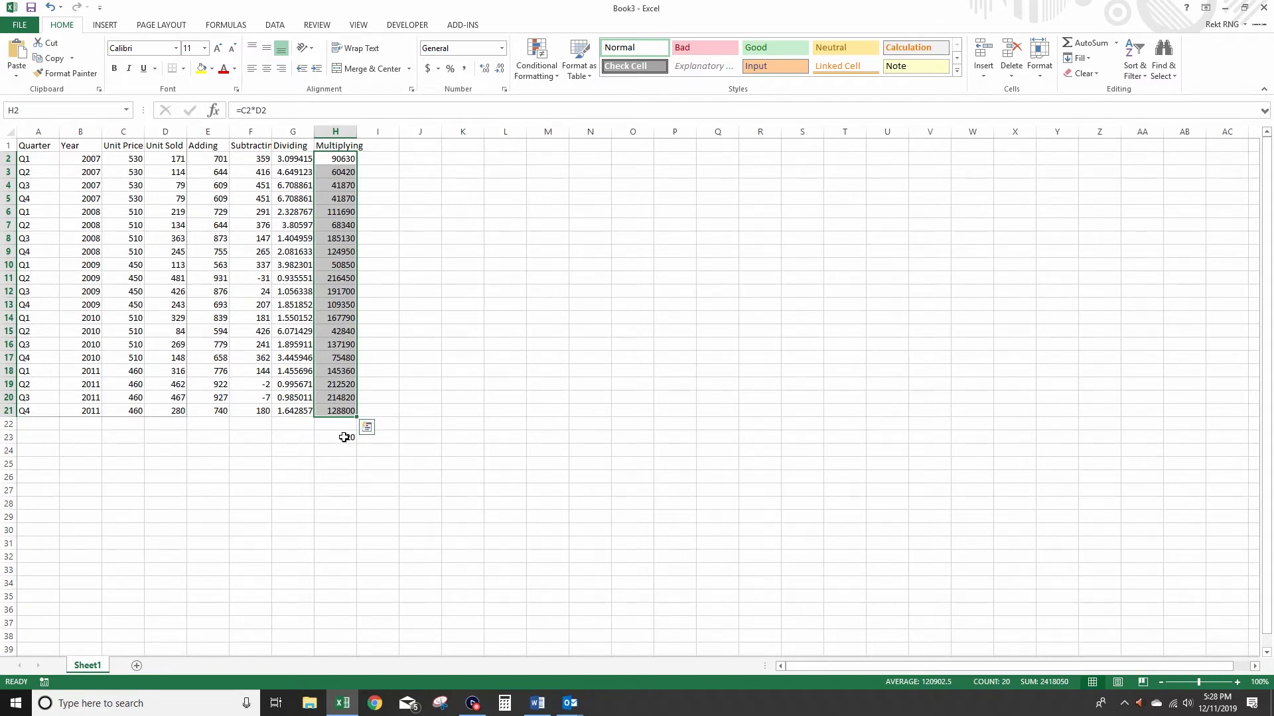
double_click(344, 438)
key(Escape)
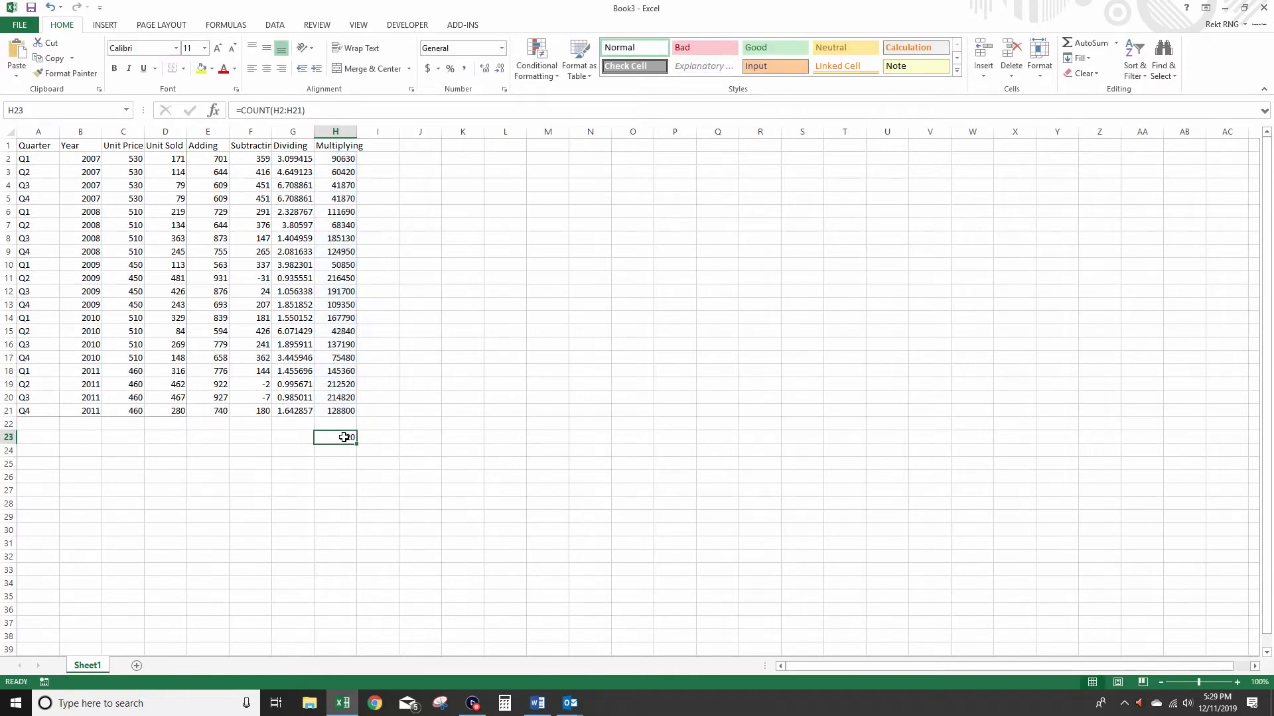
Extend the COUNT range in H23 to H2:H22 and check how the blank cell H22 is treated
double_click(343, 437)
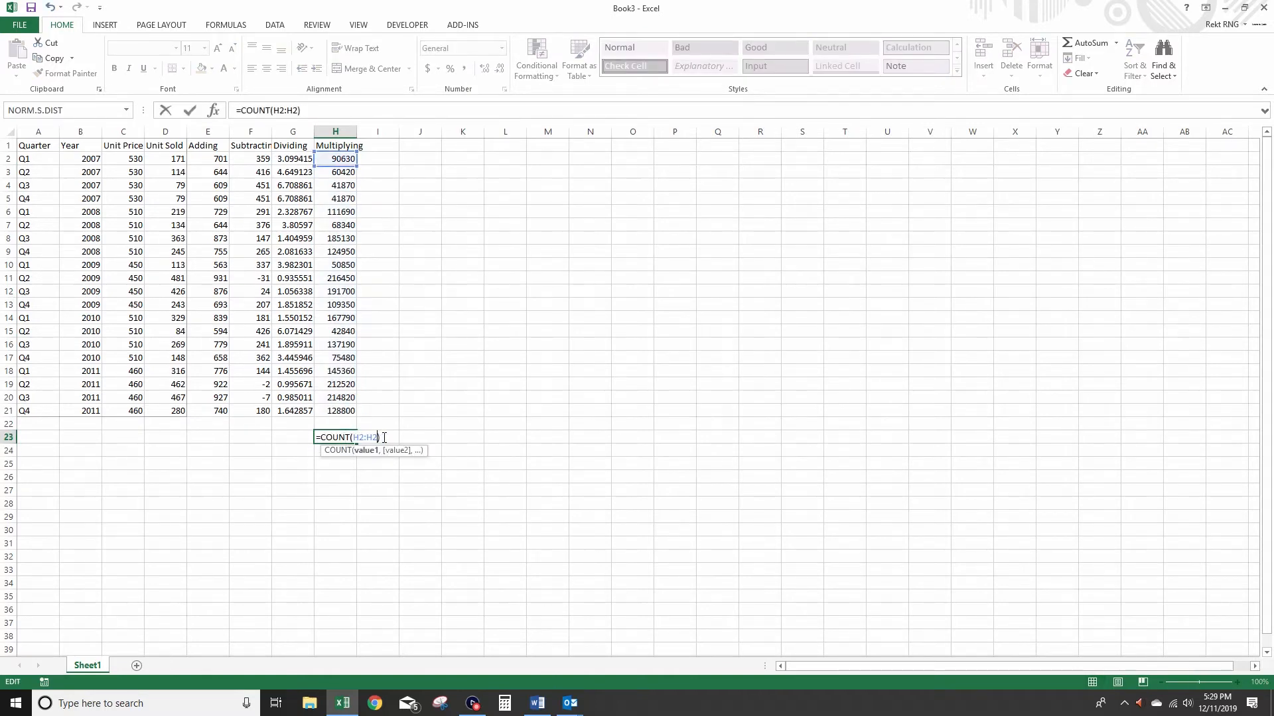
key(Return)
click(352, 424)
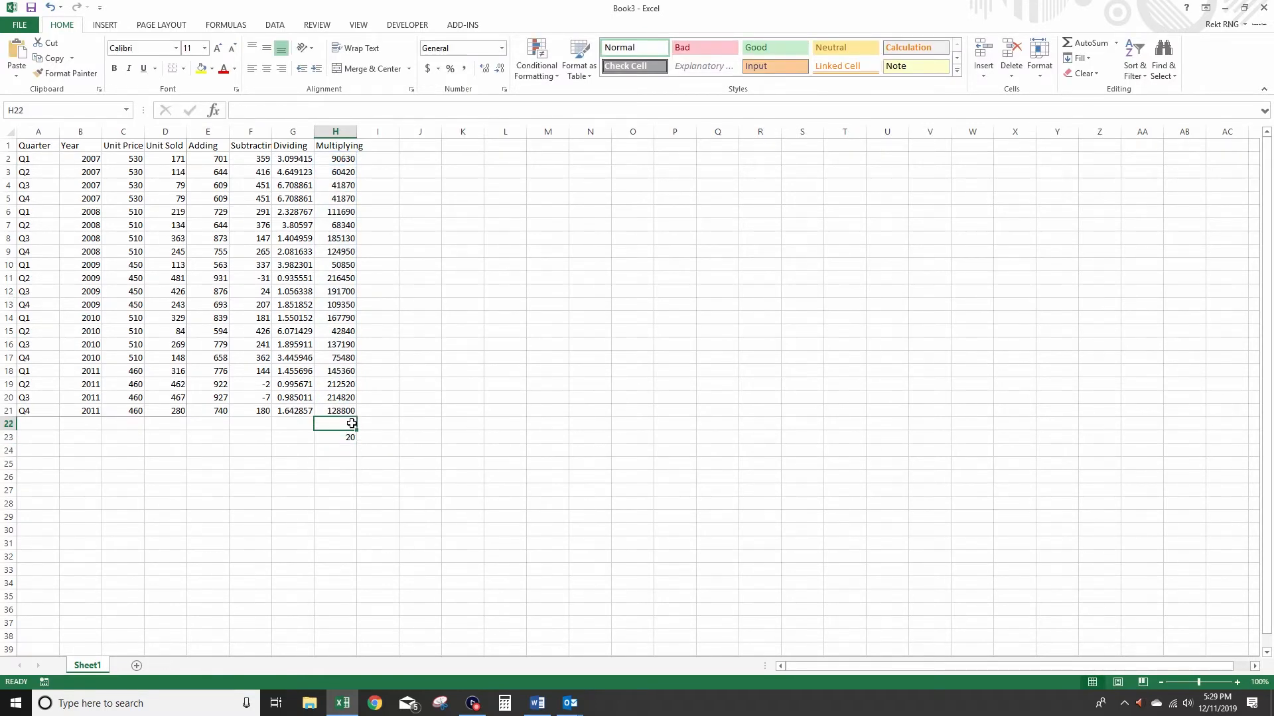
click(350, 440)
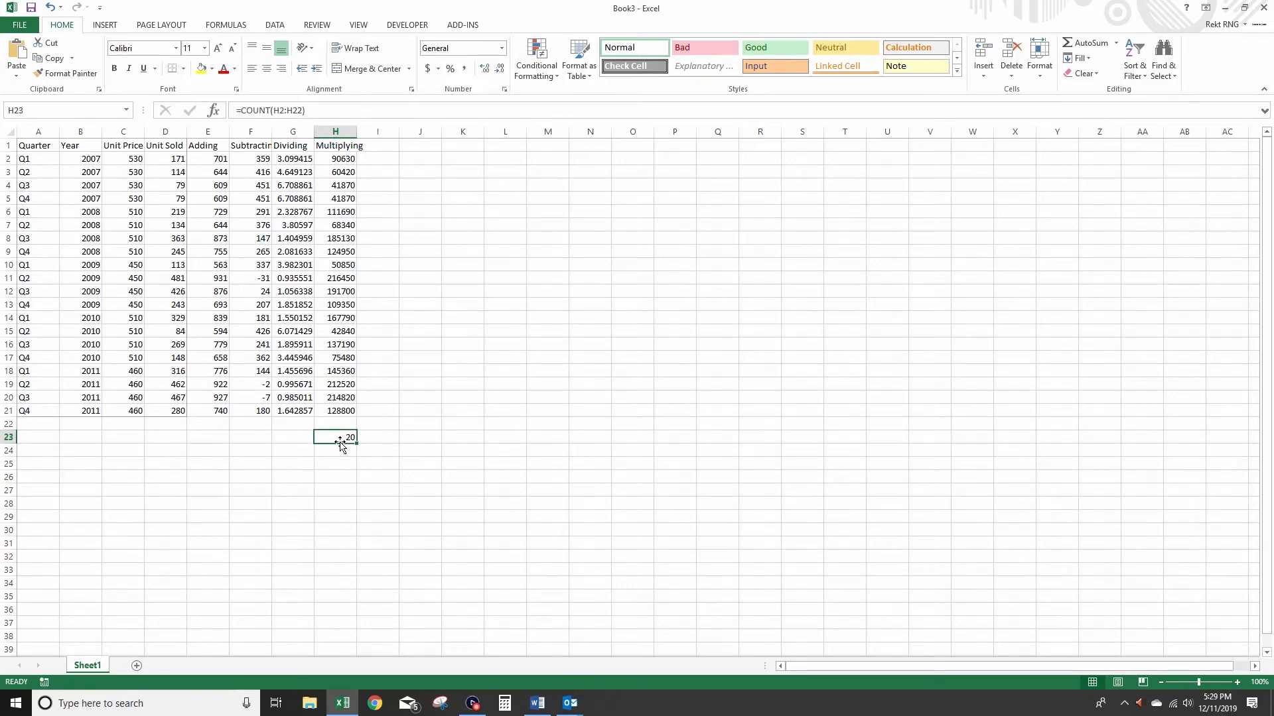
key(Up)
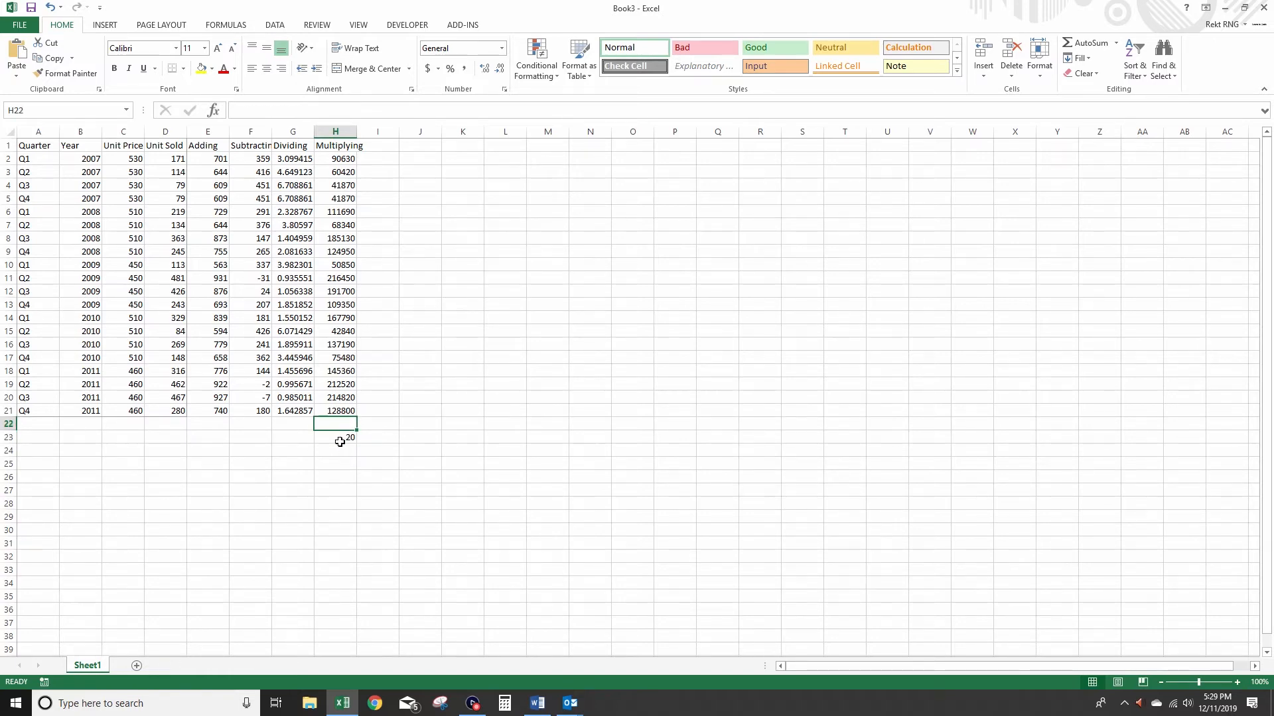
click(343, 438)
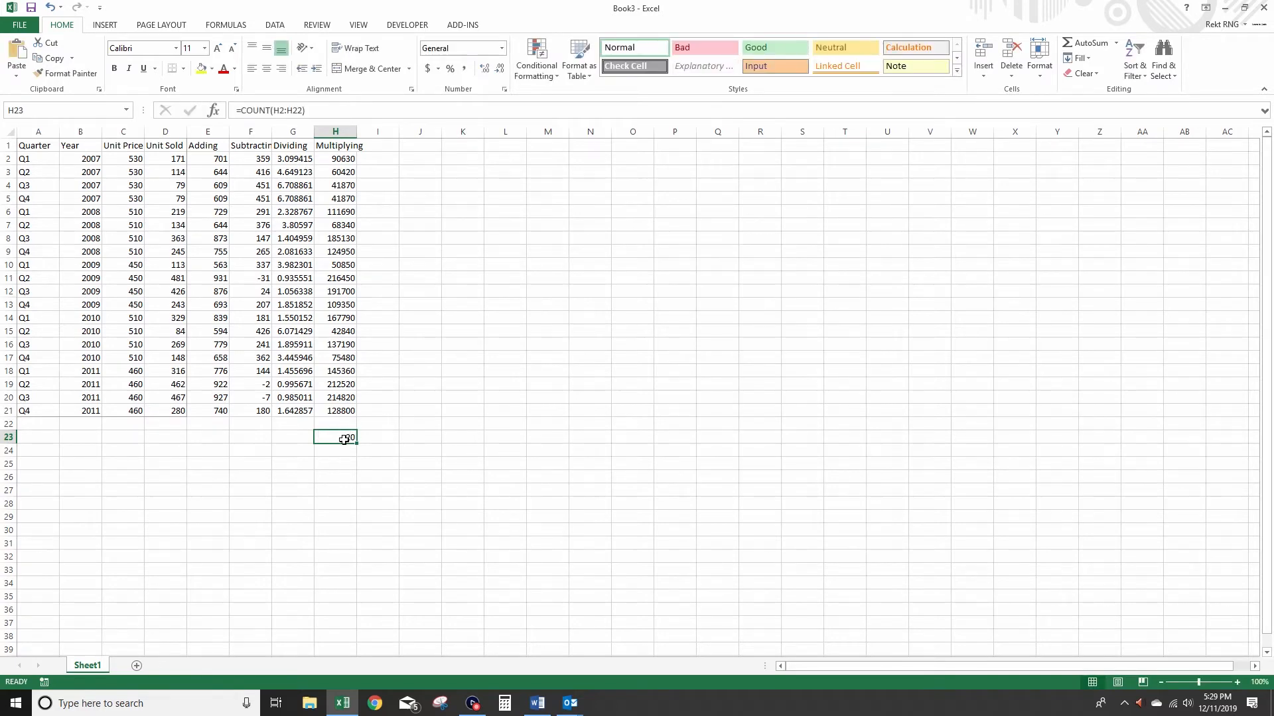
double_click(344, 439)
key(Return)
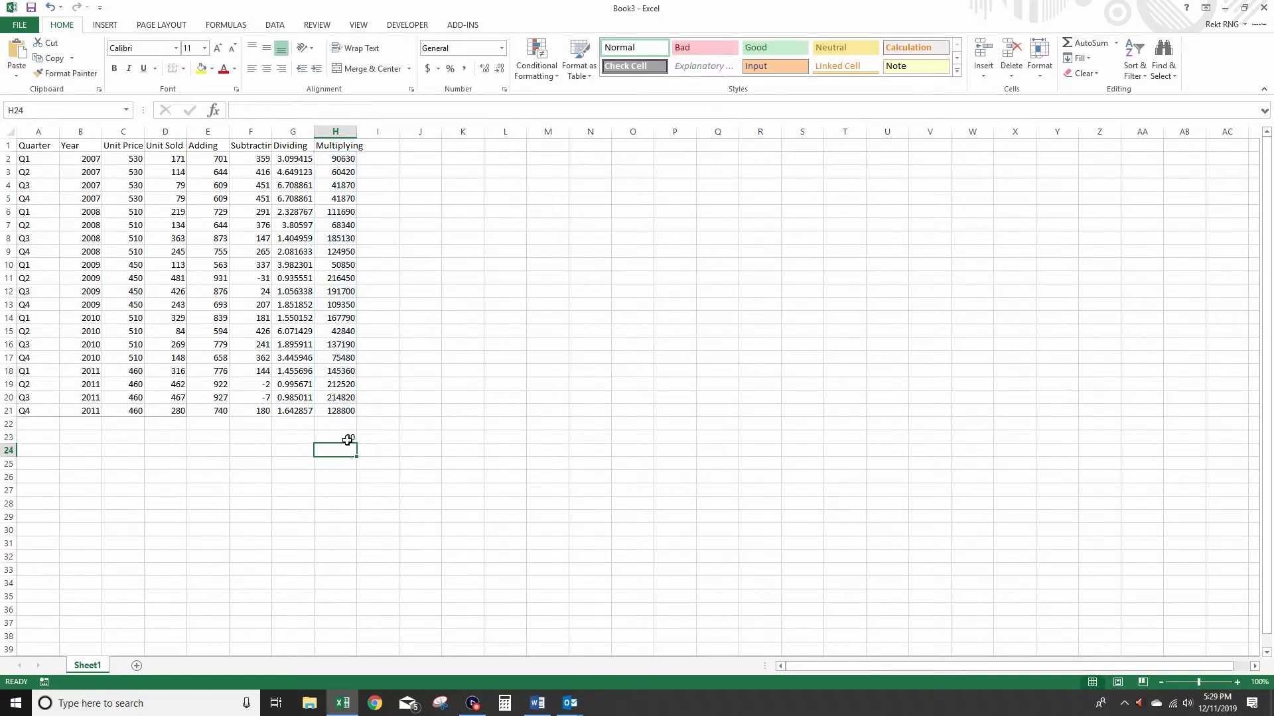
Enter the text green in cell H22 to test COUNT on a non-numeric value
double_click(341, 424)
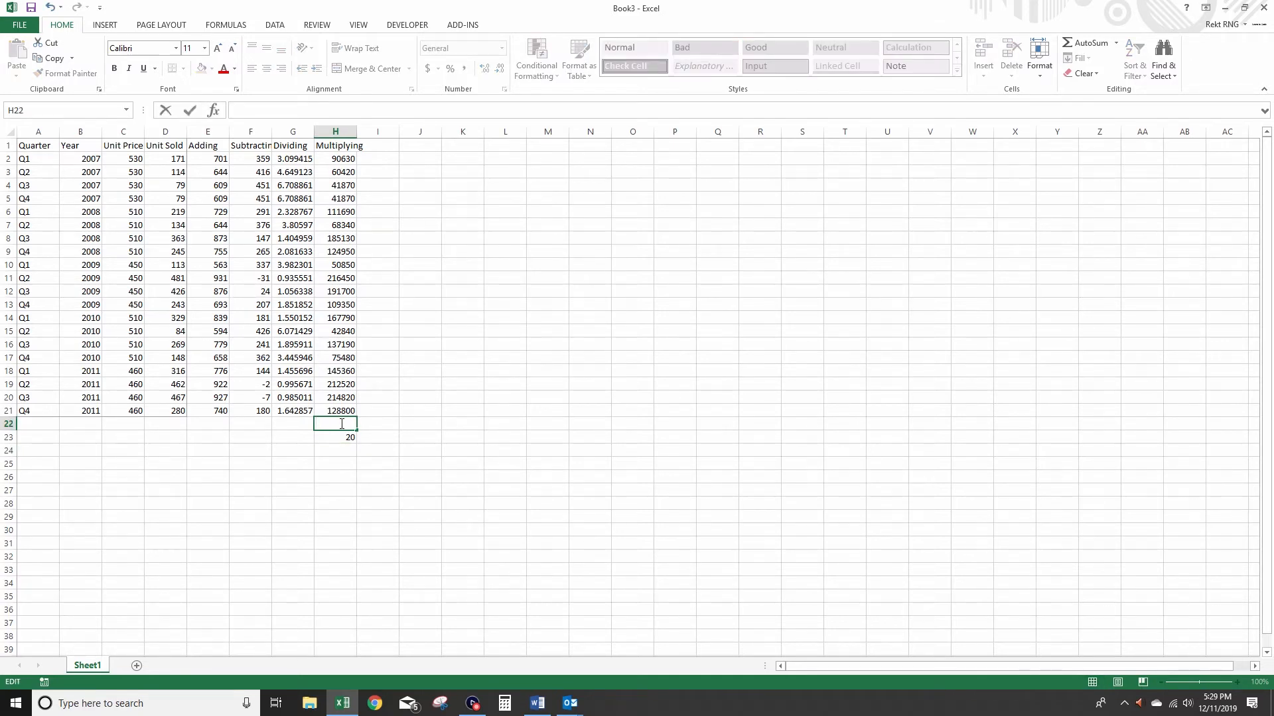
text(green)
key(Return)
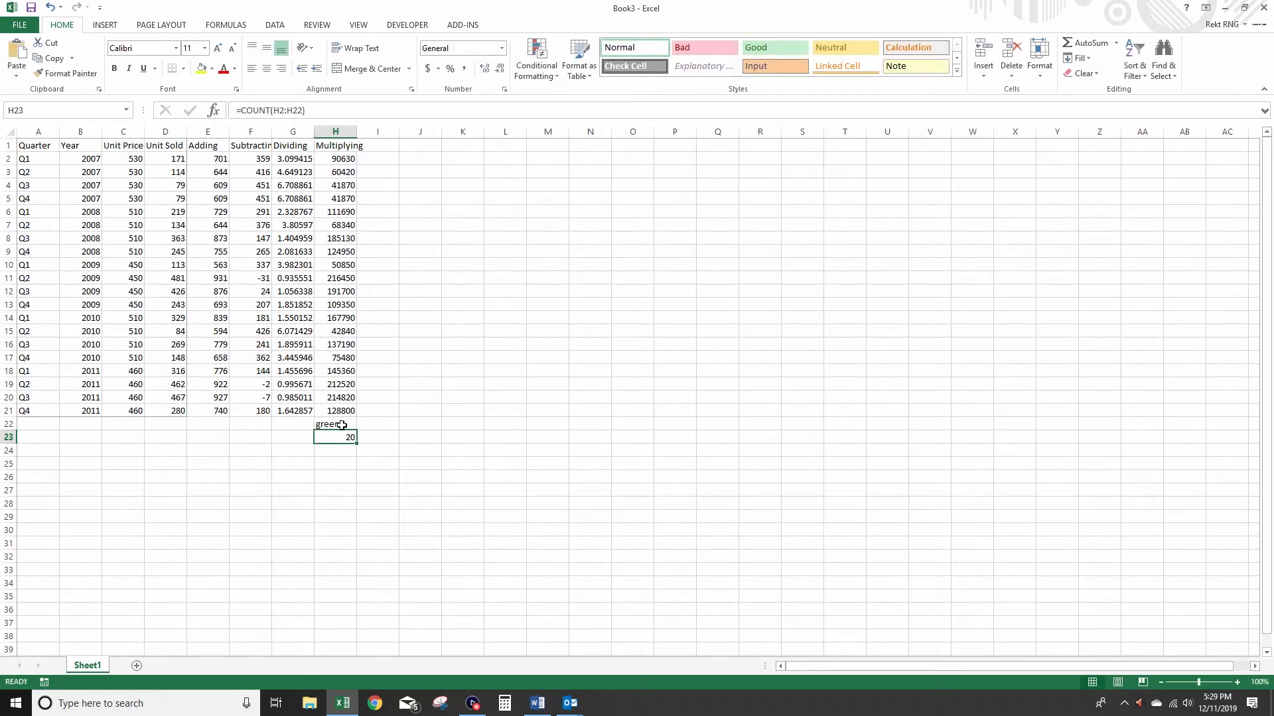
Clear the test text in H22 and the COUNT formula in H23
click(342, 425)
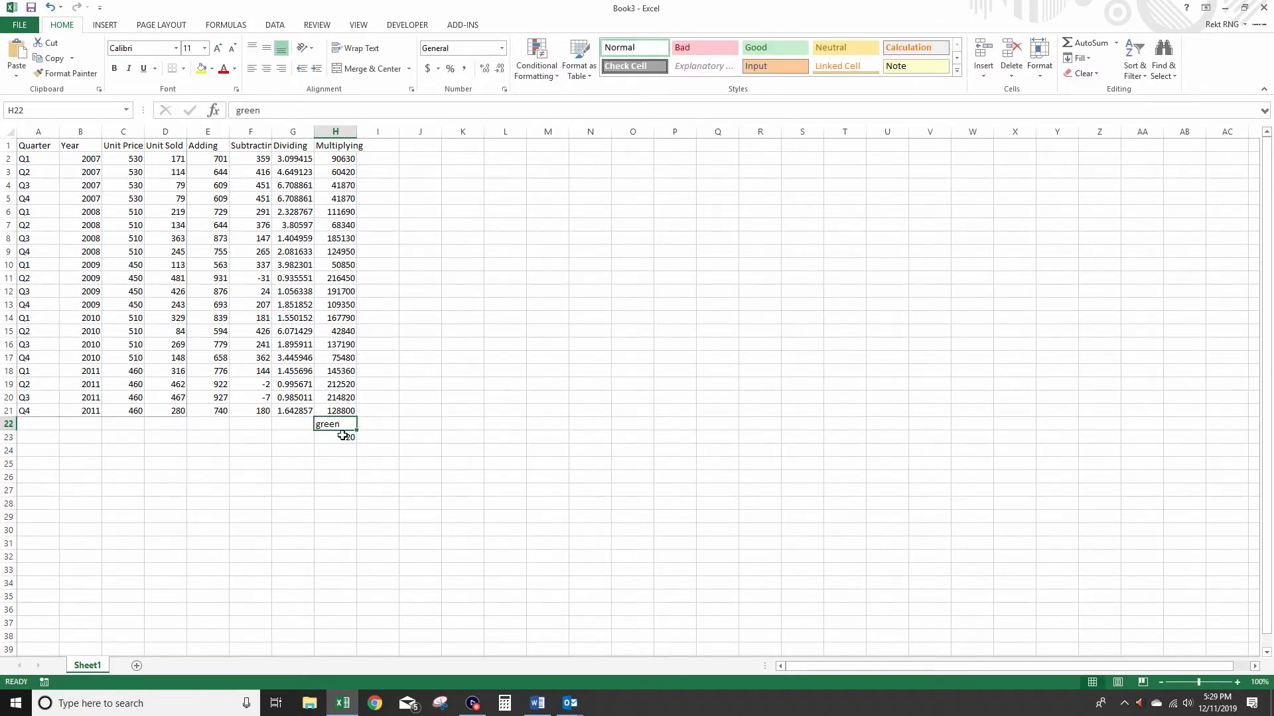
key(Delete)
key(Down)
key(Delete)
key(Up)
Check the topic list in Word and enter =IF(H2>G2,1,0) in cell J2 of the Excel sheet
click(537, 704)
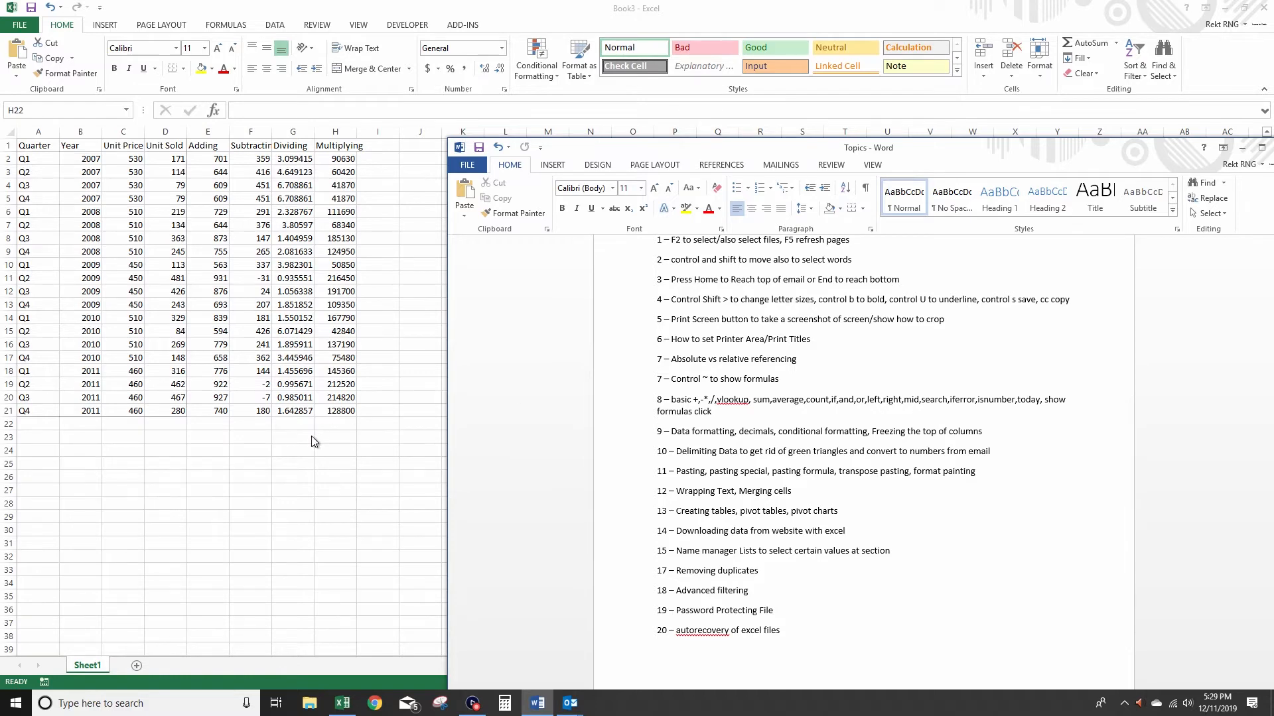
click(415, 313)
click(461, 251)
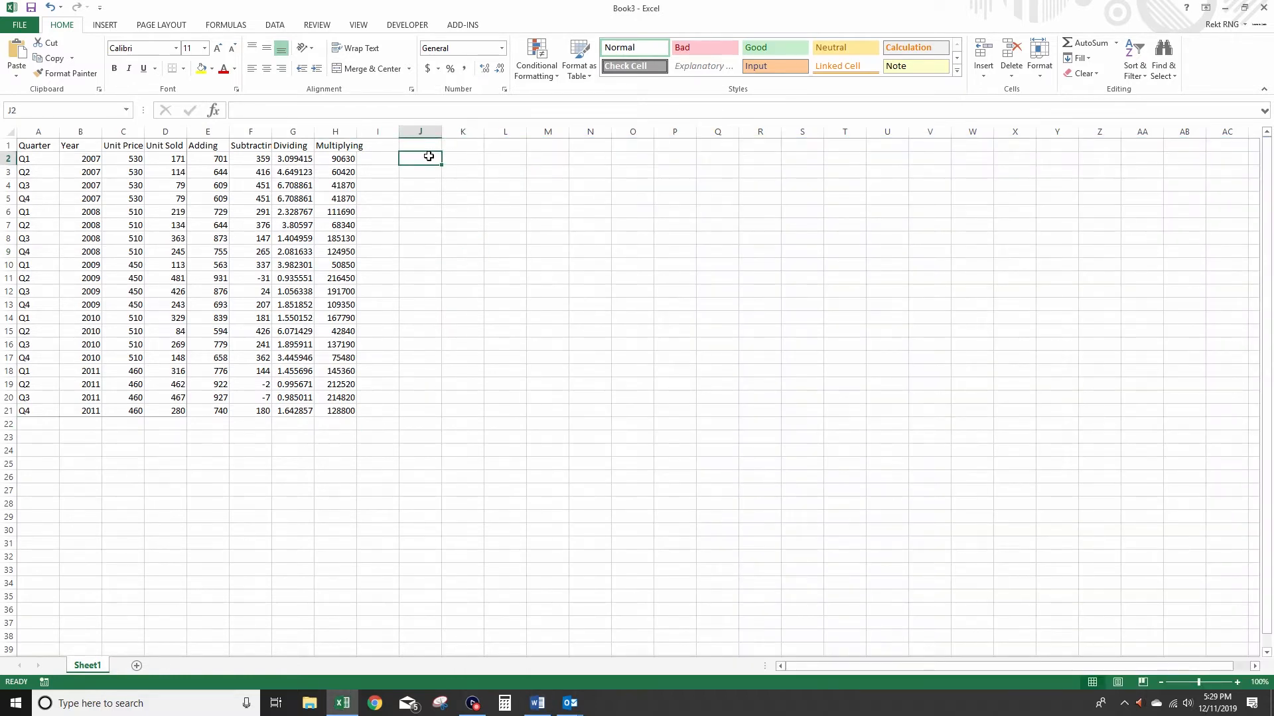
text(=if()
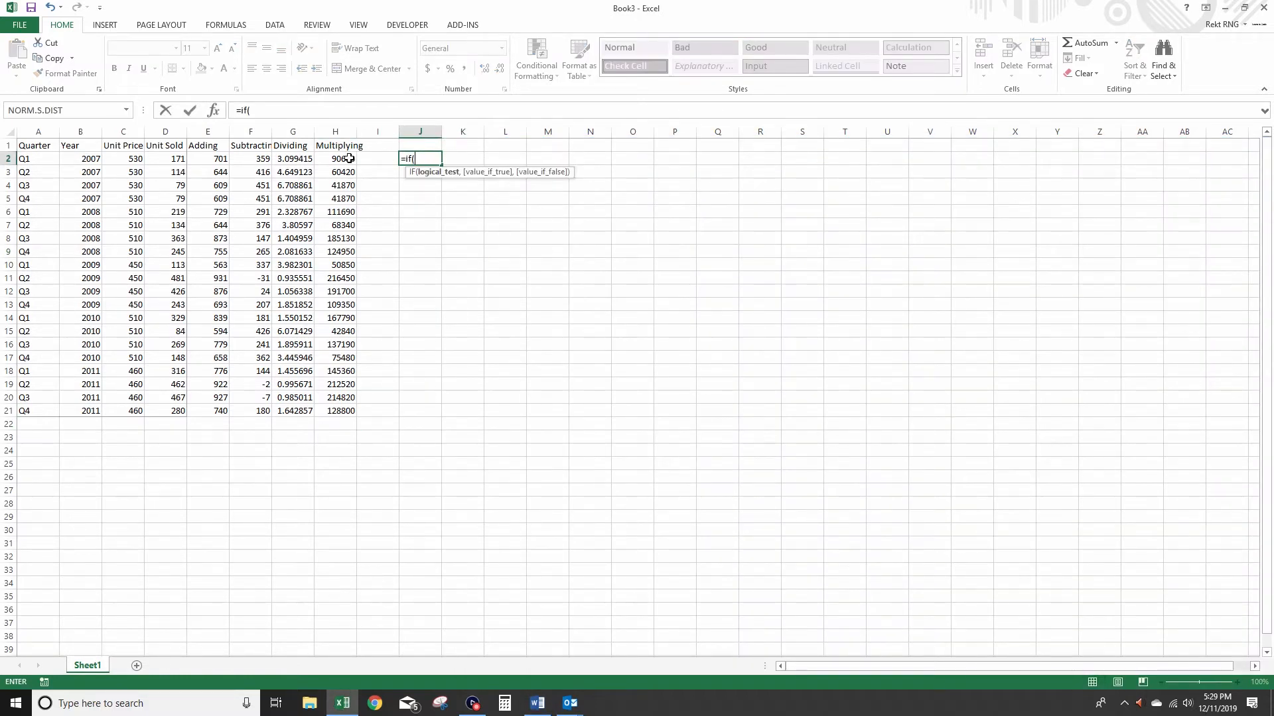
click(345, 158)
text(>)
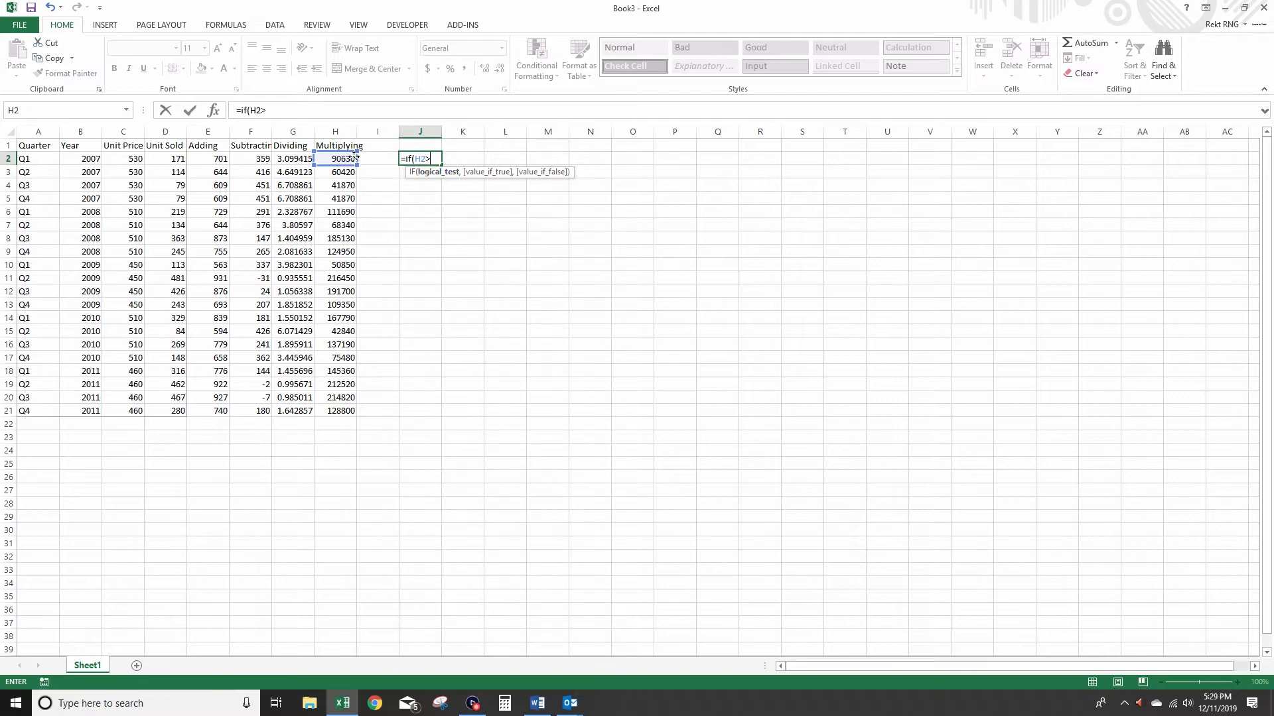
click(292, 158)
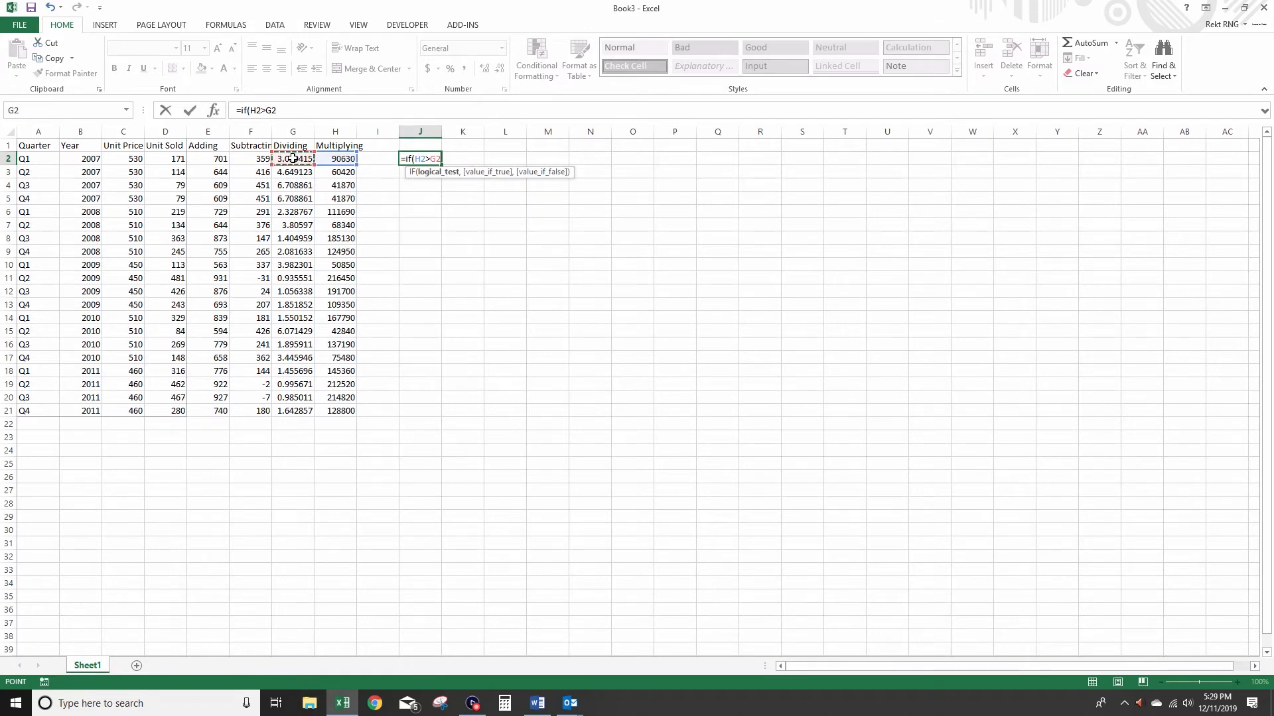
text(,)
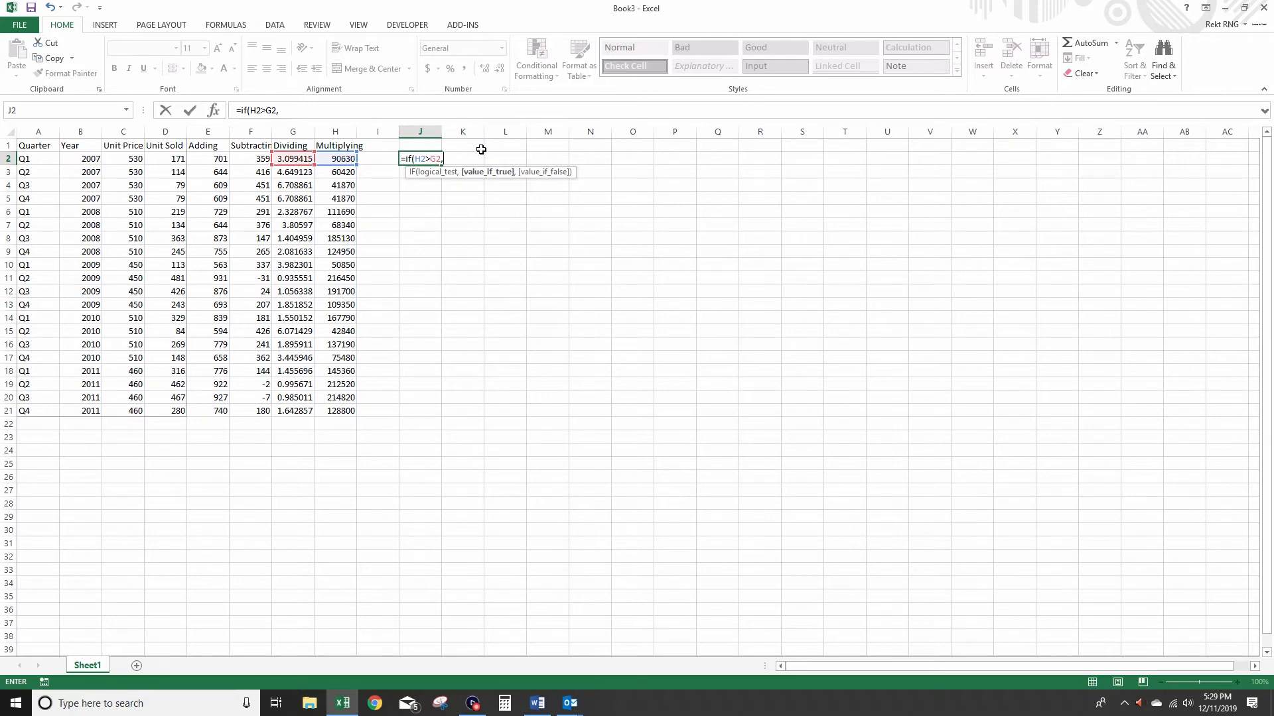
text(1,0)
click(415, 159)
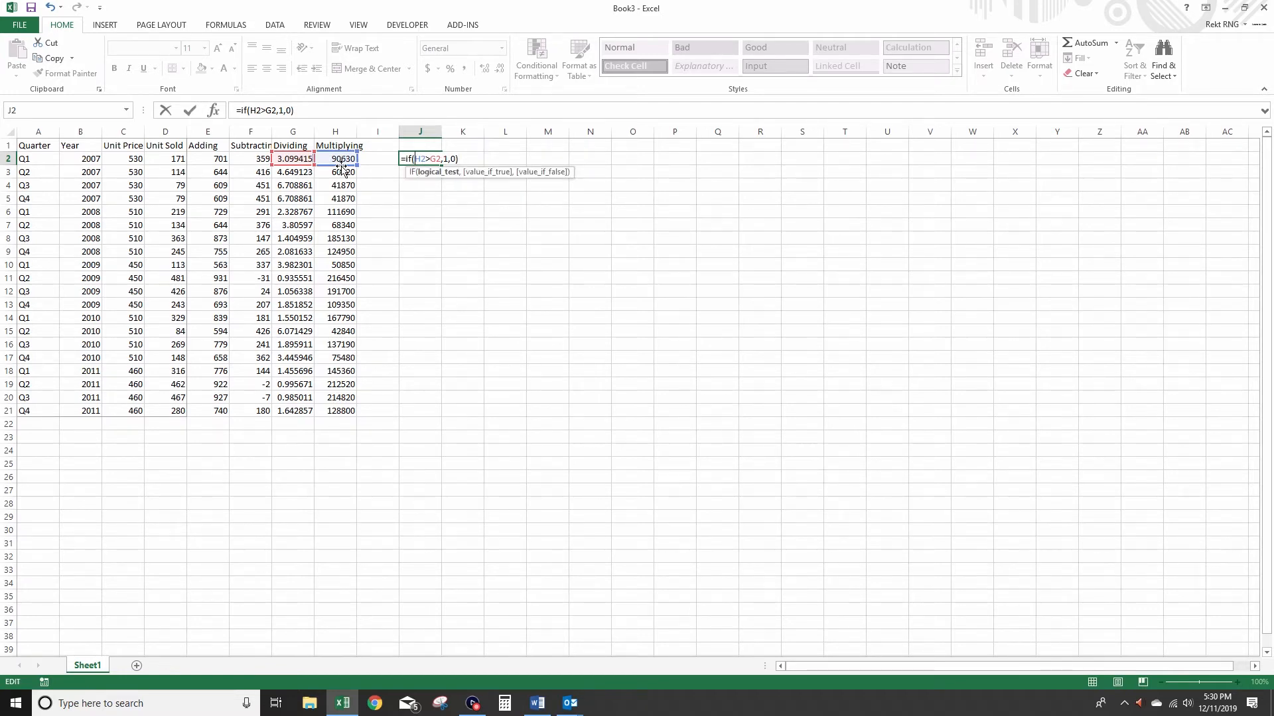
click(447, 159)
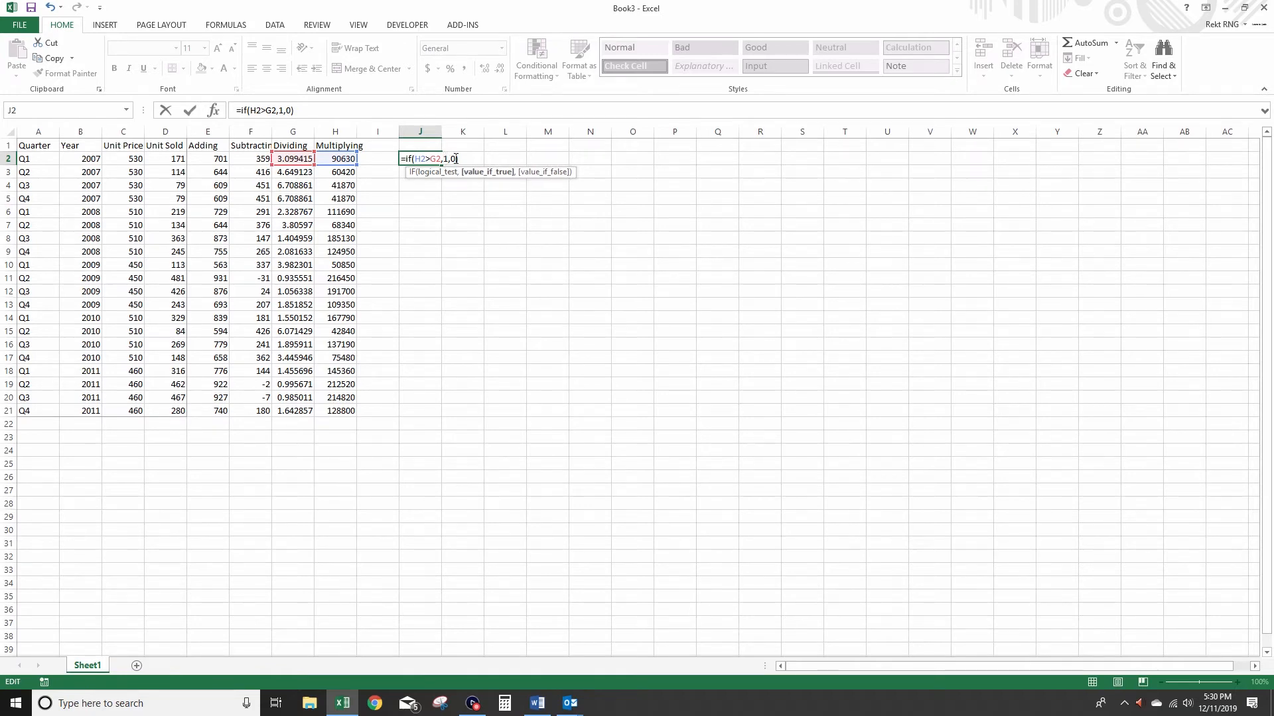
key(Return)
Fill the IF formula from J2 down to J21 and test it by entering 188888888 in G3
click(432, 161)
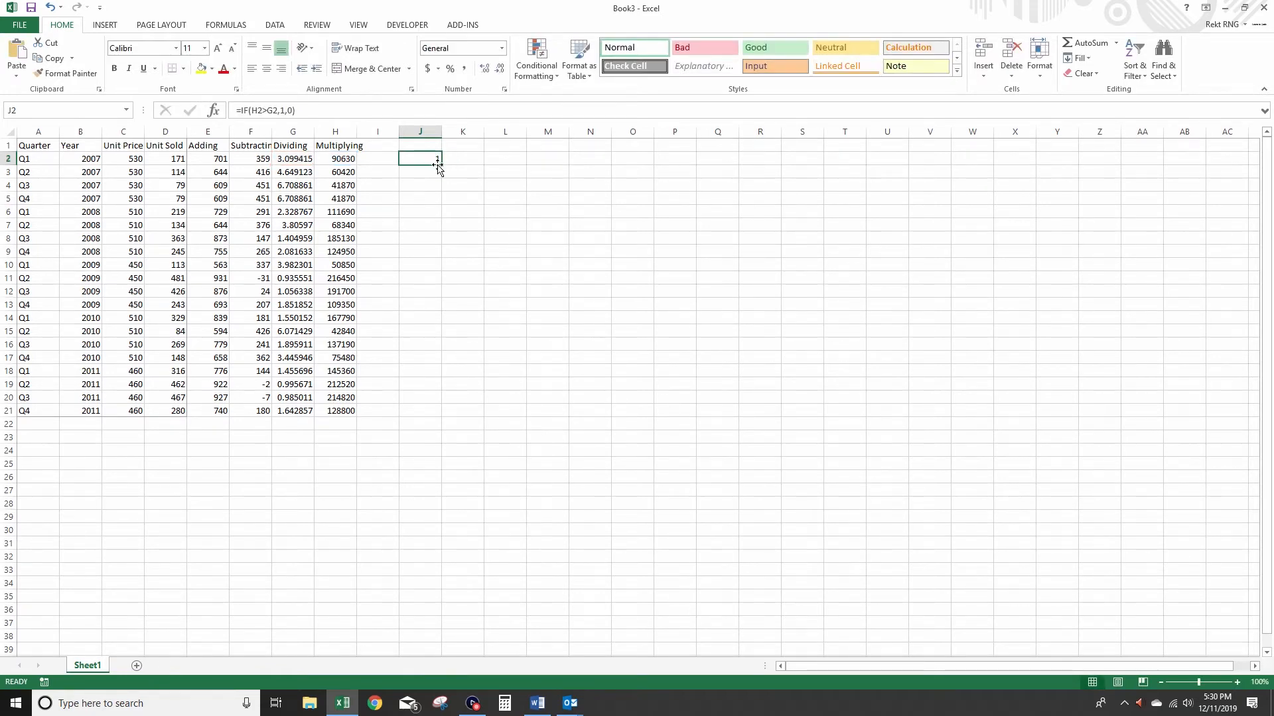
drag(441, 164, 441, 414)
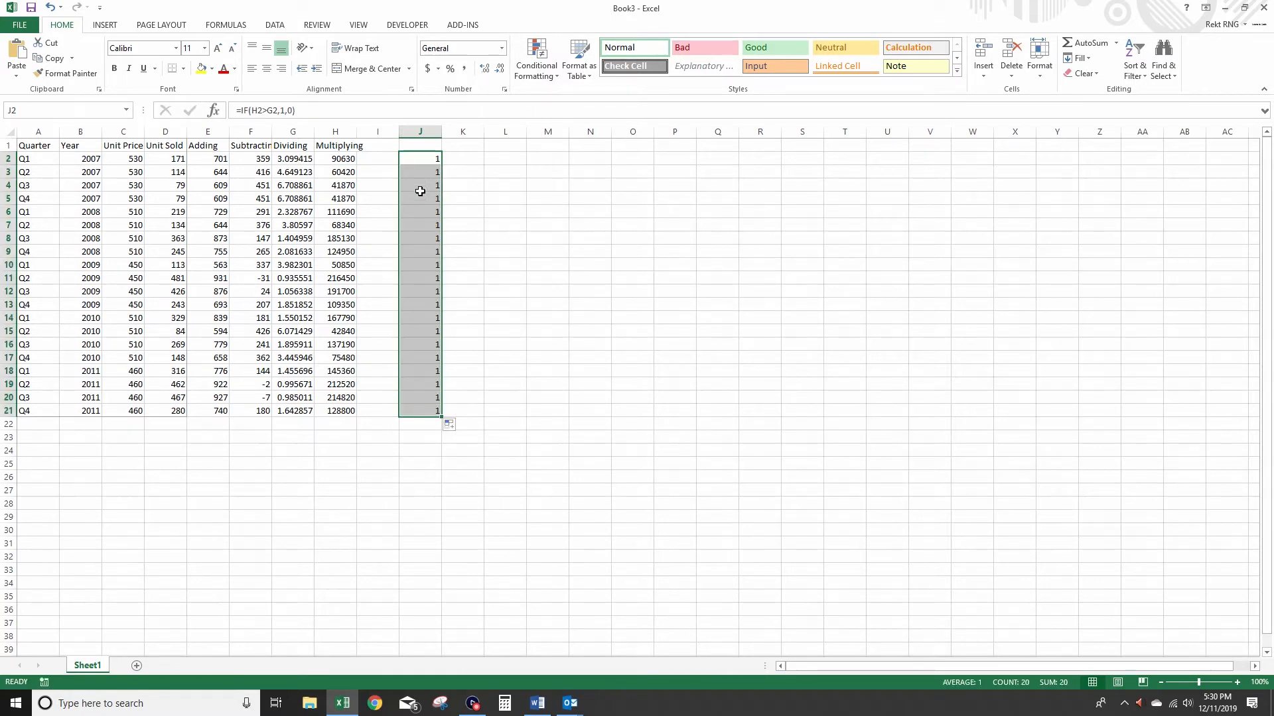
click(287, 170)
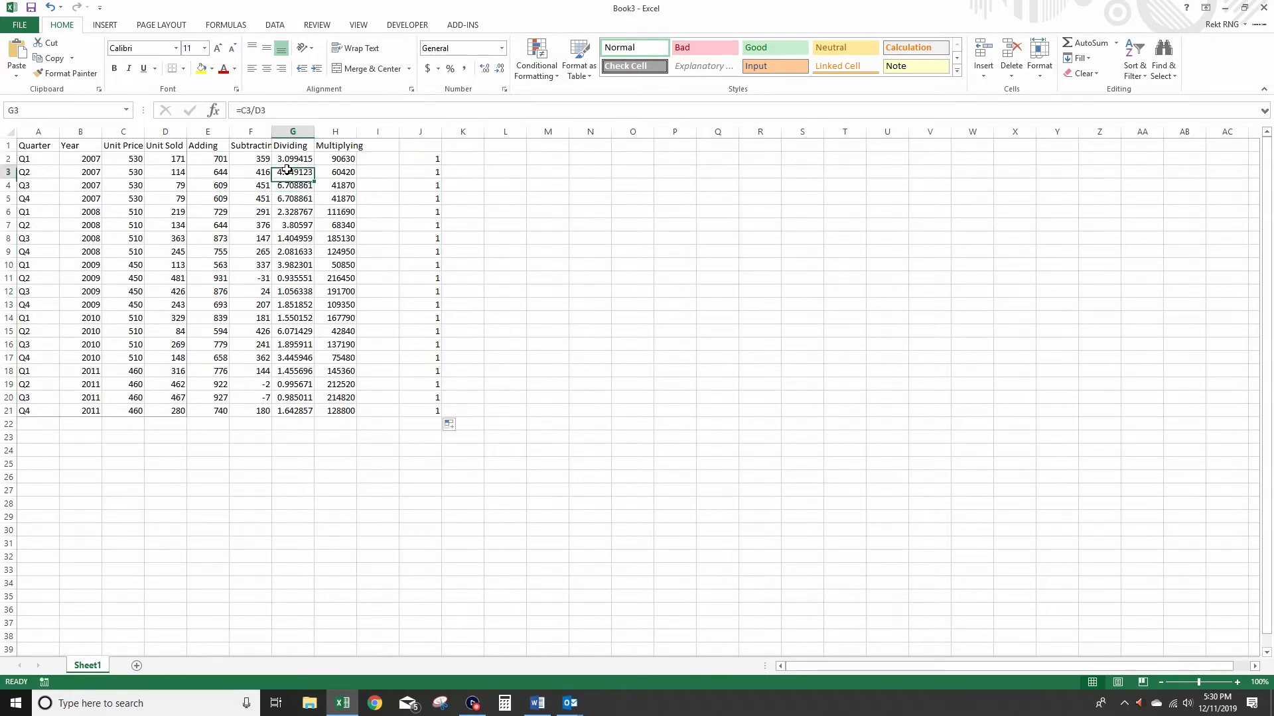
text(188888888)
key(Return)
click(438, 171)
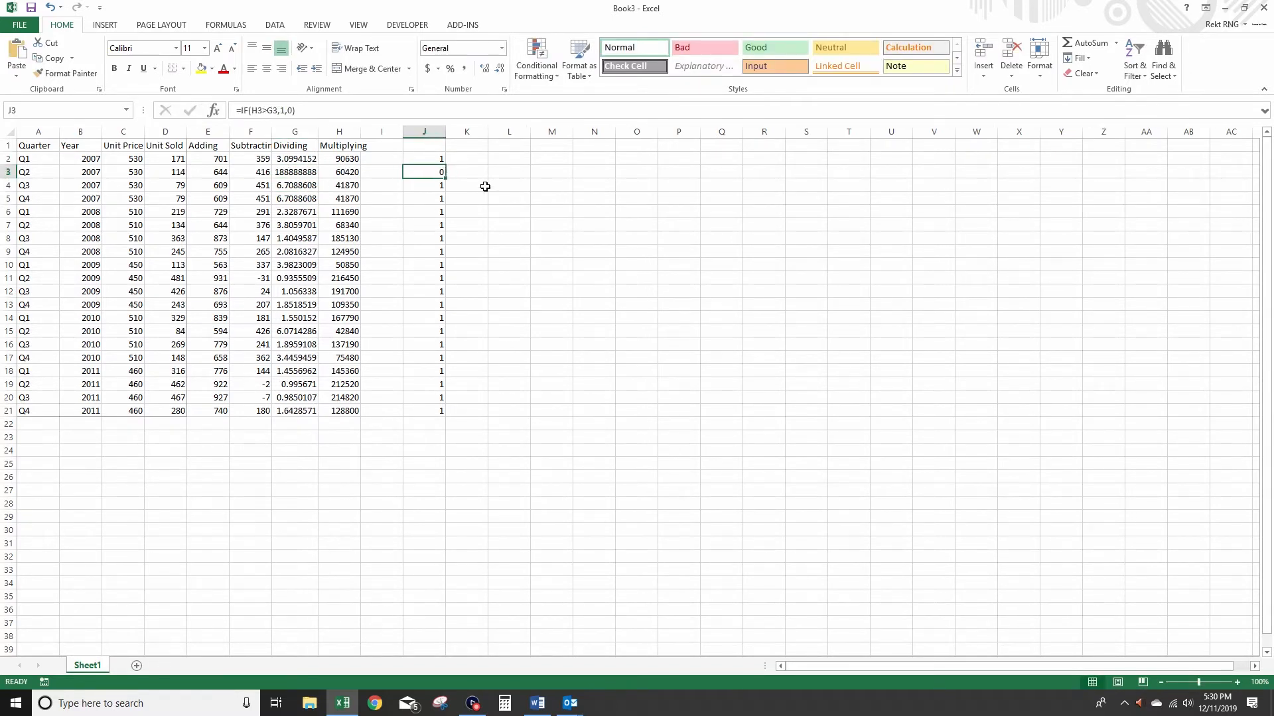
Check the formulas in H3 and J3, and insert an AND function around the H3>G3 condition in J3's IF formula
double_click(352, 172)
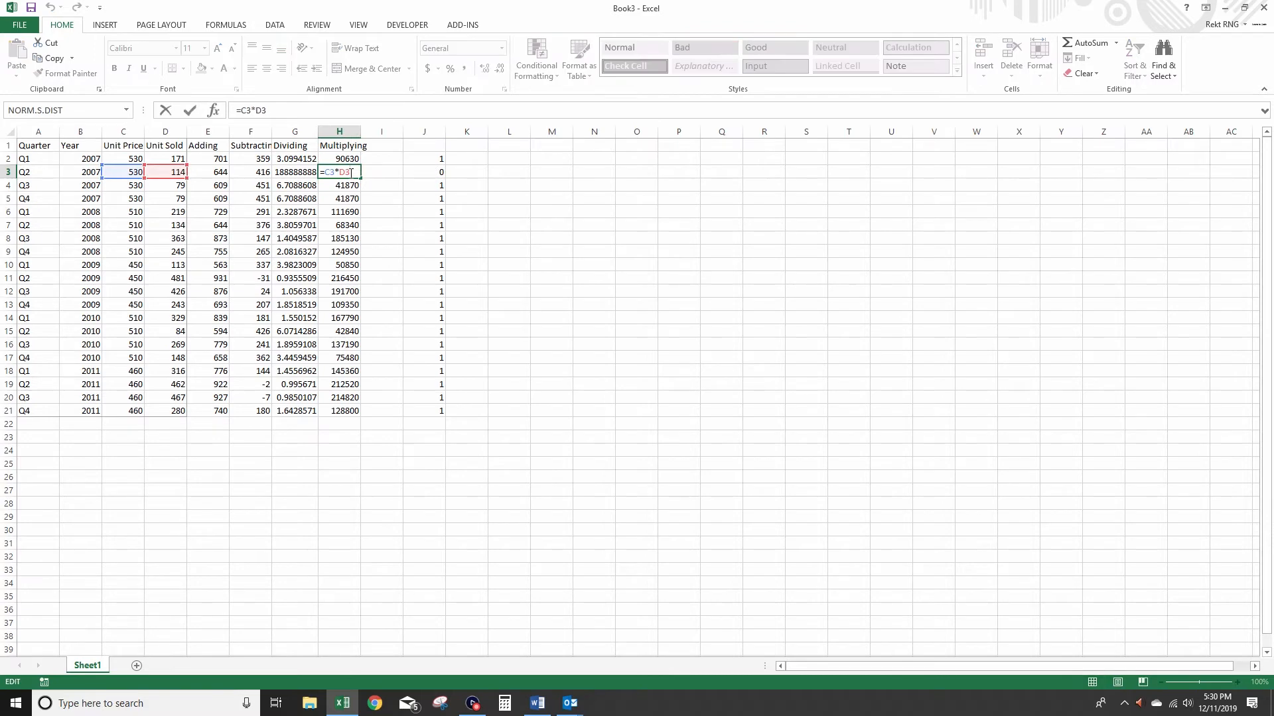
key(Escape)
double_click(432, 173)
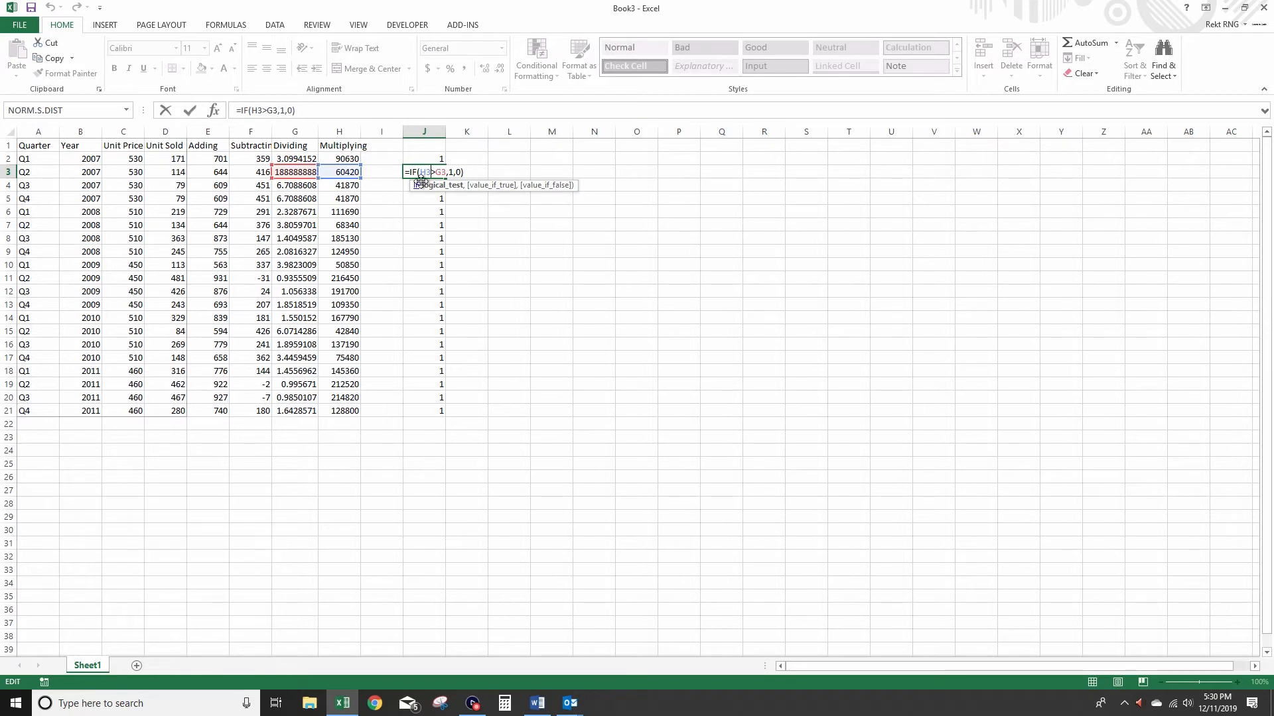
key(Escape)
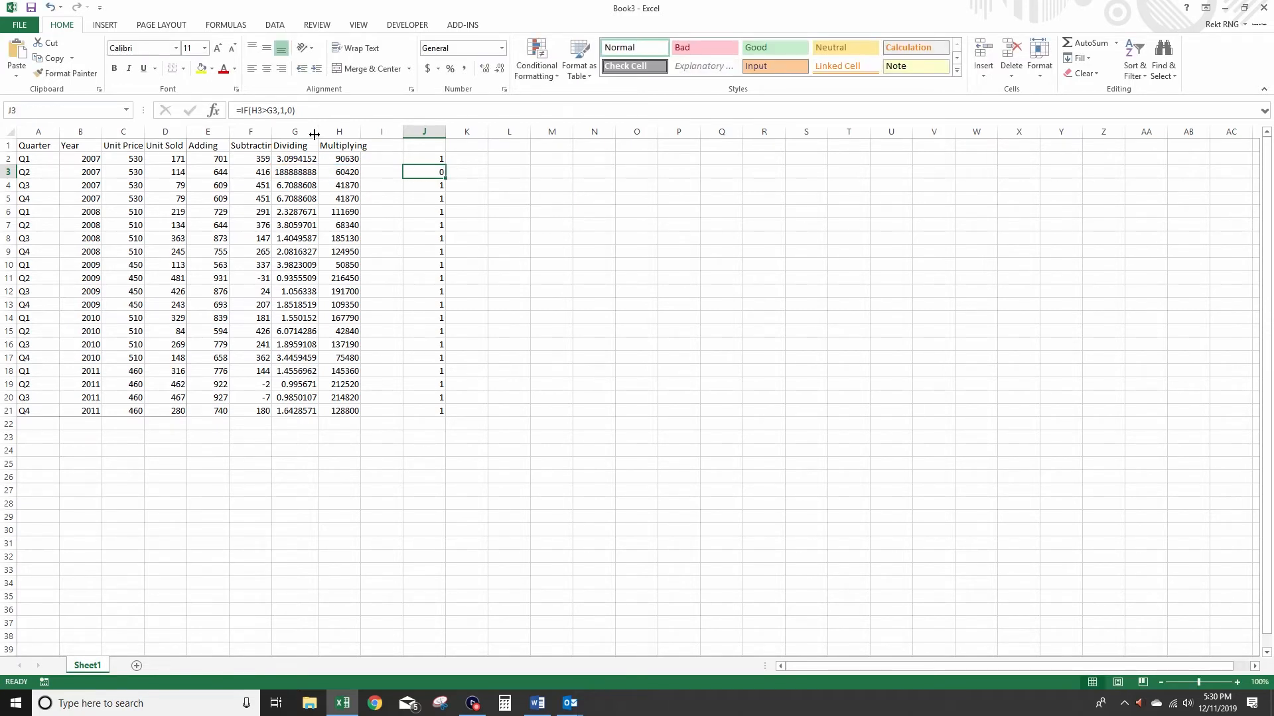
click(286, 110)
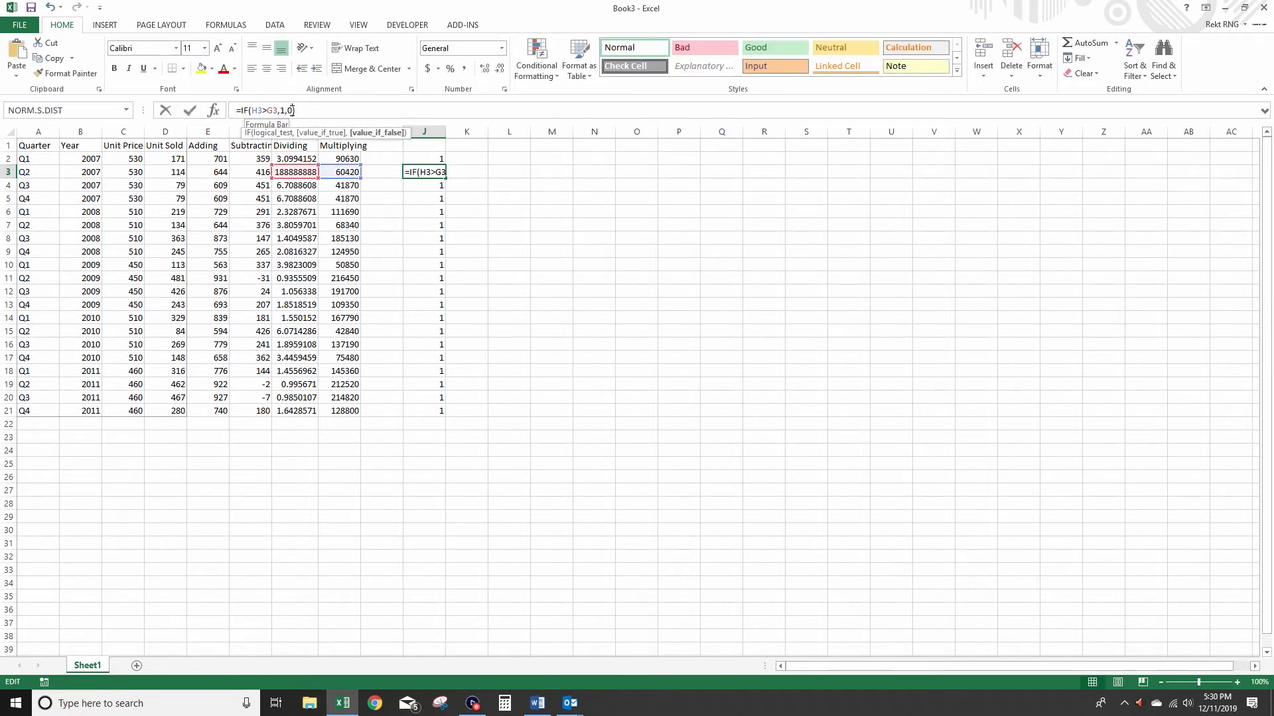
click(263, 111)
text(and)
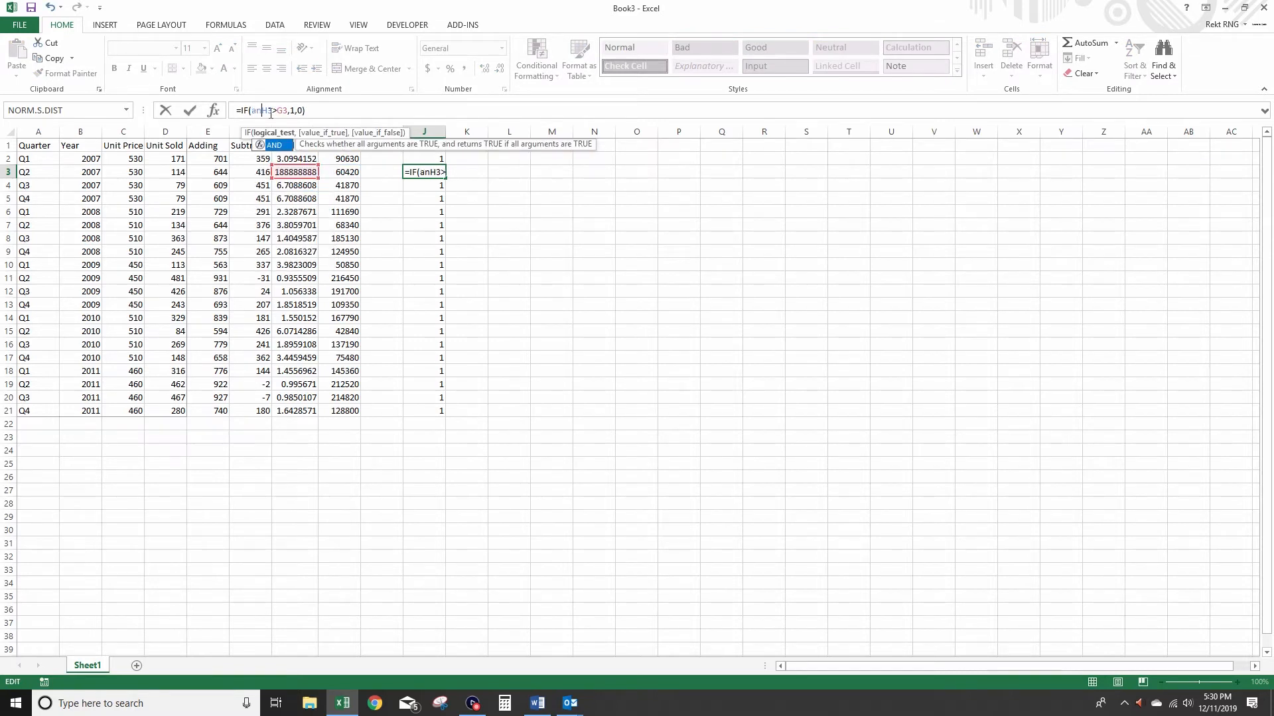
text(()
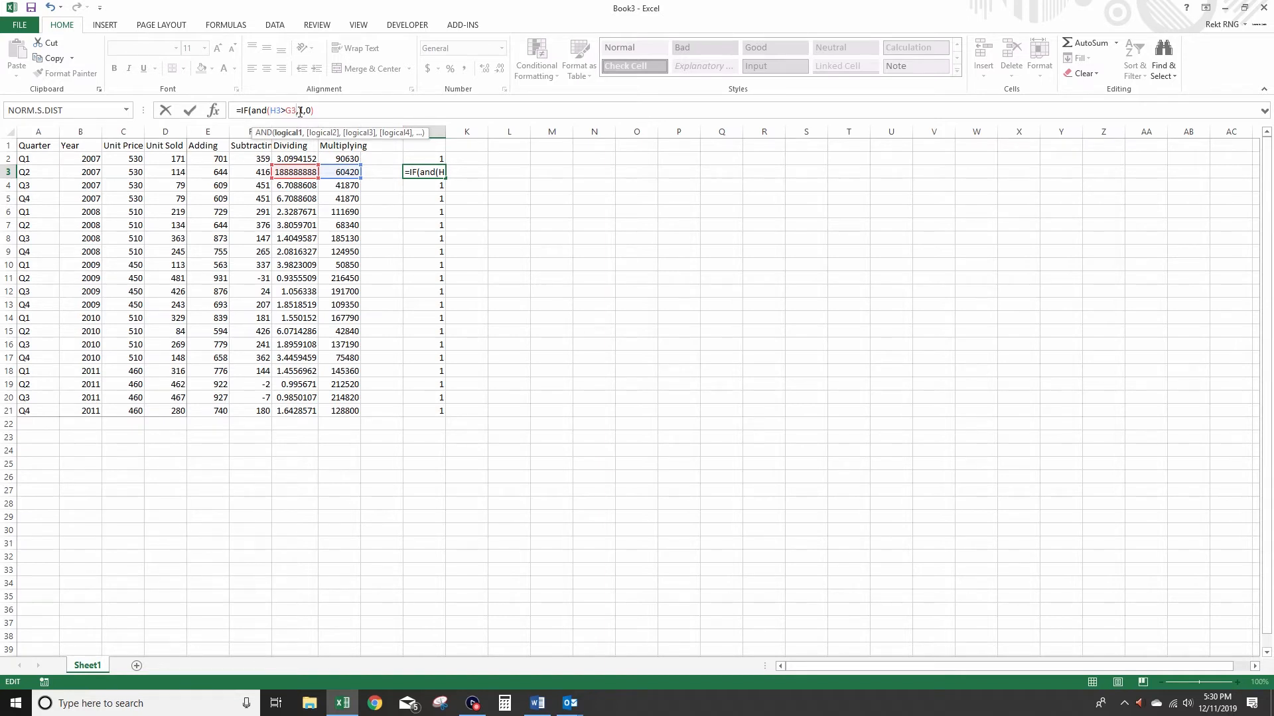
click(269, 110)
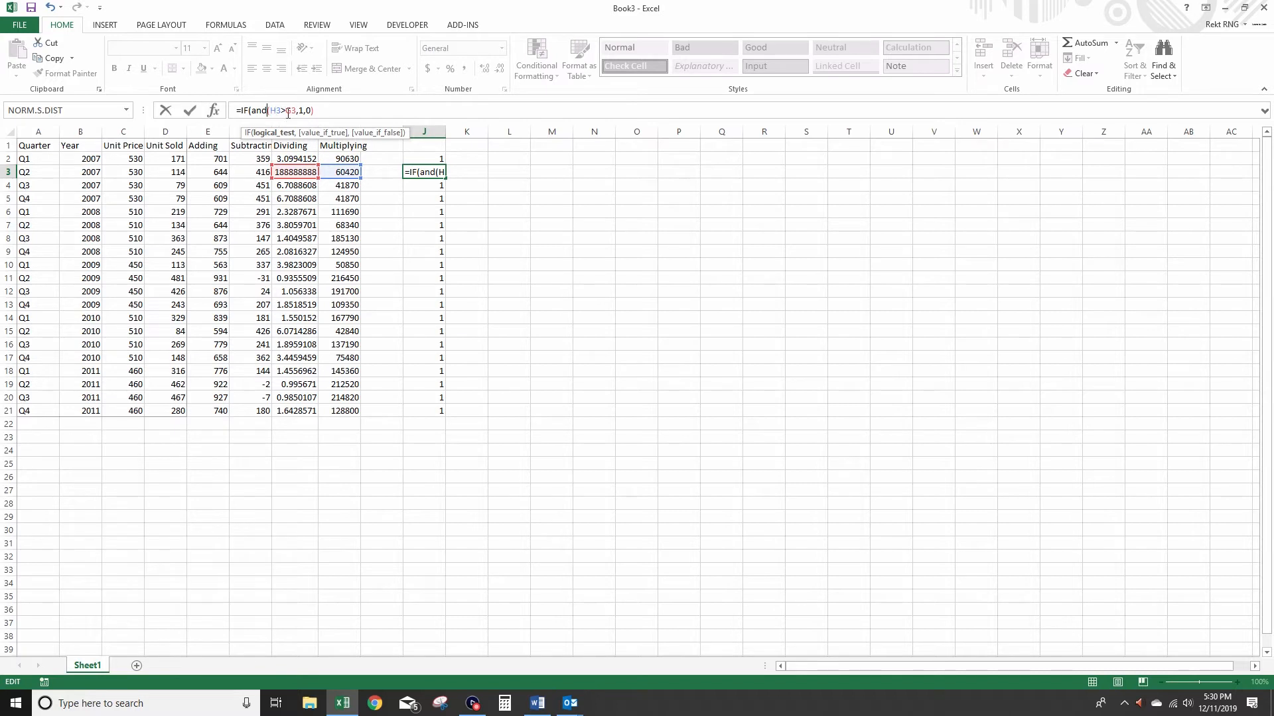
click(296, 110)
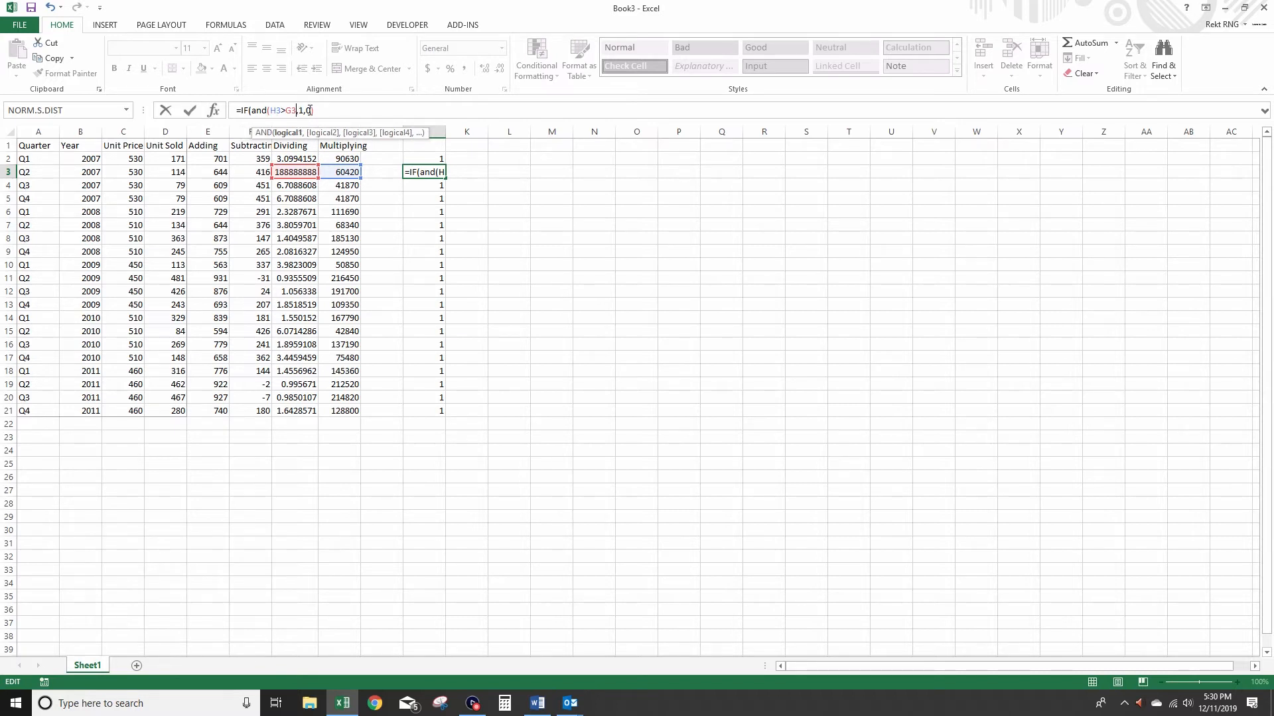
Add B3="2007" as the second AND condition in J3's formula and close the AND function
text(,)
click(221, 172)
text(>,)
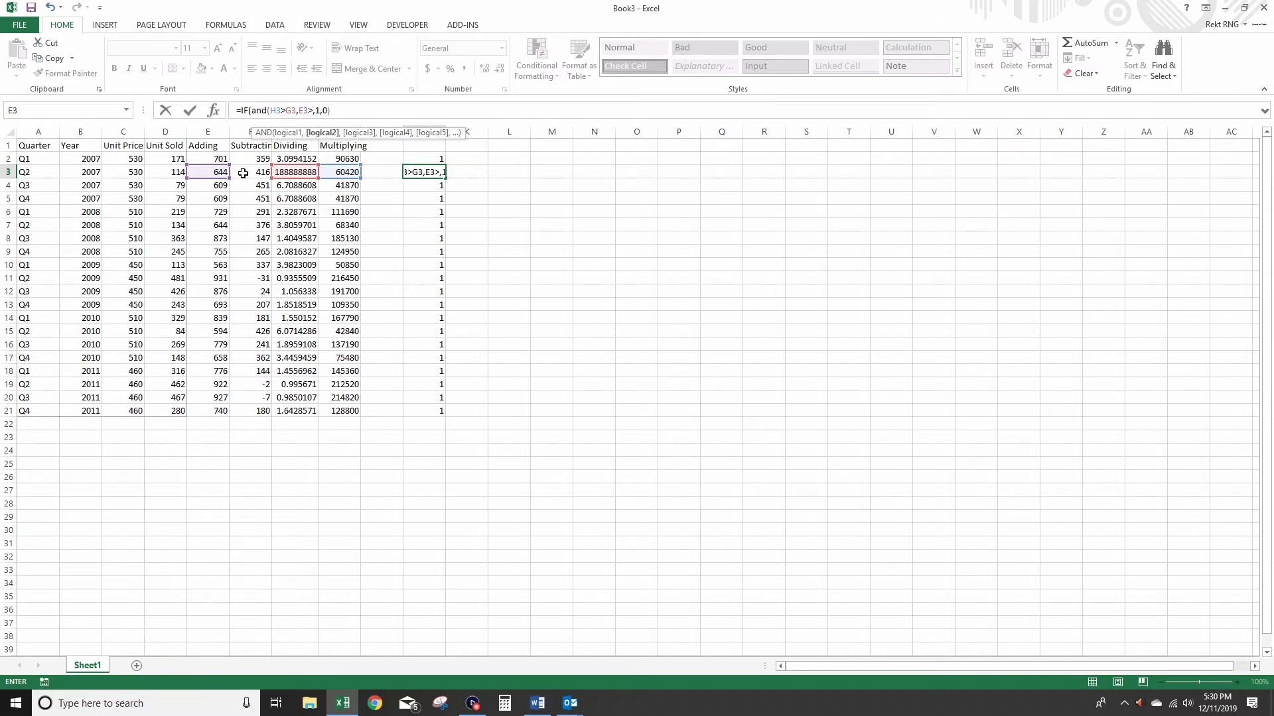
key(BackSpace)
key(BackSpace)
key(BackSpace)
click(97, 173)
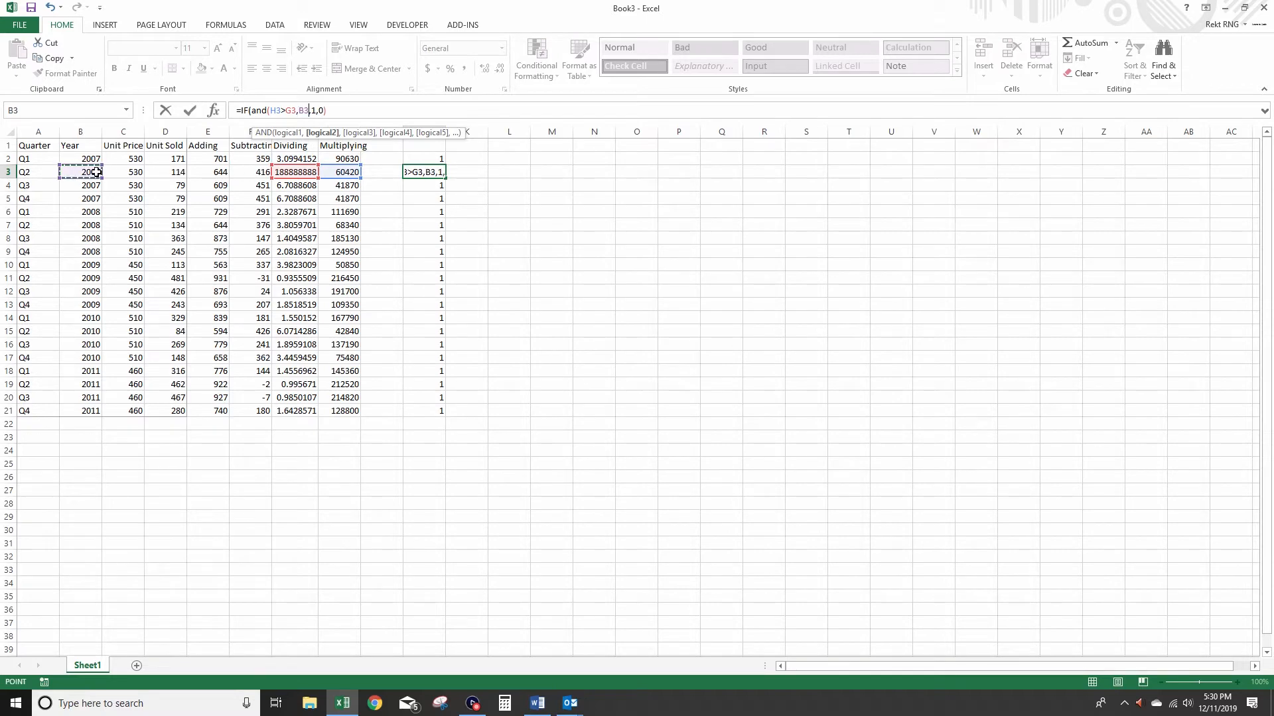
text(="2007"))
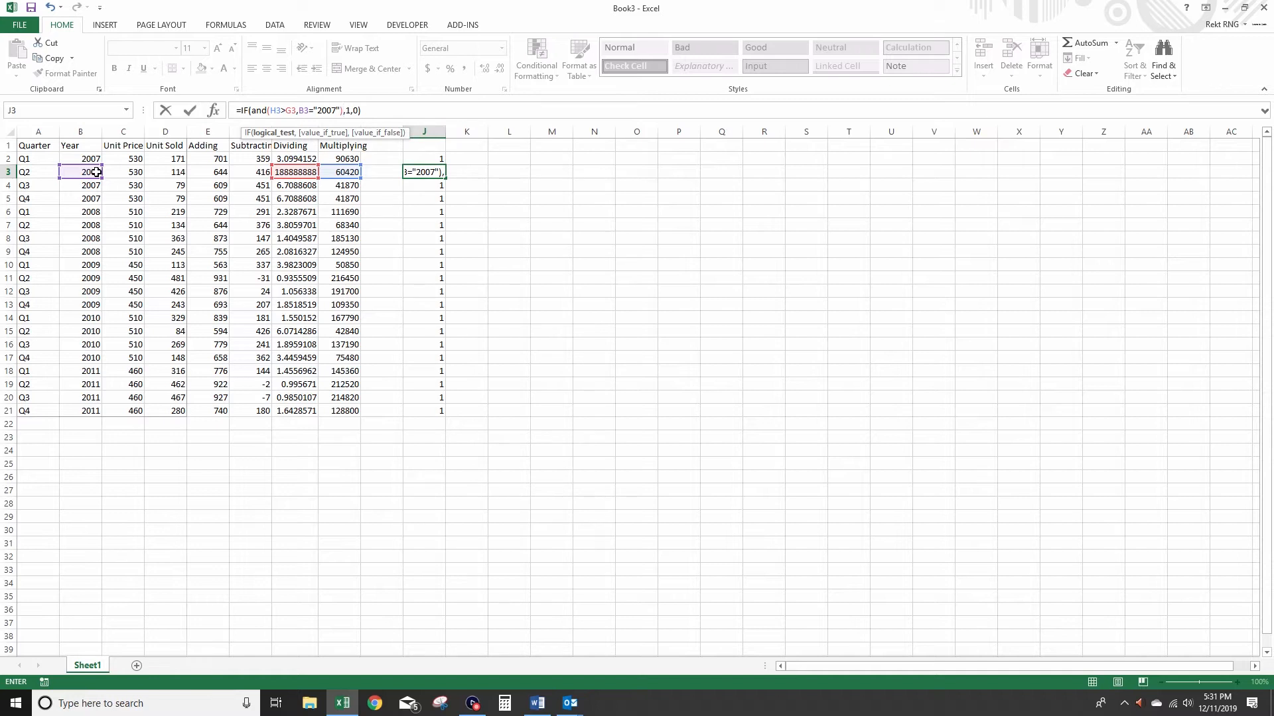
Review and commit the formula =IF(AND(H3>G3,B3="2007"),1,0) in J3, and fill it up to J2
click(350, 111)
click(356, 110)
key(BackSpace)
drag(271, 110, 297, 111)
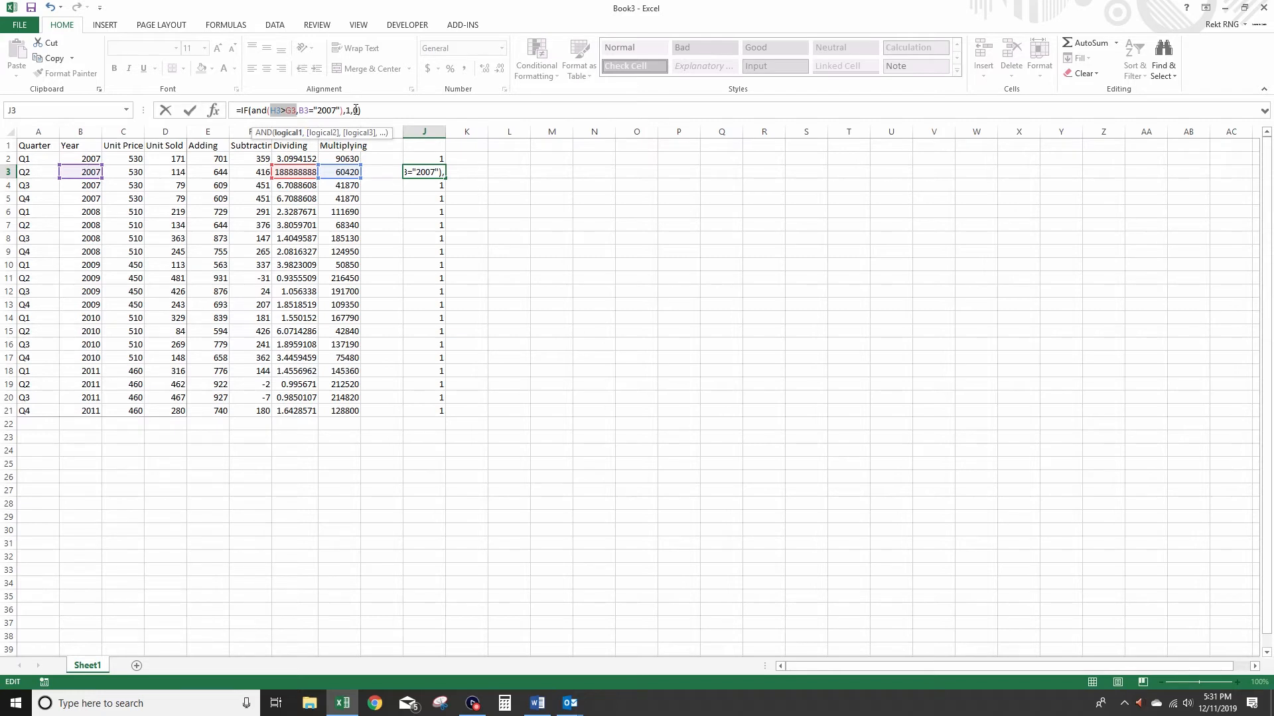
drag(339, 110, 269, 110)
click(260, 110)
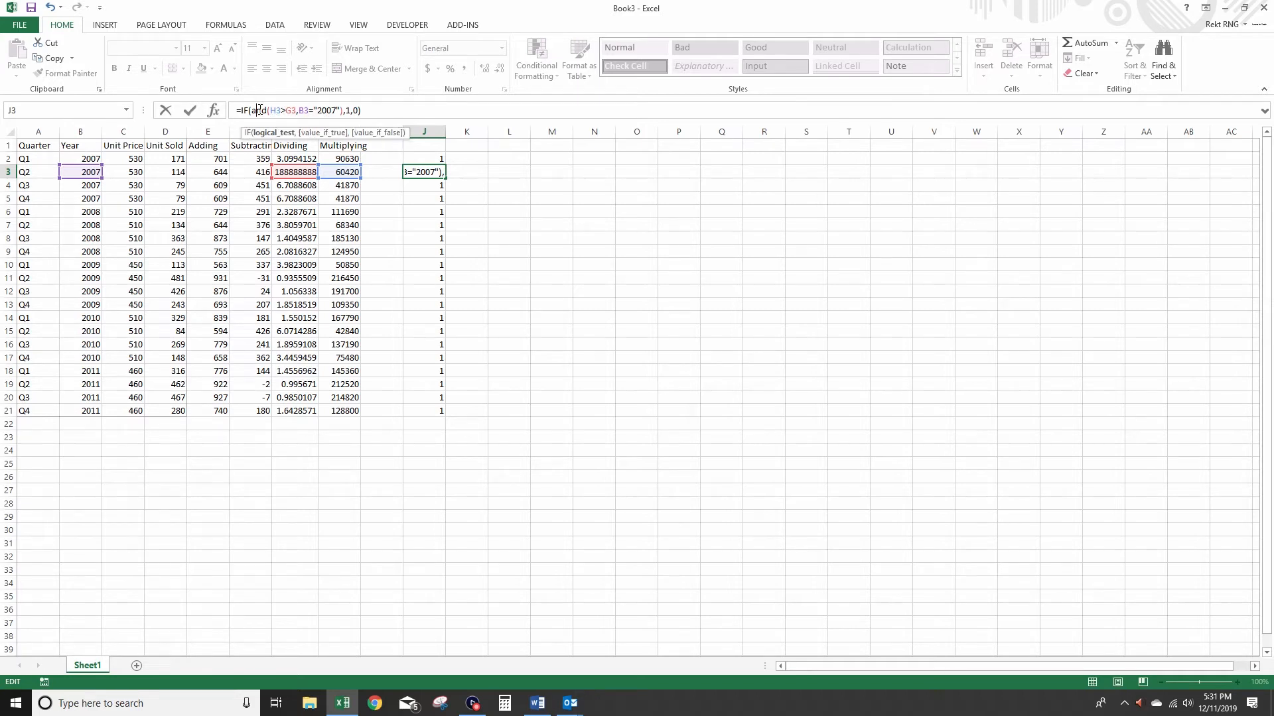
key(Return)
click(425, 172)
drag(445, 179, 441, 160)
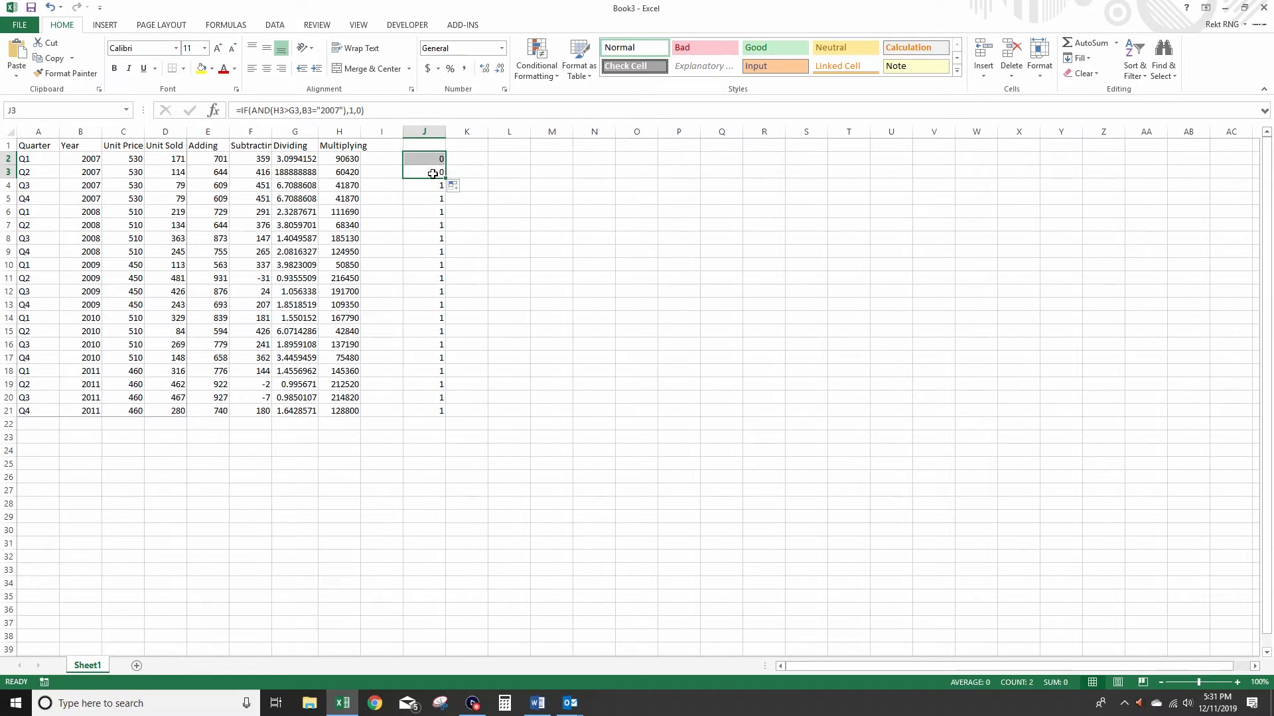
Examine cells H3, G3 and B3 and the IF(AND) formulas in J3 and J2 to check why they evaluate as they do
click(355, 174)
click(290, 173)
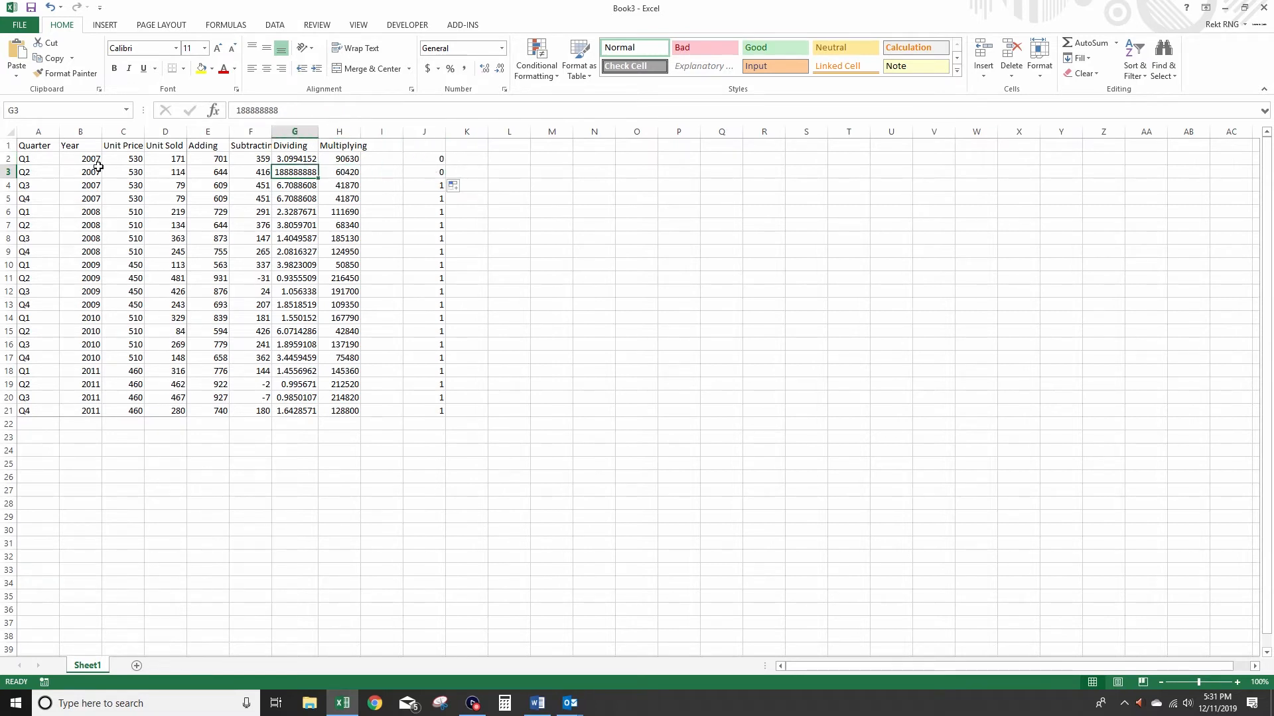
click(77, 175)
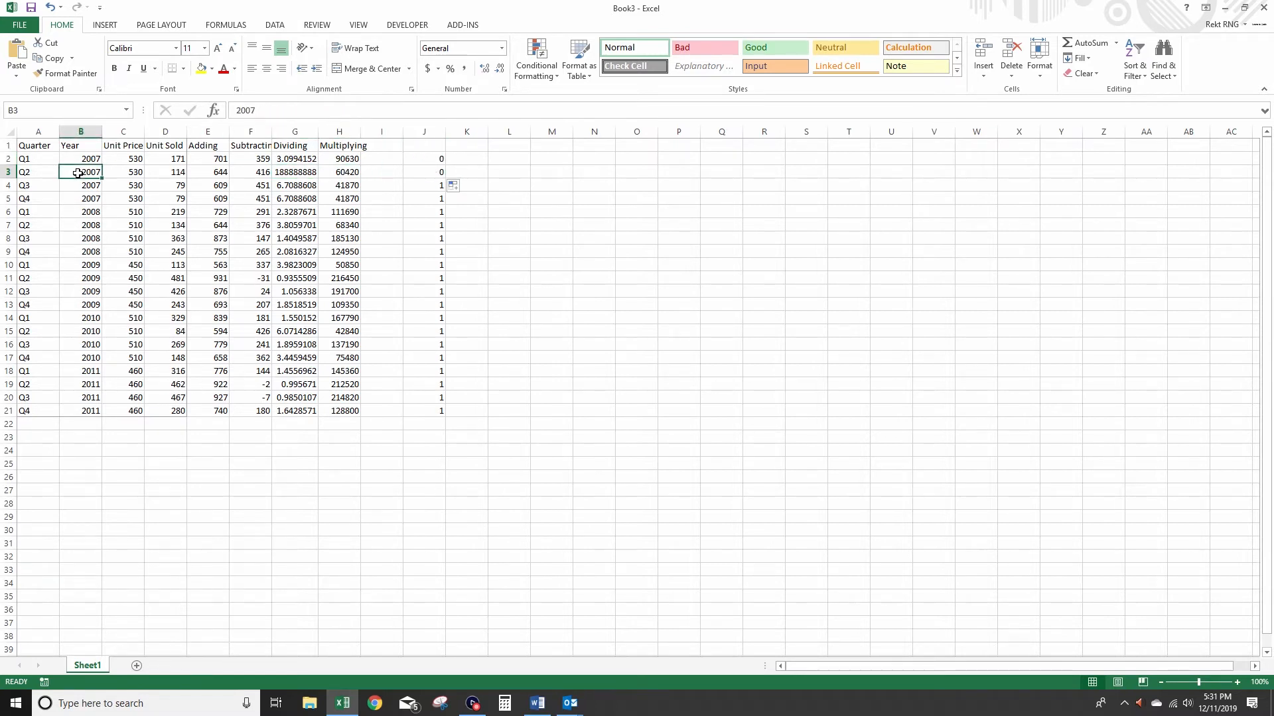
double_click(416, 172)
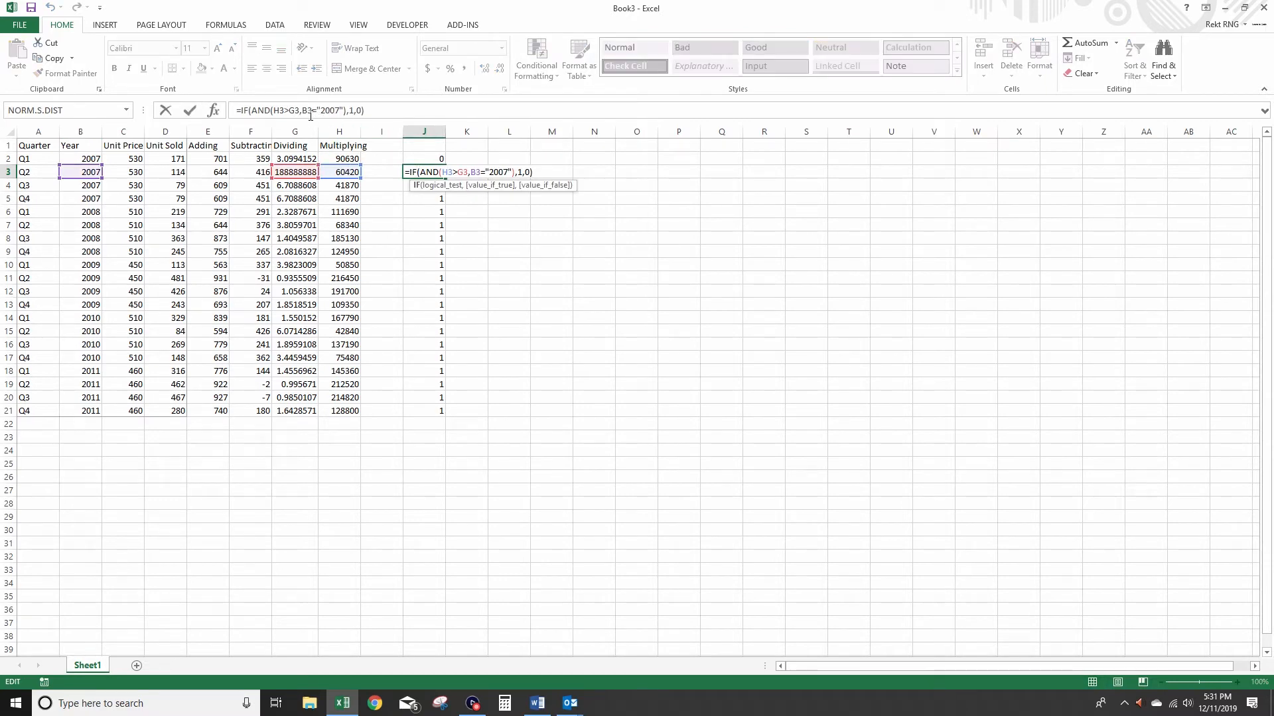
drag(303, 110, 340, 110)
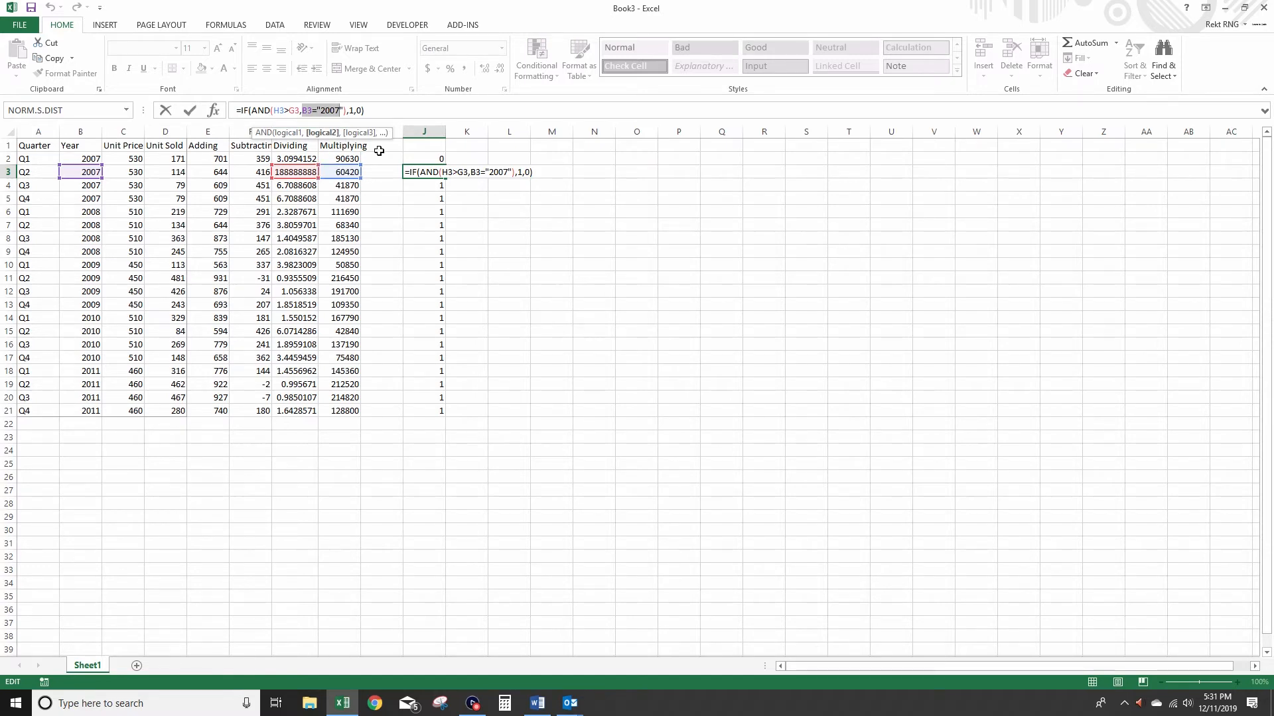
key(ctrl+Return)
double_click(305, 172)
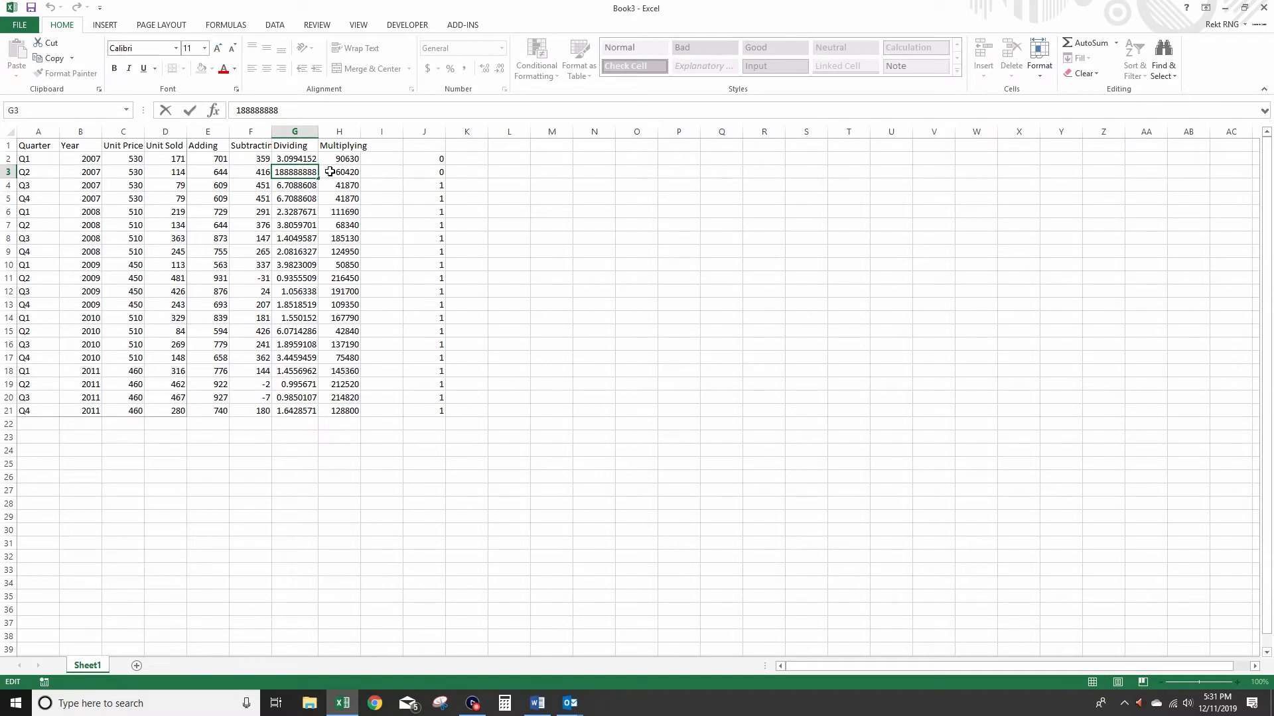
click(420, 157)
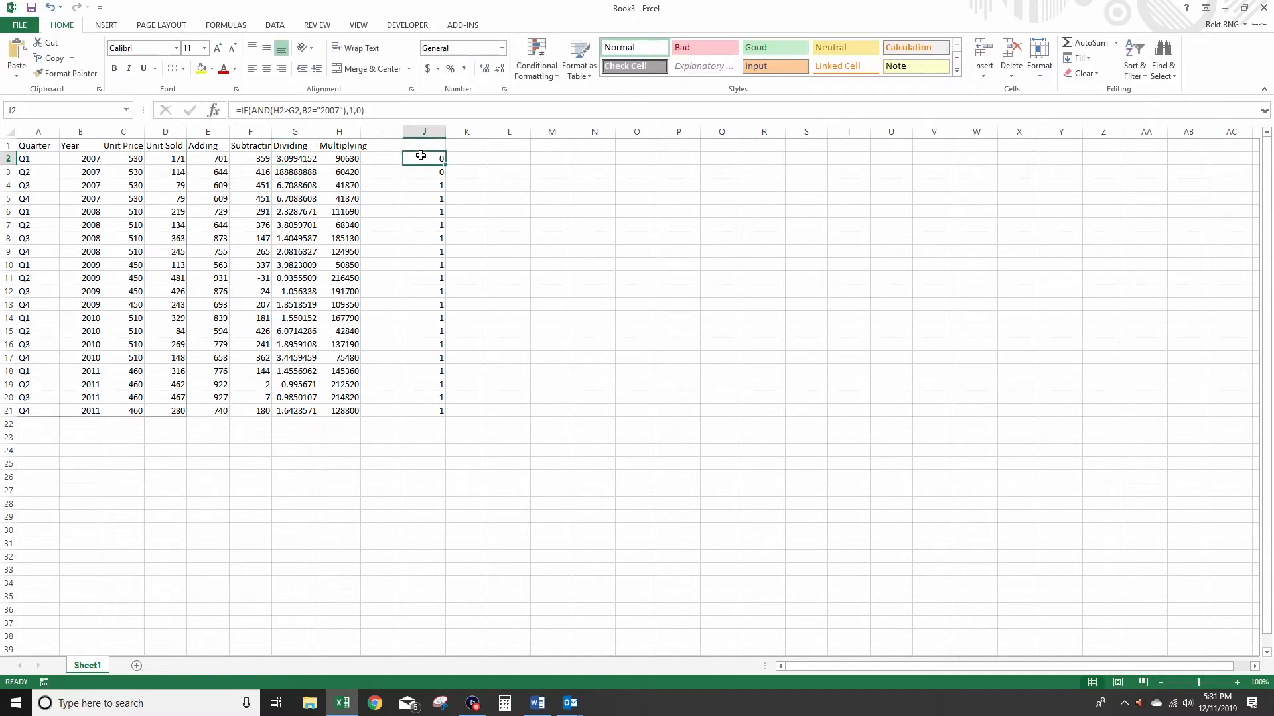
double_click(422, 159)
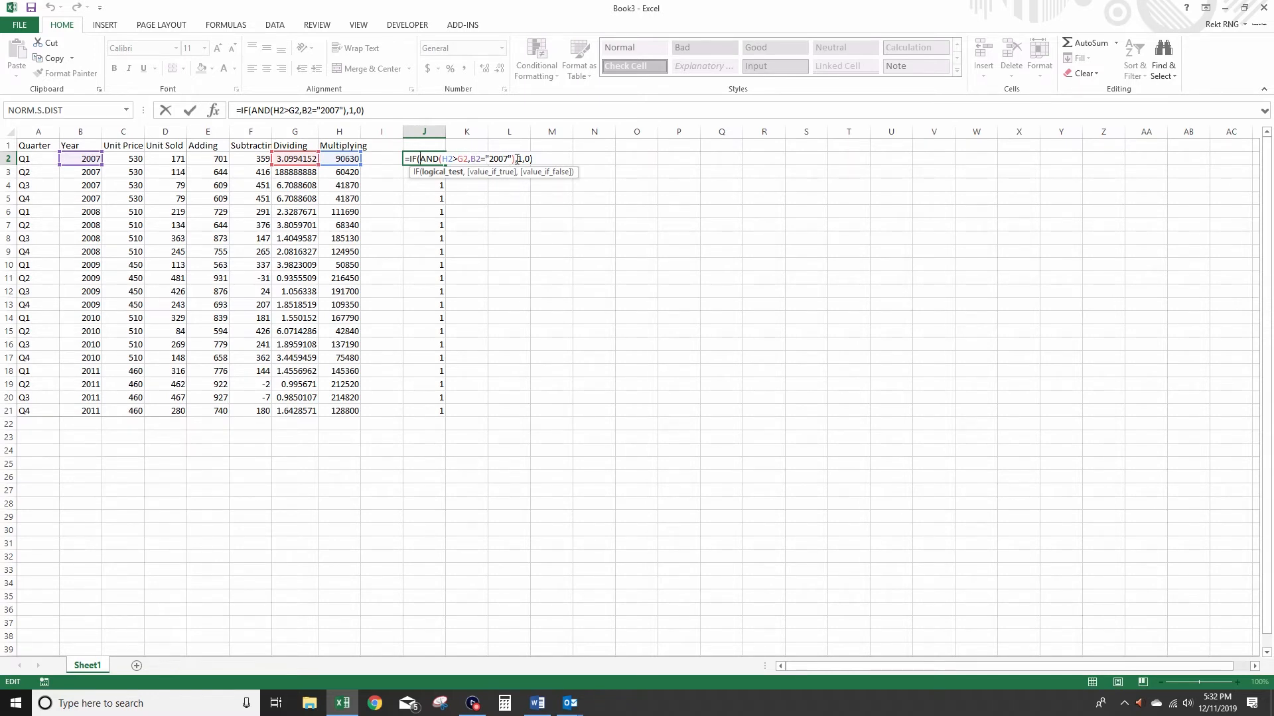
key(ctrl+Return)
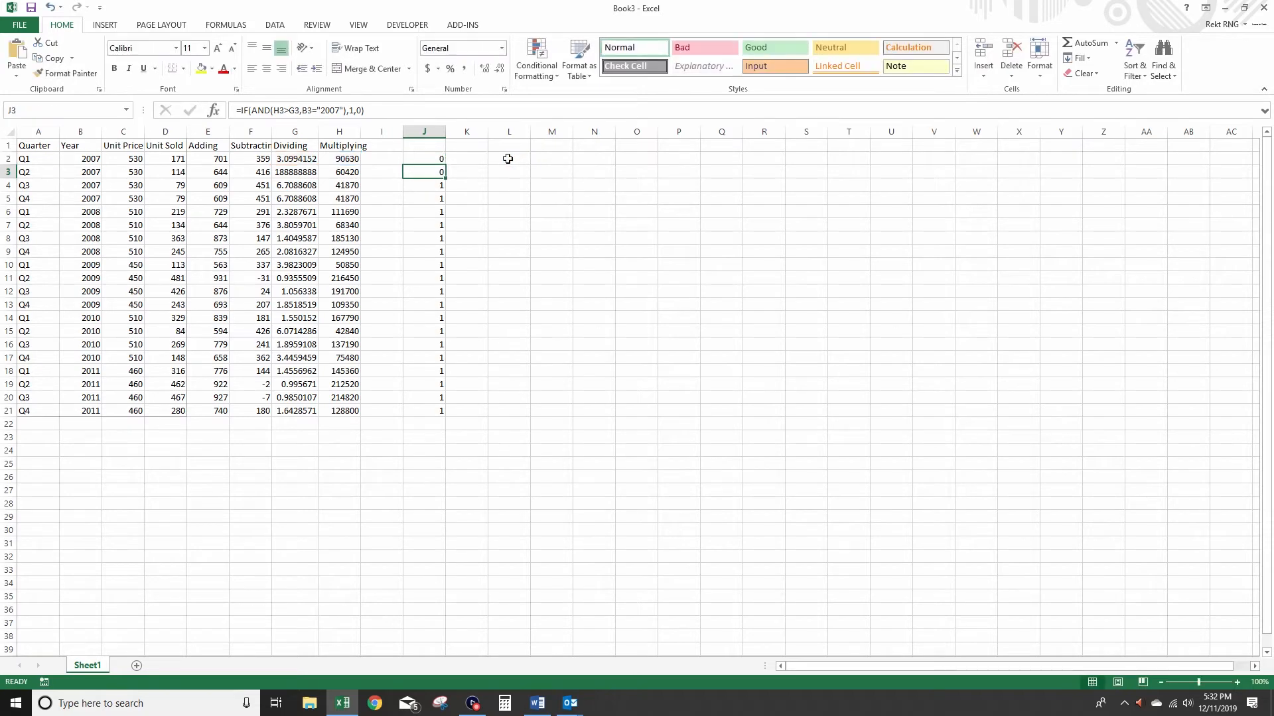
Remove the quotation marks around 2007 in J2's formula so it reads =IF(AND(H2>G2,B2=2007),1,0)
double_click(425, 158)
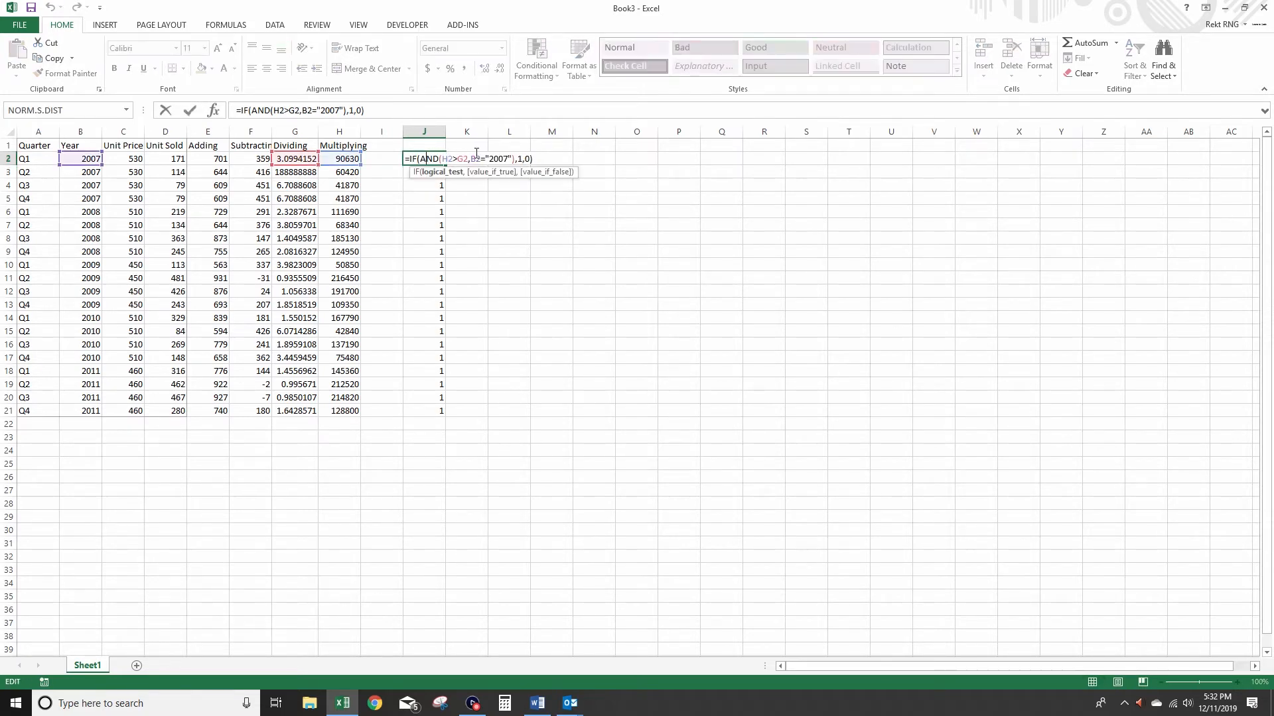
click(516, 159)
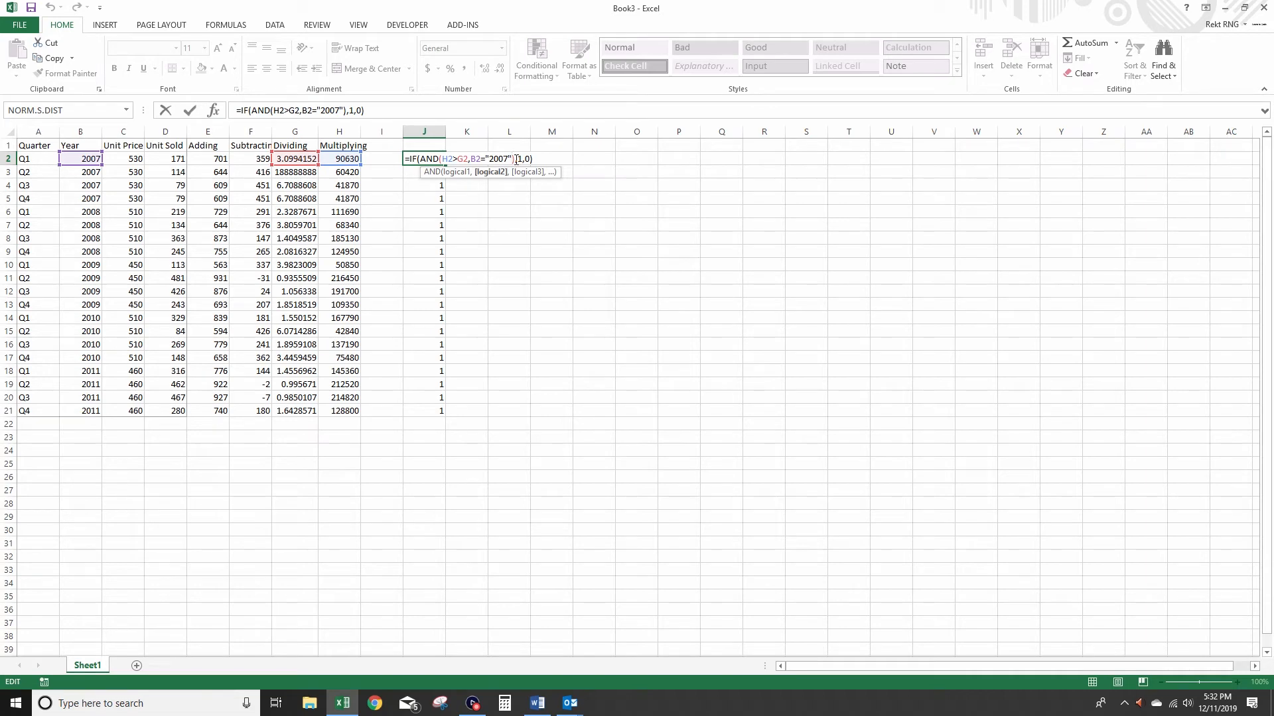
key(BackSpace)
key(BackSpace)
key(Return)
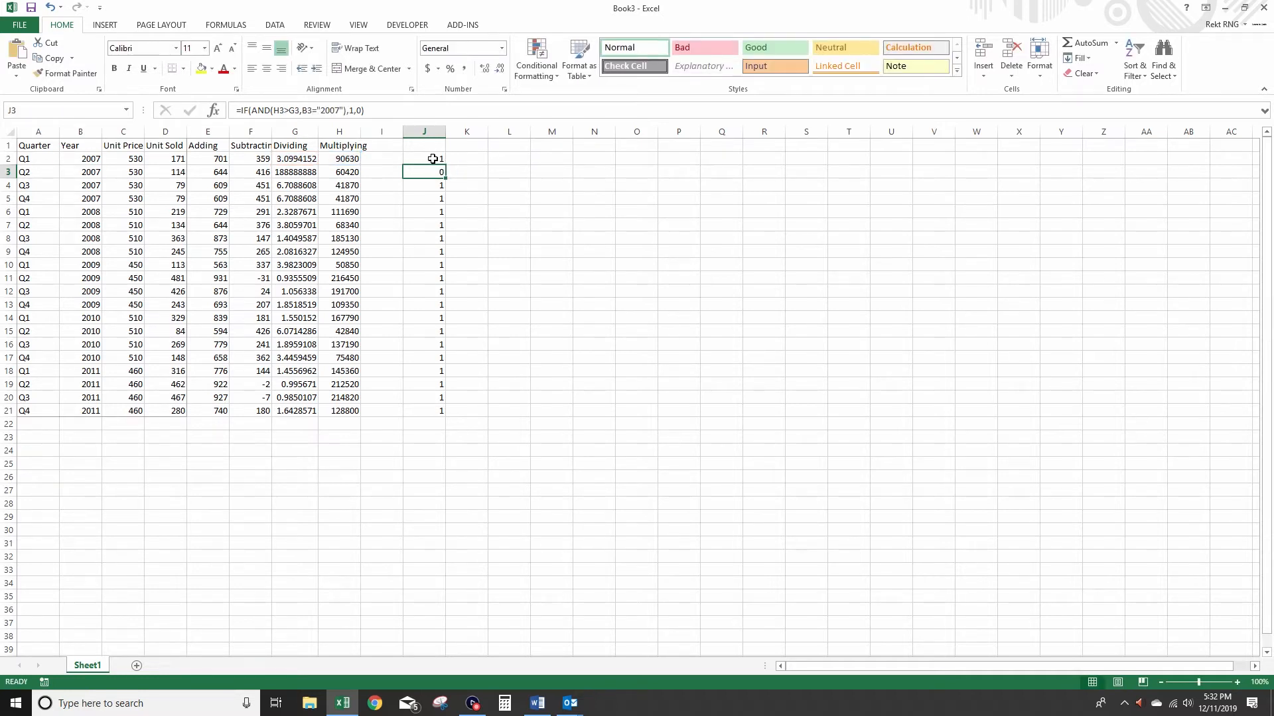
Try formatting the year in B2 as Text and re-evaluating J2's formula, and undo the format change
click(93, 159)
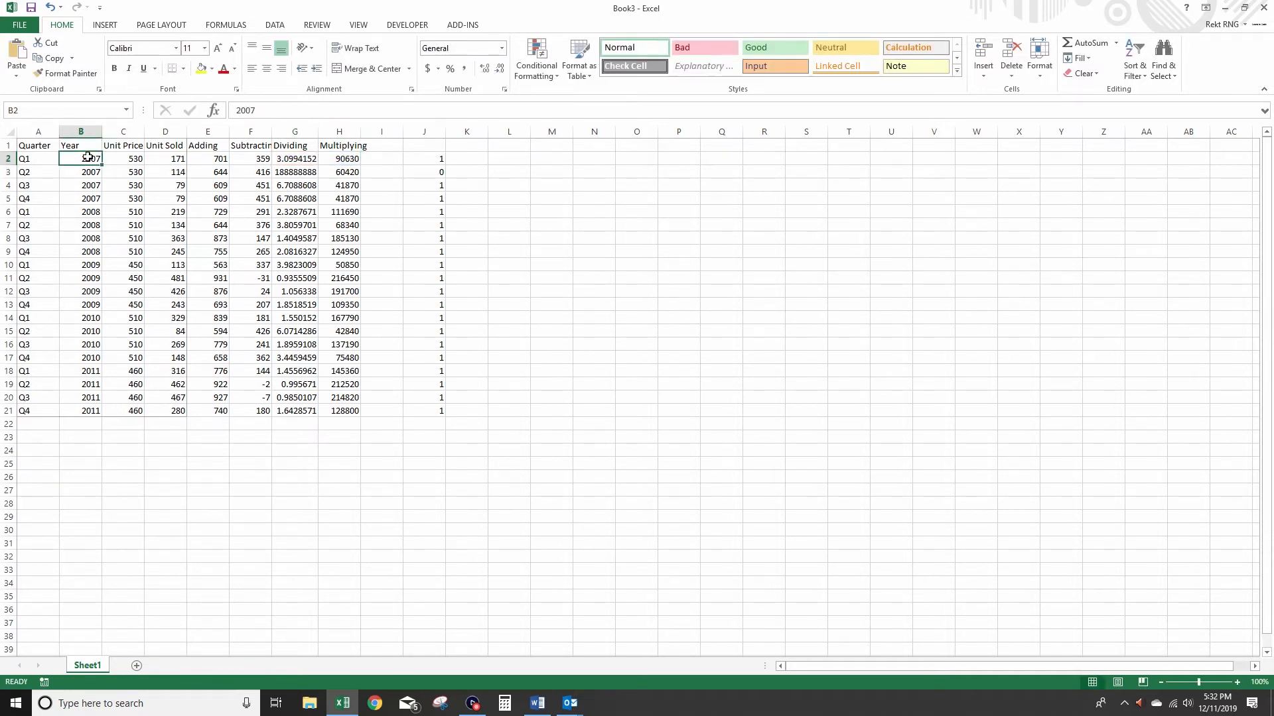
click(503, 49)
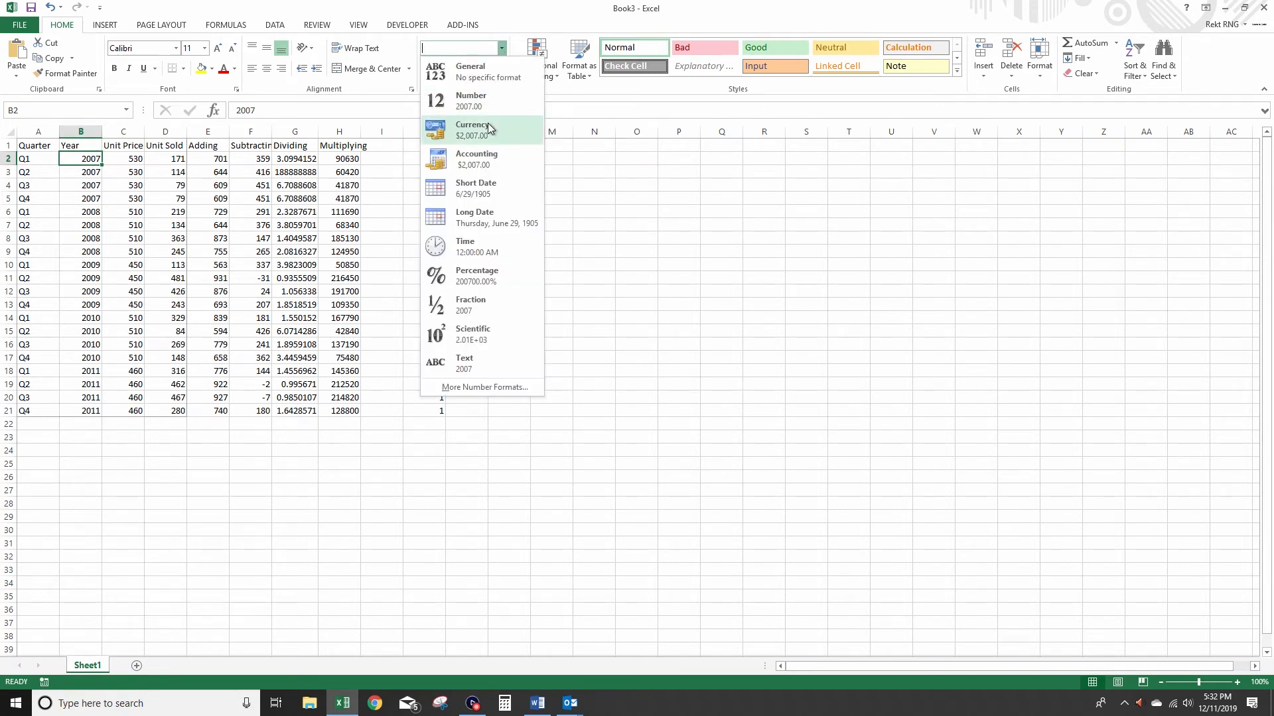
click(485, 361)
click(432, 158)
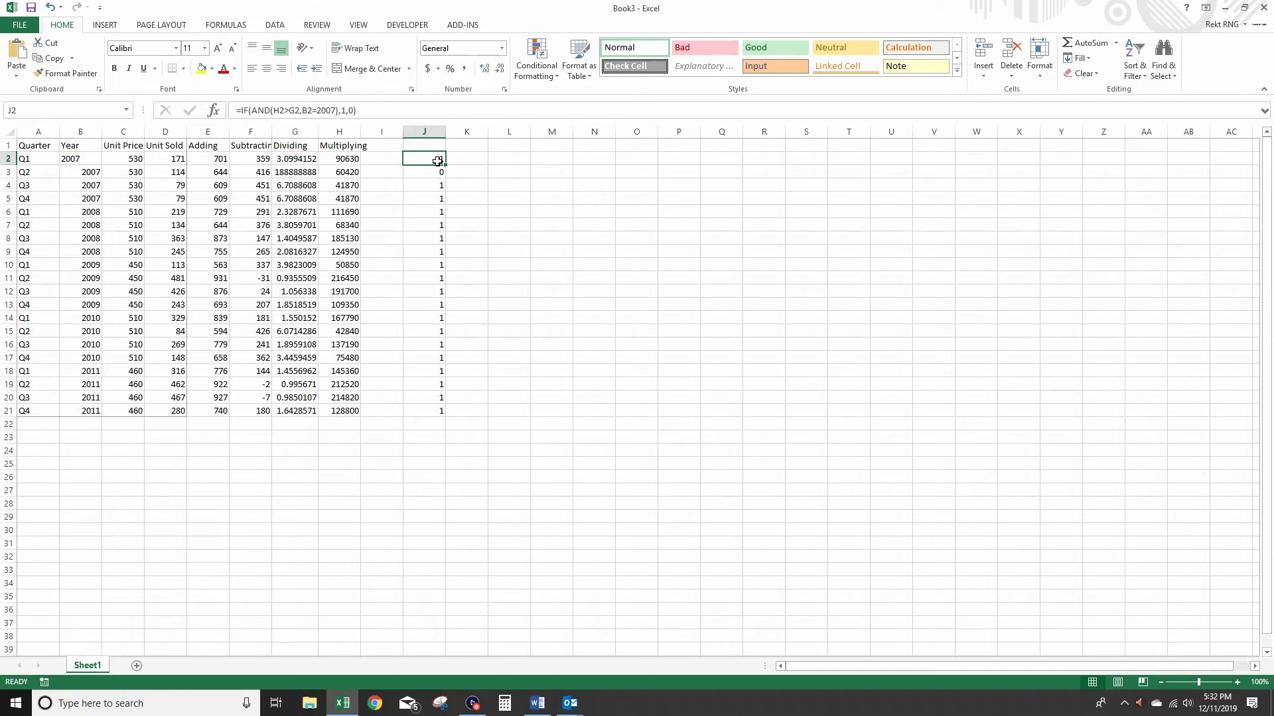
double_click(437, 160)
key(Return)
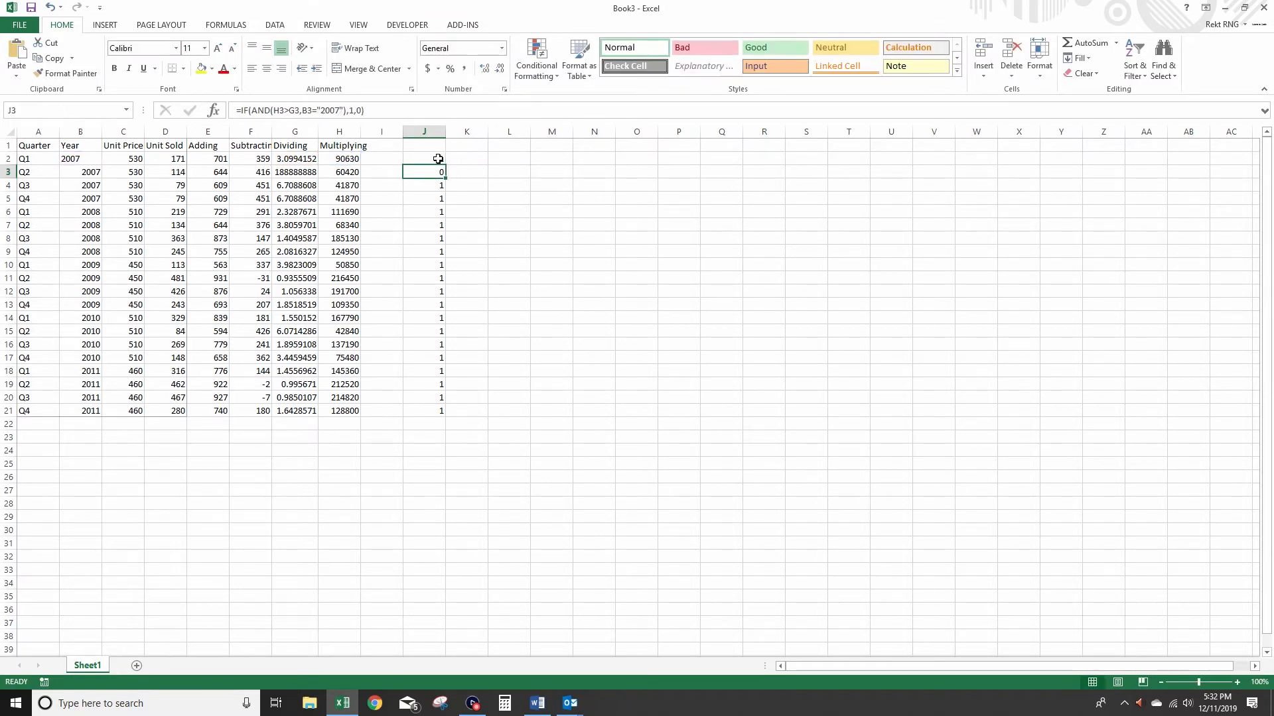
double_click(437, 160)
key(Return)
key(ctrl+z)
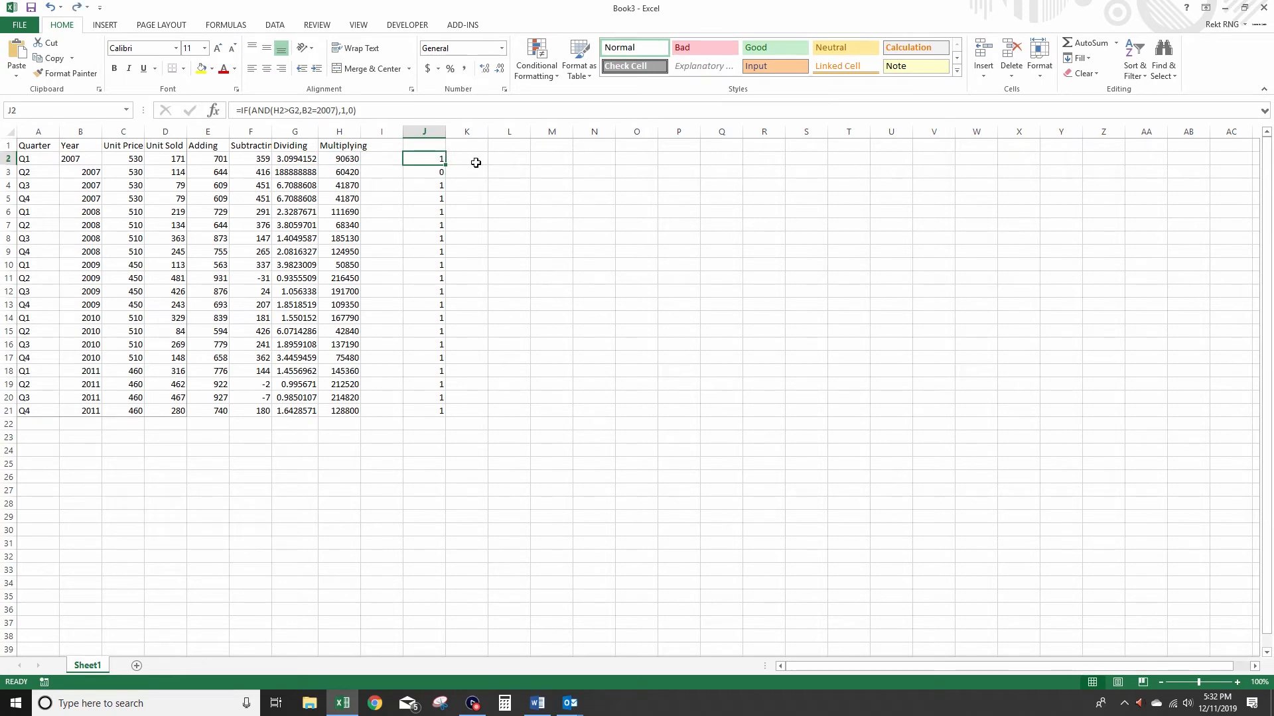
key(ctrl+z)
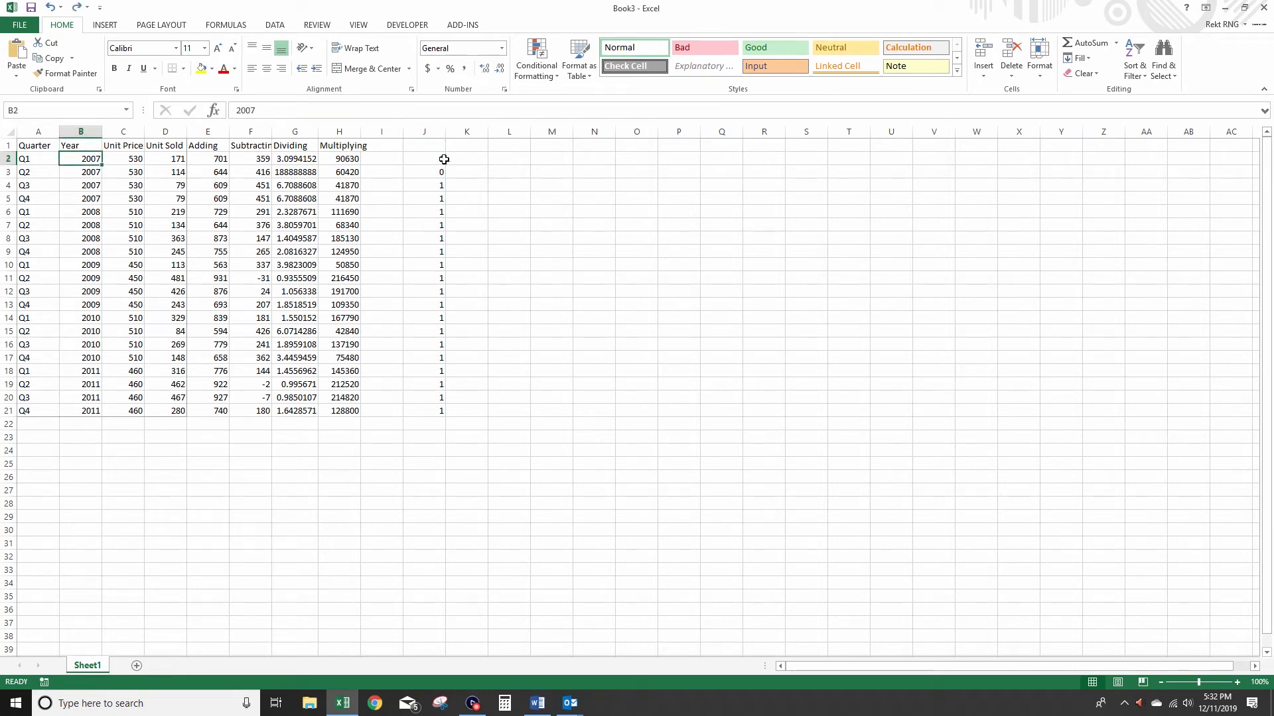
Replace AND with OR in J2's formula so it reads =IF(OR(H2>G2,B2=2007),1,0), reviewing its arguments before committing
click(441, 159)
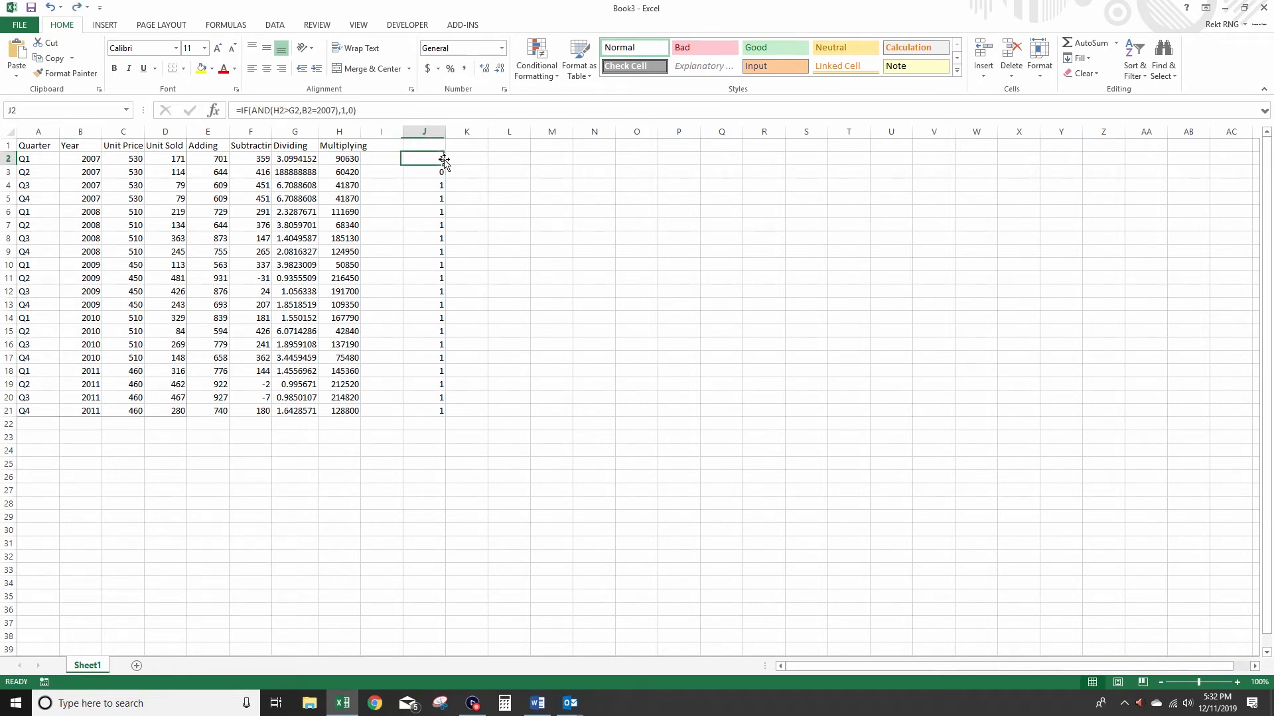
double_click(267, 111)
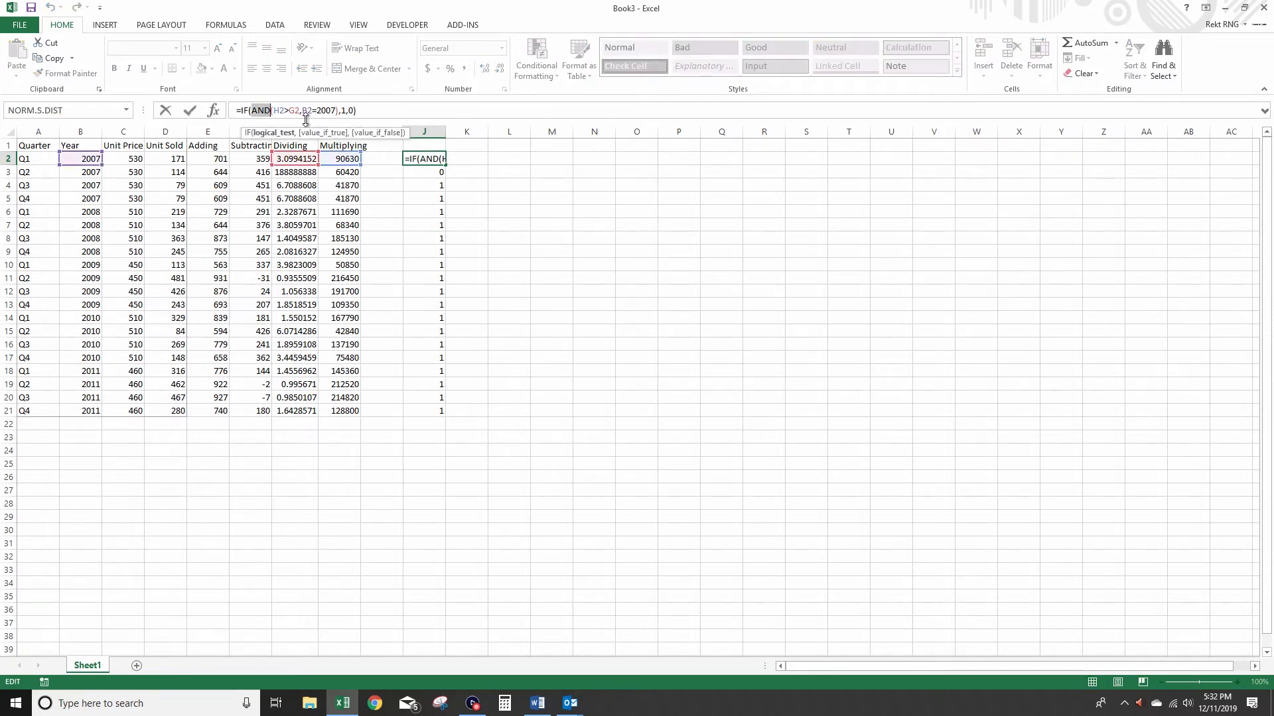
text(or)
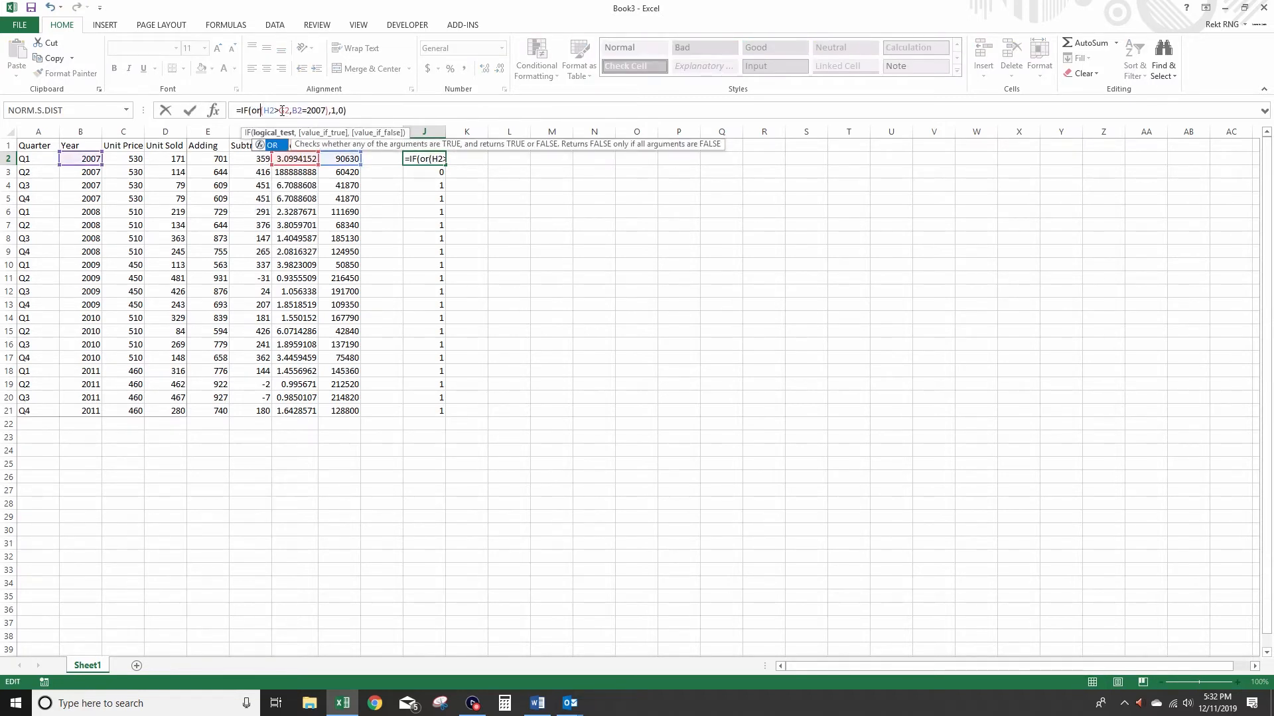
click(282, 111)
drag(328, 110, 266, 109)
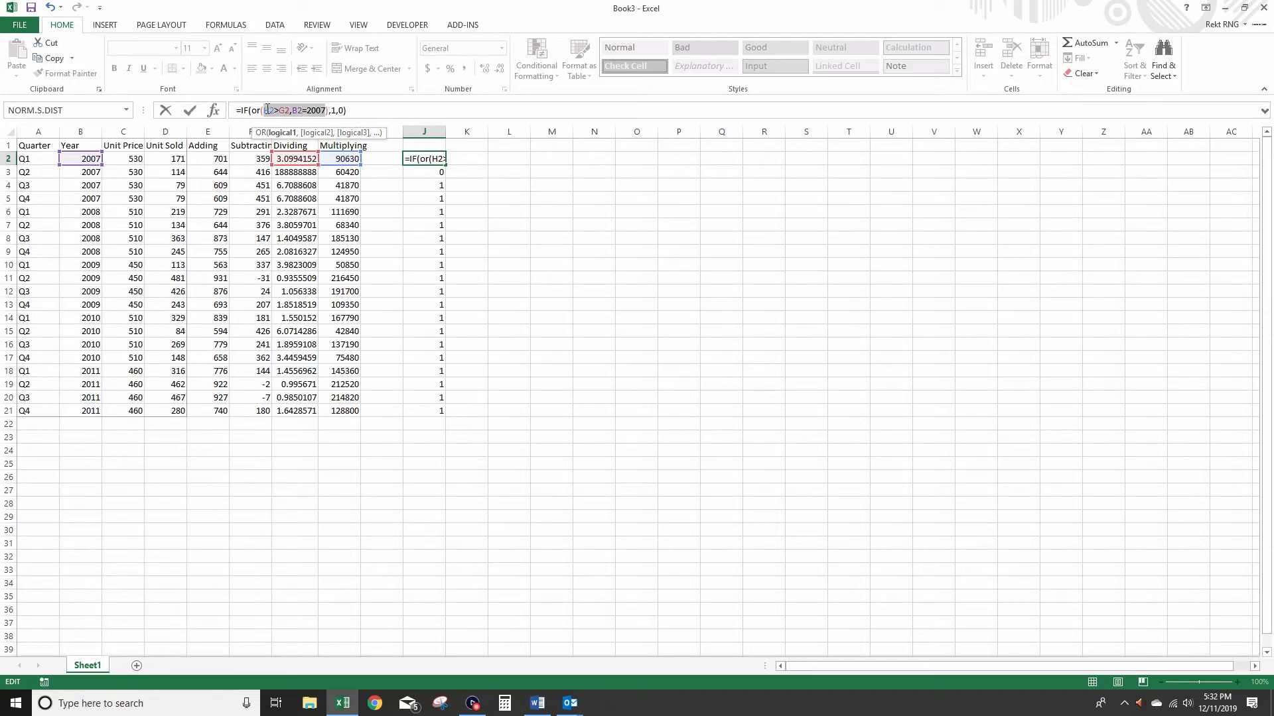
click(333, 111)
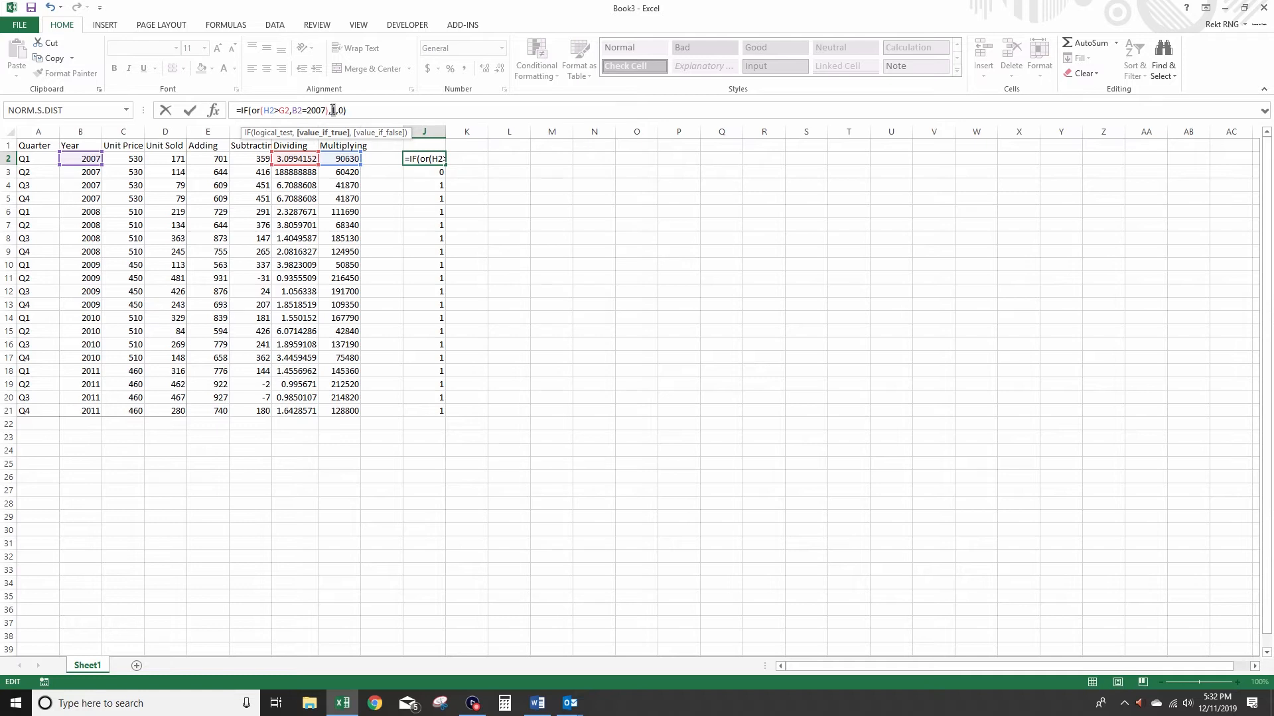
mouse_move(329, 110)
mouse_down()
mouse_move(270, 111)
mouse_move(345, 111)
mouse_up()
key(Return)
Try nesting another IF( as the value-if-true argument in J2's OR formula, and remove it again
click(422, 160)
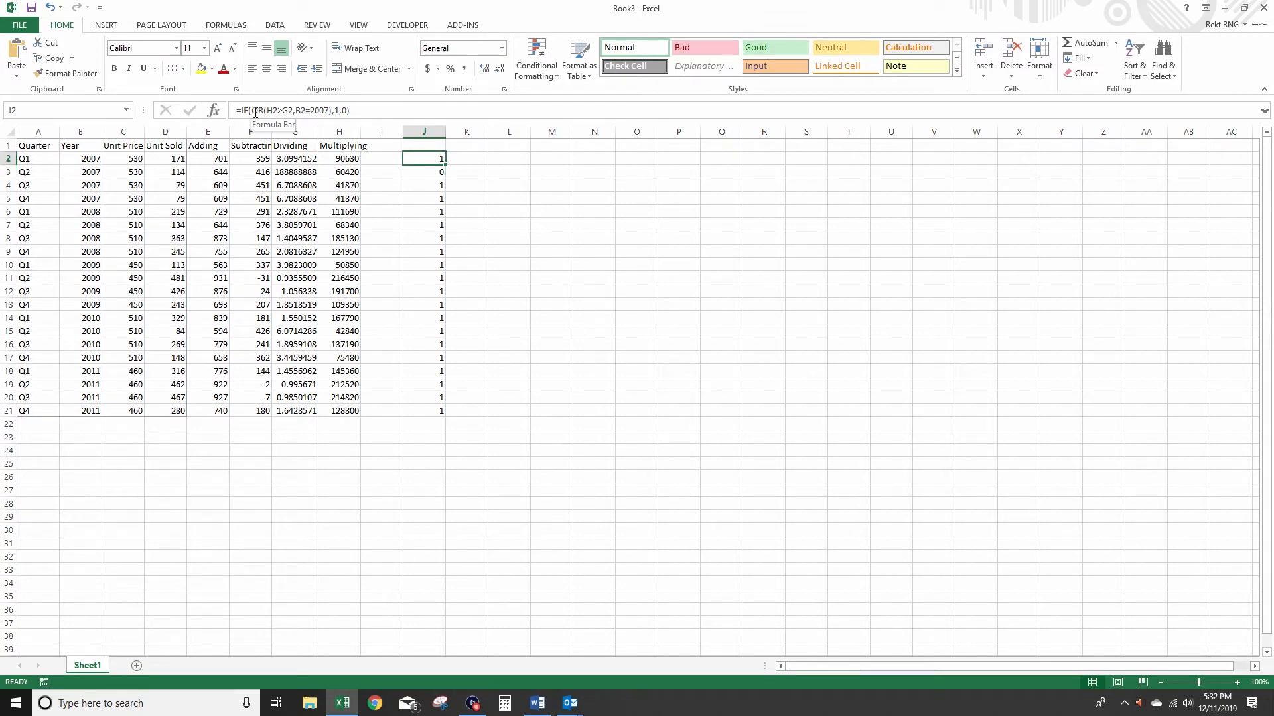
drag(241, 111, 319, 106)
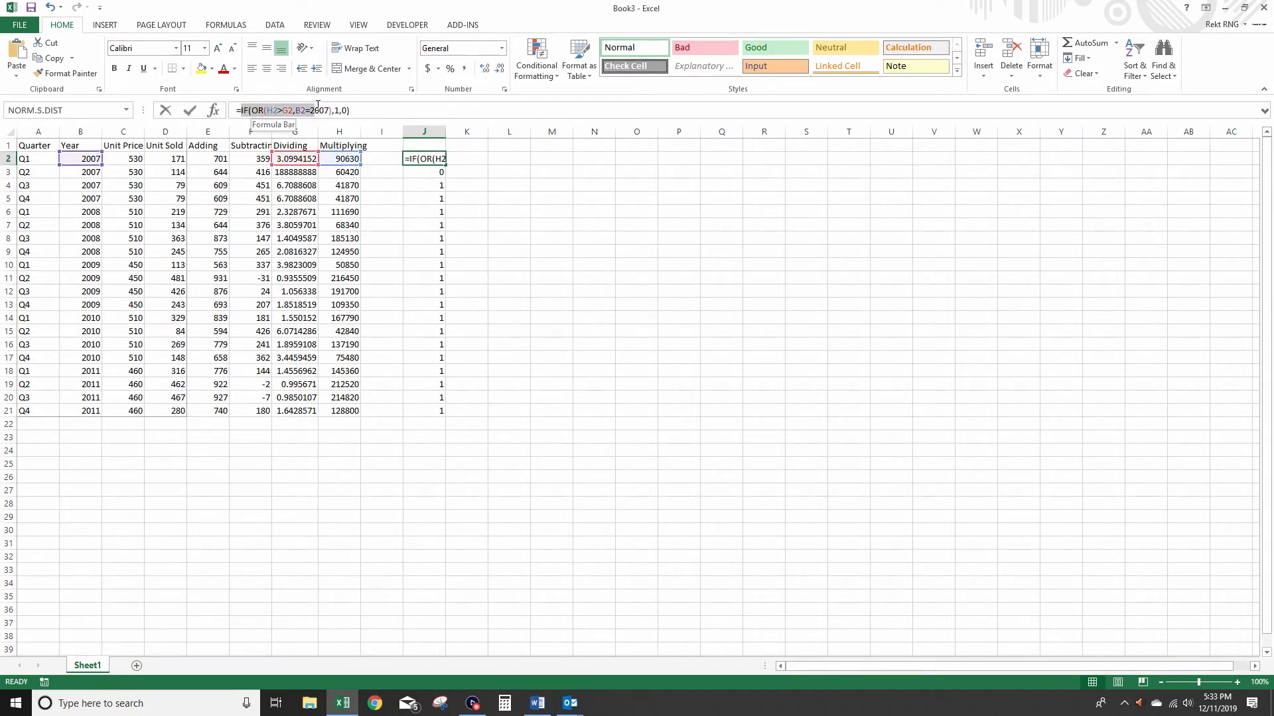
click(338, 111)
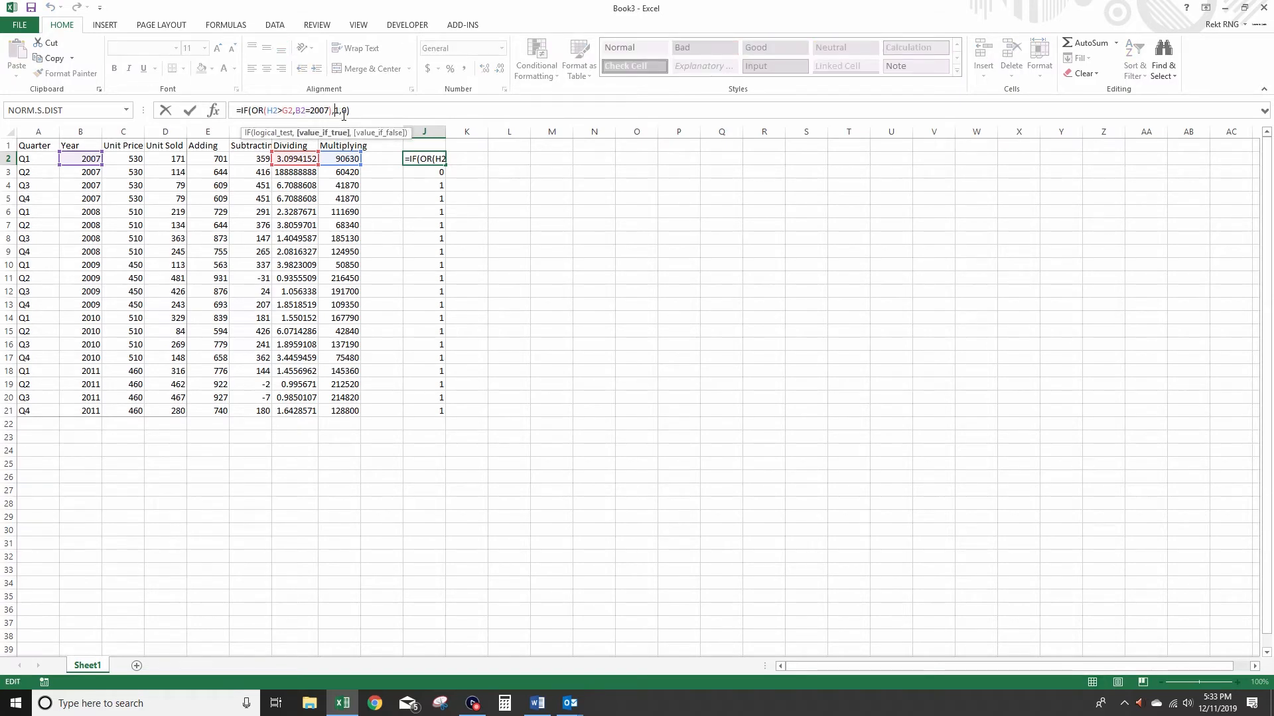
text(if()
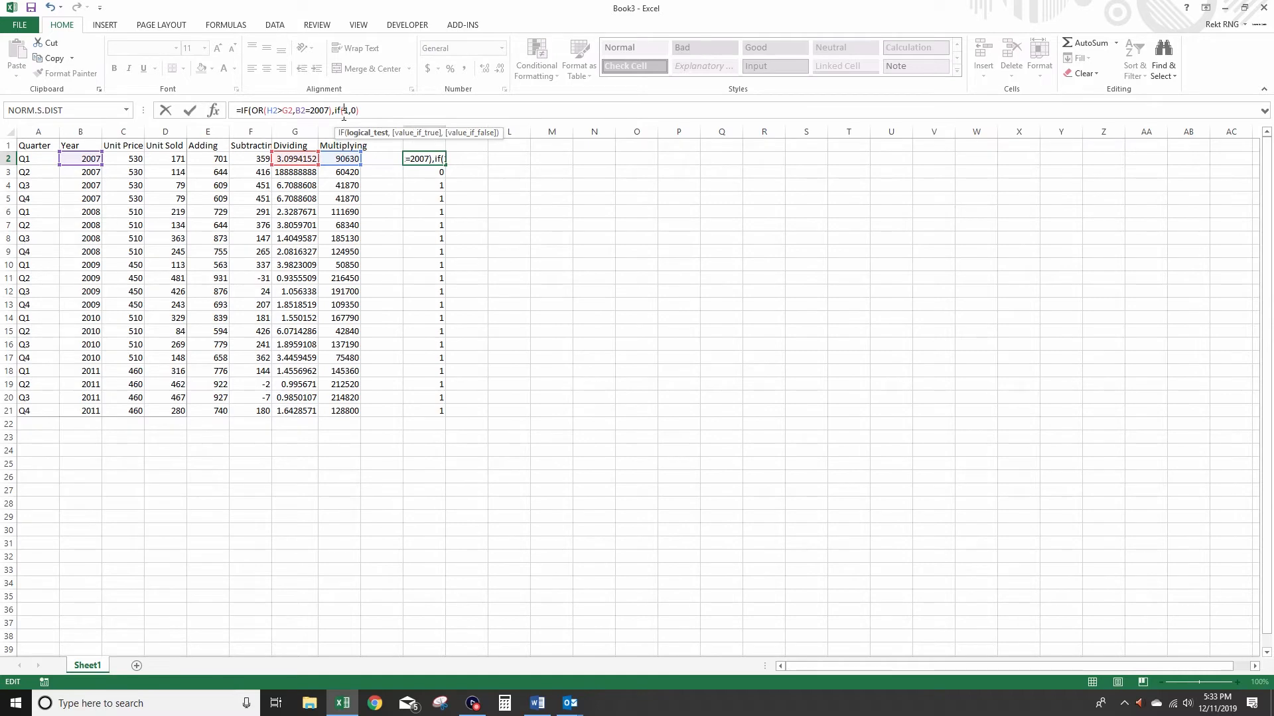
key(BackSpace)
key(BackSpace)
key(BackSpace)
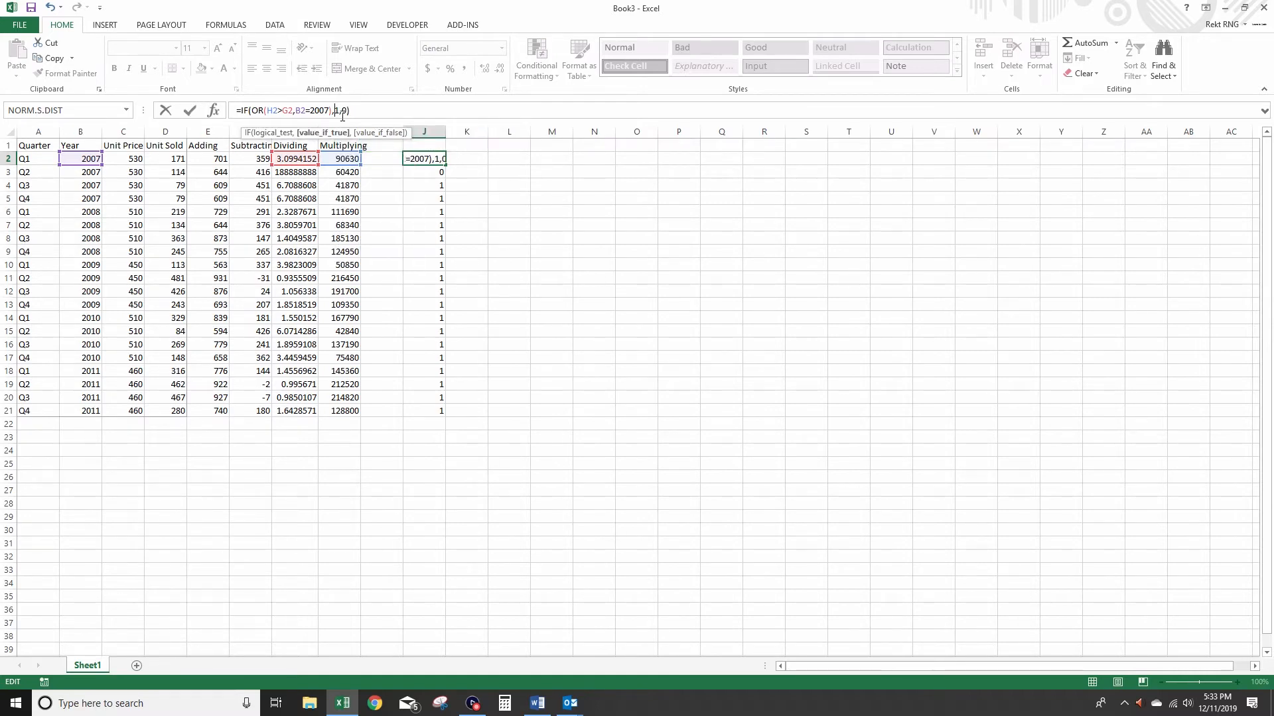
Delete J2's formula, check the Topics document in Word for the next functions, and clear the remaining IF formulas from column J
drag(355, 114, 237, 111)
key(Delete)
key(Return)
click(538, 703)
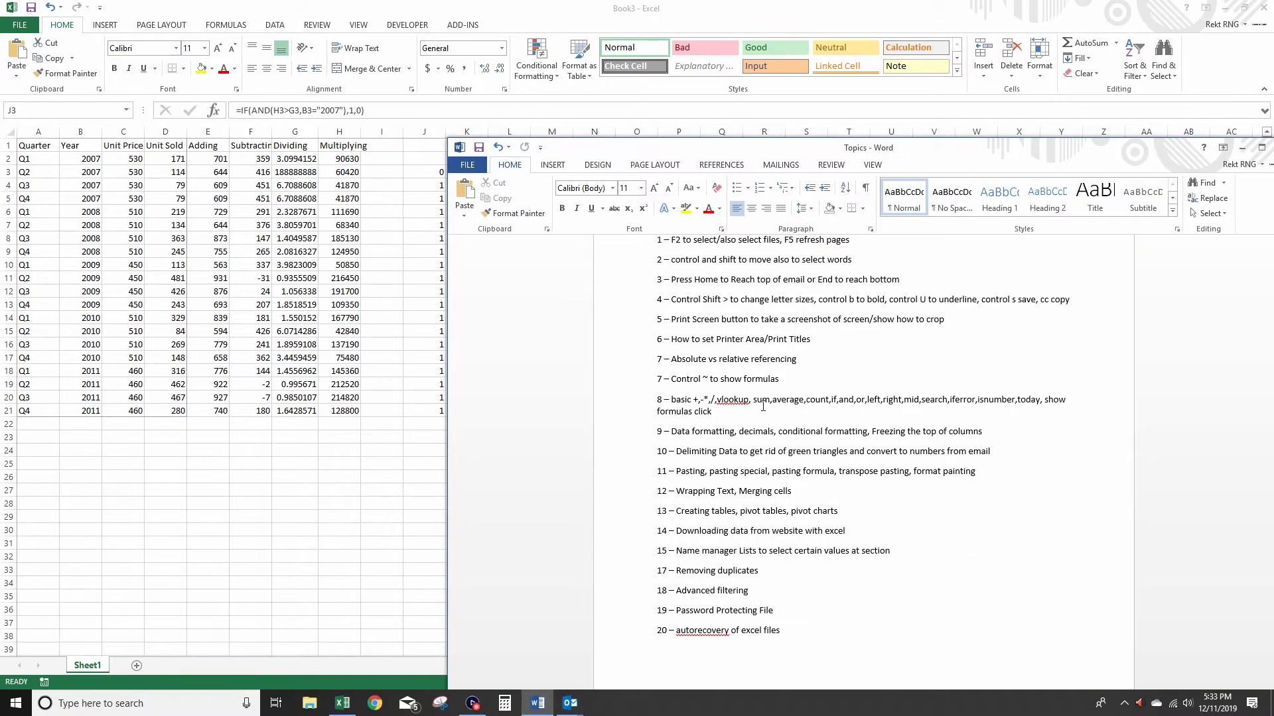
key(alt+Tab)
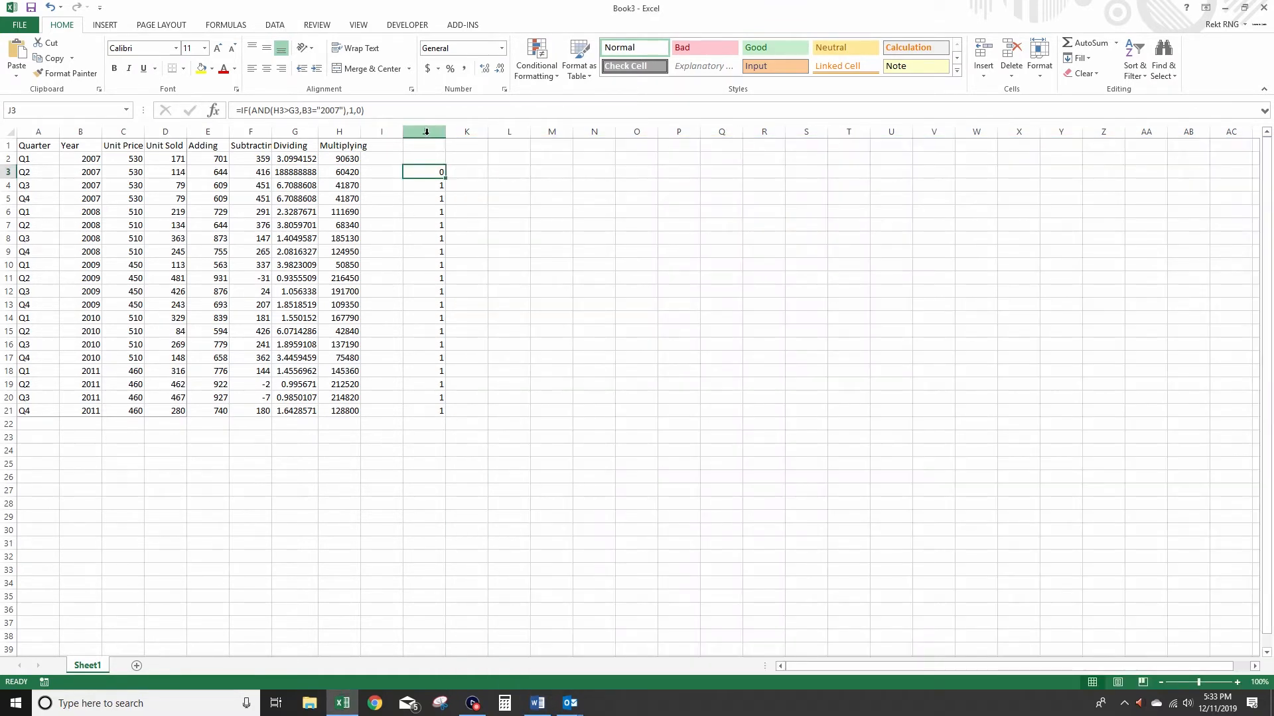
click(425, 130)
Enter a LEFT formula in J2 that extracts the first character of C2: =LEFT(C2,1)
key(Down)
text(=)
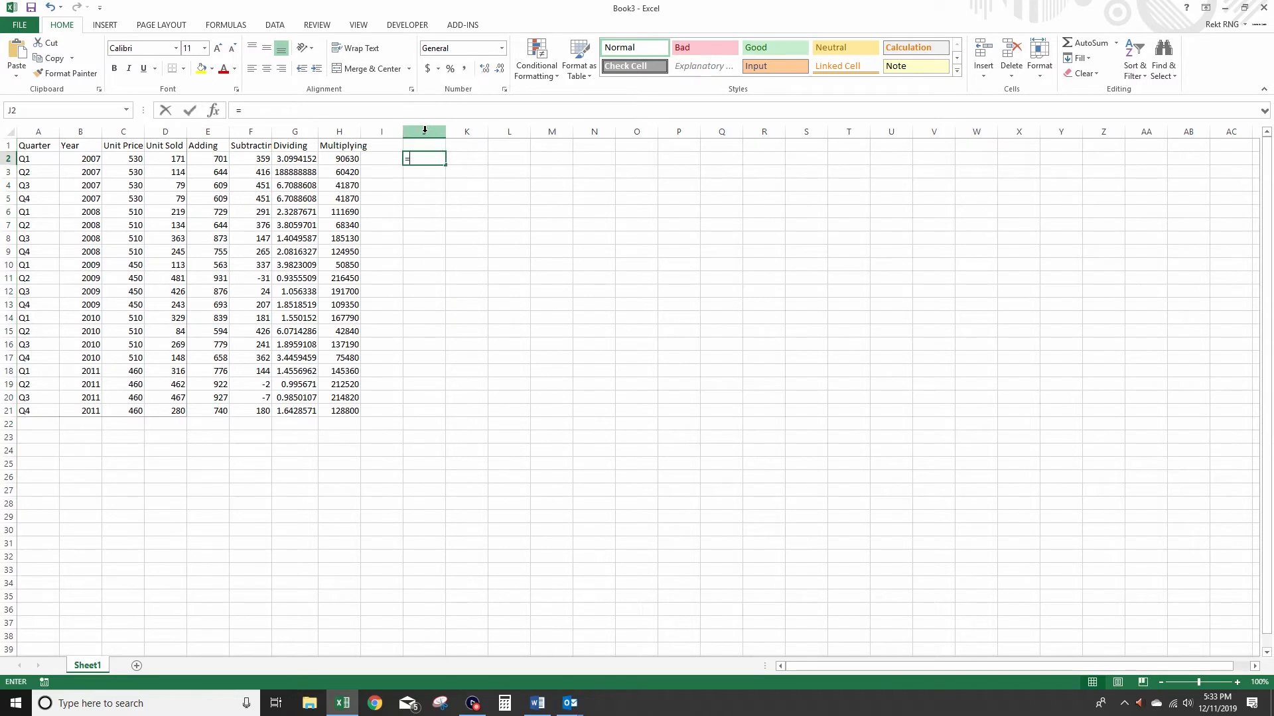
text(left()
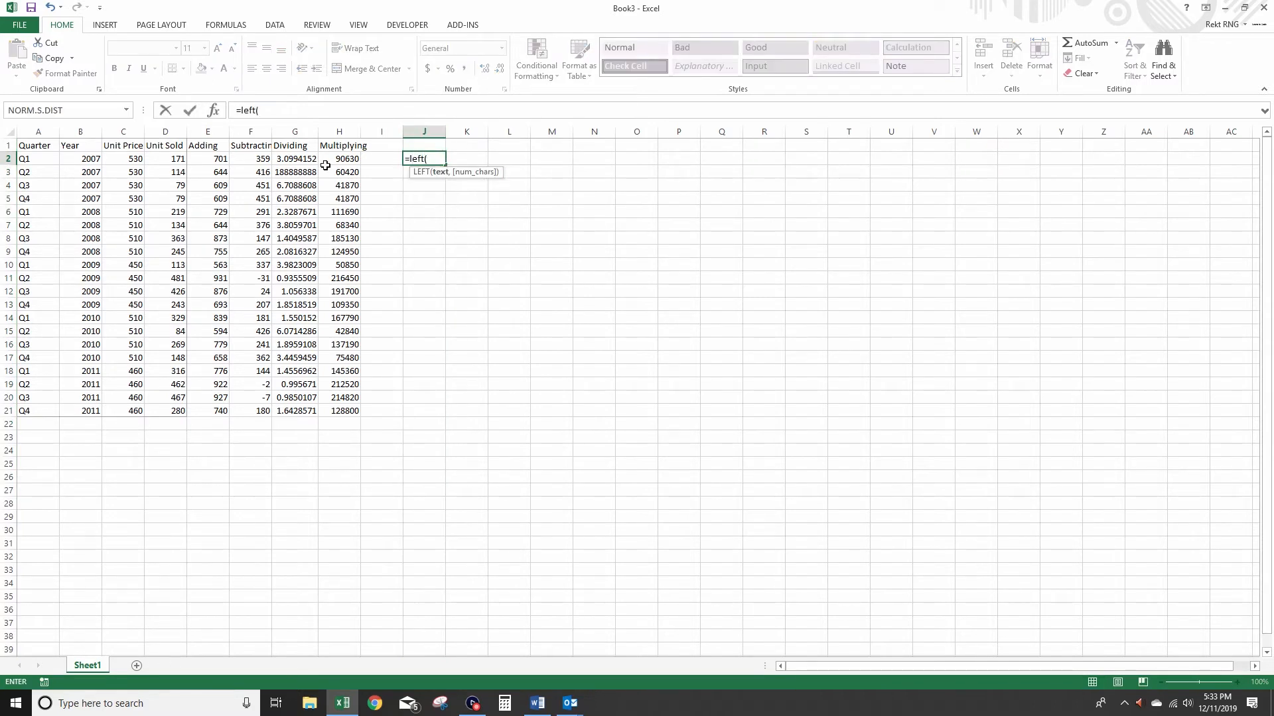
click(138, 158)
text(,1)
key(BackSpace)
key(BackSpace)
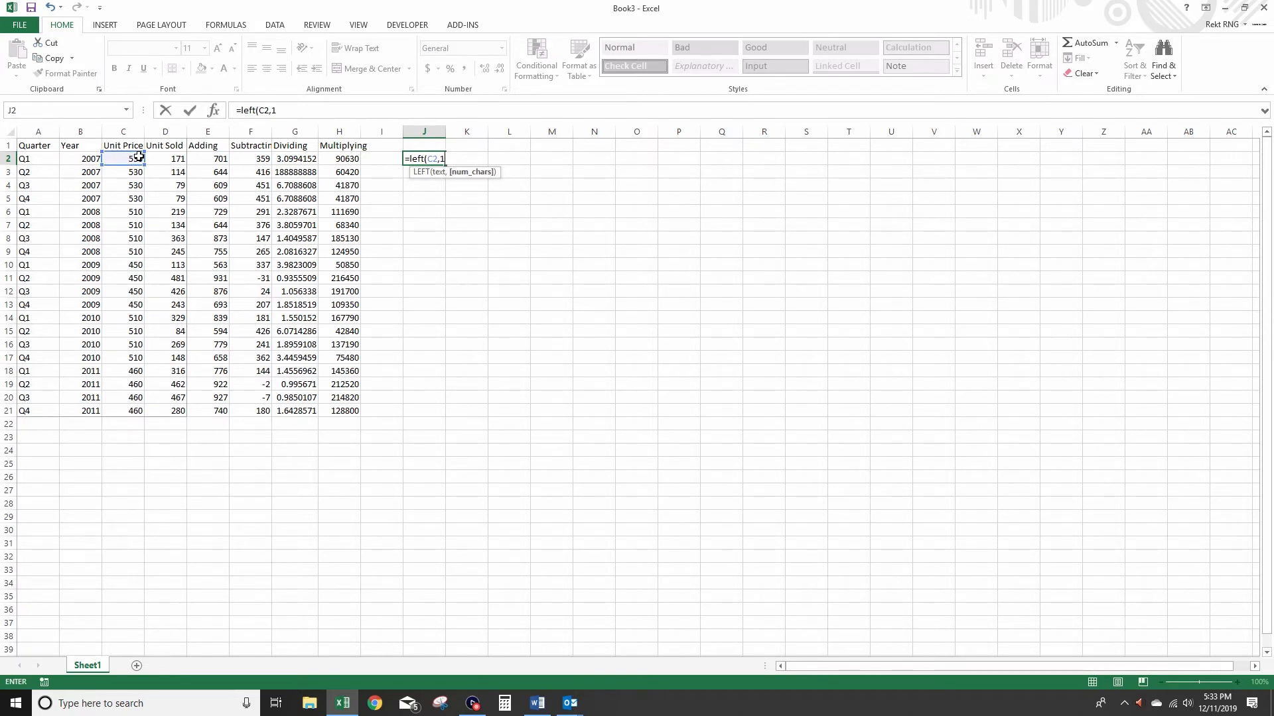
key(Return)
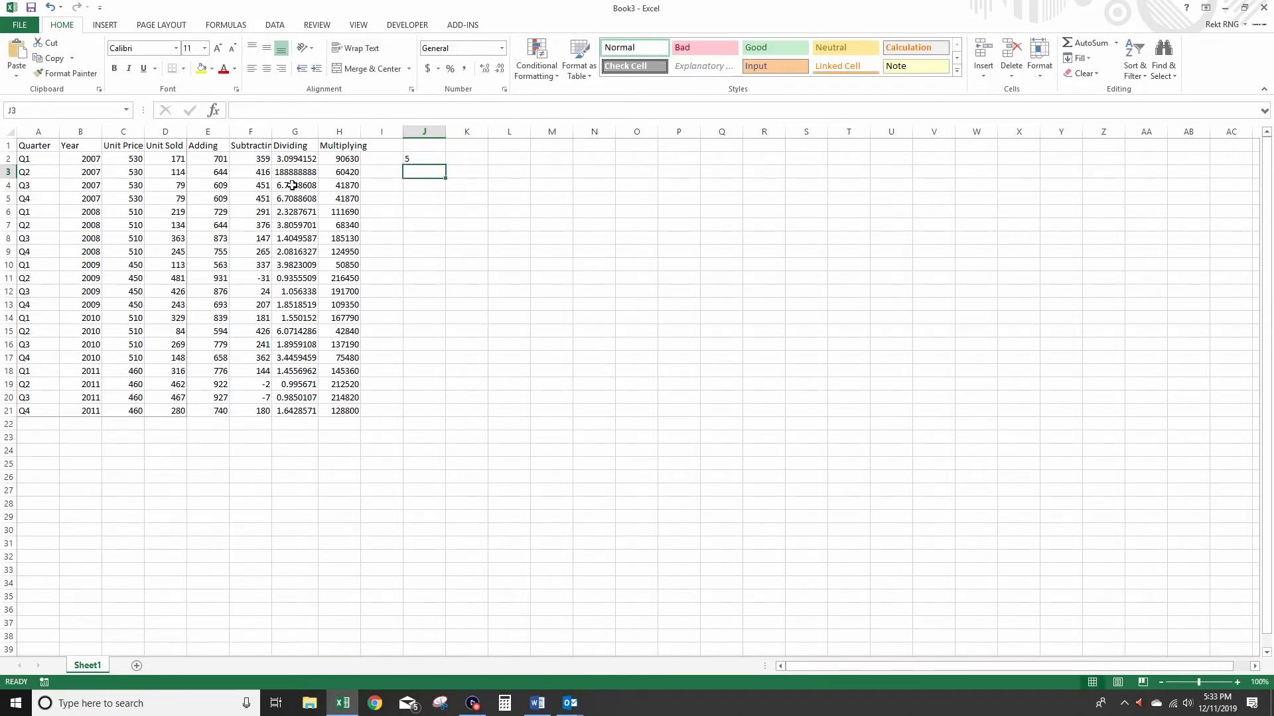
Review the text and character-count arguments of the LEFT formula in J2 without changing them
click(423, 161)
double_click(428, 160)
click(438, 162)
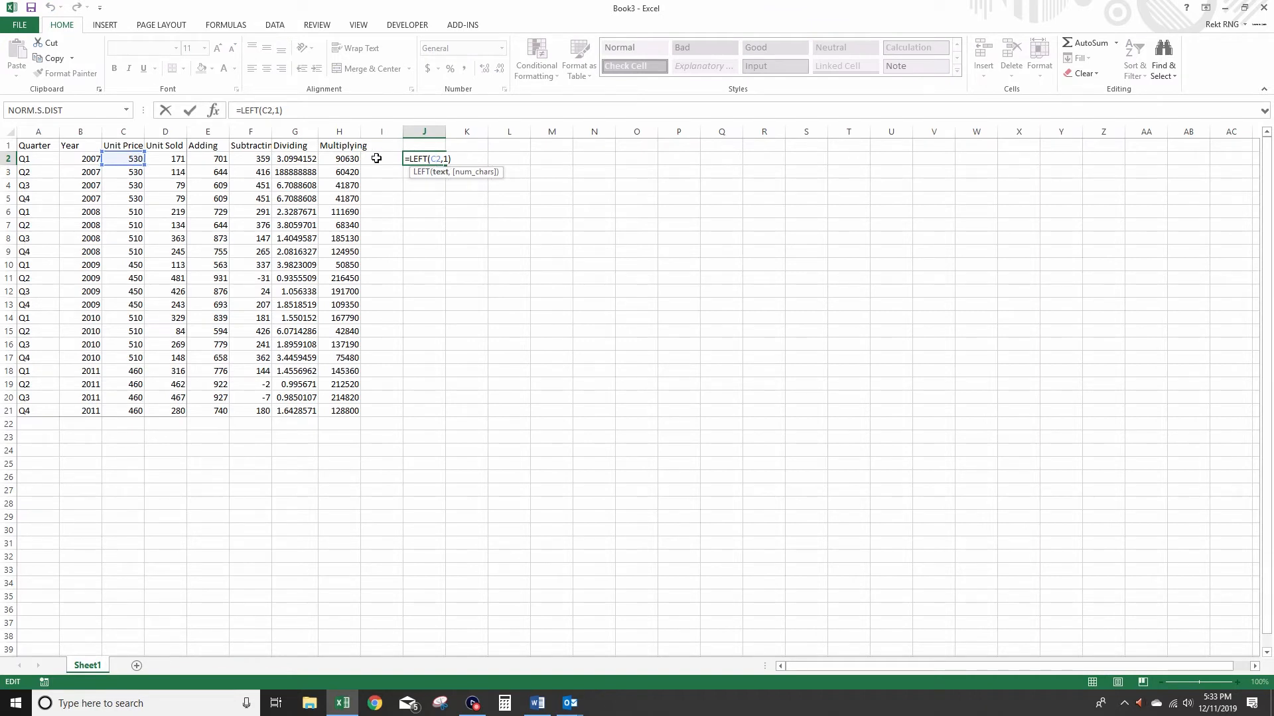
click(446, 159)
key(Return)
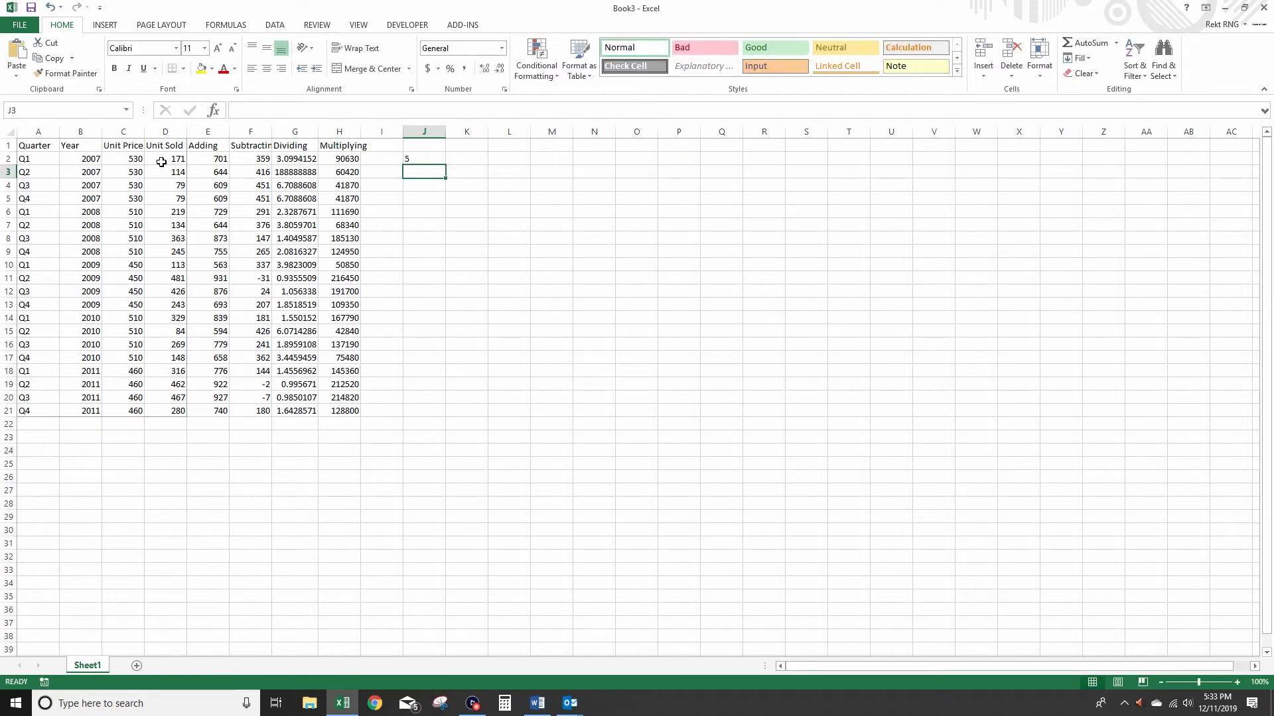
Set the character count in J2's LEFT formula to 2 so it reads =LEFT(C2,2)
click(122, 158)
double_click(415, 159)
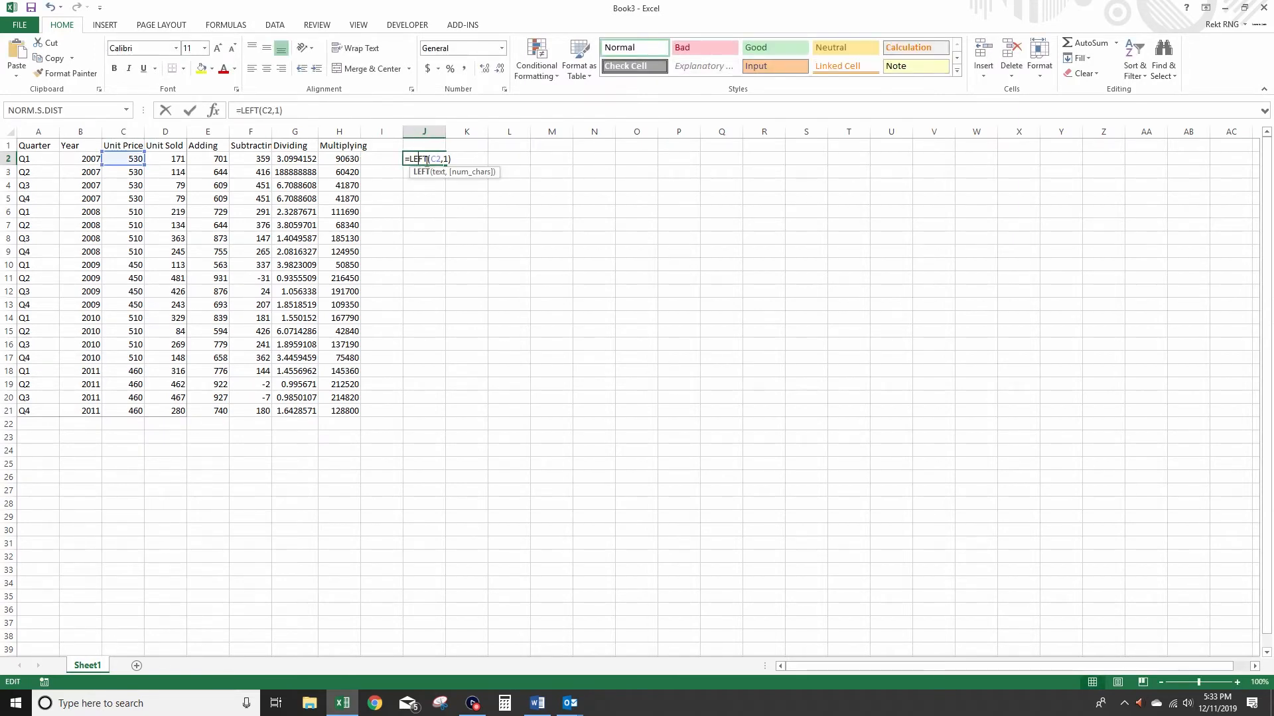
key(BackSpace)
text(2)
key(Return)
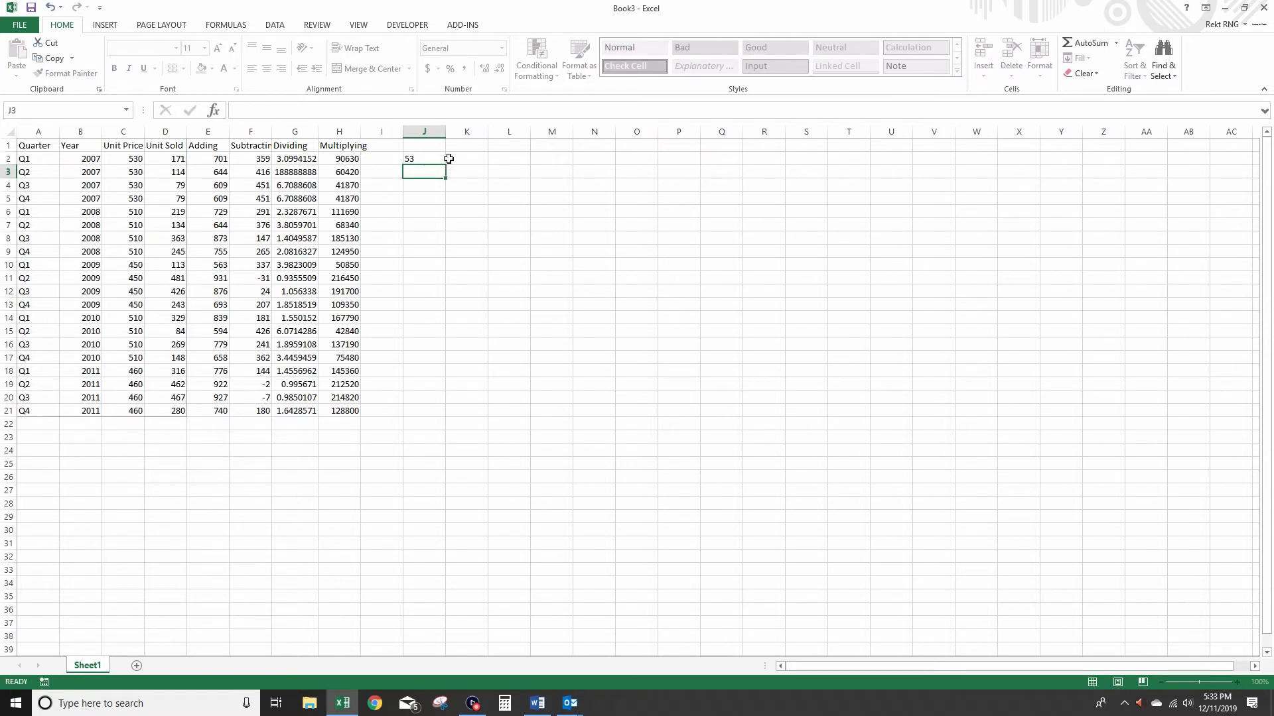
Set the character count in J2's LEFT formula to 3
click(415, 161)
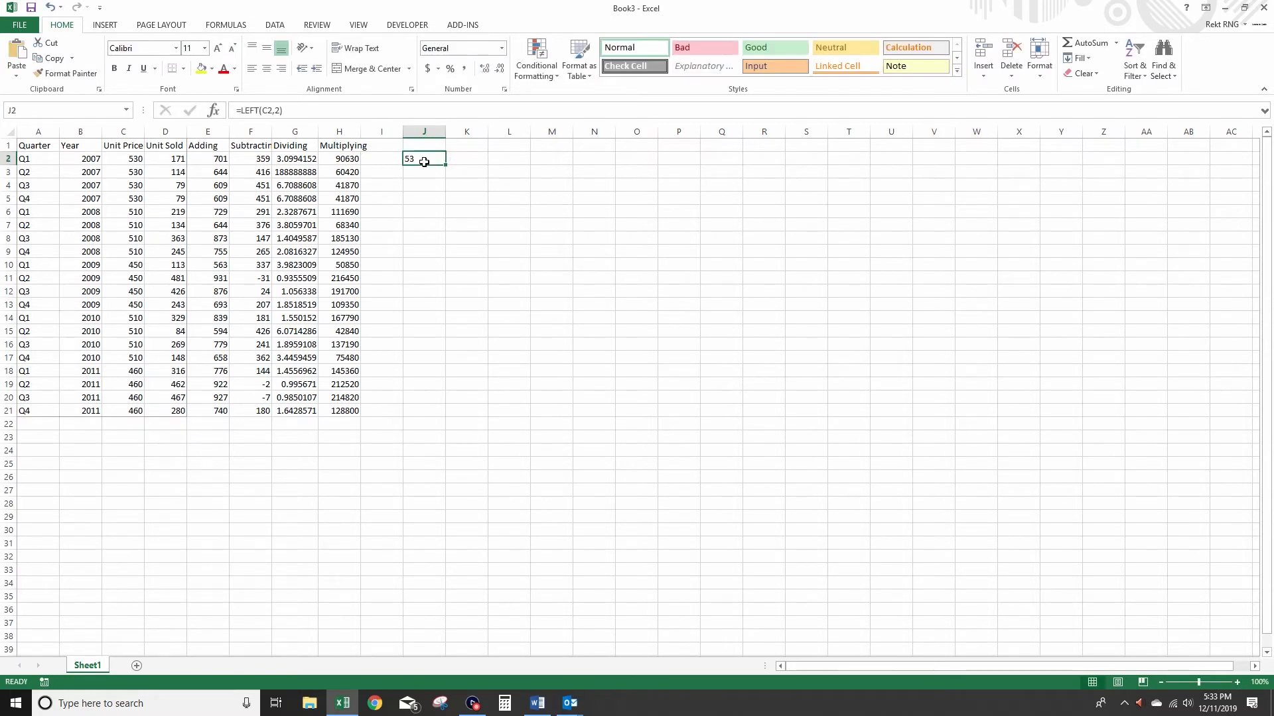
double_click(418, 159)
key(BackSpace)
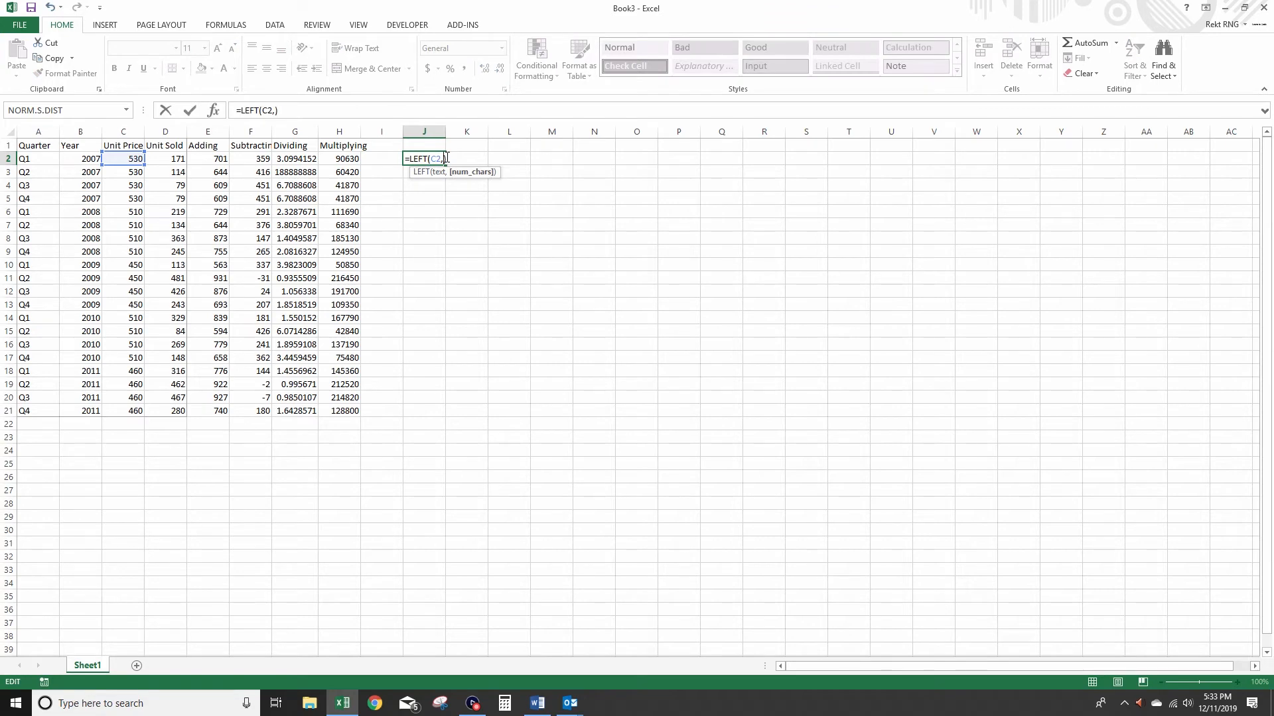
text(3)
key(Return)
Replace the LEFT function with RIGHT in J2's formula, keeping C2 as its text
click(424, 162)
double_click(424, 160)
double_click(424, 159)
text(right)
key(Return)
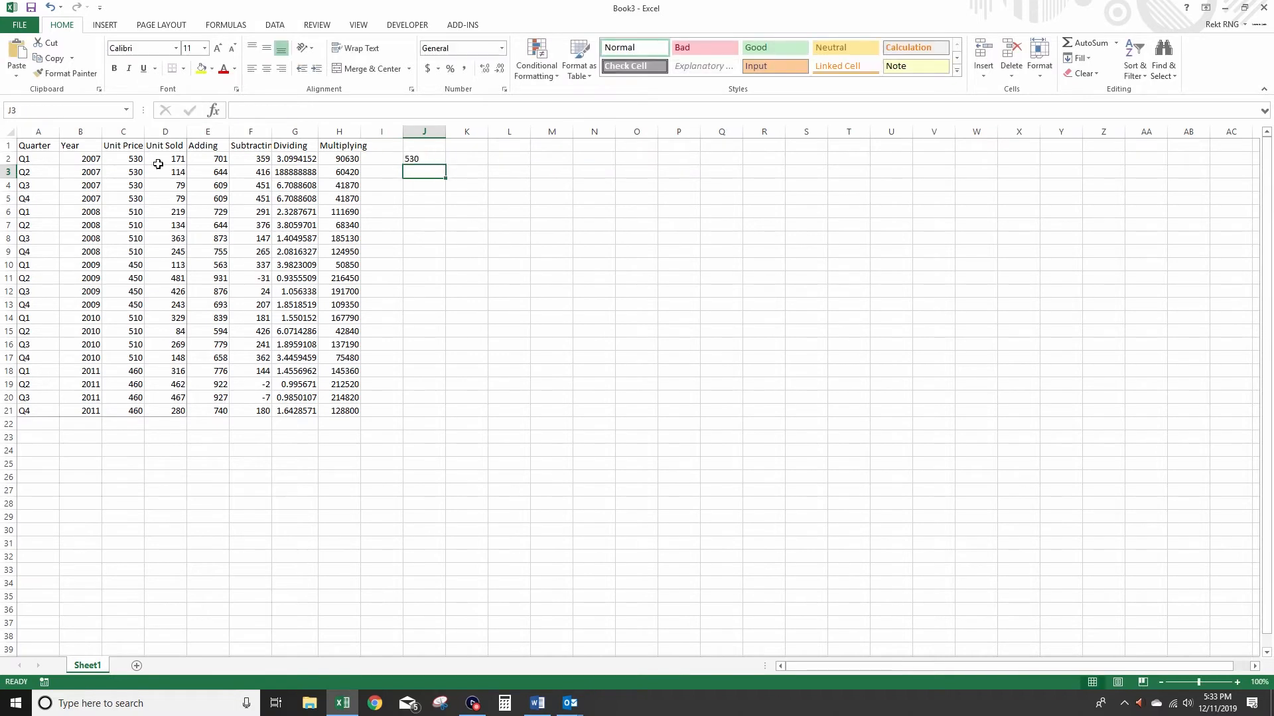
Set the character count in J2's RIGHT formula to 1 so it reads =RIGHT(C2,1)
click(408, 160)
double_click(409, 159)
click(456, 160)
key(BackSpace)
text(1)
key(Return)
Examine the digits of the unit price in C2 against the RIGHT formula in J2, leaving both unchanged
click(127, 161)
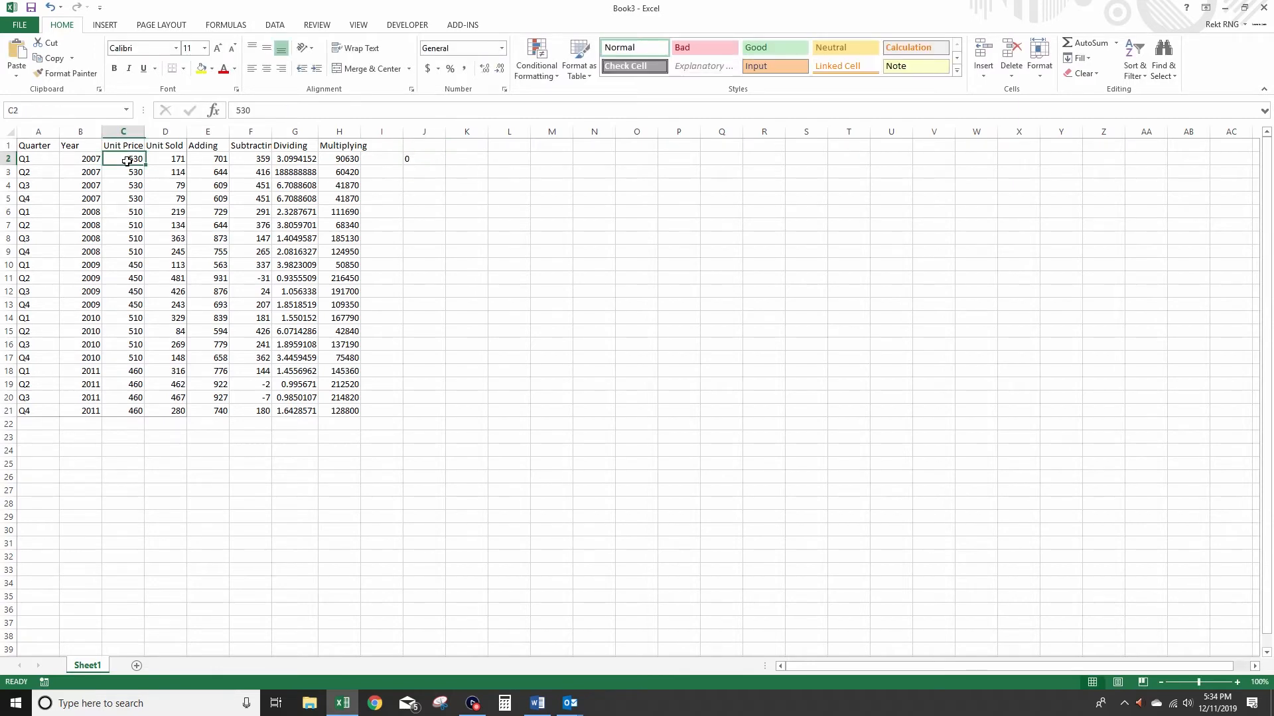
double_click(128, 161)
double_click(134, 158)
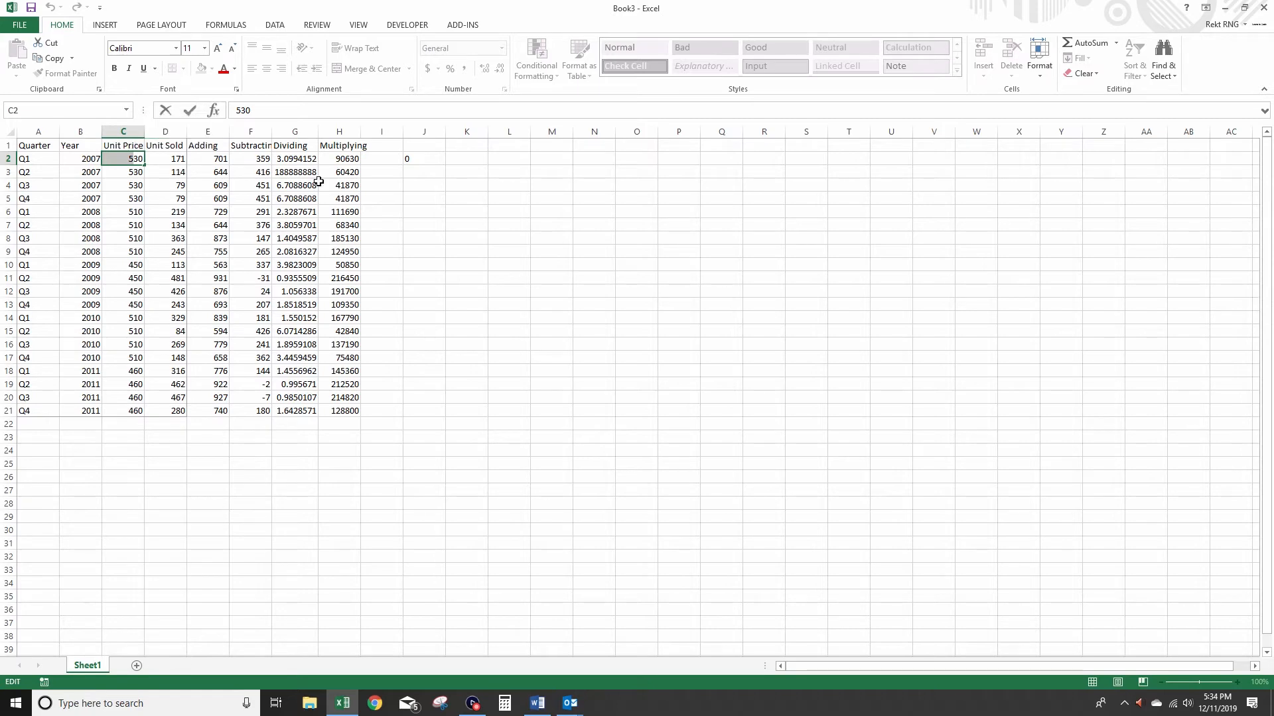
key(Escape)
click(410, 160)
Check the Topics list in Word for the next function, and replace J2's content with =MID(C2,1,1)
click(541, 704)
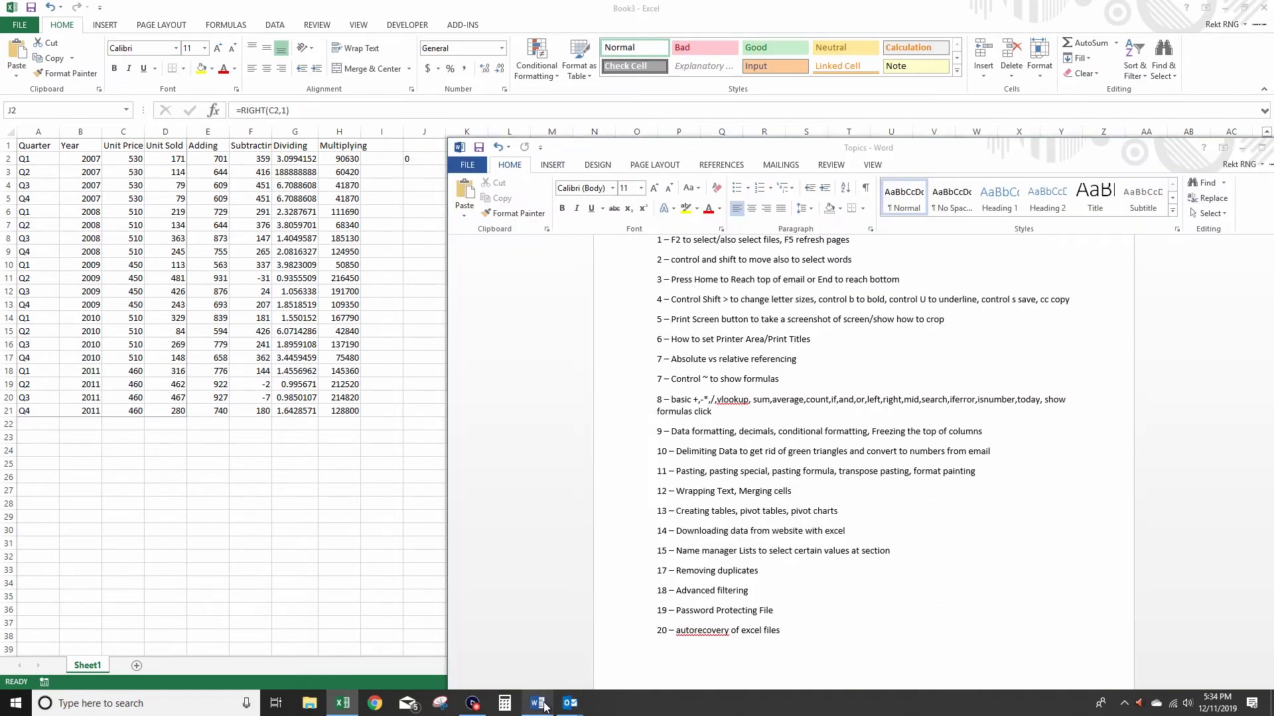
click(541, 704)
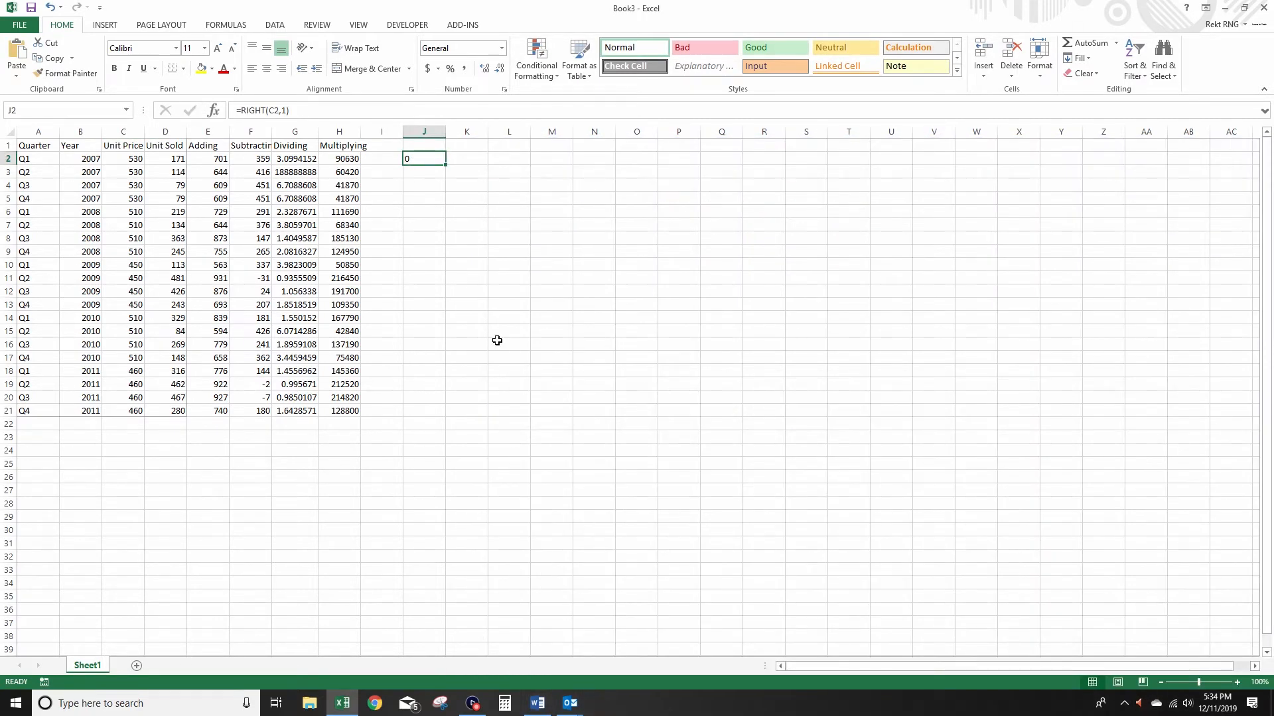
text(=mid()
click(132, 158)
text(,)
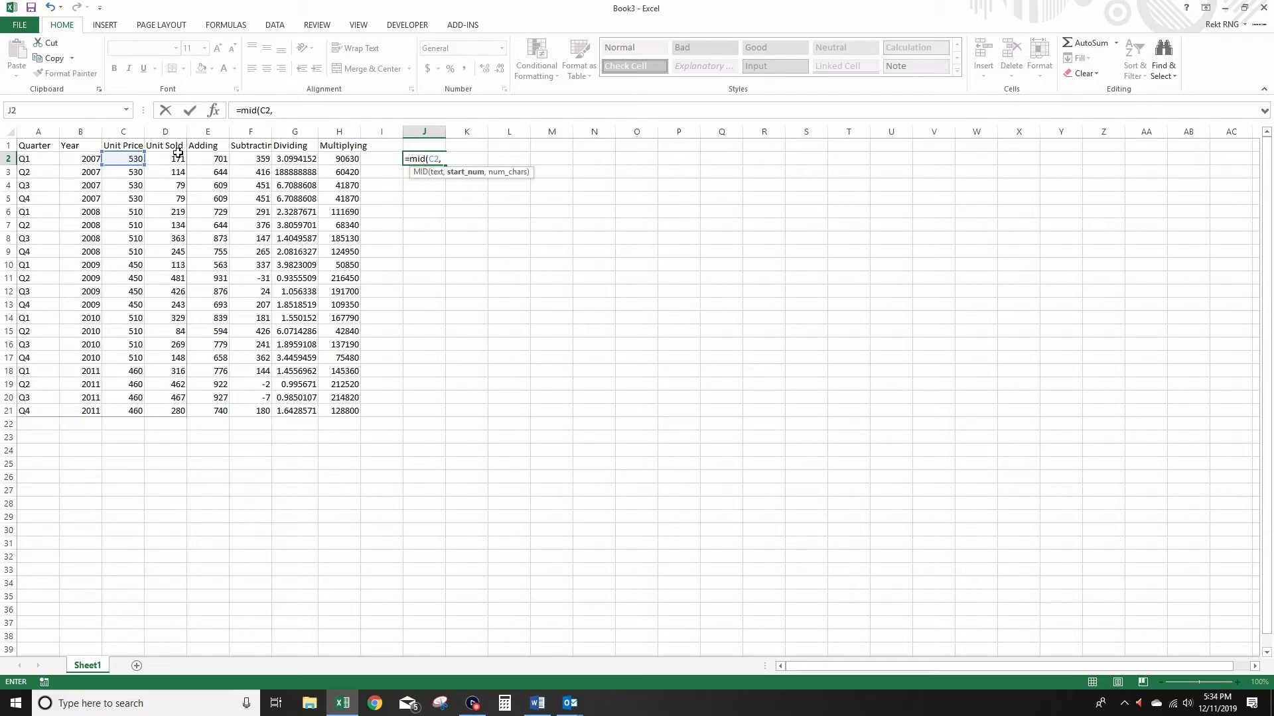
text(1,1)
key(Return)
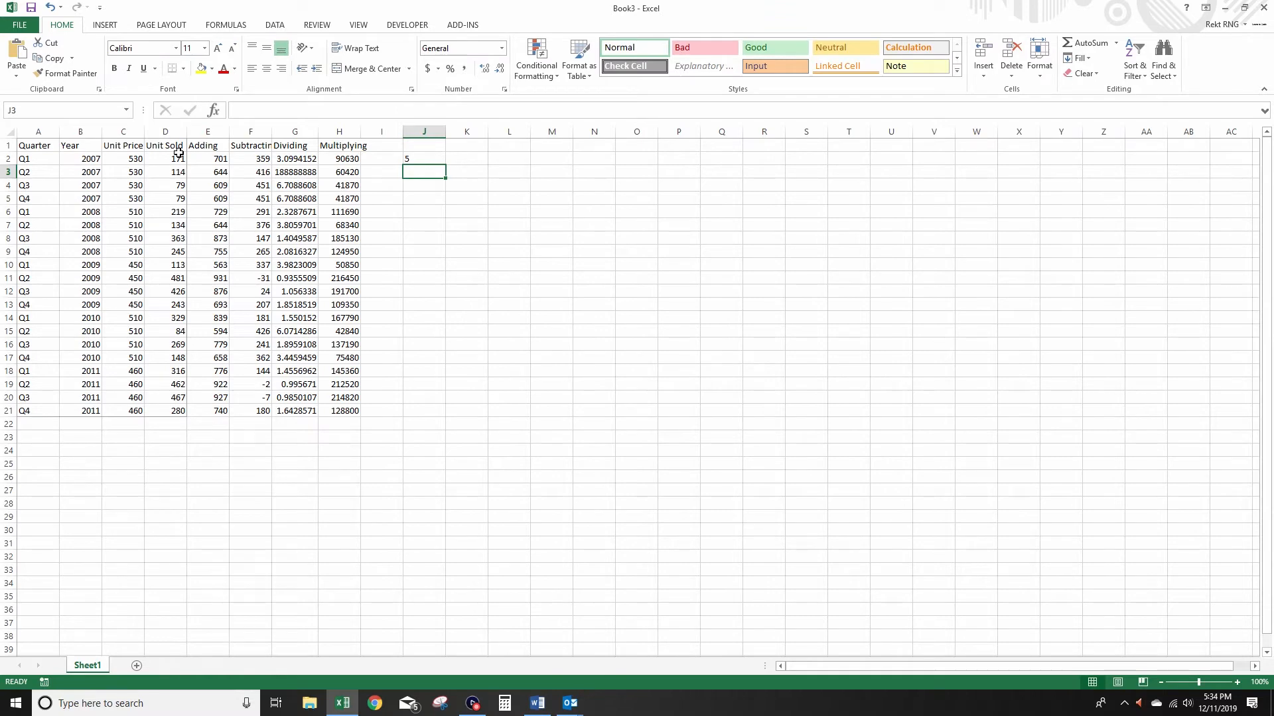
Set the start position in J2's MID formula to 2 so it reads =MID(C2,2,1)
double_click(407, 159)
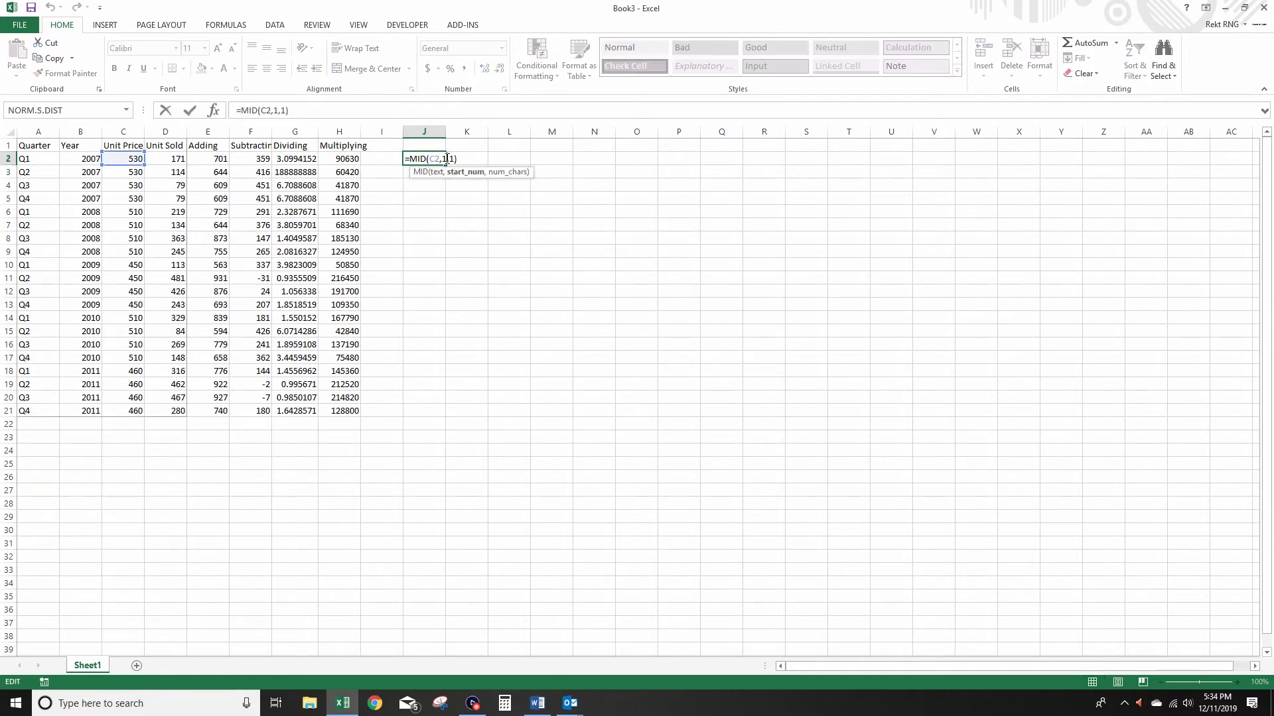
key(BackSpace)
text(2)
key(Return)
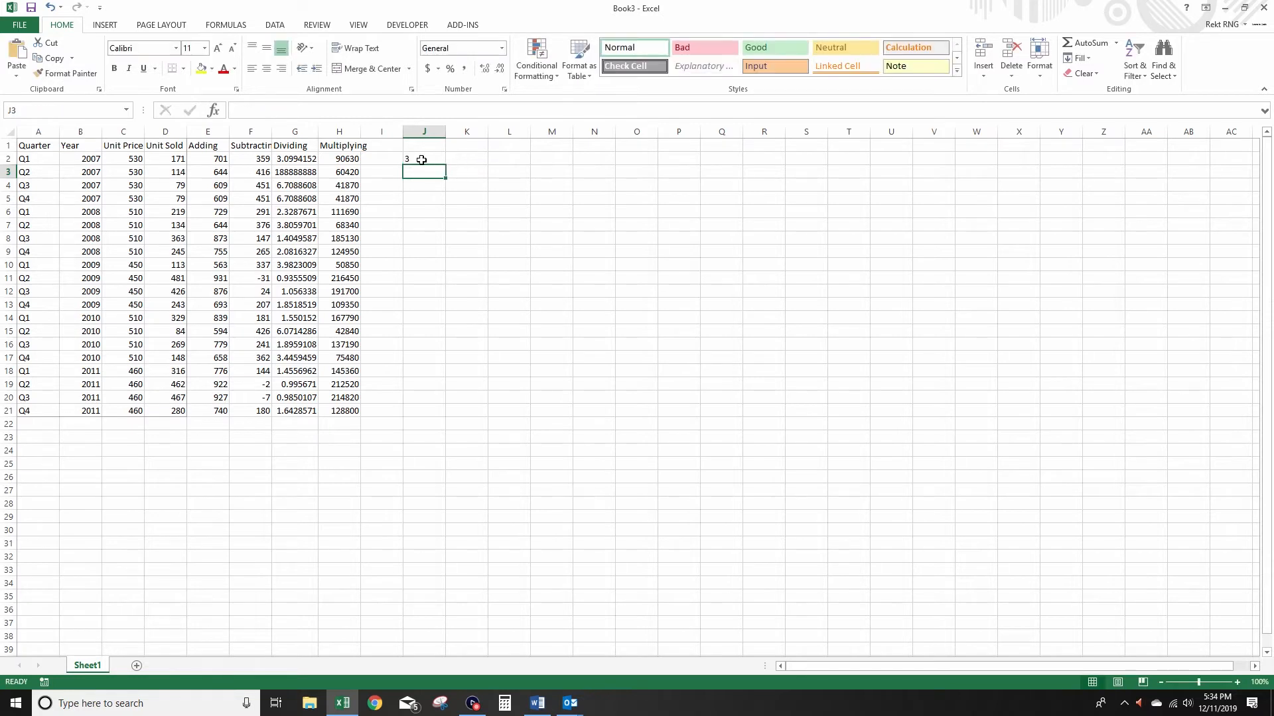
Clear the MID formula from J2 and make K2 the active cell
click(423, 159)
key(Delete)
key(Right)
key(Left)
key(Right)
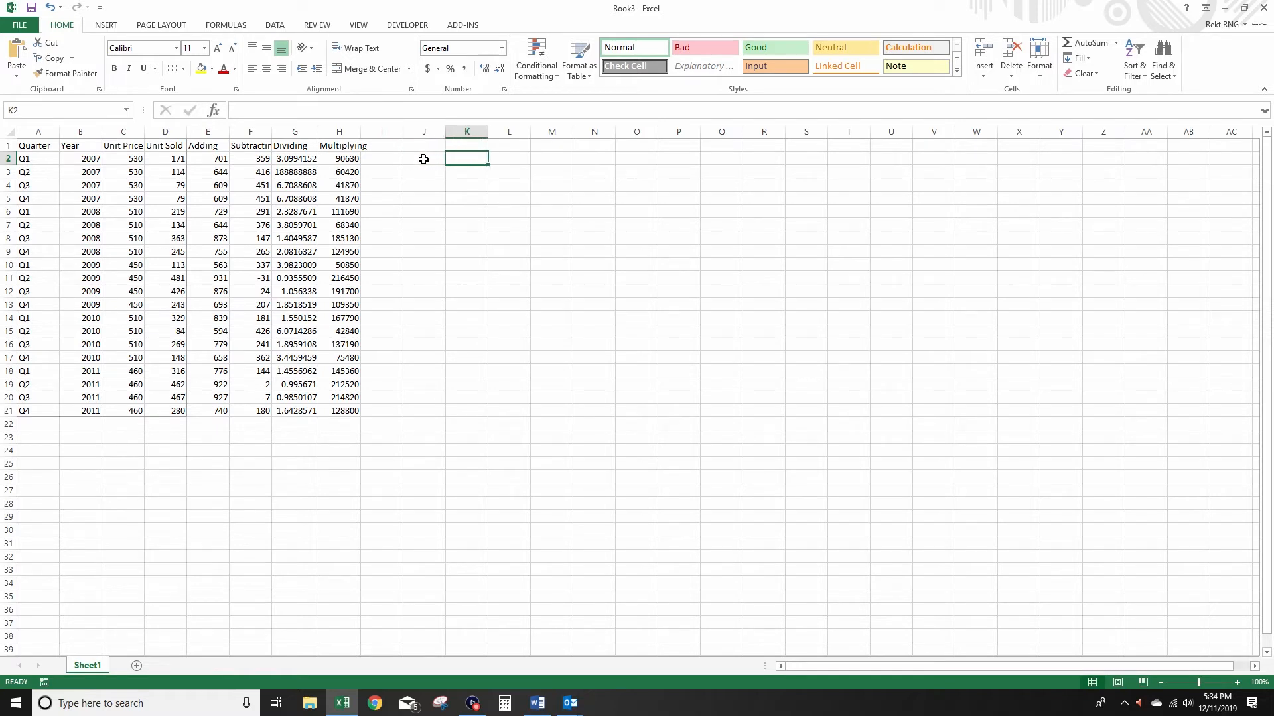
Enter =SEARCH(".",G2,1) in K2 to locate the decimal point in the first Dividing value
text(=search(".)
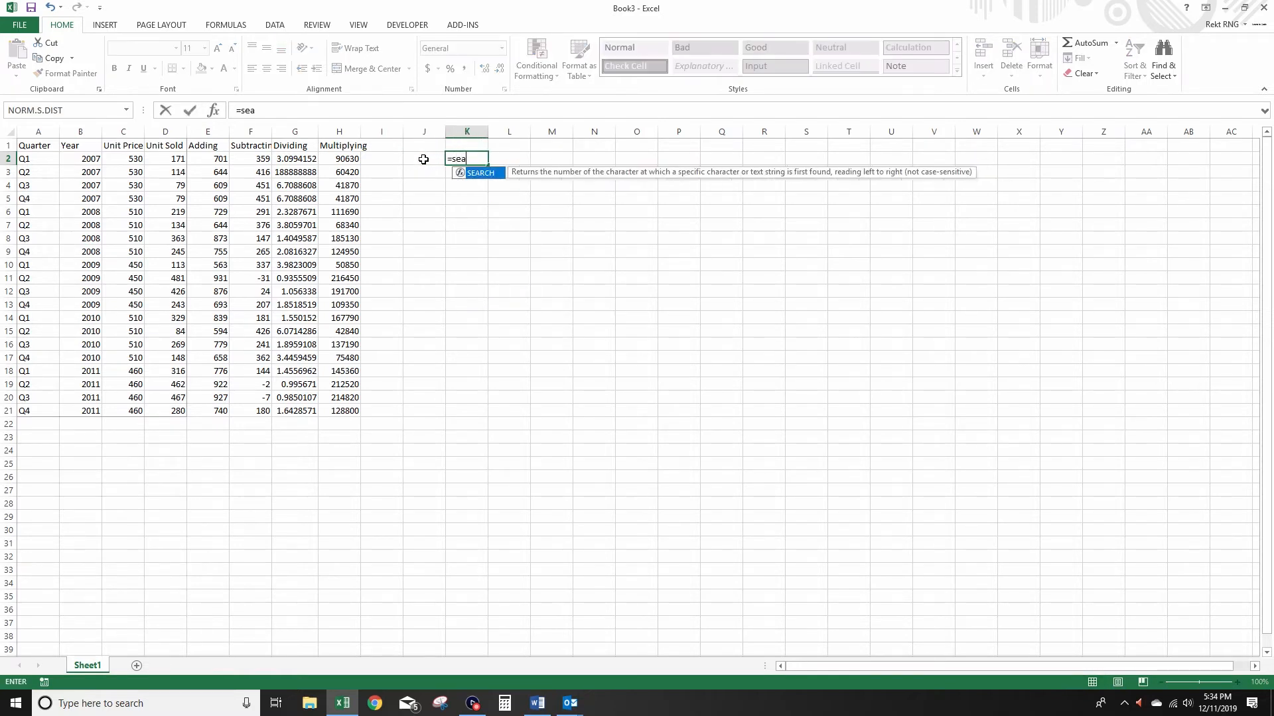
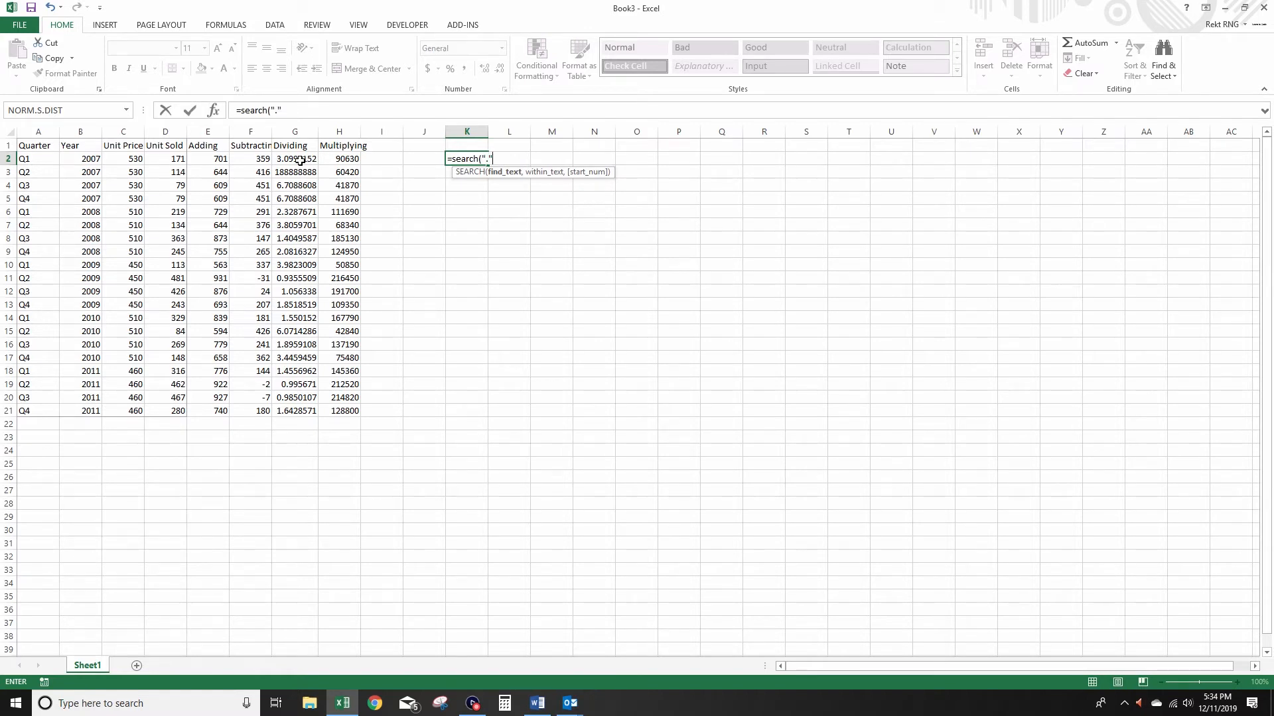
key(Return)
click(640, 380)
text(,)
click(299, 157)
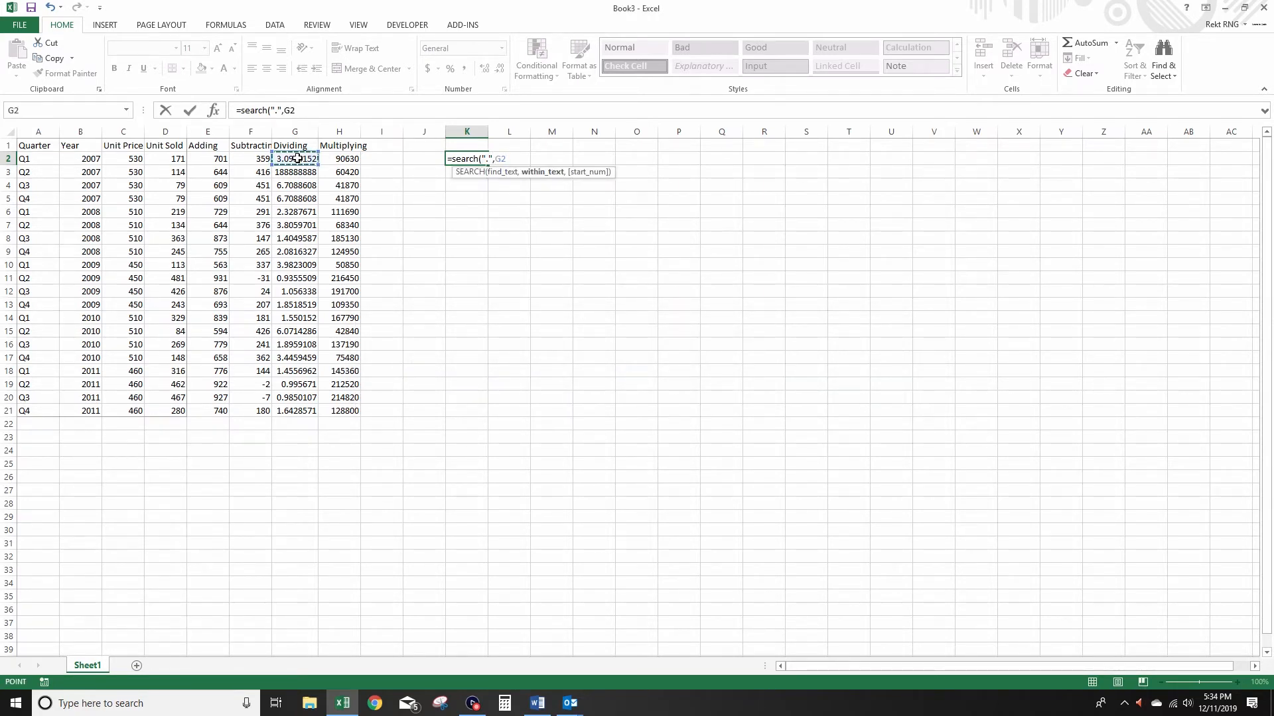
text(,1))
key(Return)
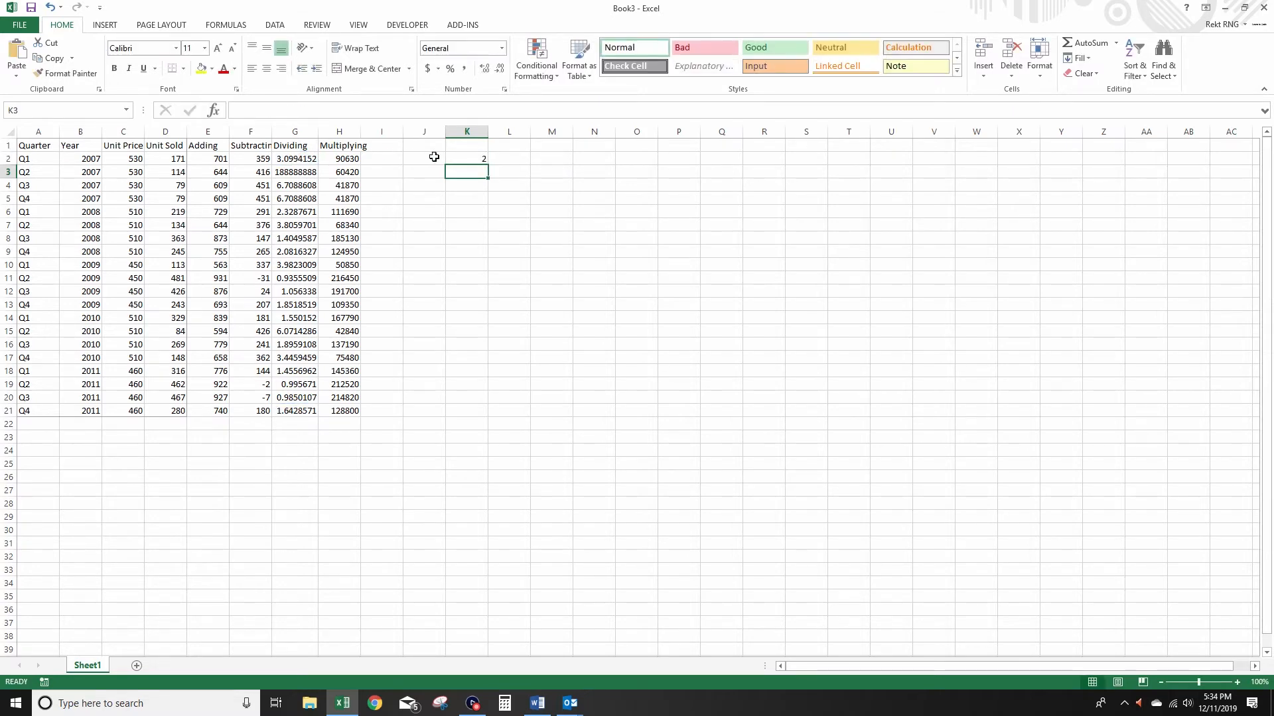
Examine the SEARCH formula in K2 against the Dividing formula in G2, leaving both unchanged
click(466, 158)
click(291, 159)
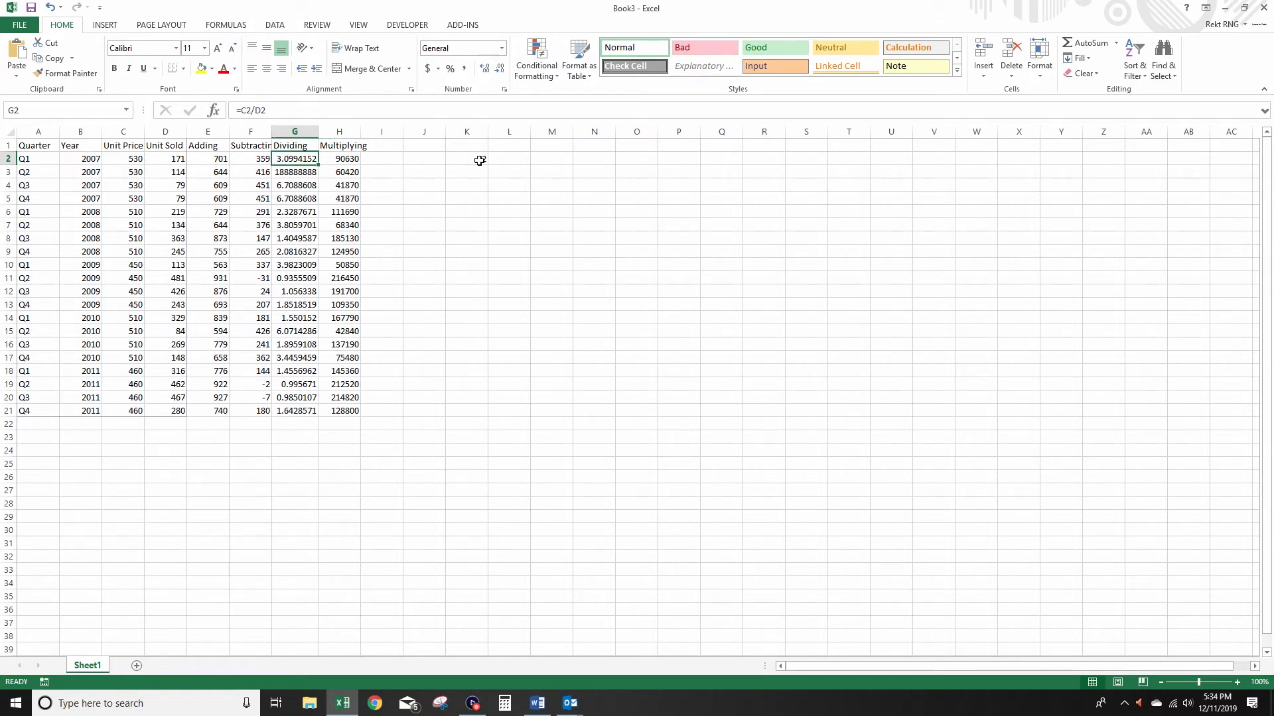
double_click(478, 159)
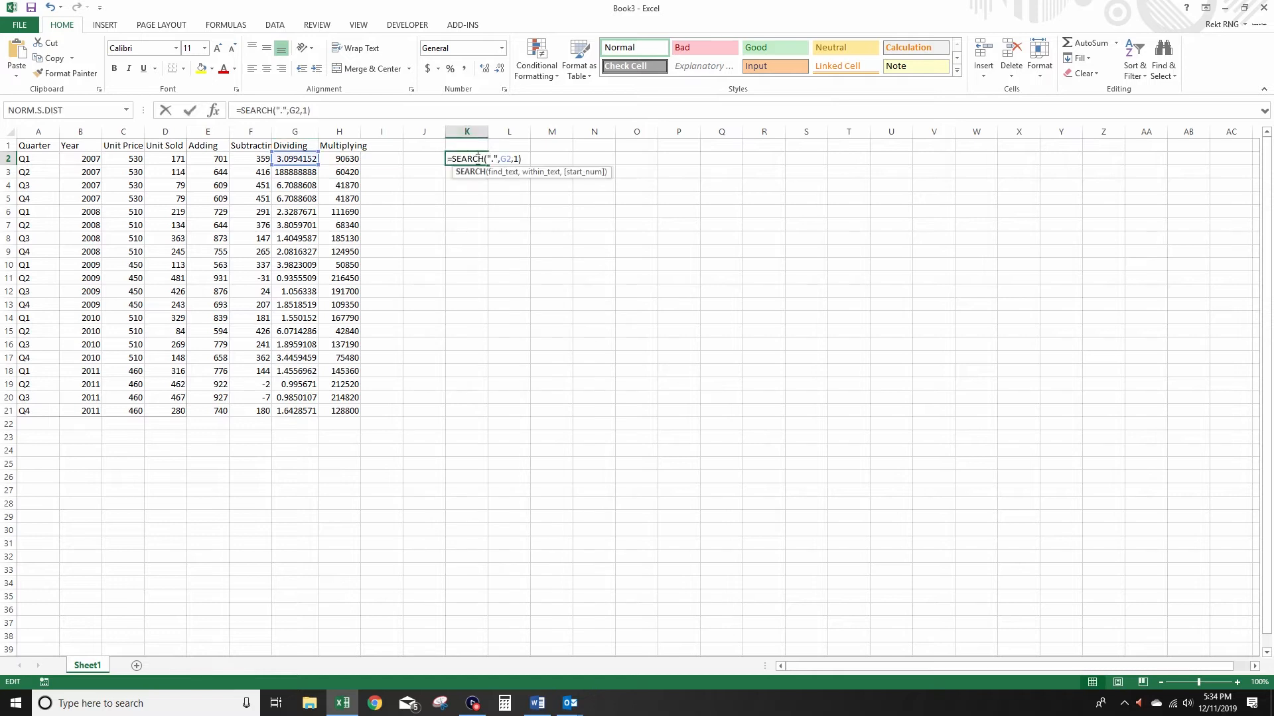
key(Escape)
click(511, 160)
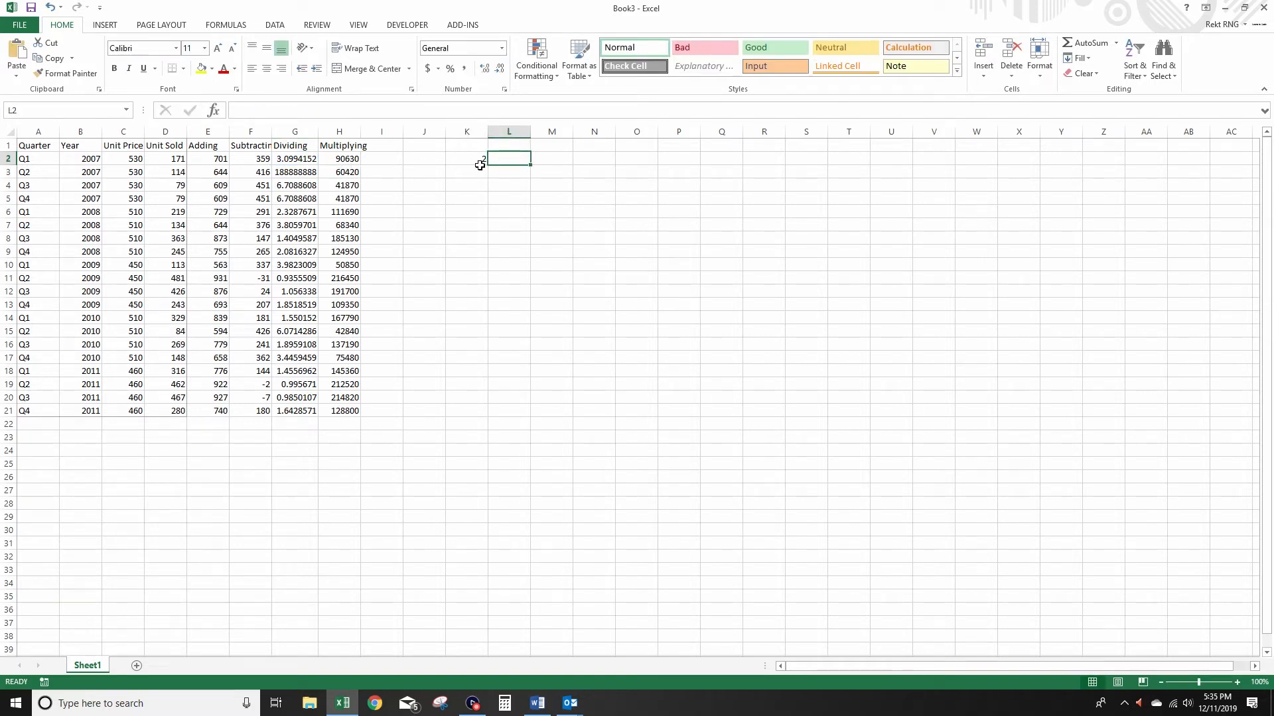
click(305, 159)
double_click(304, 159)
key(Return)
Enter a LEN formula in L2 that counts the characters in G2
click(505, 159)
text(=)
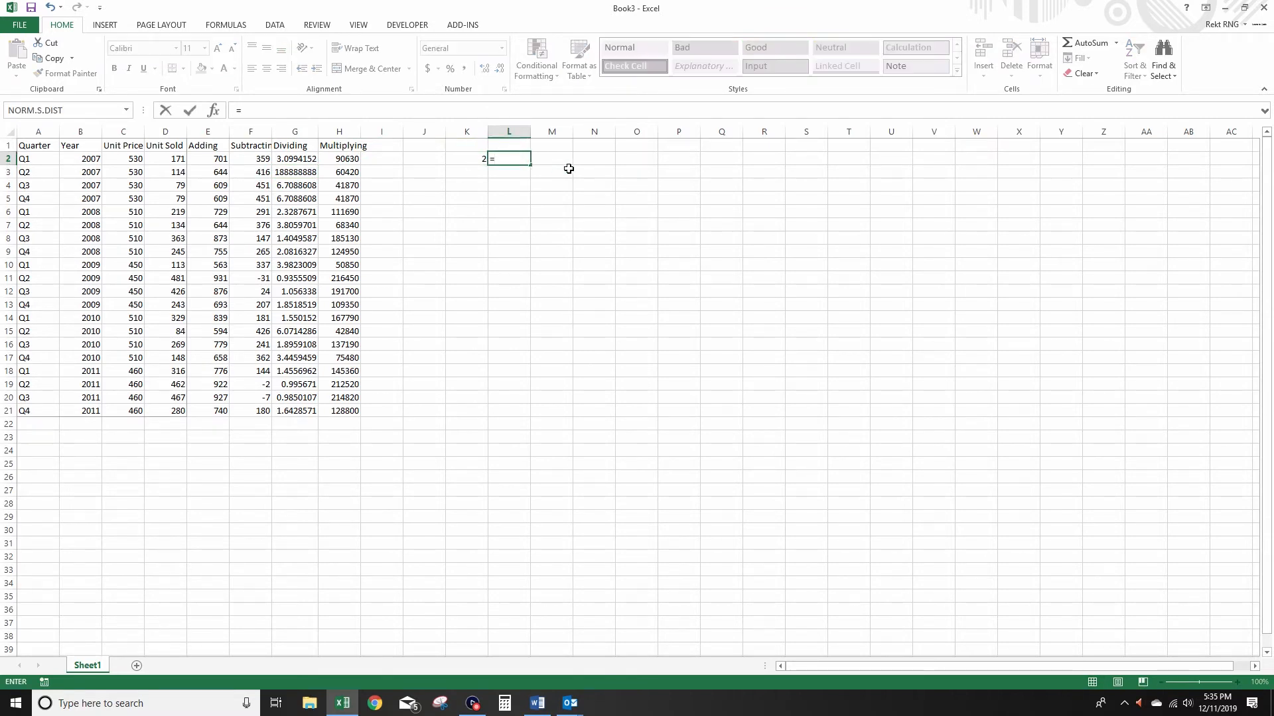
text(len)
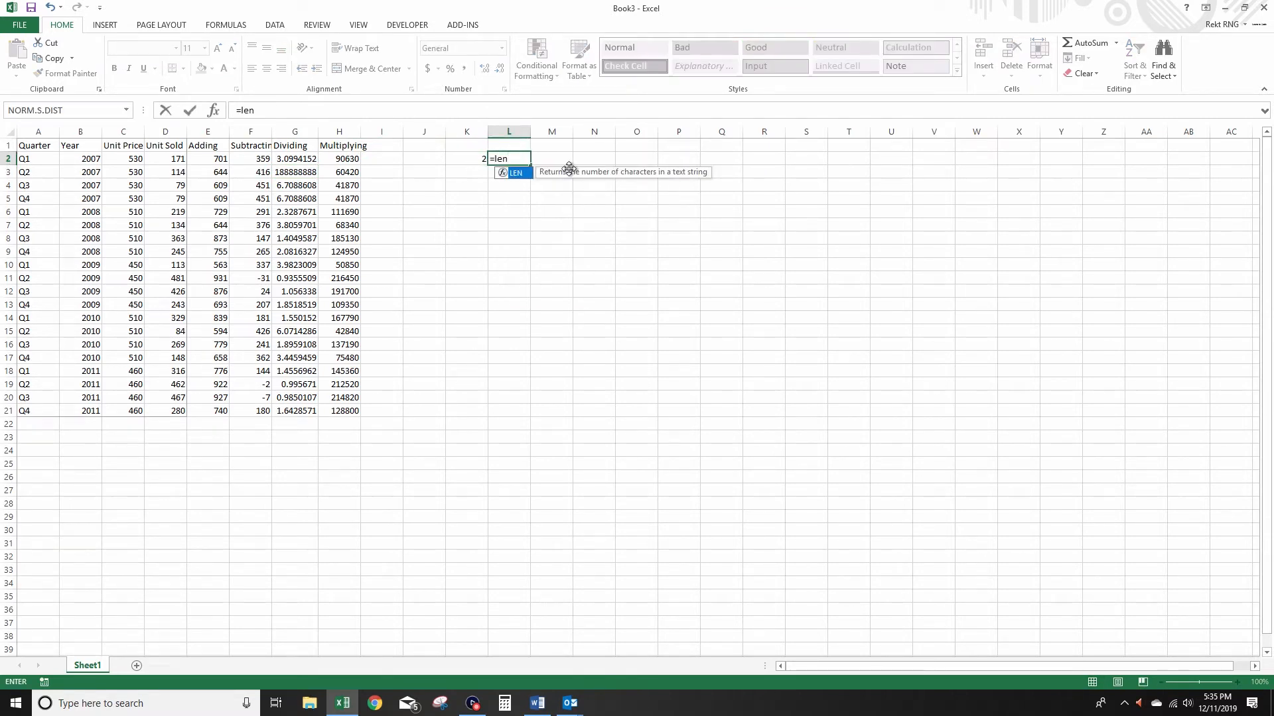
text(()
click(284, 159)
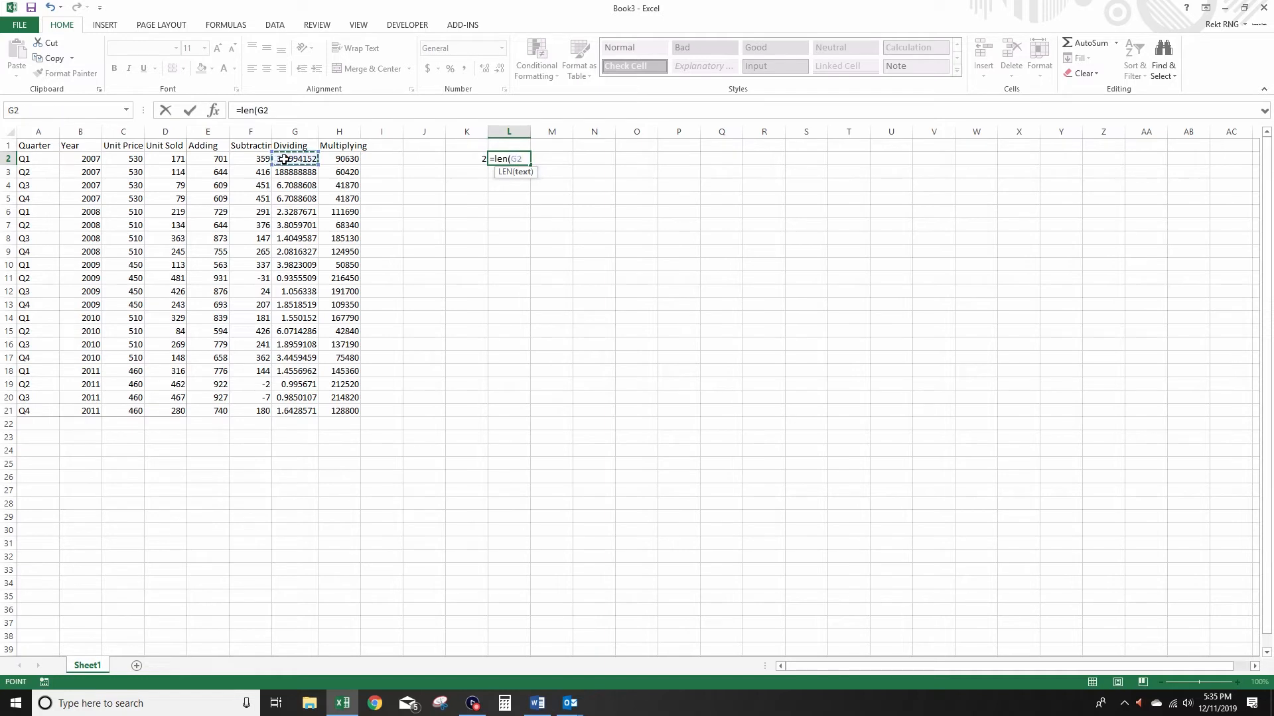
key(Return)
key(Up)
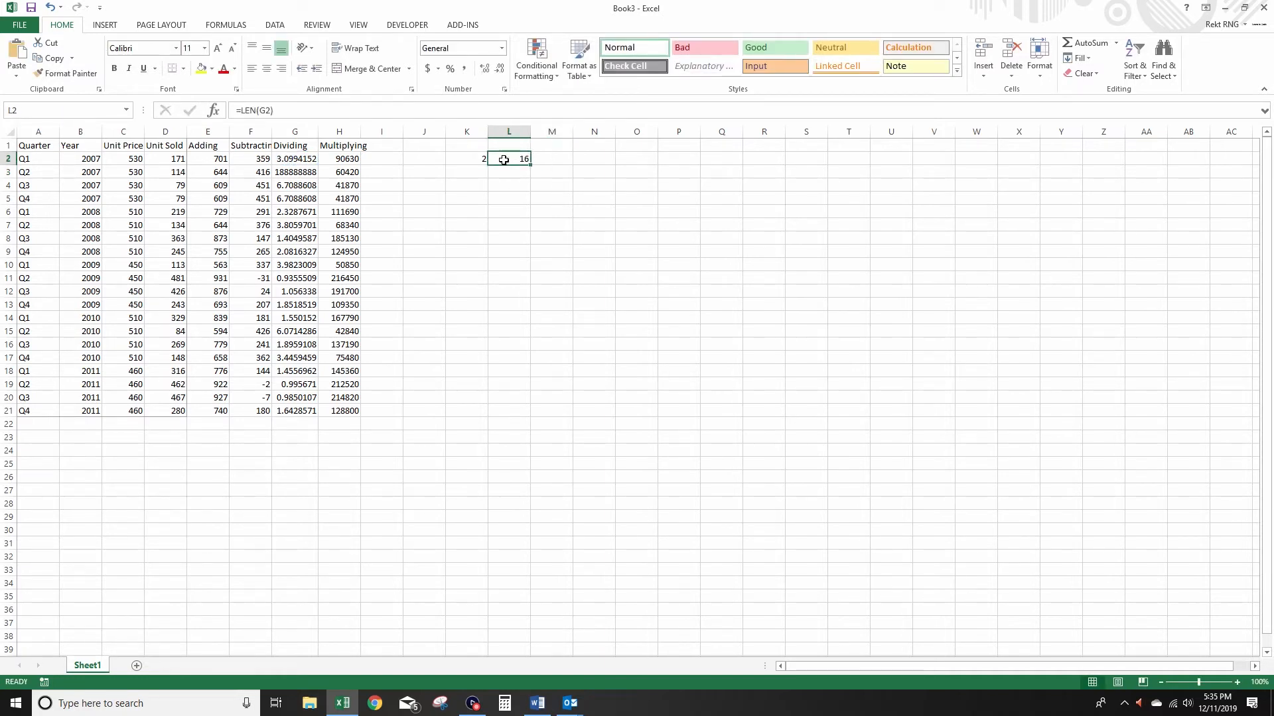
Increase the number of decimals shown in G2 to 16
click(306, 160)
click(485, 69)
click(485, 68)
click(485, 68)
click(485, 69)
click(485, 68)
click(485, 69)
click(485, 69)
click(485, 68)
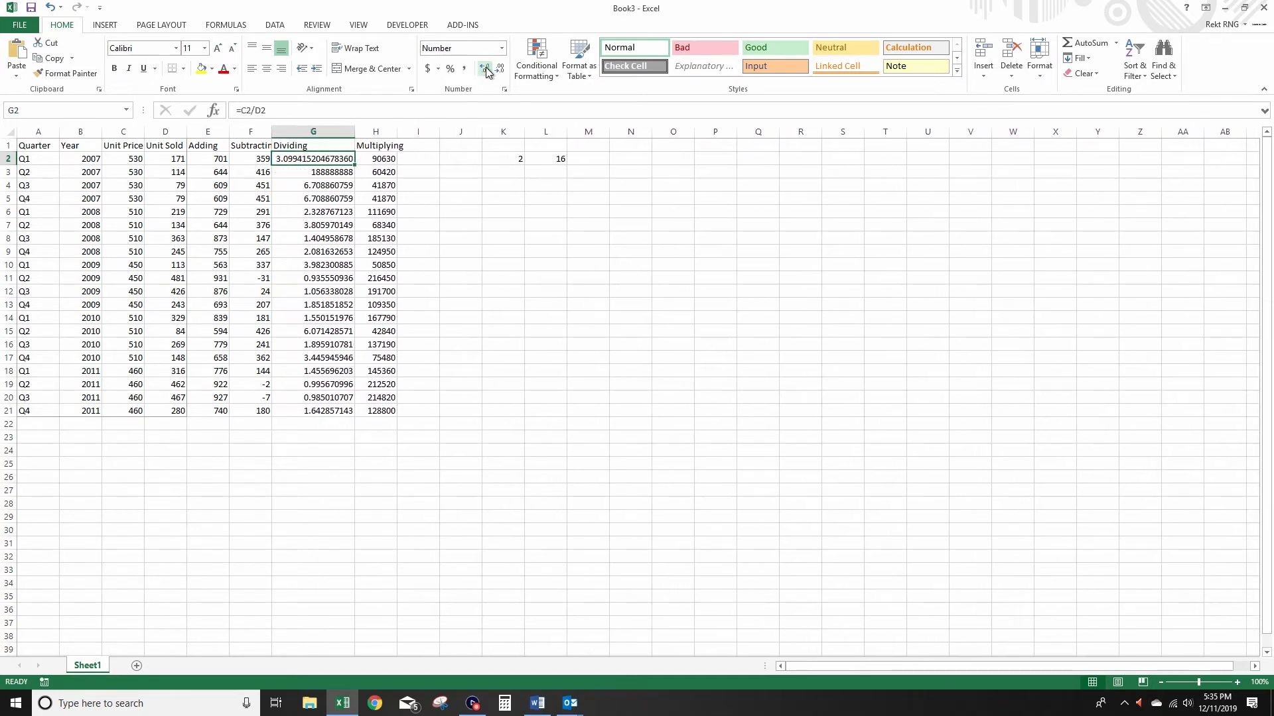
click(485, 68)
Replace the division formula in G2 with its calculated value by copying the cell and pasting values over it
double_click(333, 159)
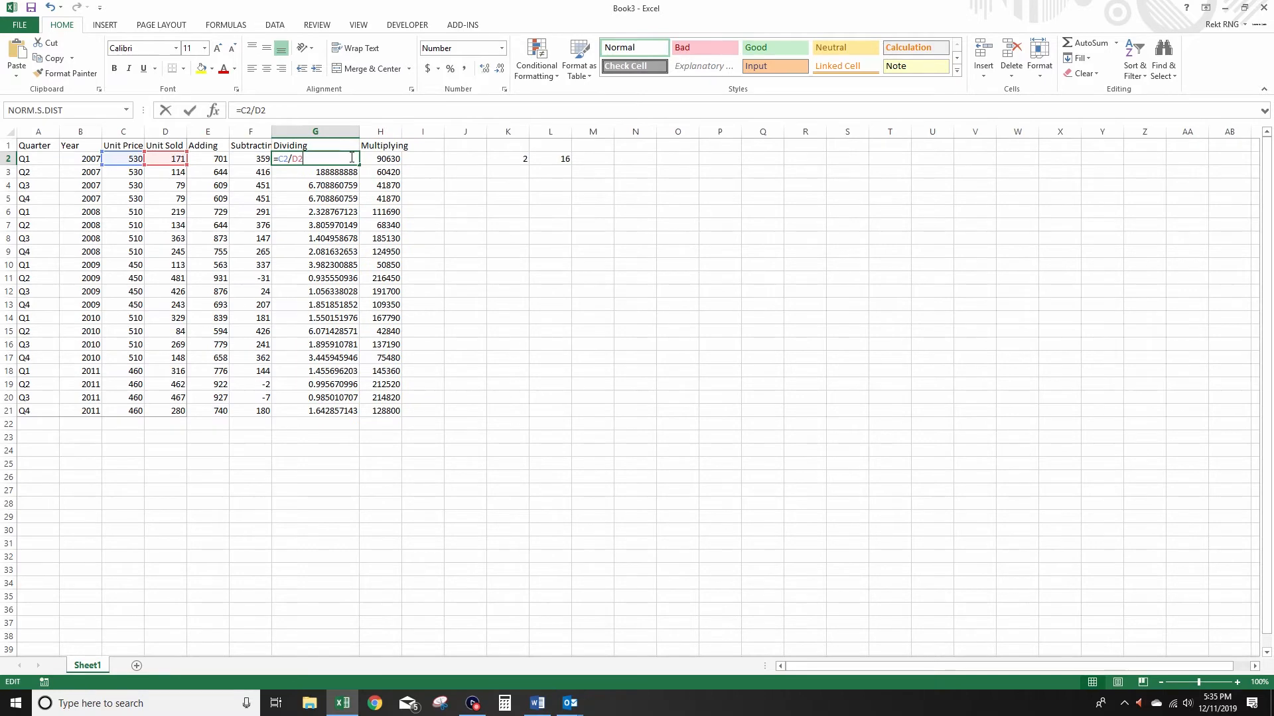
key(Escape)
right_click(328, 161)
click(350, 185)
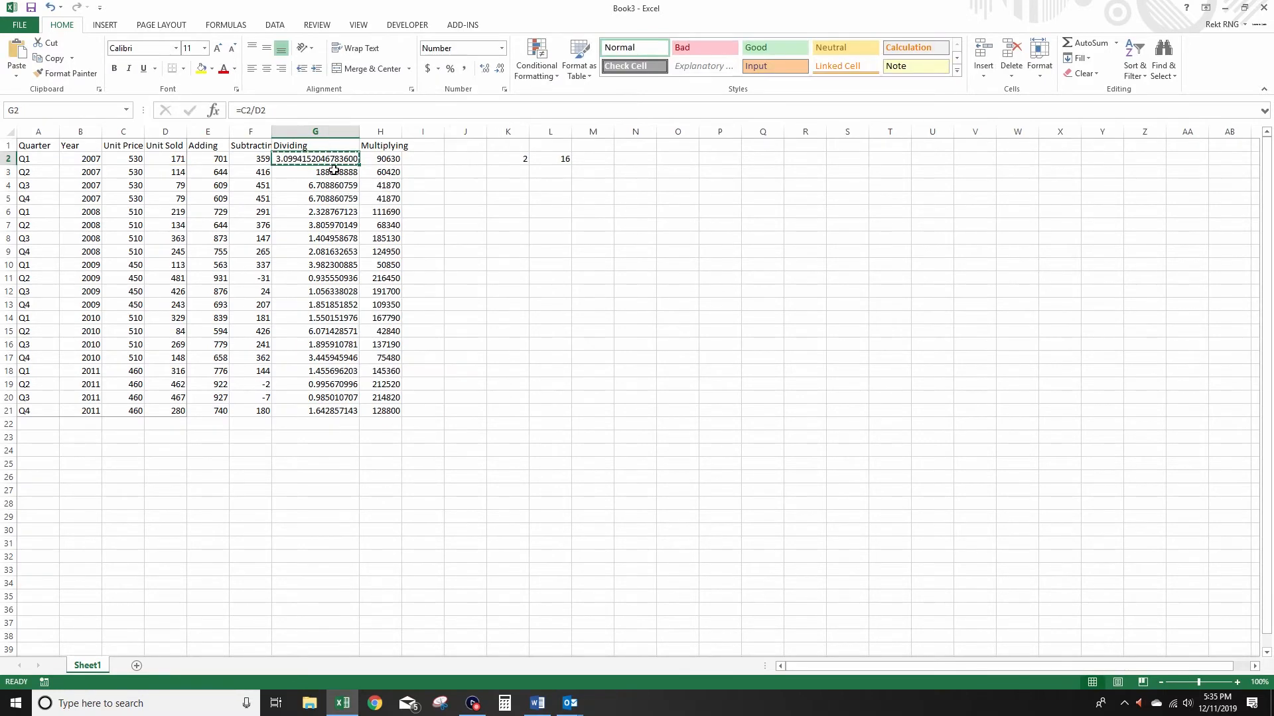
right_click(329, 161)
click(367, 218)
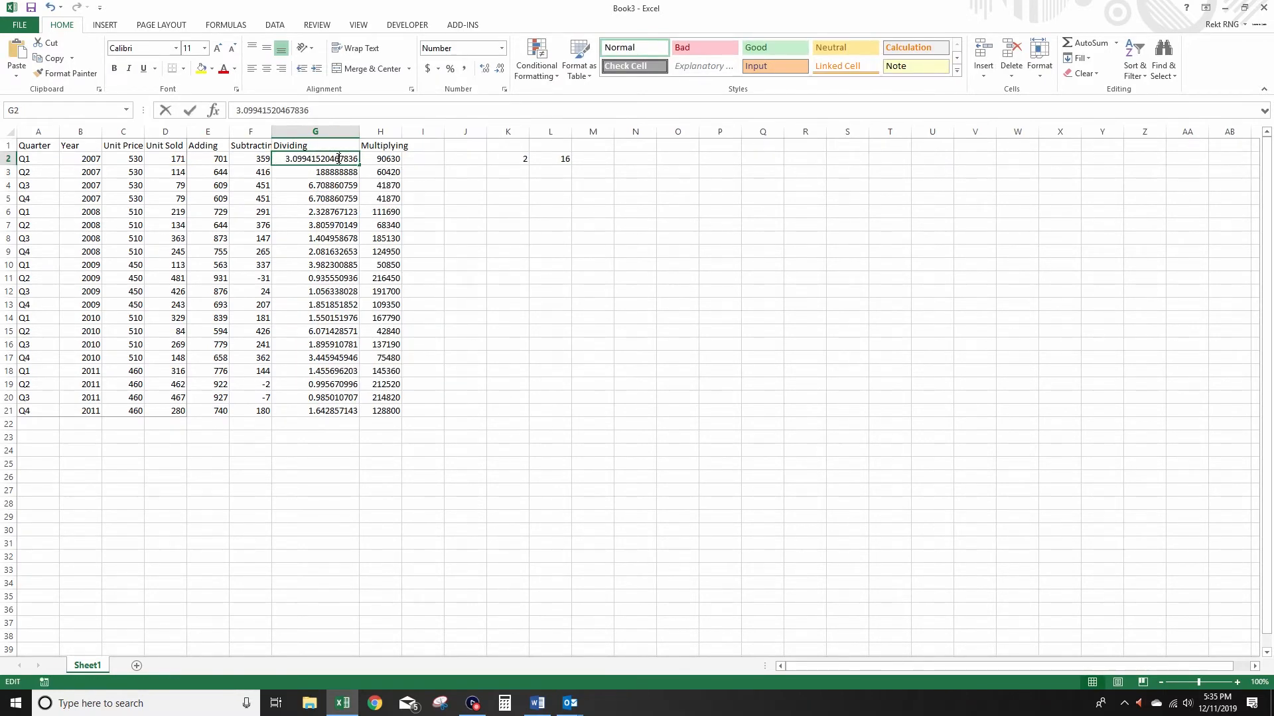
double_click(356, 160)
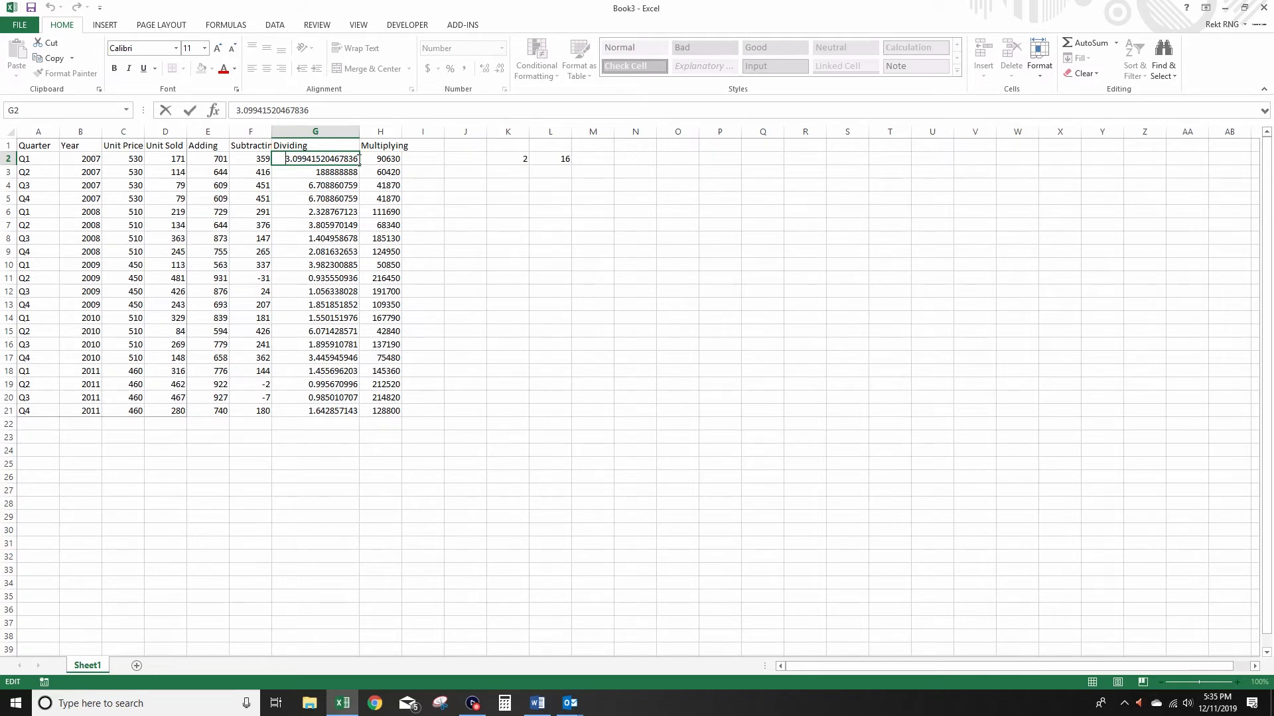
key(Return)
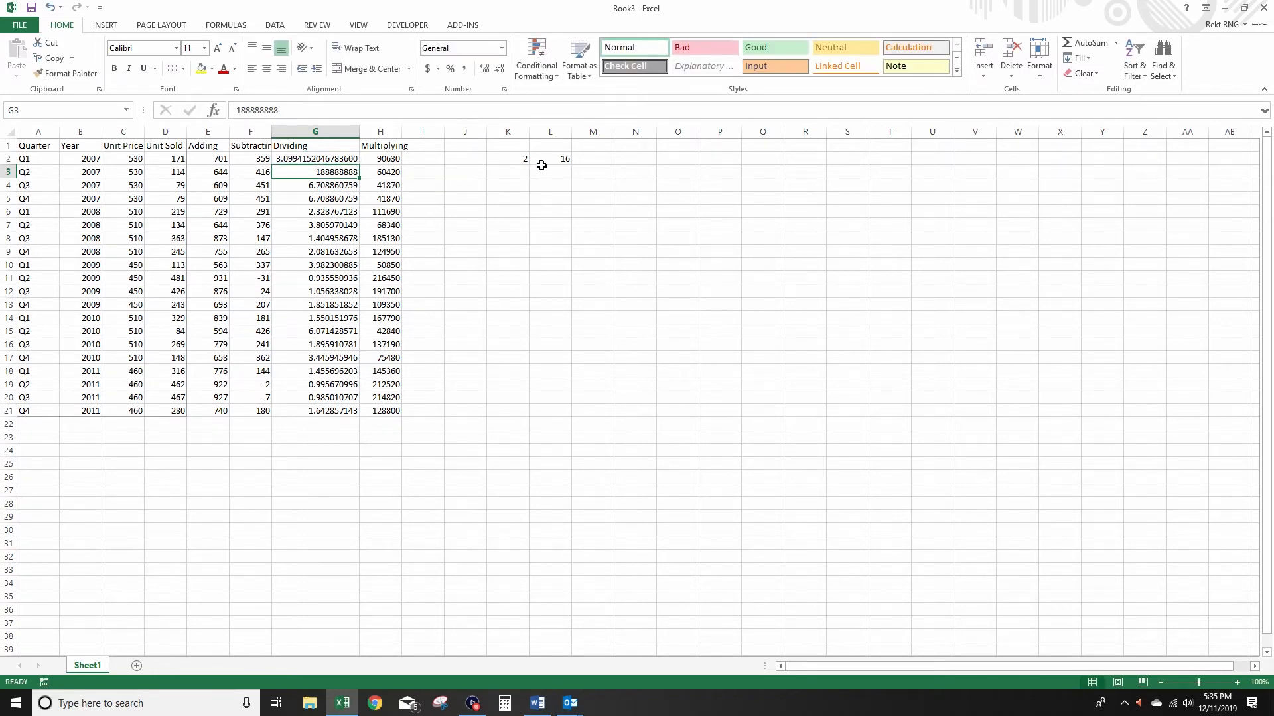
Check the SEARCH formula in K2, and enter =RIGHT(G2,L2-K2) in M2 to extract the digits after the decimal point
click(591, 159)
click(505, 160)
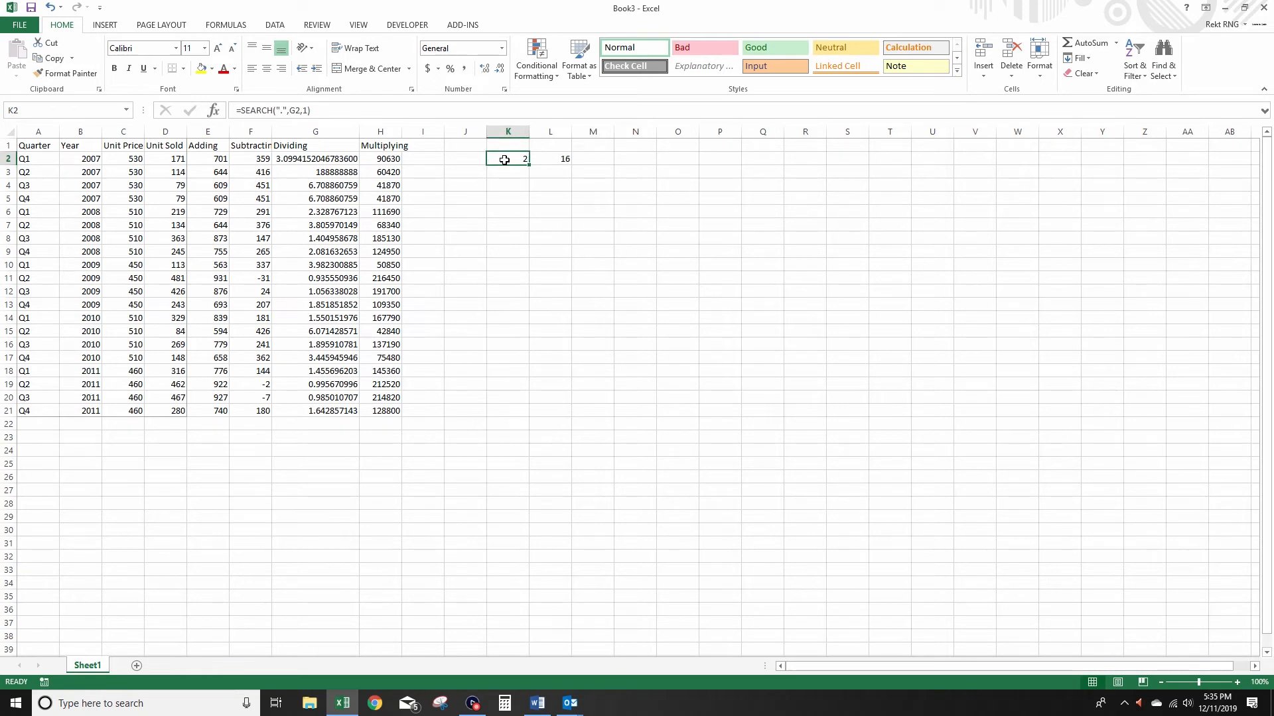
double_click(504, 160)
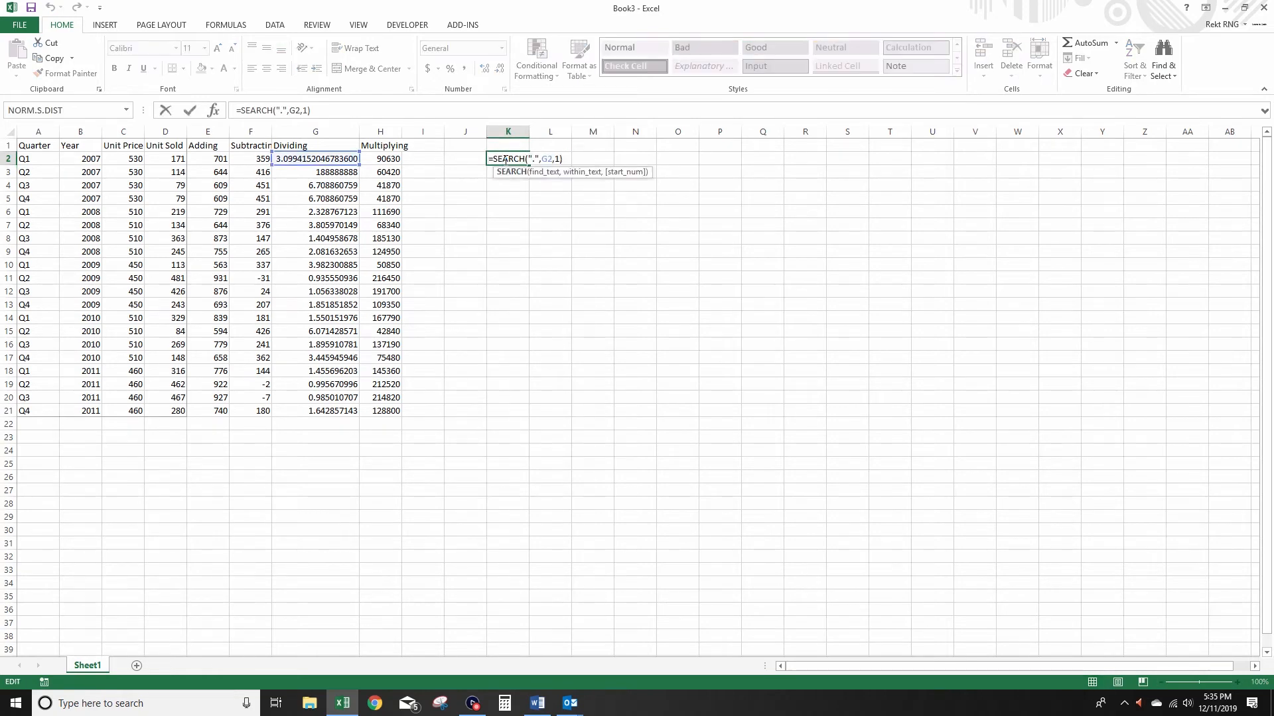
key(Escape)
click(581, 157)
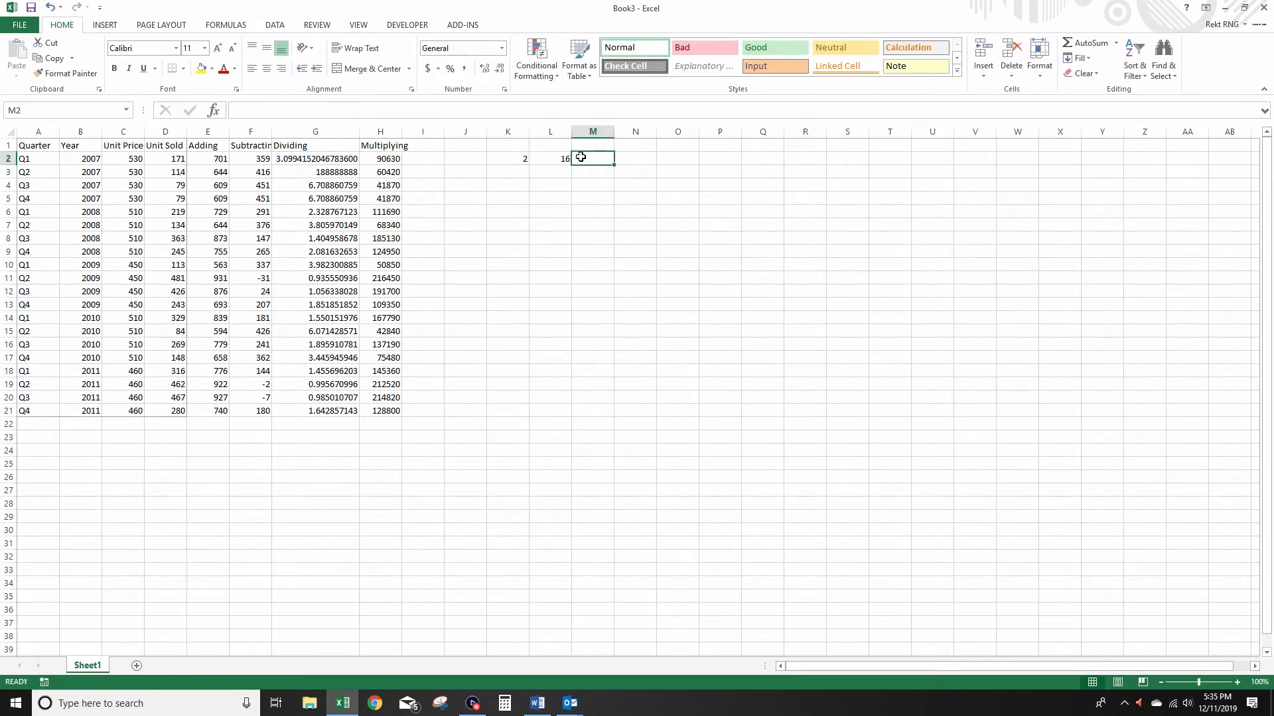
text(=right()
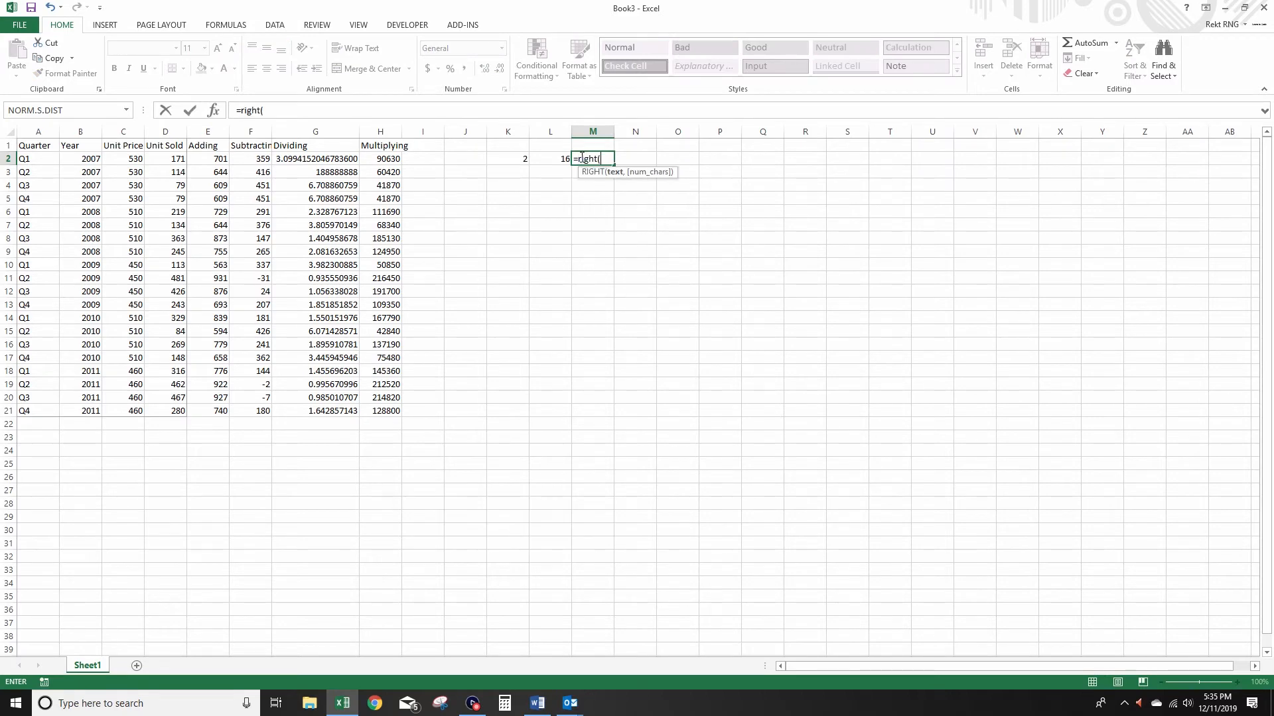
click(318, 157)
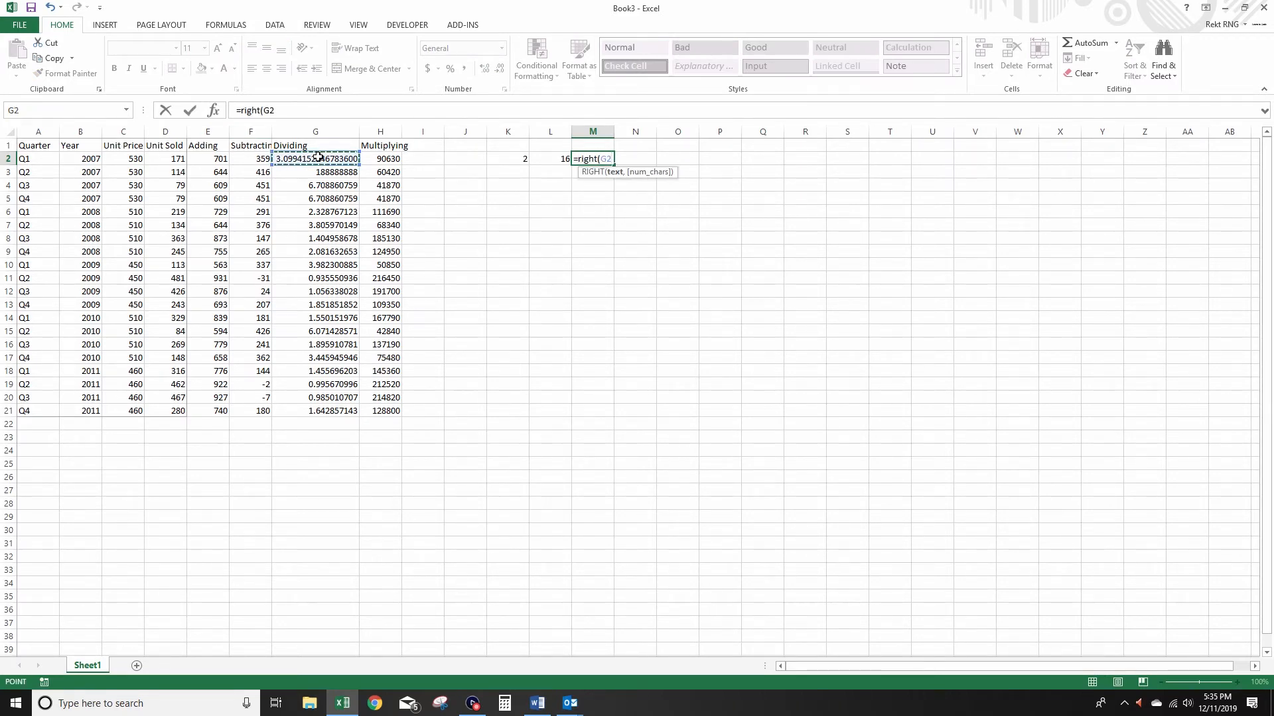
text(,)
click(552, 161)
text(-)
click(515, 162)
text())
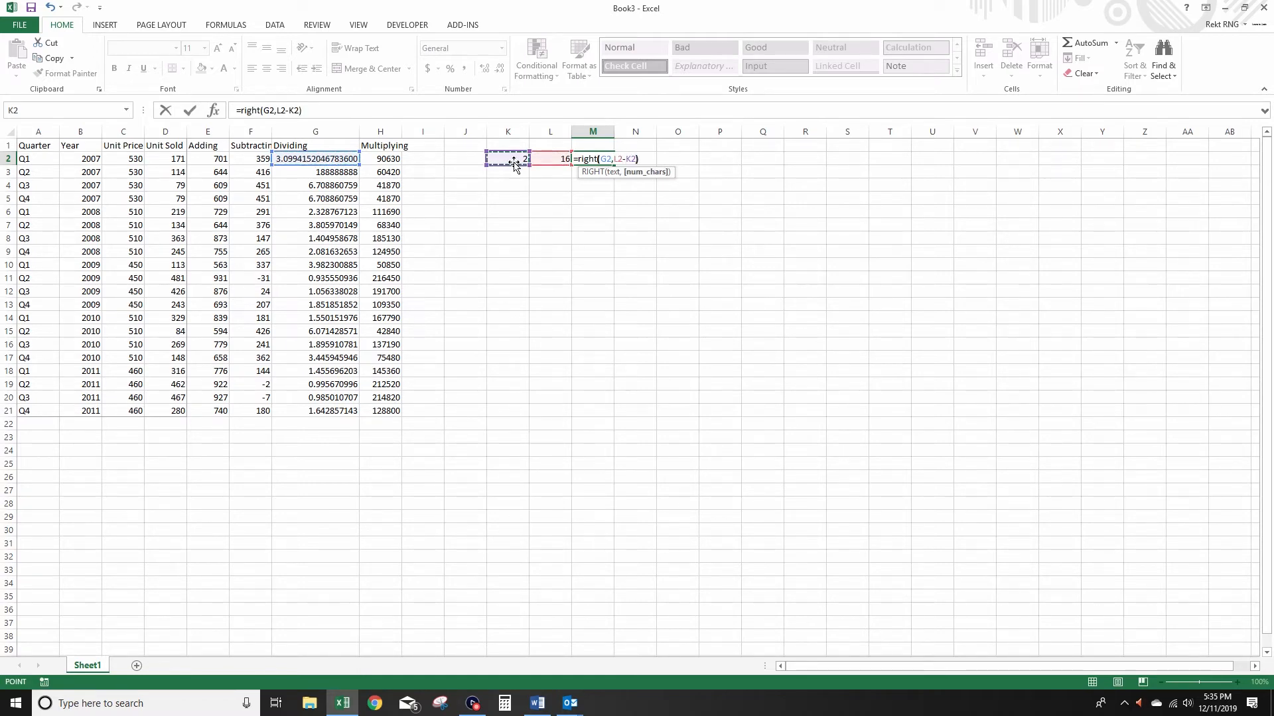
key(Return)
Examine the arguments of the RIGHT formula in M2, including its L2 reference, without changing them
click(599, 161)
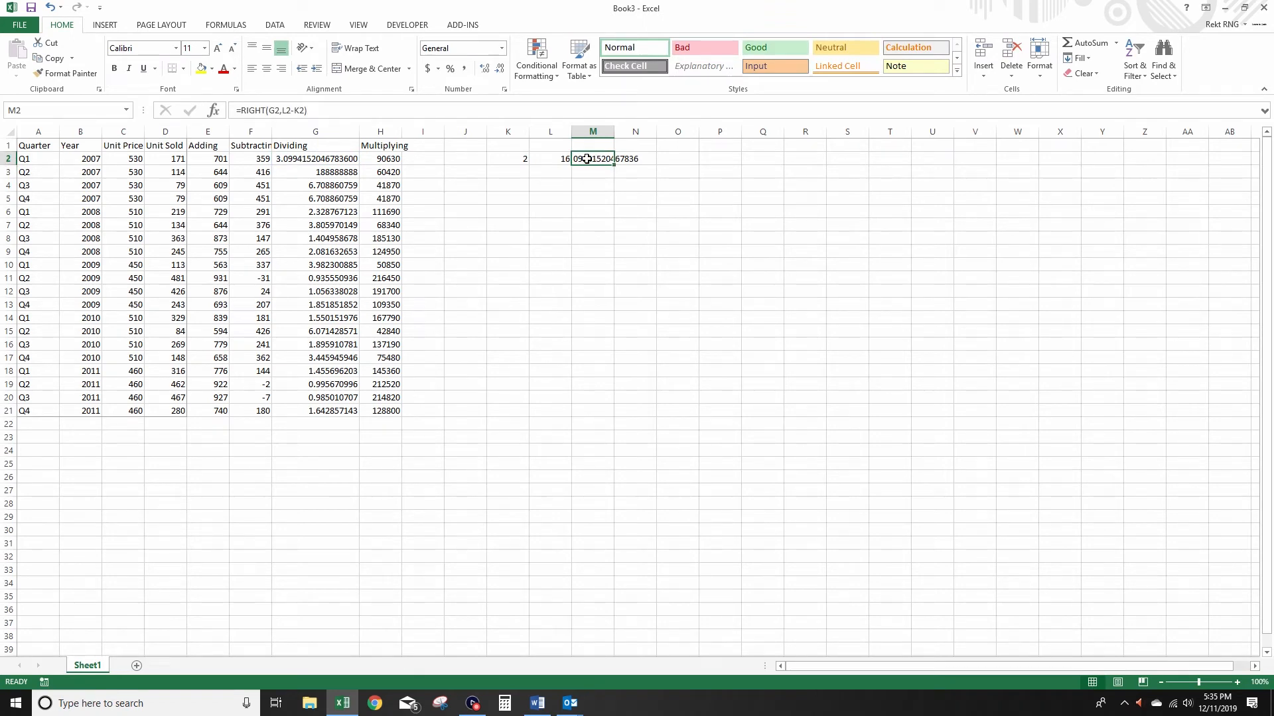
double_click(587, 159)
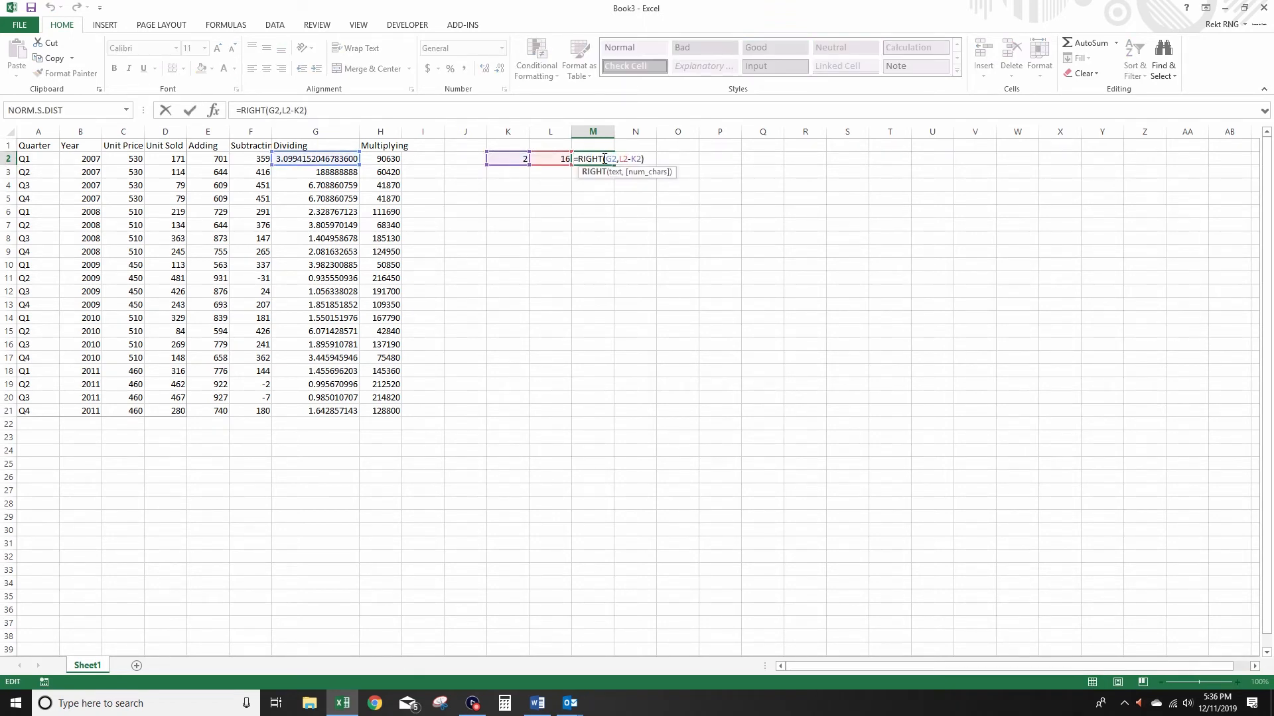
drag(619, 159, 627, 158)
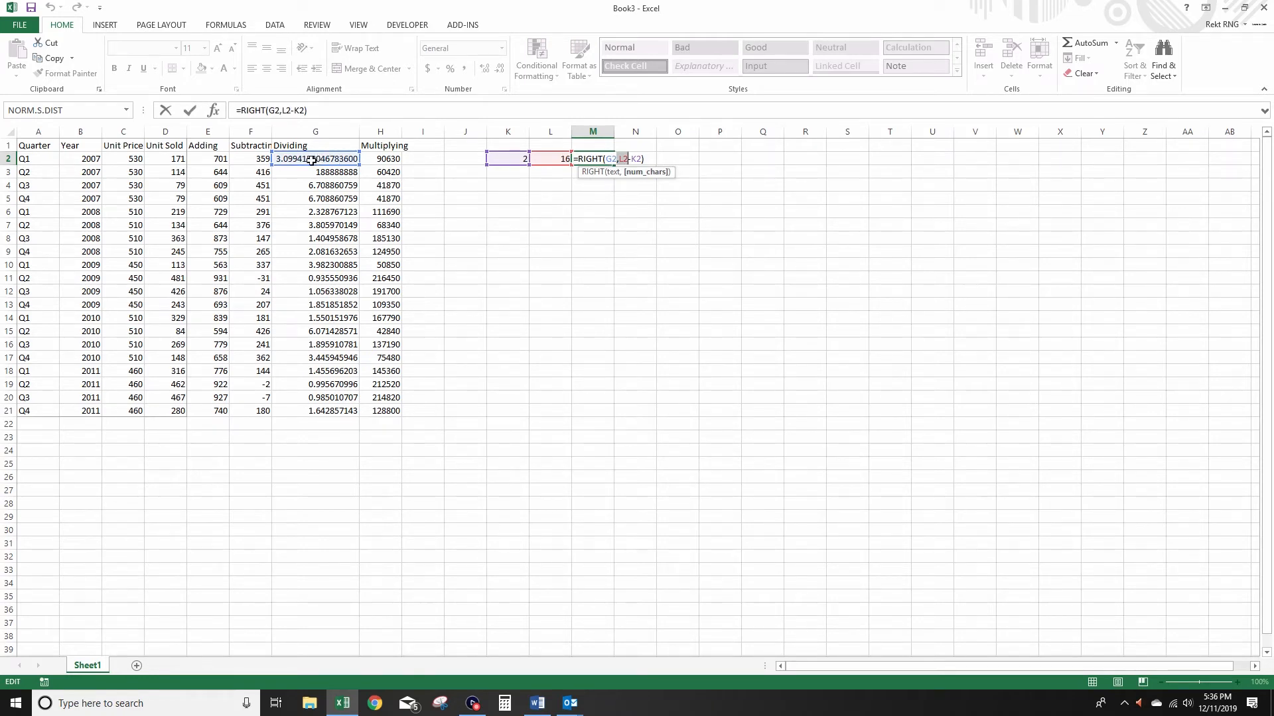
key(ctrl+Return)
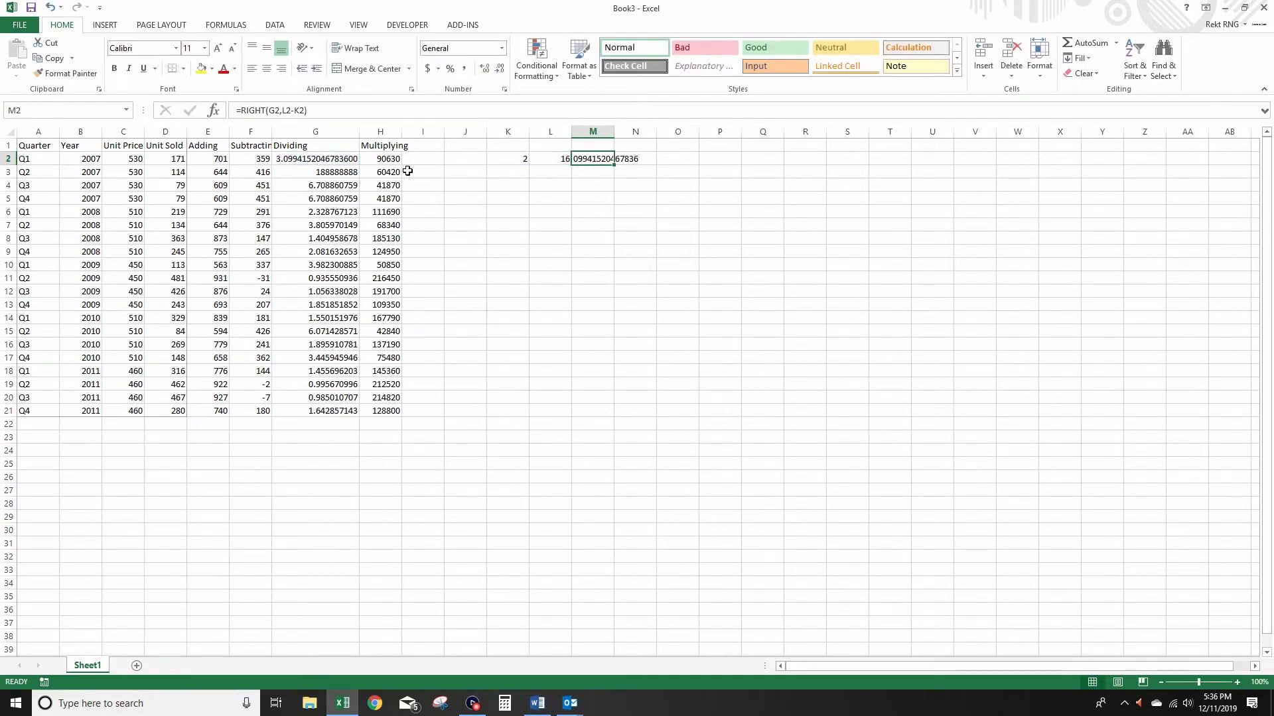
Change the start number of the SEARCH formula in K2 so the search begins beyond the first decimal point
click(517, 159)
double_click(518, 159)
click(553, 159)
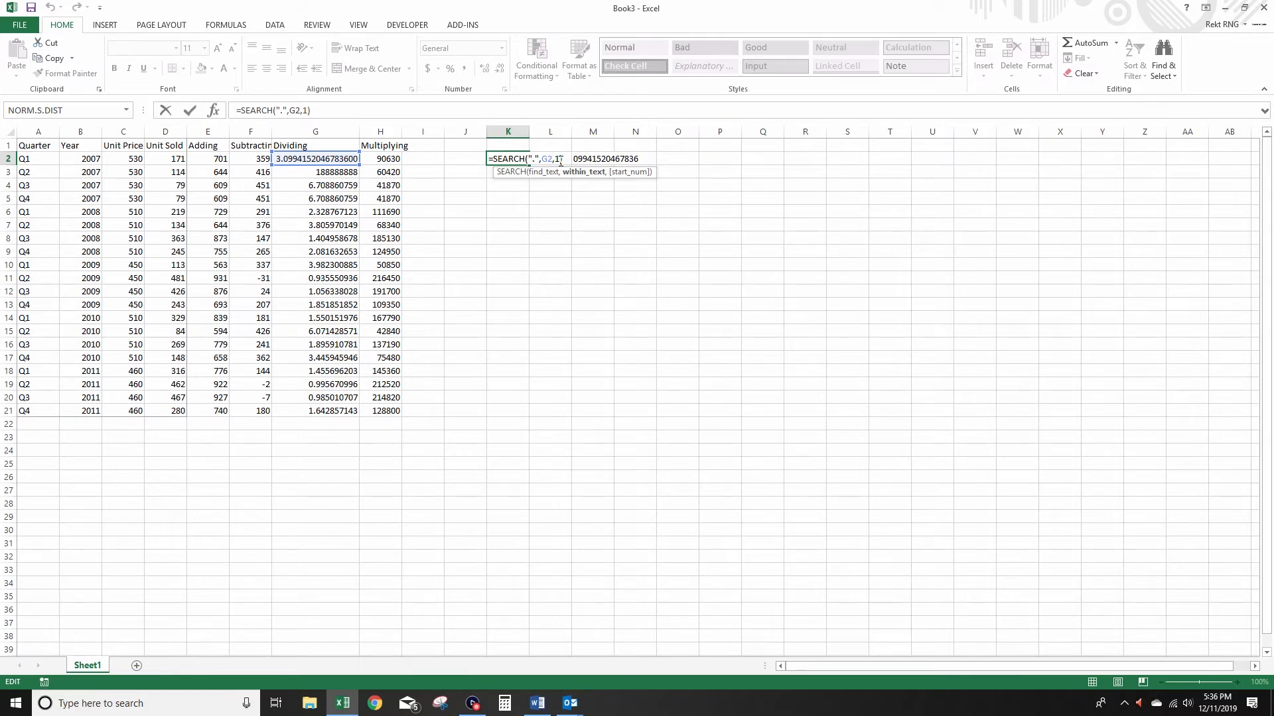
double_click(557, 159)
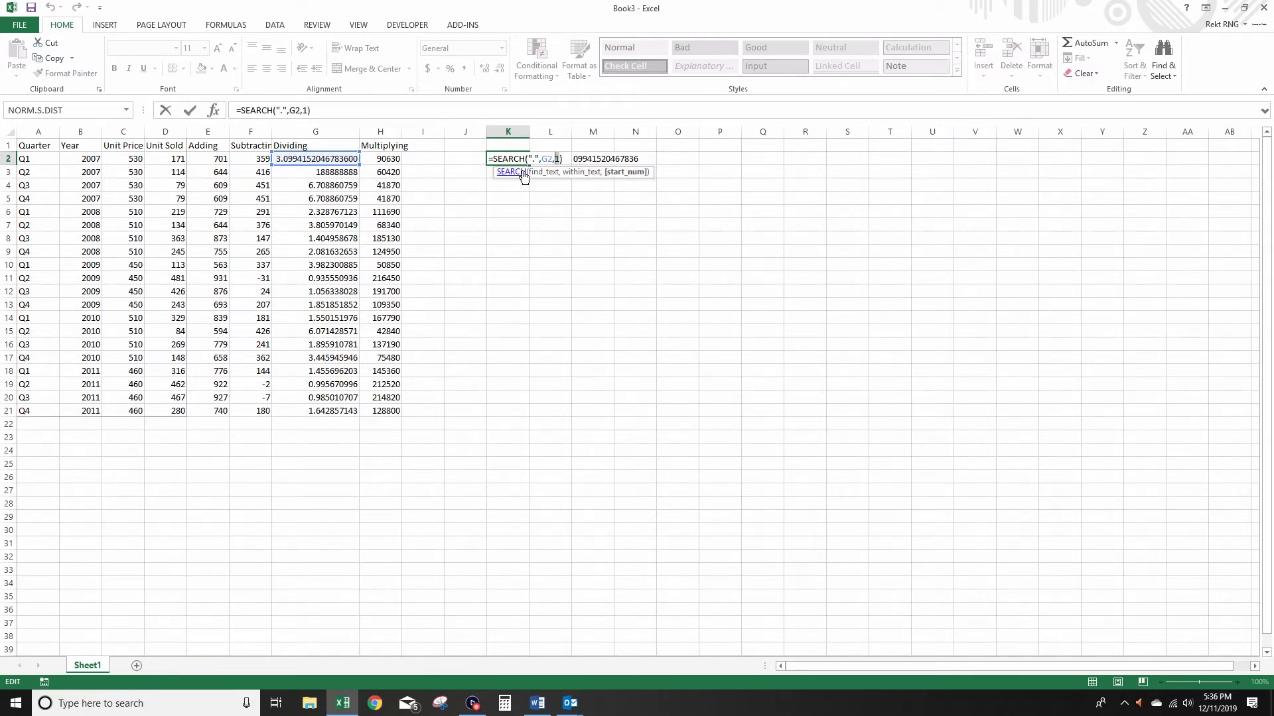
key(Return)
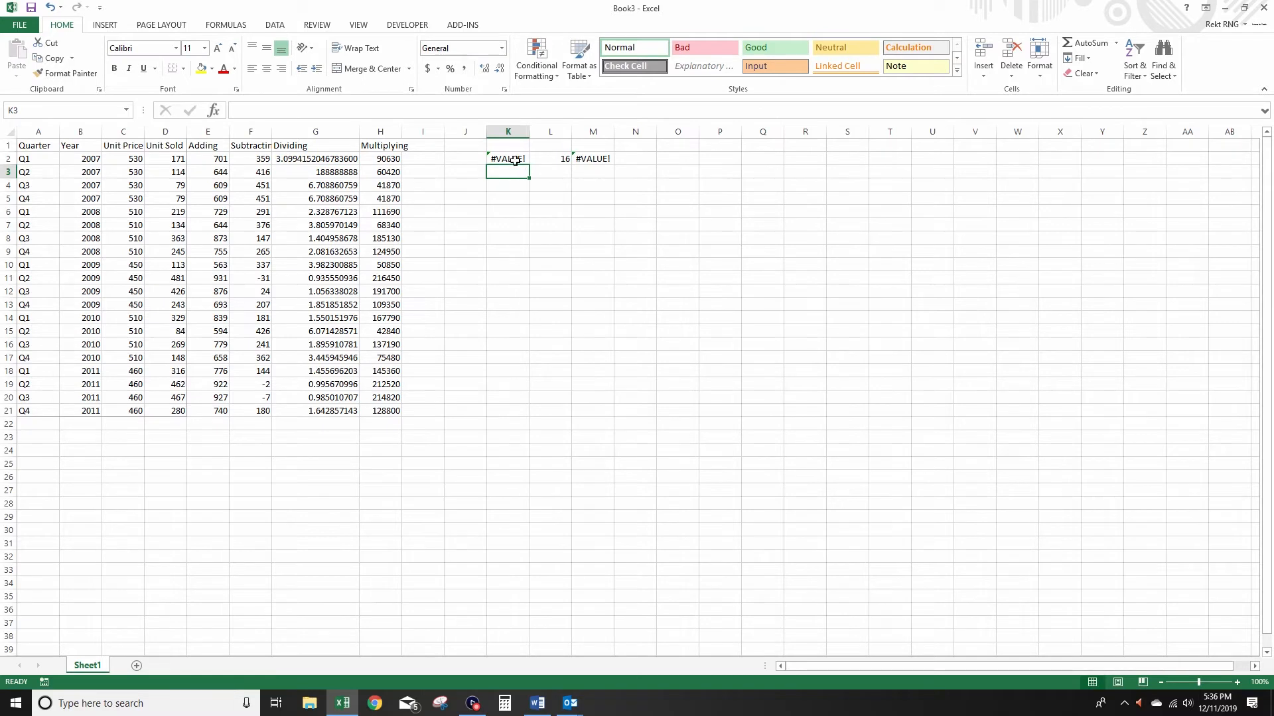
Insert a second decimal point into G2's value so it reads 3.0994152.0467836
double_click(329, 159)
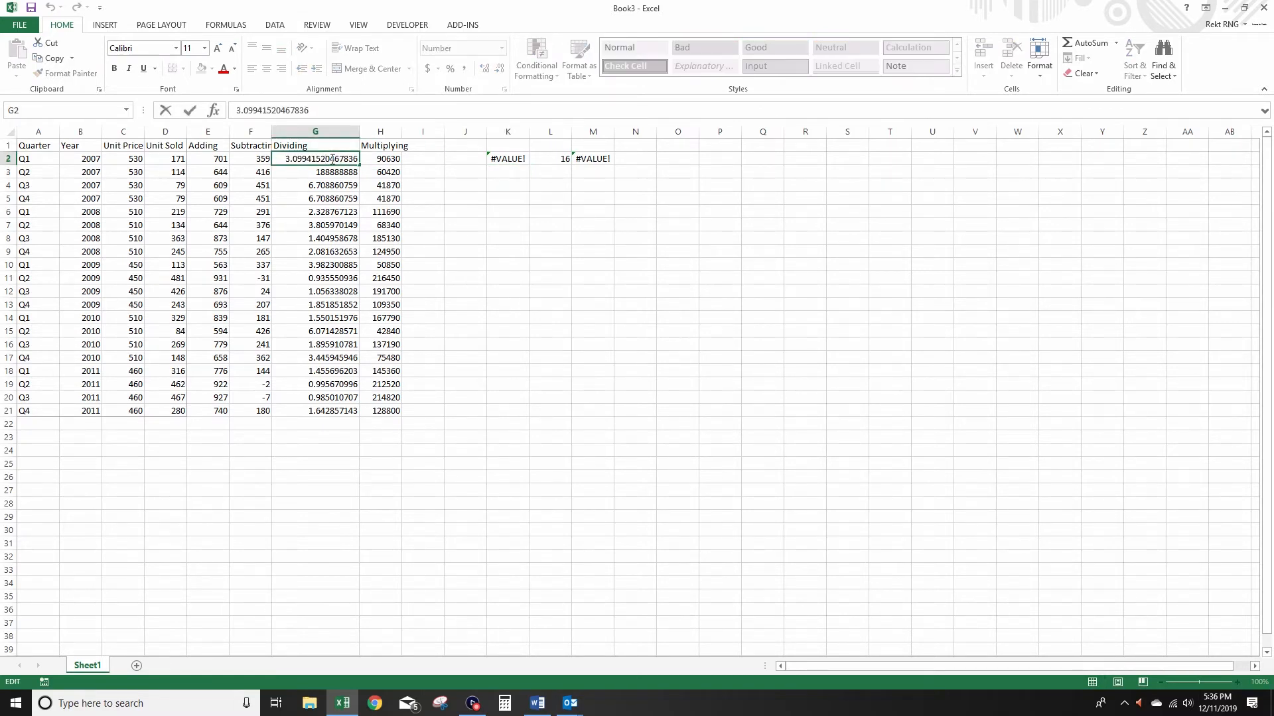
text(.)
key(Return)
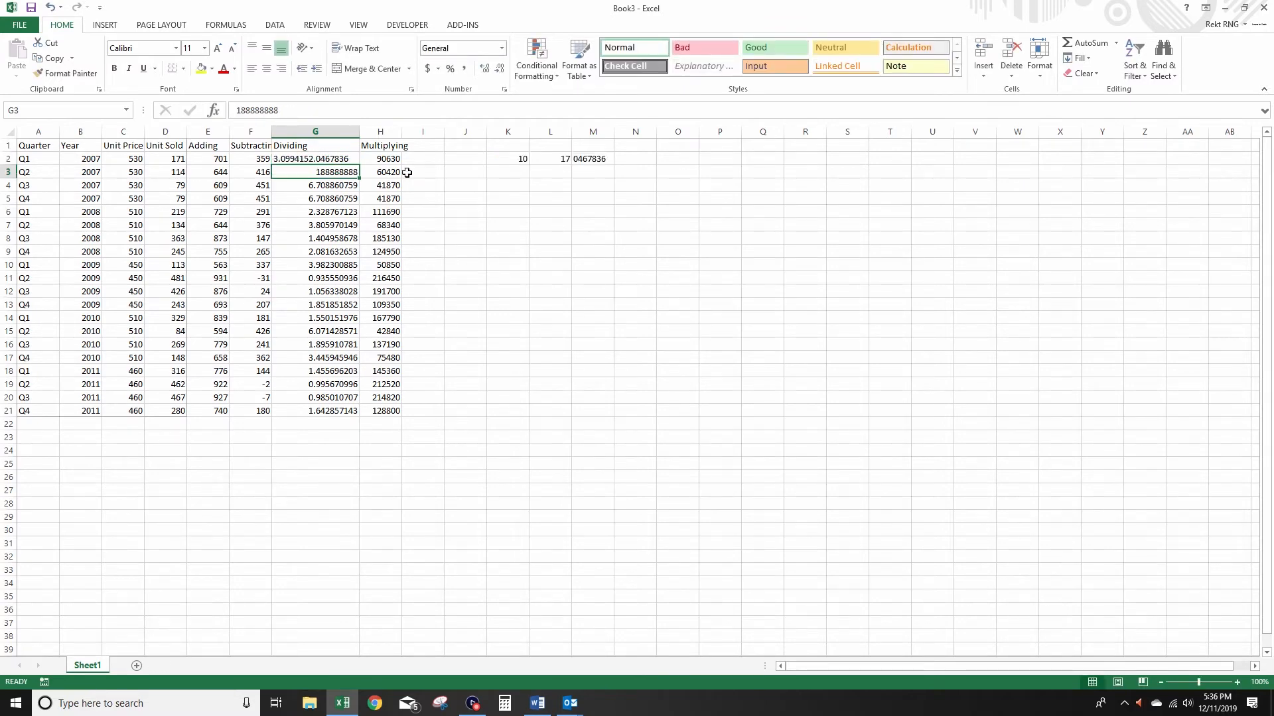
Clear the formulas from K2:M2, and switch to the Topics document in Word to check the next function
click(602, 158)
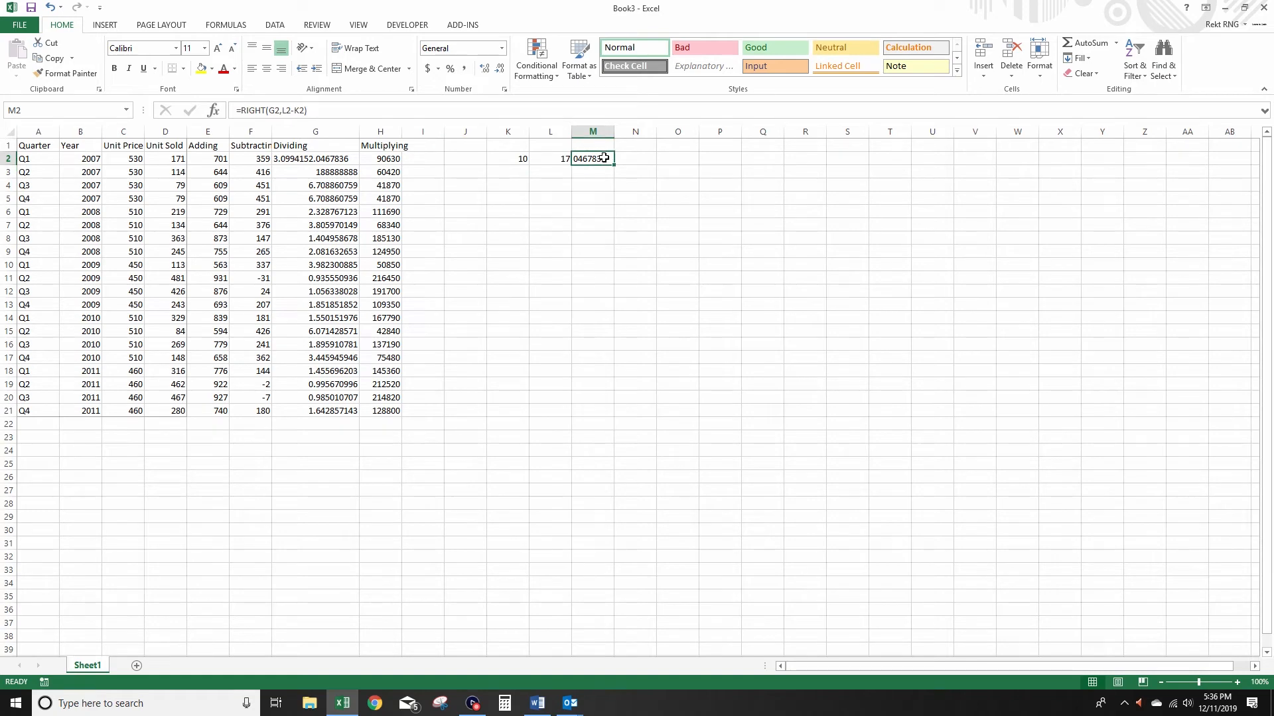
drag(601, 158, 497, 159)
key(Delete)
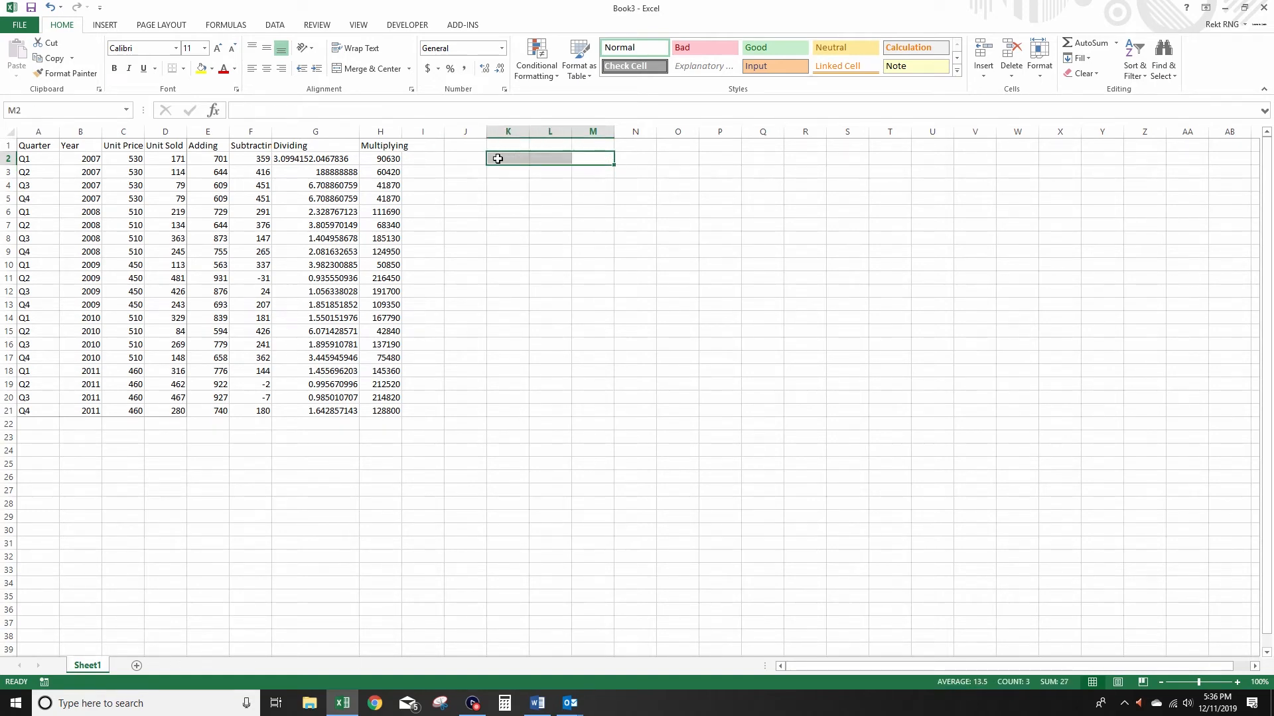
click(537, 704)
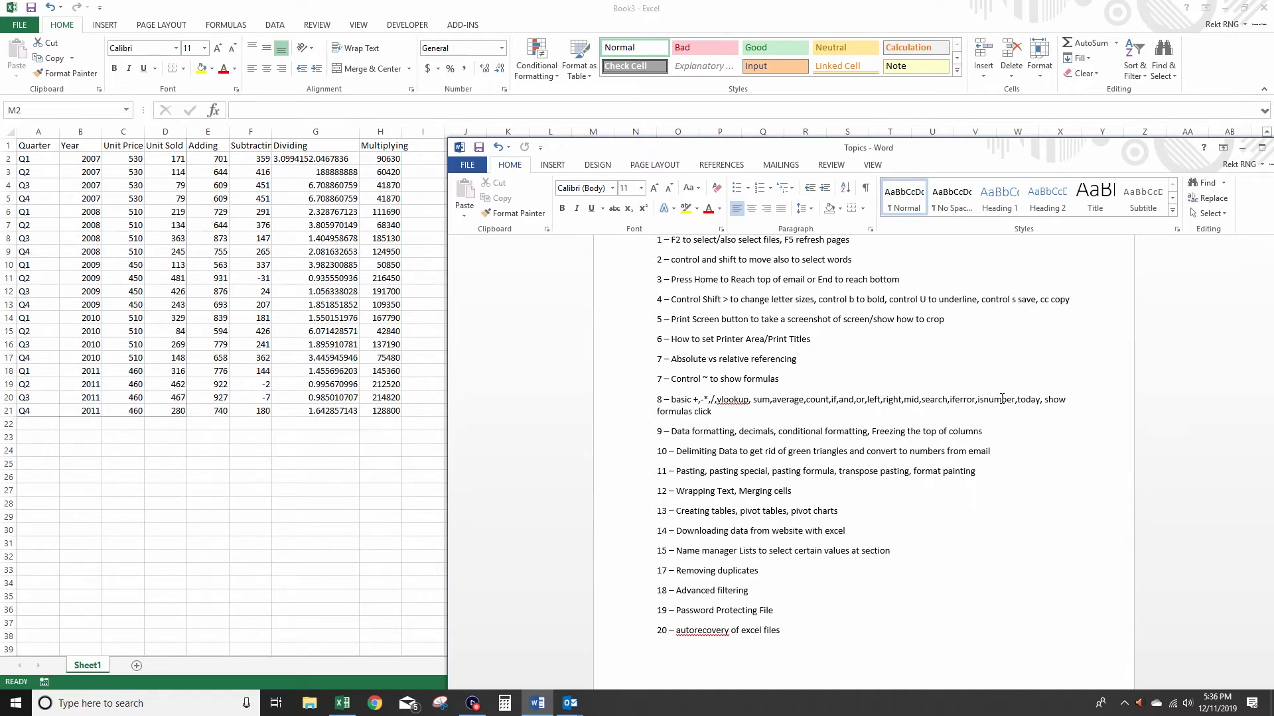
Switch back to the Excel workbook and enter the formula =TODAY() in cell K2
key(alt+Tab)
click(494, 159)
text(=)
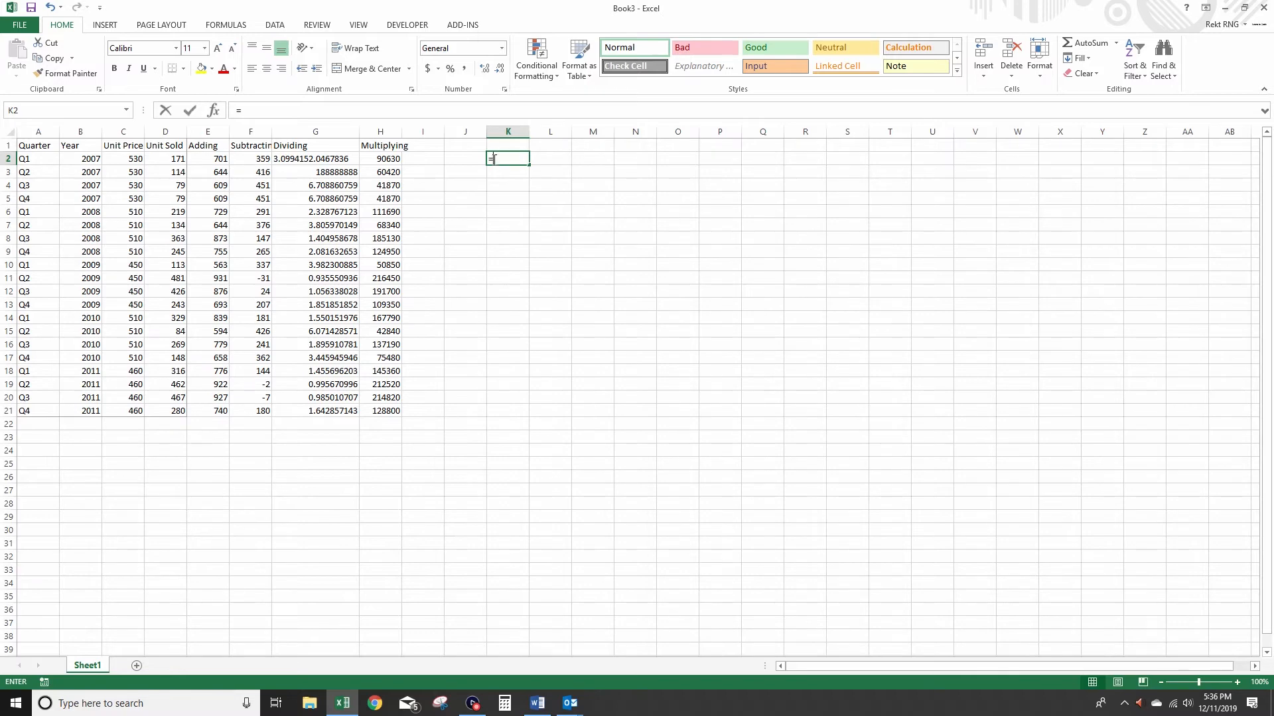
text(today())
key(Return)
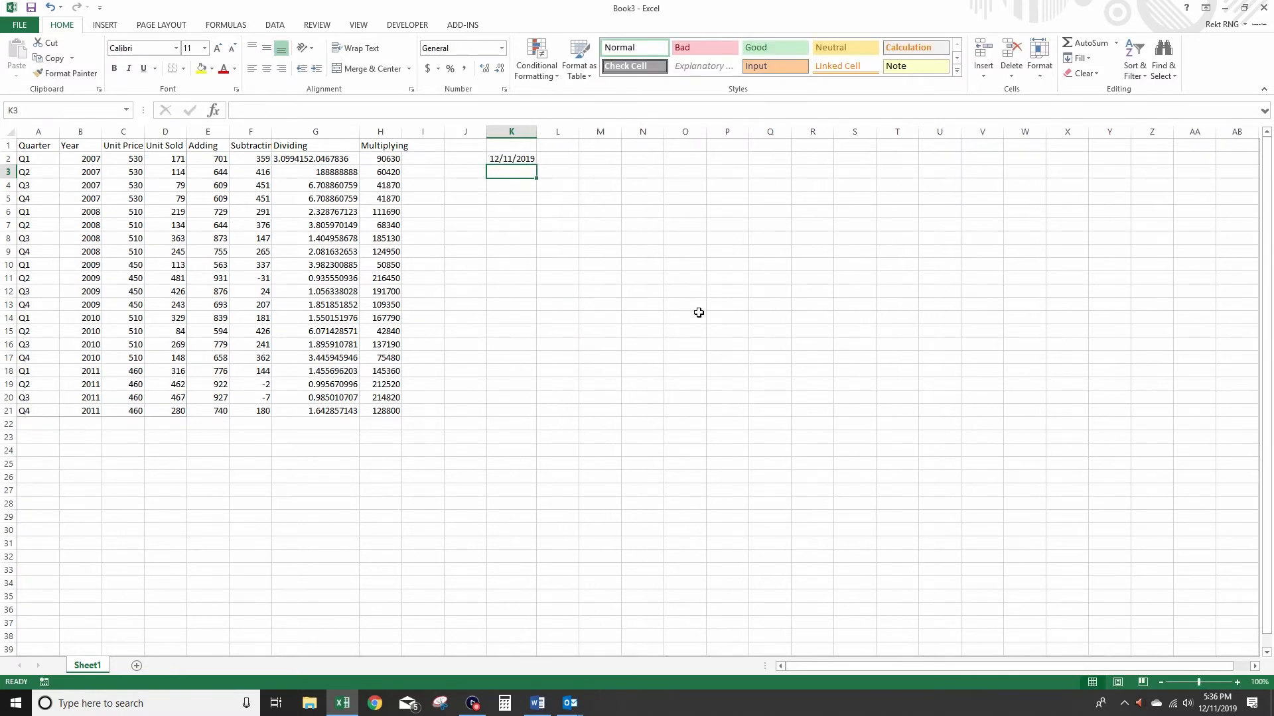
Enter a formula in K3 that adds 1 day to the date in K2
mouse_move(1232, 698)
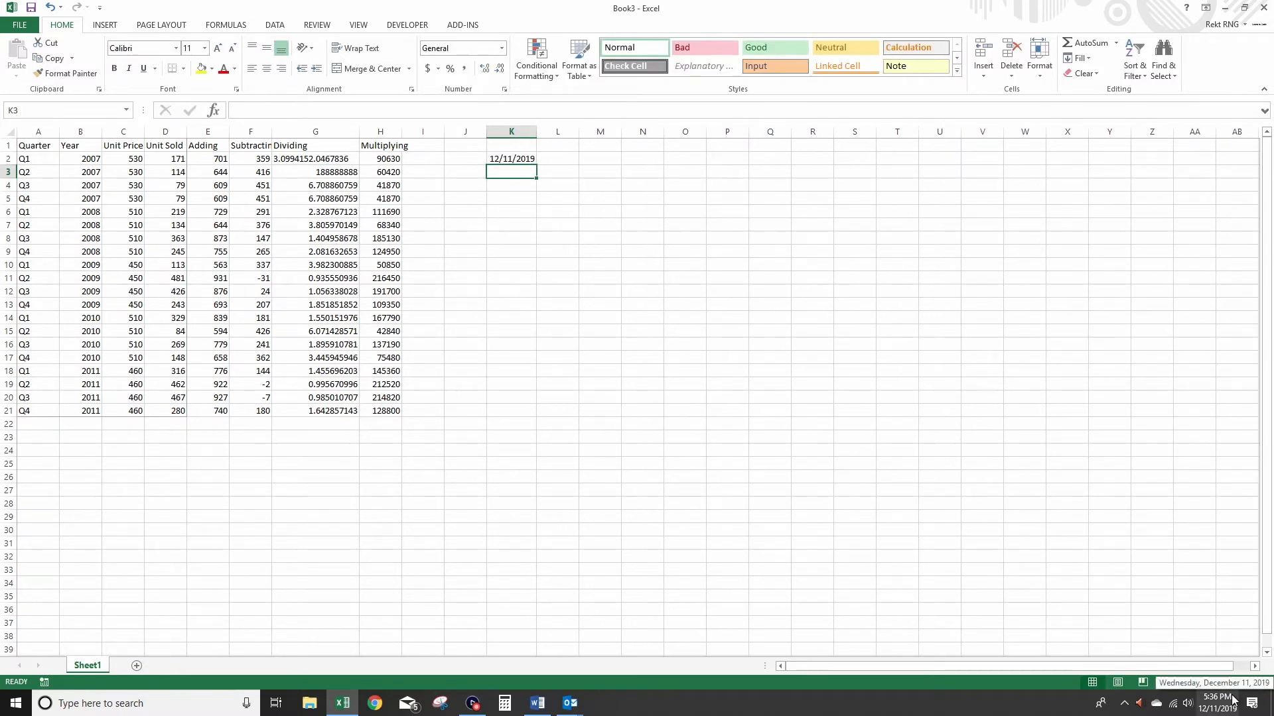
text(=k2+1)
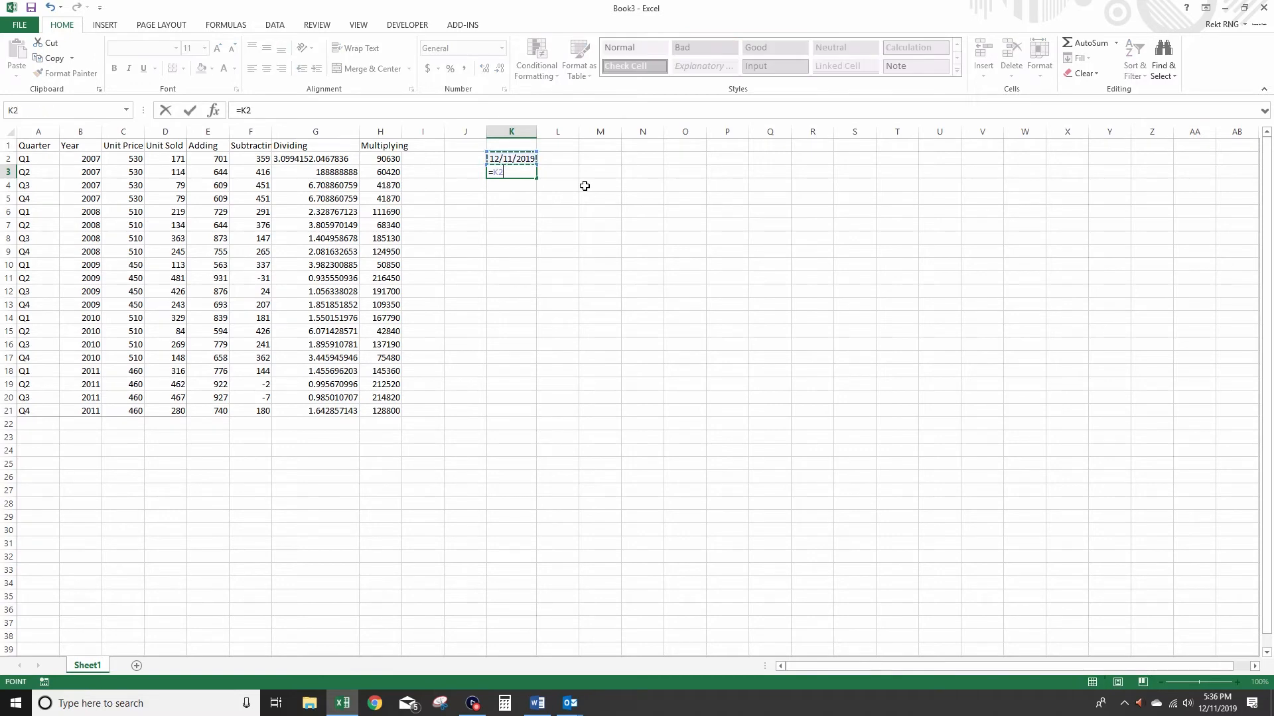
key(Return)
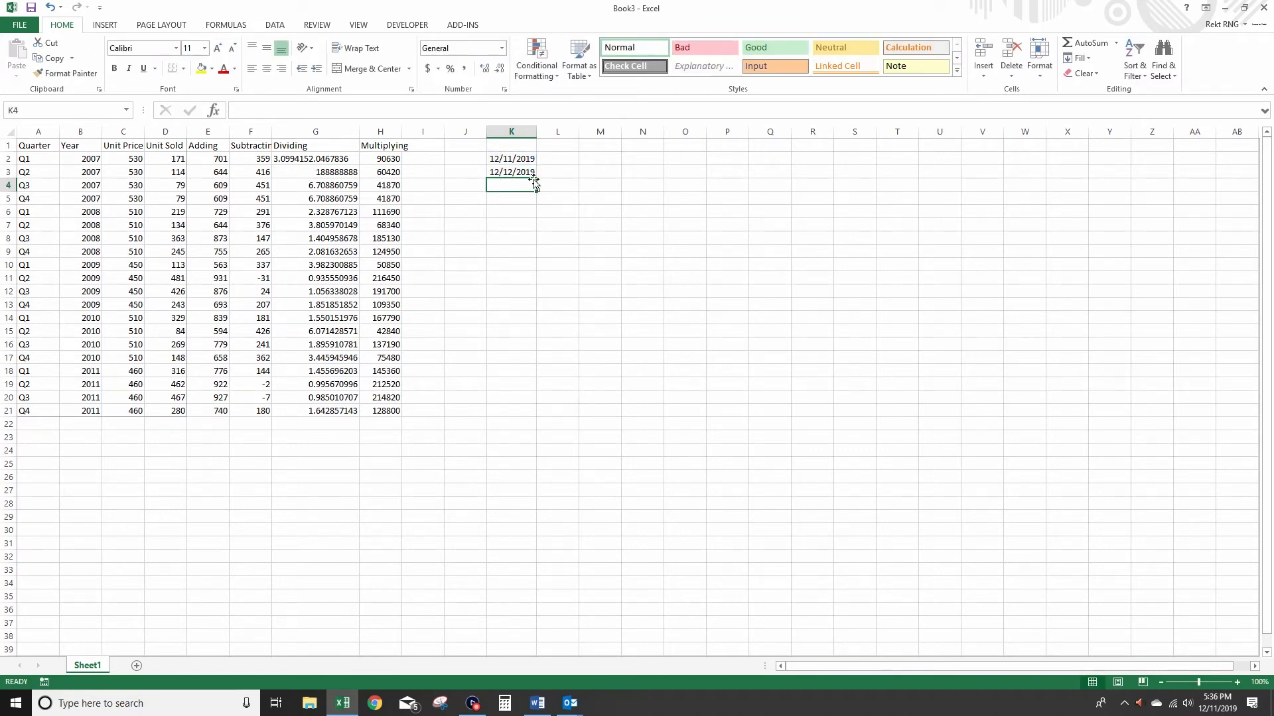
Enter a MONTH formula in K4 that extracts the month from the date in K2
text(=month()
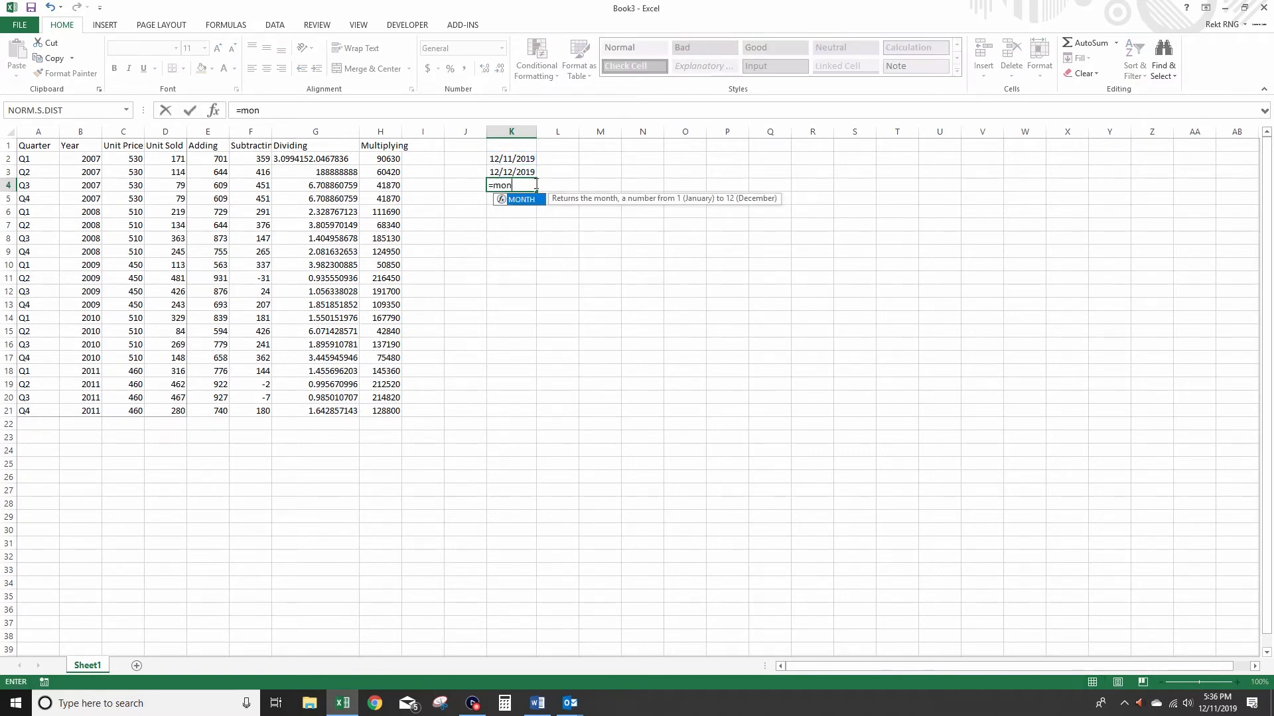
click(504, 157)
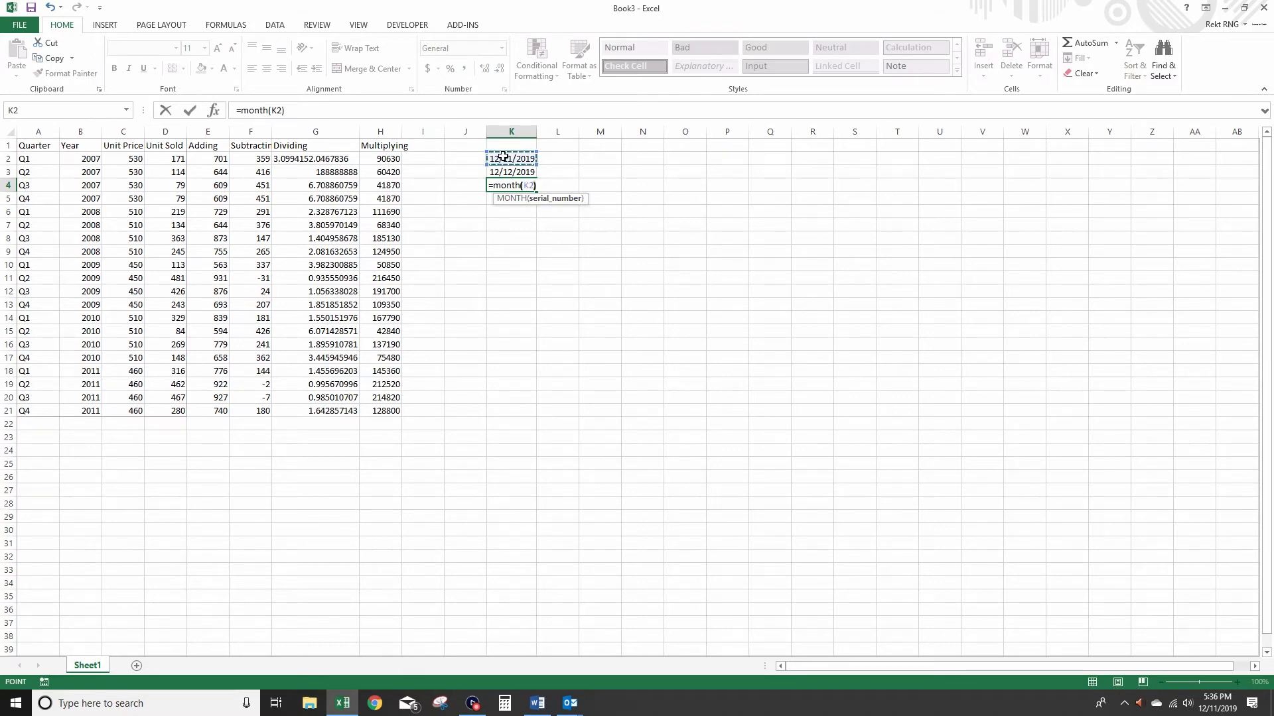
key(Return)
click(520, 185)
Enter a DAY formula in K5 that extracts the day from the date in K2
click(523, 195)
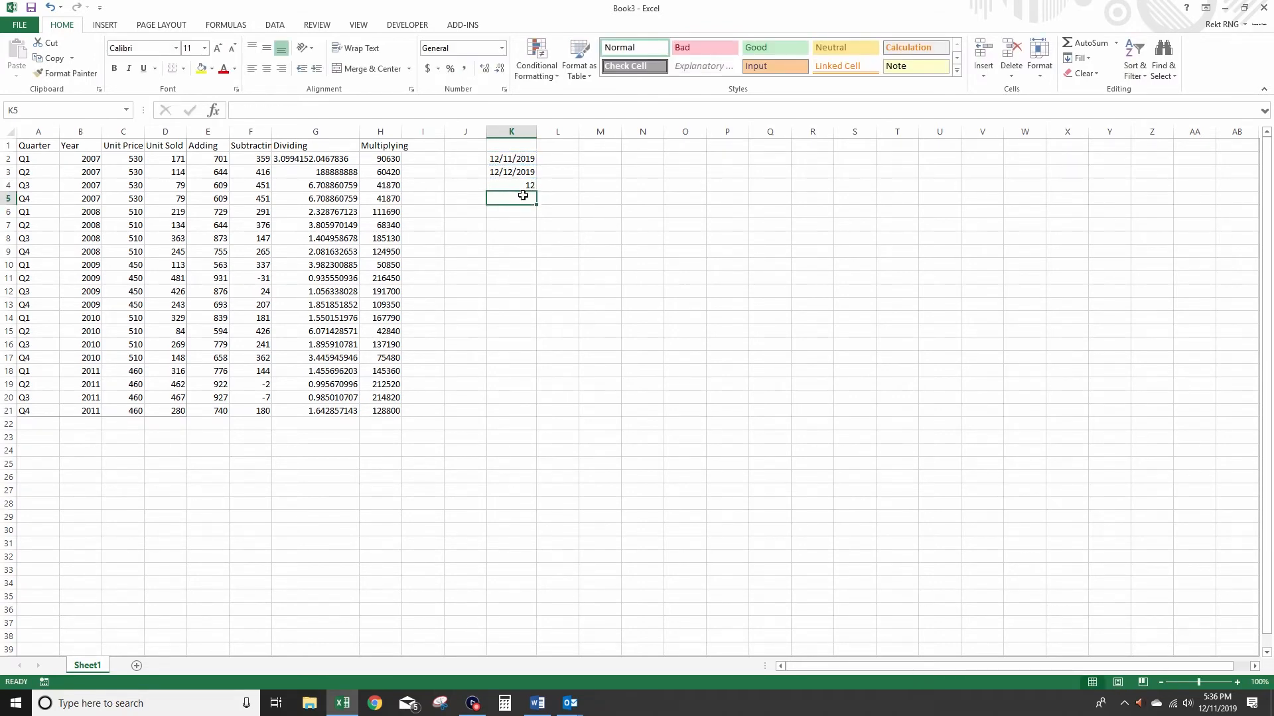
text(+day)
key(BackSpace)
key(BackSpace)
key(BackSpace)
key(BackSpace)
text(=day()
click(518, 159)
key(Return)
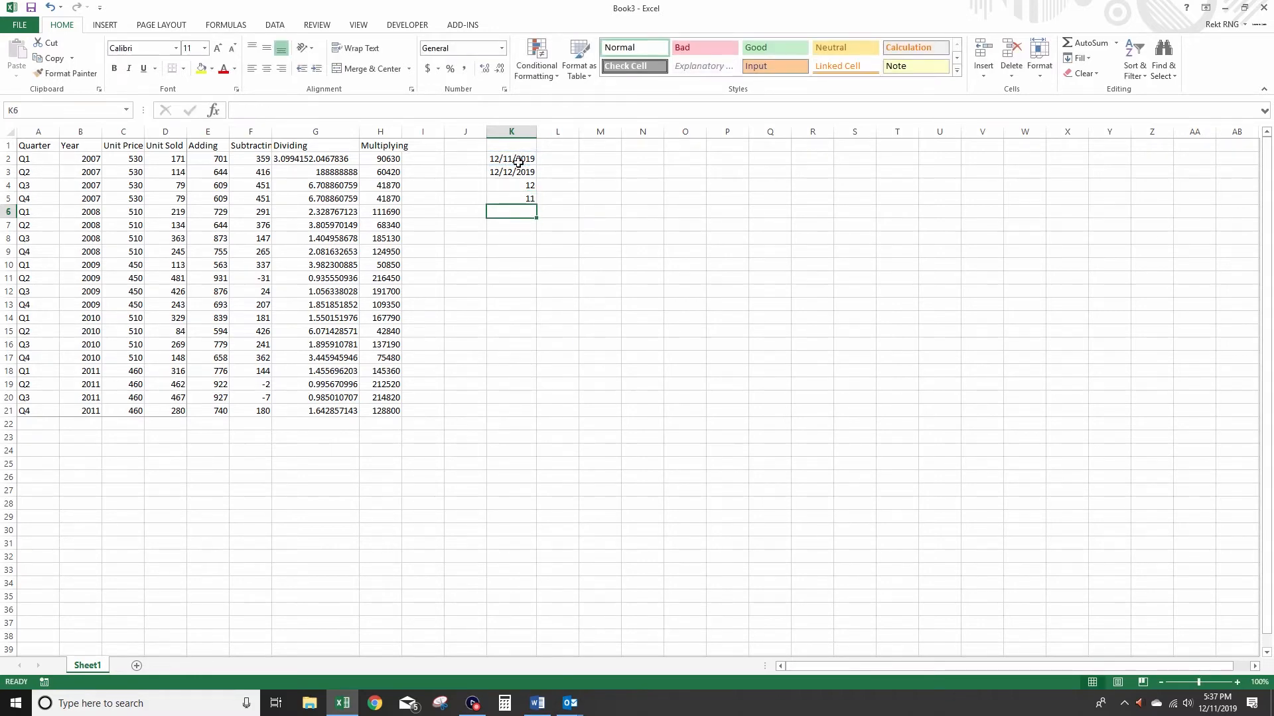
Enter a YEAR formula in K6 that extracts the year from the date in K2
text(=year()
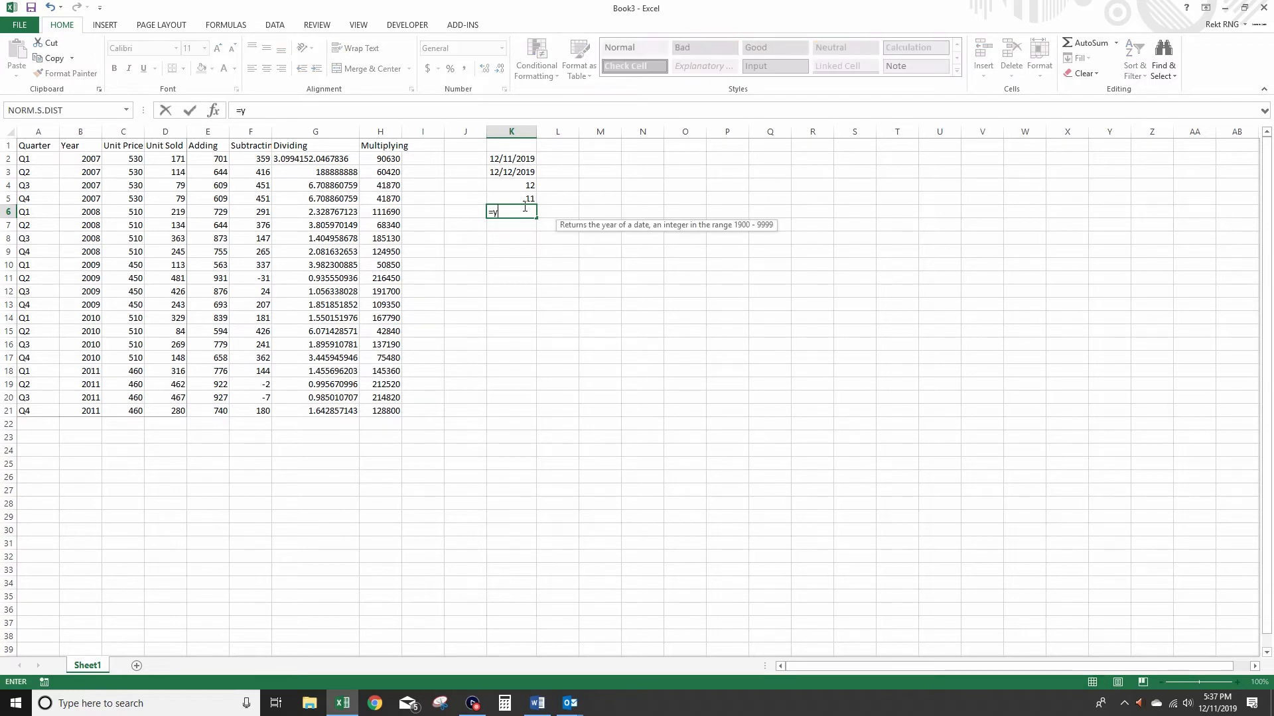
click(503, 164)
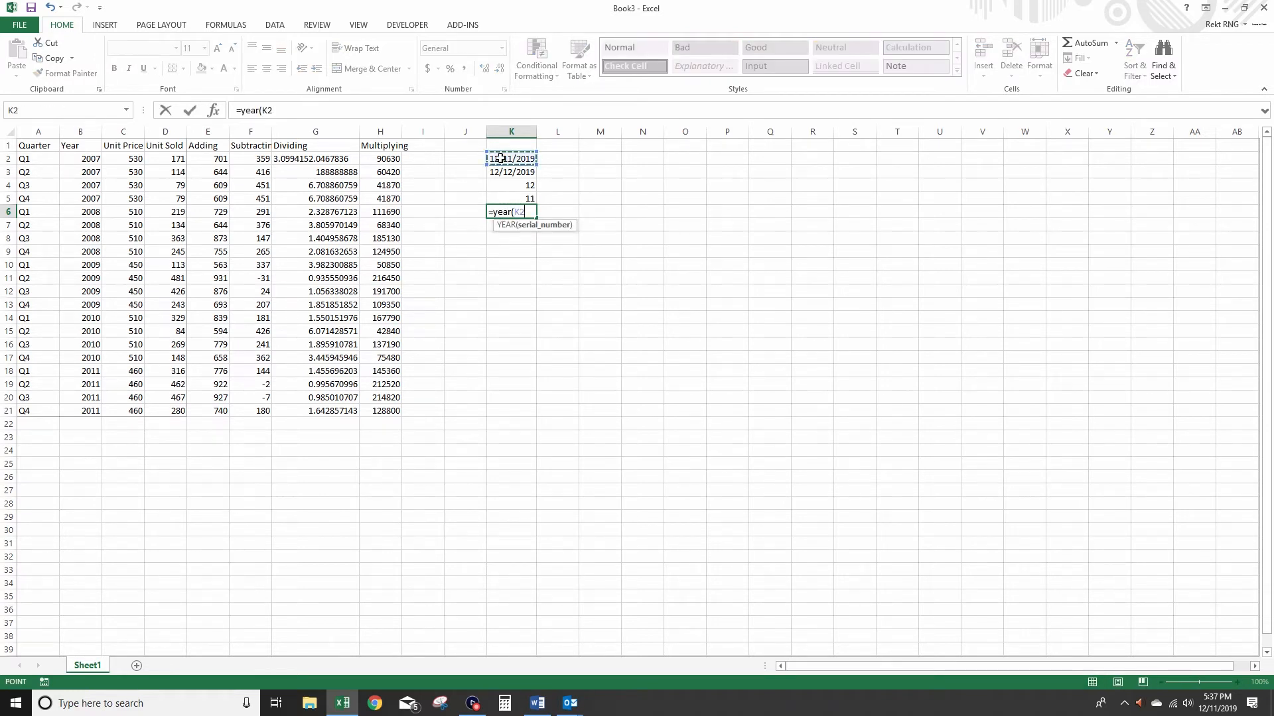
key(Return)
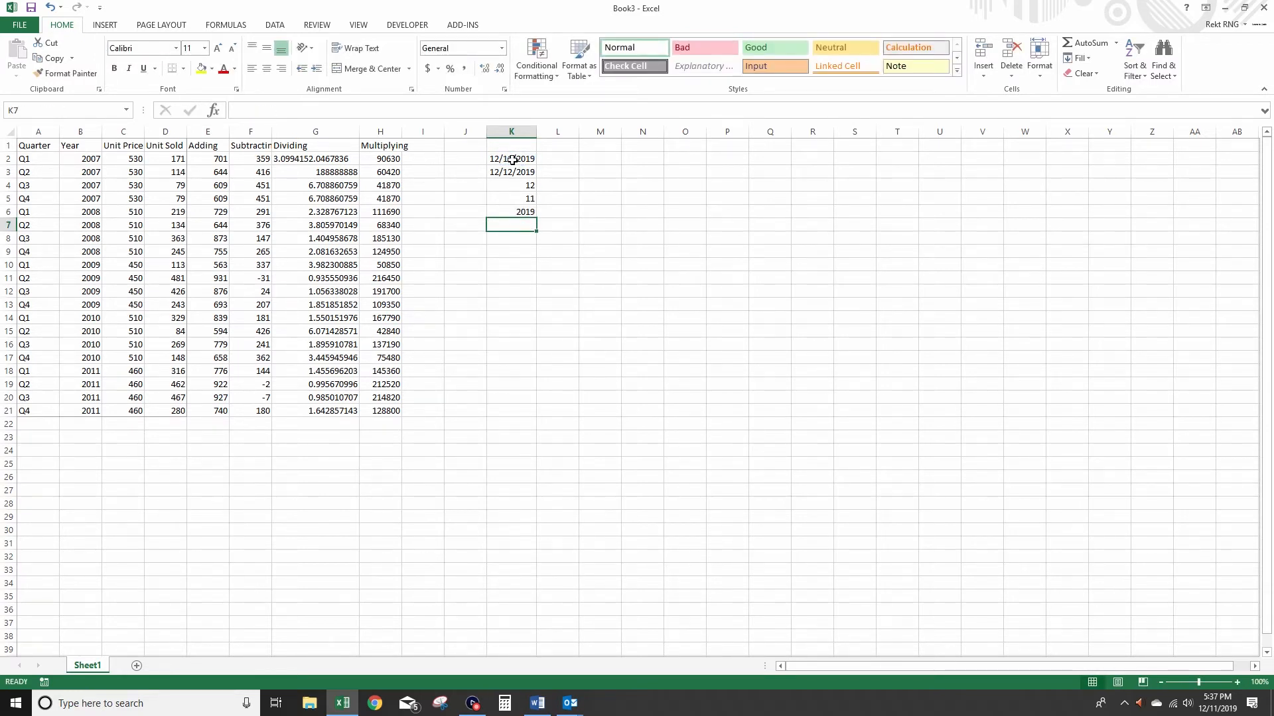
Clear the date formulas from K2:K7
drag(511, 159, 515, 226)
key(Delete)
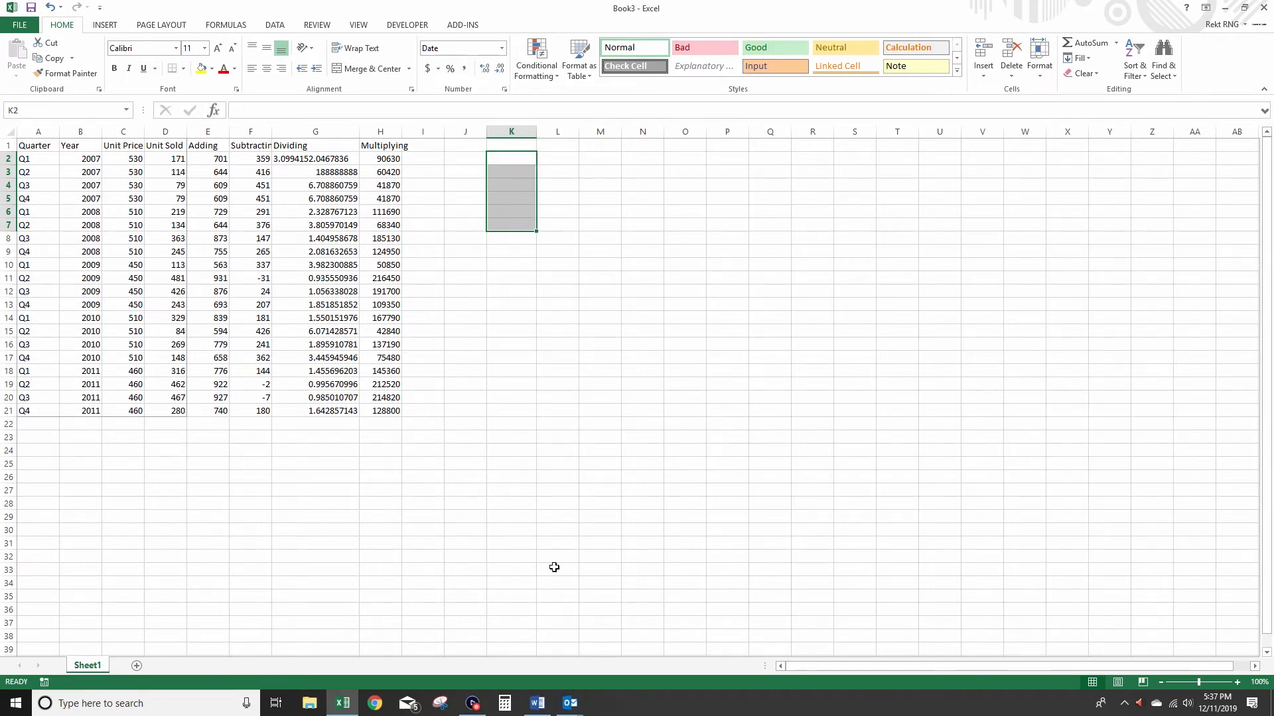
click(459, 184)
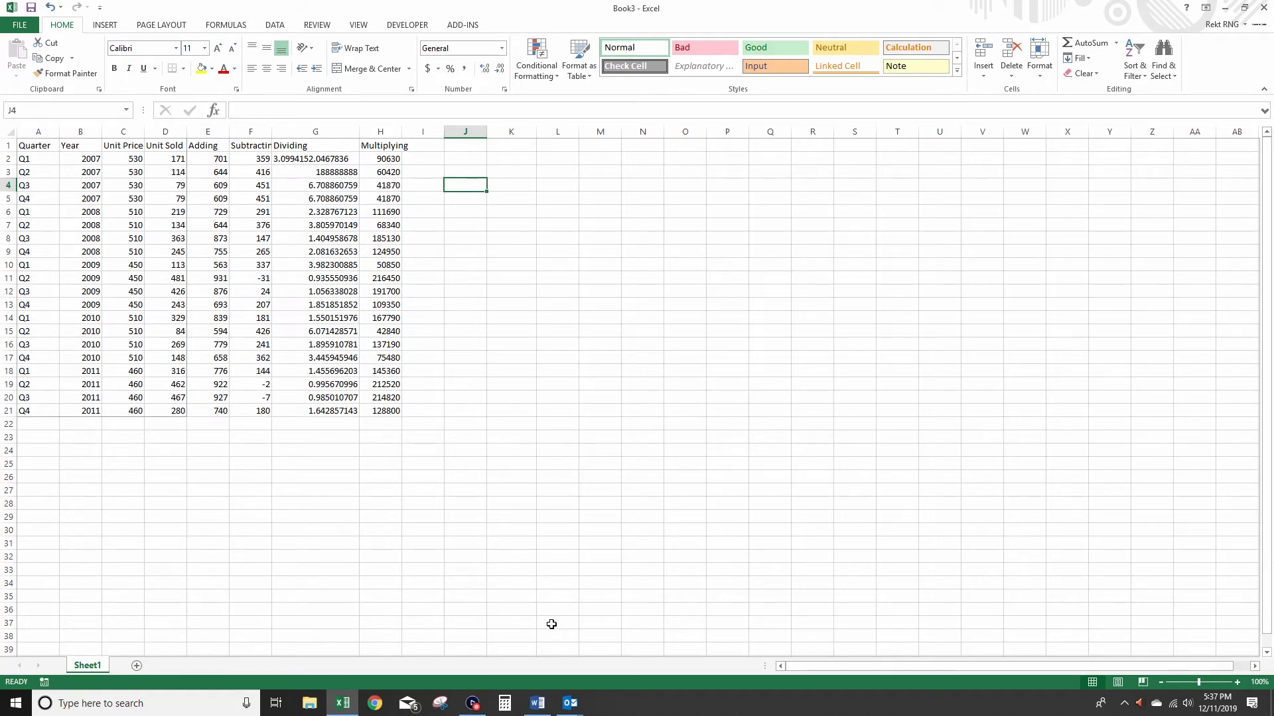
click(451, 162)
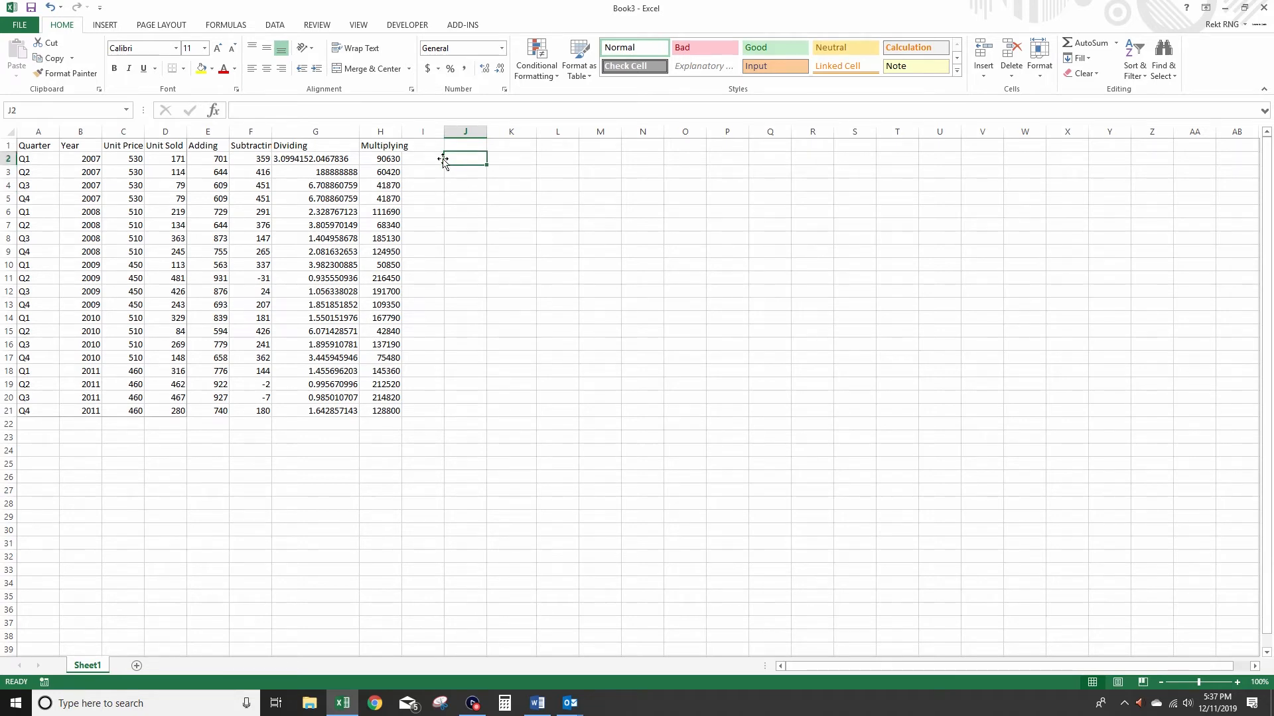
click(435, 159)
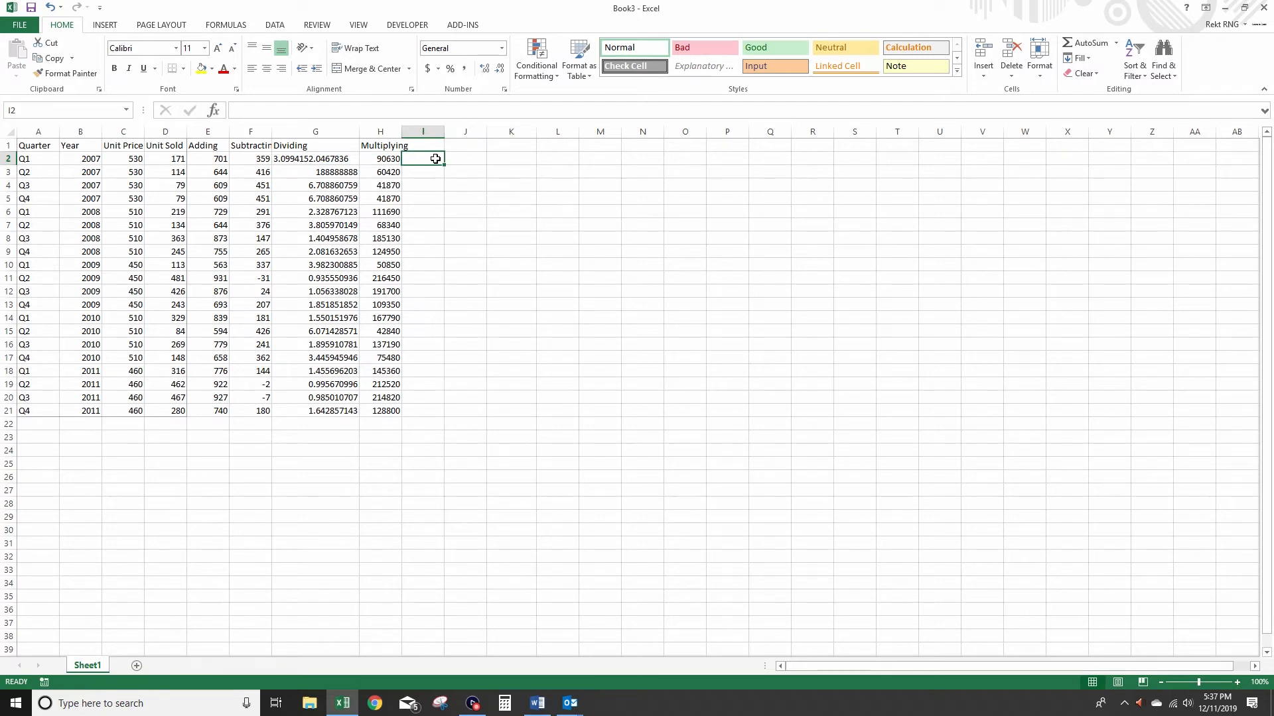
text(=vlookup()
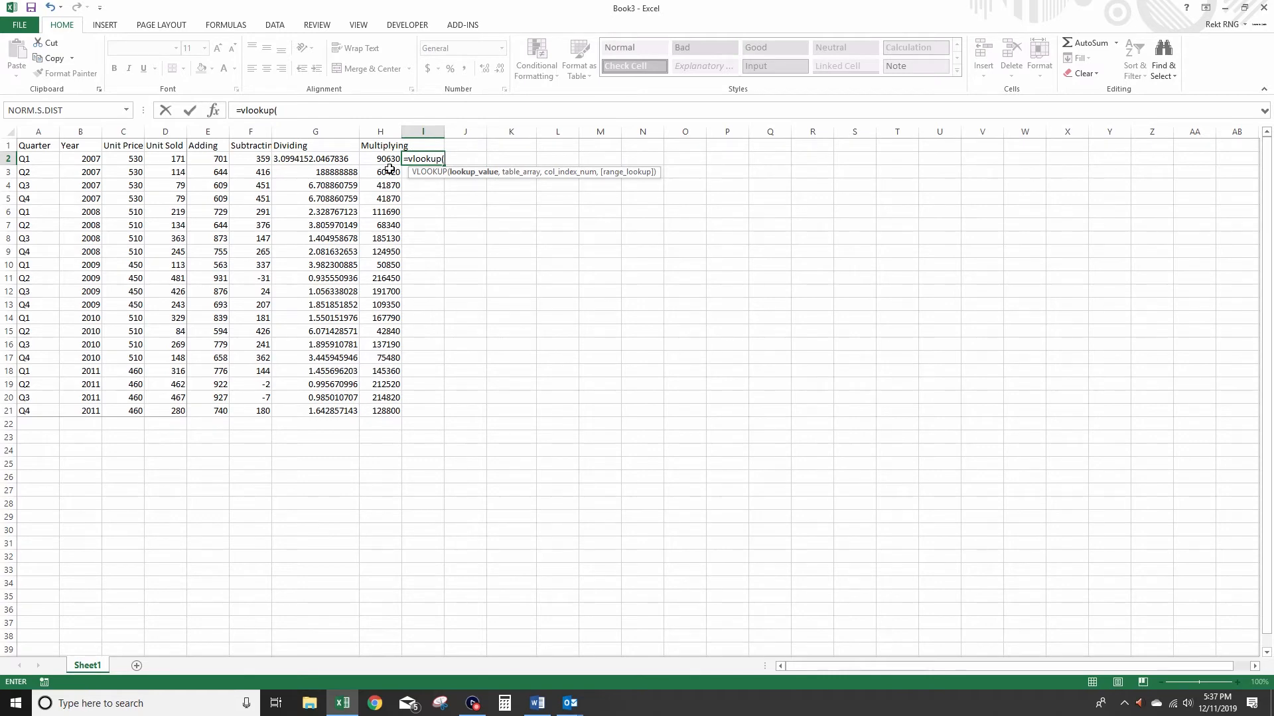
key(BackSpace)
key(BackSpace)
key(BackSpace)
key(BackSpace)
key(BackSpace)
key(BackSpace)
key(BackSpace)
key(BackSpace)
key(BackSpace)
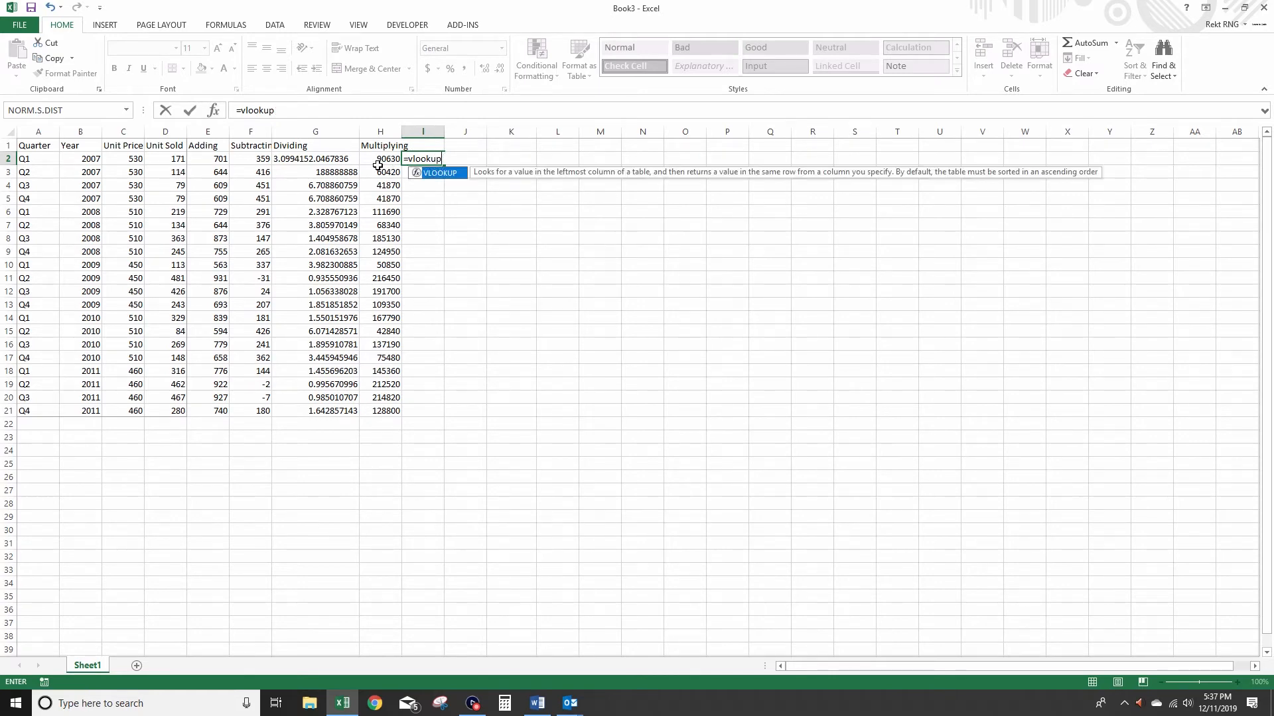
key(Return)
click(428, 158)
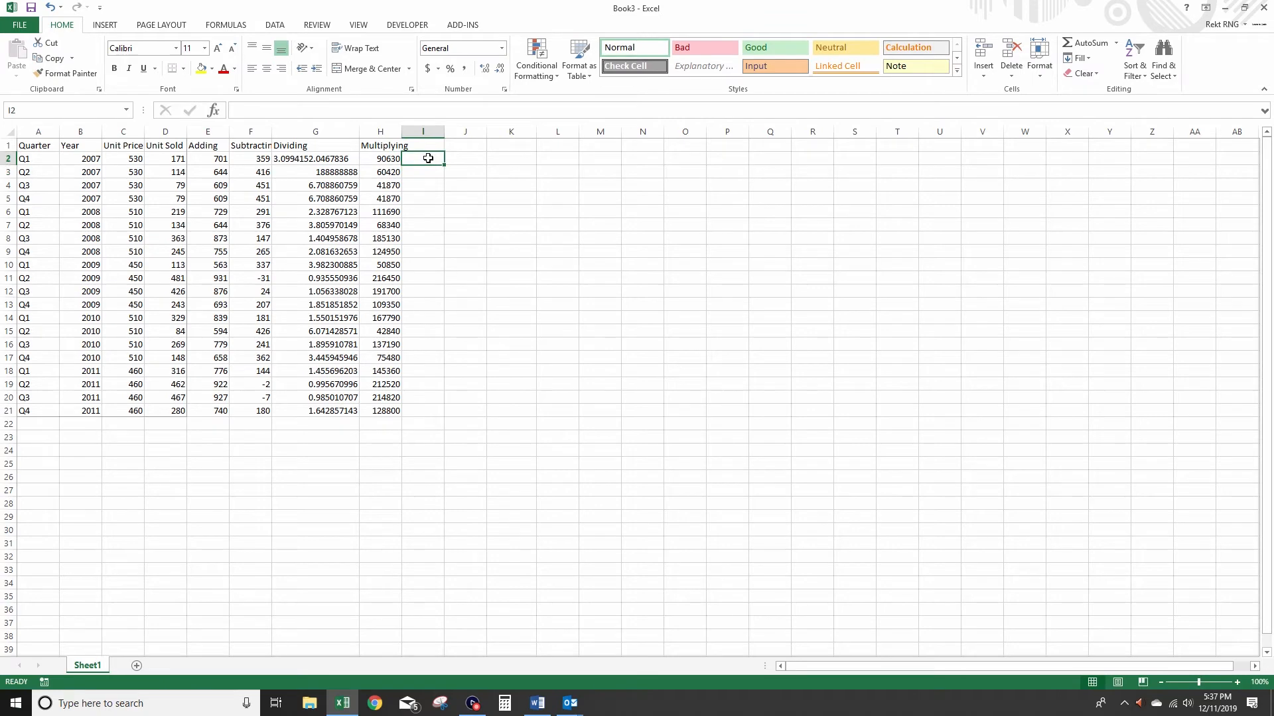
Copy the Year data from column B into column I, and change the value in I2 to 3000
click(80, 131)
key(ctrl+c)
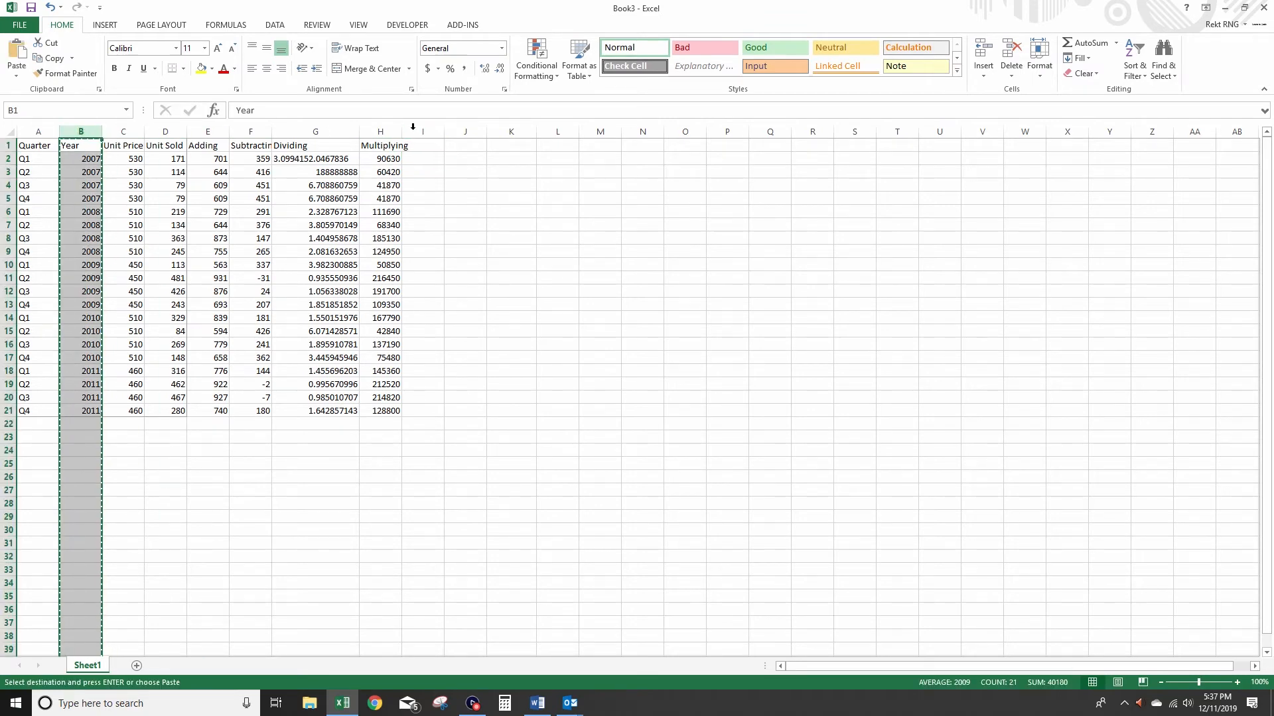
click(423, 132)
key(ctrl+v)
click(440, 160)
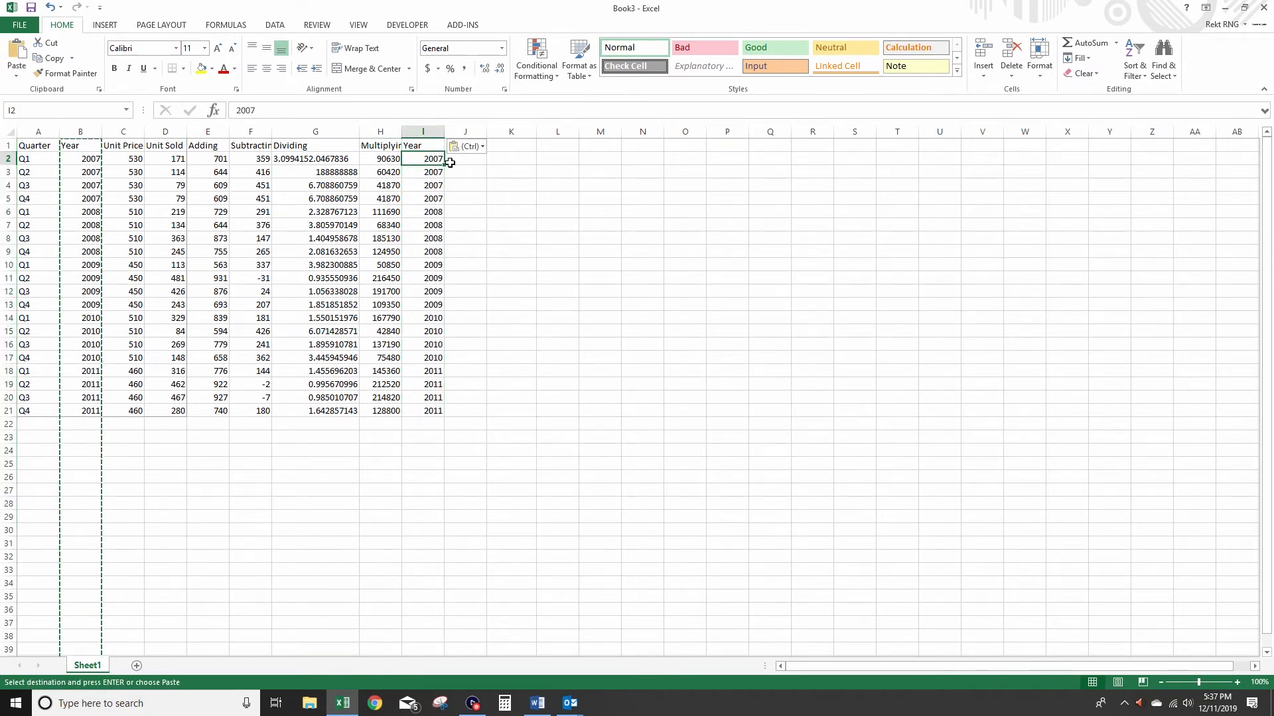
text(3000)
key(Return)
Enter a VLOOKUP in J2 that looks up I2 in the absolute range $B:$B, with column index 1 and FALSE
click(475, 158)
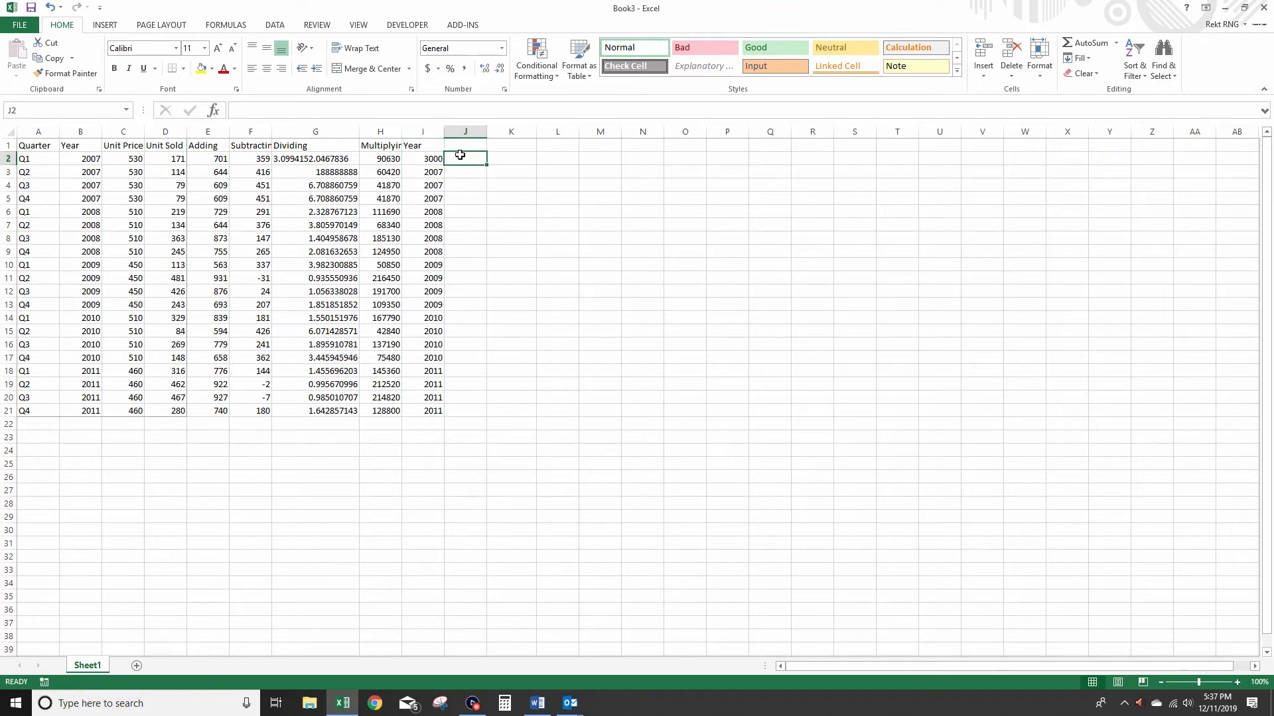
drag(96, 158, 106, 379)
click(468, 159)
text(=vlookup()
click(432, 158)
text(,)
click(81, 132)
key(F4)
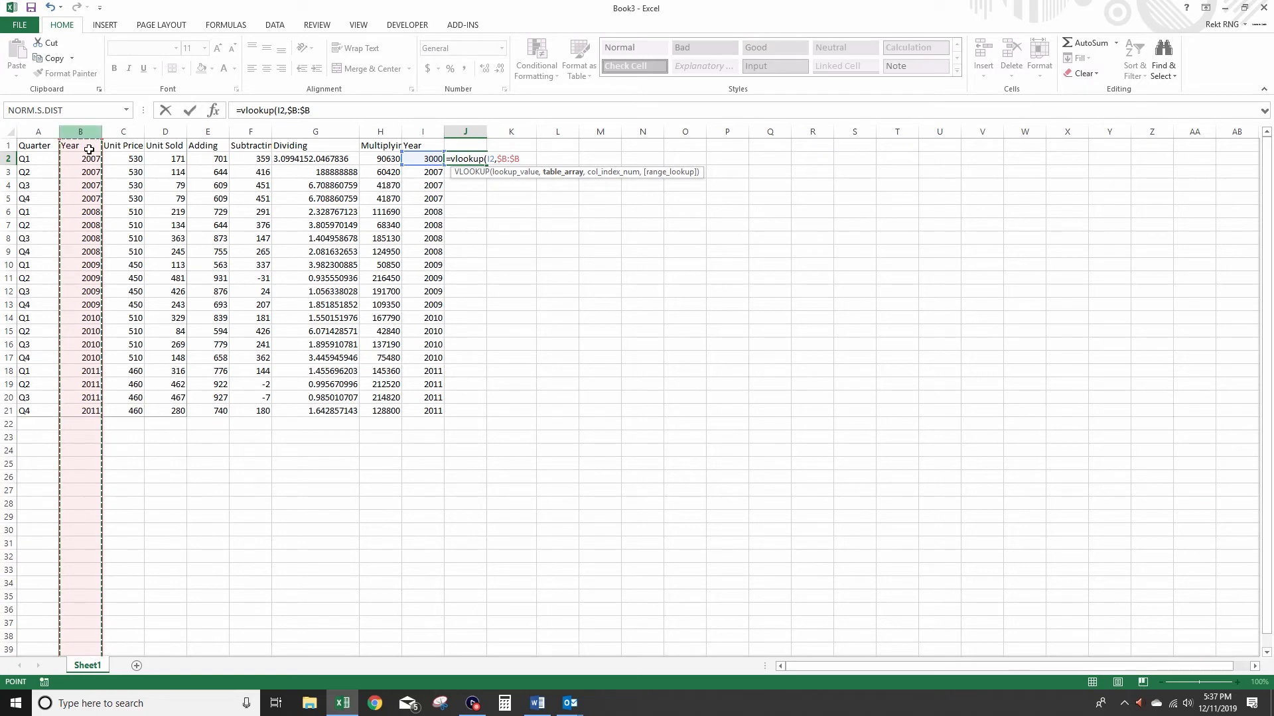
text(,)
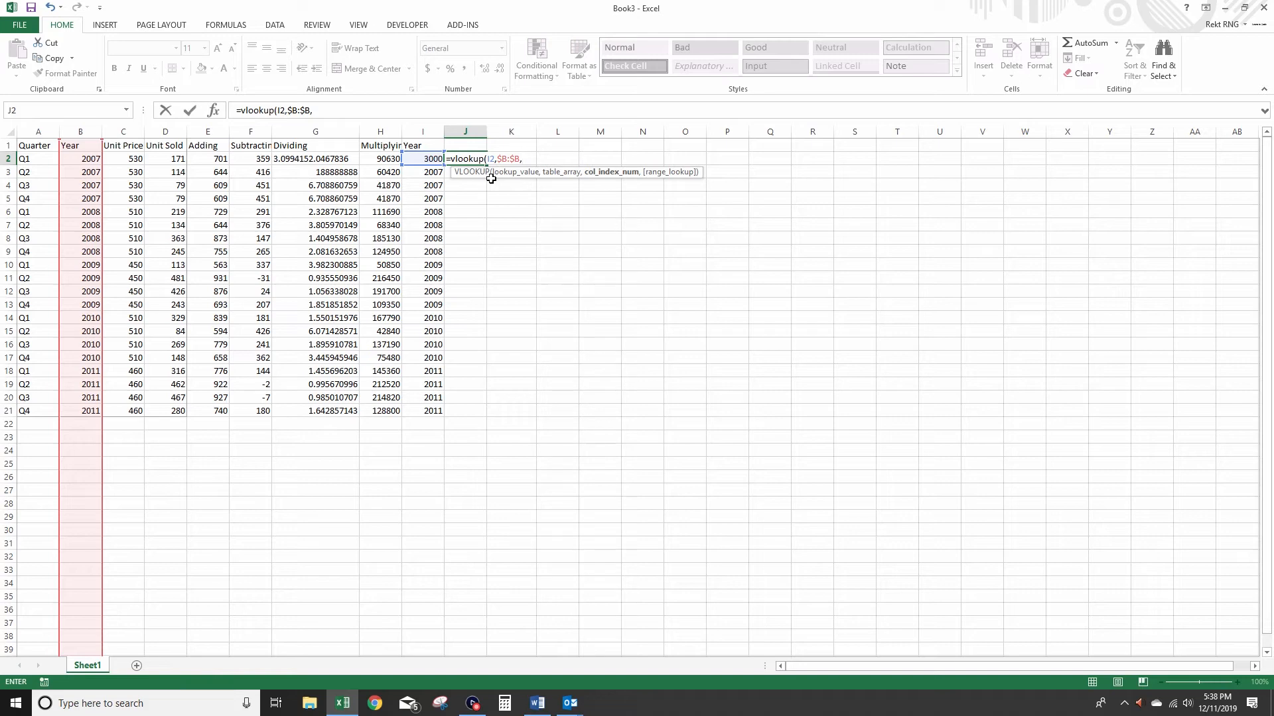
text(1,false))
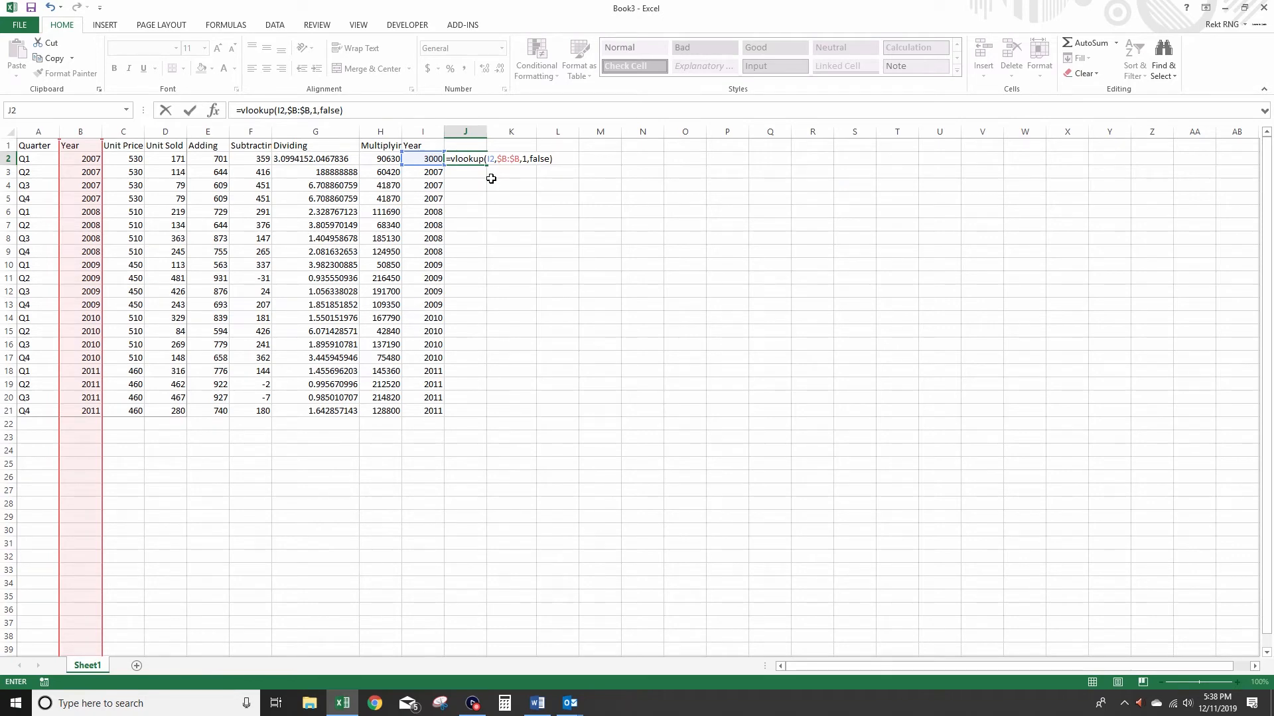
key(Return)
Fill the VLOOKUP formula from J2 down column J to row 21
click(464, 161)
double_click(487, 166)
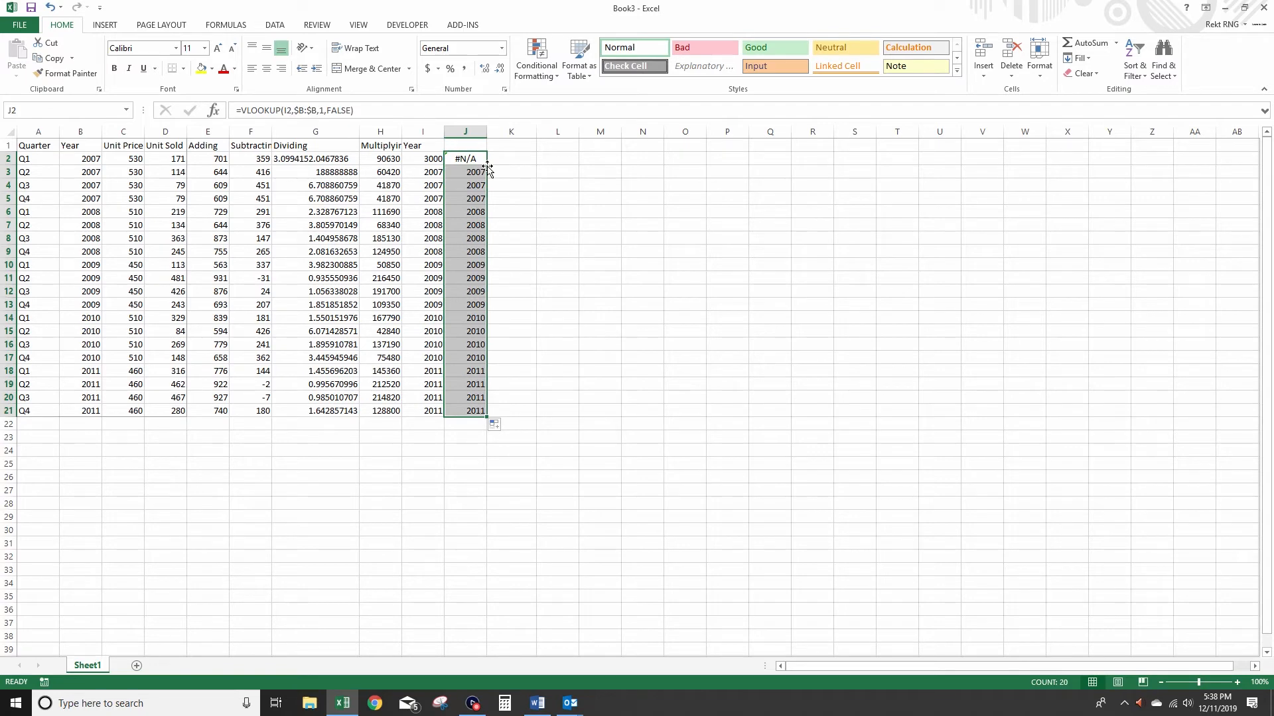
right_click(465, 128)
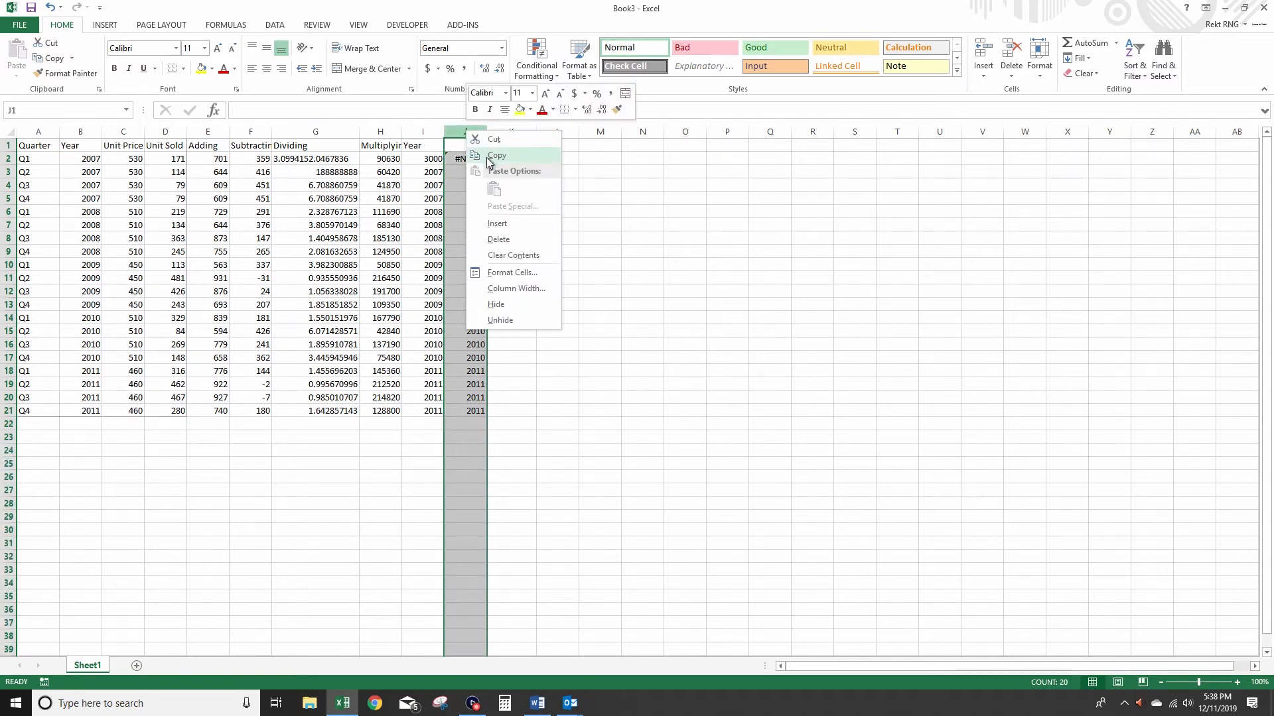
click(491, 157)
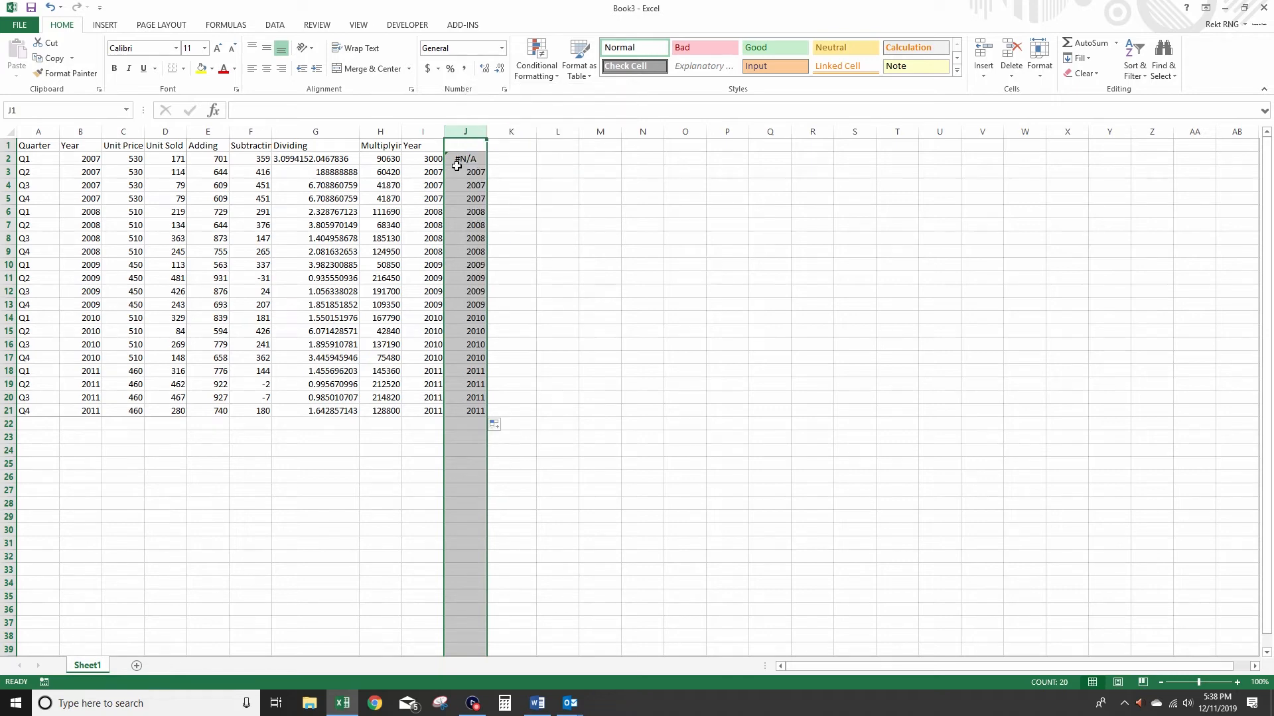
click(457, 165)
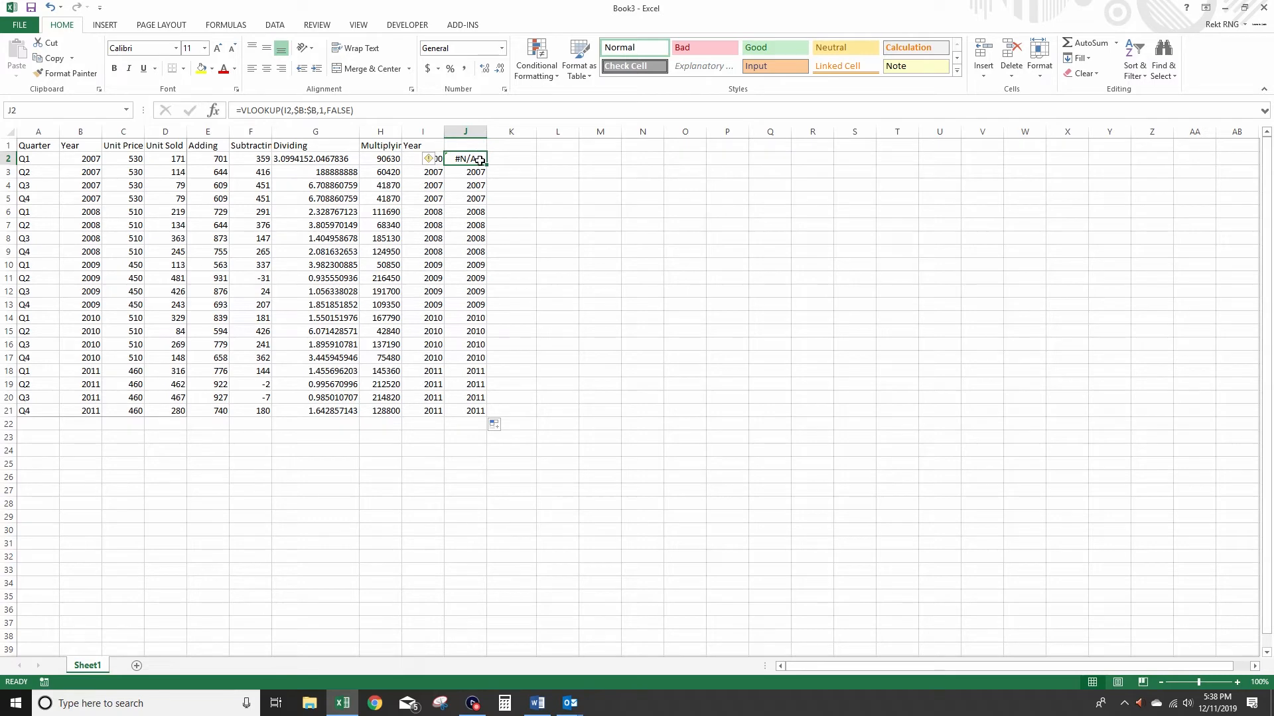
Try to replace every #N/A in column J with 0 using Find and Replace
click(471, 128)
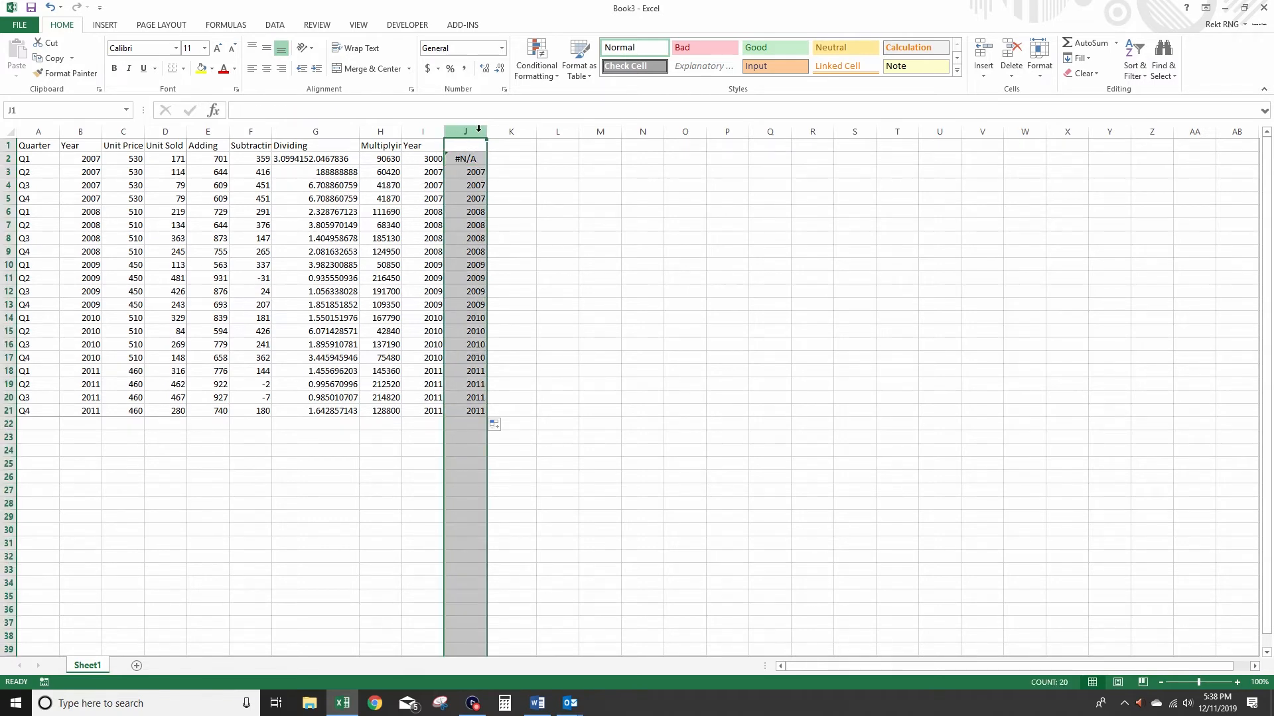
key(ctrl+f)
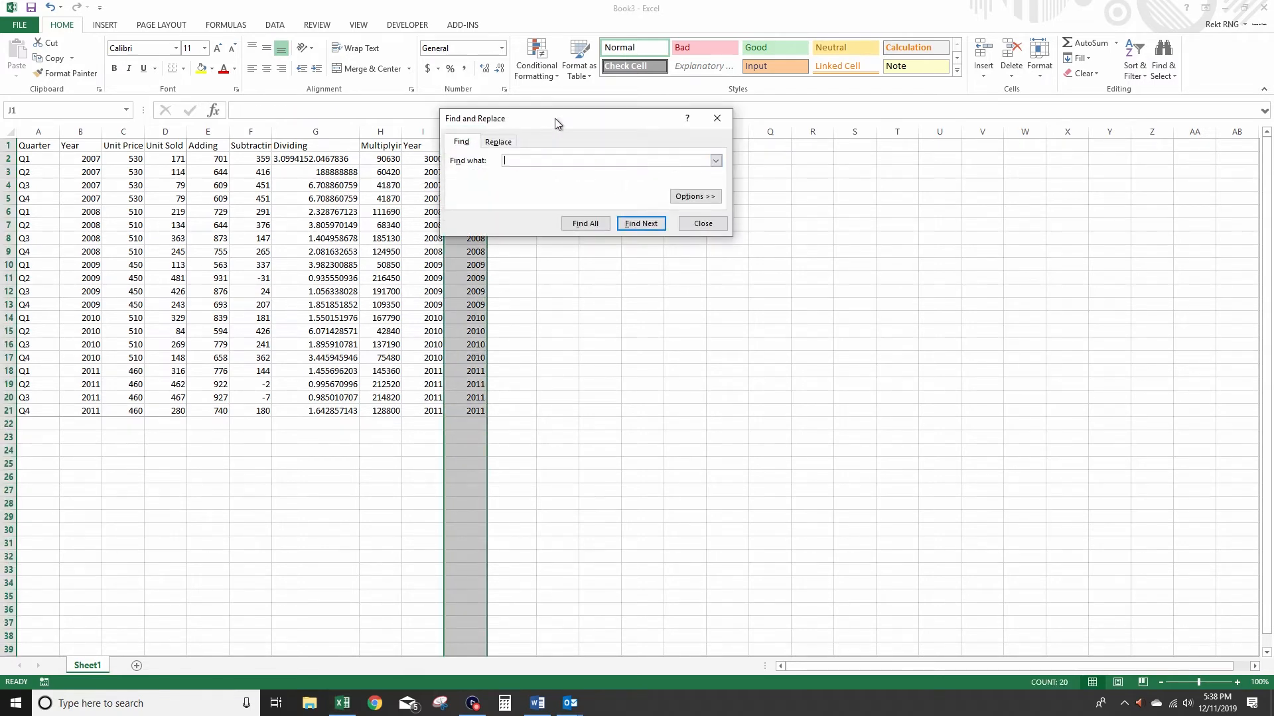
drag(555, 118, 707, 201)
click(673, 212)
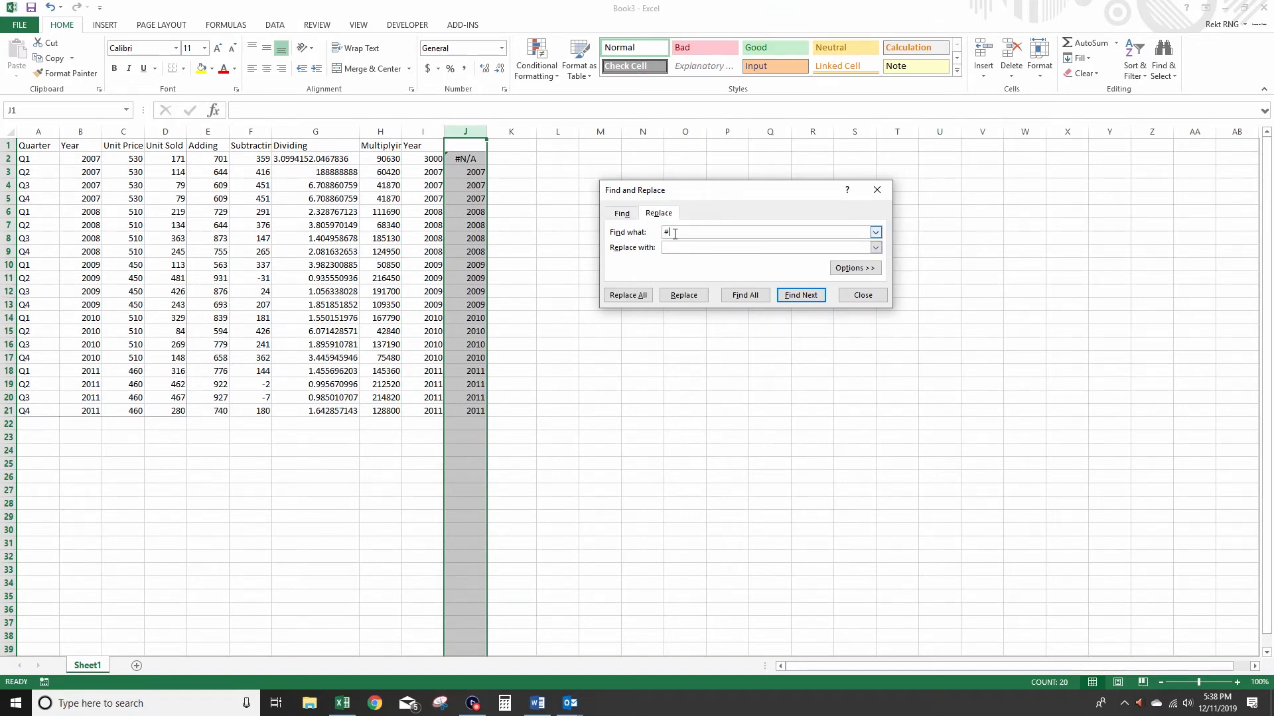
click(673, 247)
click(624, 297)
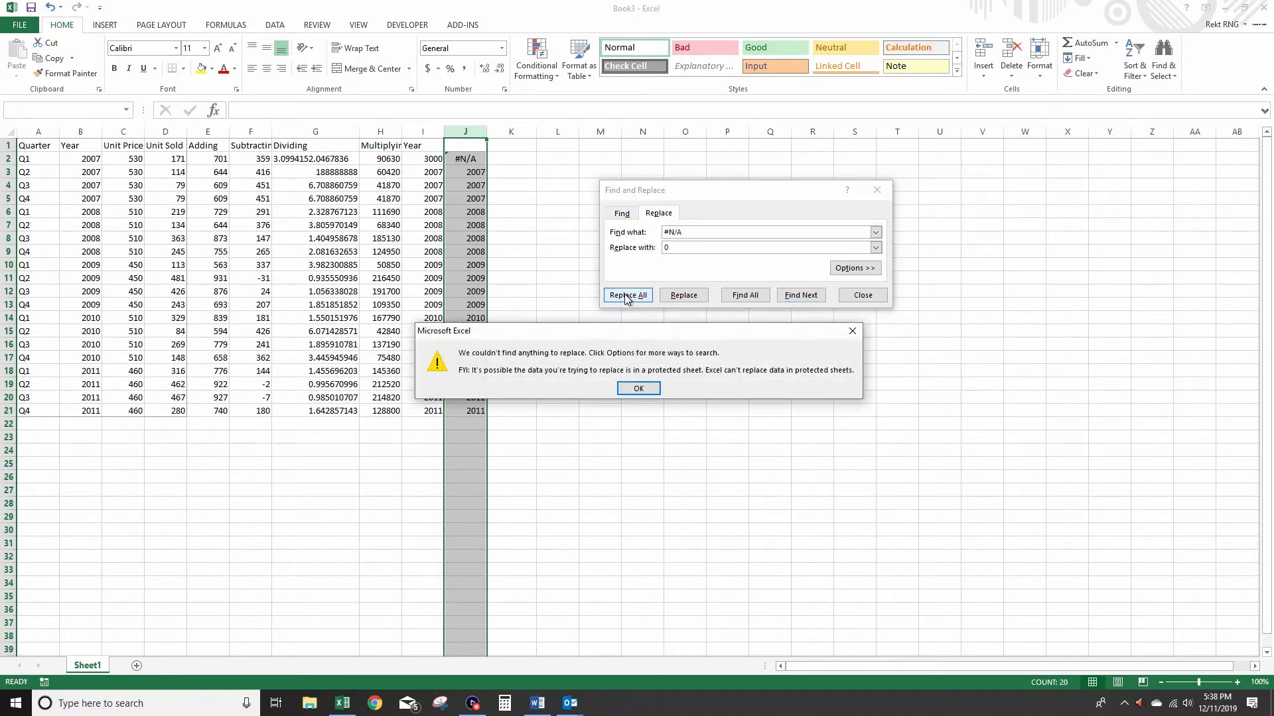
click(648, 390)
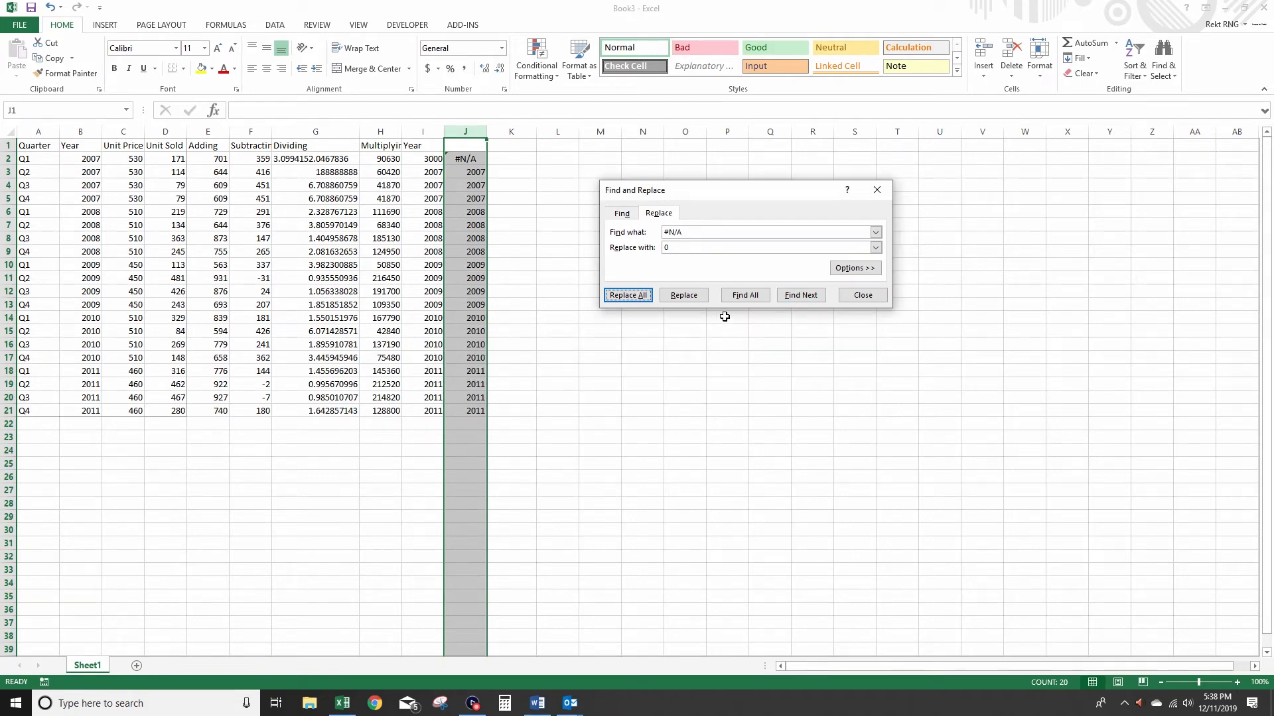
click(862, 296)
Replace every 2008 with Dot across the whole sheet using Find and Replace
click(554, 206)
key(ctrl+h)
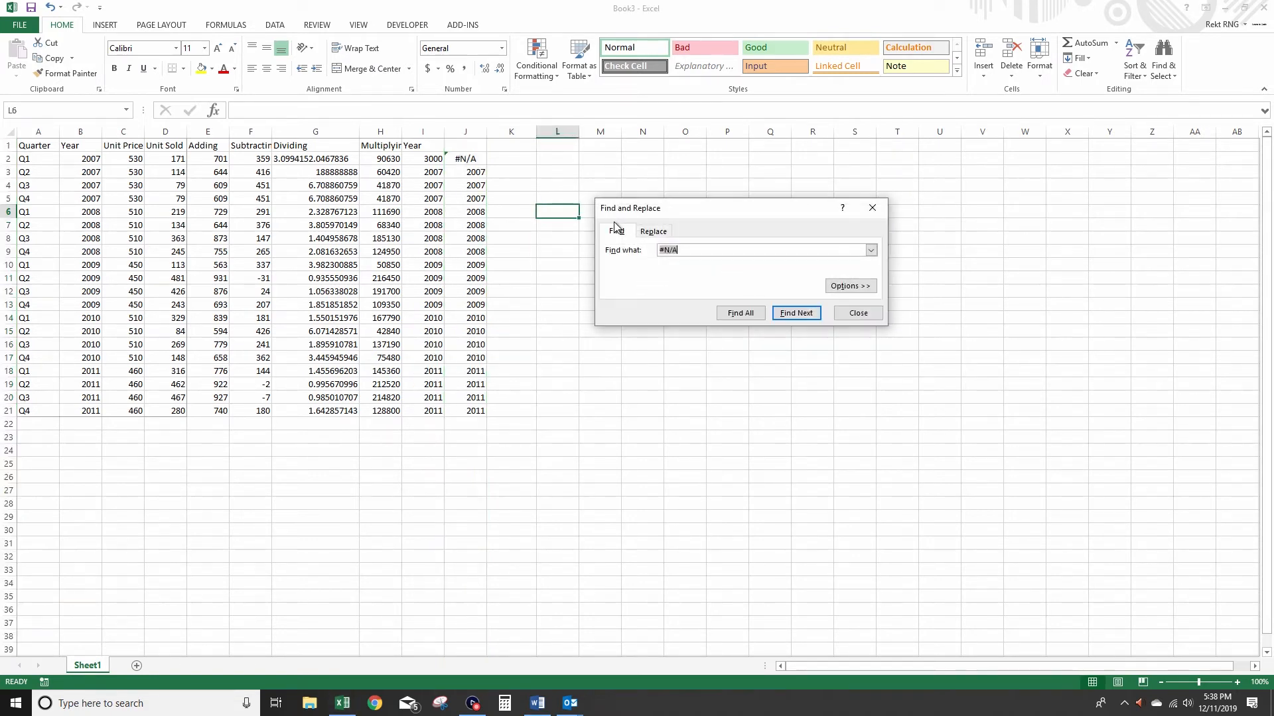
click(665, 265)
drag(678, 251, 627, 250)
text(2008)
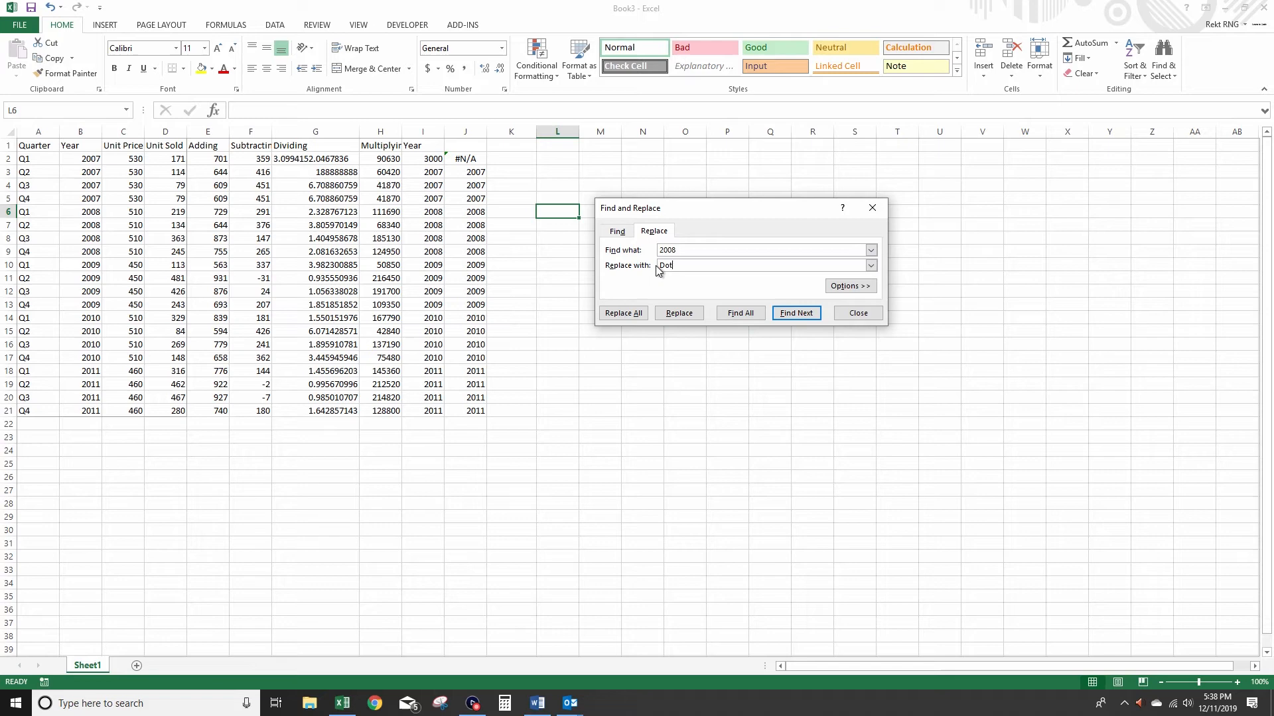
click(623, 313)
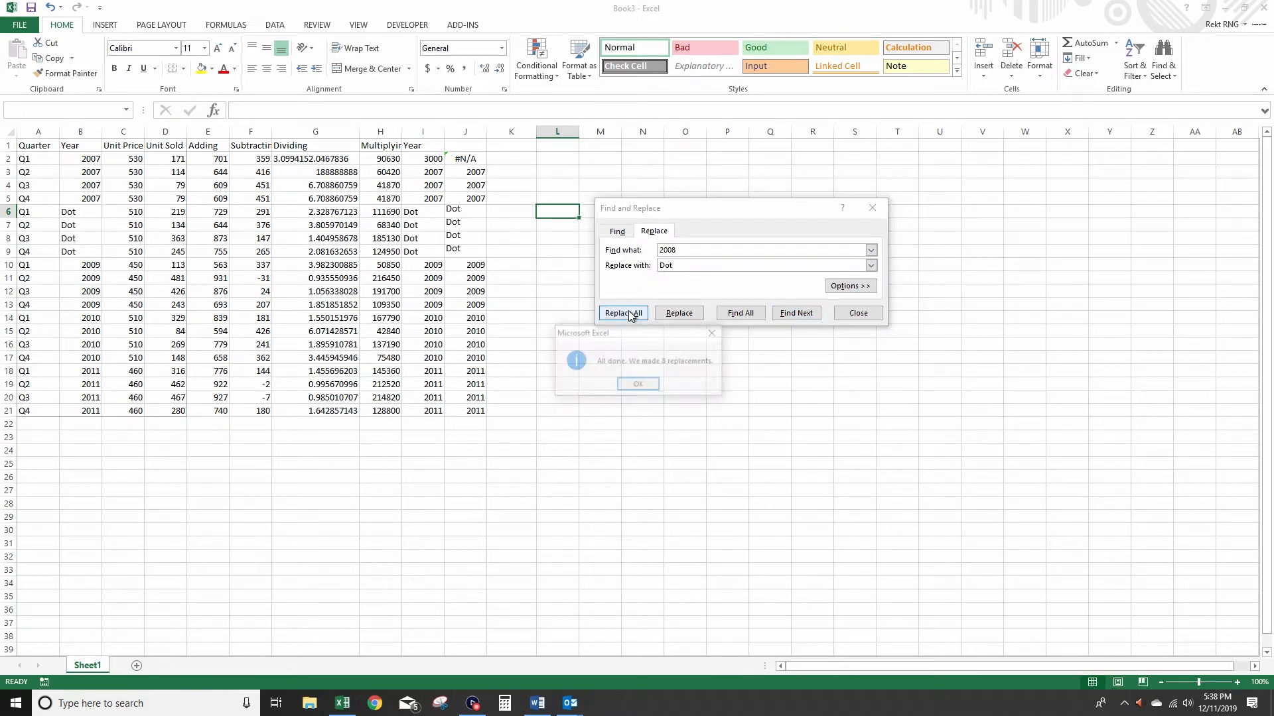
click(638, 386)
Compare the VLOOKUP formulas behind J6:J9 and the #N/A cell J2, and close Find and Replace
drag(458, 214, 461, 251)
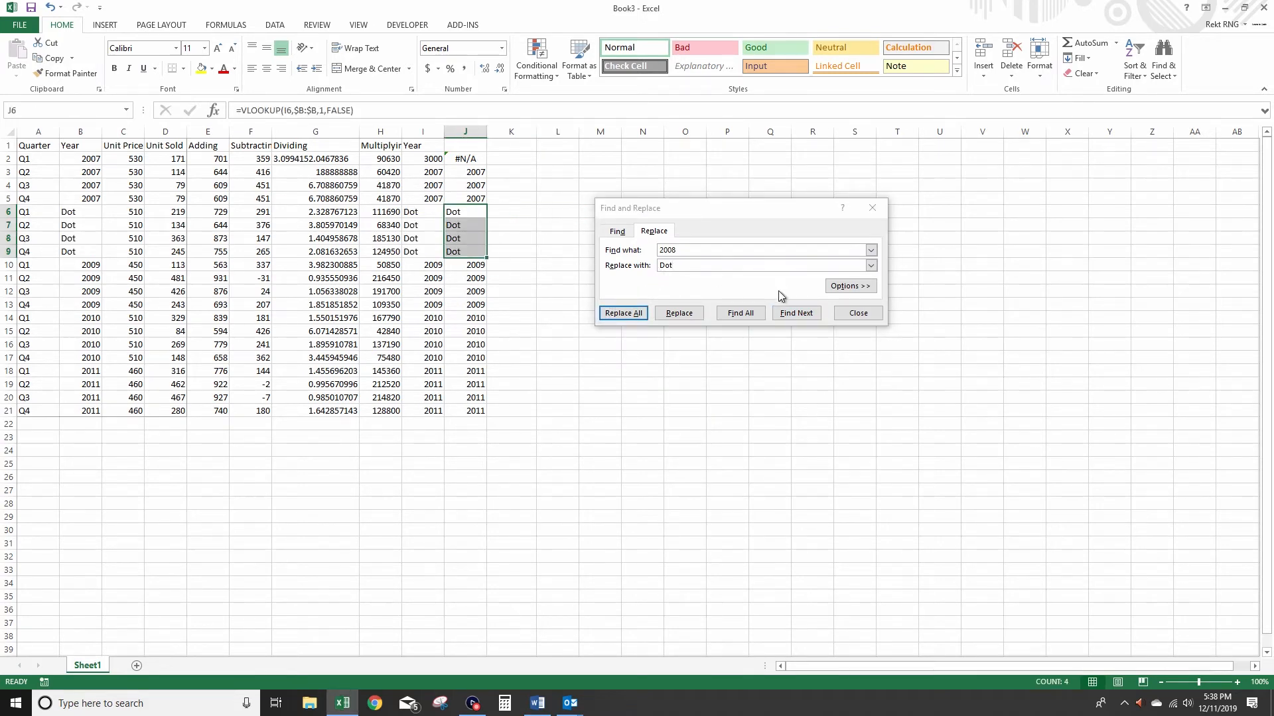
click(466, 159)
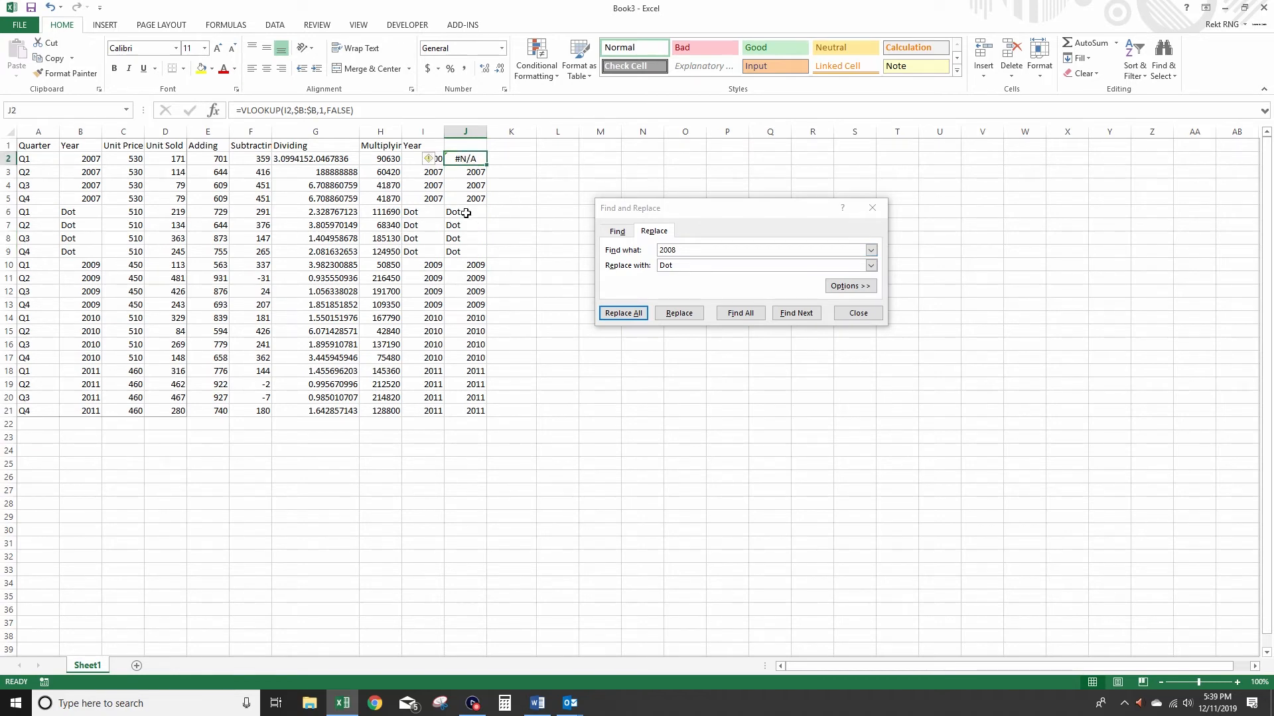
drag(465, 212, 465, 253)
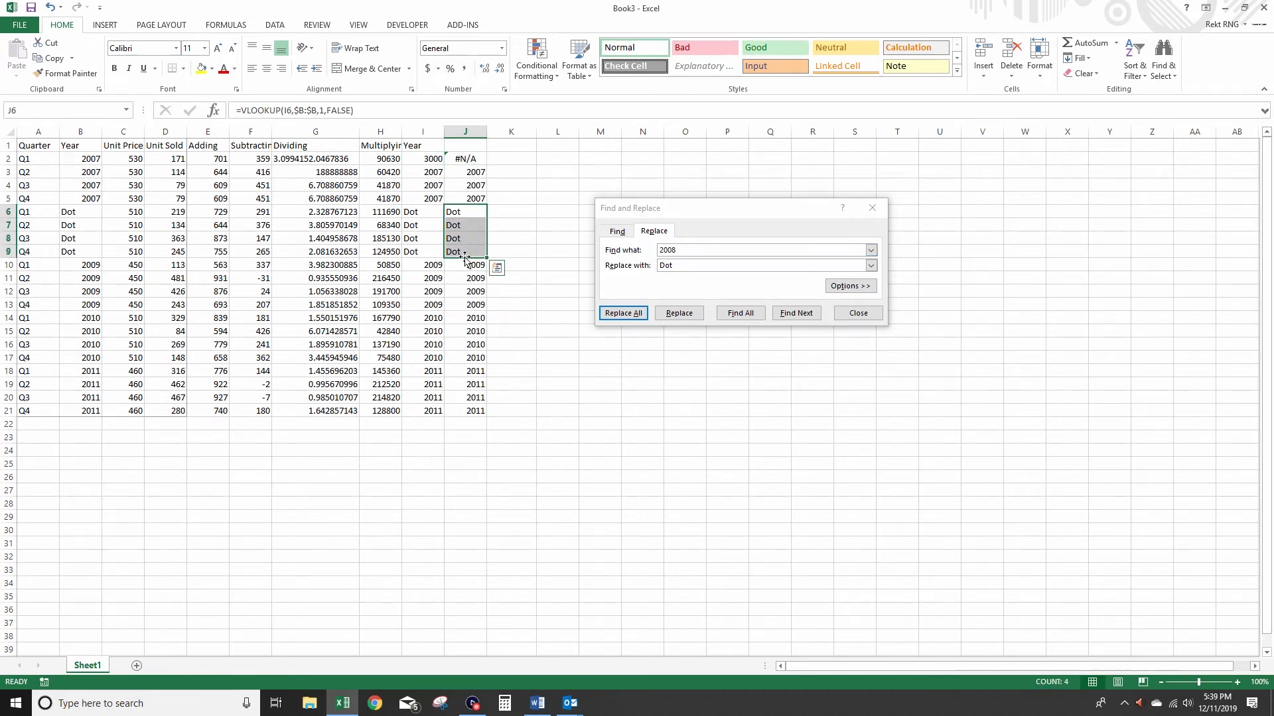
click(464, 265)
click(873, 208)
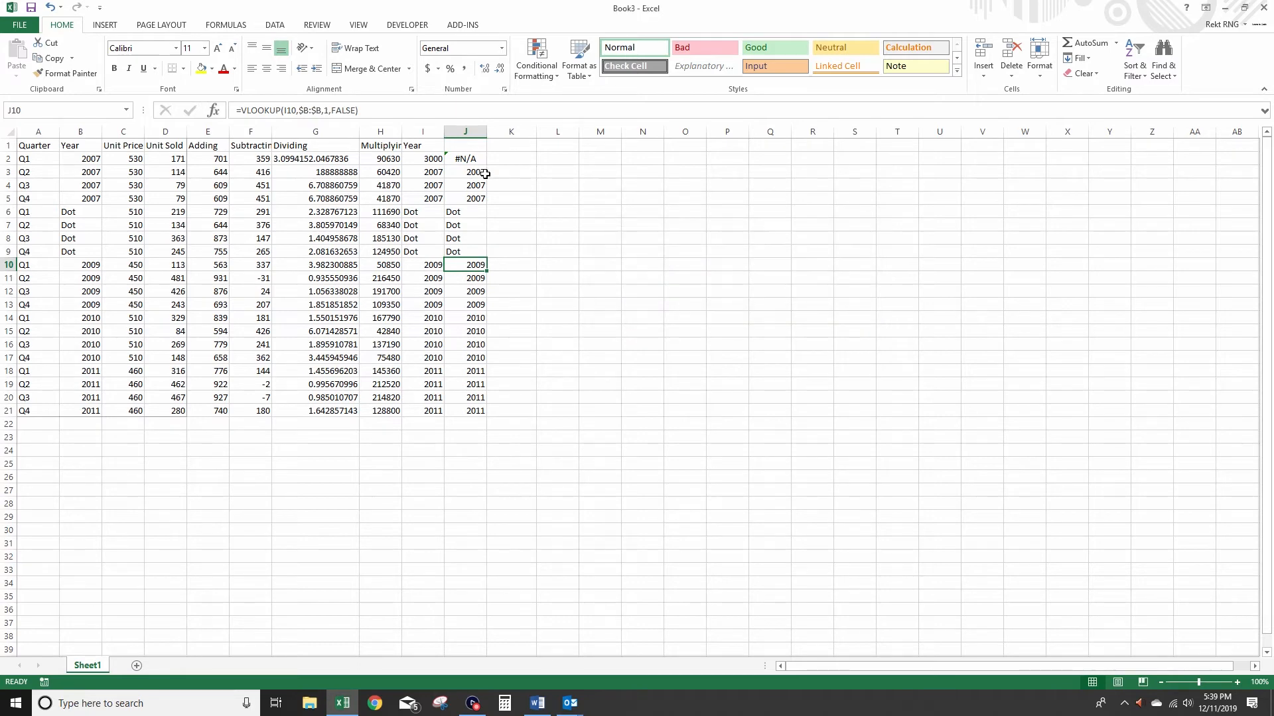
Convert column J's VLOOKUP formulas to static values by copying the column and pasting values in place
click(465, 131)
key(ctrl+c)
right_click(464, 132)
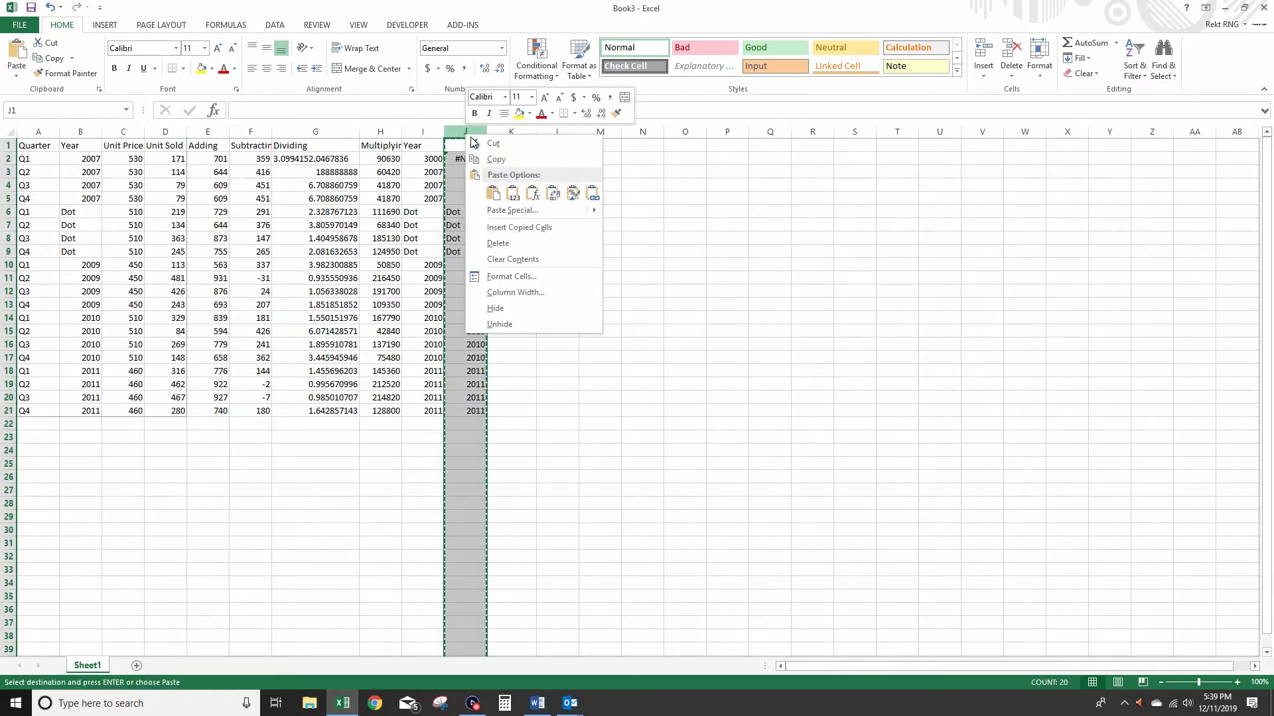
click(512, 192)
Replace every #N/A with Dot using Find and Replace, and close the dialog
click(470, 160)
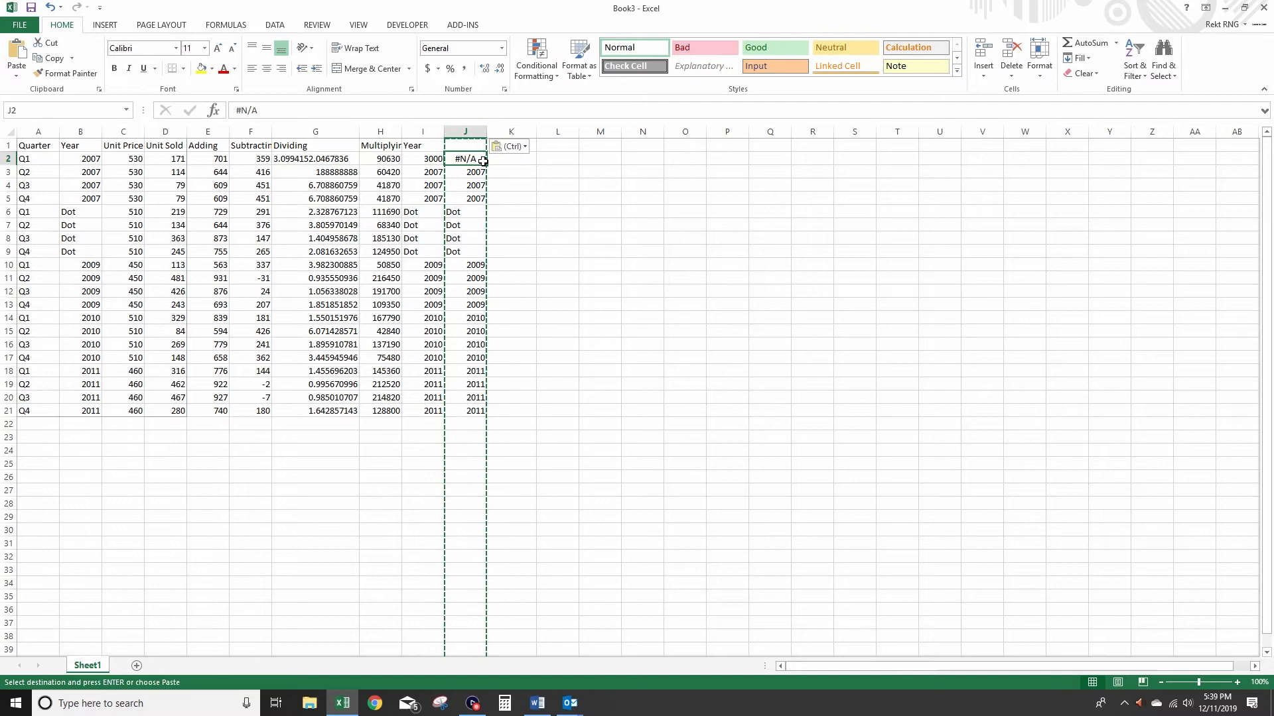
key(ctrl+f)
click(649, 249)
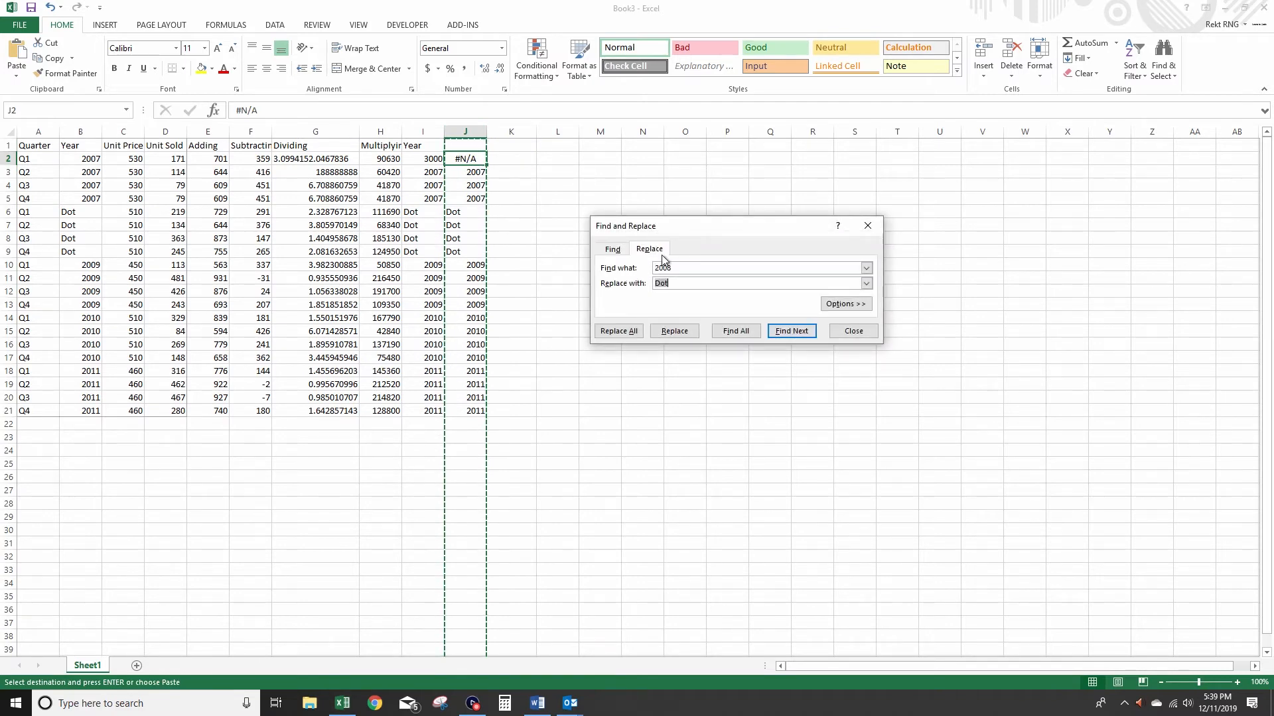
text(#N/A)
click(621, 330)
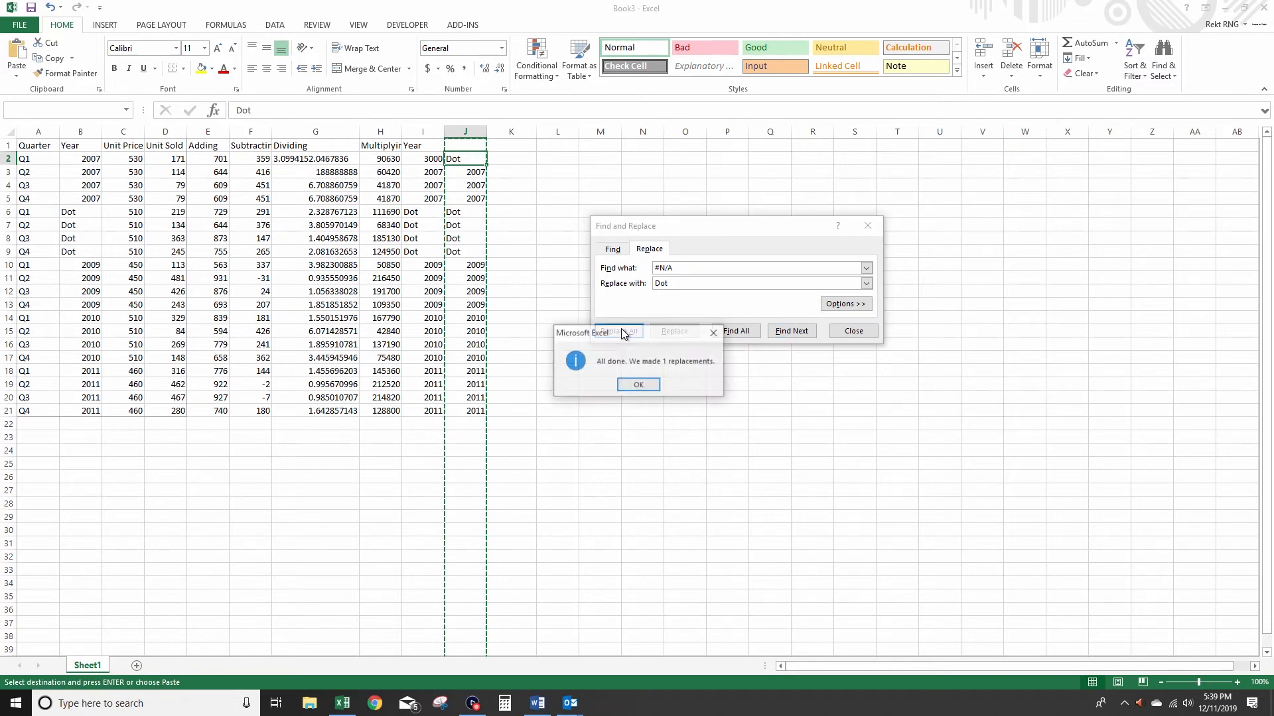
click(637, 397)
click(839, 335)
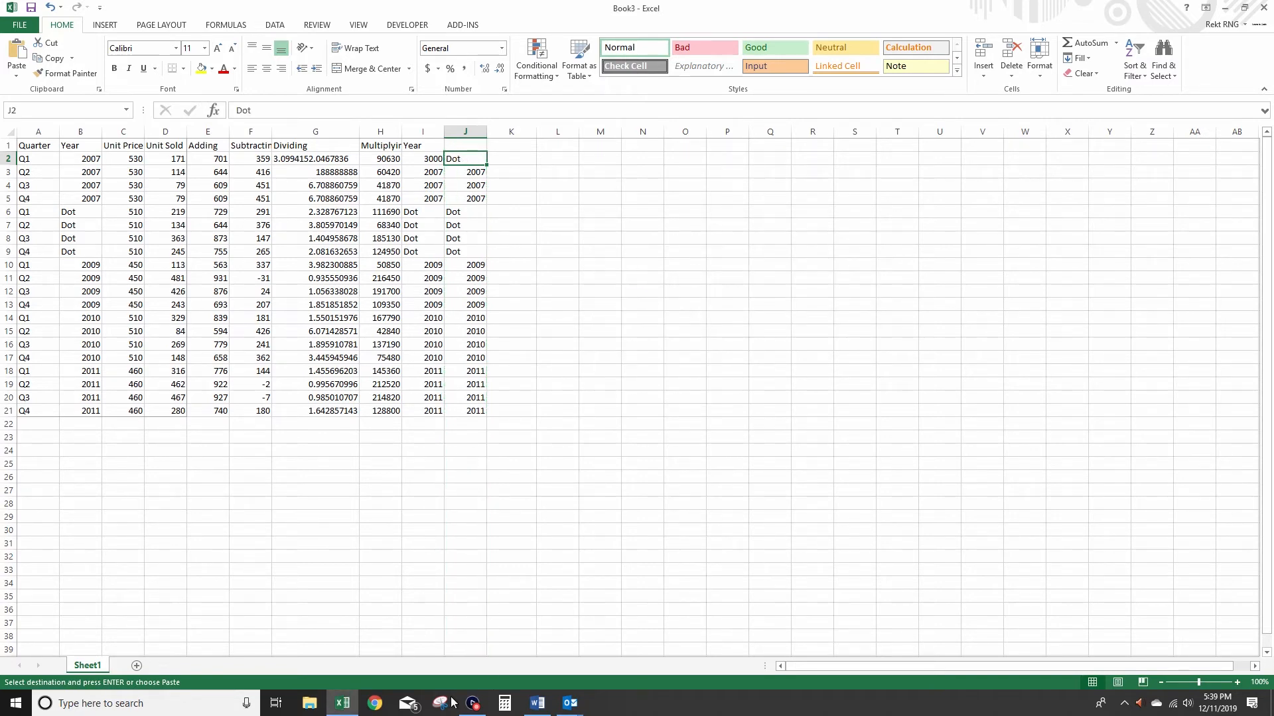
Switch to the Outlook inbox and open the Groupon email "Use that 50% OFF. Like, Now!"
mouse_move(568, 704)
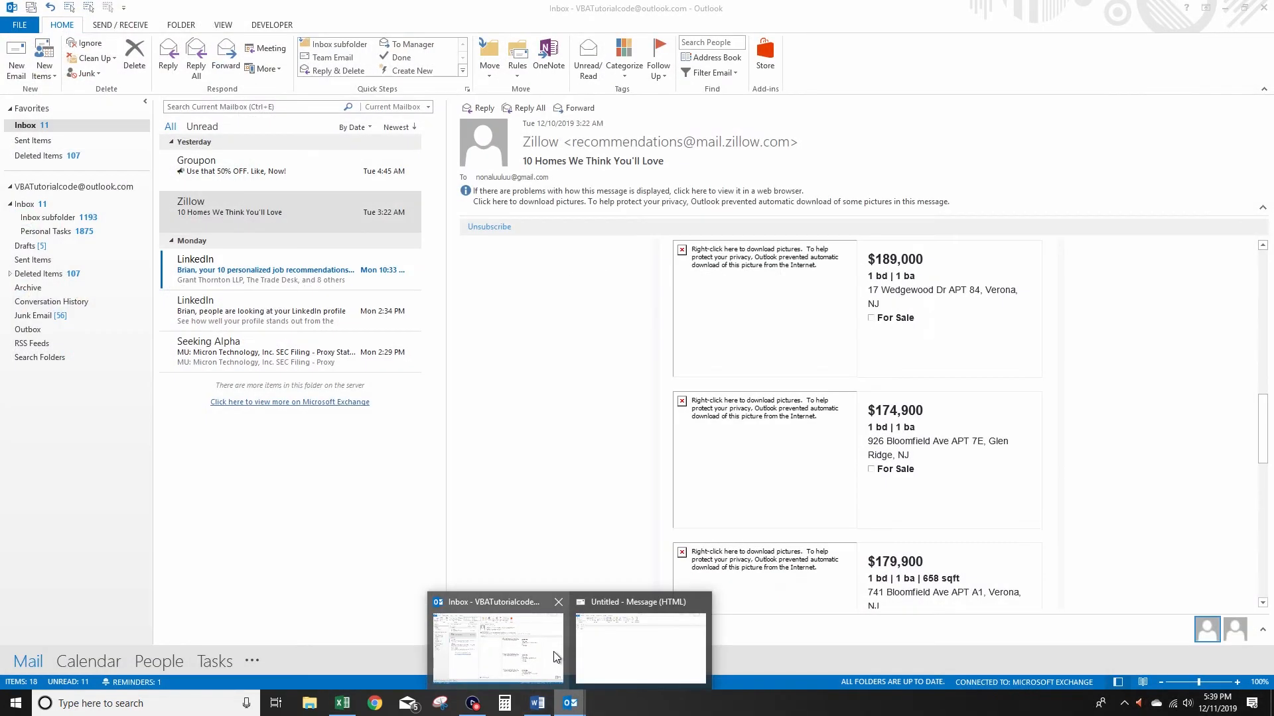
click(554, 652)
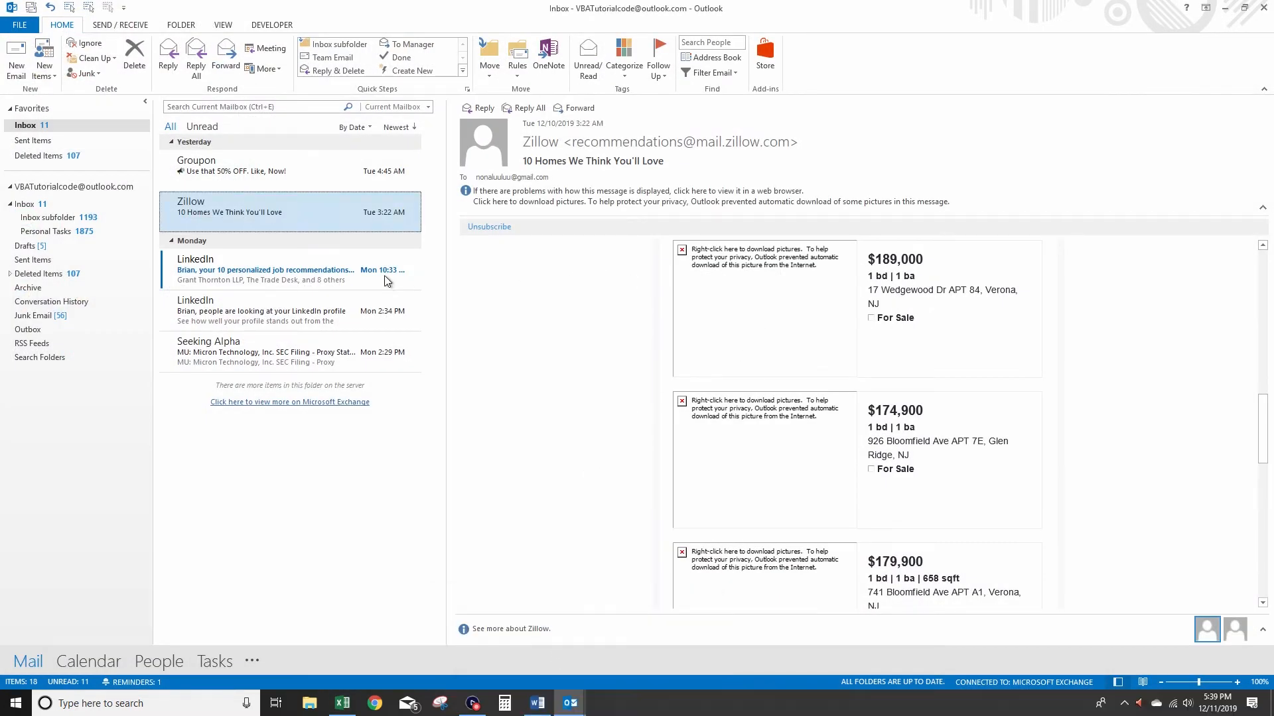
click(269, 174)
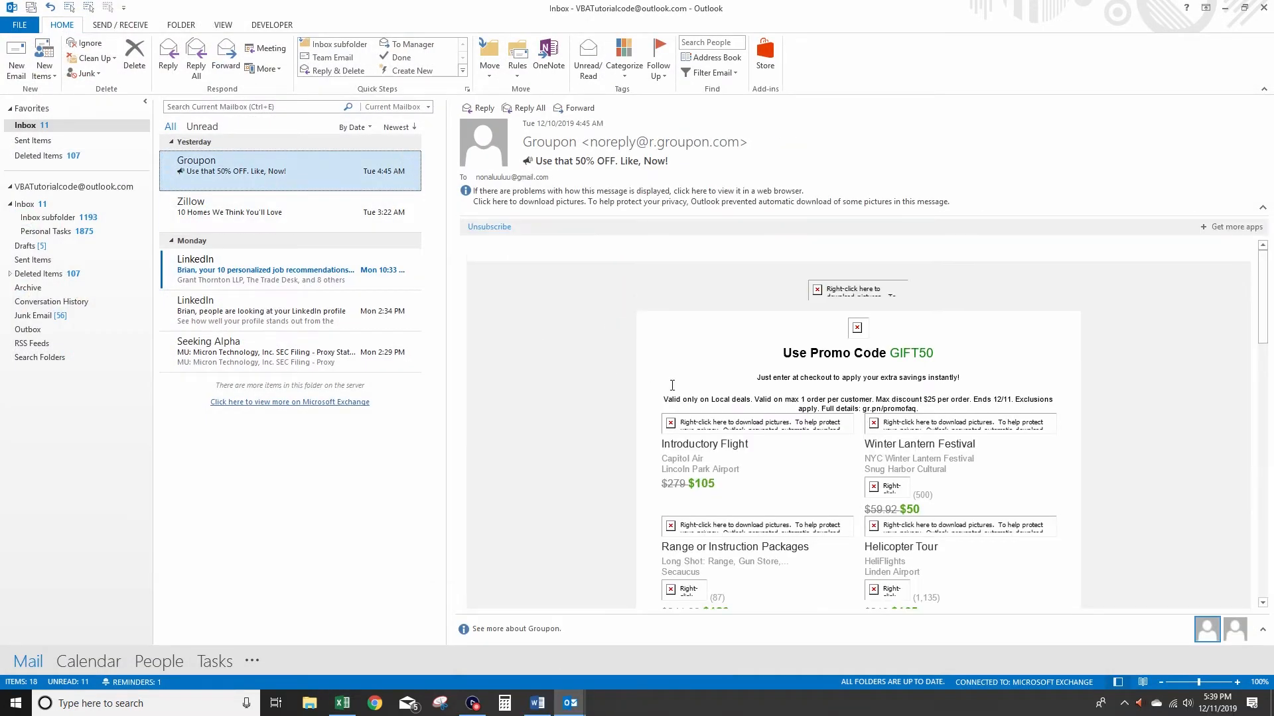
Look through the Groupon, LinkedIn and Seeking Alpha emails in the inbox
scroll(716, 439, down, 5)
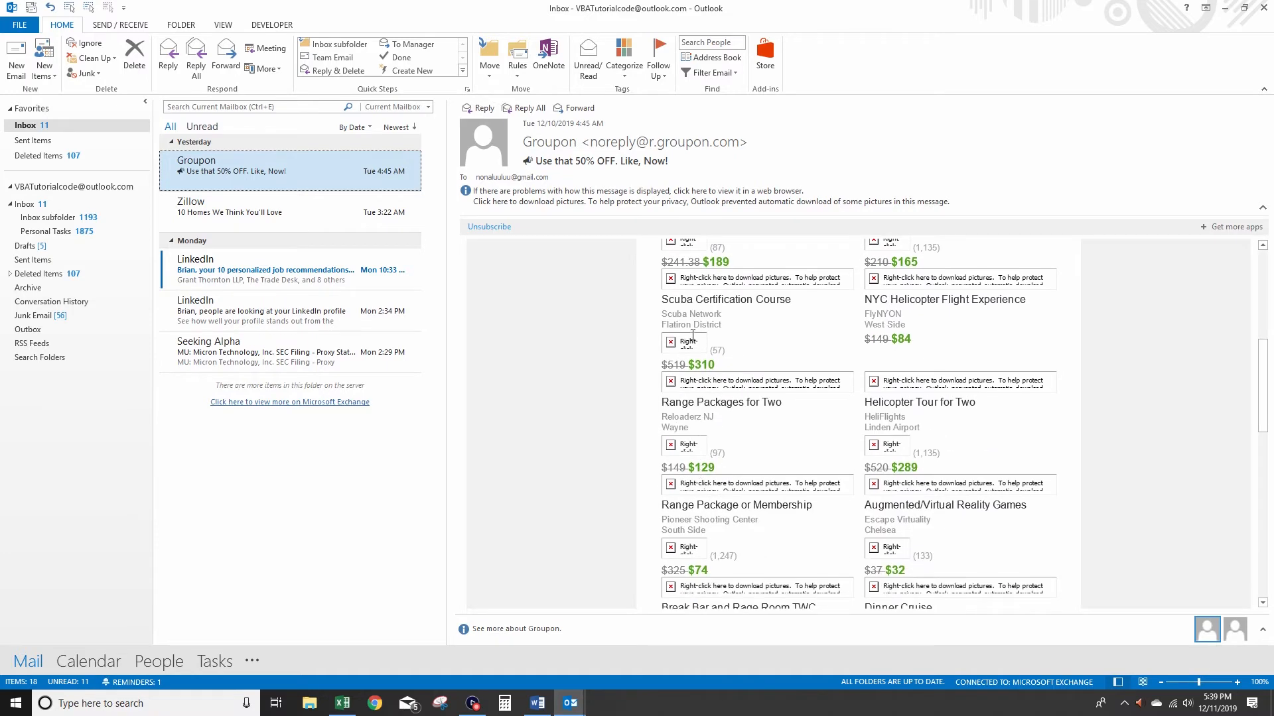
click(293, 311)
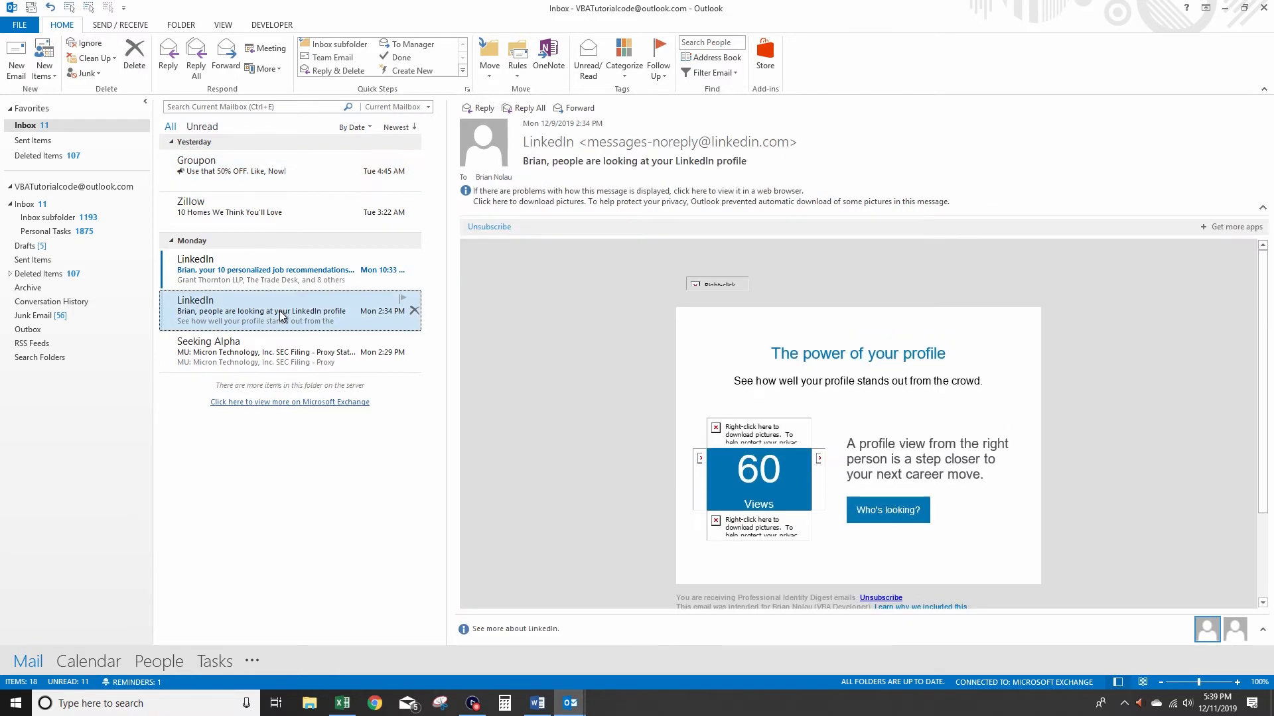
click(293, 356)
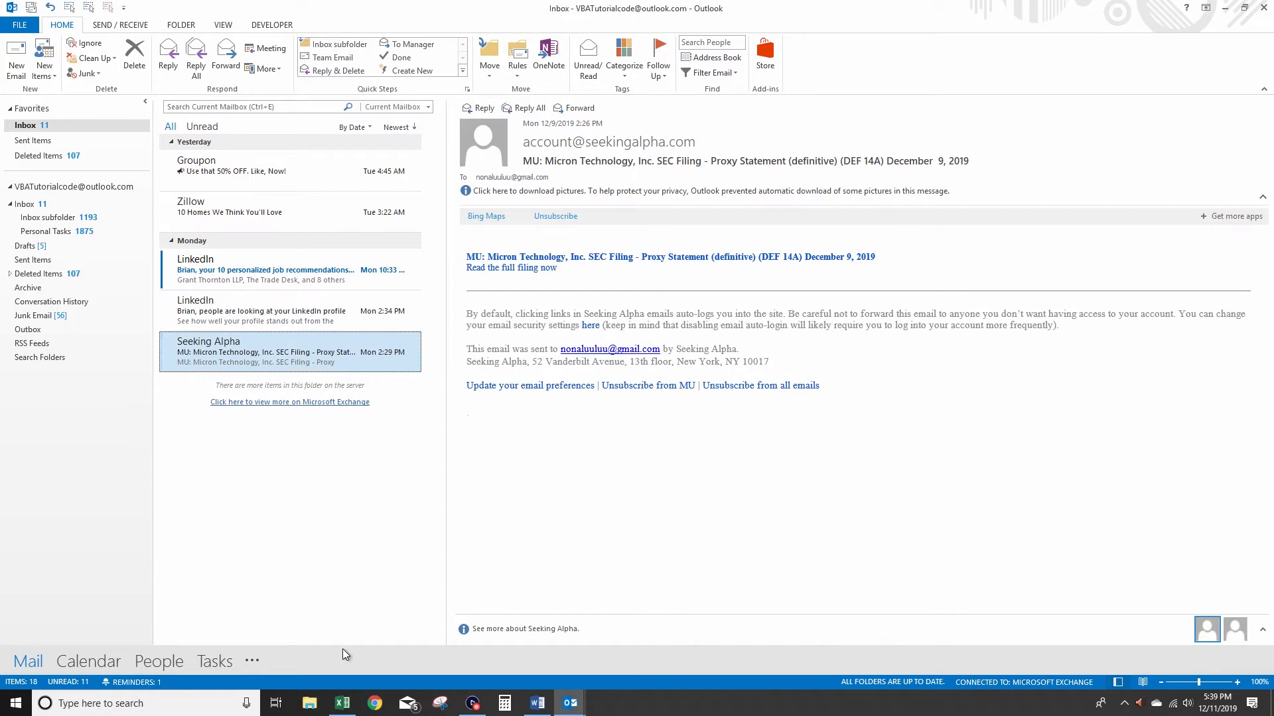
Switch to the Book3 workbook in Excel, apply all borders to A1:D21 and copy the range
mouse_move(338, 708)
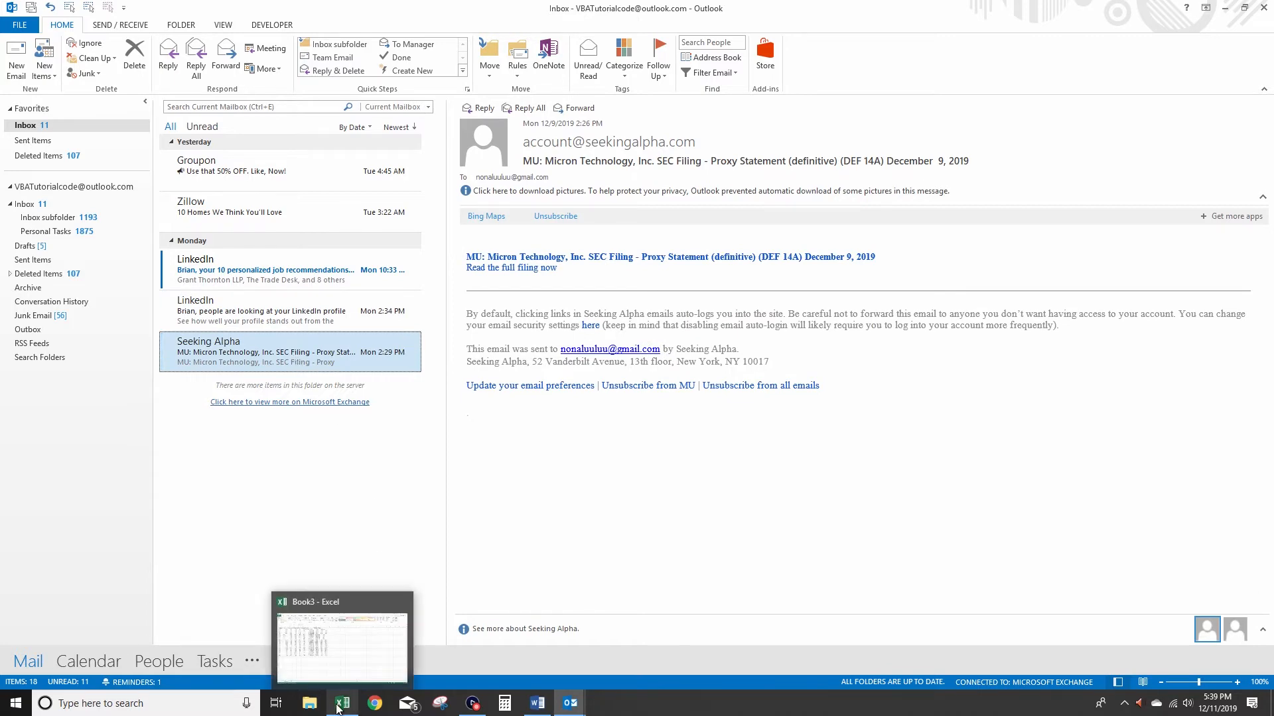
click(345, 634)
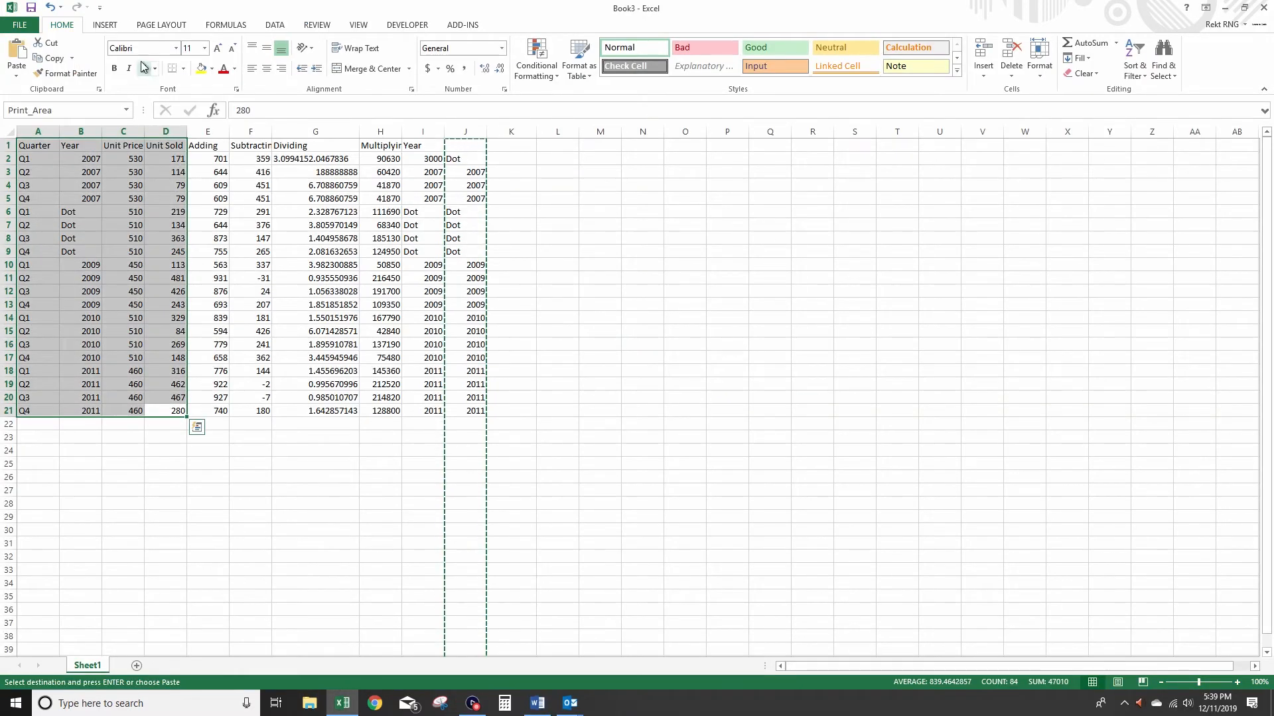
click(184, 69)
click(210, 185)
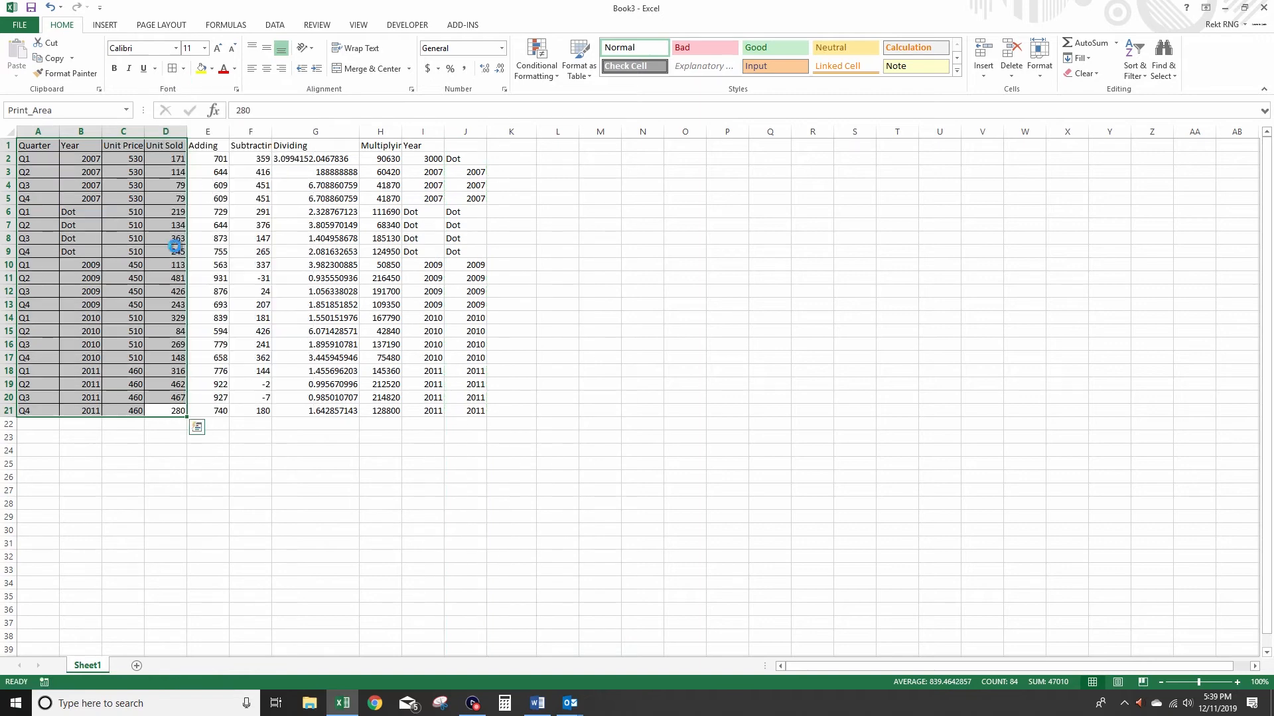
key(ctrl+c)
Switch to the untitled Outlook message and address it to the account's own suggested email address
click(582, 705)
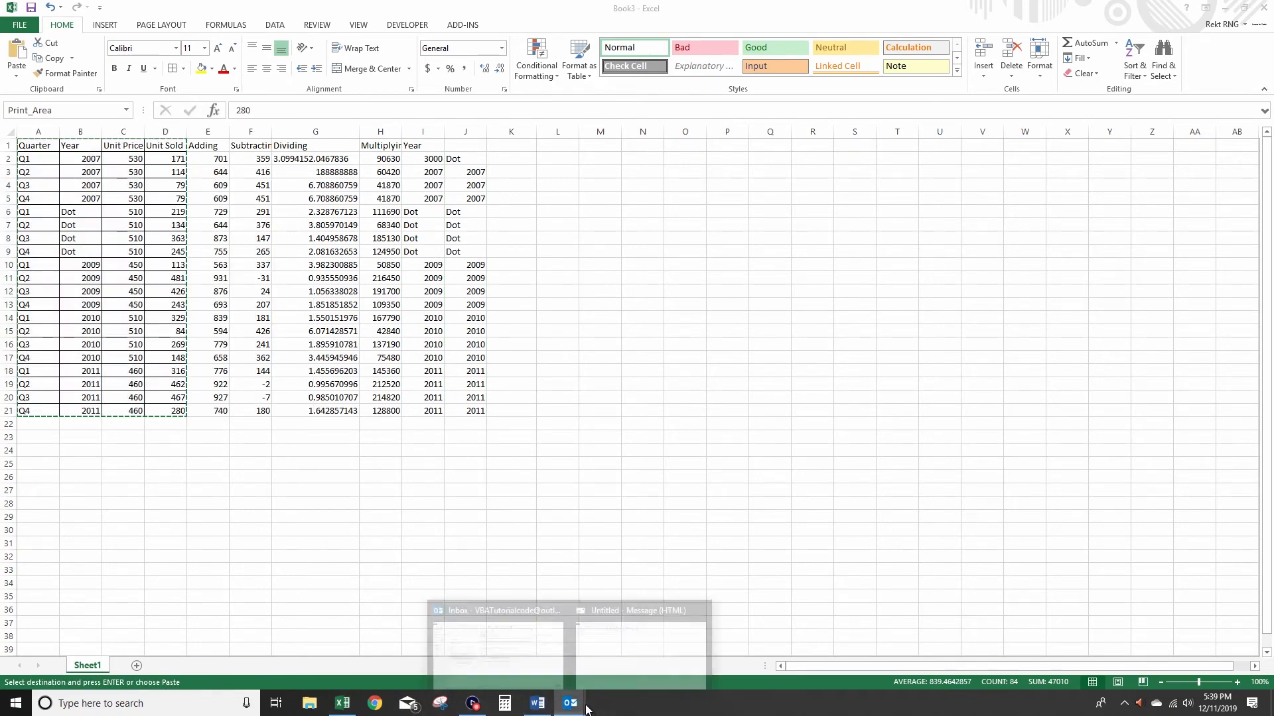
click(504, 640)
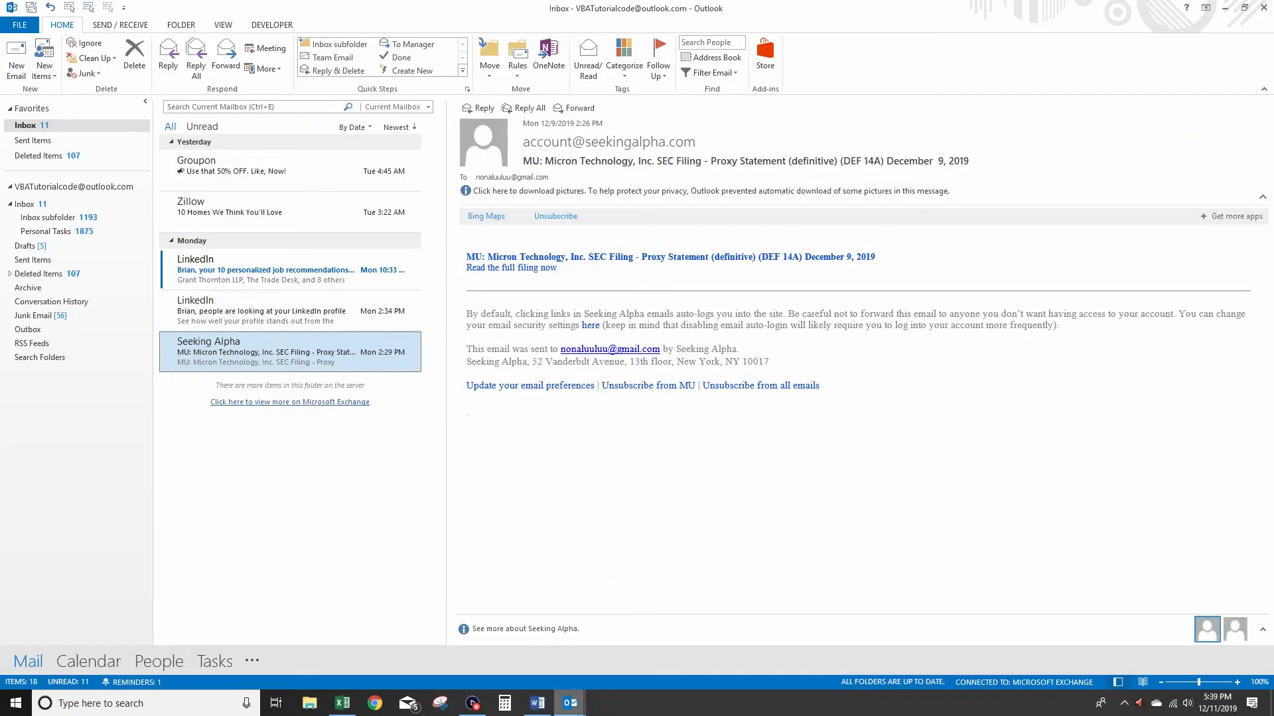
mouse_move(570, 703)
click(623, 654)
click(112, 114)
text(vb)
click(131, 130)
Enter the subject "numbers", paste the copied Excel table into the message body and send the email
click(165, 159)
text(numbers)
key(Tab)
key(ctrl+v)
click(20, 130)
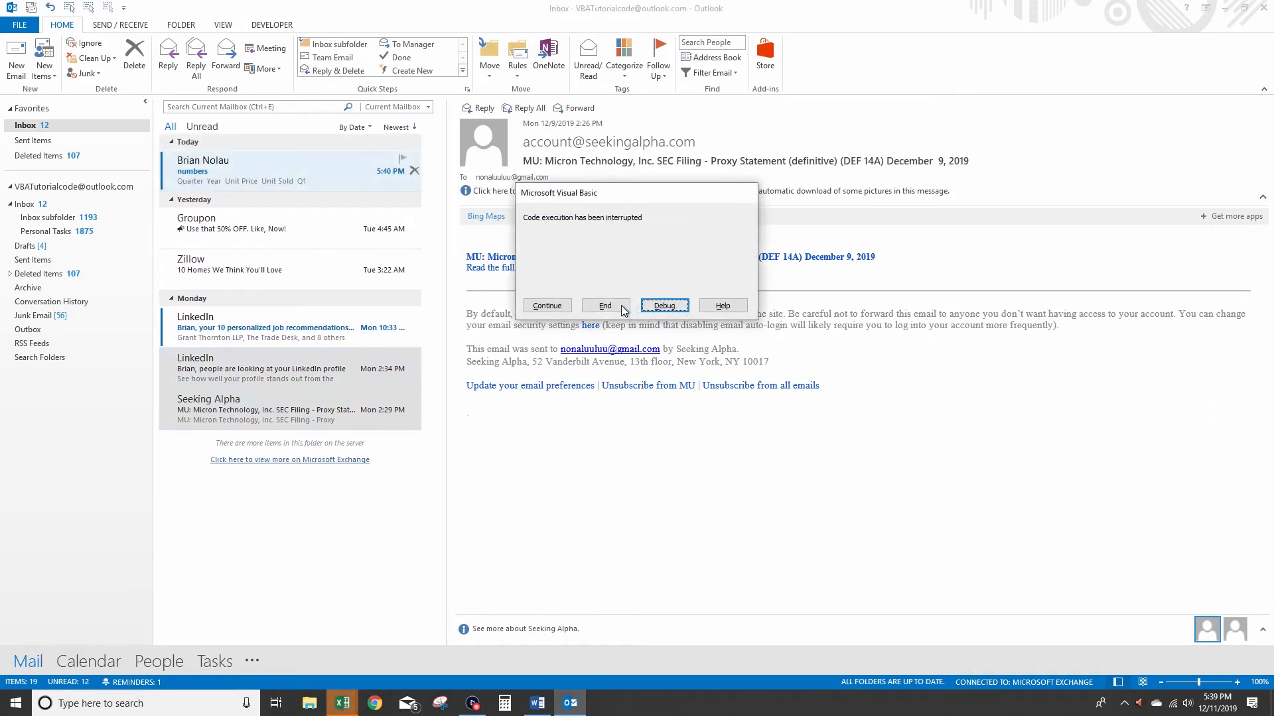
End the interrupted macro and copy the table from the received "numbers" email
click(622, 306)
click(256, 176)
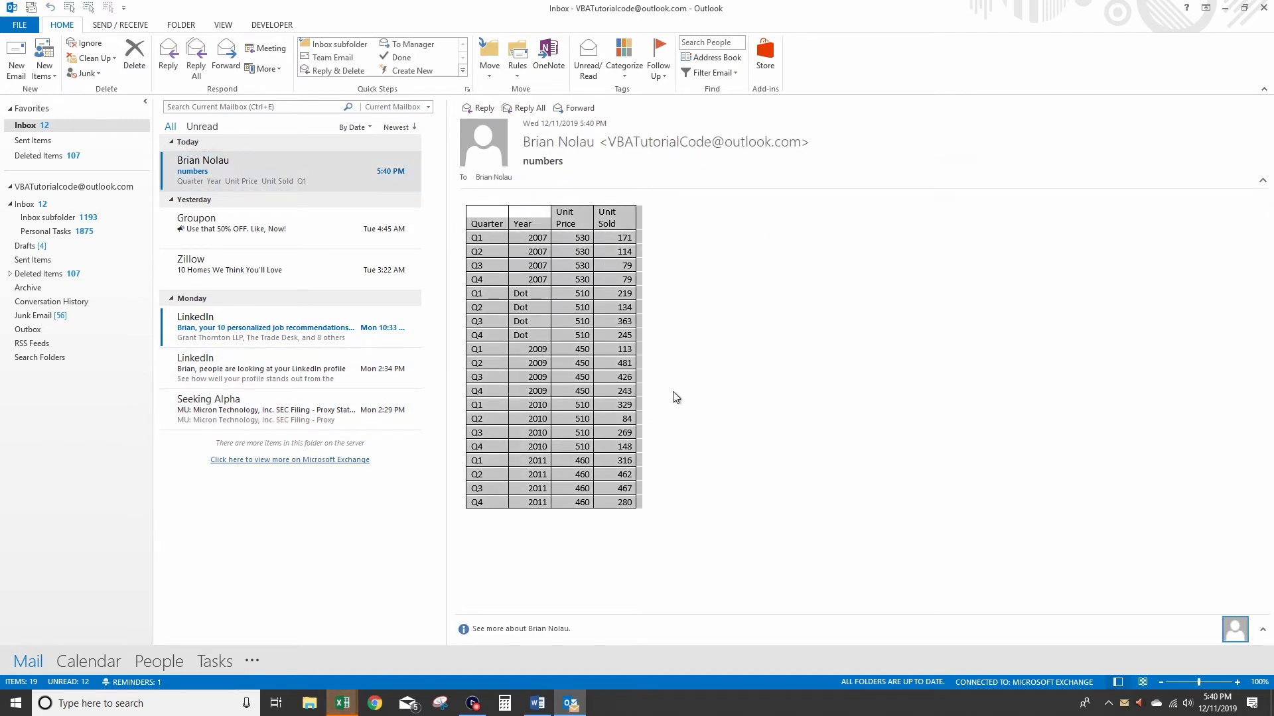
Switch to Book3 in Excel, paste the email table at N2 and inspect its first Unit Sold values
click(342, 703)
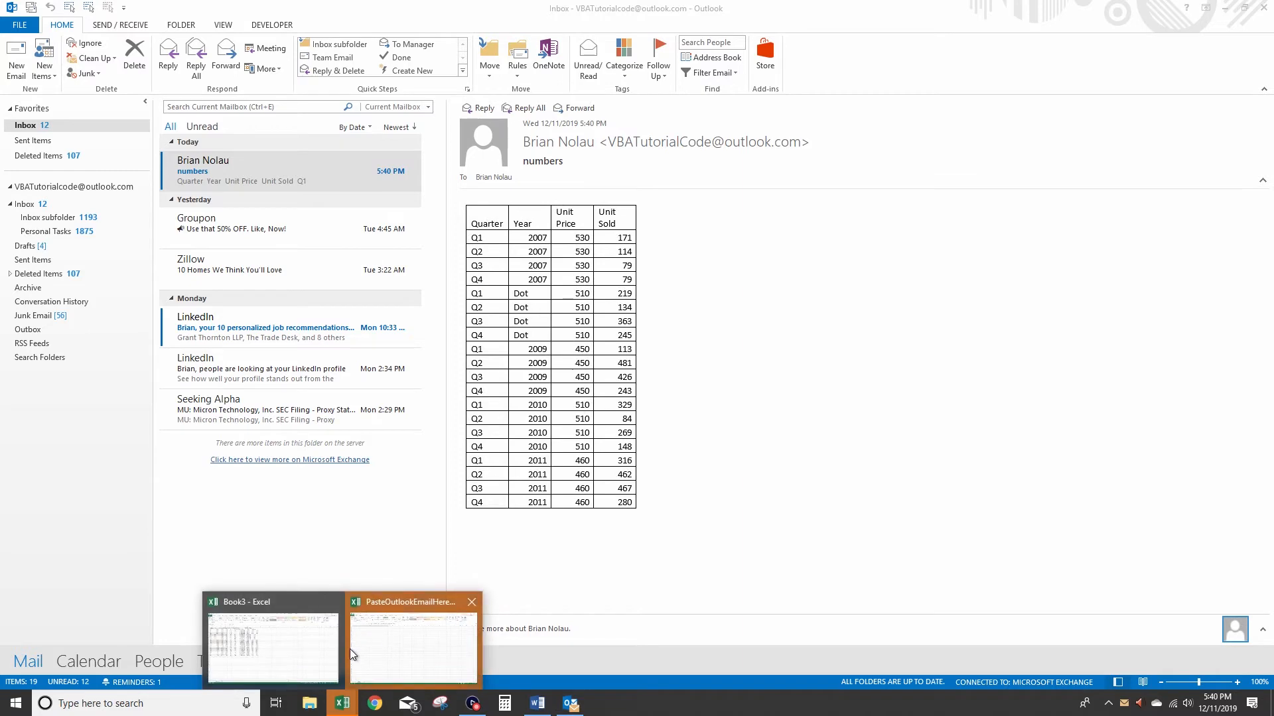
click(327, 624)
click(629, 157)
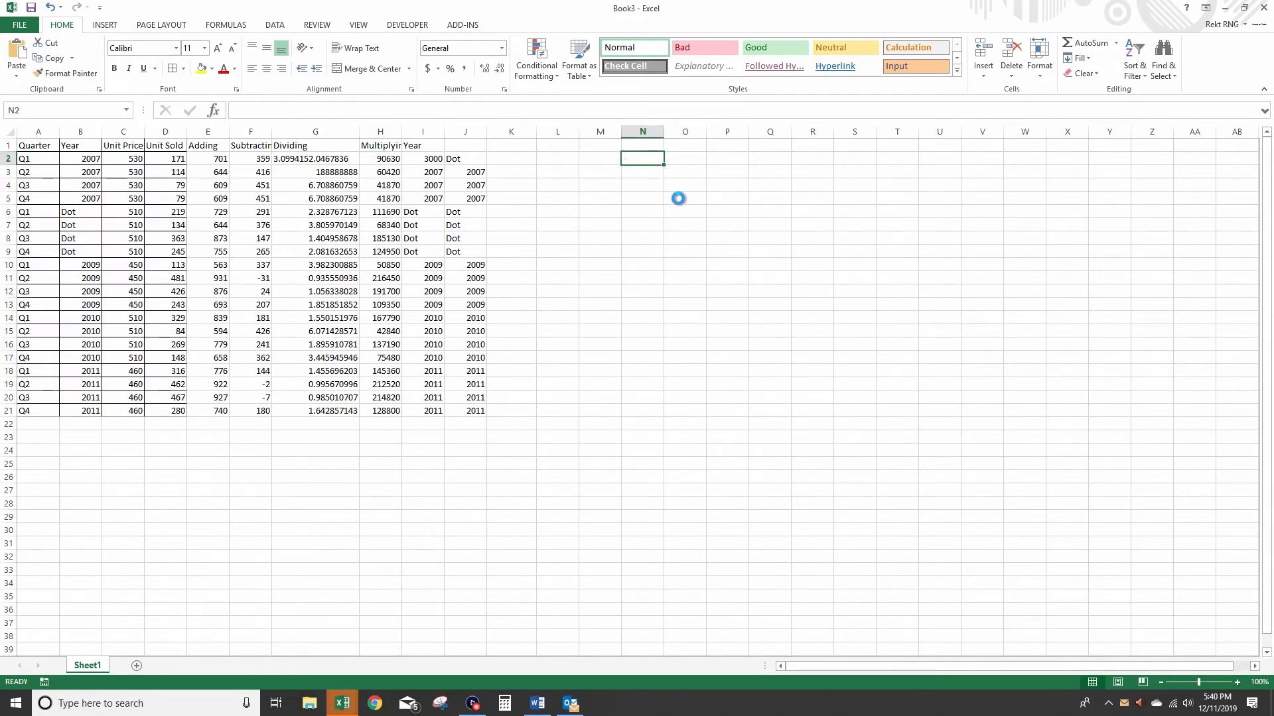
key(ctrl+v)
click(773, 173)
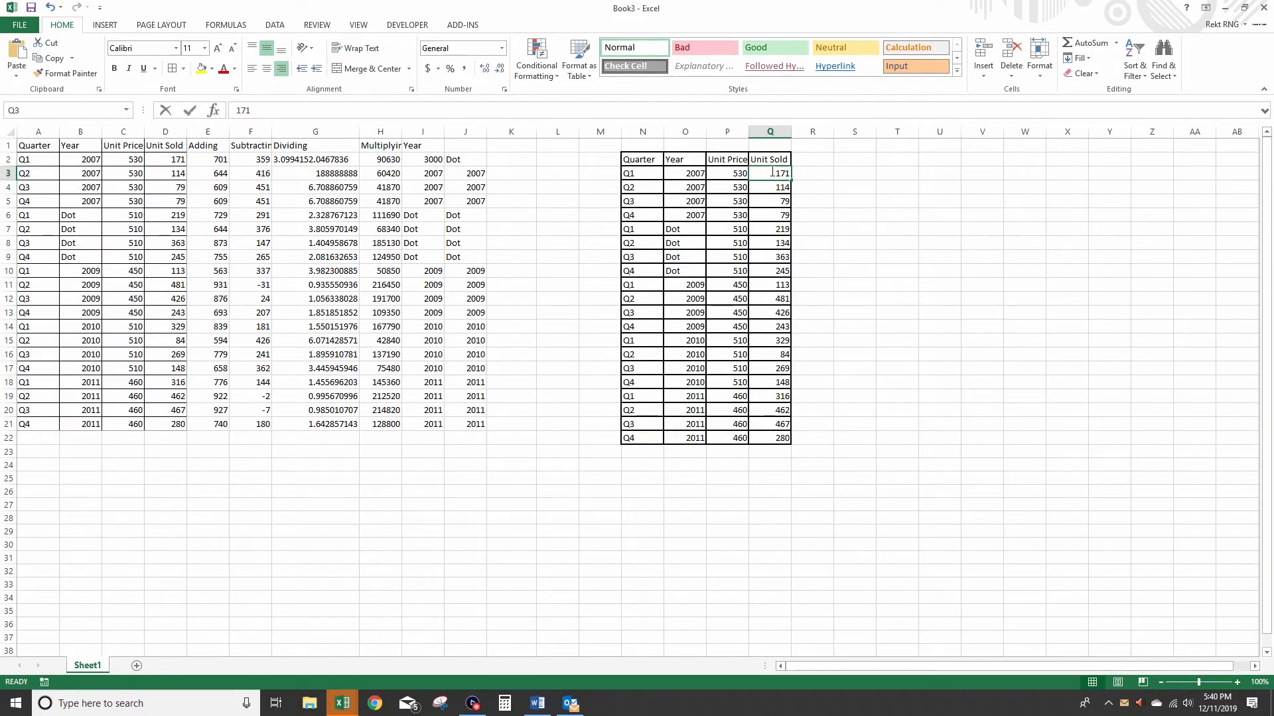
key(Down)
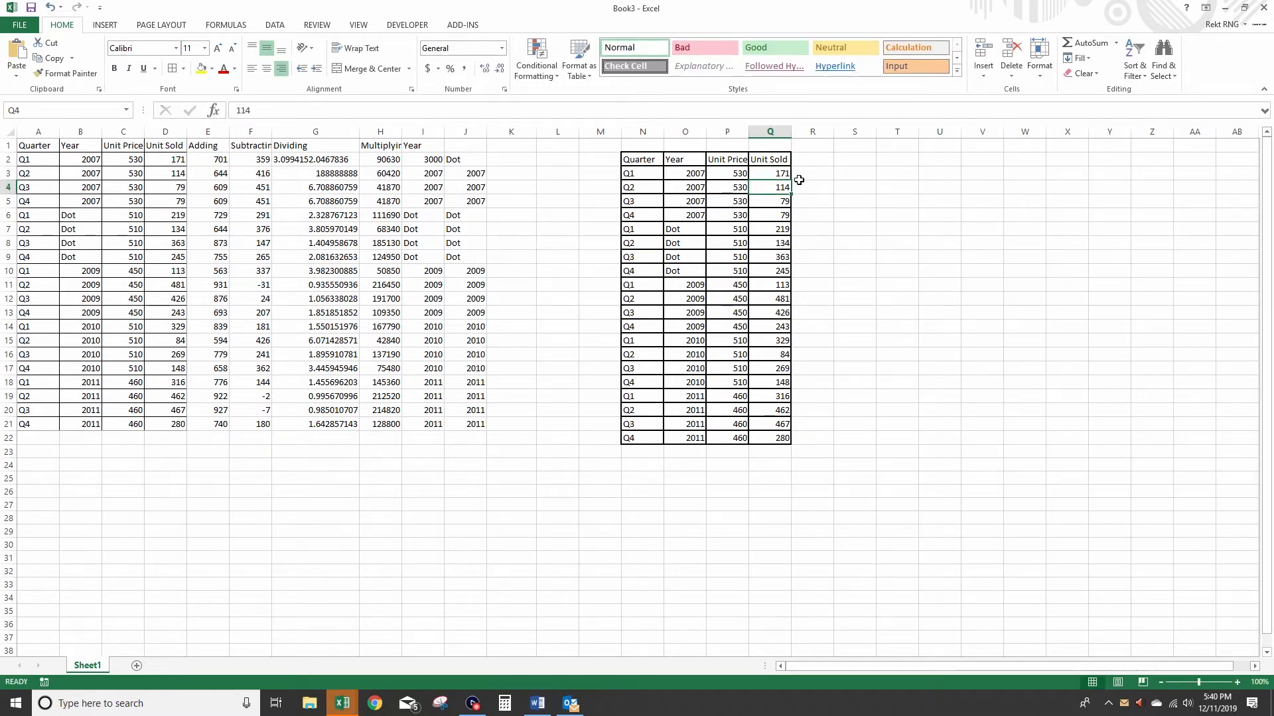
click(785, 174)
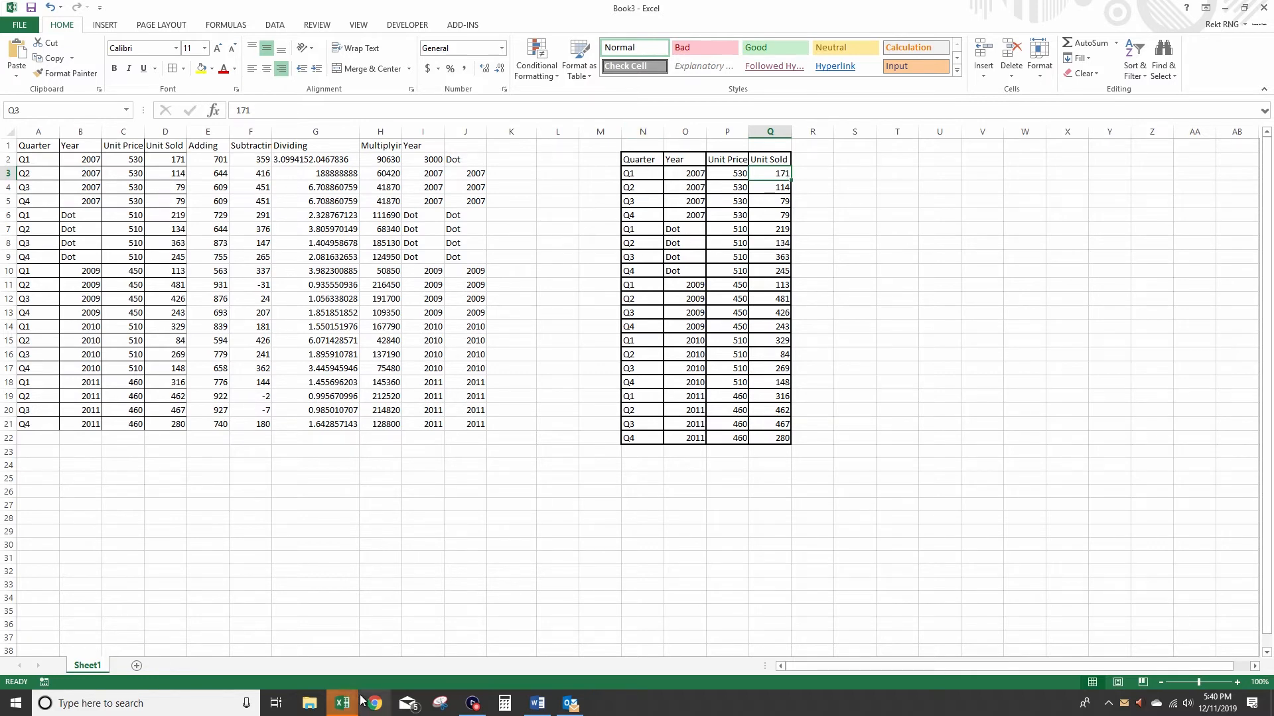
Delete columns N through Q containing the pasted email table
drag(641, 133, 768, 133)
right_click(768, 133)
click(833, 242)
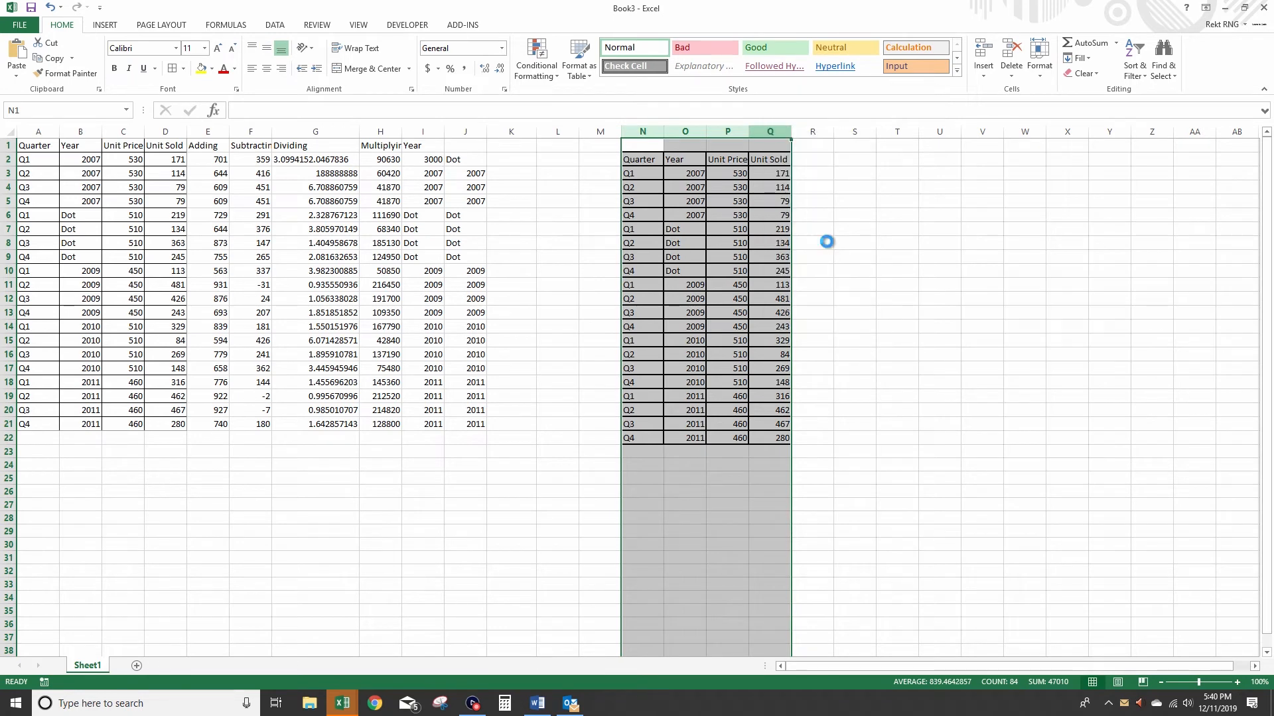
click(565, 331)
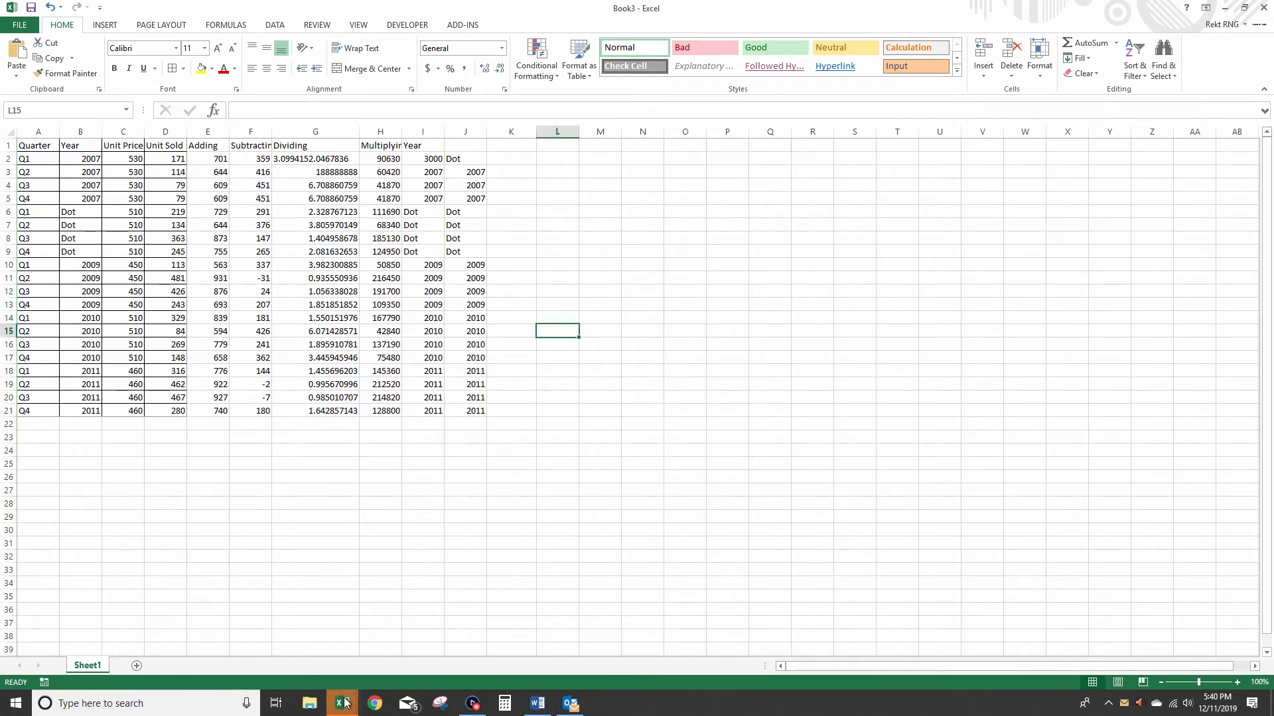
Switch to the PasteOutlookEmailHere workbook and close it
mouse_move(342, 702)
click(383, 663)
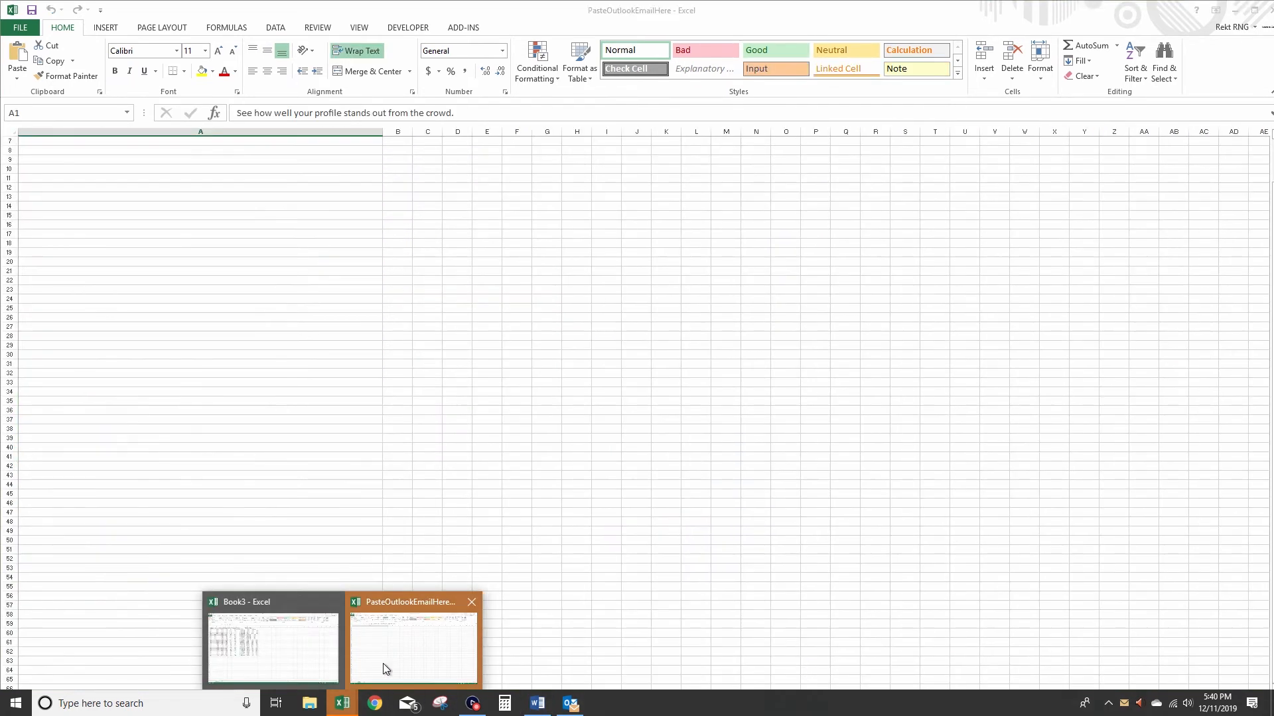
click(1267, 10)
click(638, 366)
Review the "numbers" email in Outlook and the topic list in Word, and return to Book3 in Excel
click(569, 705)
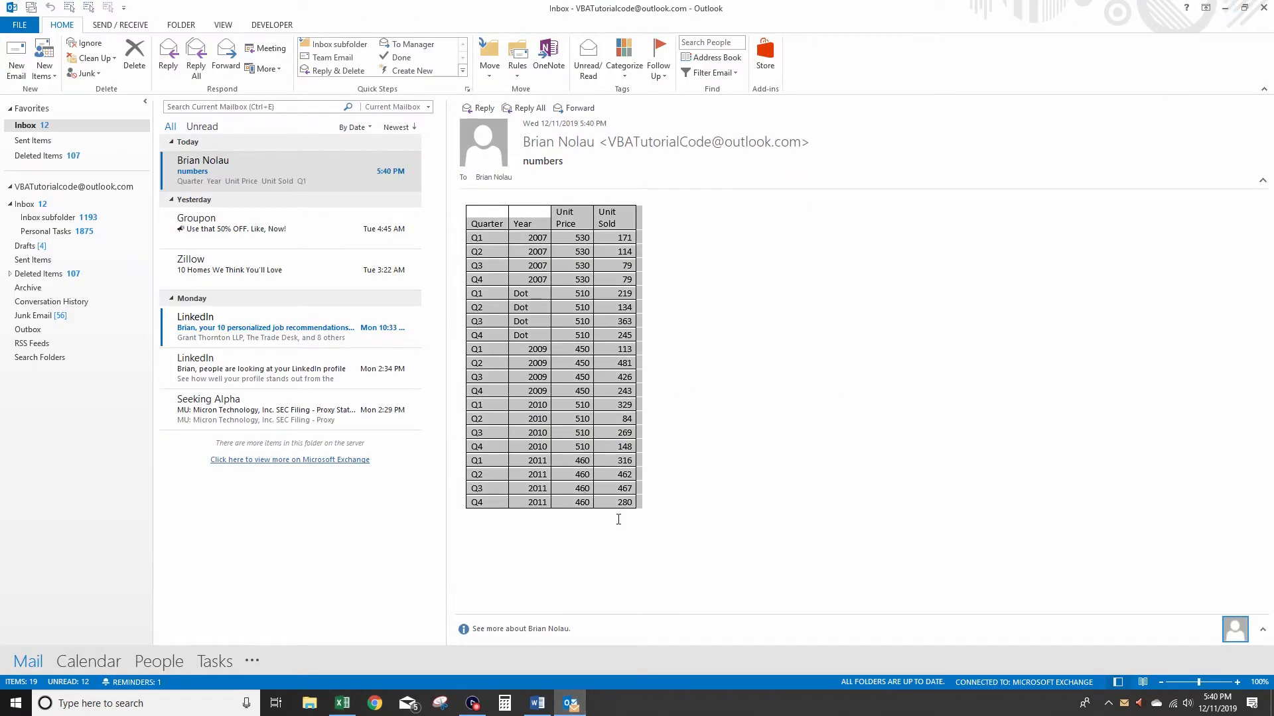
click(343, 705)
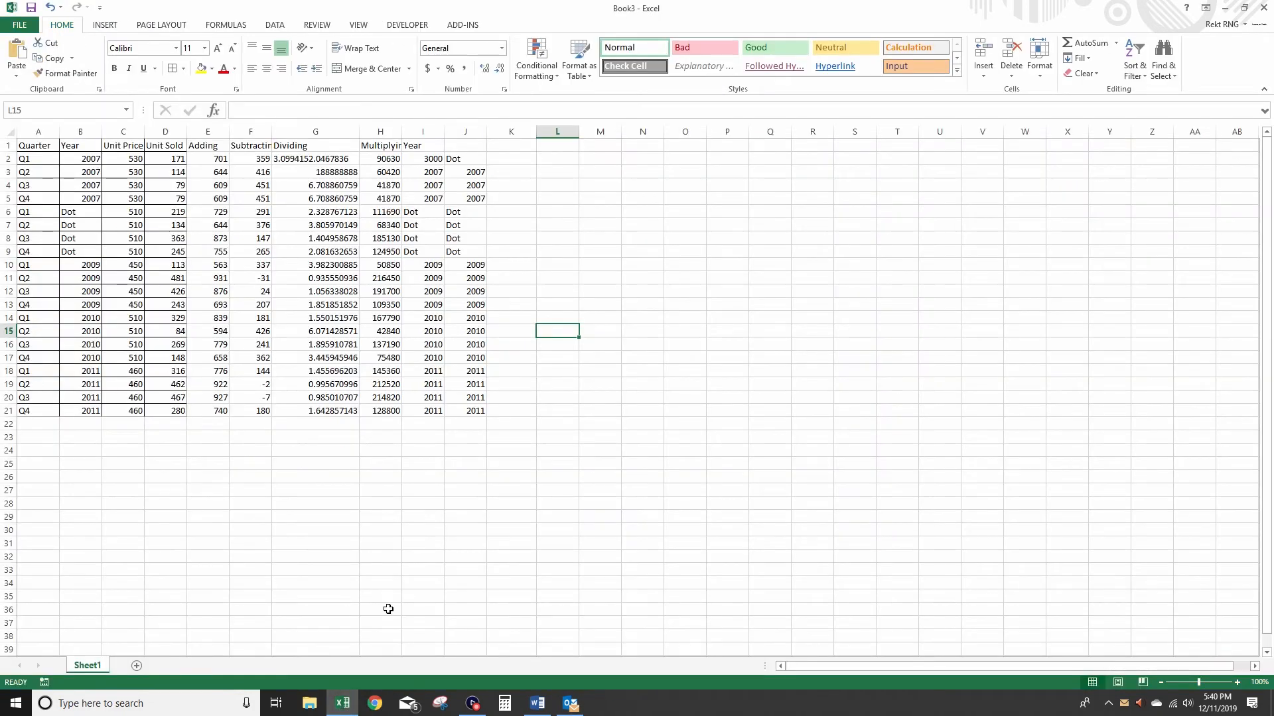
click(537, 703)
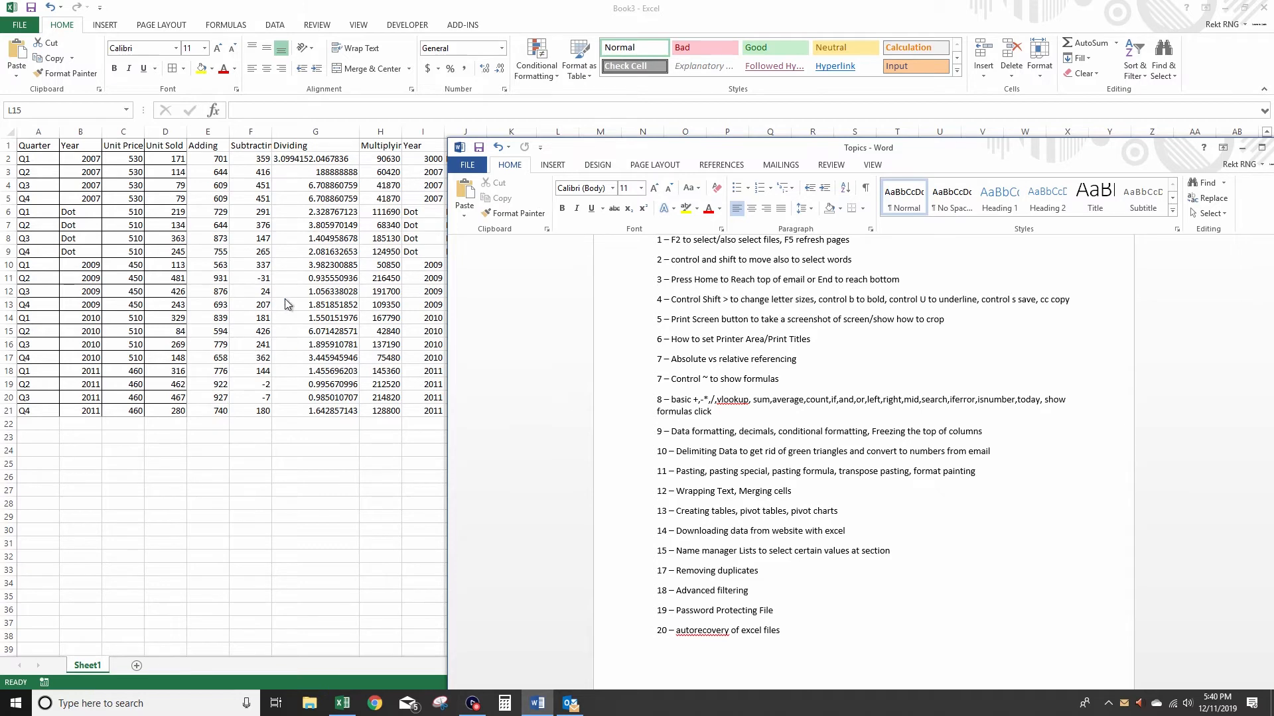
key(alt+Tab)
Apply the Number format to the Adding column and return it to General
click(208, 131)
click(501, 47)
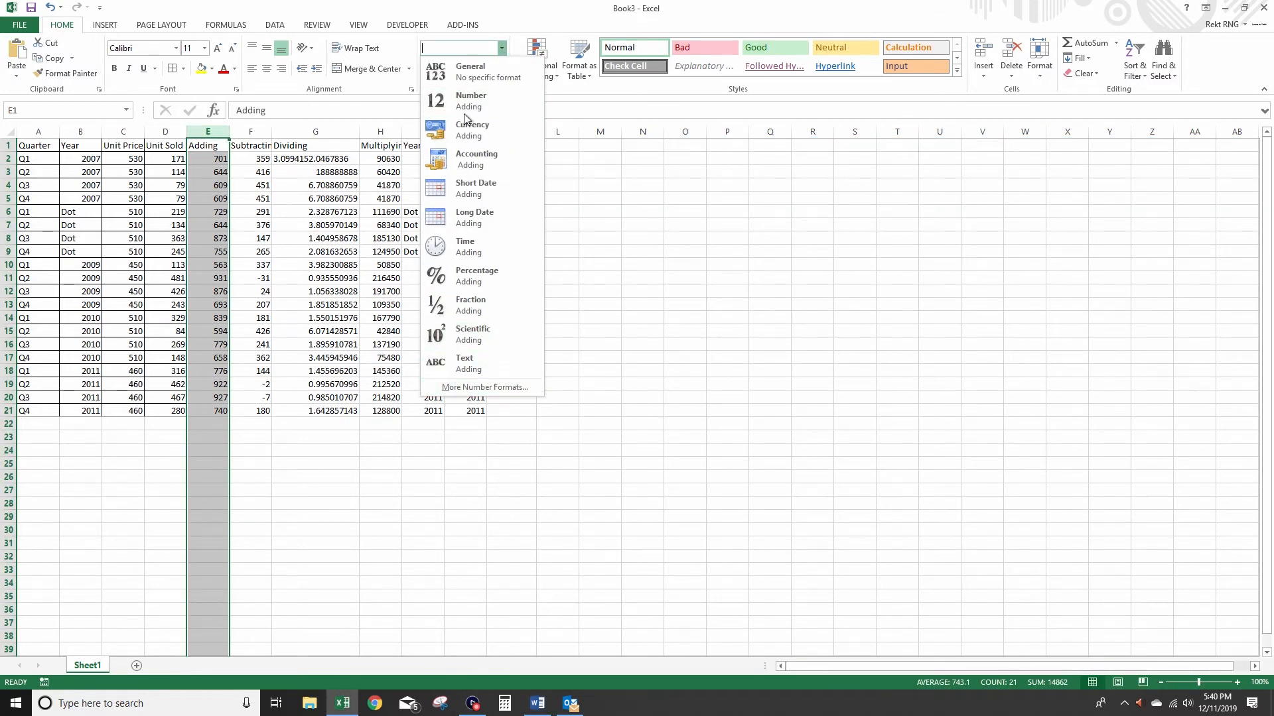
click(475, 100)
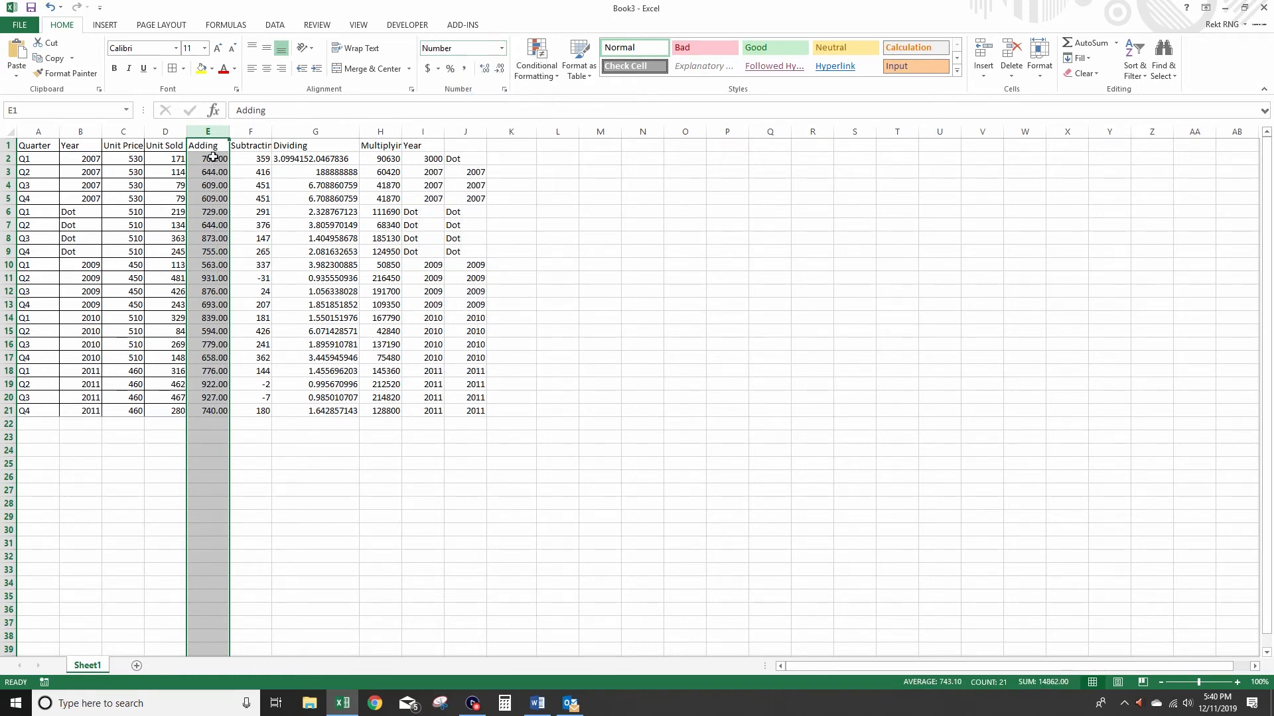
click(501, 48)
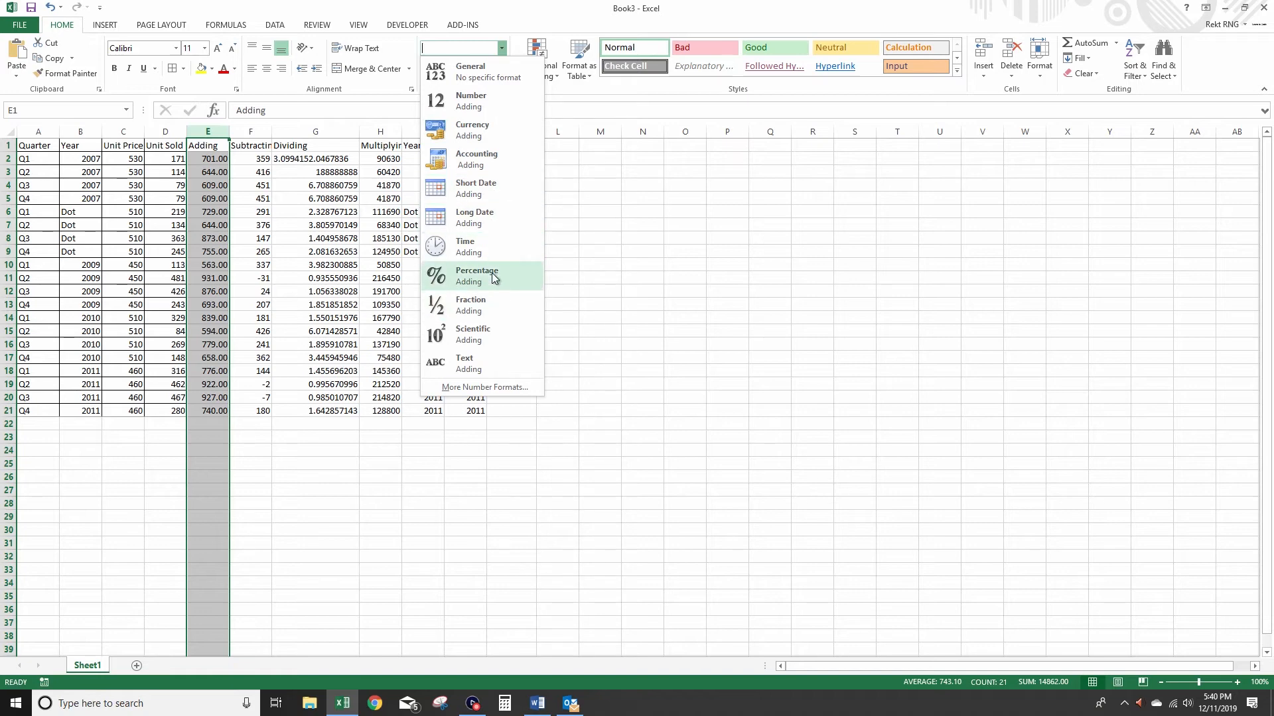
click(481, 74)
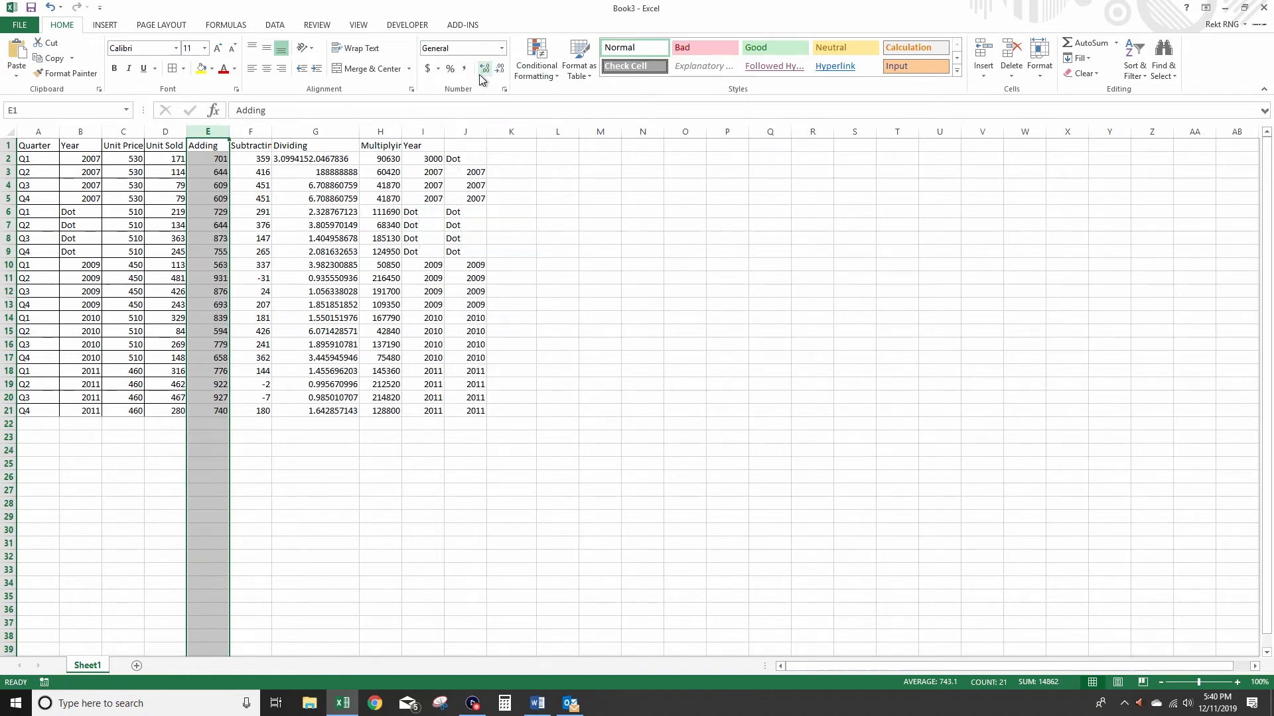
Format the Adding column as Text
click(502, 47)
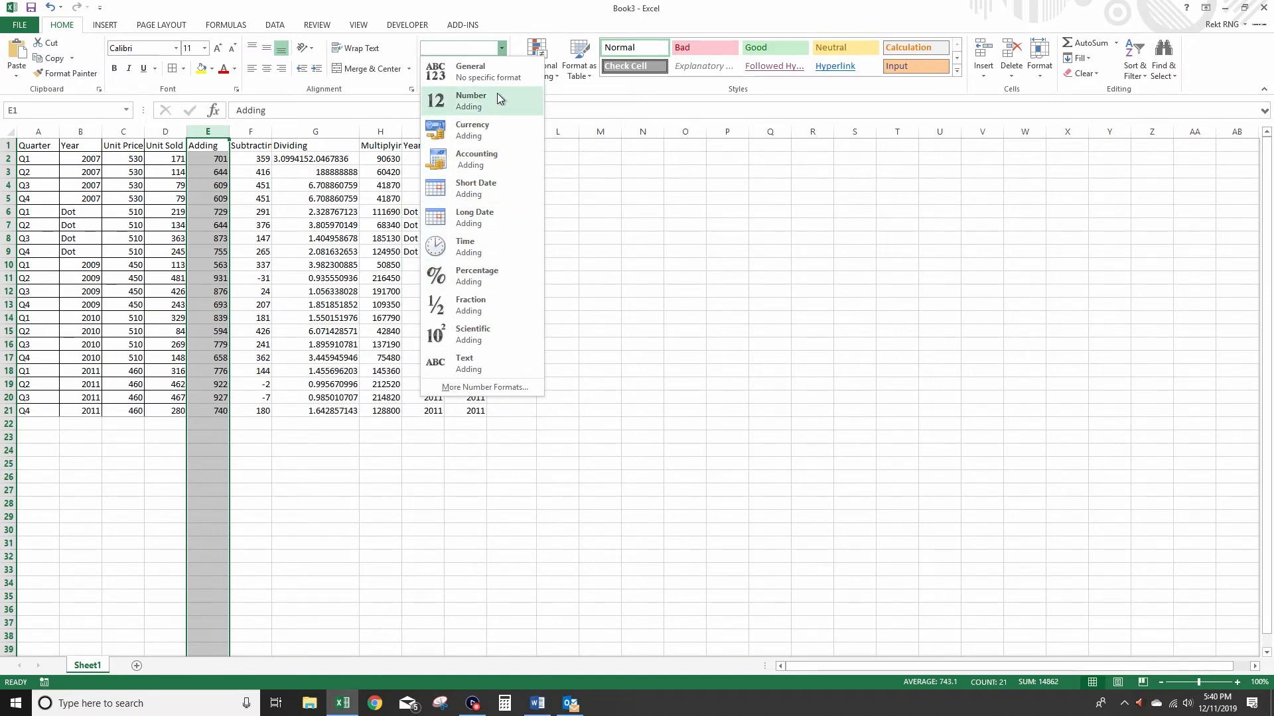
click(491, 359)
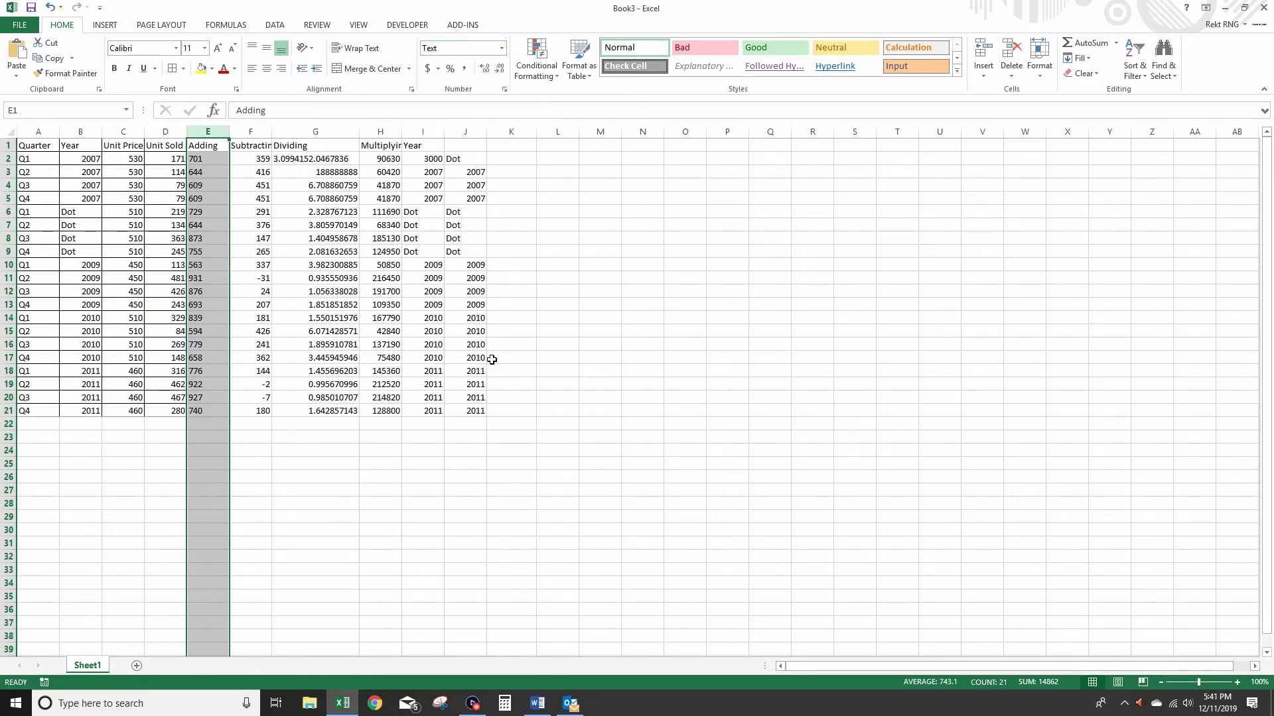
Re-enter the formula in E2 under the Text format and undo the re-entry
double_click(209, 159)
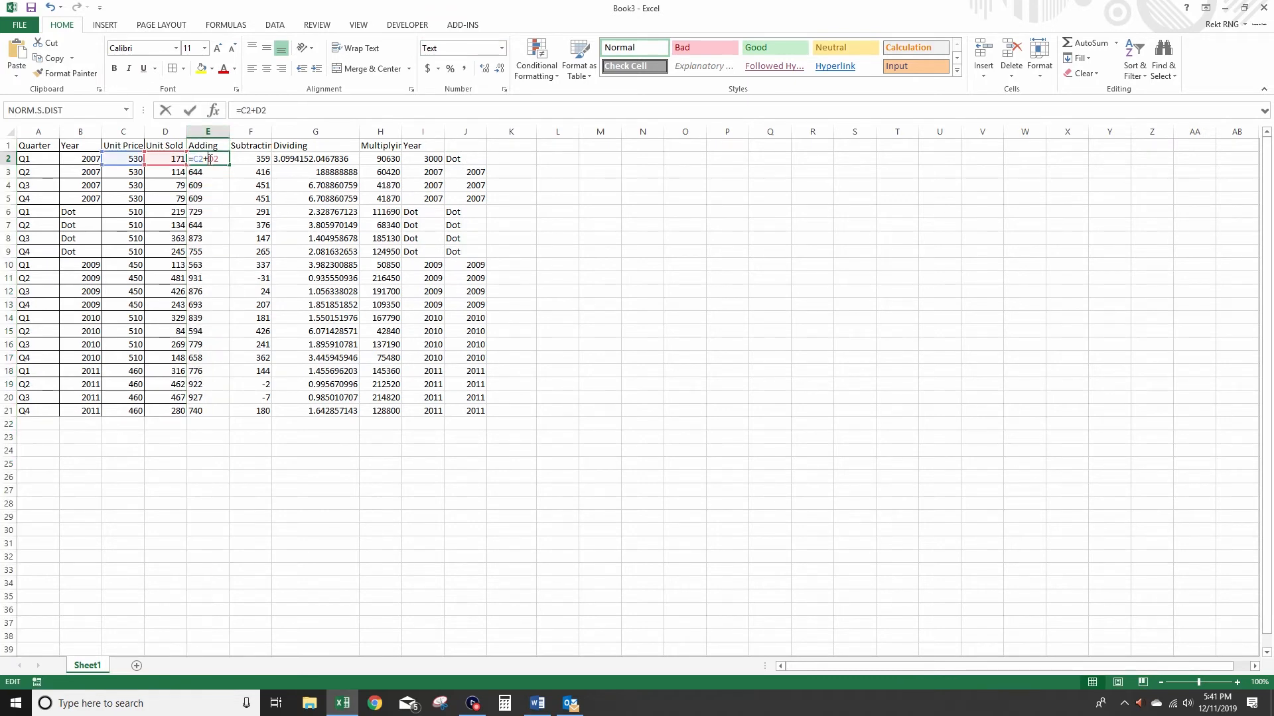
key(Return)
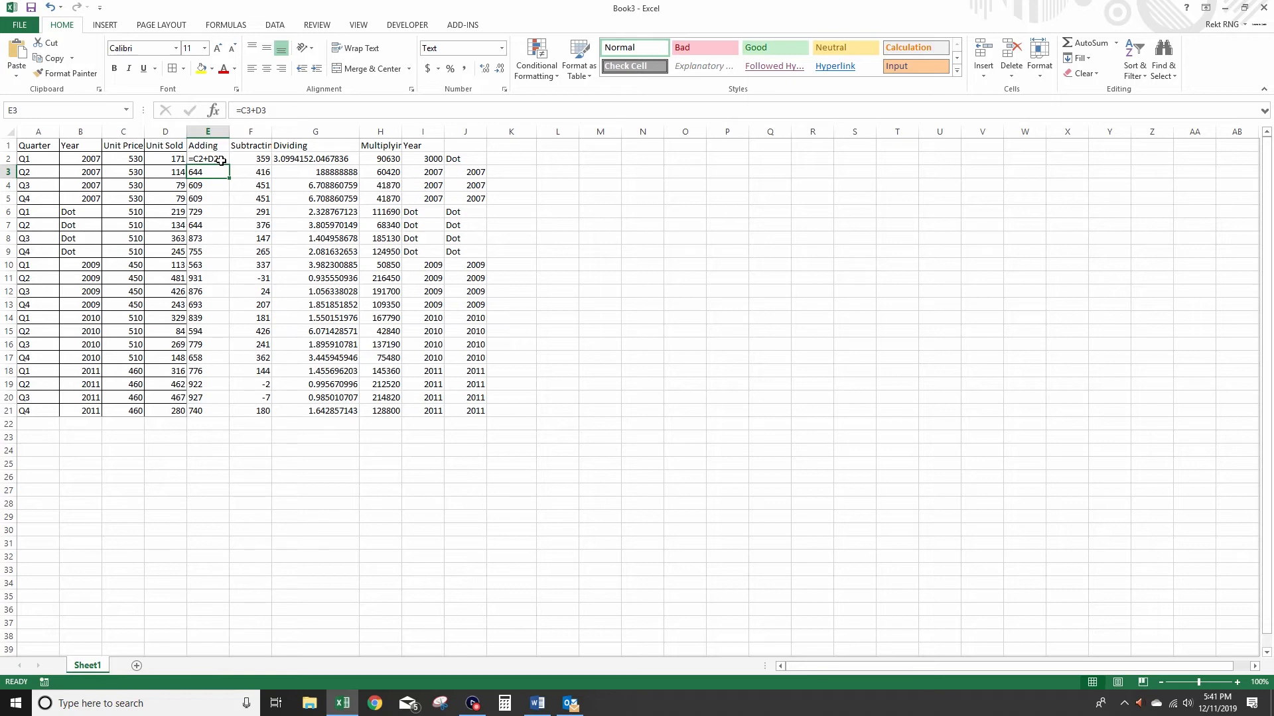
key(ctrl+z)
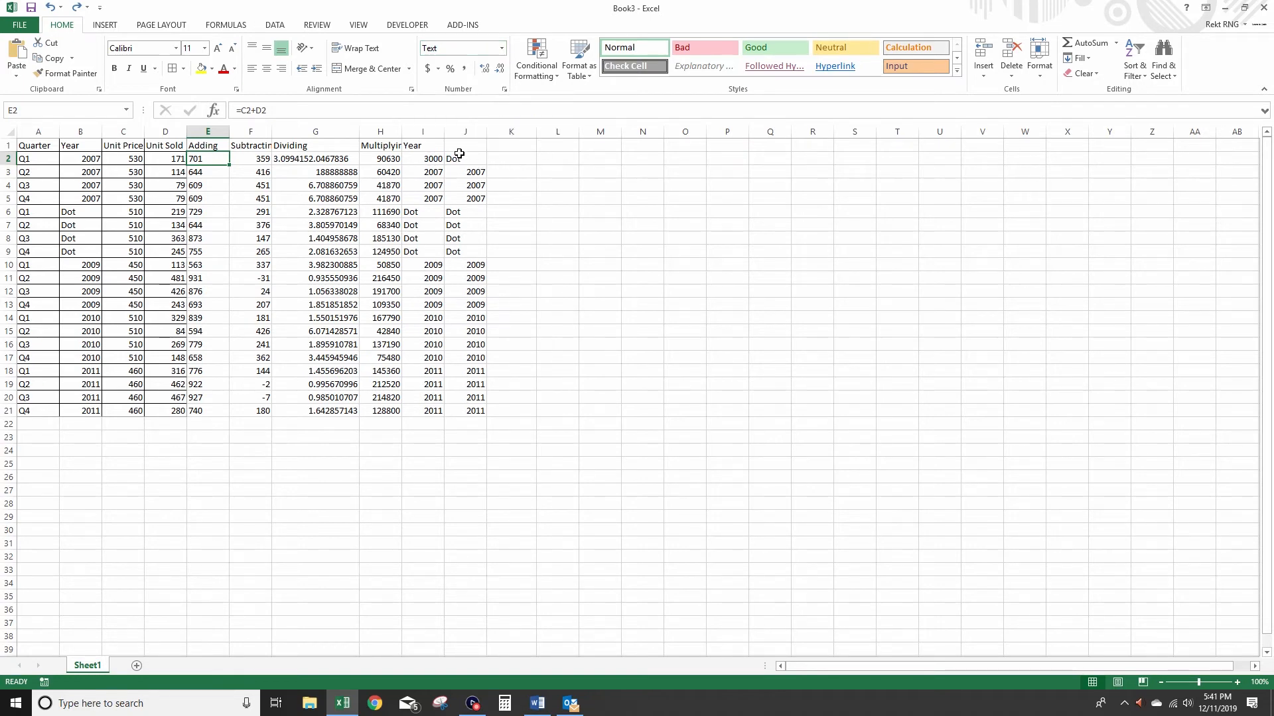
View the number format categories for E2 in the Format Cells dialog and cancel it
click(503, 49)
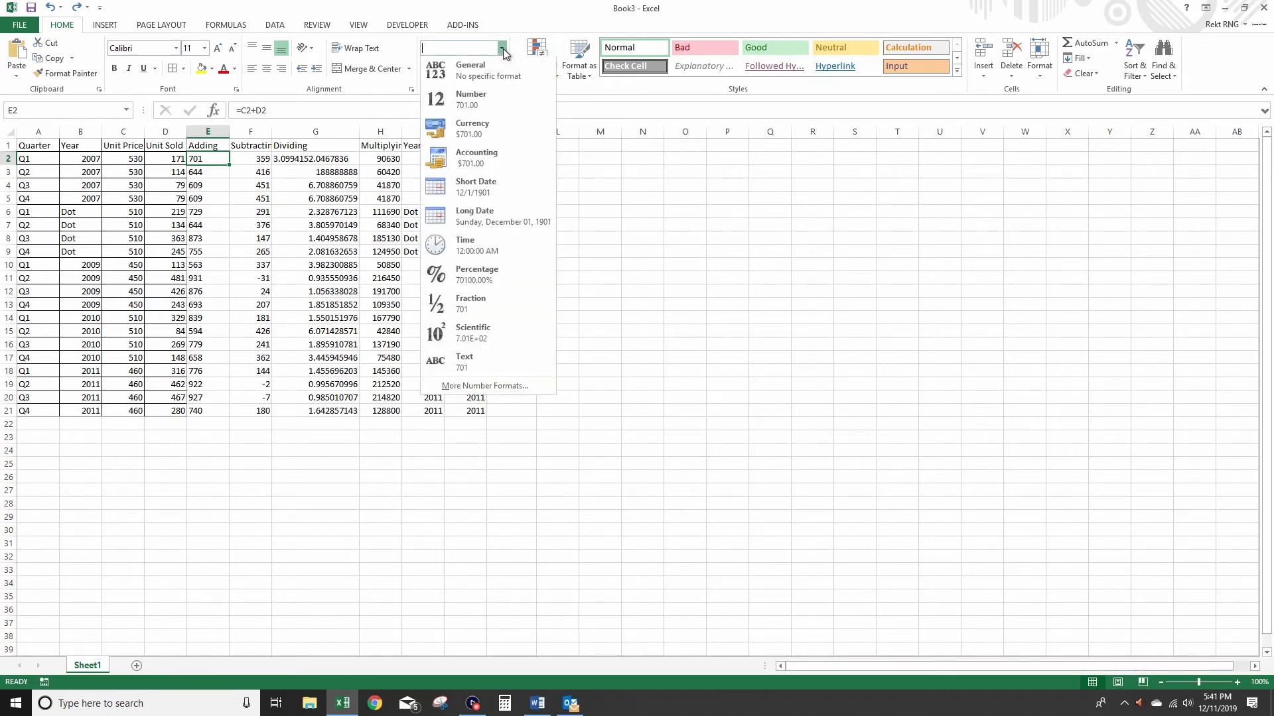
click(527, 390)
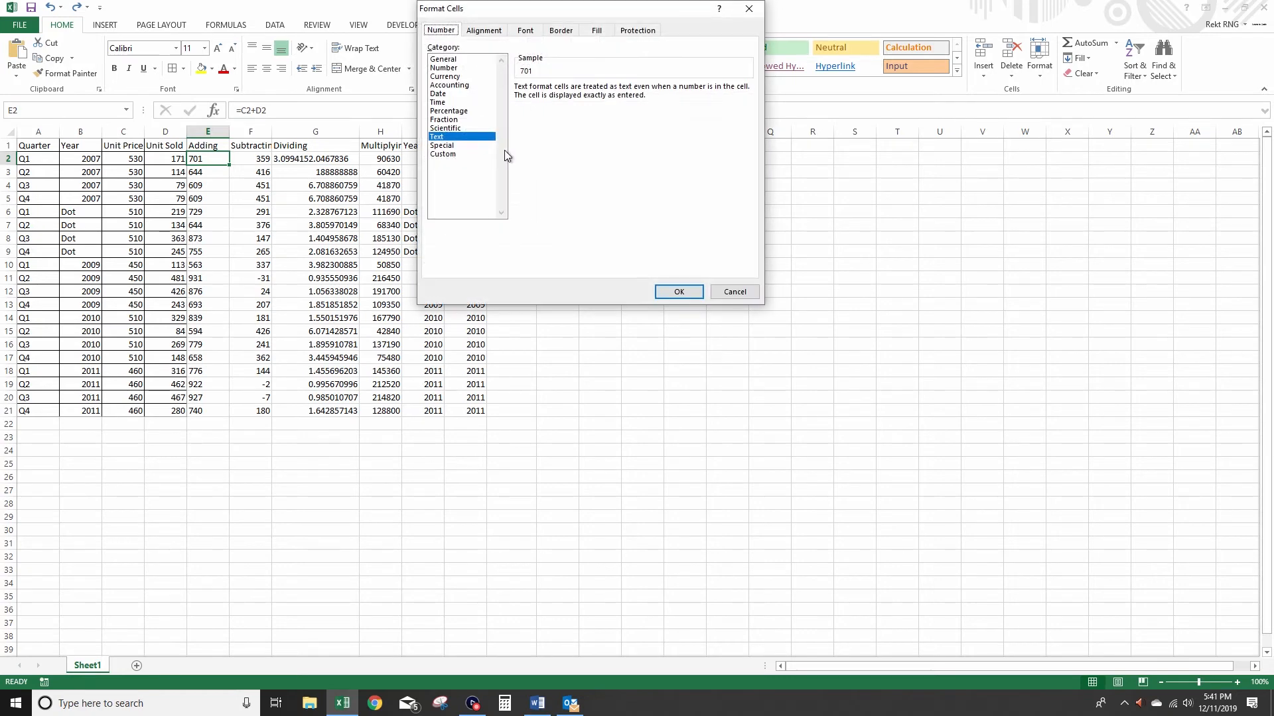
click(732, 290)
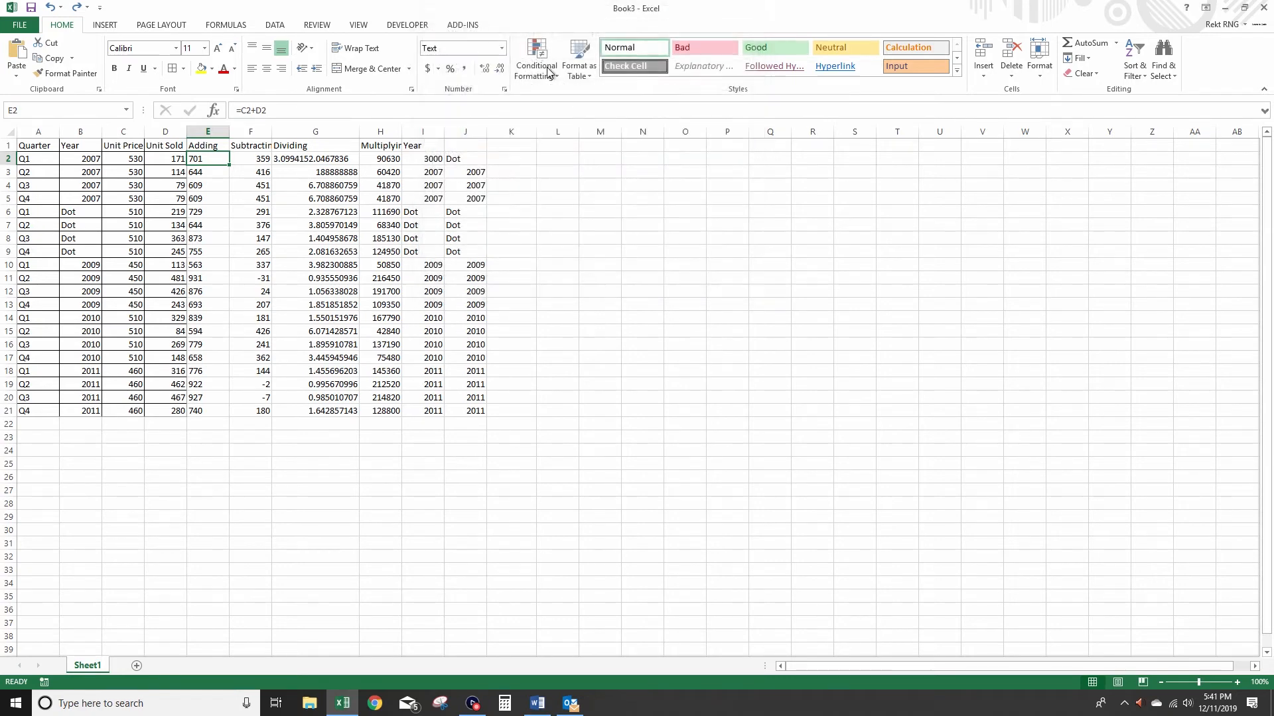
Look through the number formats and conditional formatting options available for I2 without applying any
click(470, 160)
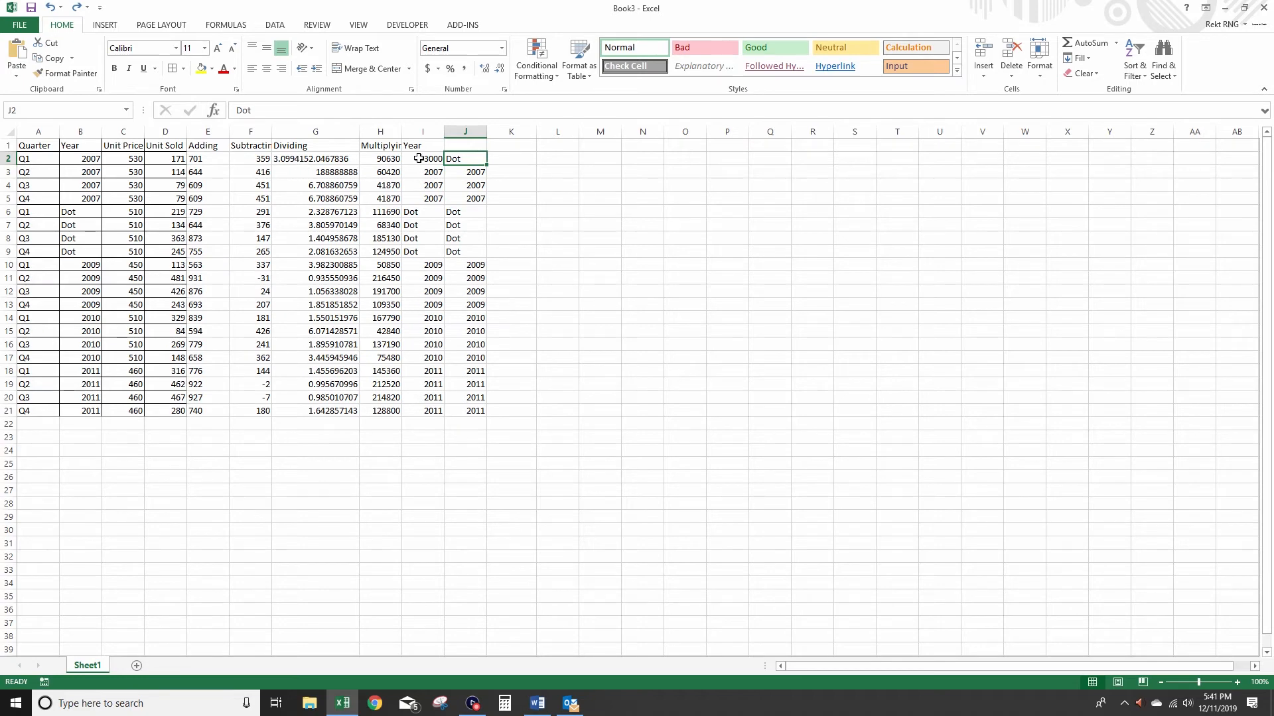
click(416, 160)
click(501, 47)
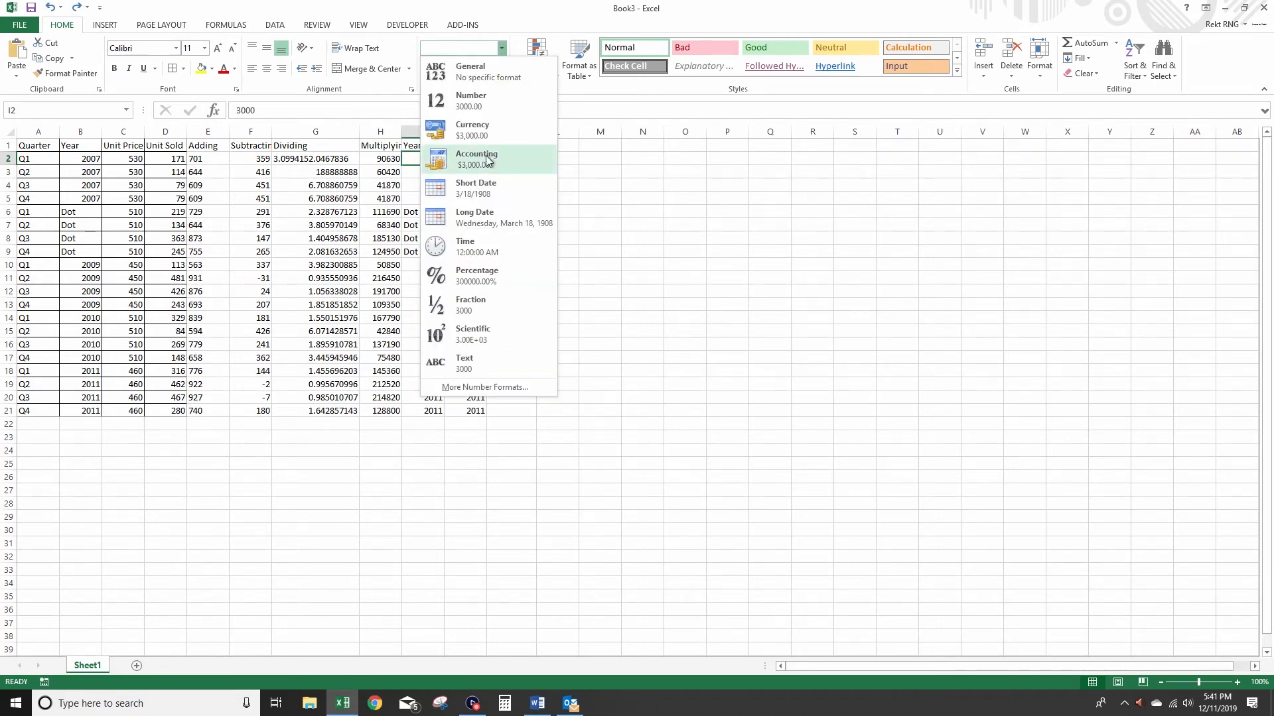
key(Escape)
click(536, 60)
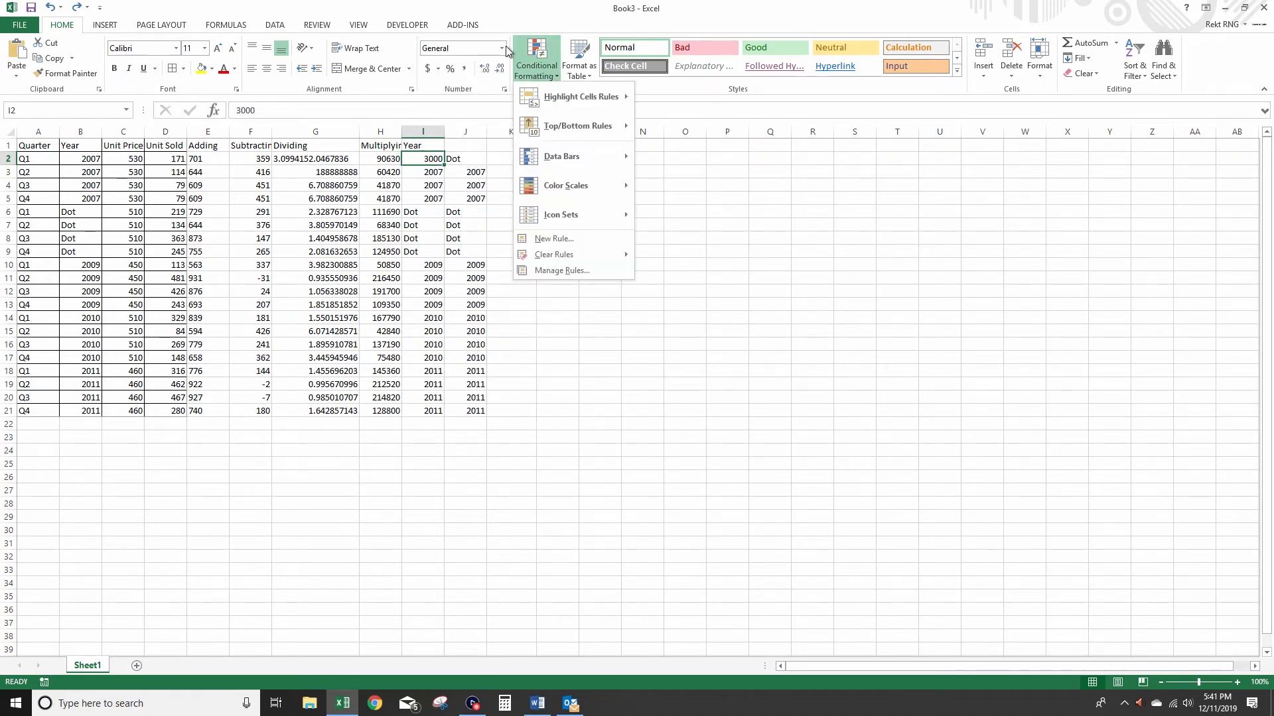
click(501, 48)
key(Escape)
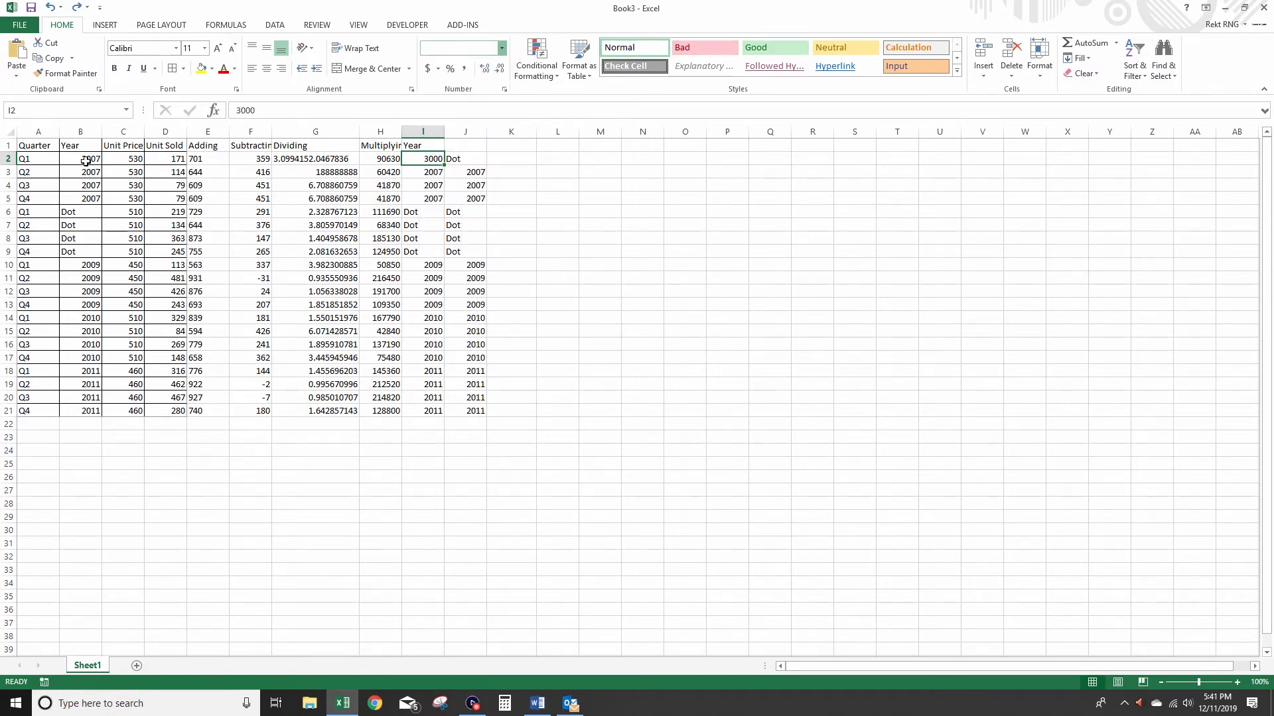
click(502, 47)
key(Escape)
Enter =TODAY() in M6 and apply the Long Date format to it
click(600, 209)
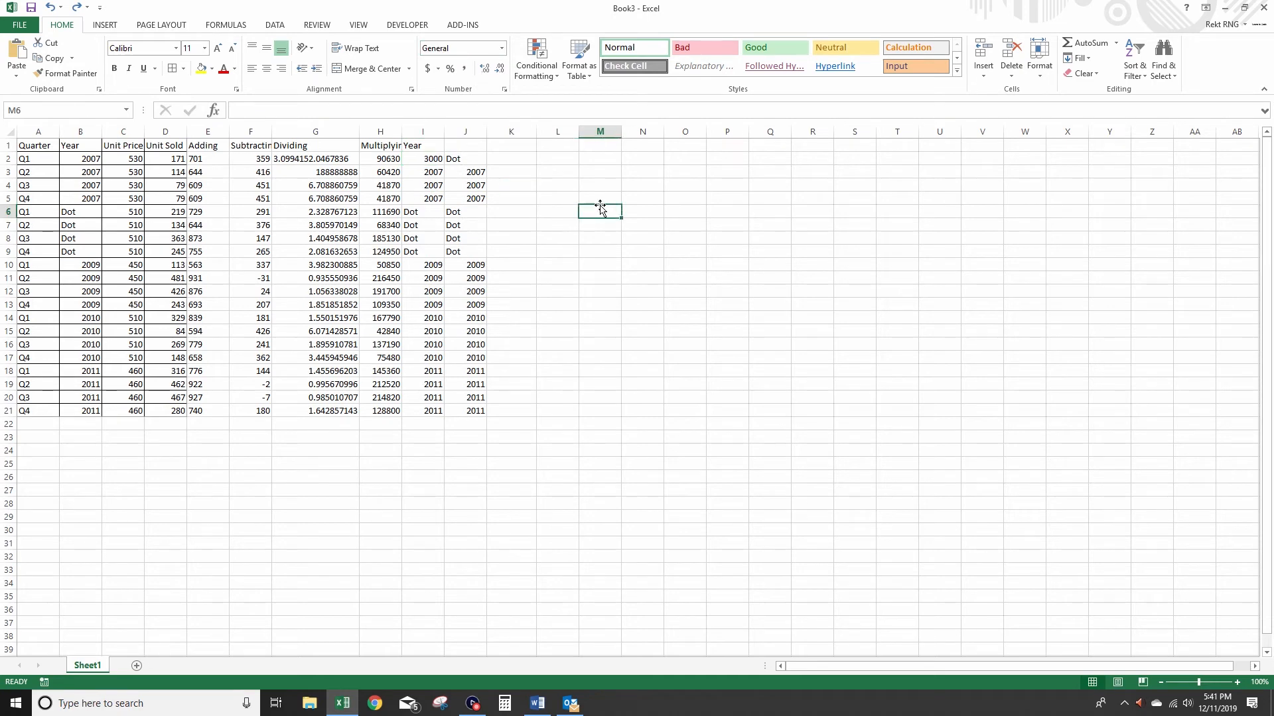
text(=today())
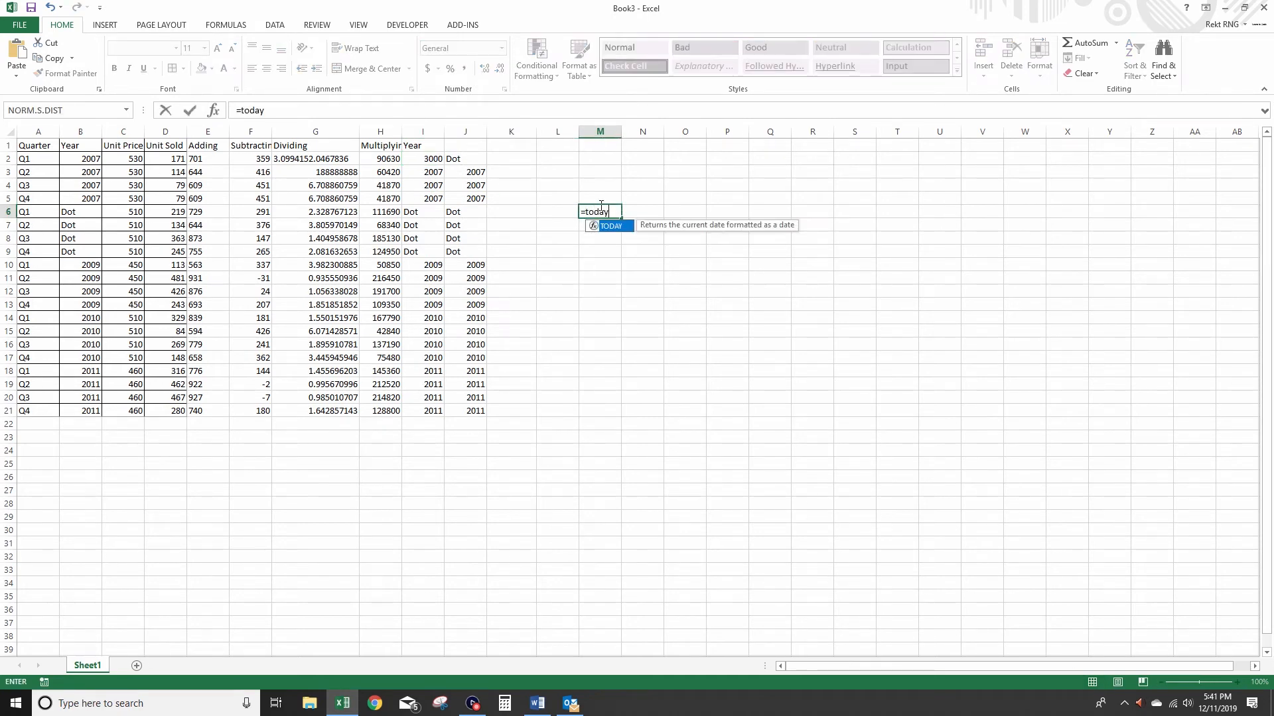
key(Return)
click(600, 209)
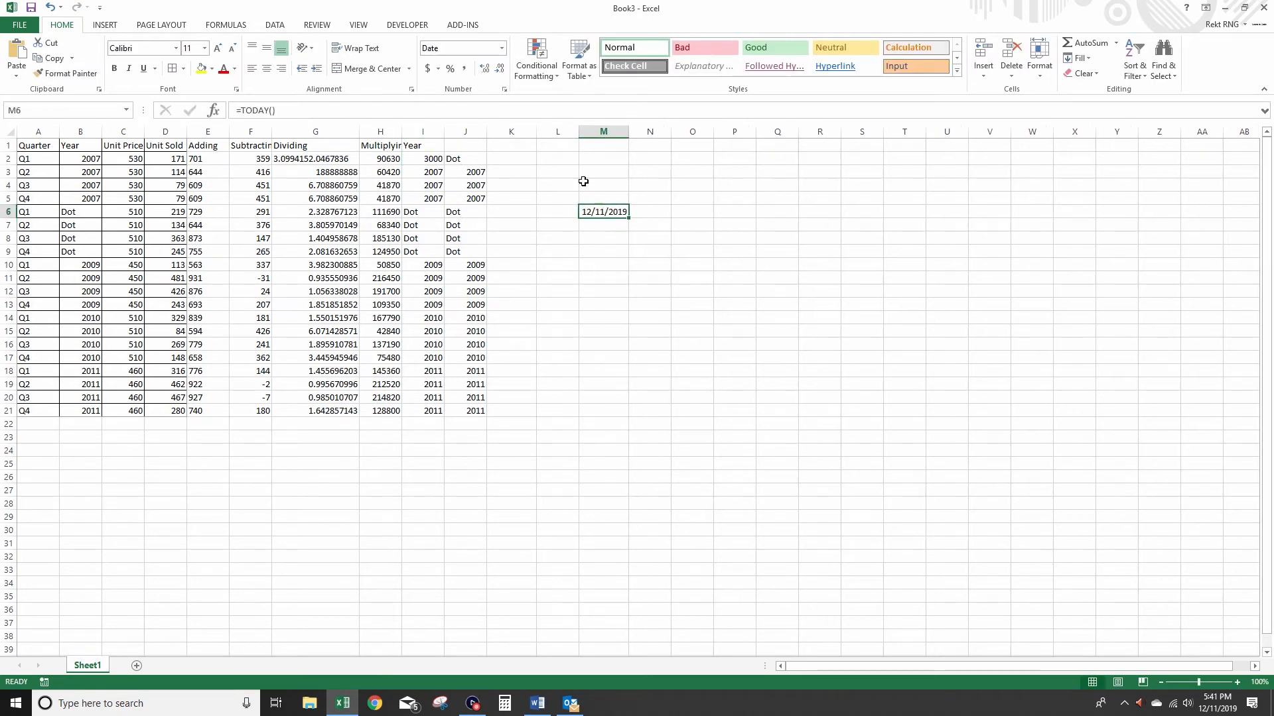
click(501, 48)
click(504, 217)
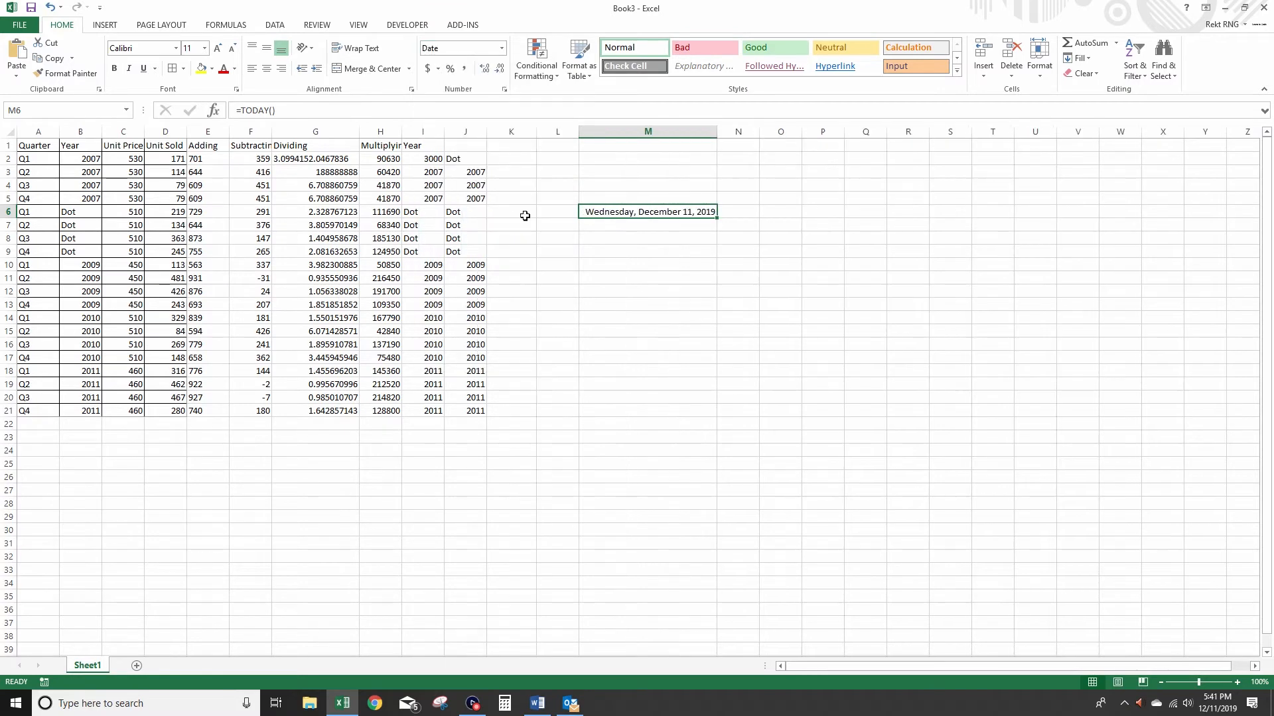
Examine the Date and Custom format types for M6 in the Format Cells dialog, preview m/d/yyyy, and cancel
click(501, 48)
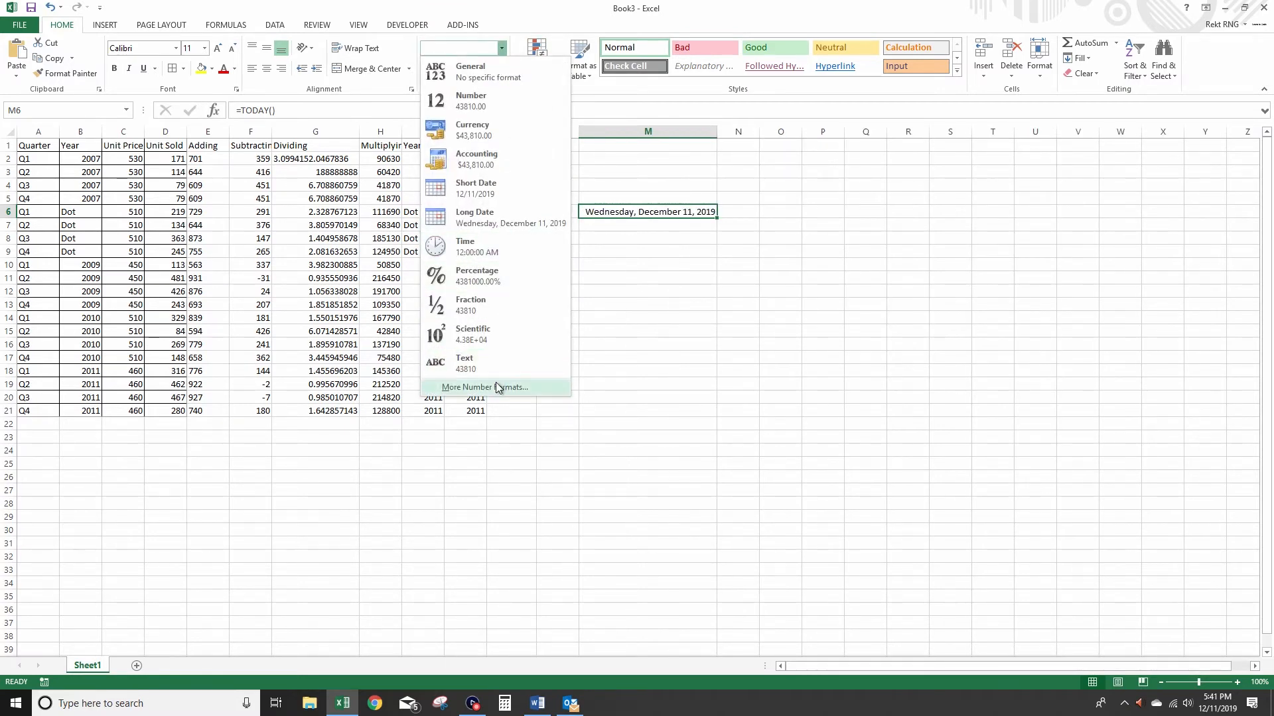
click(496, 382)
drag(624, 8, 428, 173)
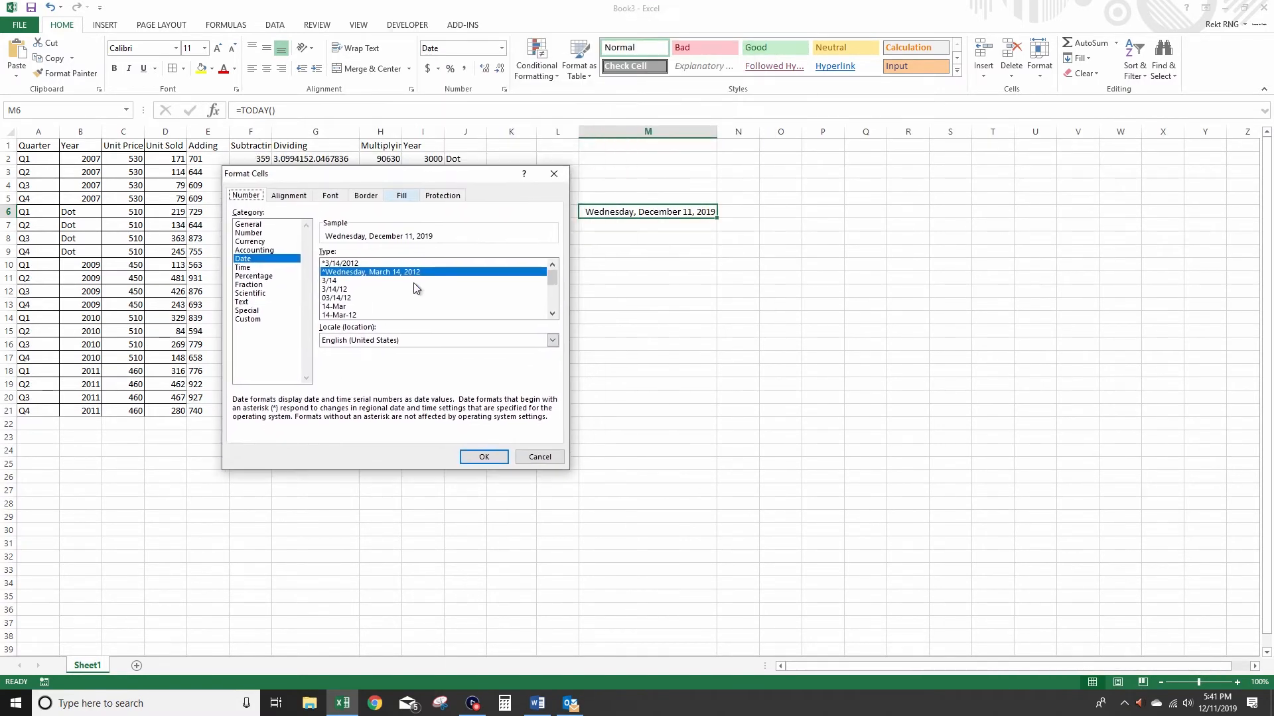
drag(555, 275, 555, 298)
scroll(368, 304, up, 4)
click(285, 320)
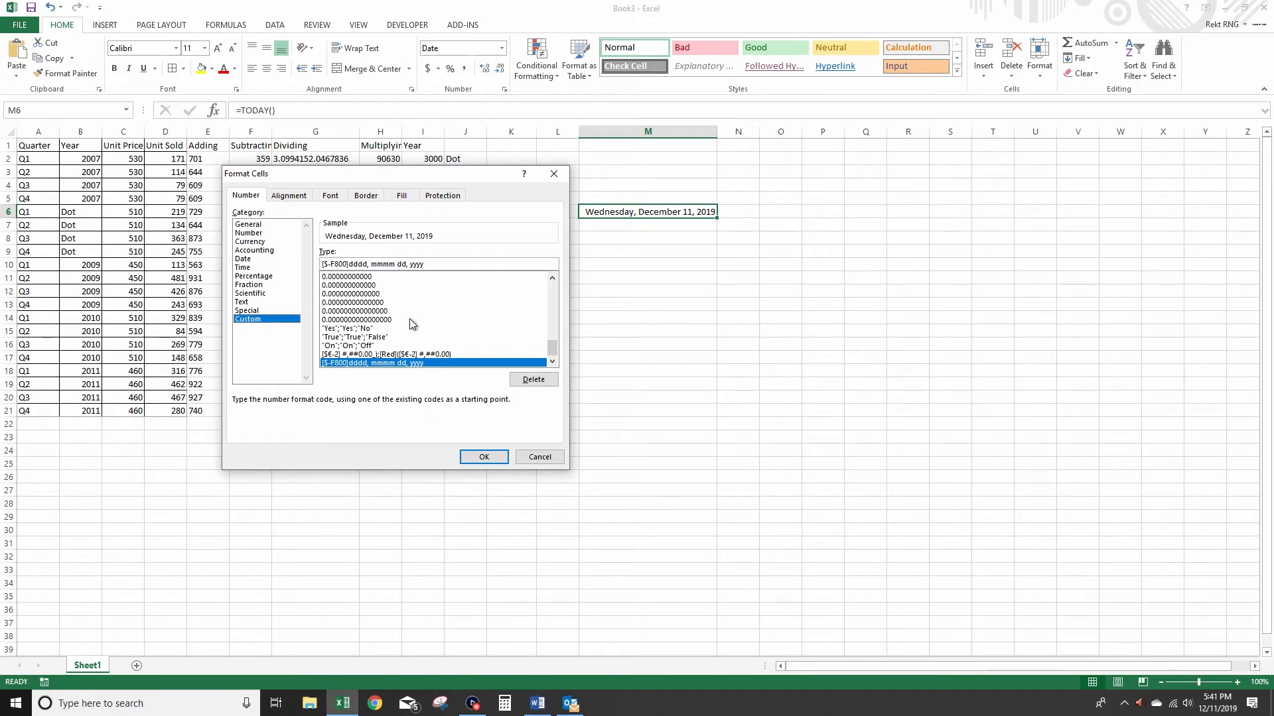
drag(550, 350, 550, 310)
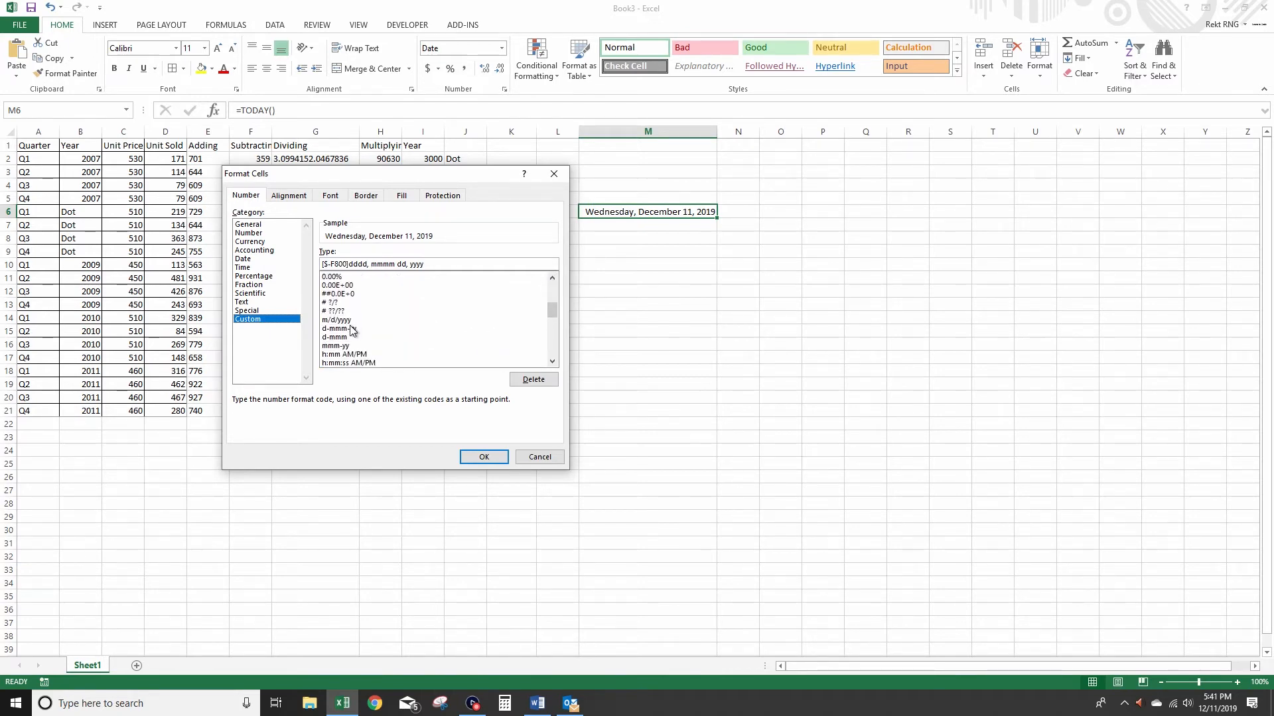
click(385, 320)
scroll(407, 337, down, 1)
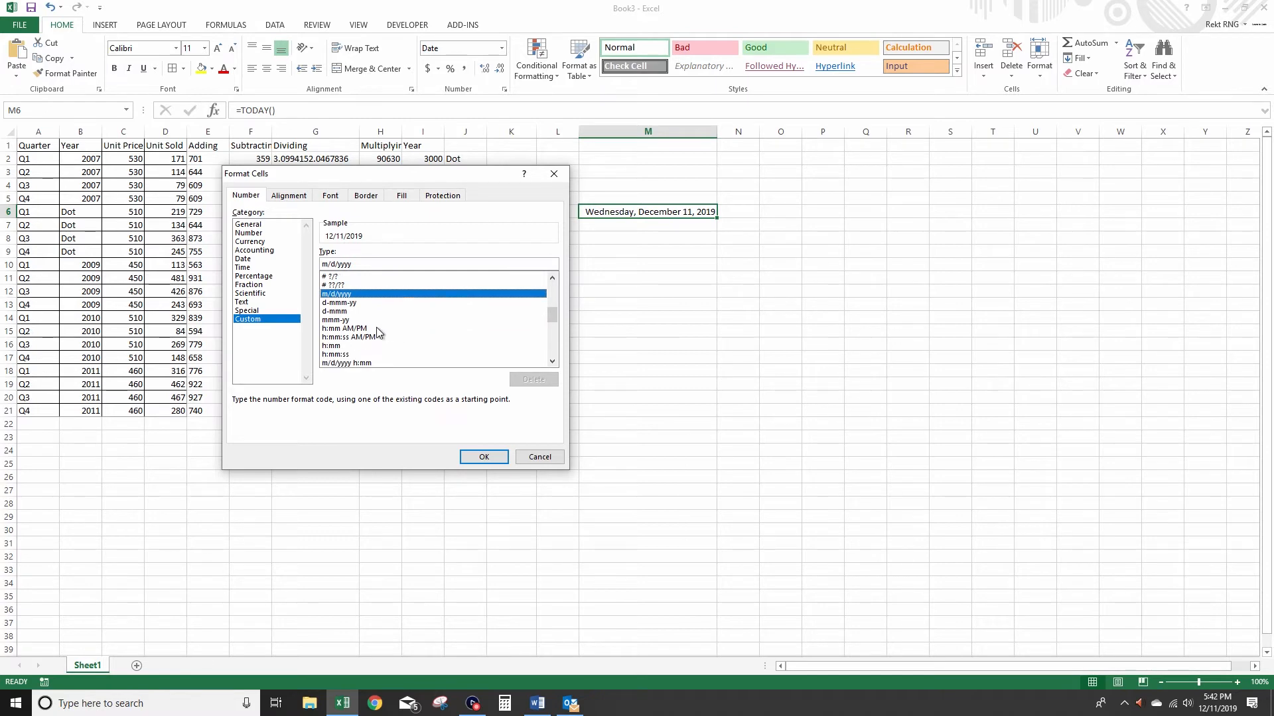
drag(553, 313, 556, 353)
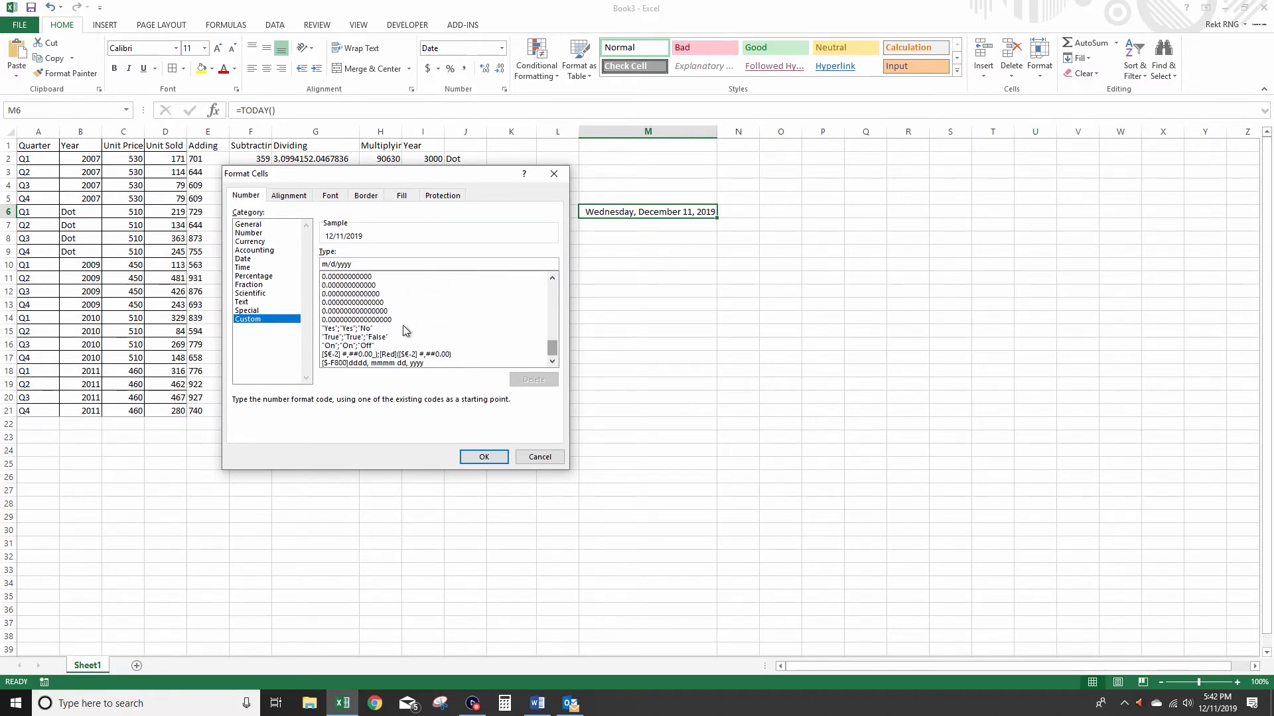
click(538, 456)
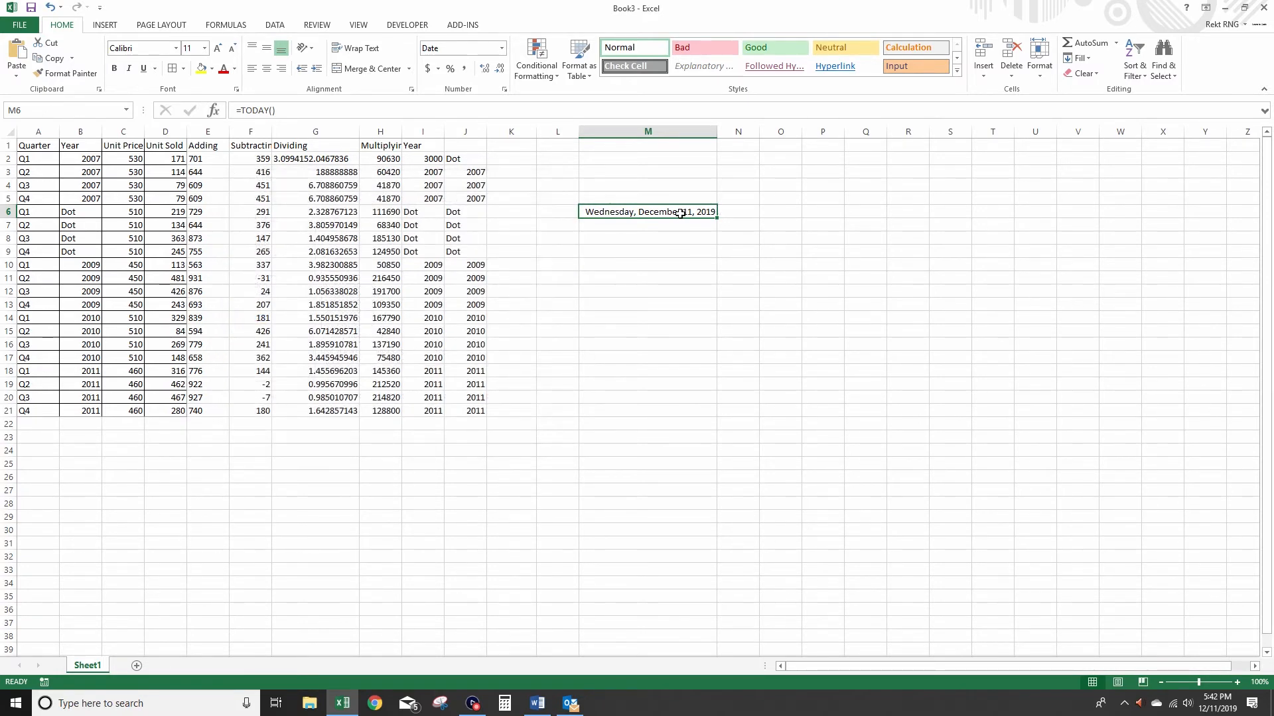
Clear the date formula from M6 and briefly check the Topics document in Word before returning to Excel
key(Delete)
click(538, 703)
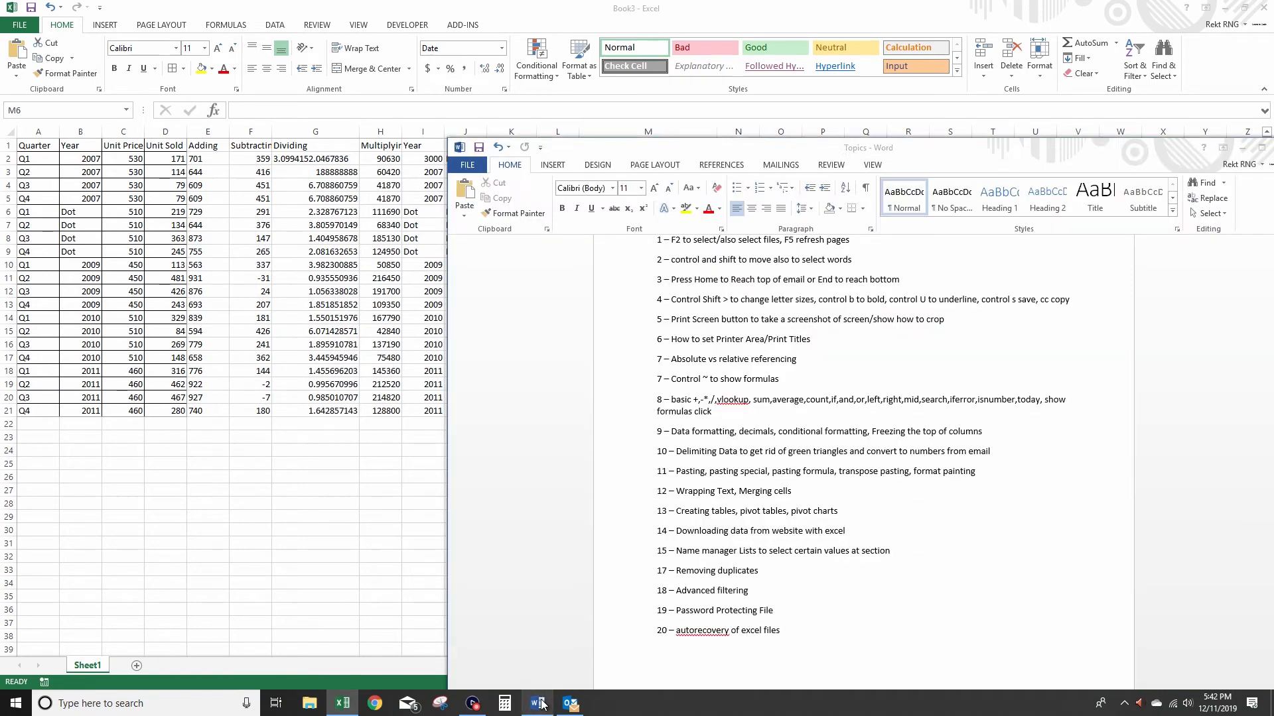
click(541, 704)
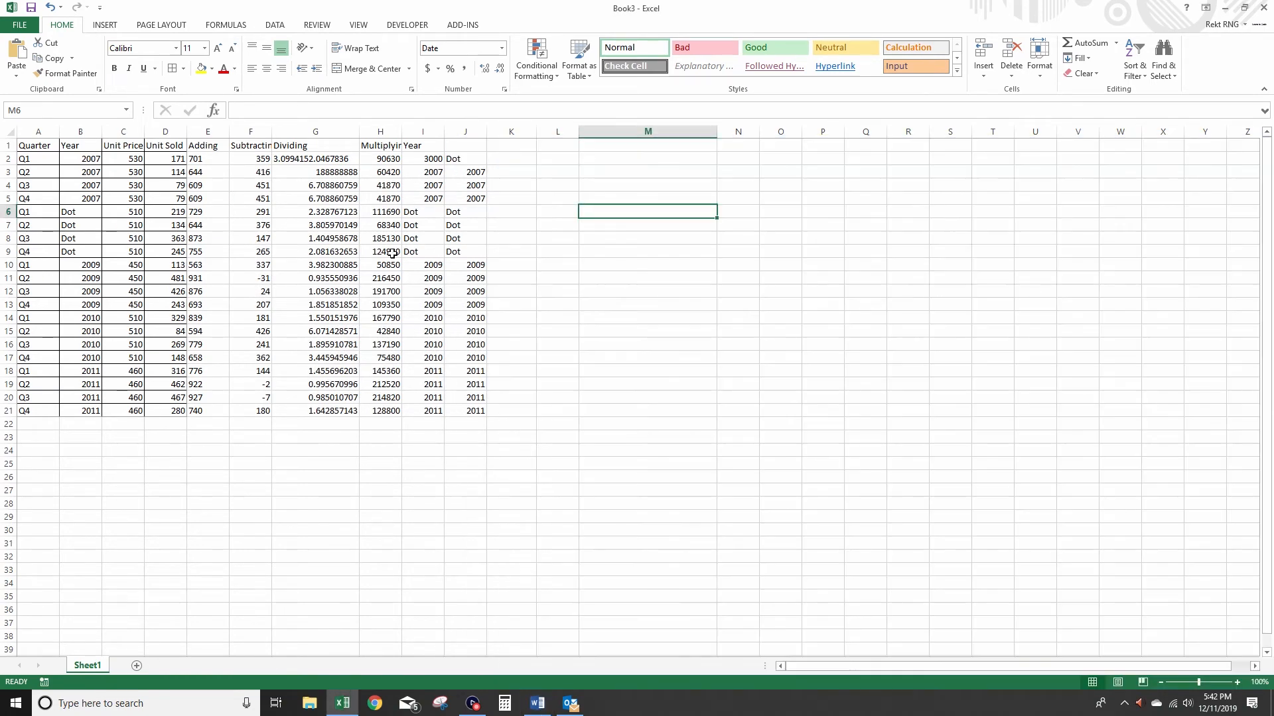
Try out more and fewer decimal places on the Subtracting values in F2:F21
click(315, 132)
drag(260, 159, 266, 413)
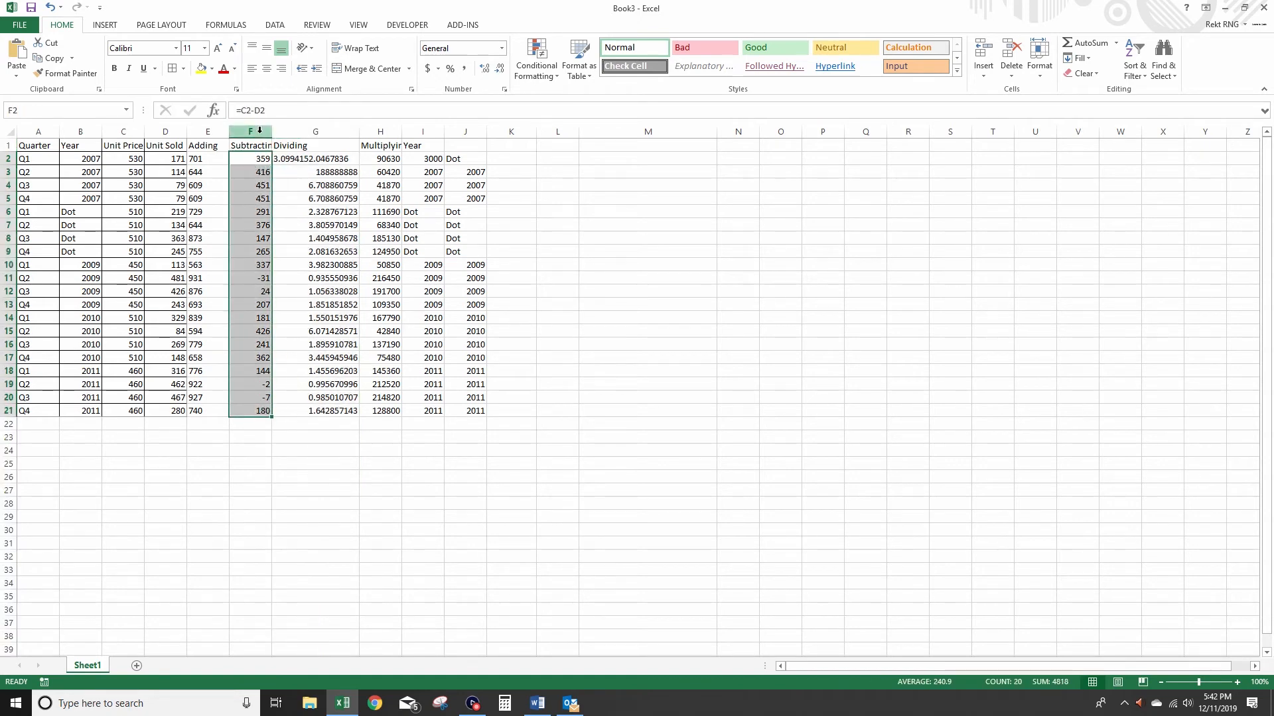
click(250, 132)
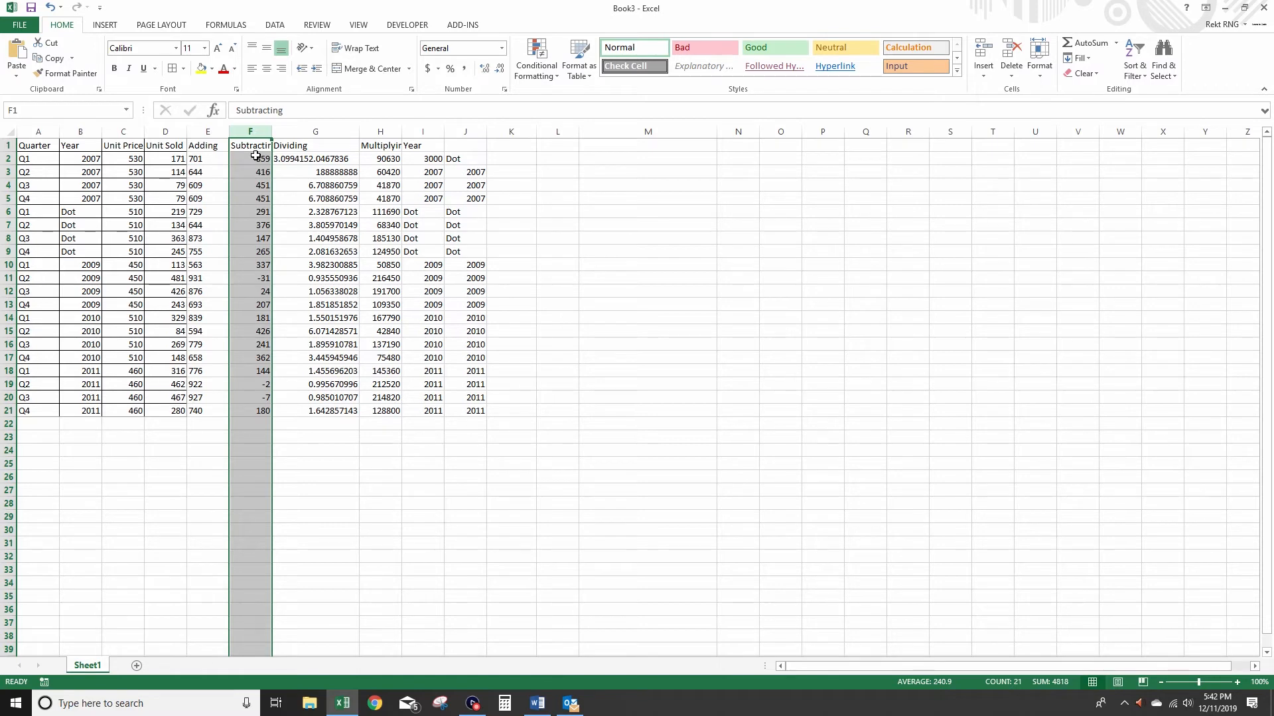
drag(258, 156, 273, 421)
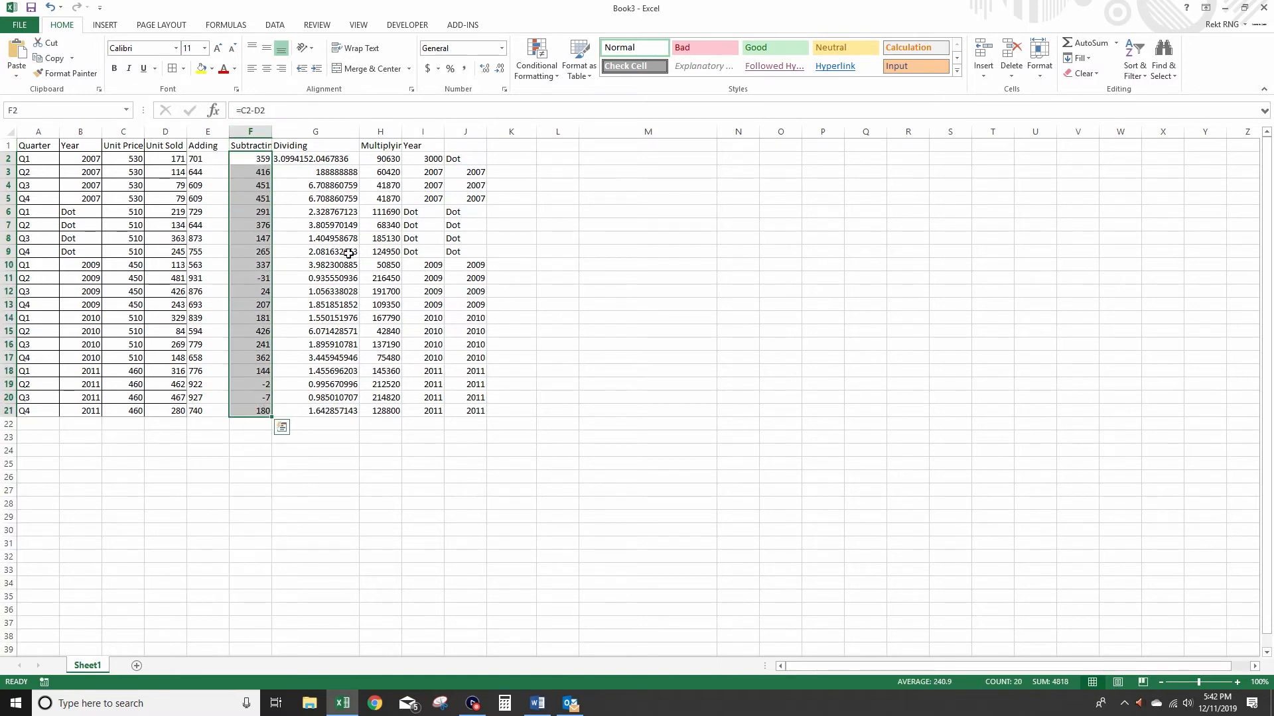
click(485, 70)
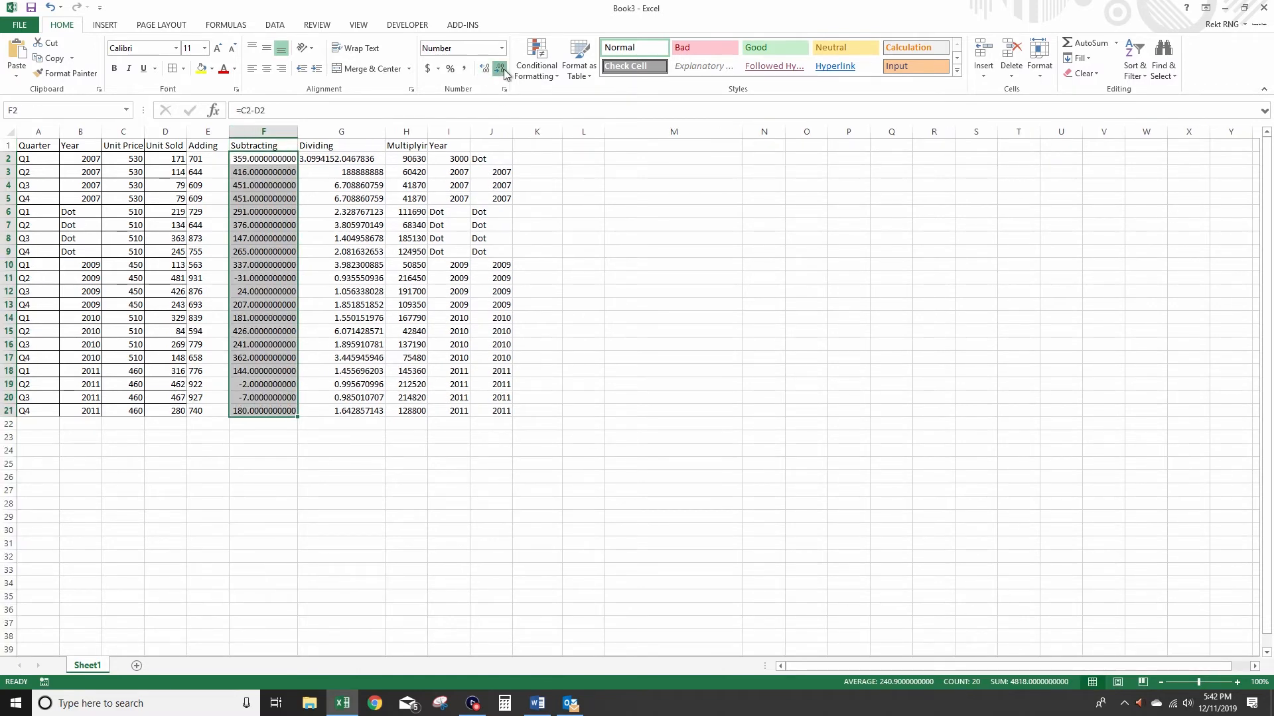
click(485, 70)
click(485, 70)
click(486, 71)
click(485, 71)
click(486, 73)
click(487, 73)
click(500, 69)
click(500, 69)
click(485, 71)
click(485, 70)
click(485, 70)
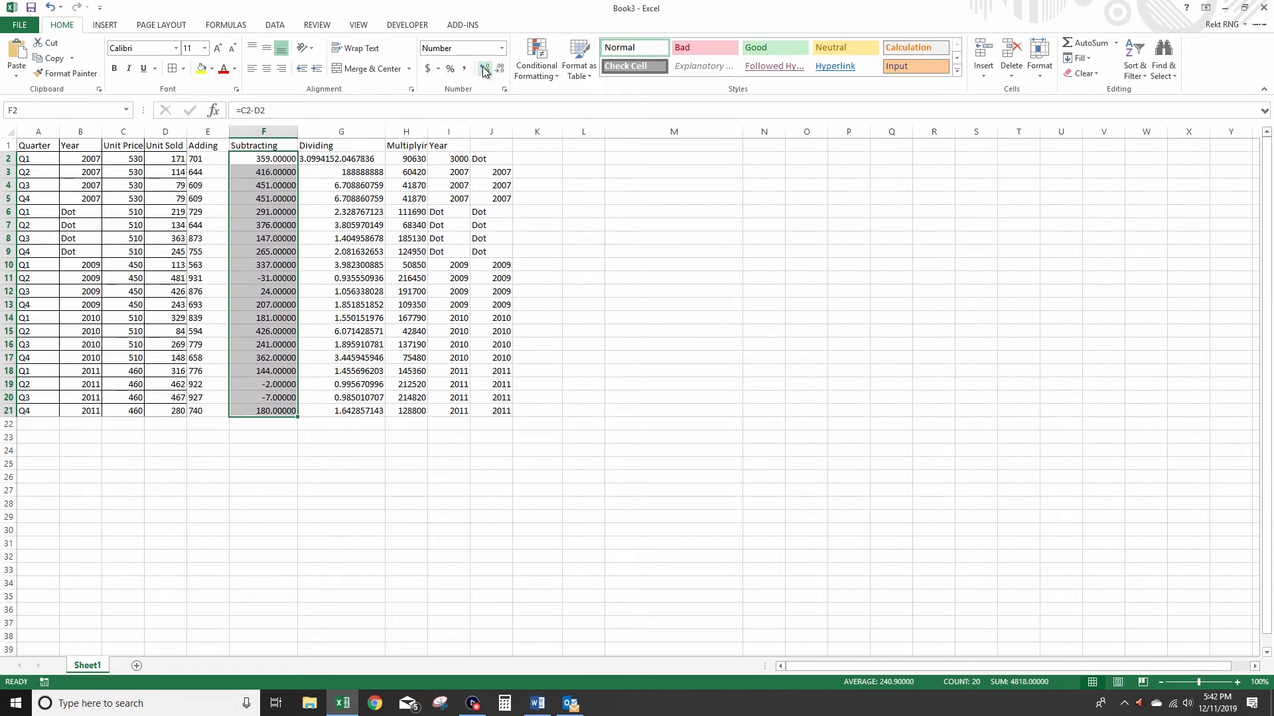
click(485, 70)
click(485, 70)
Reduce the Subtracting values in F2:F21 to zero decimal places
click(504, 68)
click(503, 67)
click(503, 67)
click(503, 67)
click(503, 68)
click(504, 67)
click(503, 68)
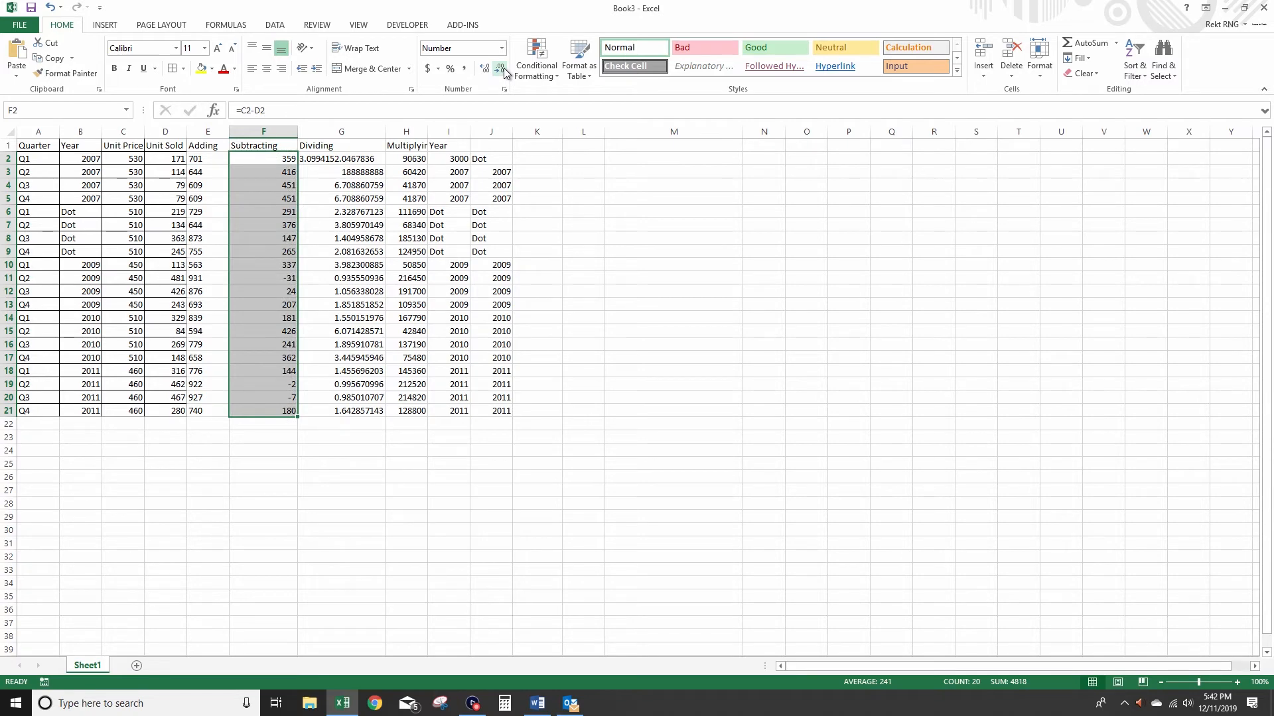
Check the Topics list in Word and set up a Greater Than 0 highlight rule for Excel's Subtracting column
click(547, 705)
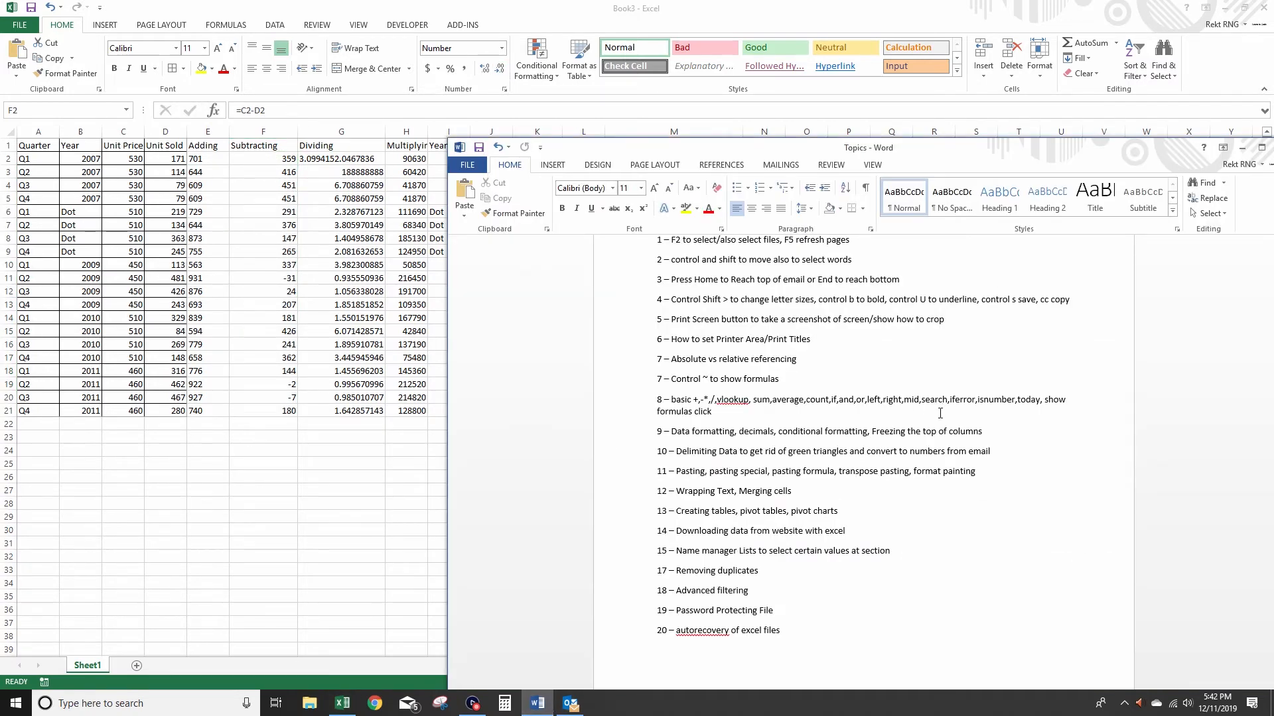
key(alt+Tab)
click(264, 132)
click(537, 59)
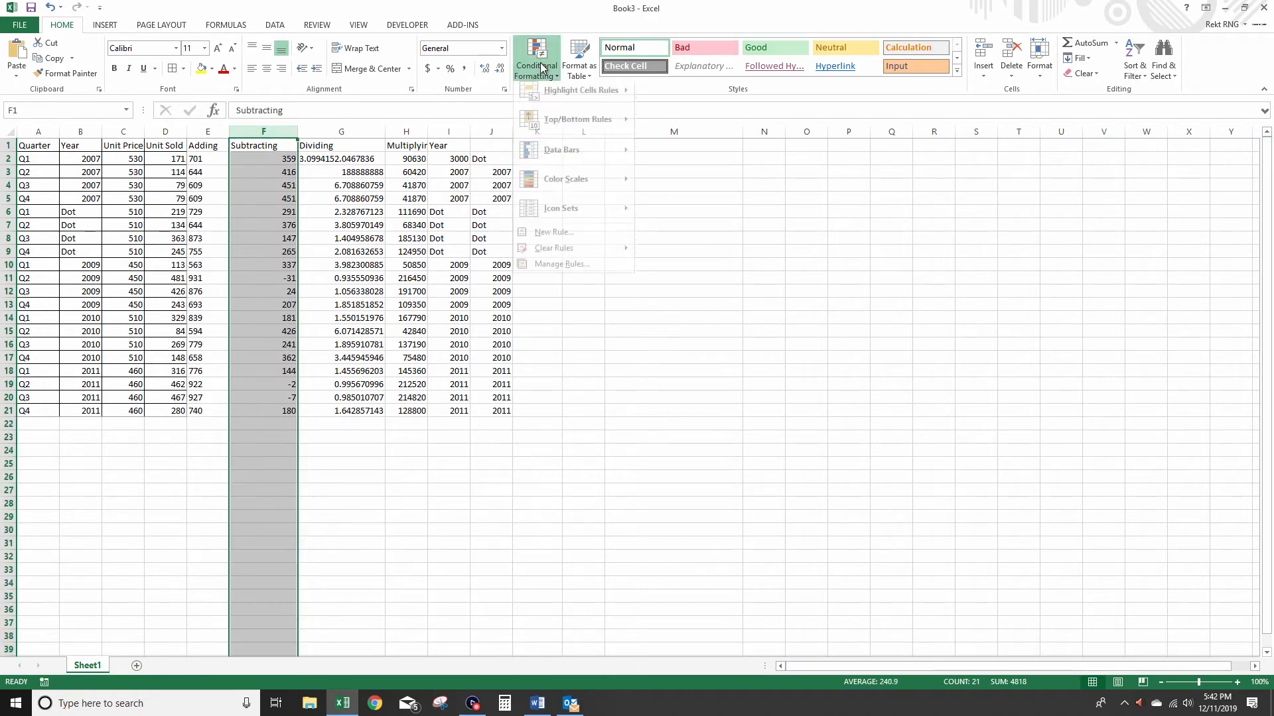
mouse_move(555, 106)
click(666, 107)
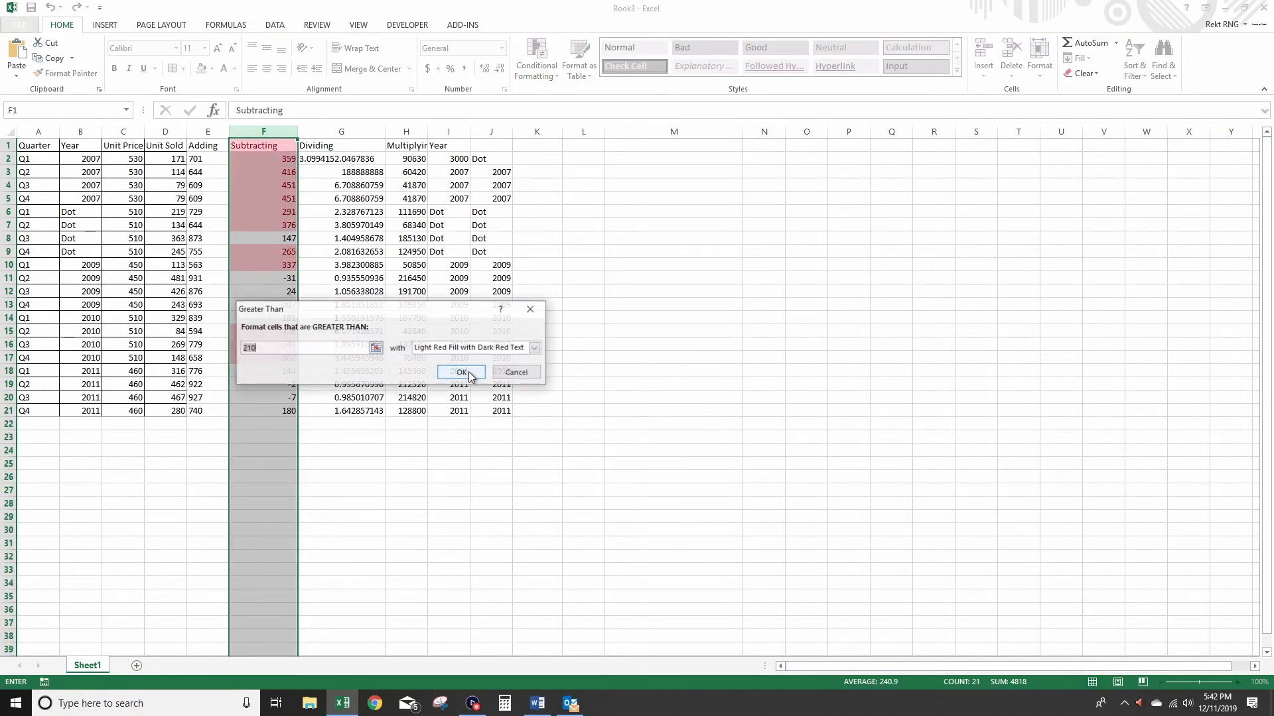
text(0)
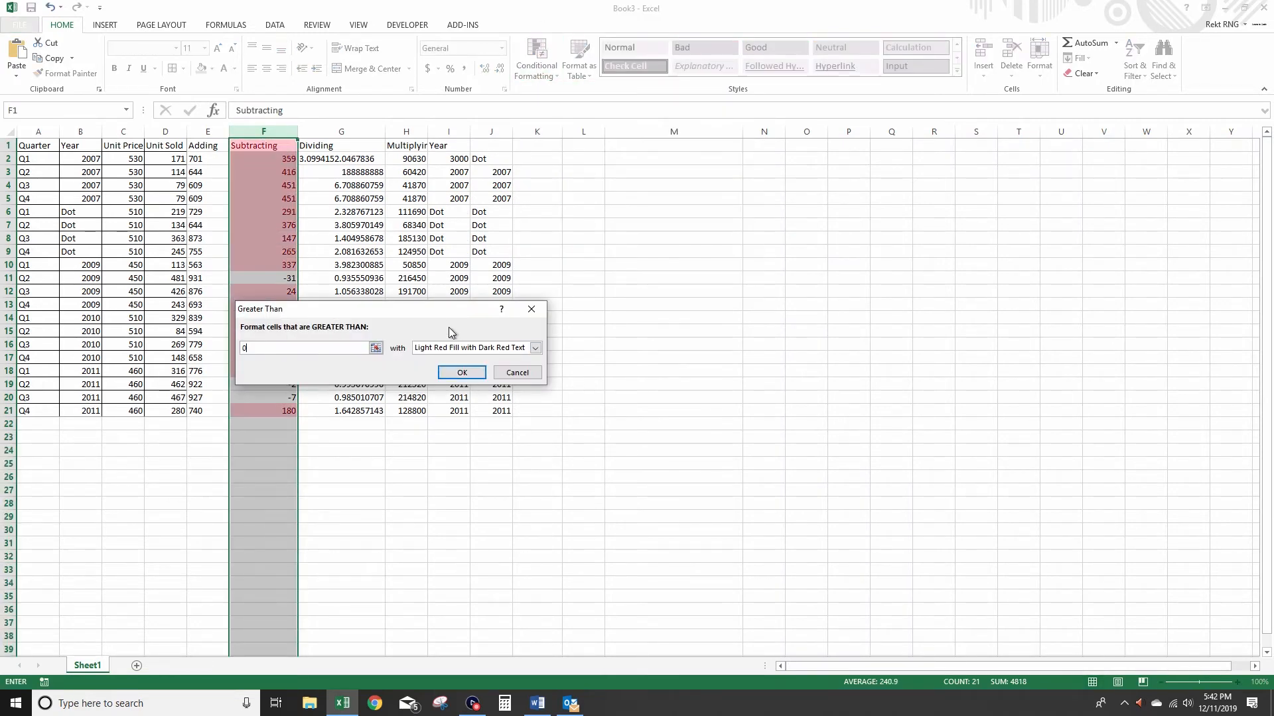
Give the Greater Than rule a custom light green fill and apply it to the Subtracting column
drag(445, 314, 652, 306)
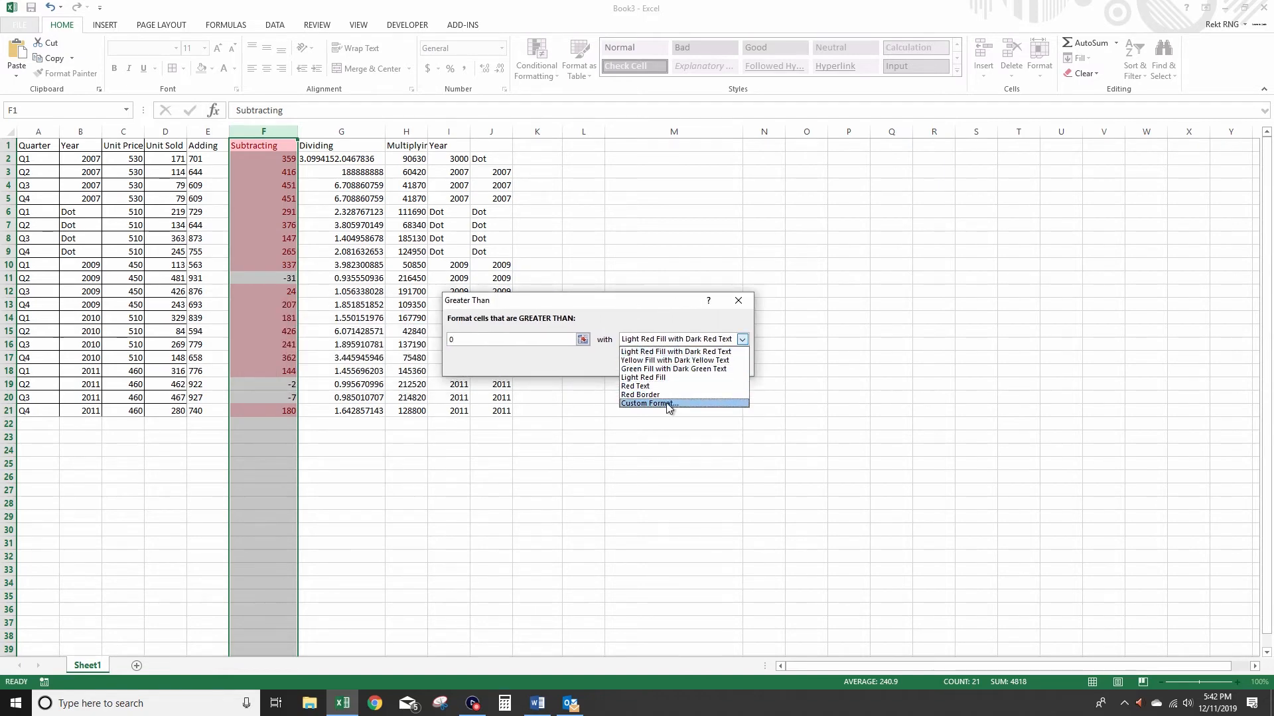
click(663, 403)
click(353, 184)
click(293, 314)
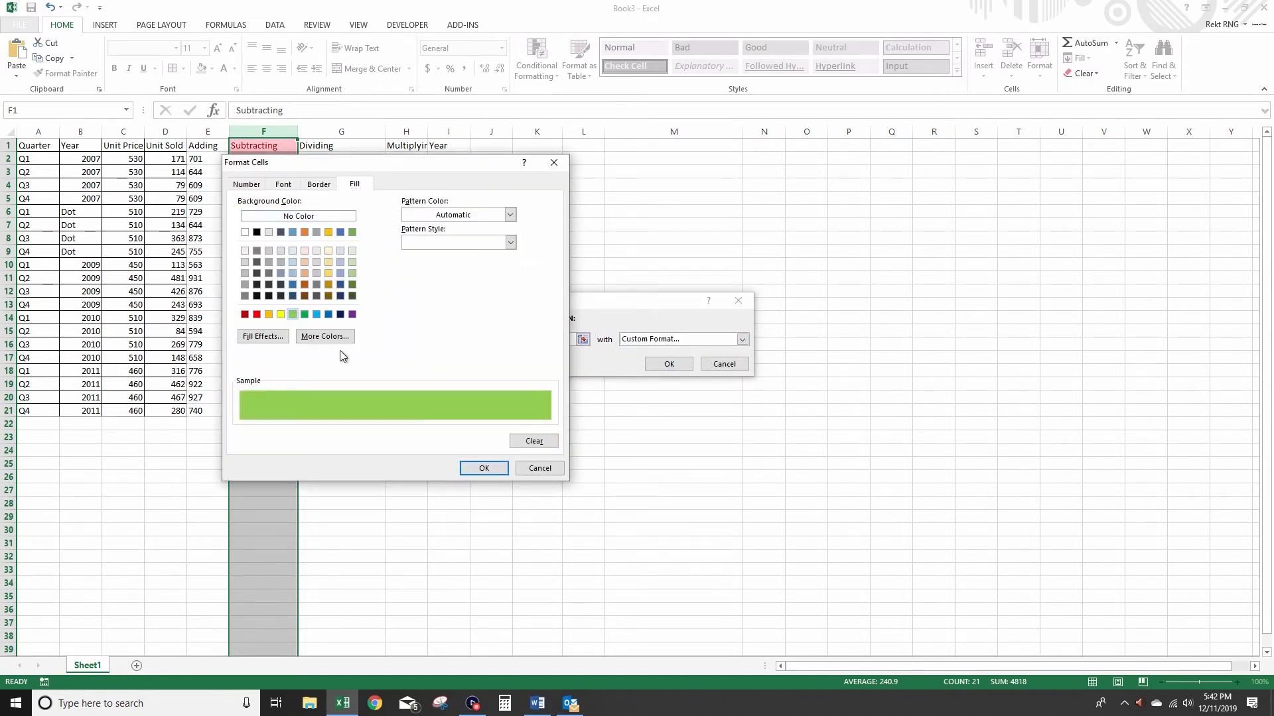
click(484, 468)
click(660, 364)
Replace the formula in F7 with -51 to test the highlight rule
click(276, 221)
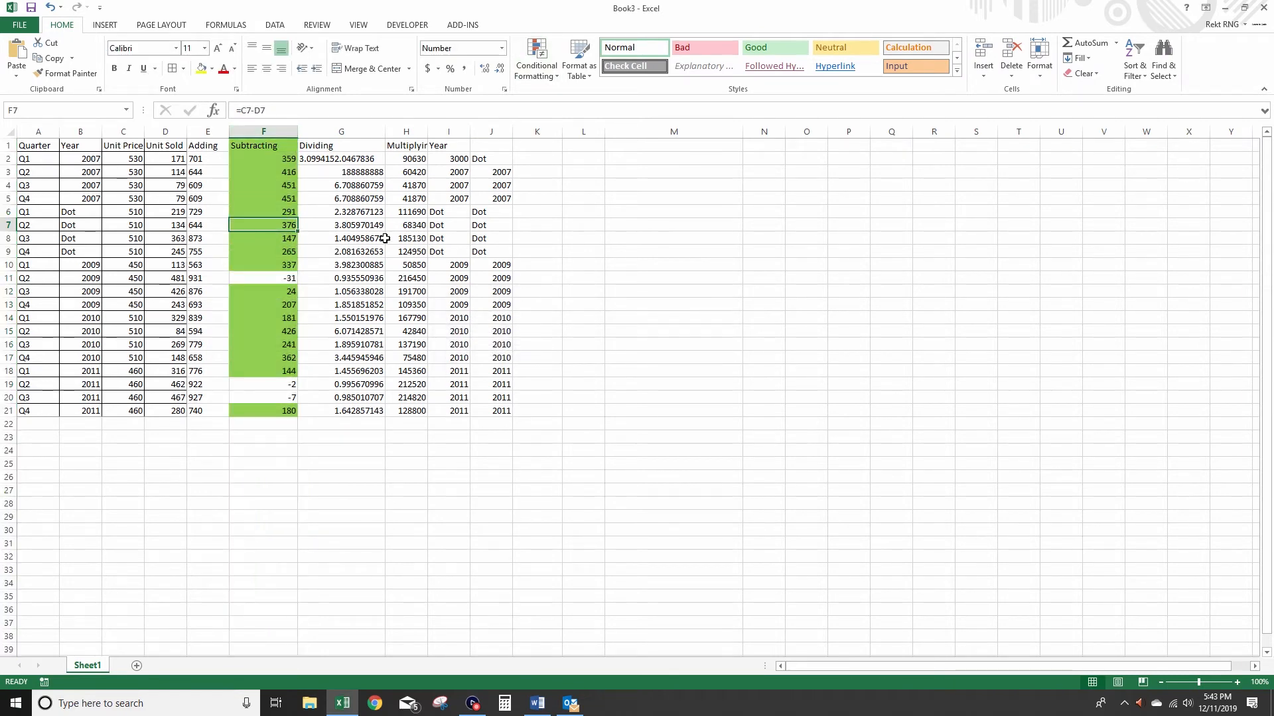
text(-51)
key(Return)
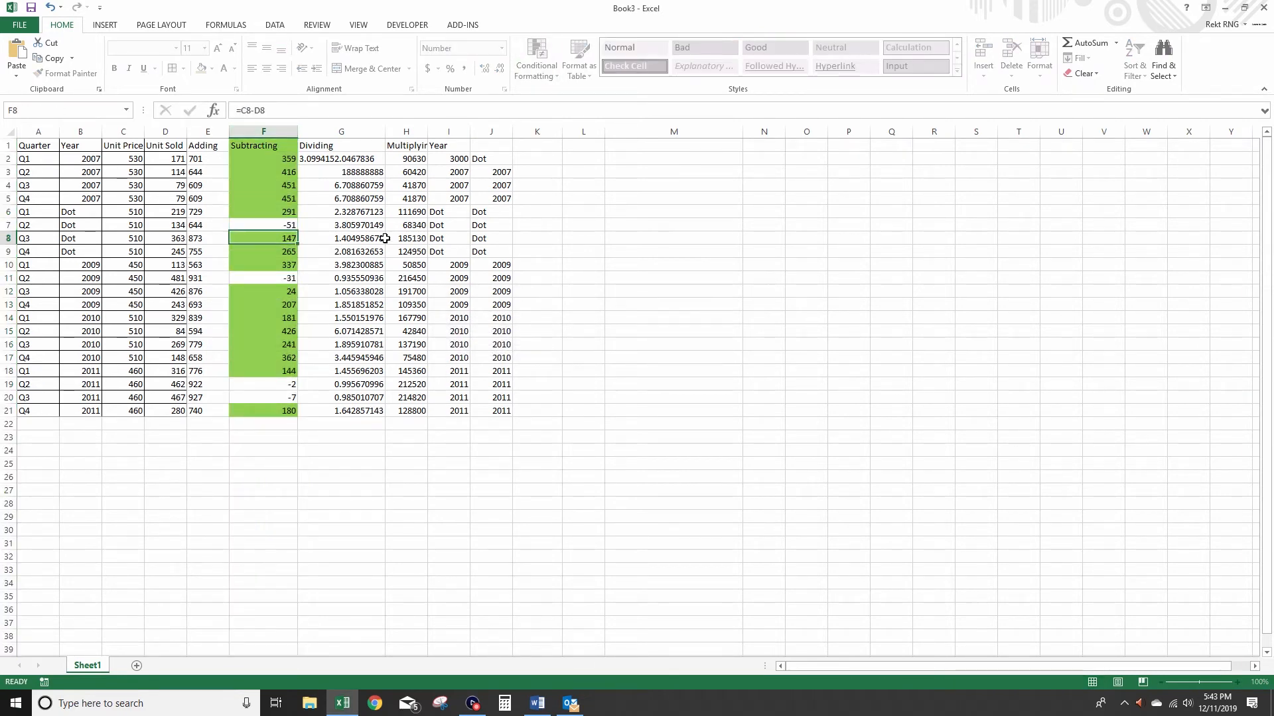
Clear the conditional formatting rules from the Subtracting column
click(276, 184)
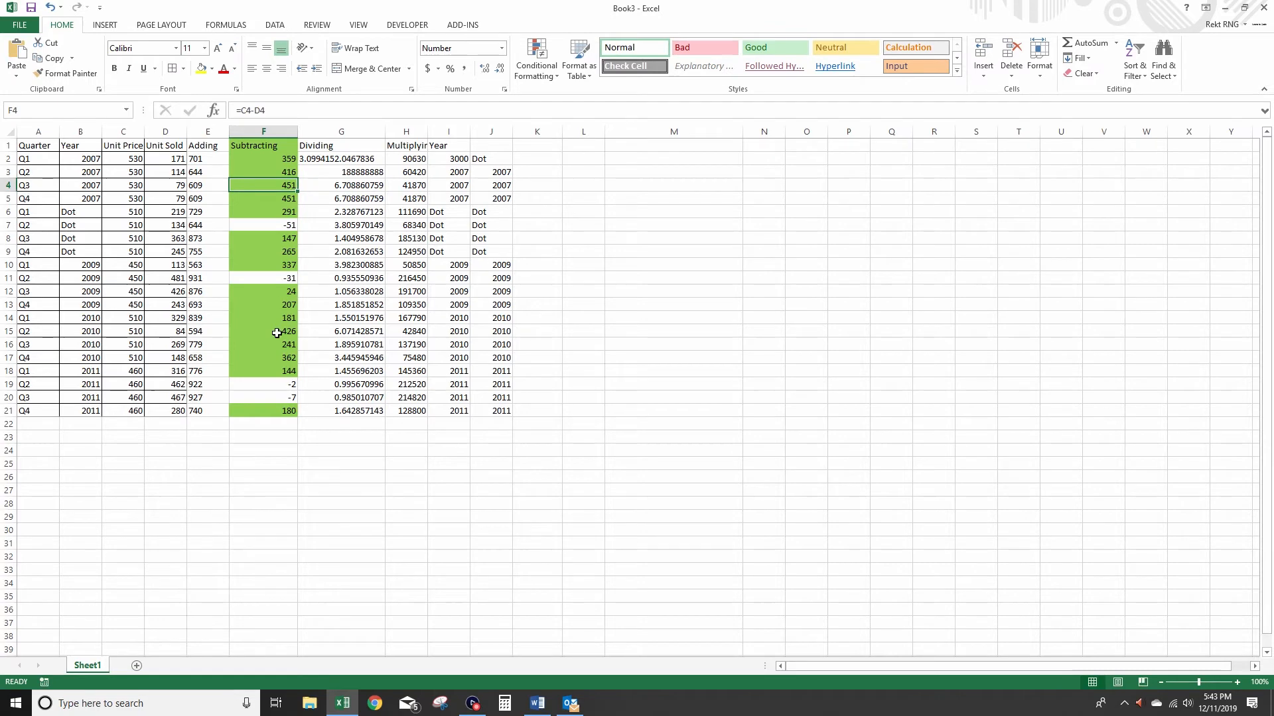
click(537, 63)
mouse_move(581, 112)
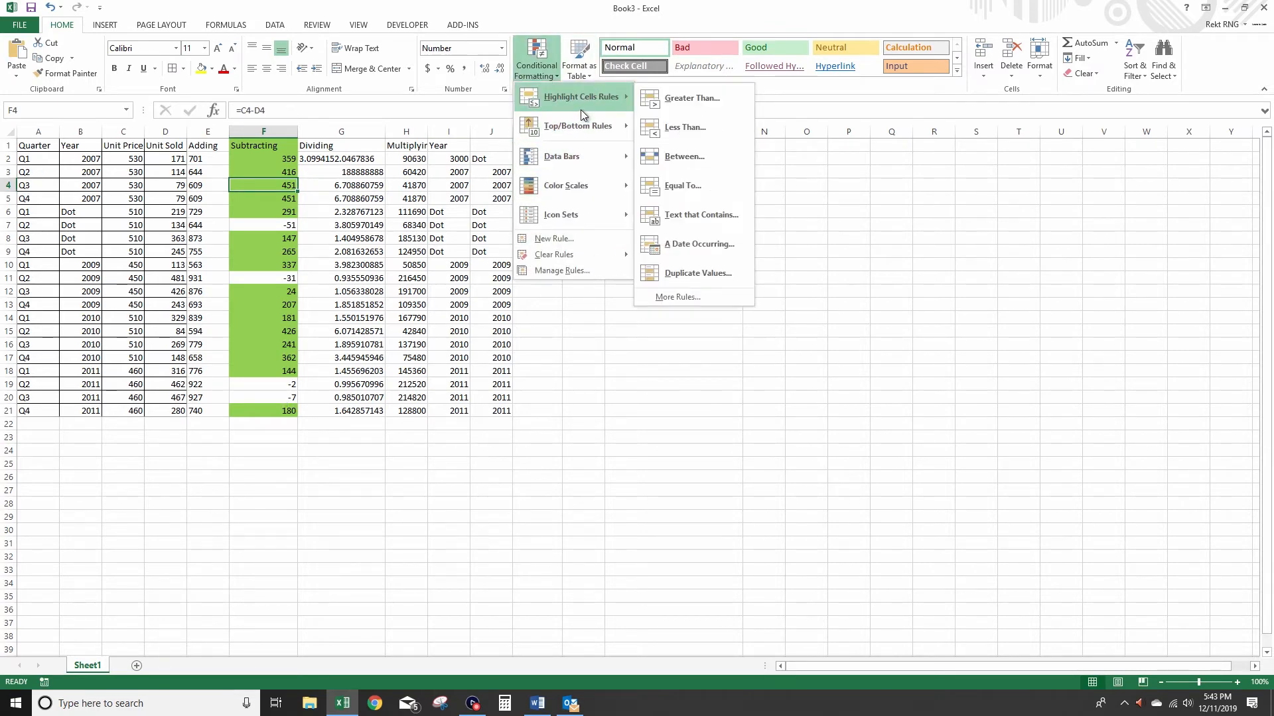
click(264, 131)
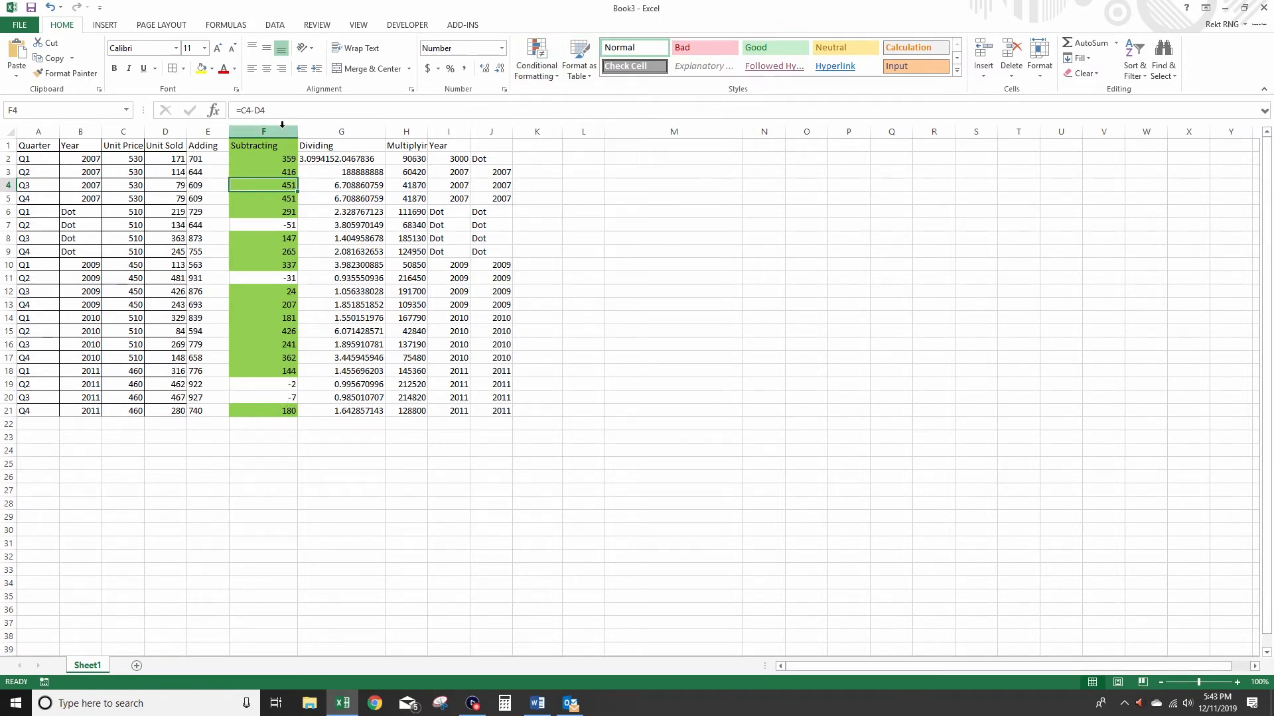
click(536, 63)
mouse_move(571, 254)
click(658, 250)
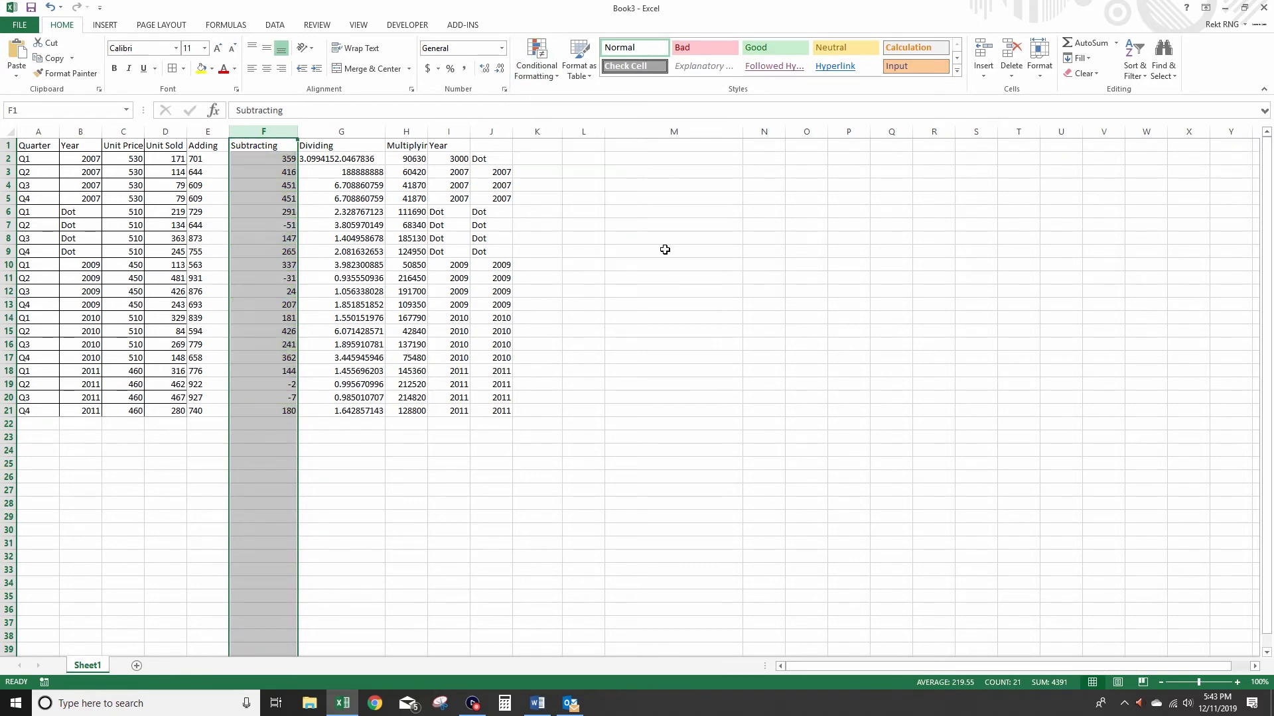
Try blue gradient-fill data bars on the Subtracting column and undo them
click(536, 63)
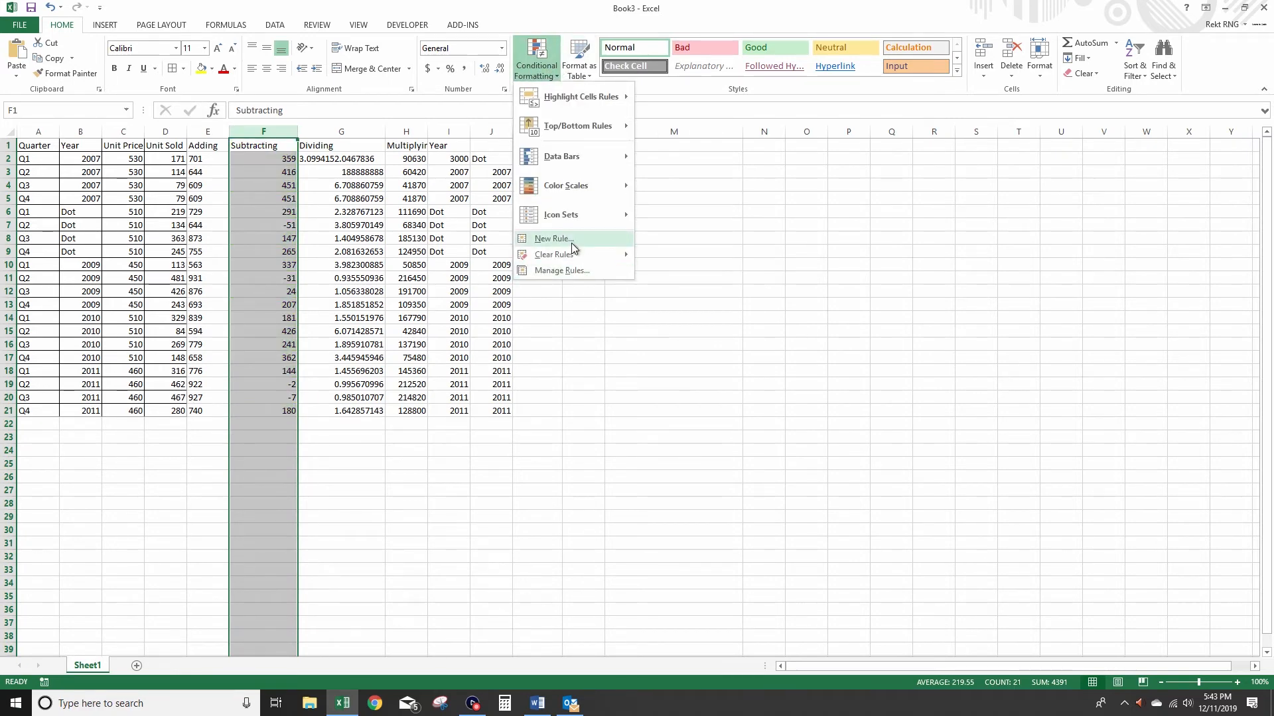
mouse_move(564, 185)
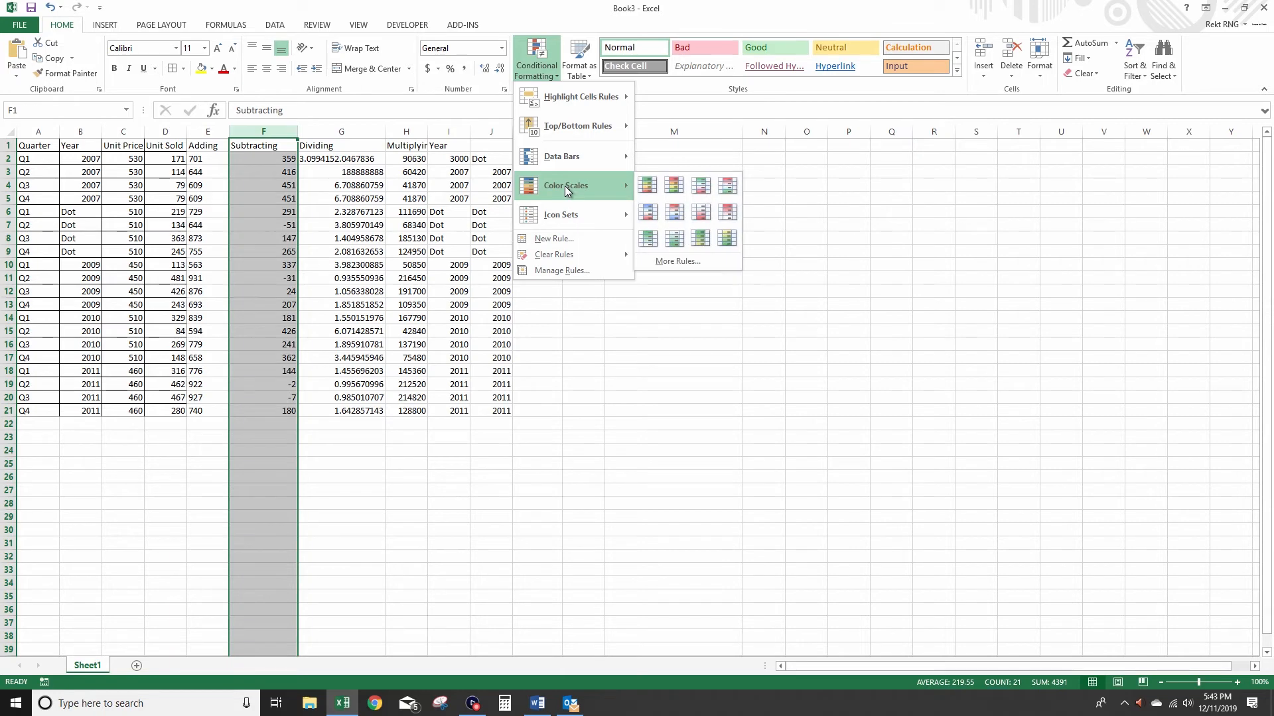
mouse_move(564, 159)
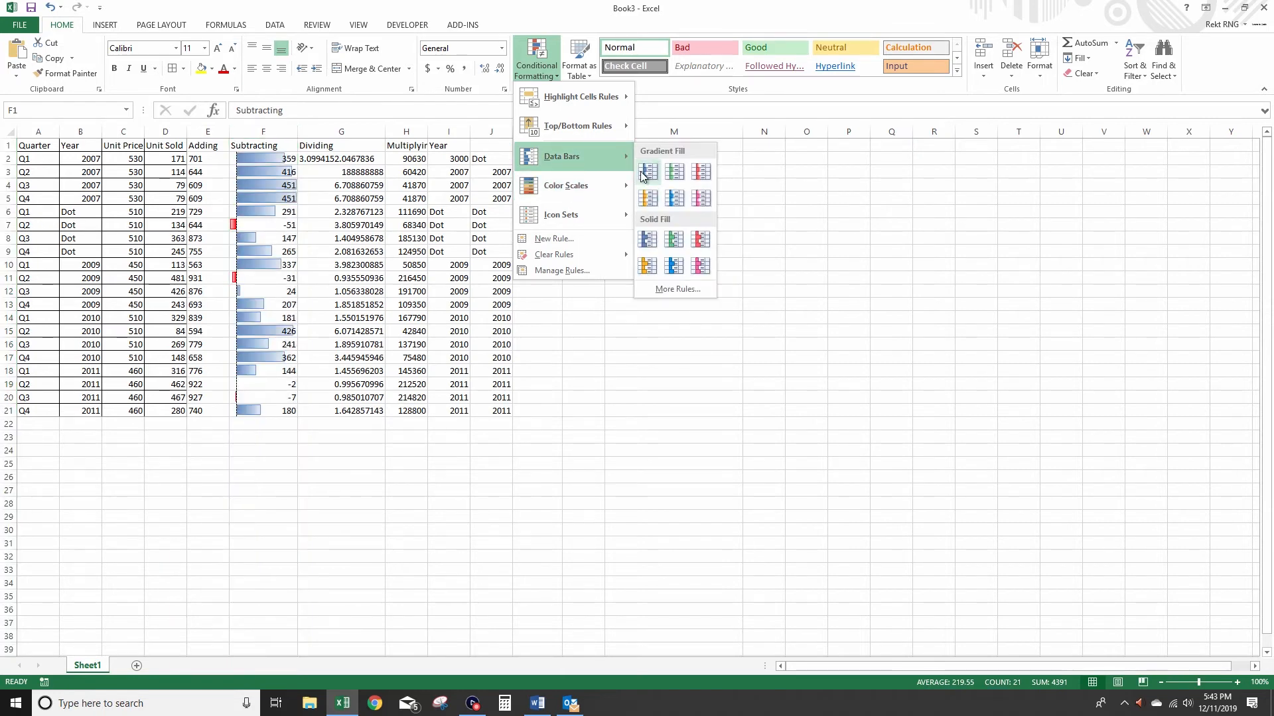
click(642, 176)
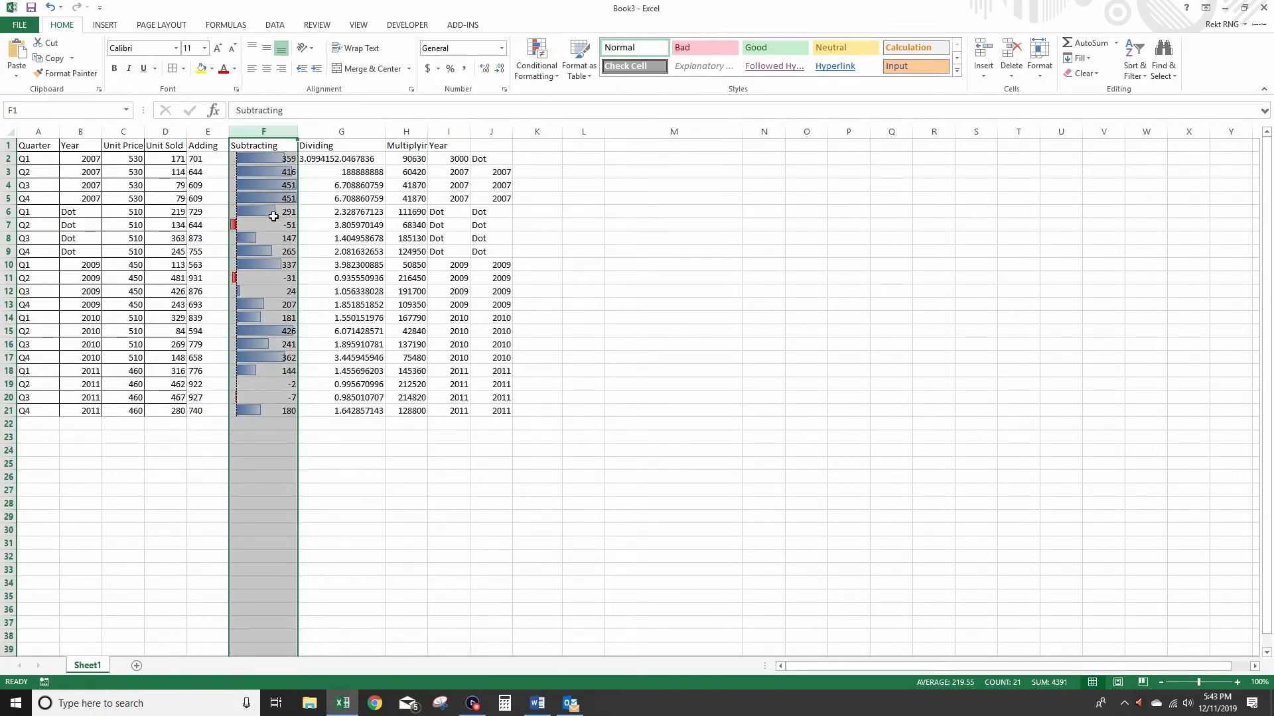
click(318, 333)
key(ctrl+z)
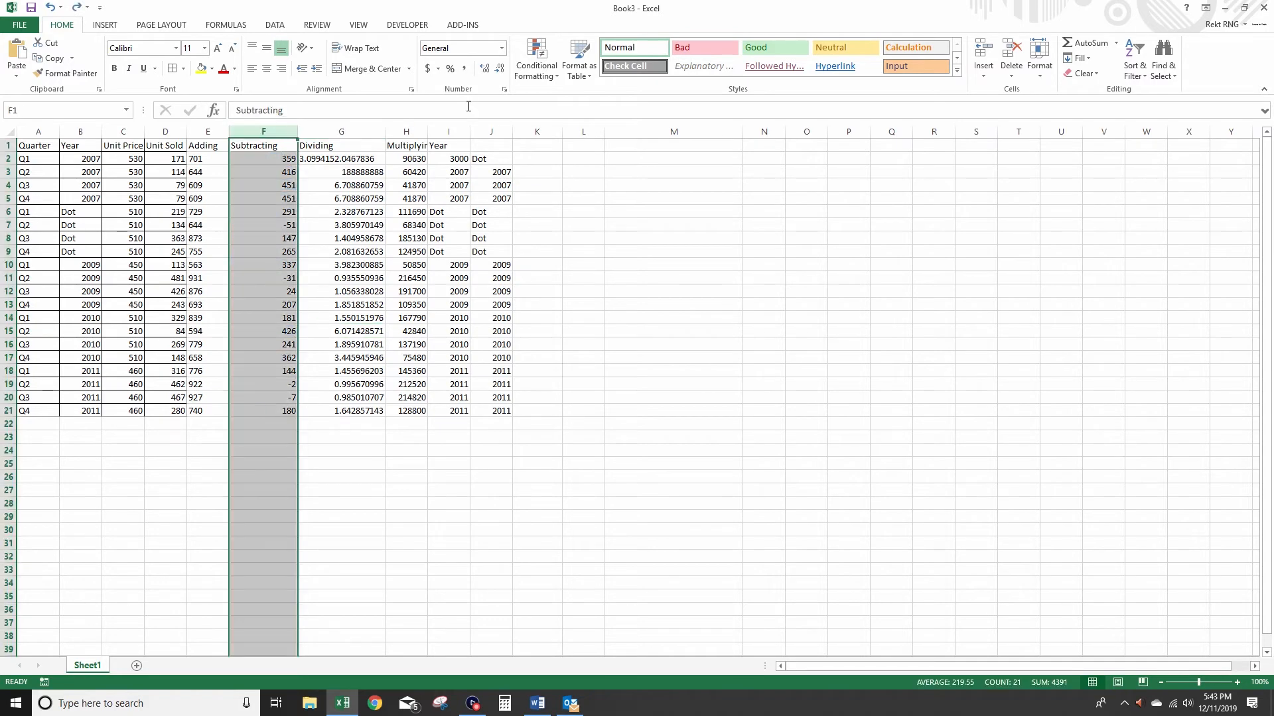
Check the Topics list in Word, freeze the top row of the Excel sheet and test it by scrolling through the data
click(526, 704)
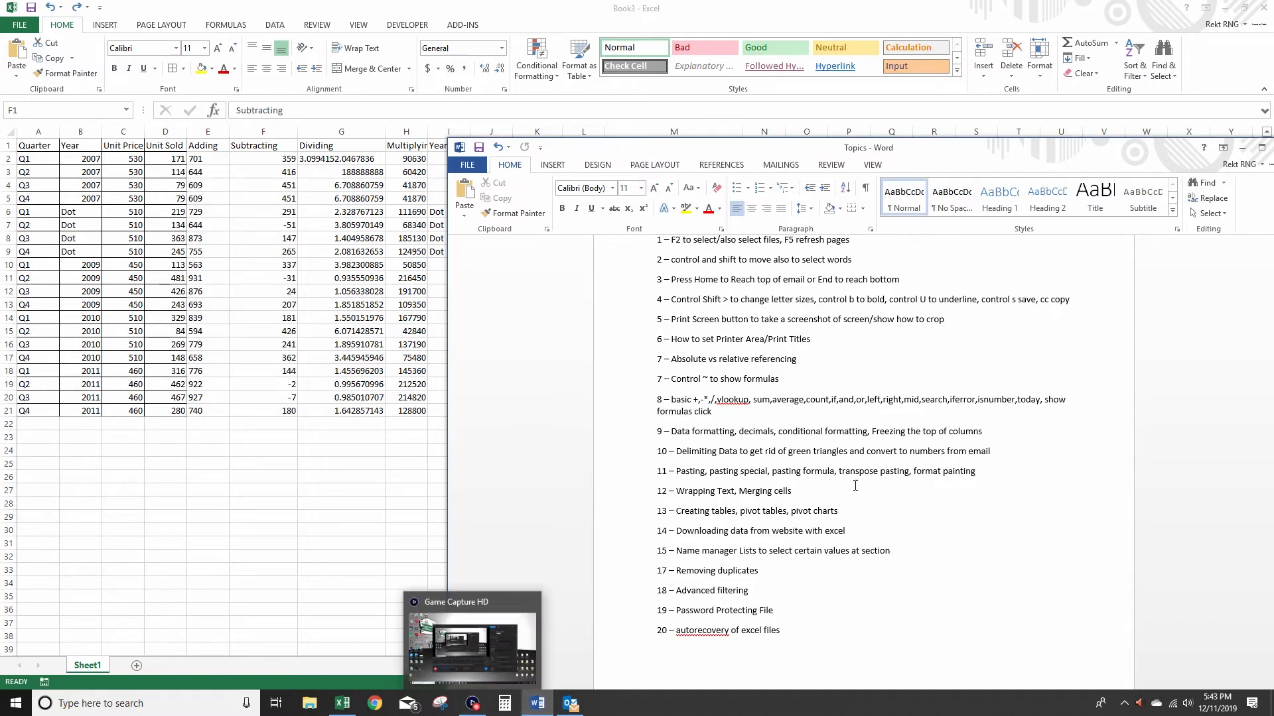
click(146, 235)
click(7, 146)
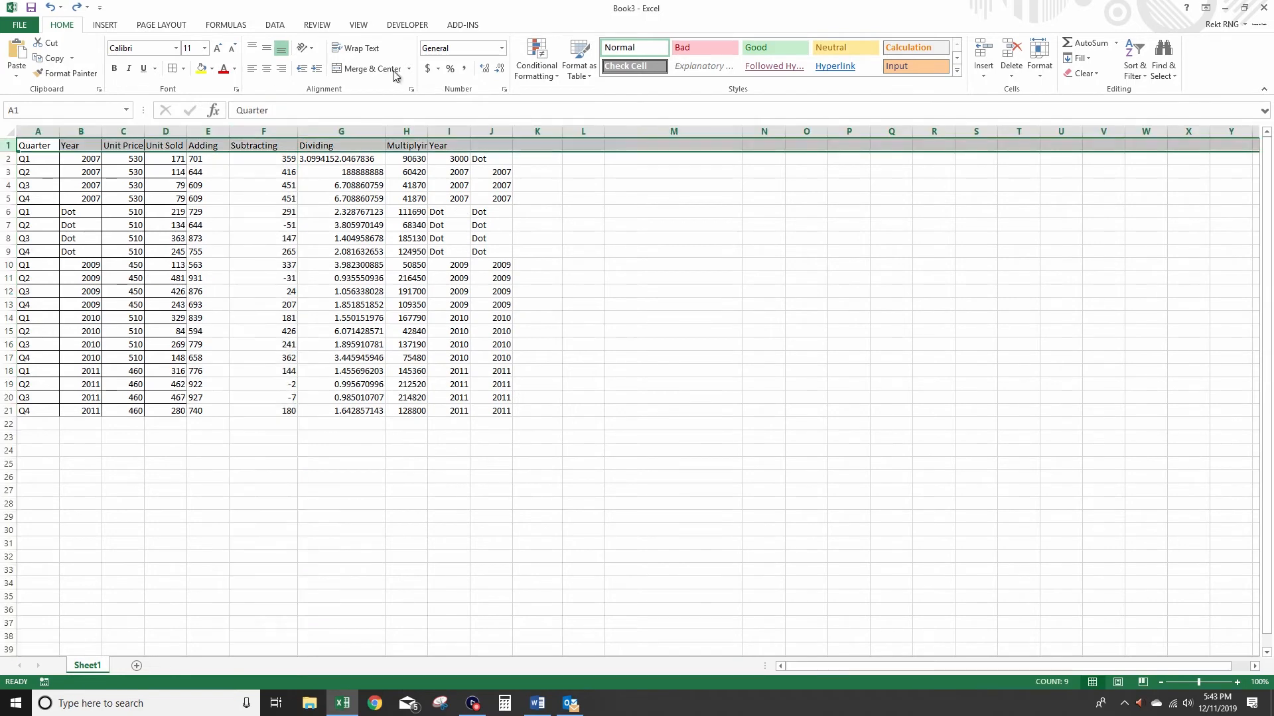
click(284, 25)
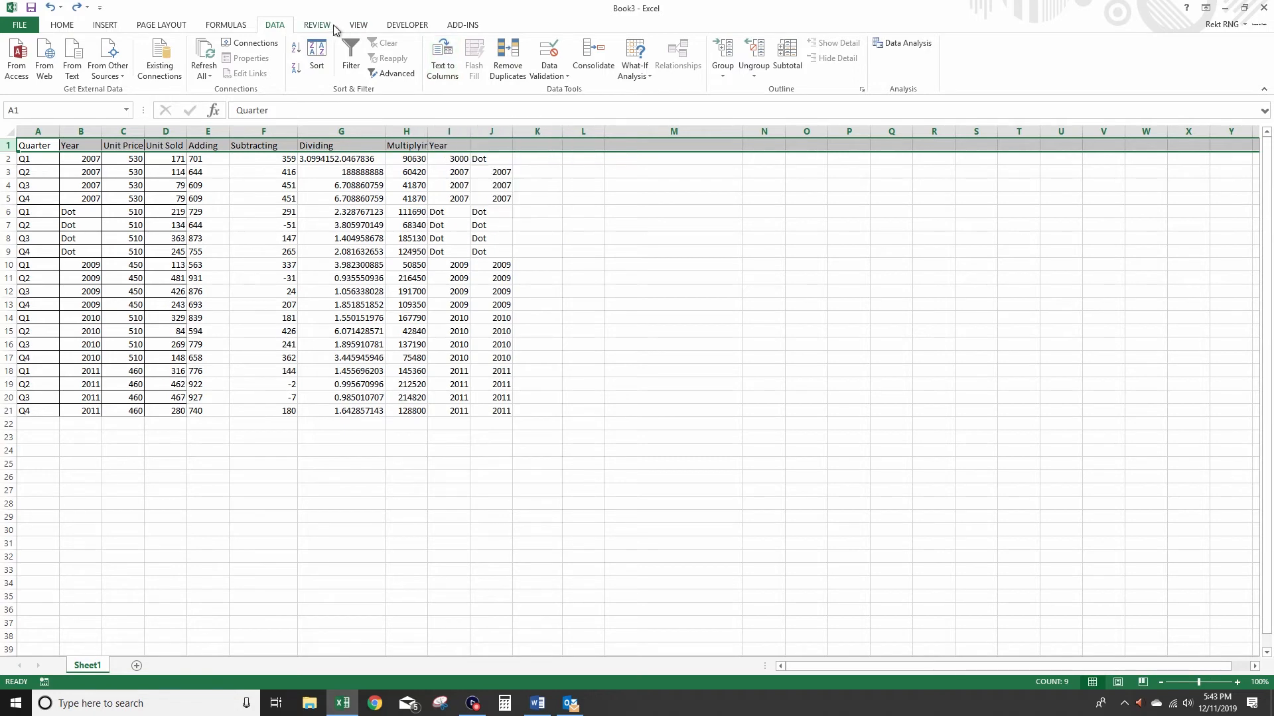
click(358, 25)
click(430, 72)
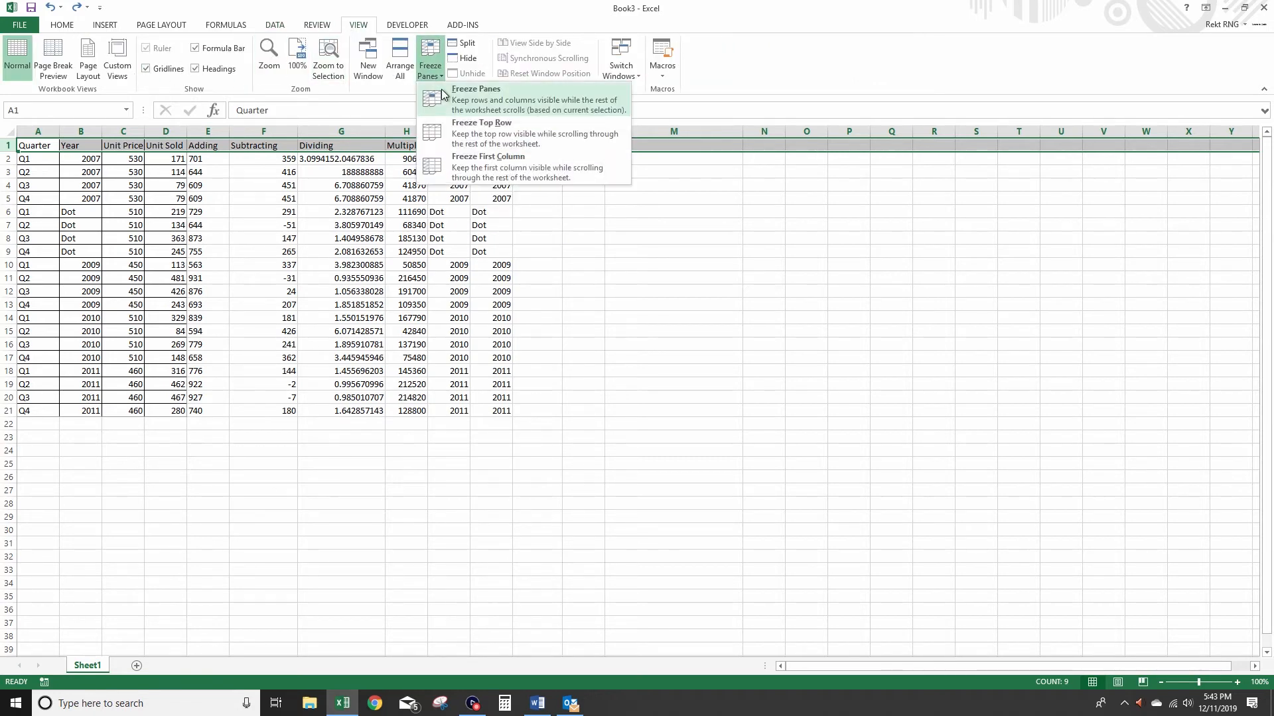
click(465, 124)
scroll(441, 261, down, 2)
scroll(441, 261, down, 4)
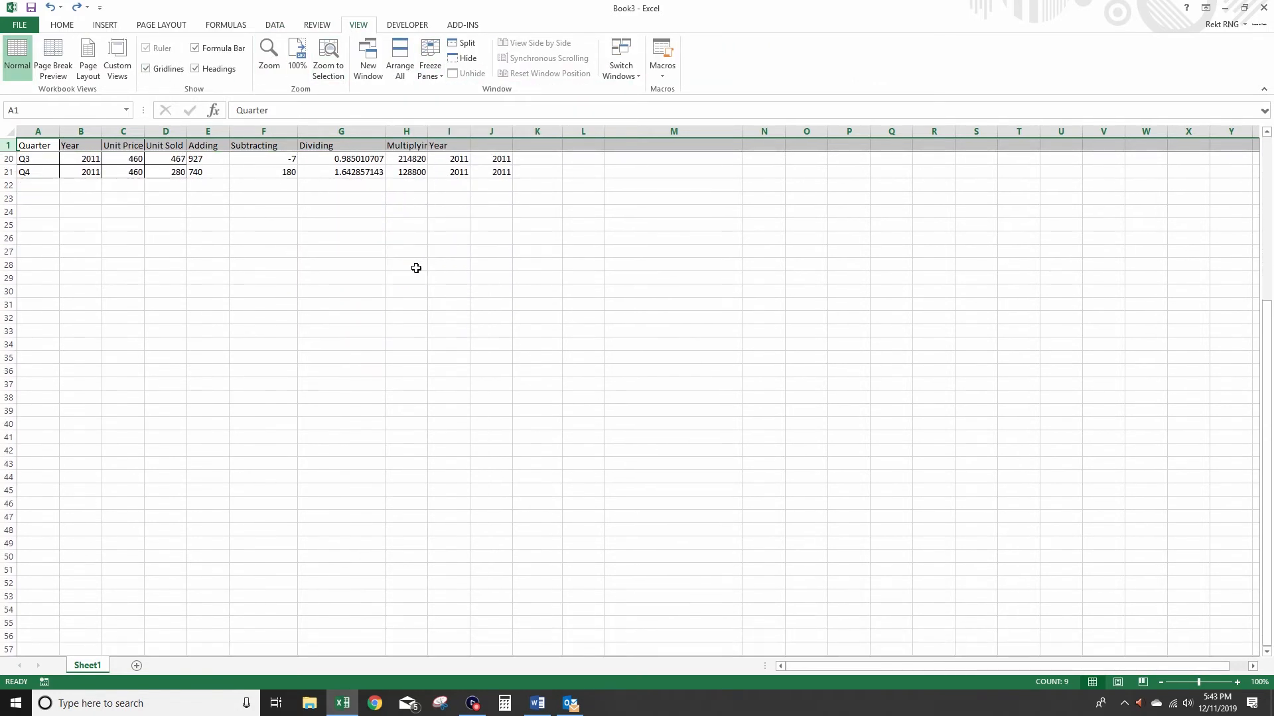
click(418, 265)
scroll(406, 268, down, 4)
scroll(202, 188, up, 10)
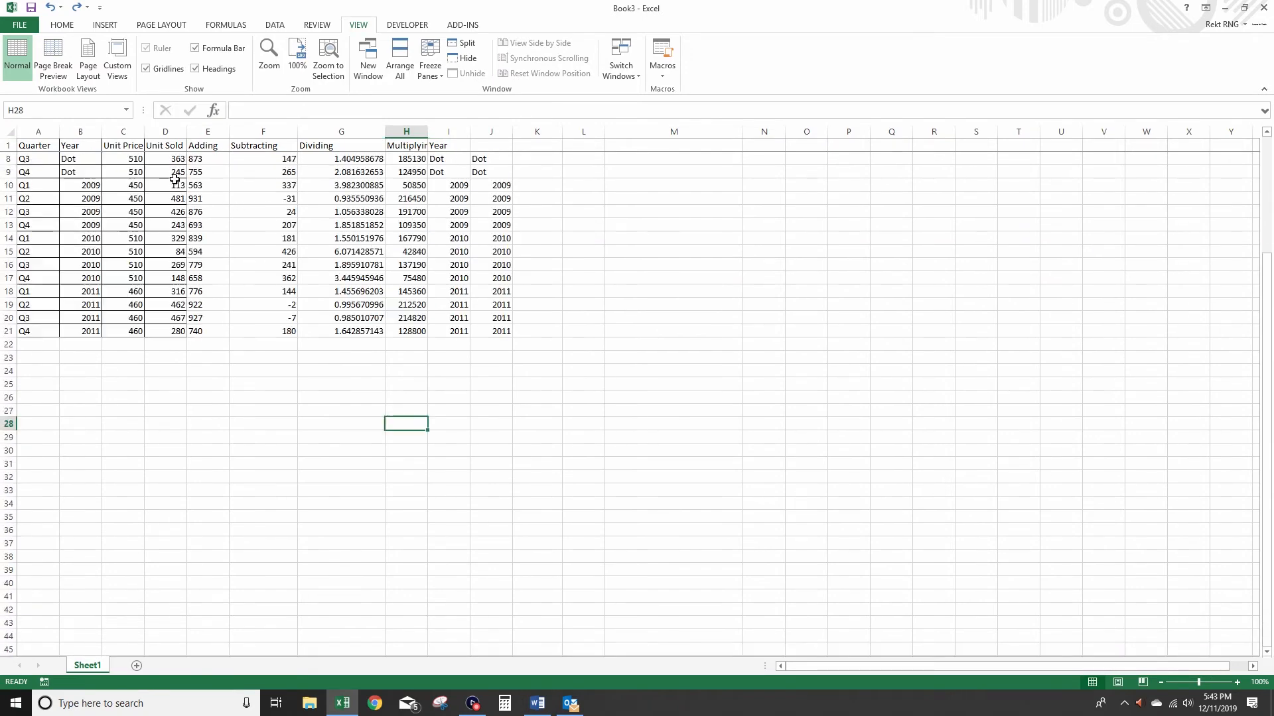
Unfreeze the sheet's panes and check that the header row scrolls with the data
click(440, 67)
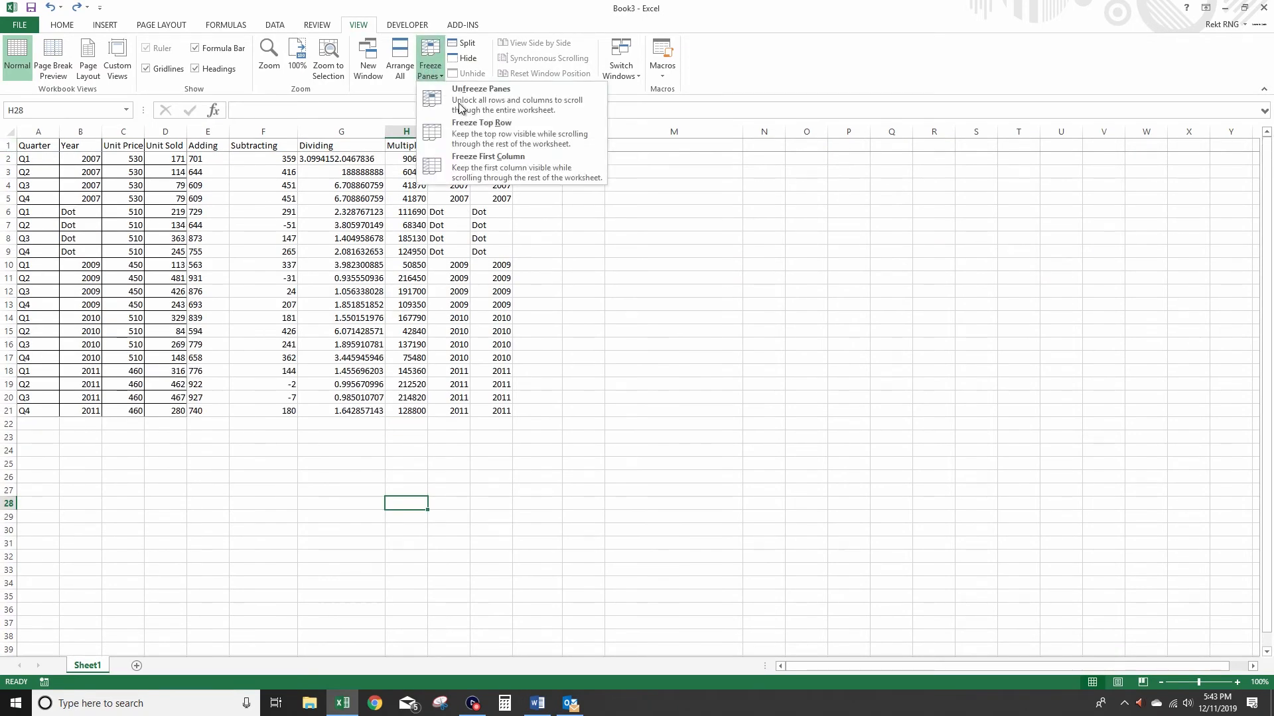
click(478, 103)
scroll(470, 231, down, 4)
scroll(470, 236, up, 4)
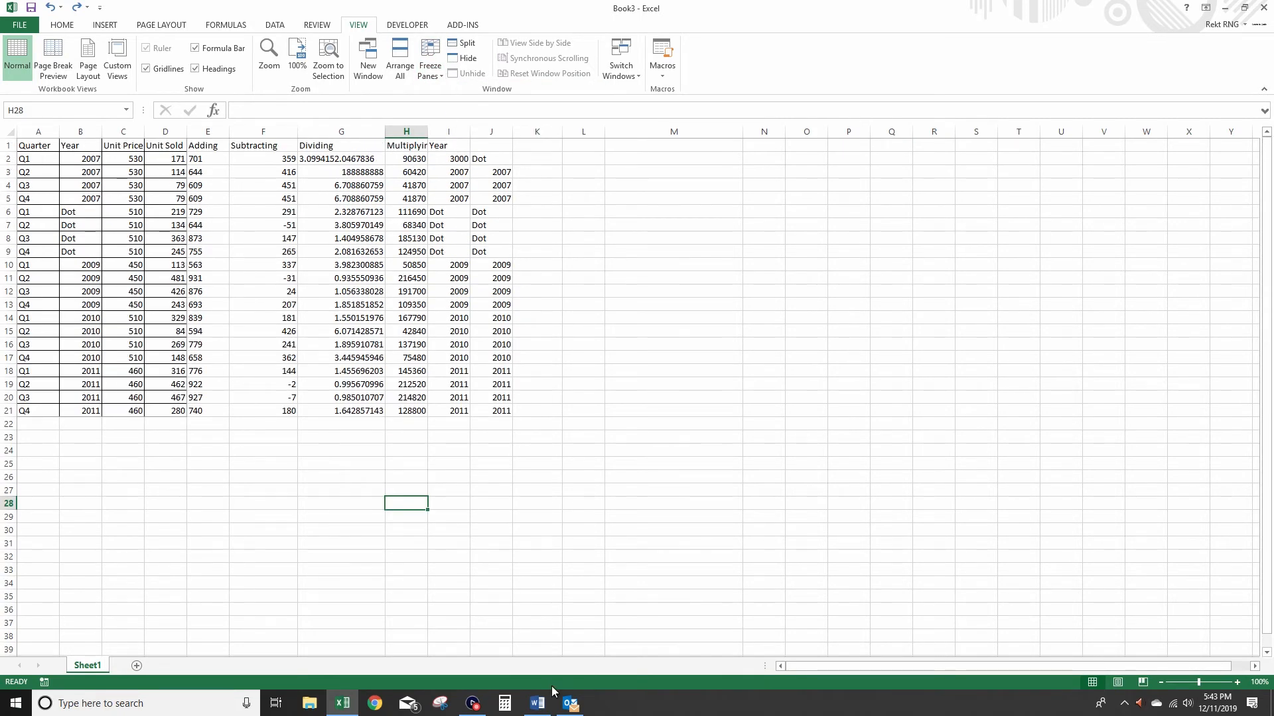
Check the Topics list in Word, and paste Excel's Subtracting cells F2:F21 as values only, starting at M4
click(540, 701)
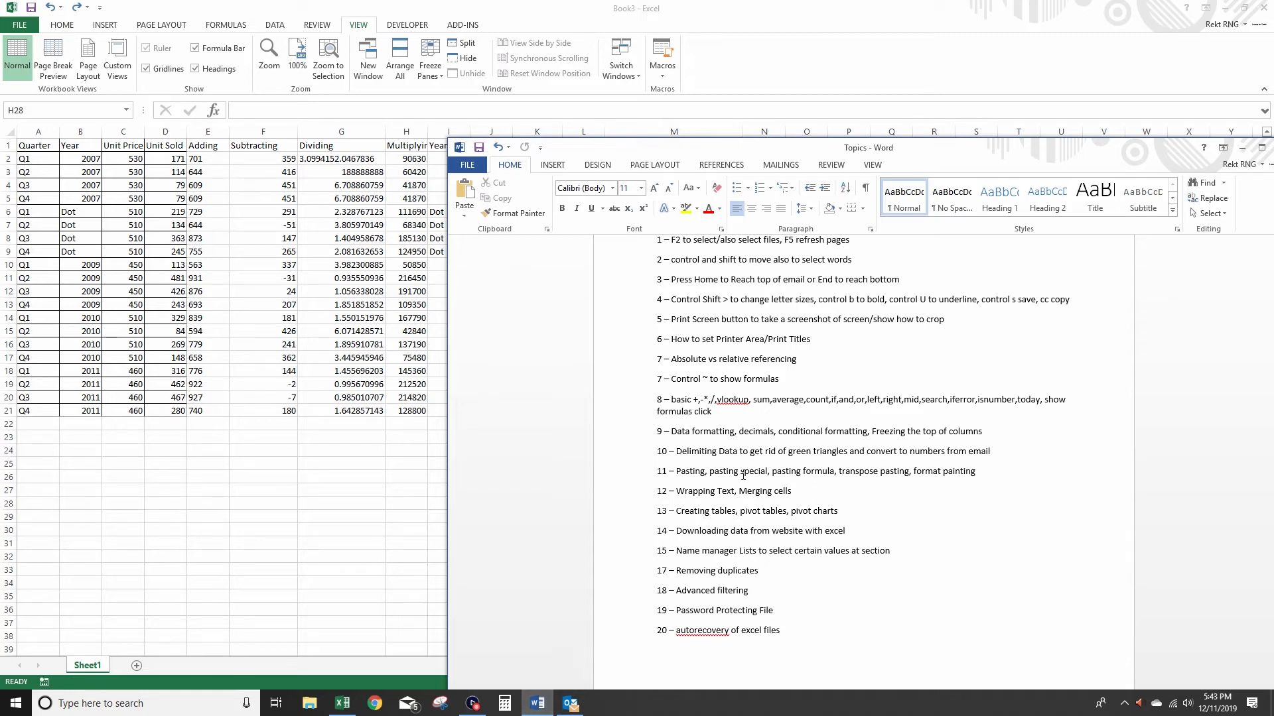
scroll(743, 476, down, 1)
click(338, 369)
drag(285, 164, 280, 406)
right_click(280, 406)
click(311, 431)
right_click(634, 180)
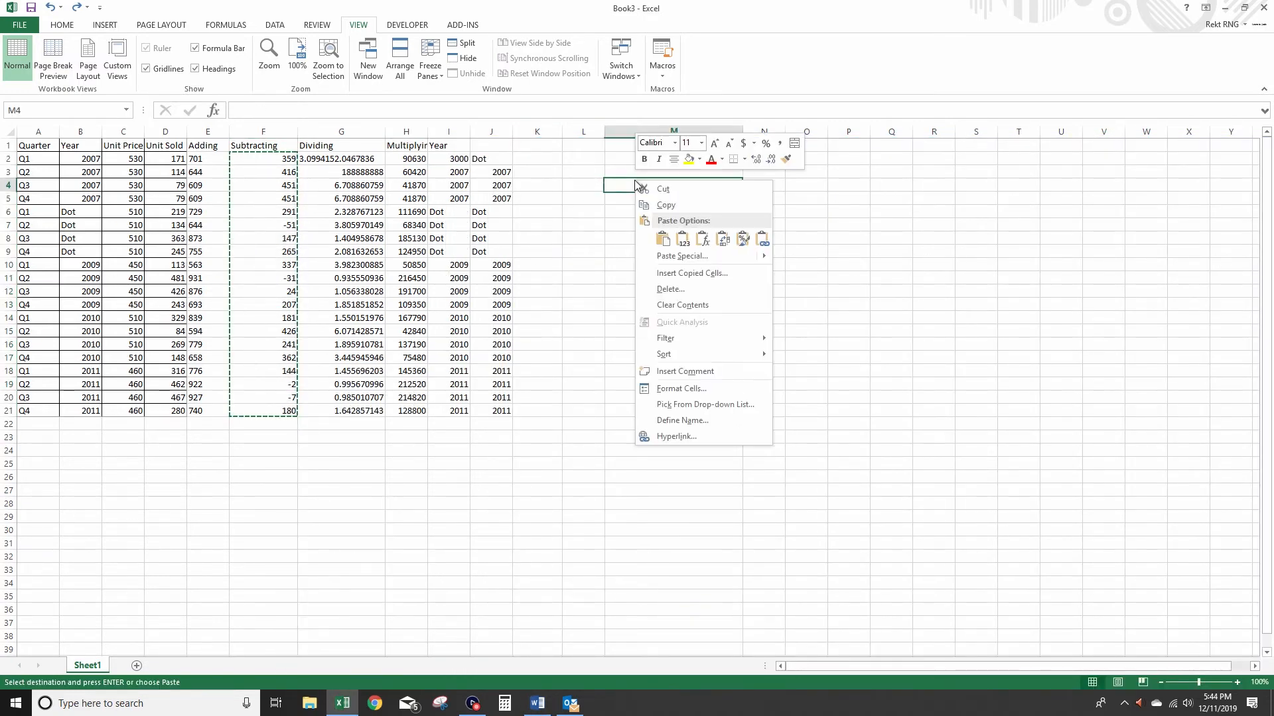
click(670, 237)
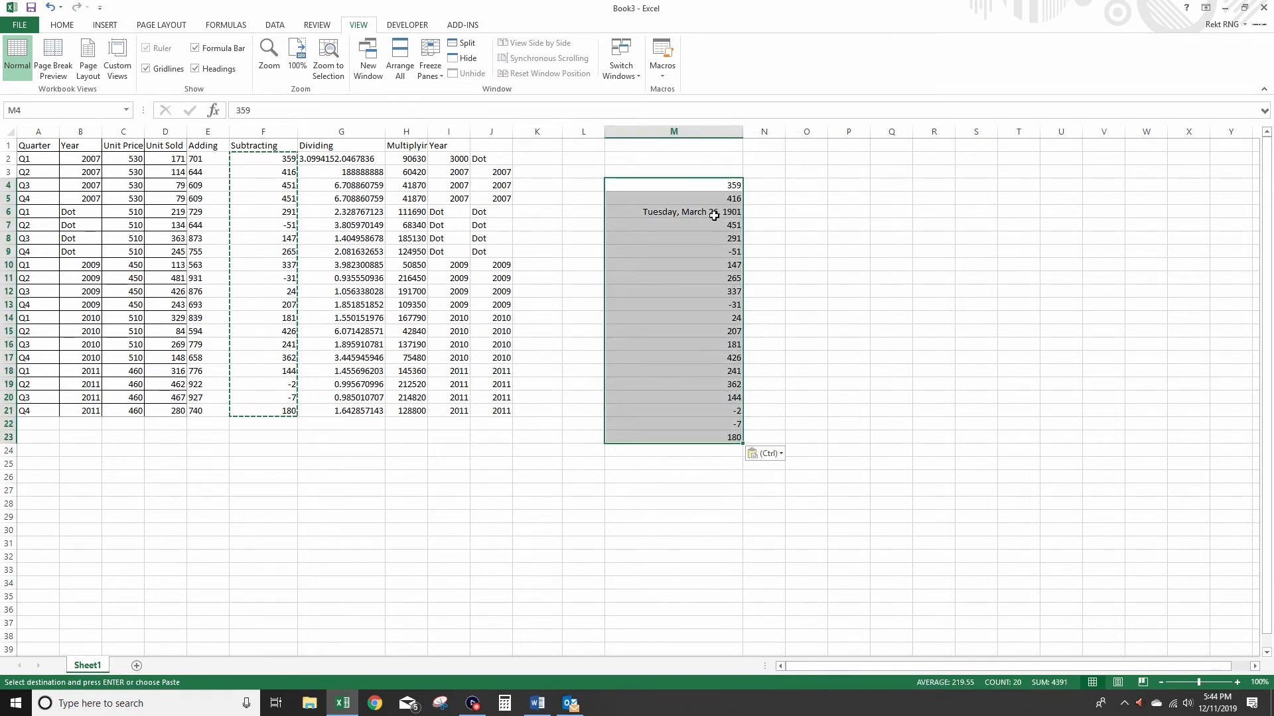
Paste the copied Subtracting cells with their formulas starting at O4, and compare the contents of O4 and M4
right_click(814, 186)
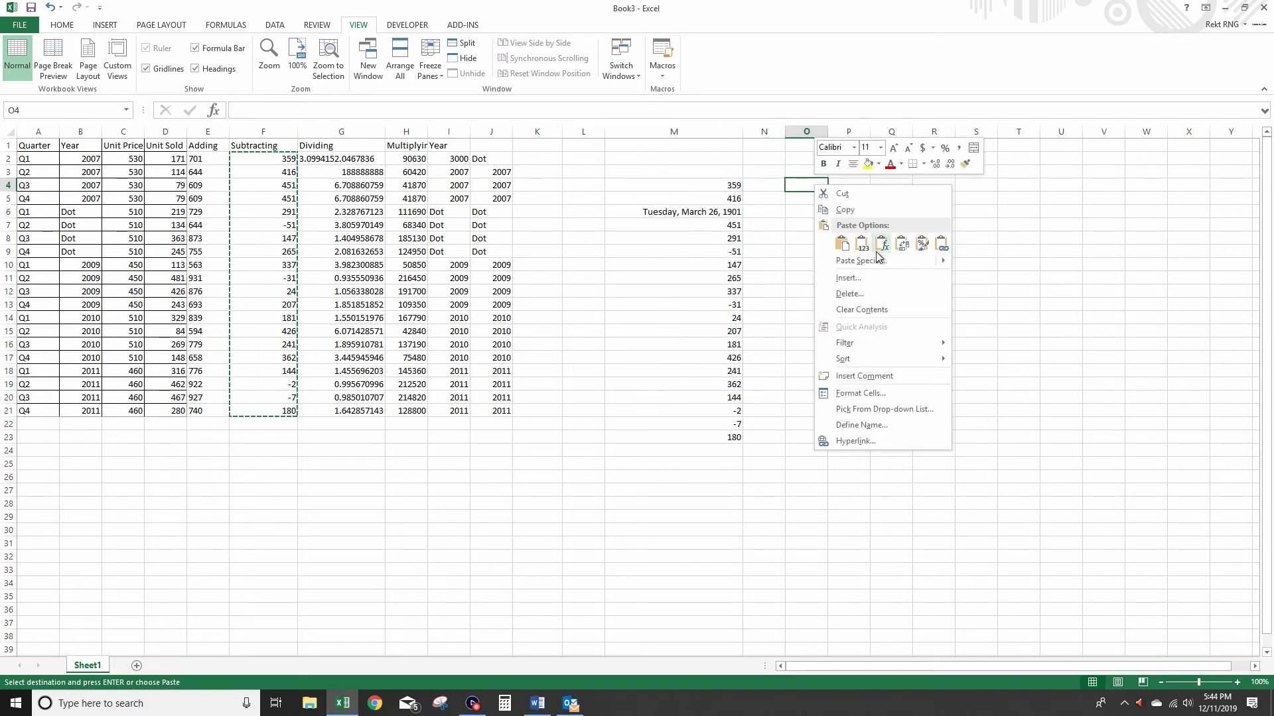
click(842, 247)
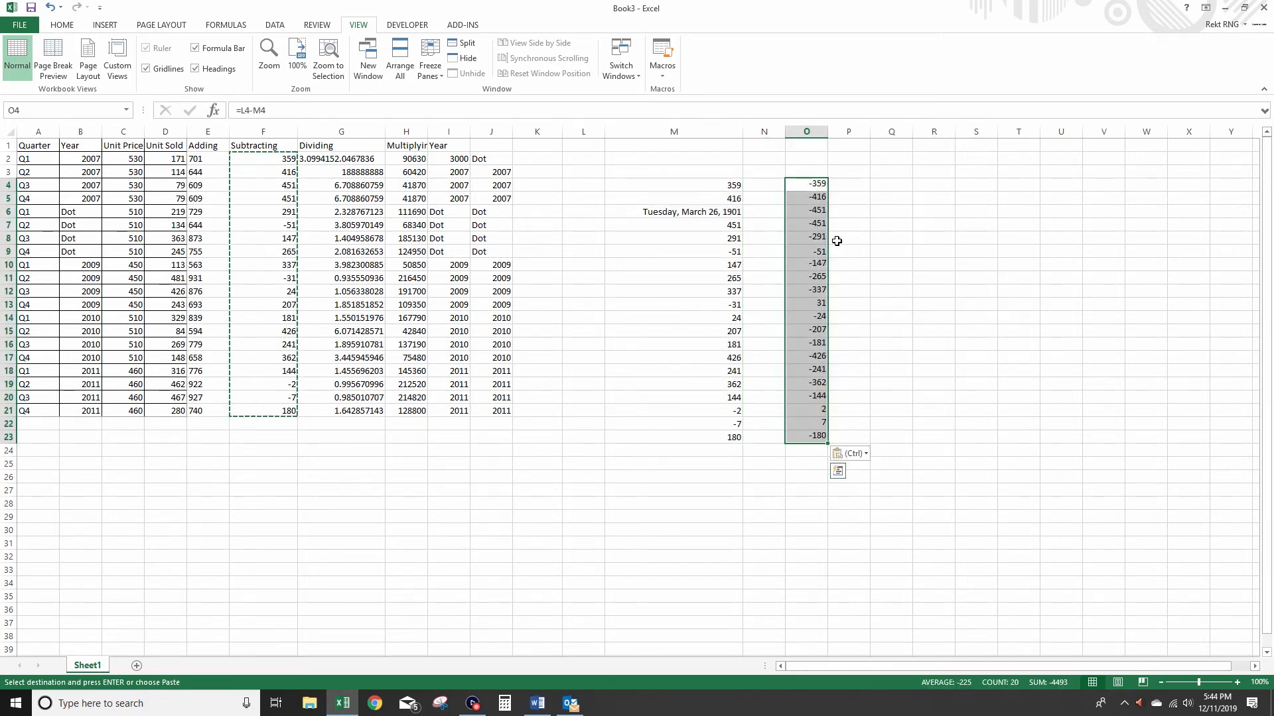
double_click(812, 185)
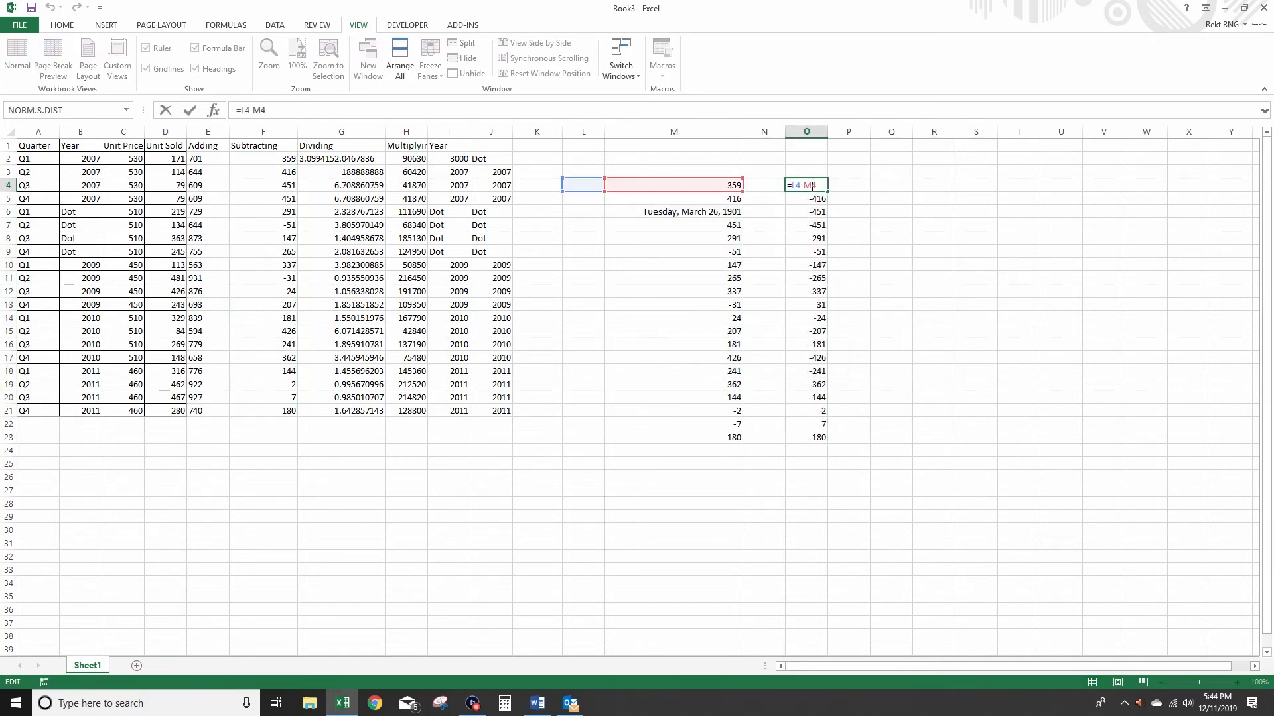
key(Return)
double_click(722, 180)
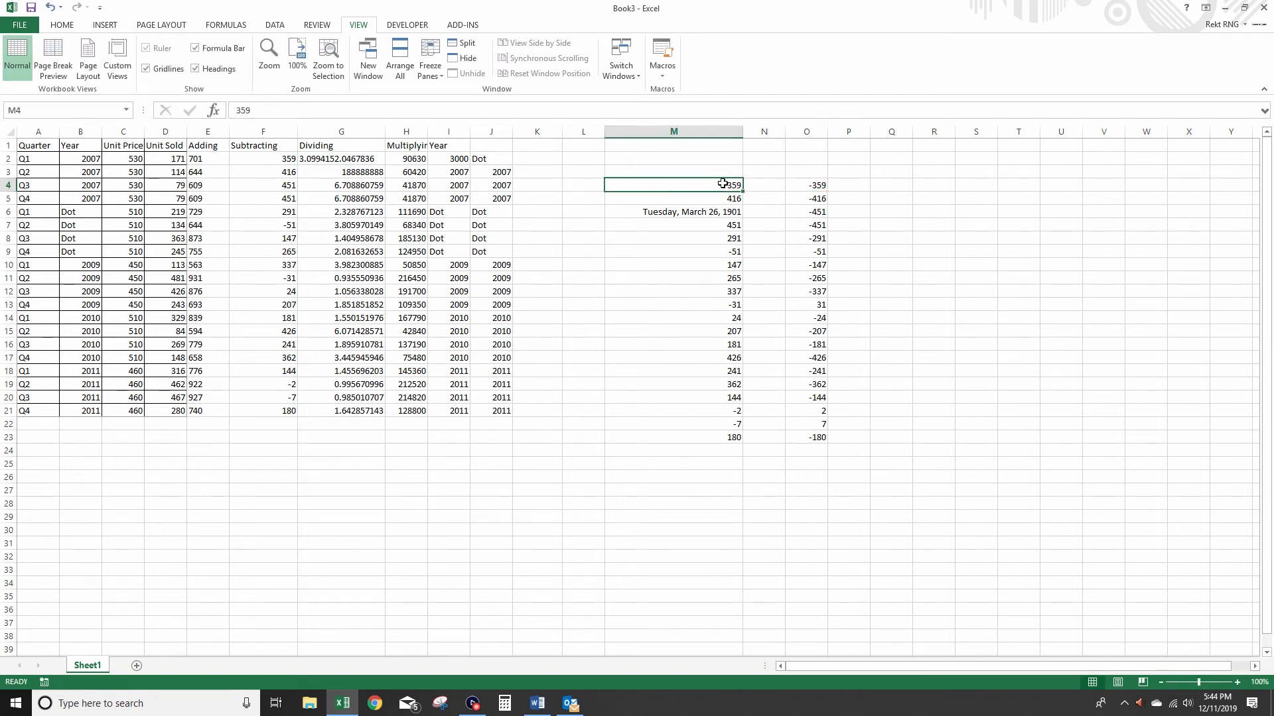
key(Return)
Compare the original Subtracting formula in F2 with the pasted formula in O4 to examine how the cell references shift
drag(281, 156, 275, 410)
double_click(818, 183)
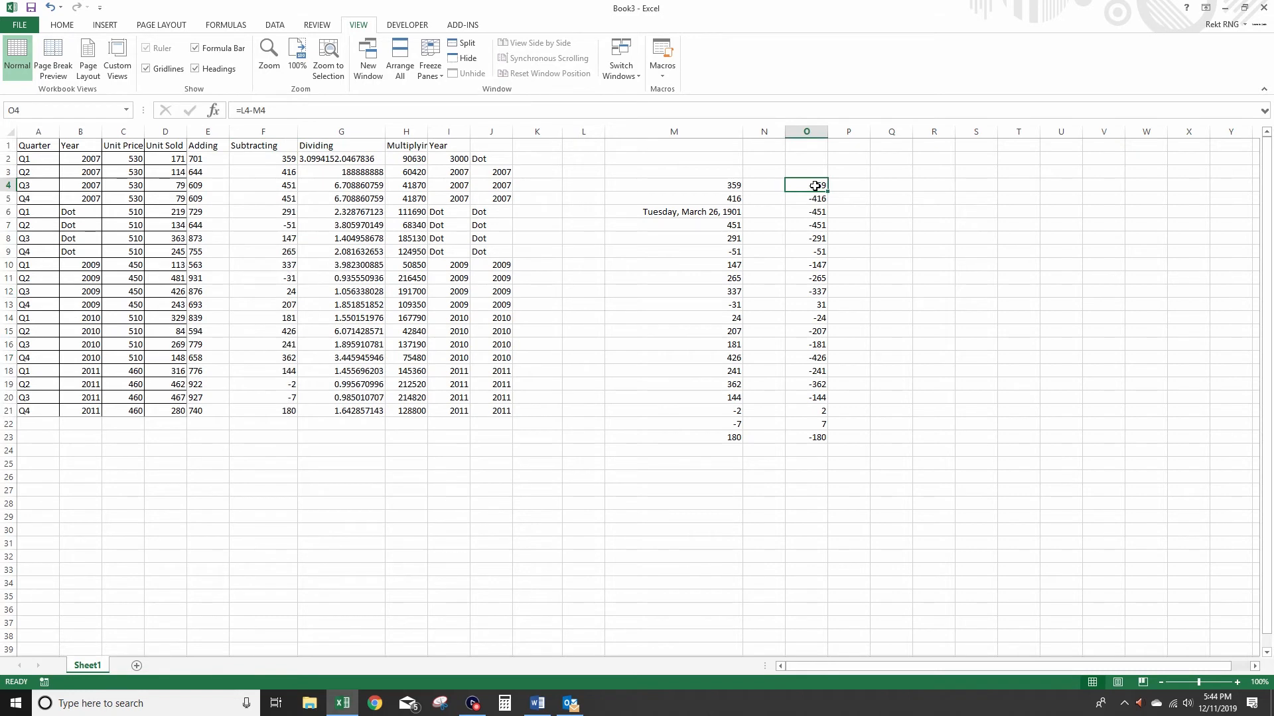
key(Return)
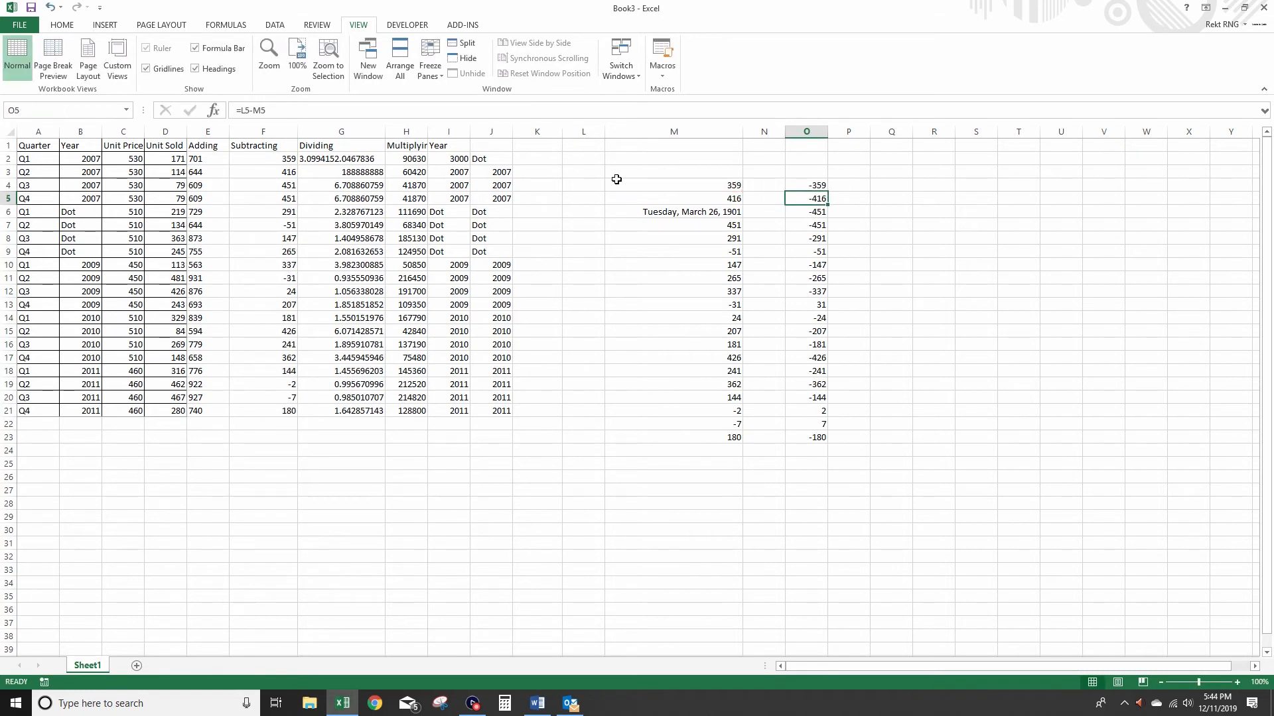
double_click(272, 157)
click(267, 168)
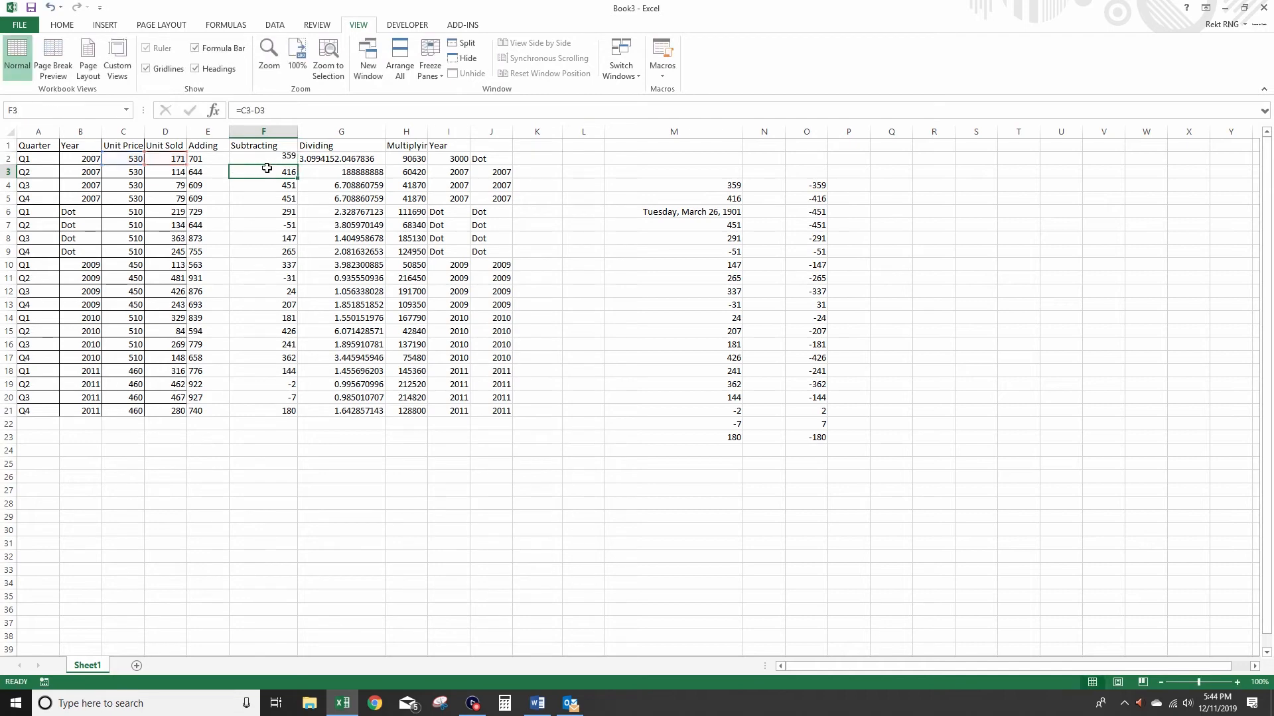
double_click(816, 185)
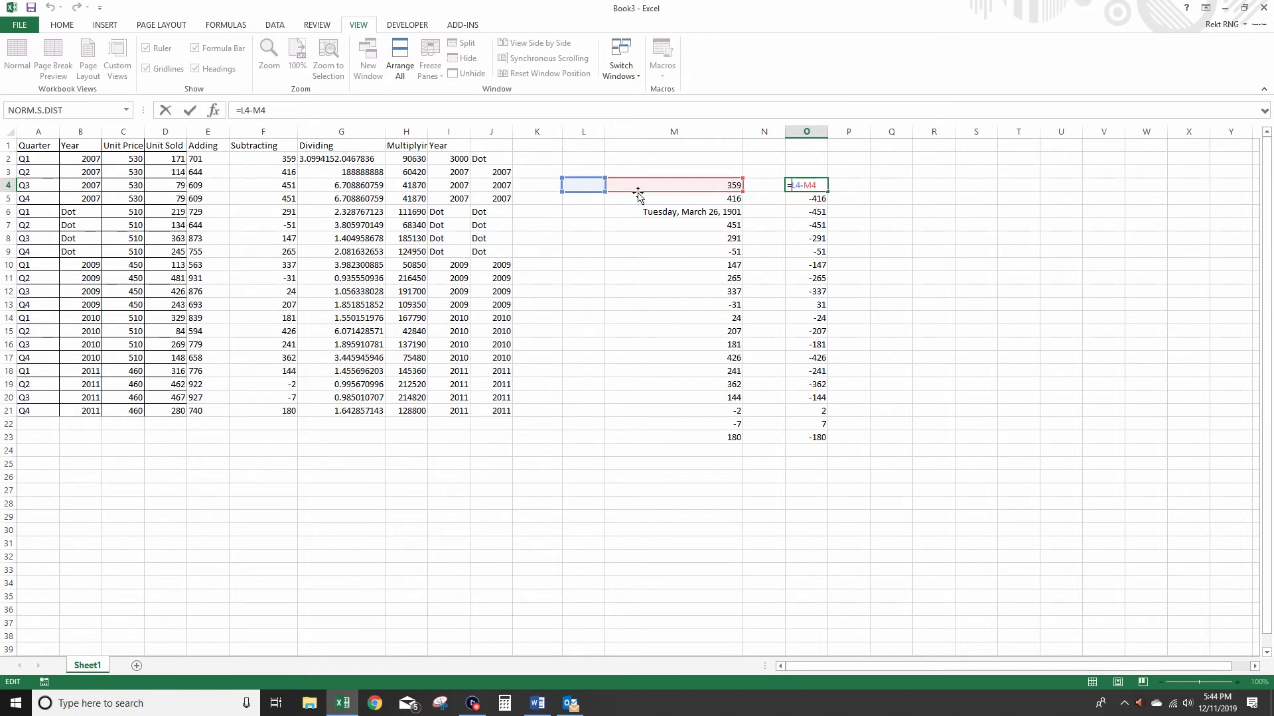
key(Return)
Copy the Adding cells E2:E21, paste only their formulas starting at Q5, and inspect the formula in Q5
drag(207, 158, 222, 413)
right_click(221, 407)
click(252, 431)
right_click(898, 193)
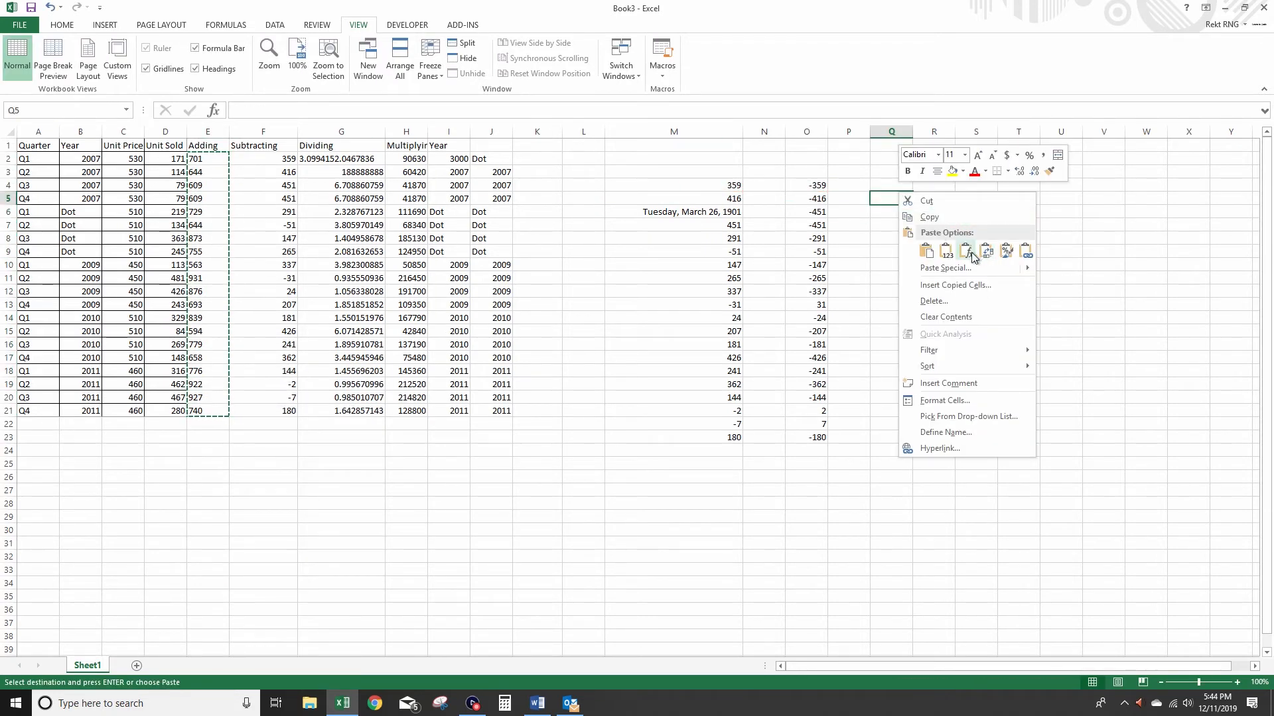
click(965, 251)
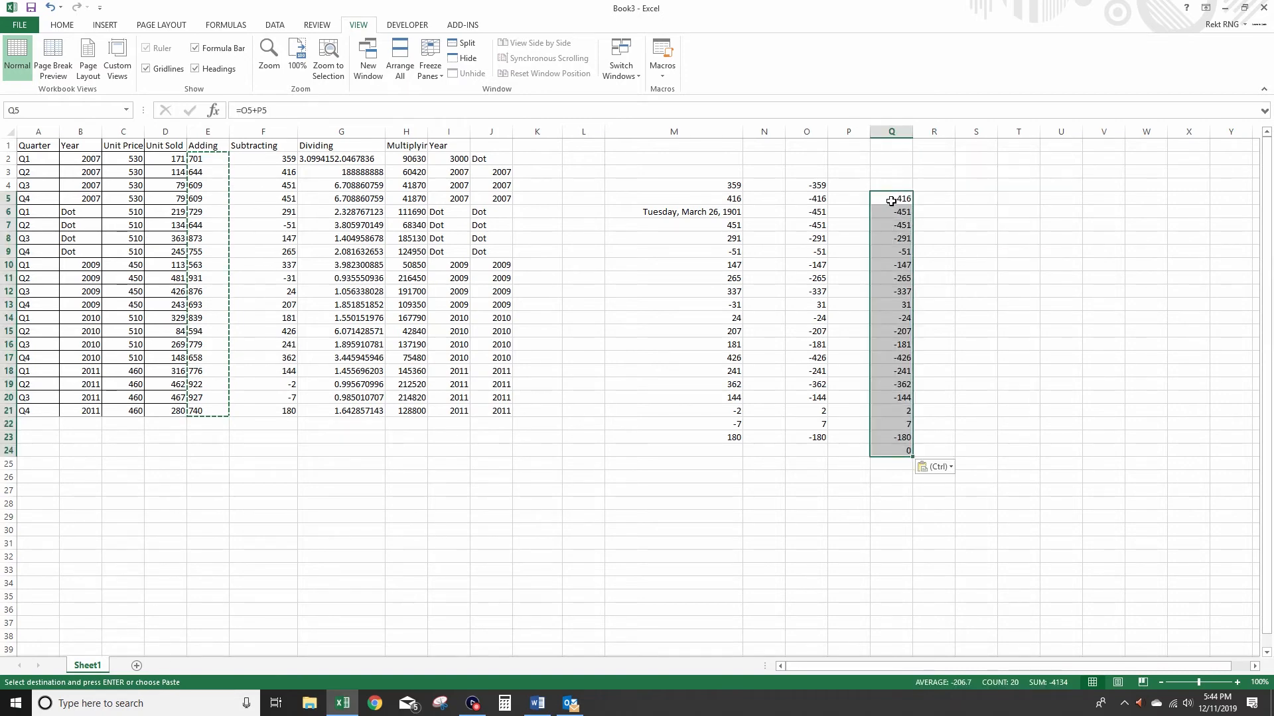
double_click(893, 200)
key(Return)
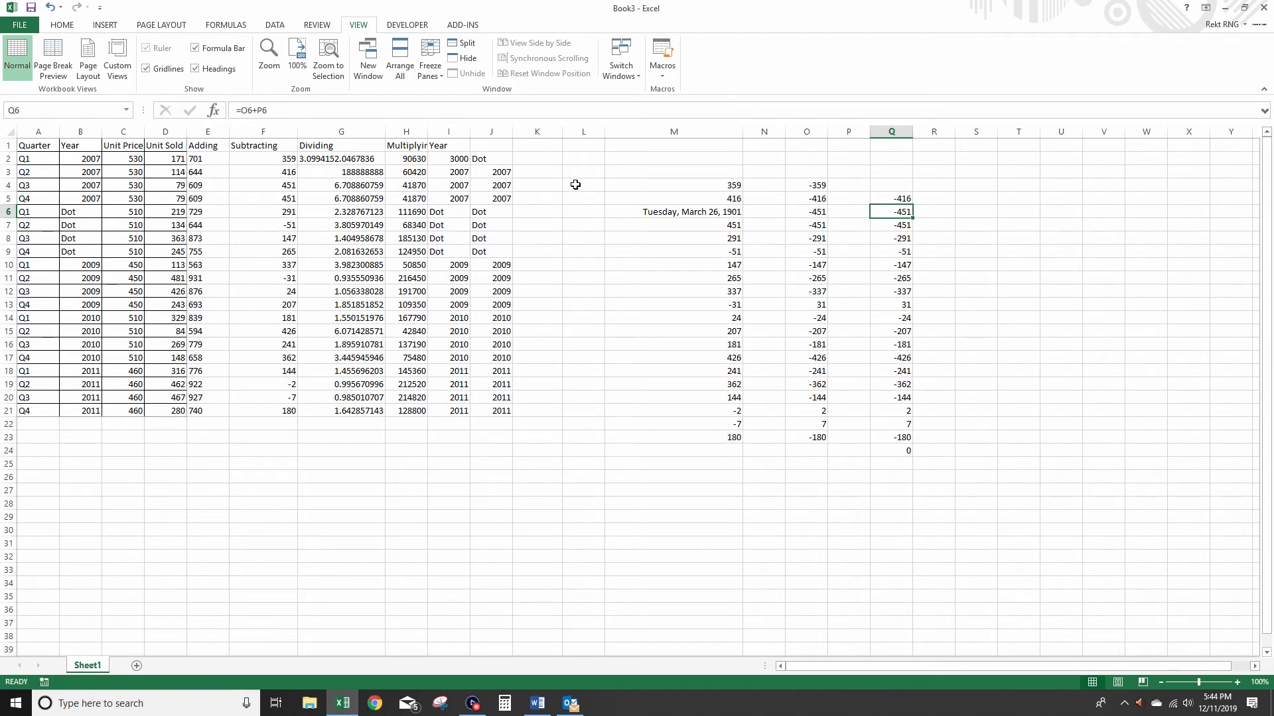
Copy the Adding cells E2:E21 again and look over the Paste Special options at L3 without pasting
right_click(575, 183)
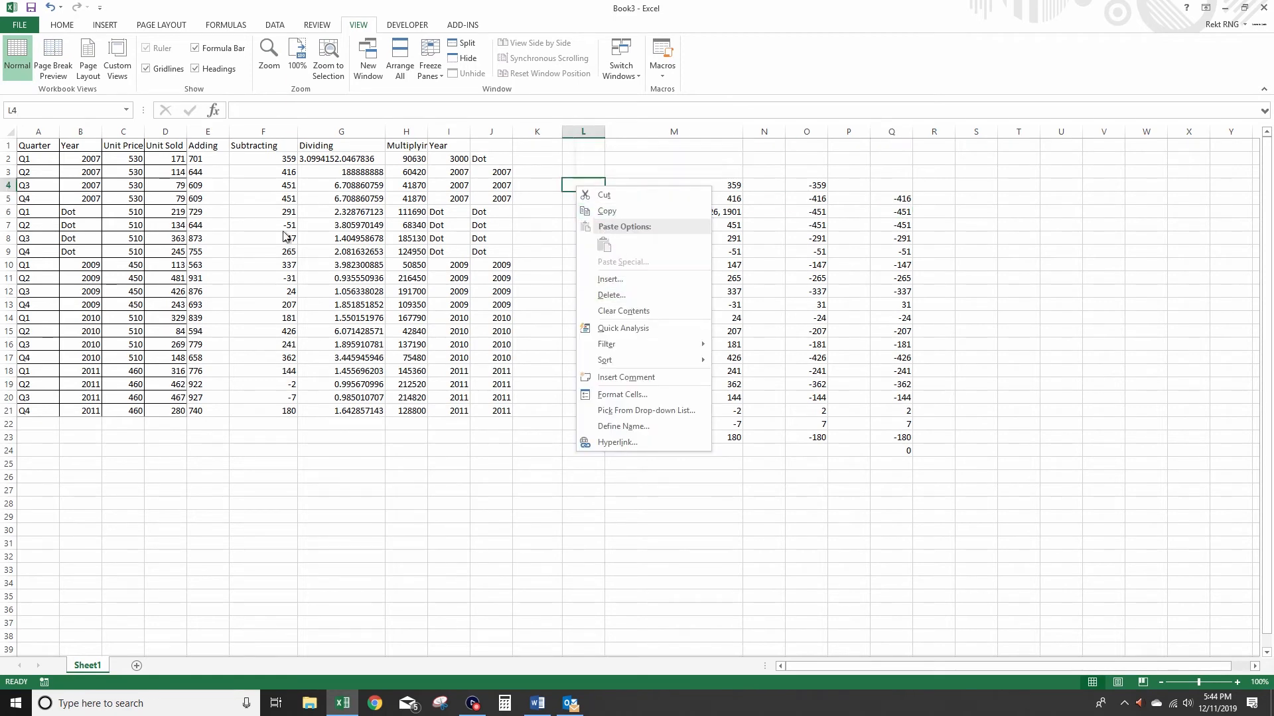
key(Escape)
drag(208, 158, 216, 411)
right_click(216, 411)
click(292, 437)
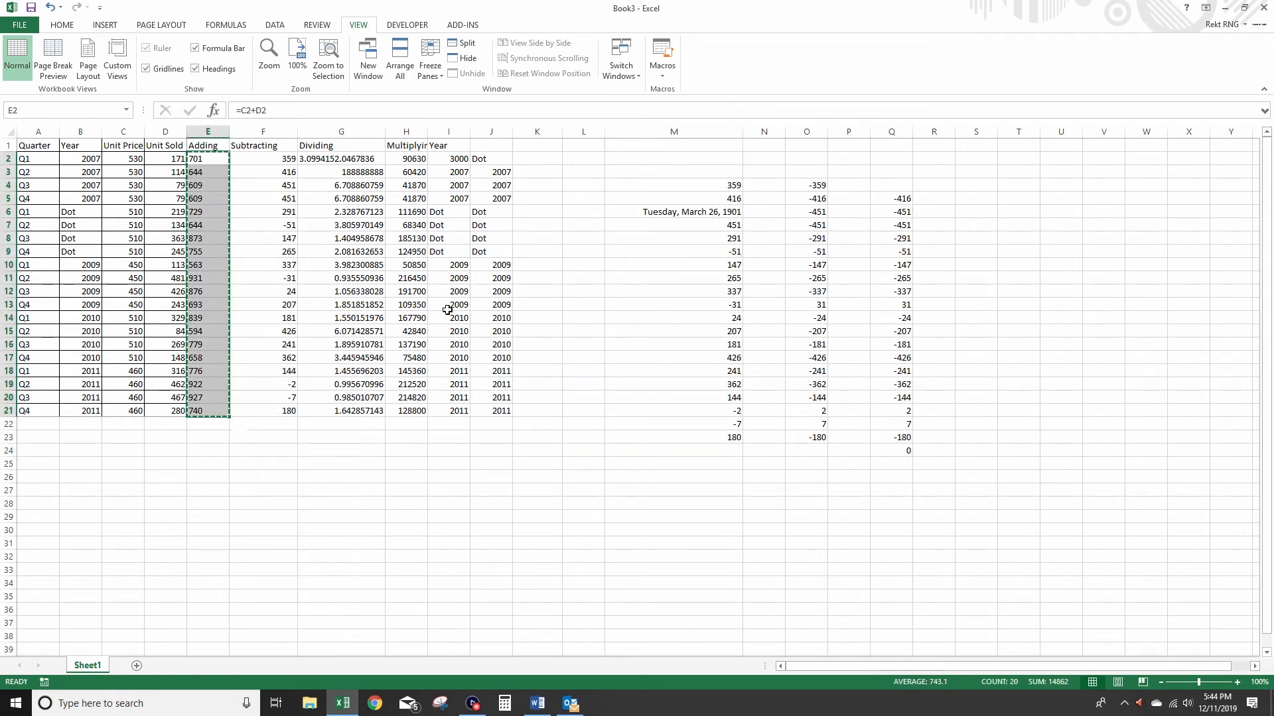
right_click(569, 171)
mouse_move(670, 250)
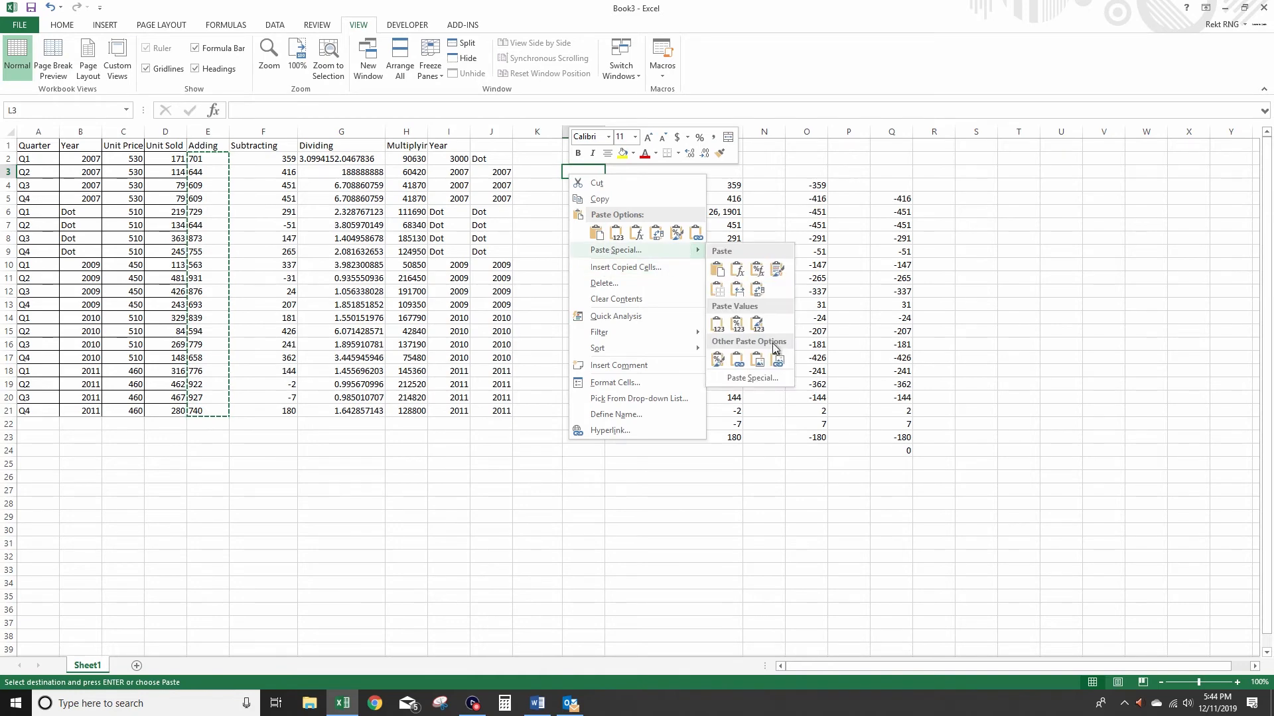
click(956, 176)
Paste the copied Adding cells transposed into row 31, starting at M31, using Paste Special
right_click(608, 544)
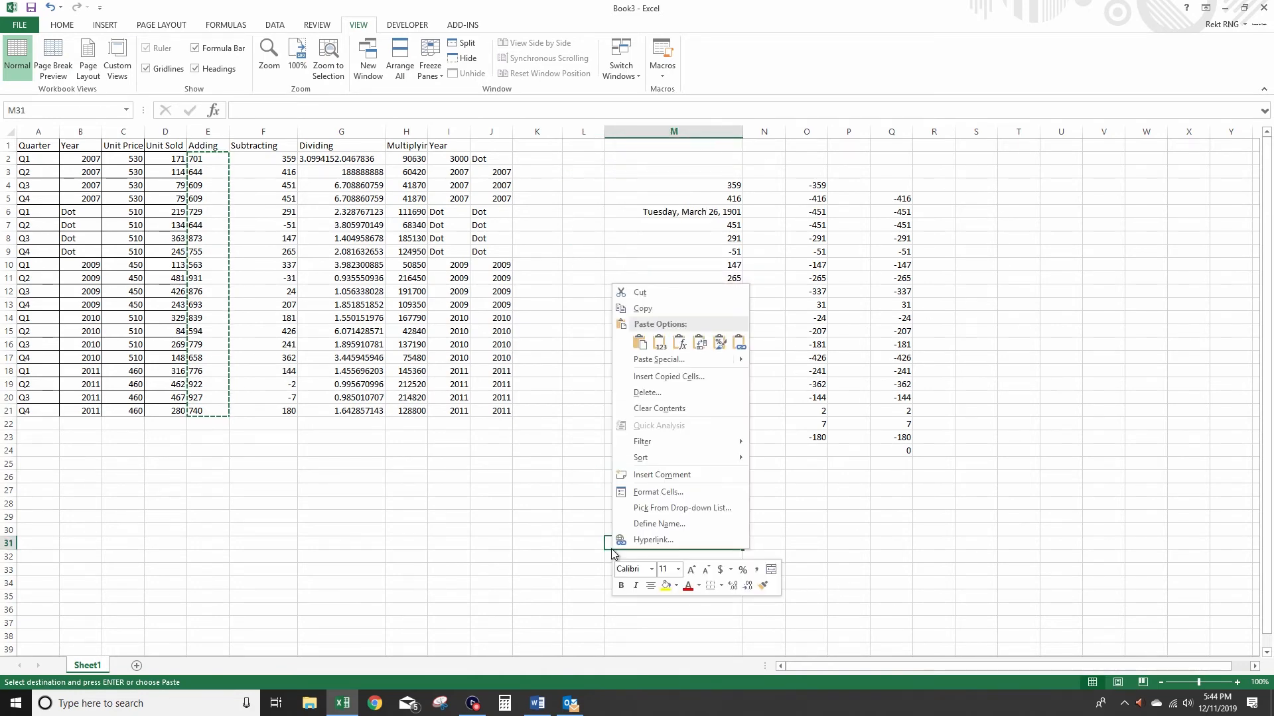
mouse_move(694, 361)
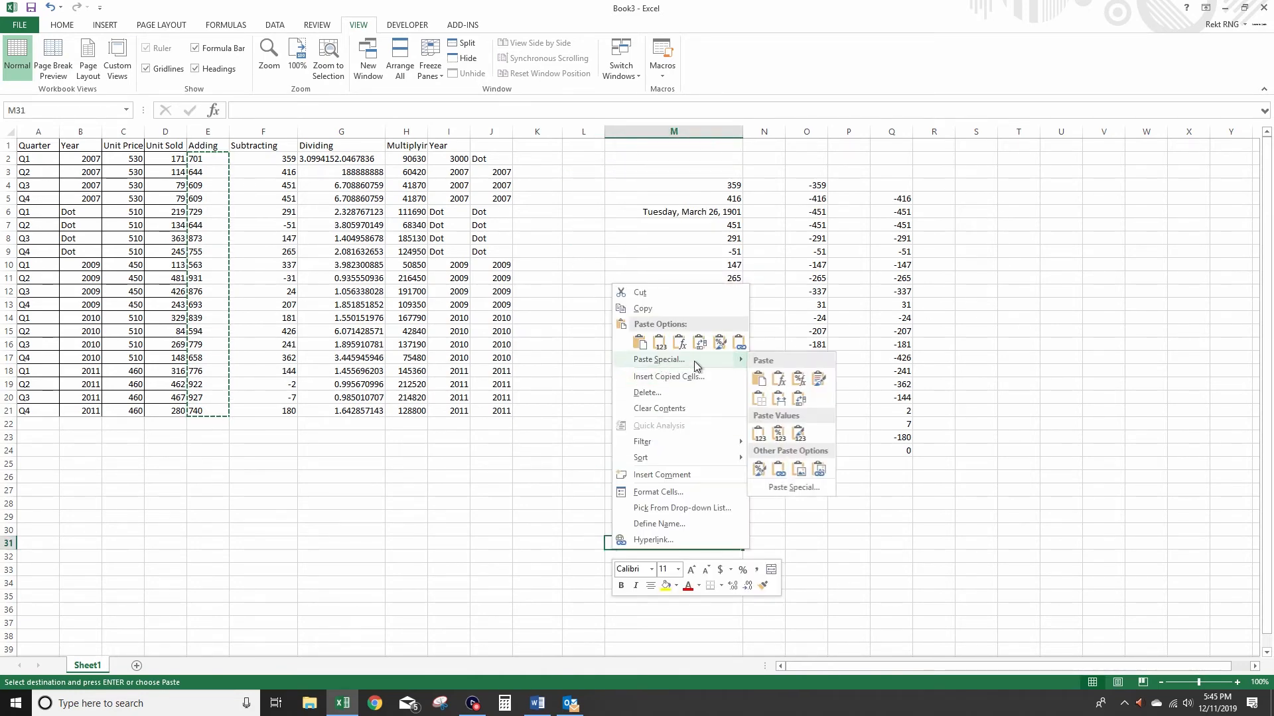
click(787, 488)
click(798, 551)
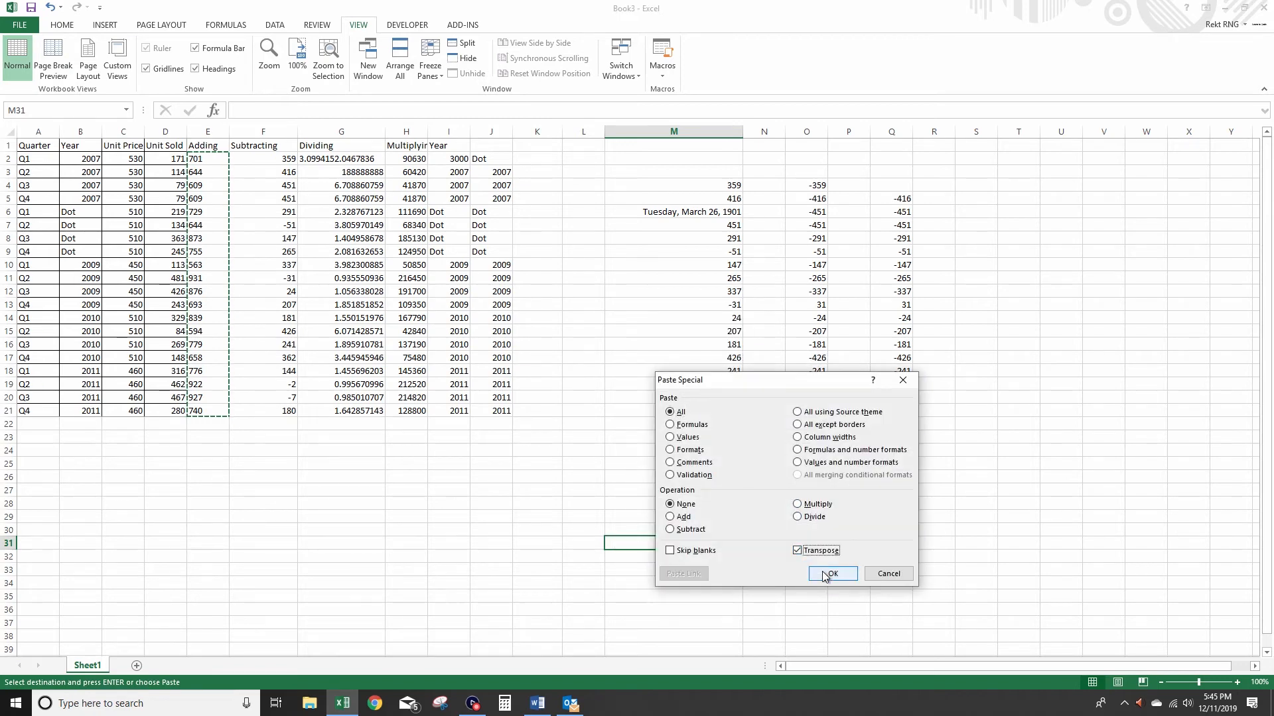
click(833, 574)
drag(705, 547, 1231, 544)
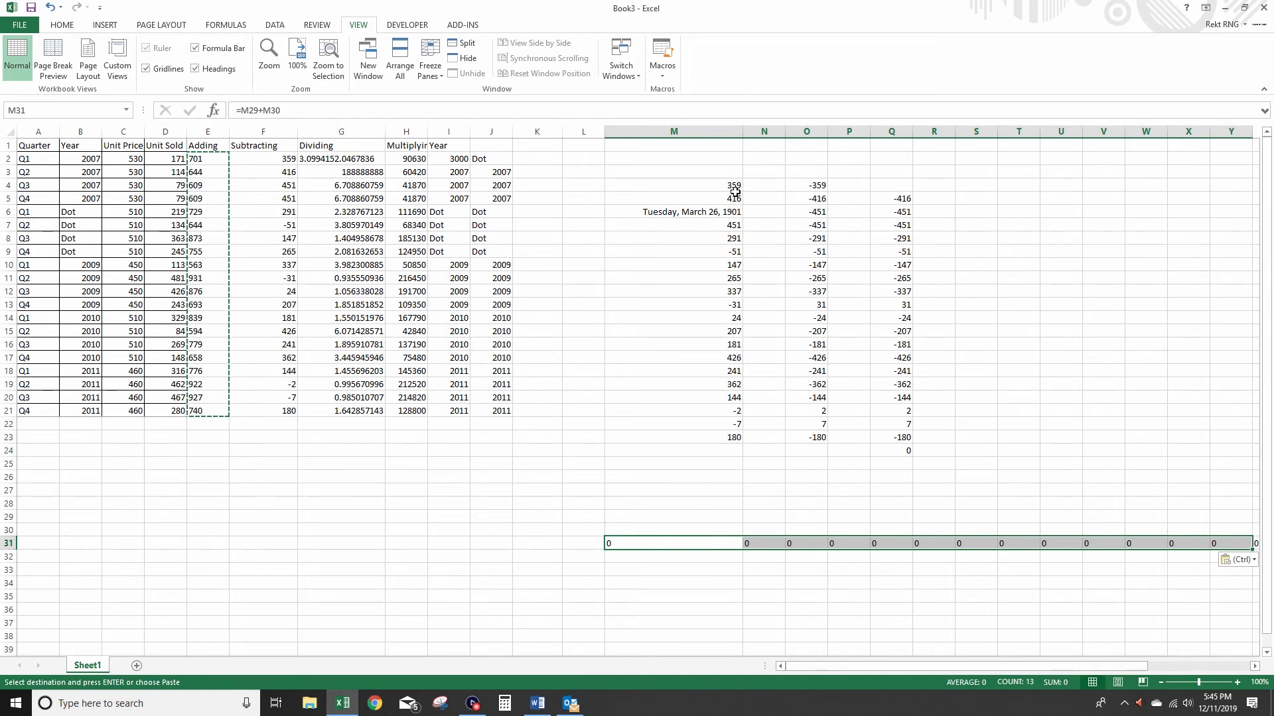
Copy the values in M4:M23, paste them transposed starting at M31, and clear the pasted row
drag(736, 192, 705, 434)
right_click(704, 434)
click(736, 189)
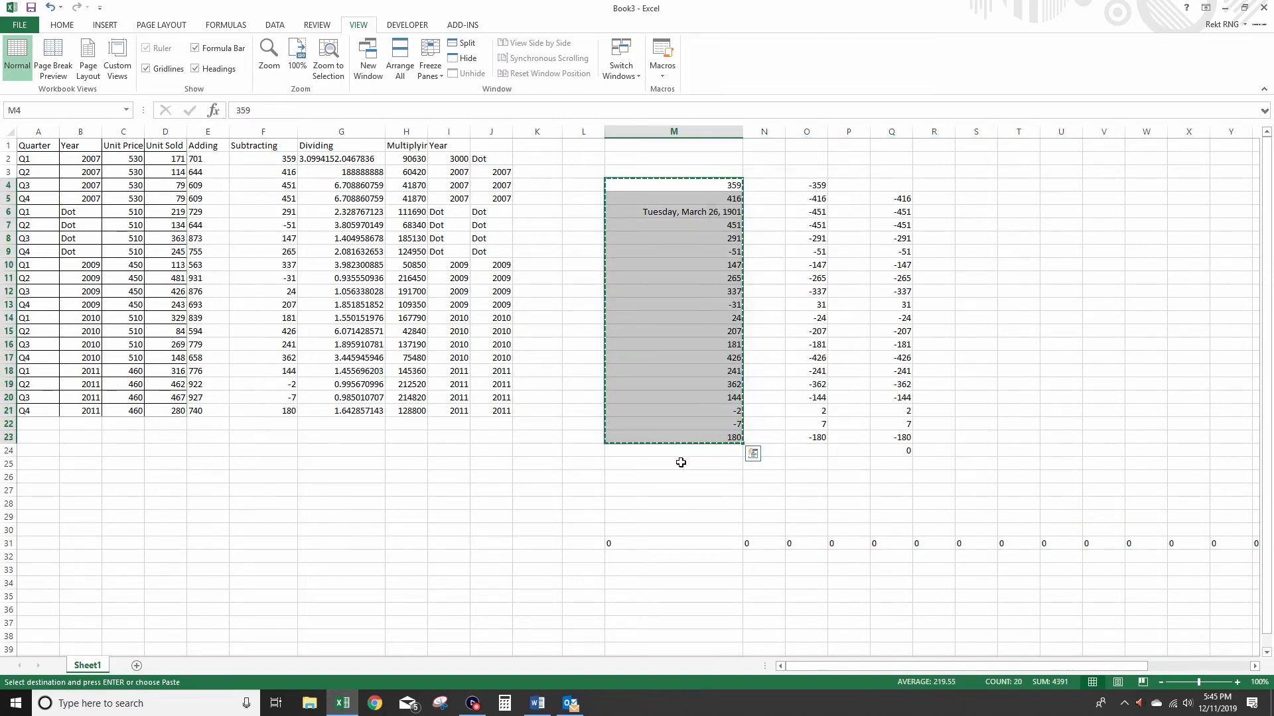
right_click(657, 543)
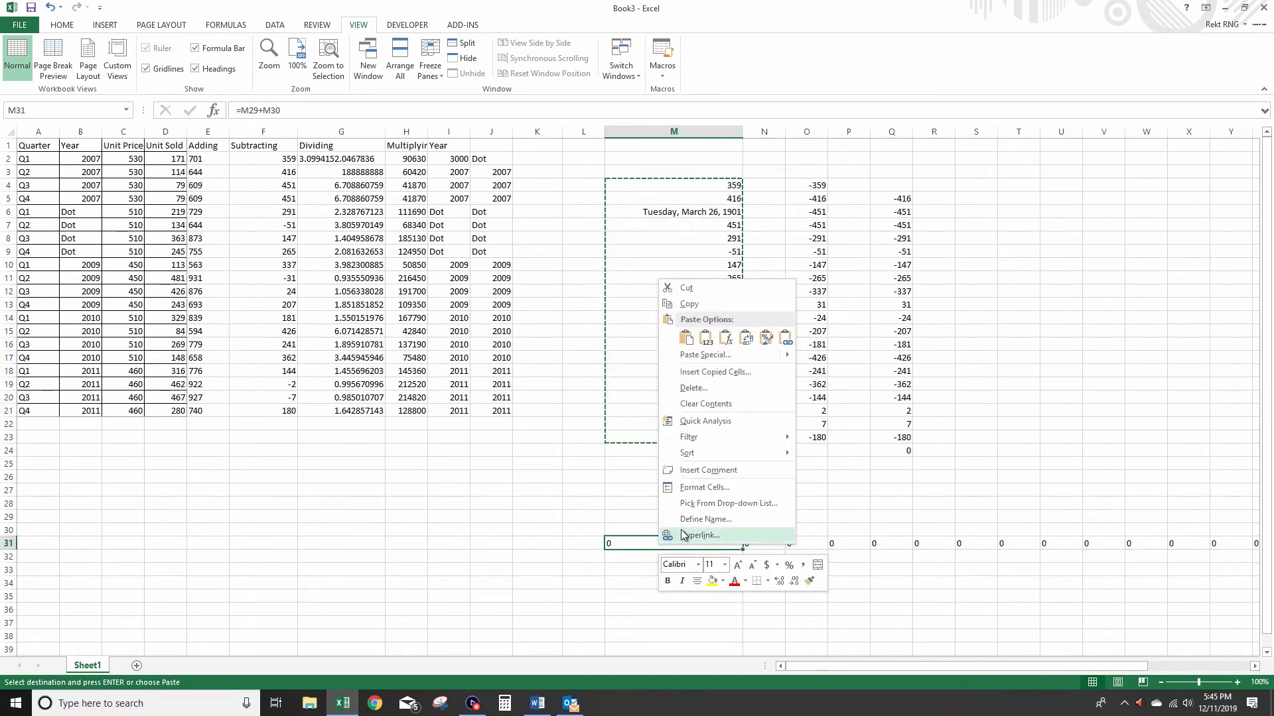
click(706, 355)
click(754, 417)
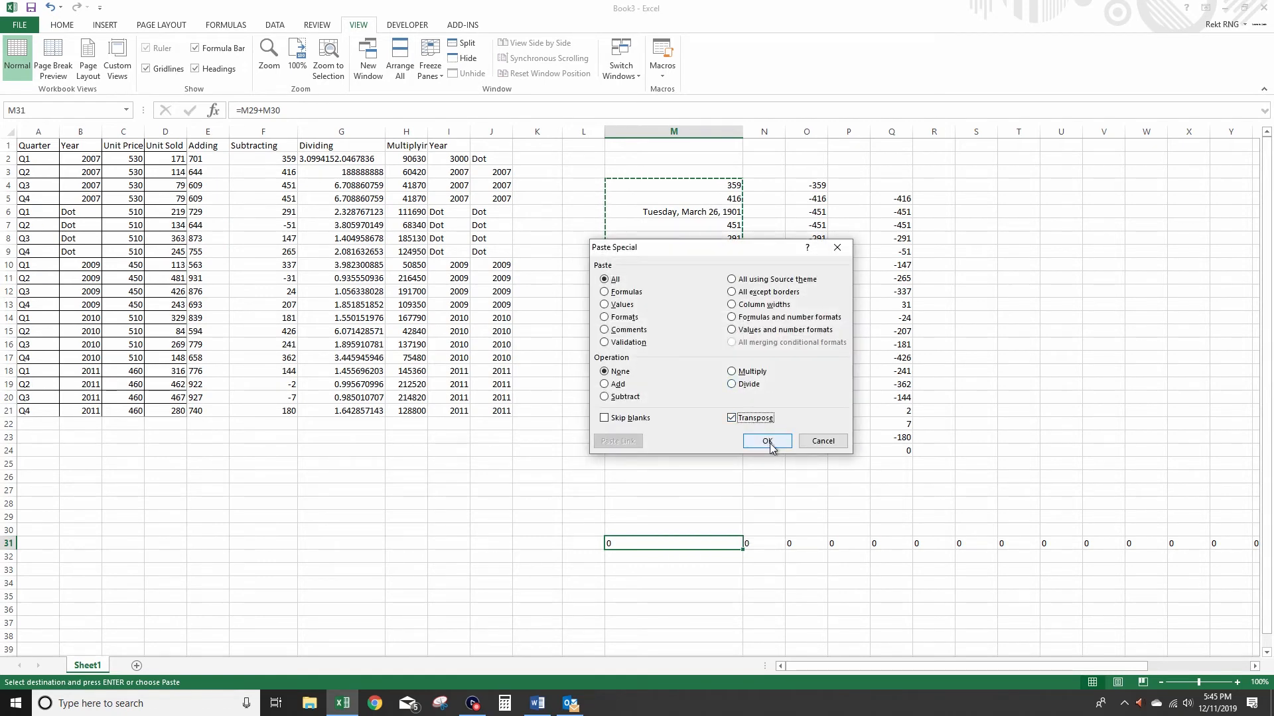
click(767, 441)
key(Escape)
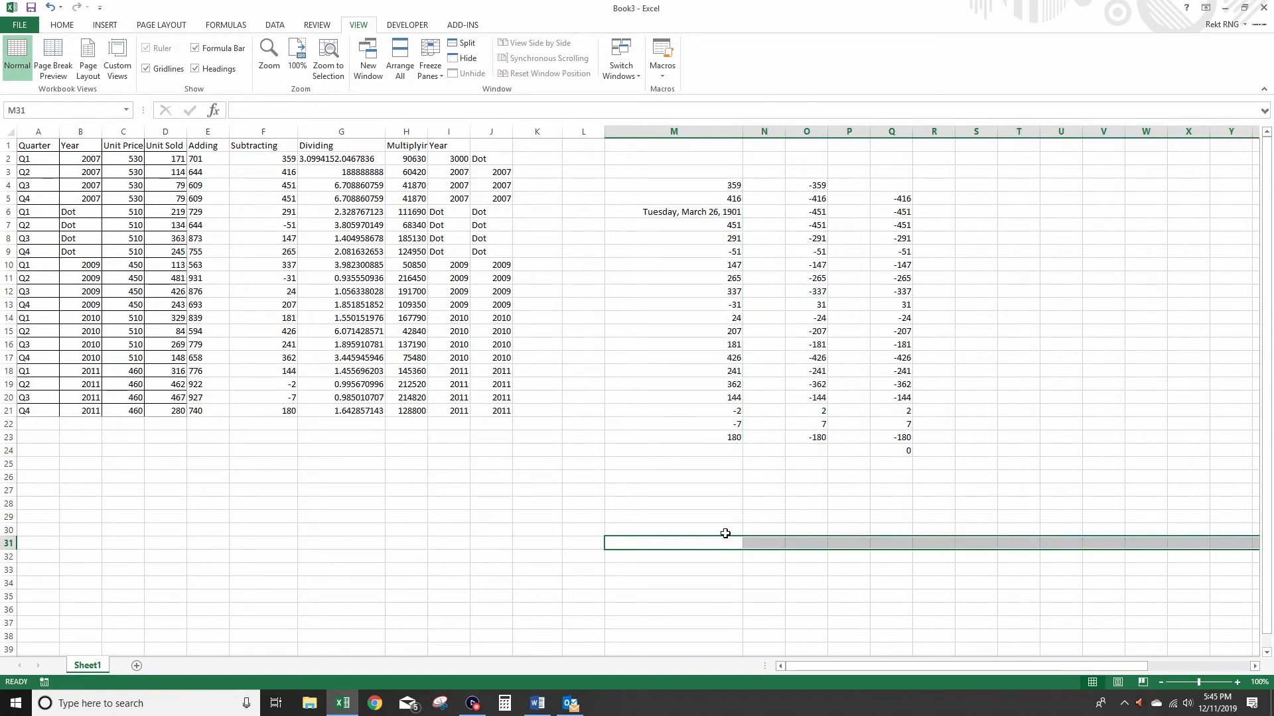
Demonstrate jumping between the ends of the data in column M and extending the selection from M4 down and across to the data edges
click(680, 185)
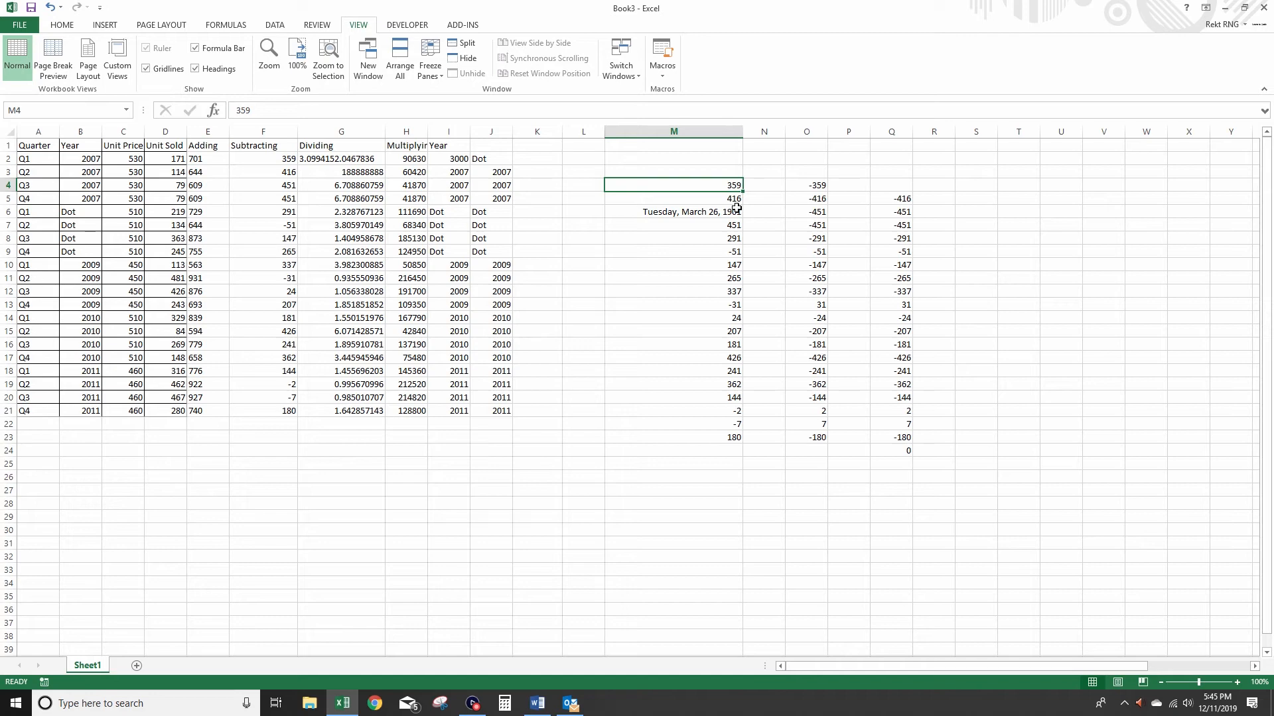
key(ctrl+Down)
key(ctrl+Up)
key(ctrl+shift+Down)
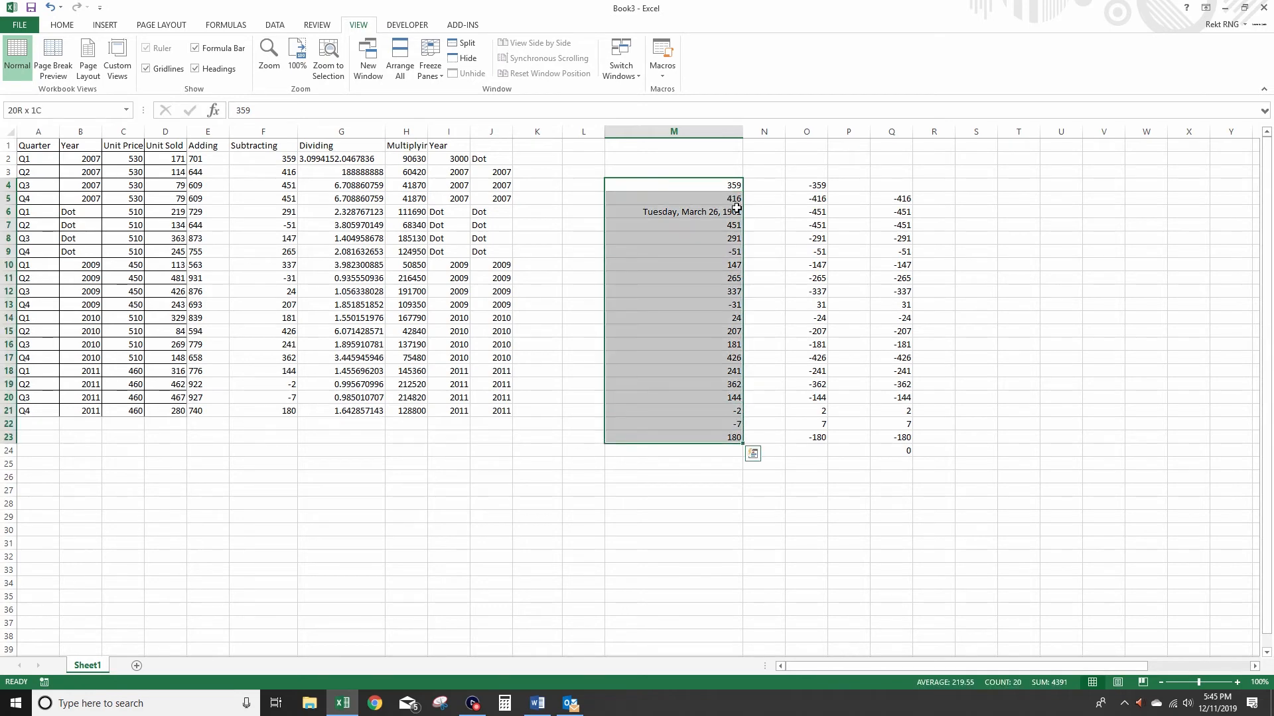
key(ctrl+shift+Right)
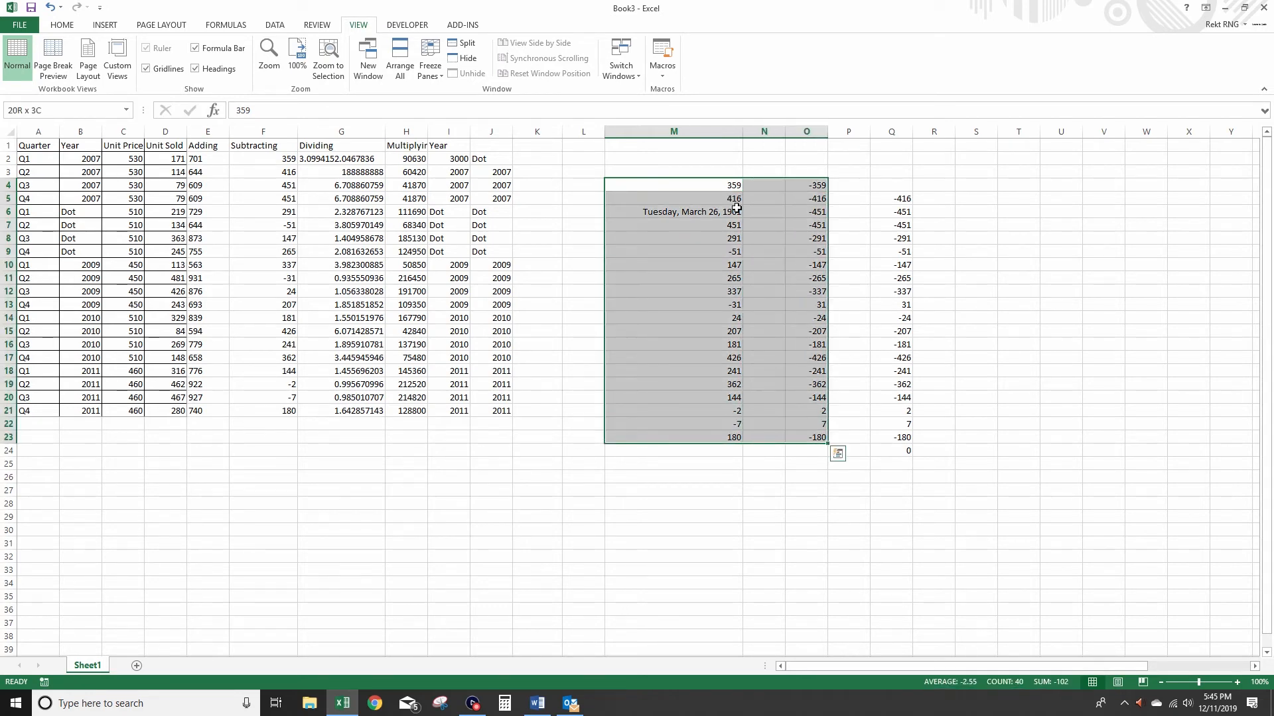
key(ctrl+shift+Right)
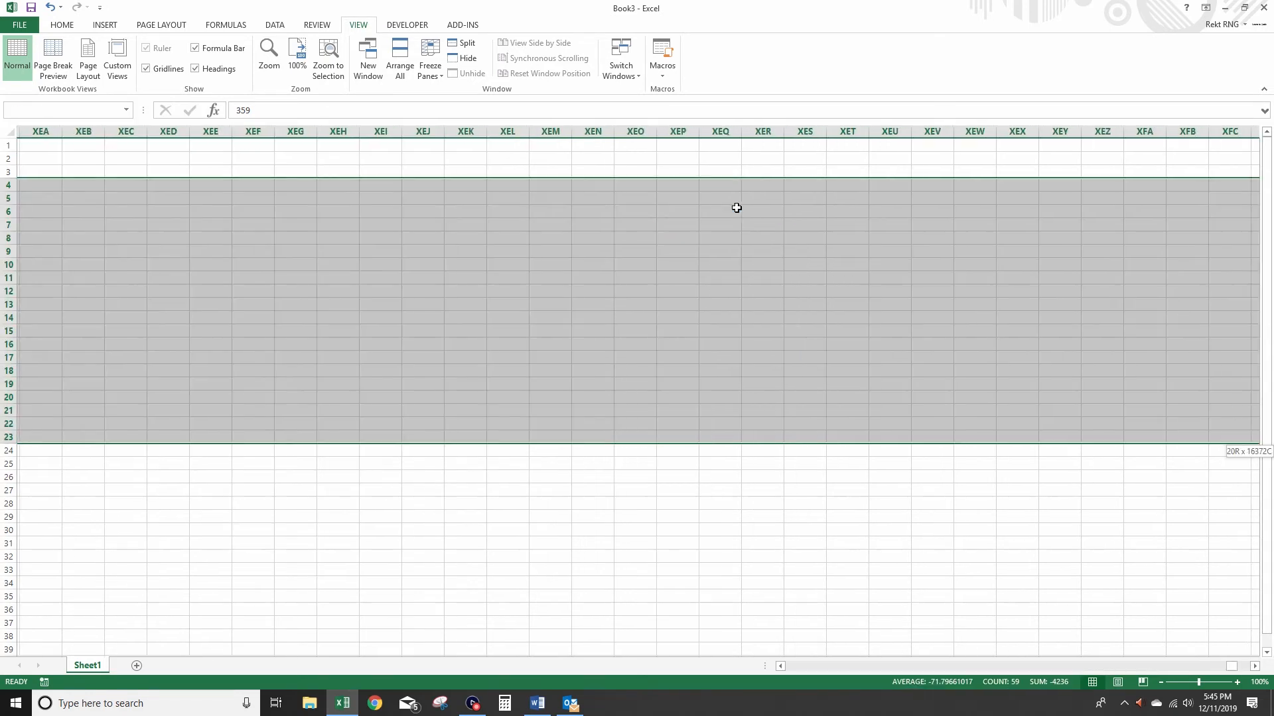
key(ctrl+shift+Left)
key(ctrl+shift+Left)
key(ctrl+shift+Left)
key(ctrl+shift+Left)
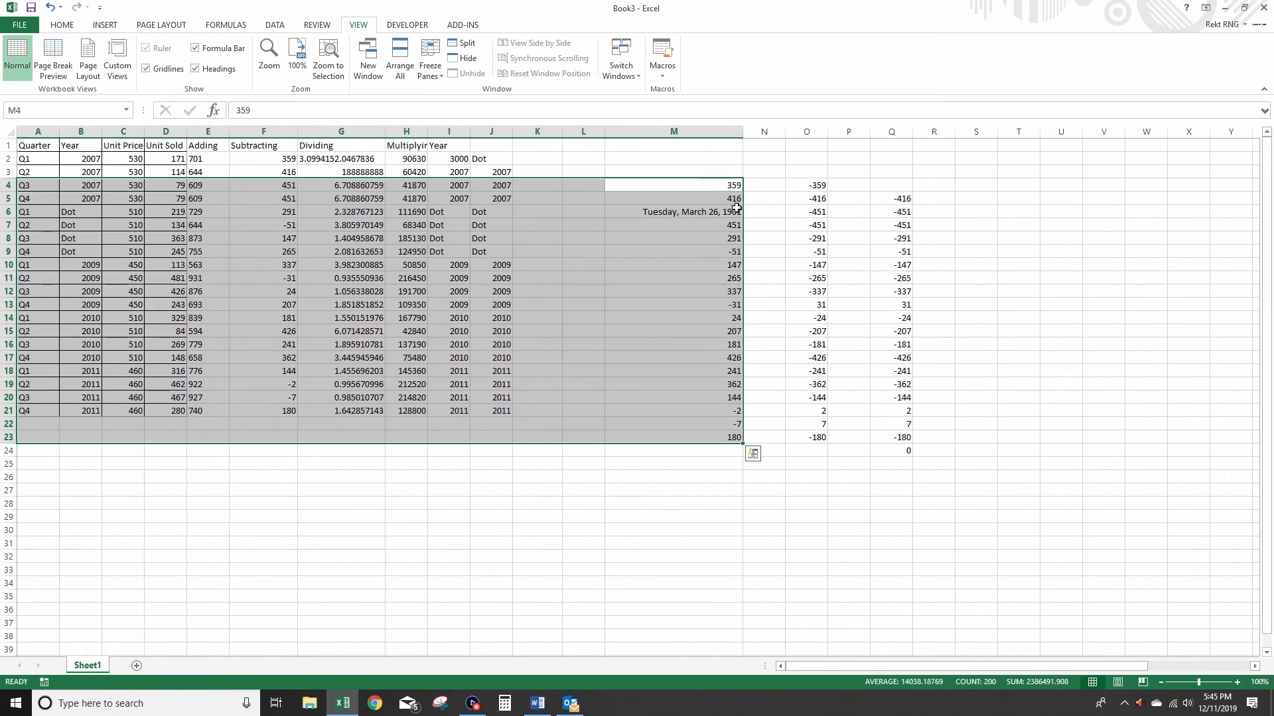
Clear the contents of cell M13 and select the whole of column M
click(710, 307)
key(Delete)
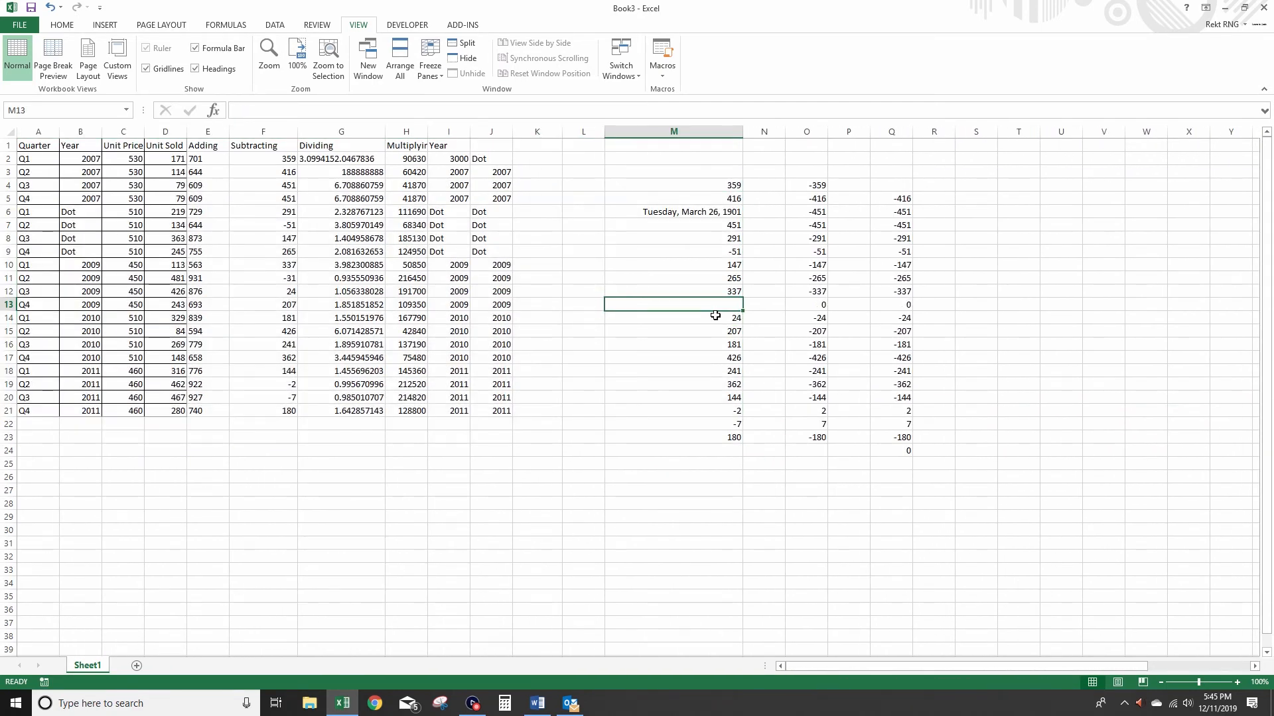
click(717, 131)
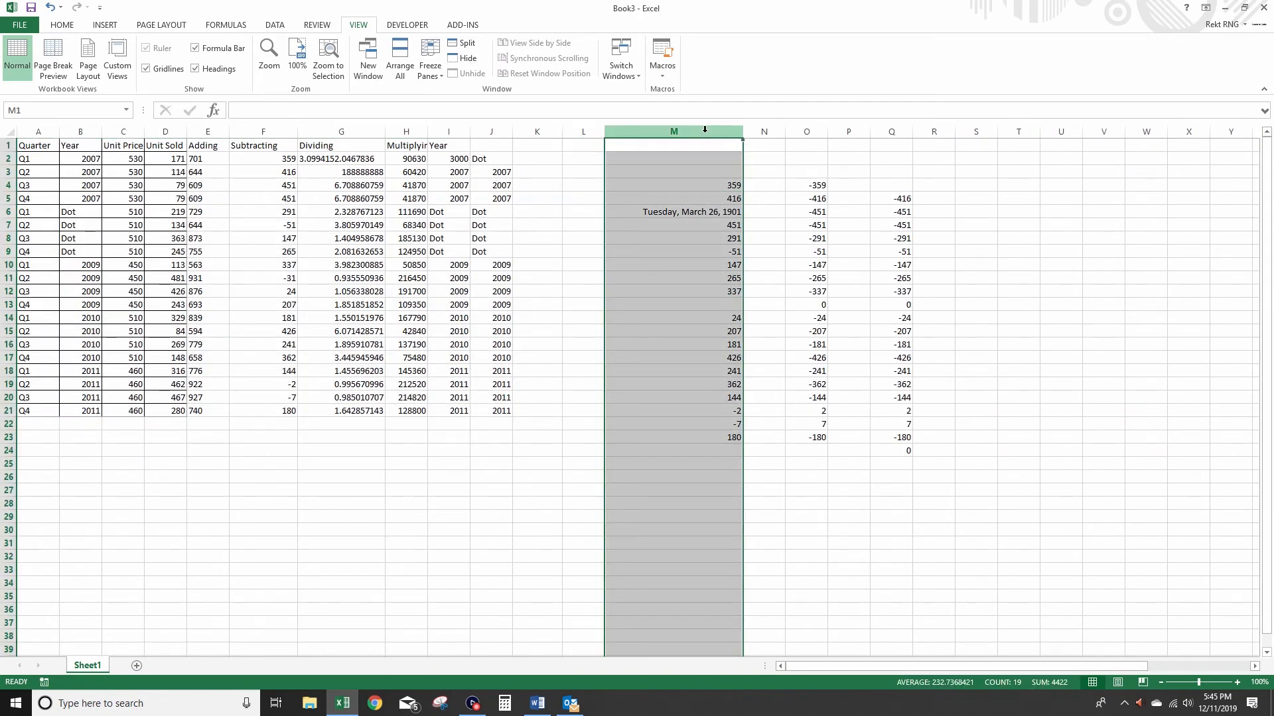
Try deleting the selected column M cells directly, and undo that deletion
click(274, 24)
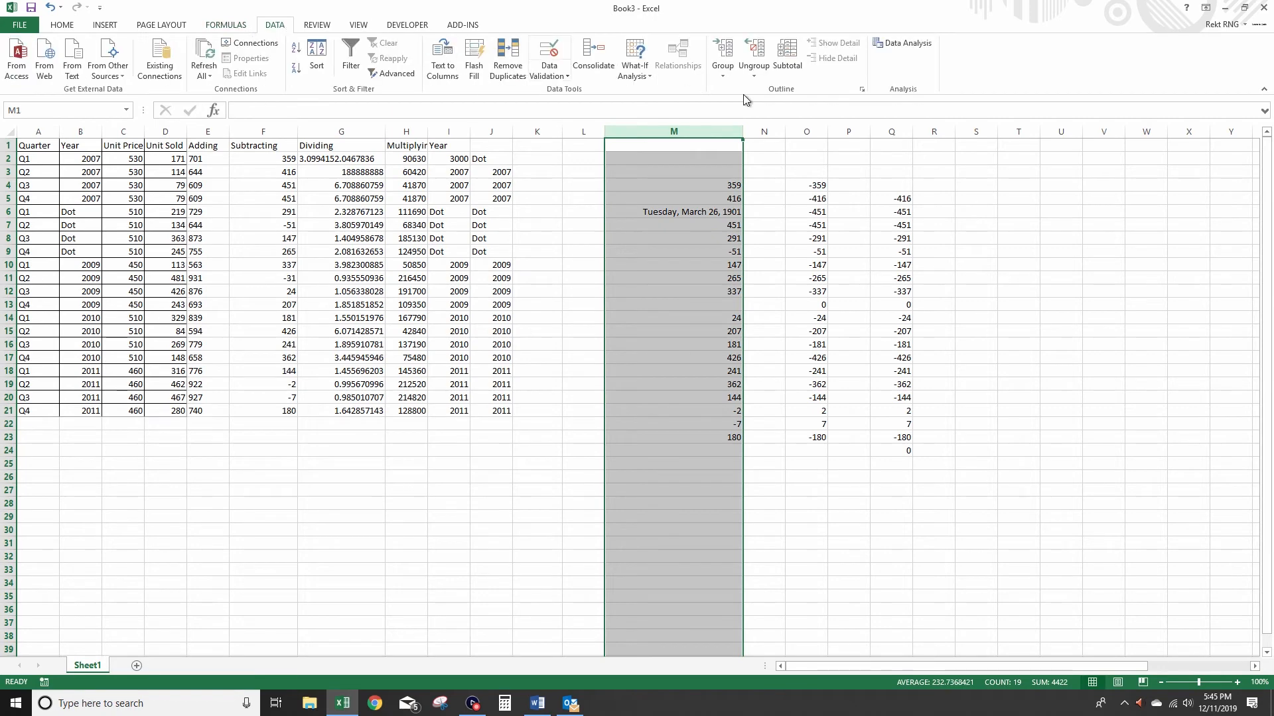
click(62, 24)
click(1011, 71)
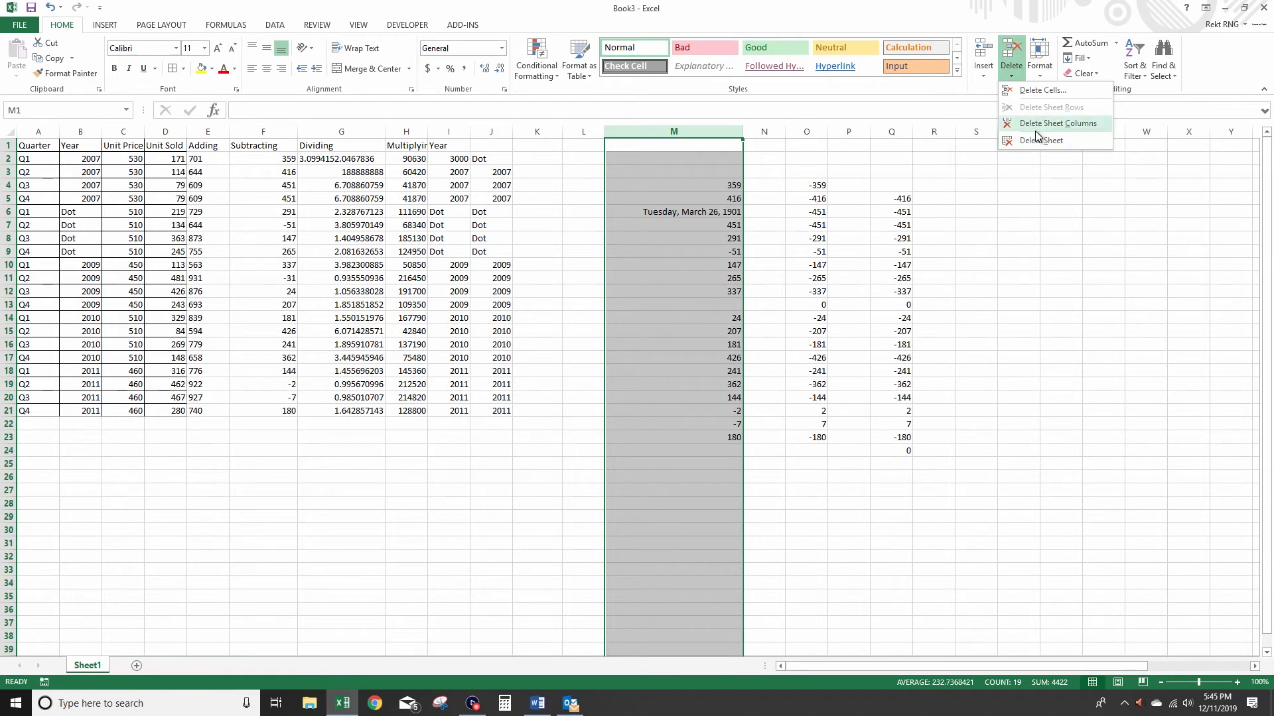
click(1044, 95)
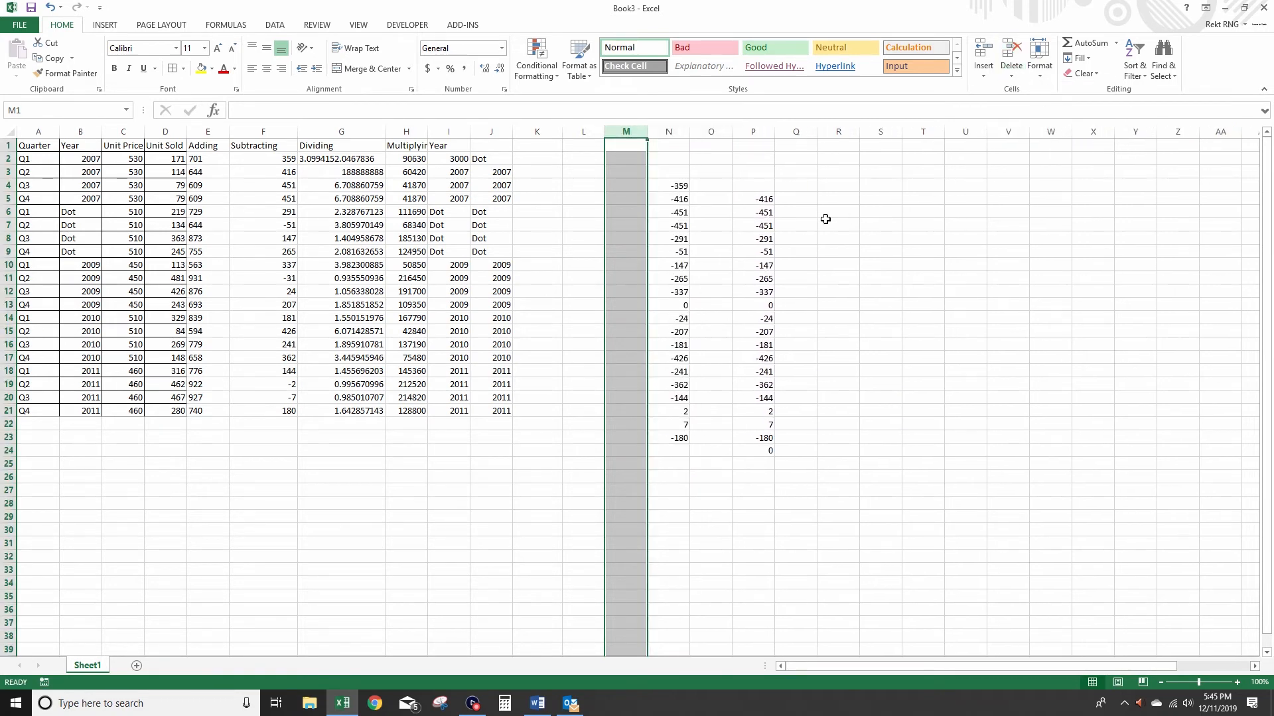
key(ctrl+z)
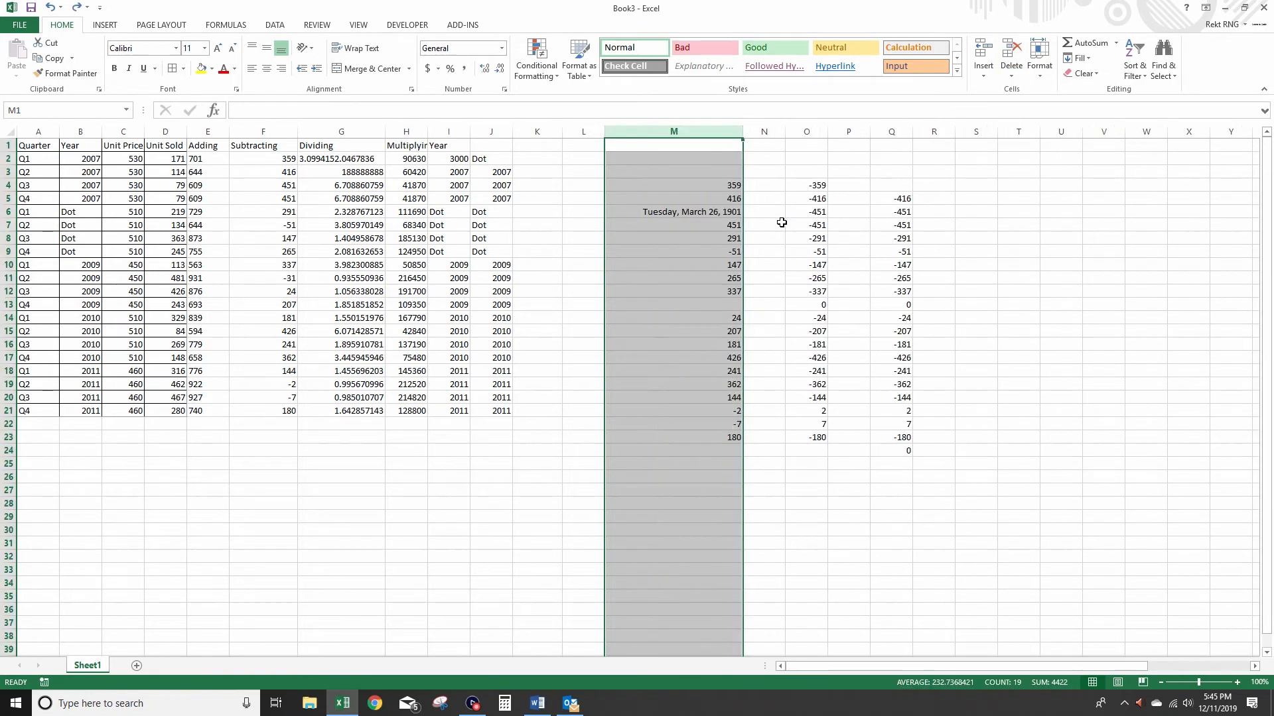
Select the blank cells in column M with Go To Special and delete them, shifting the cells up
key(ctrl+g)
click(552, 382)
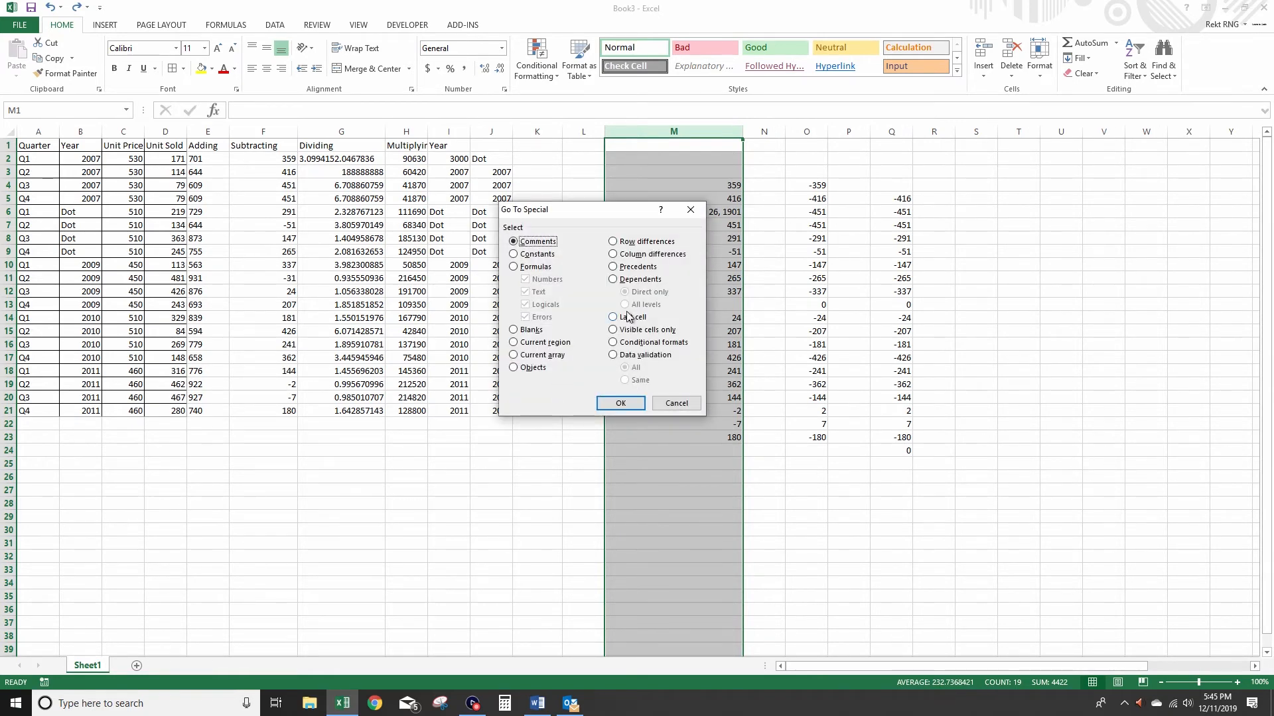
click(536, 330)
click(620, 404)
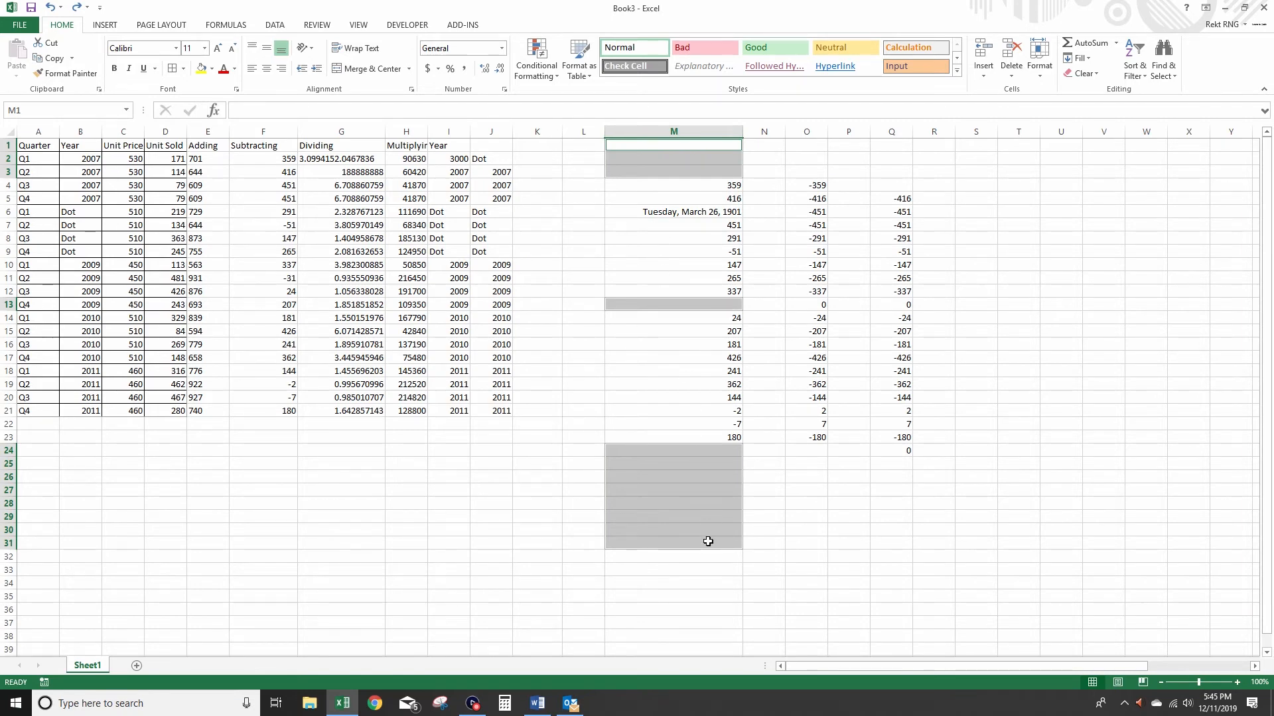
click(1012, 74)
click(1025, 93)
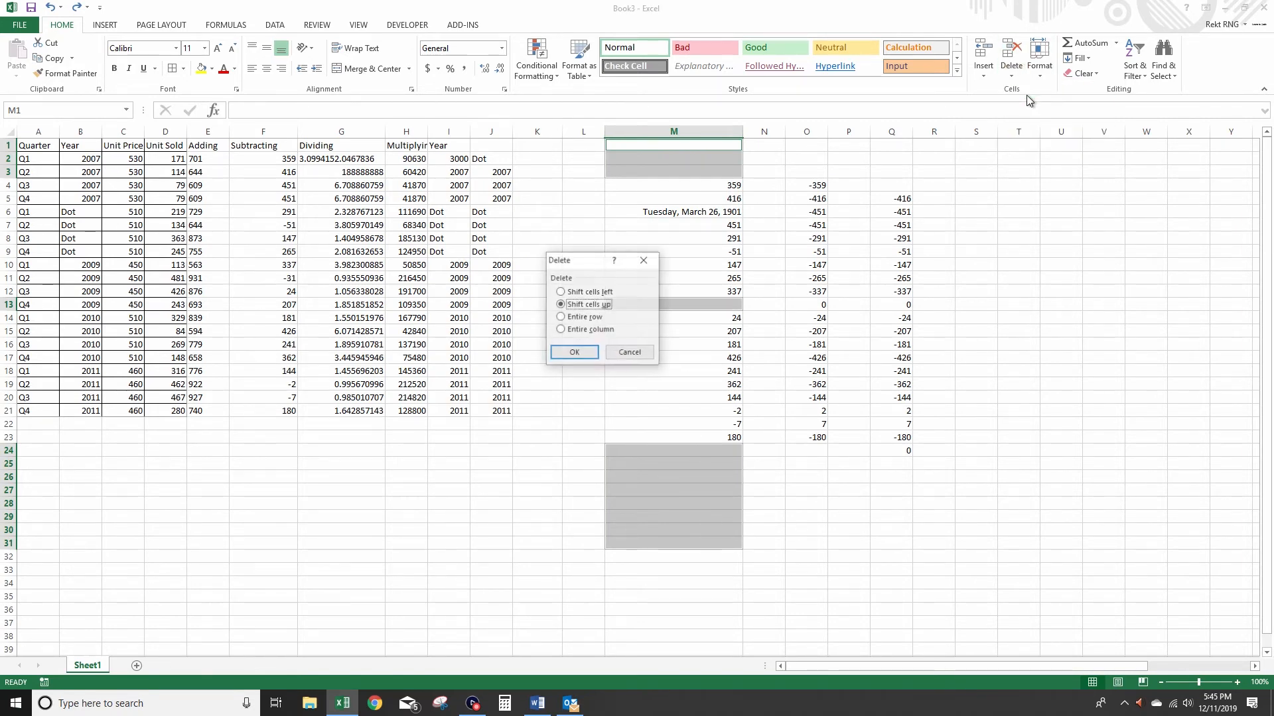
click(577, 352)
click(703, 252)
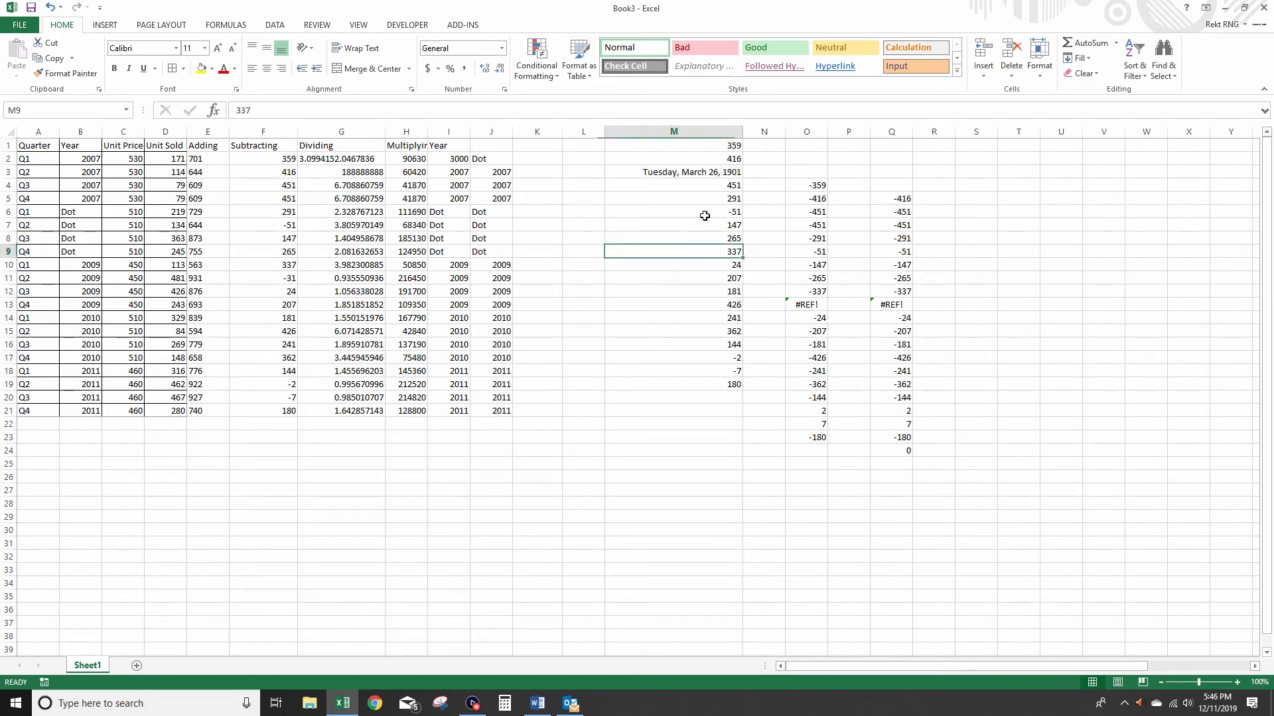
Clear all the values from column M
drag(702, 144, 704, 398)
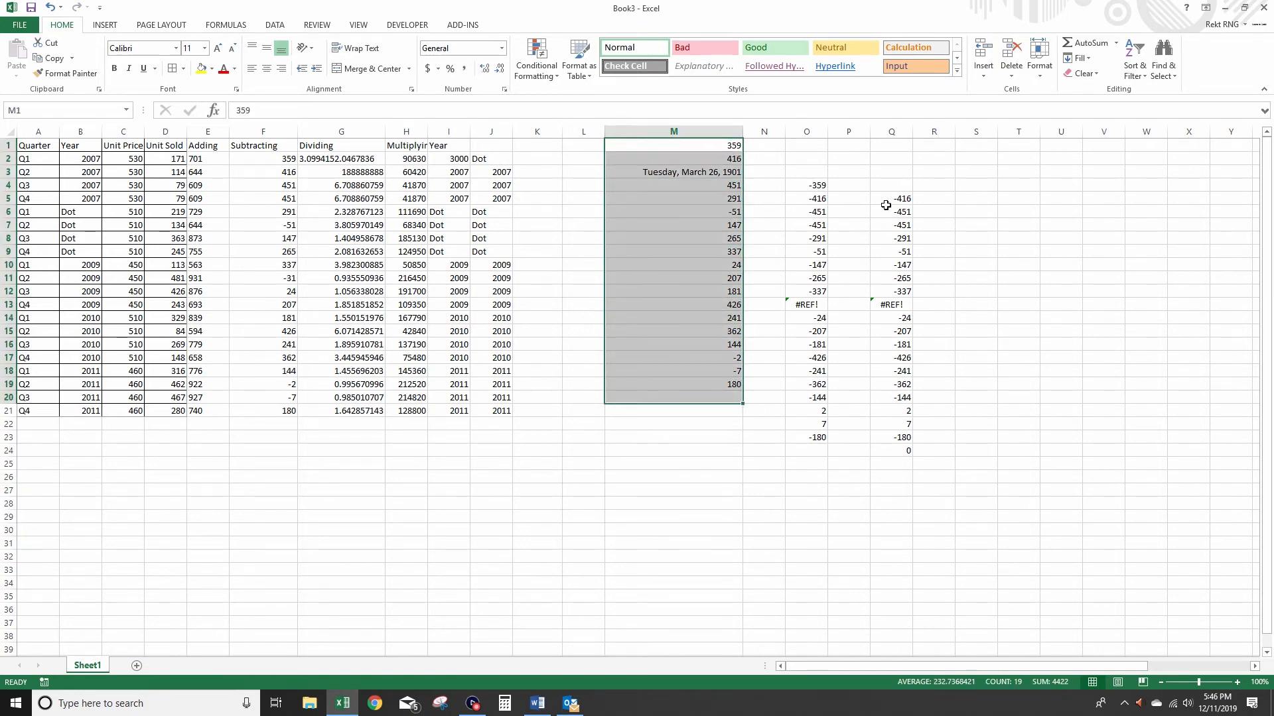
click(703, 132)
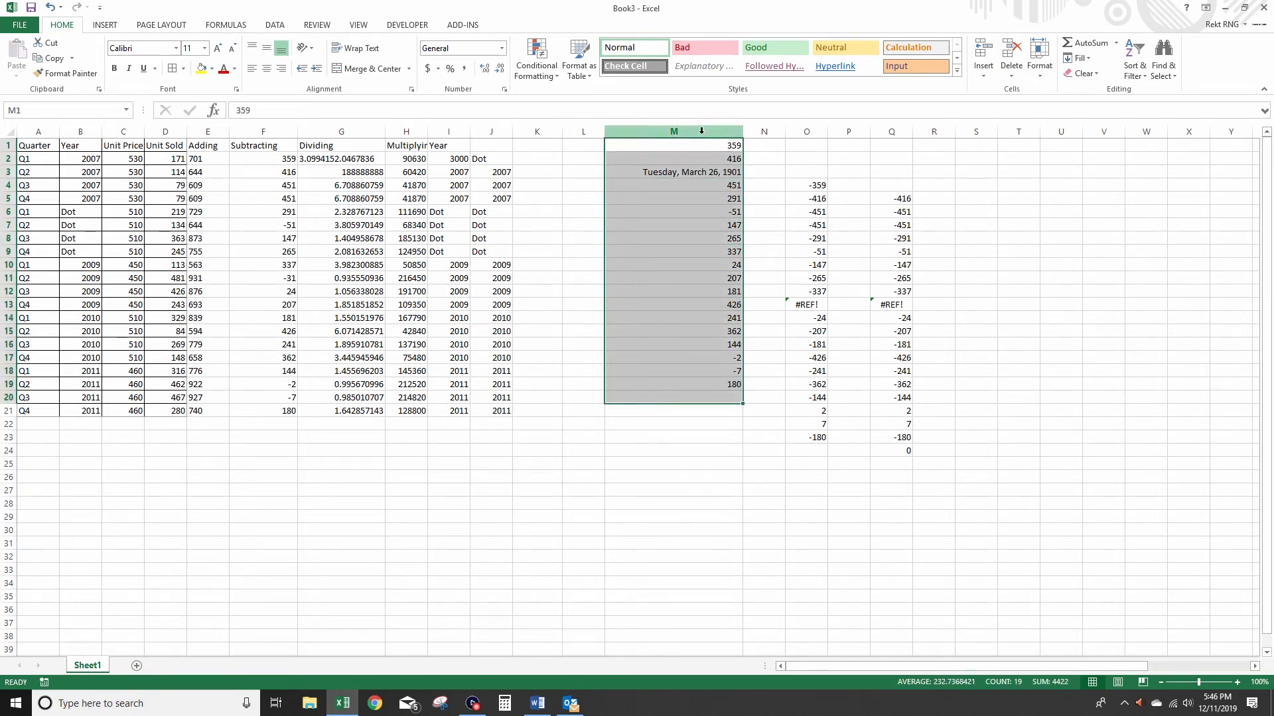
key(Delete)
Enter the sample values 1, 10, 2 and 5 in cells M1 to M4
click(697, 144)
text(1)
key(Return)
text(10)
key(Return)
text(2)
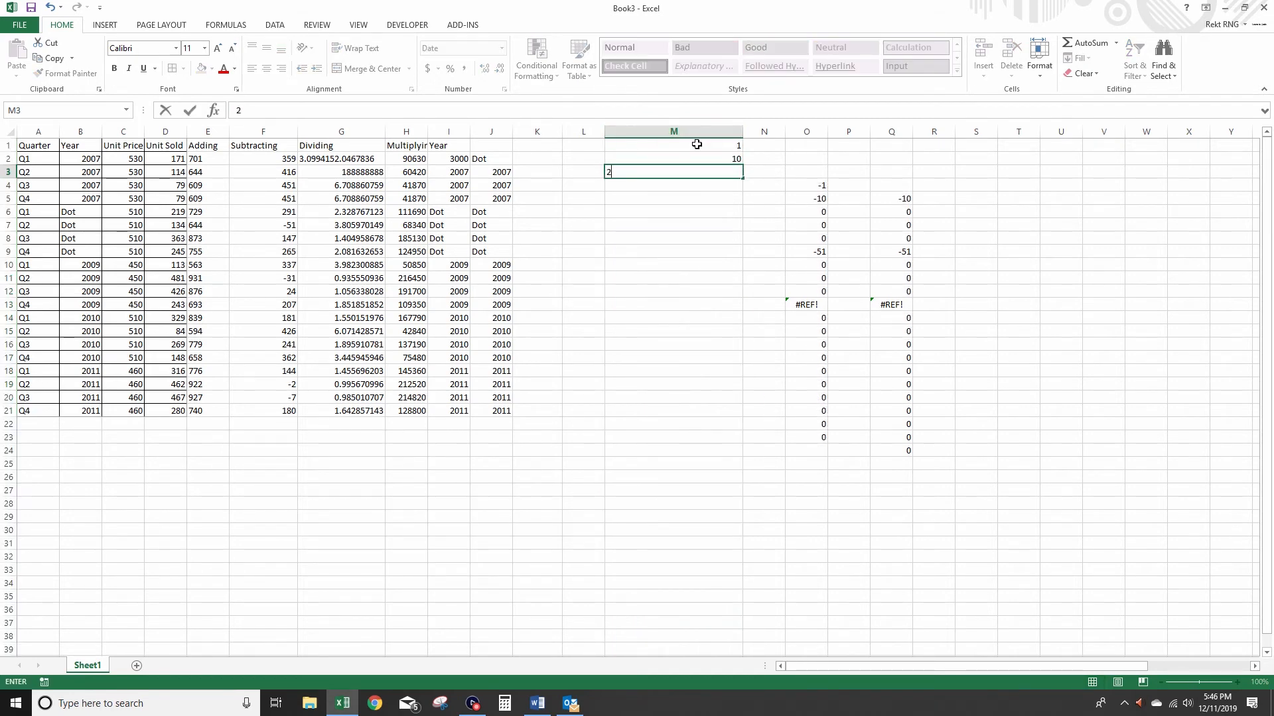
key(Return)
text(5)
key(Return)
Change the number format of cell M3 to General
click(706, 172)
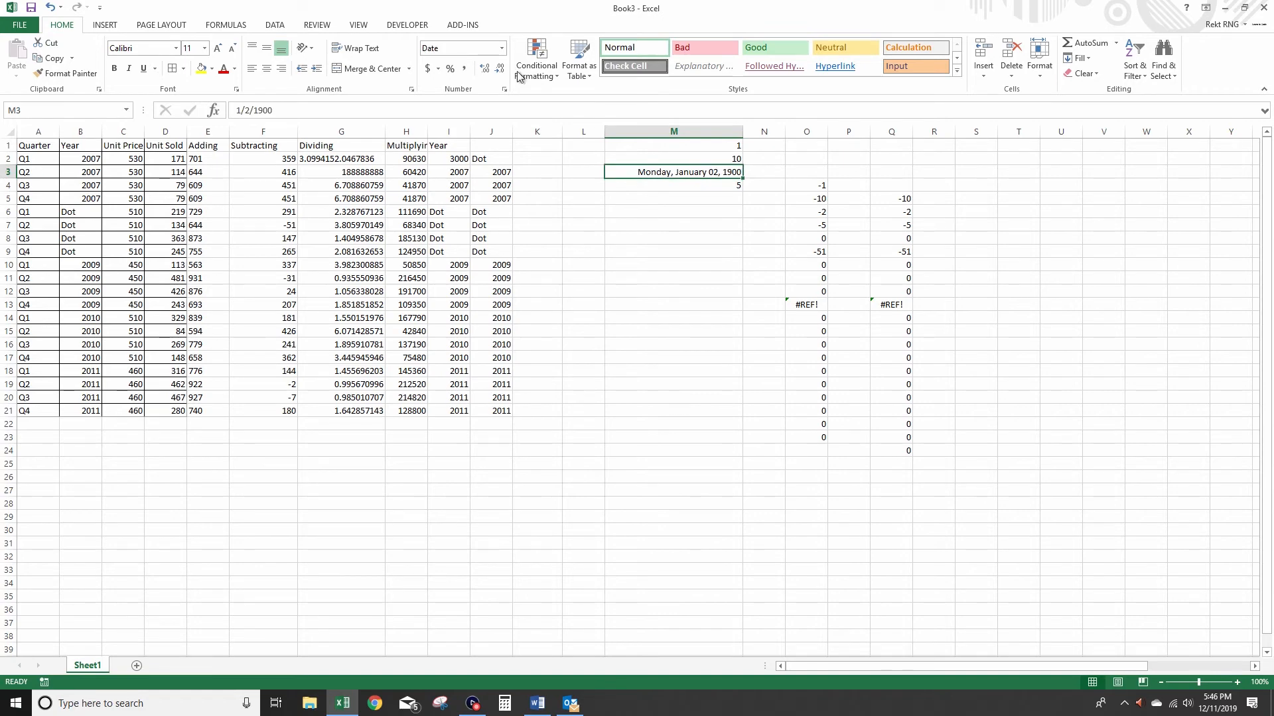
click(502, 48)
click(483, 73)
Add repeated values of 5 in cells M5 to M7
click(726, 199)
text(5)
key(Return)
text(5)
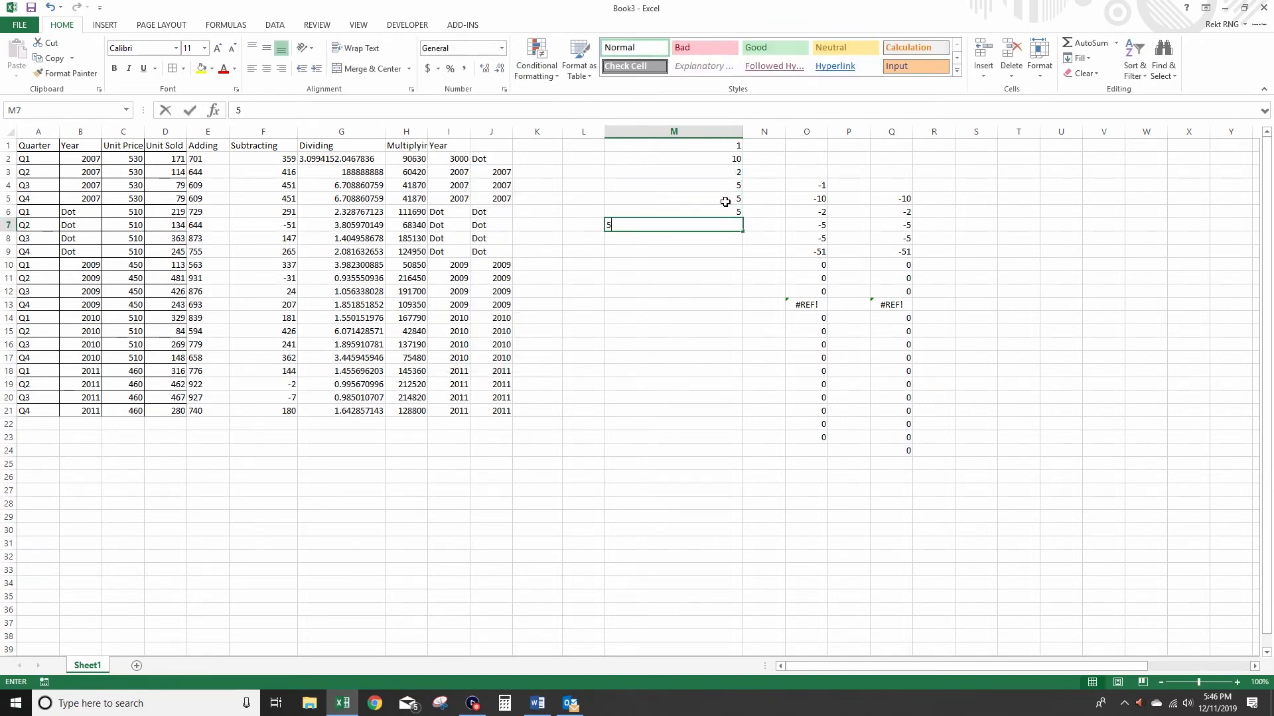
key(Return)
drag(727, 198, 736, 252)
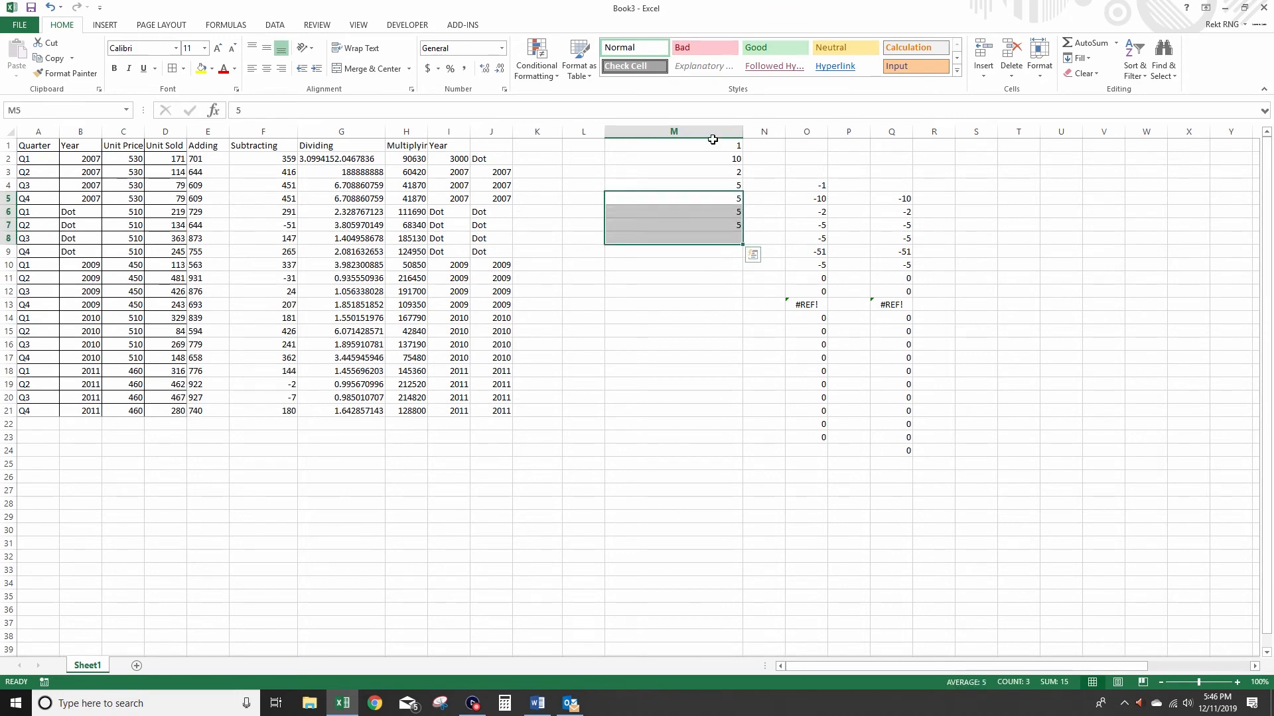
Remove the duplicate values from column M and select the 5 left in M4
click(710, 132)
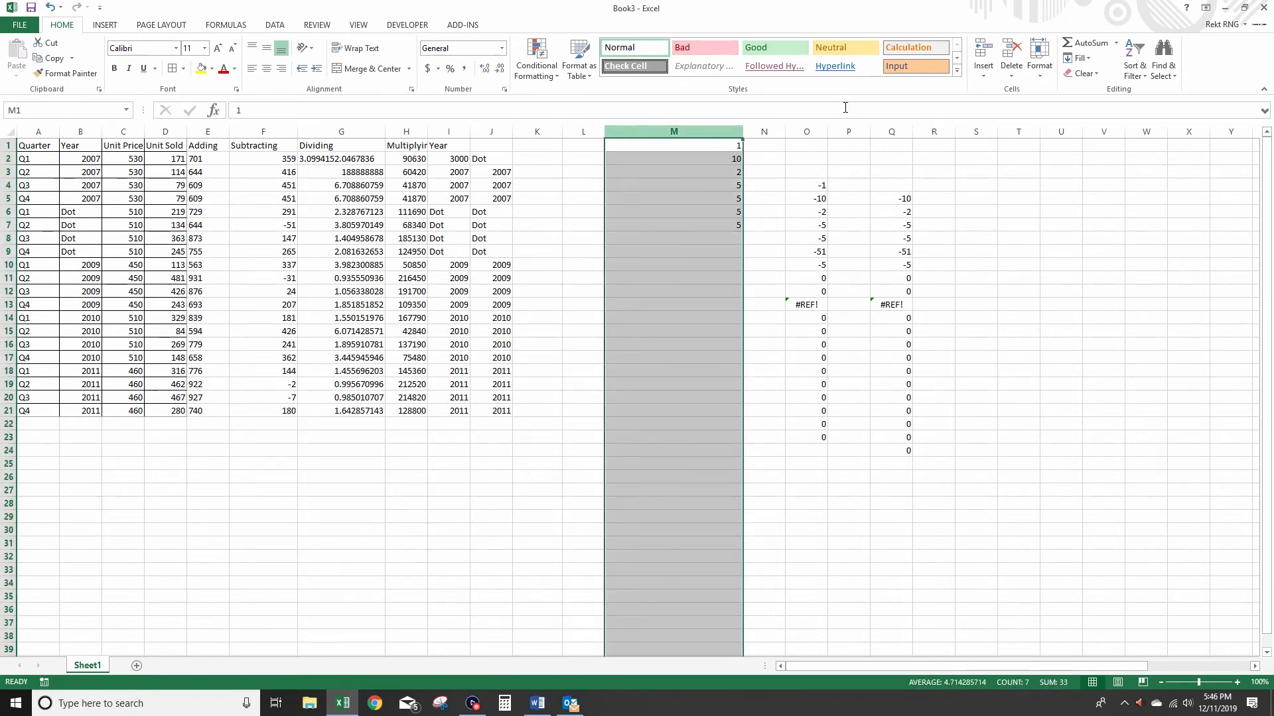
click(272, 26)
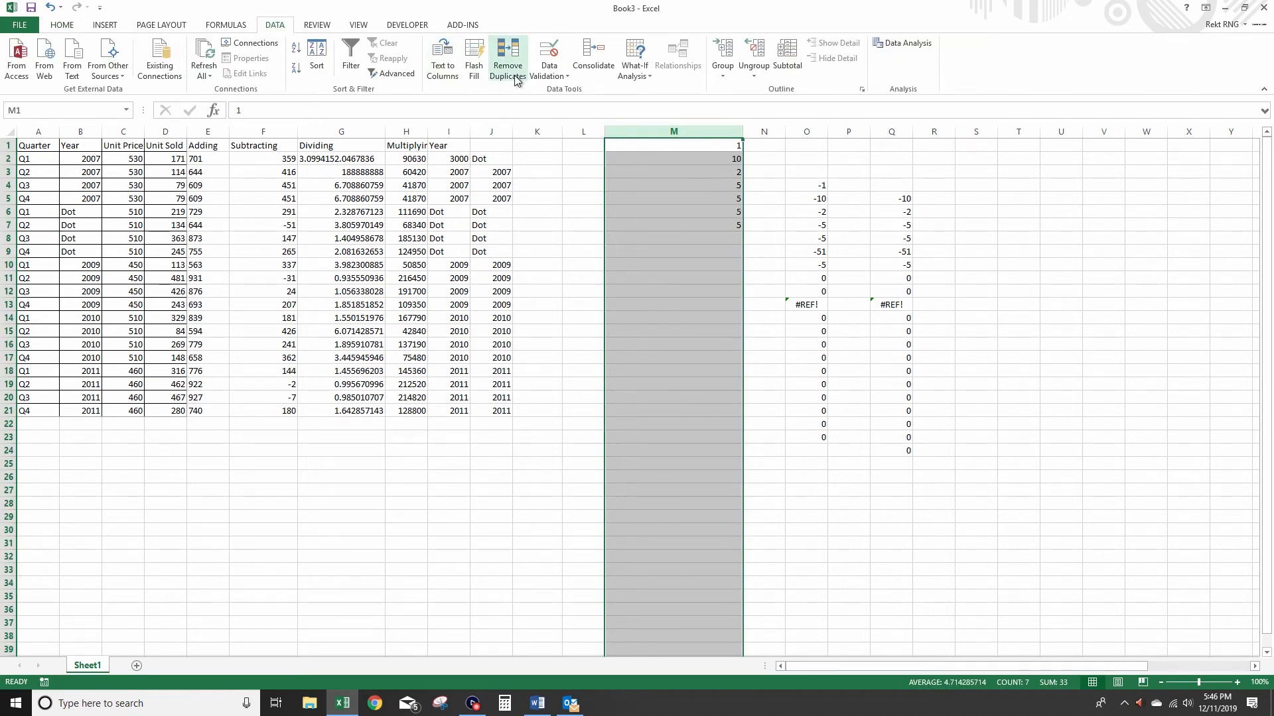
click(508, 56)
click(675, 394)
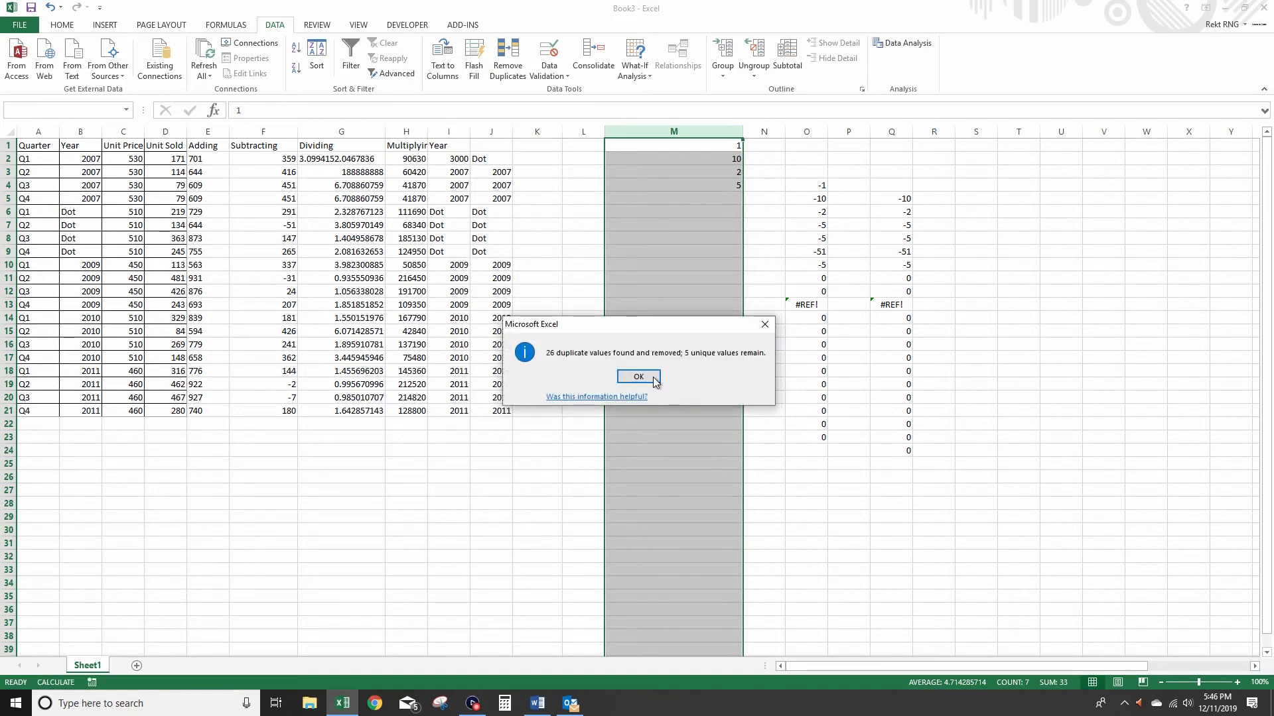
click(658, 377)
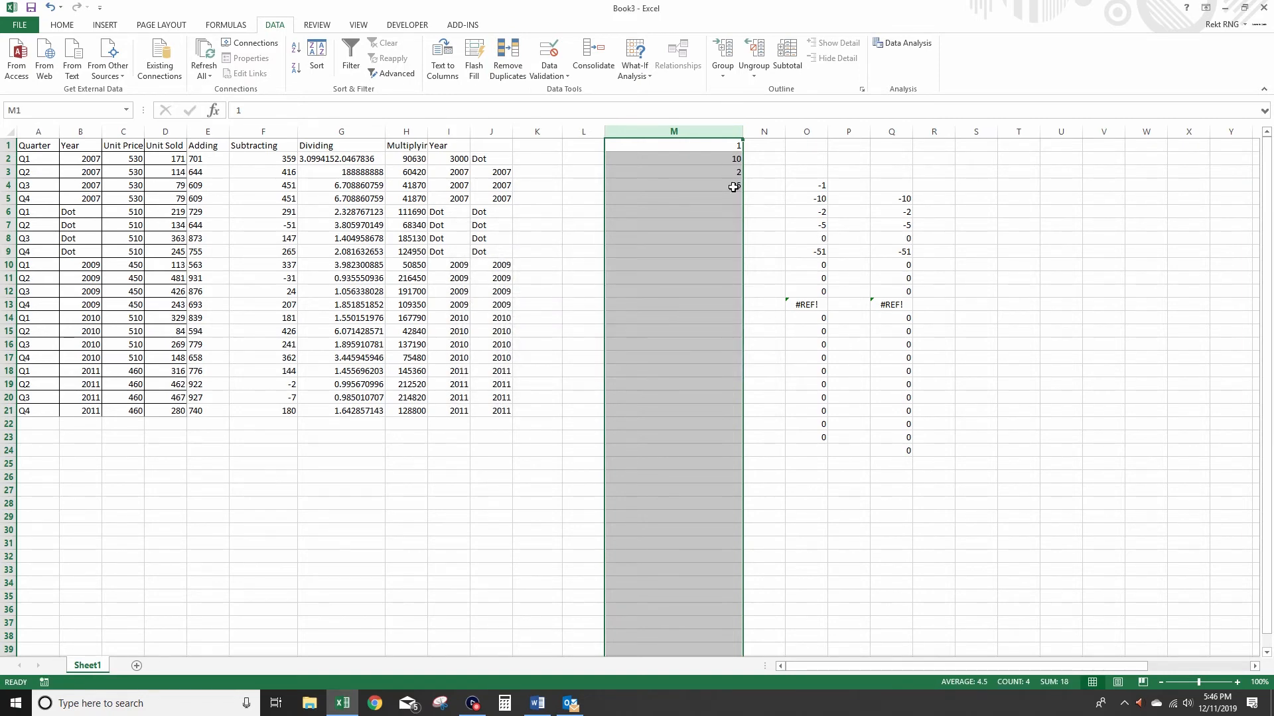
click(705, 184)
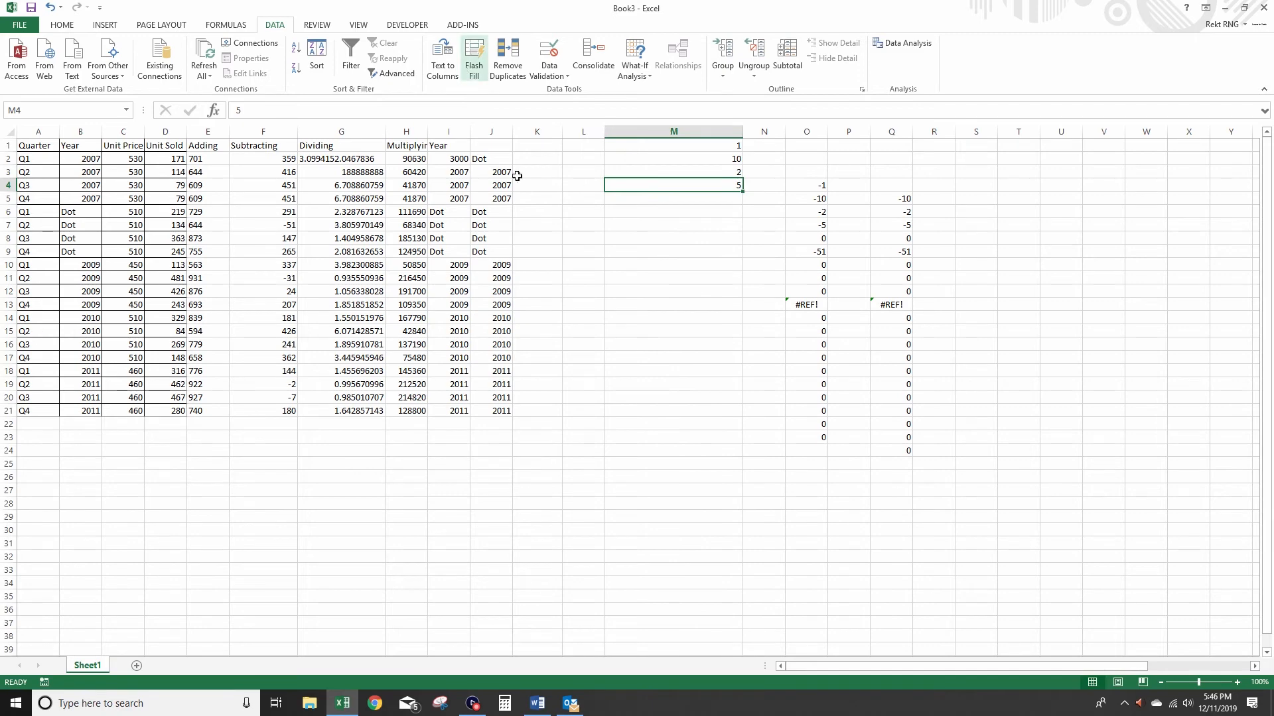
Switch to the Topics document in Word to check the topic list, and return to the Excel workbook
click(538, 704)
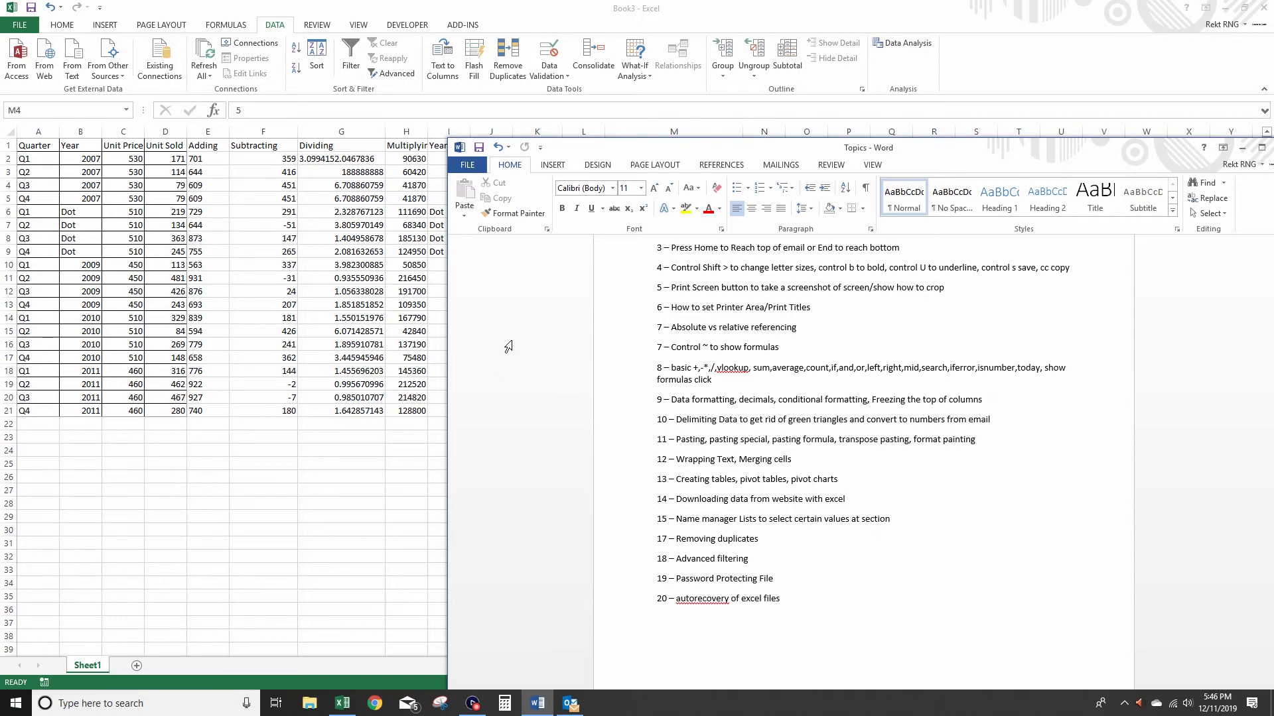
key(alt+Tab)
drag(87, 160, 104, 426)
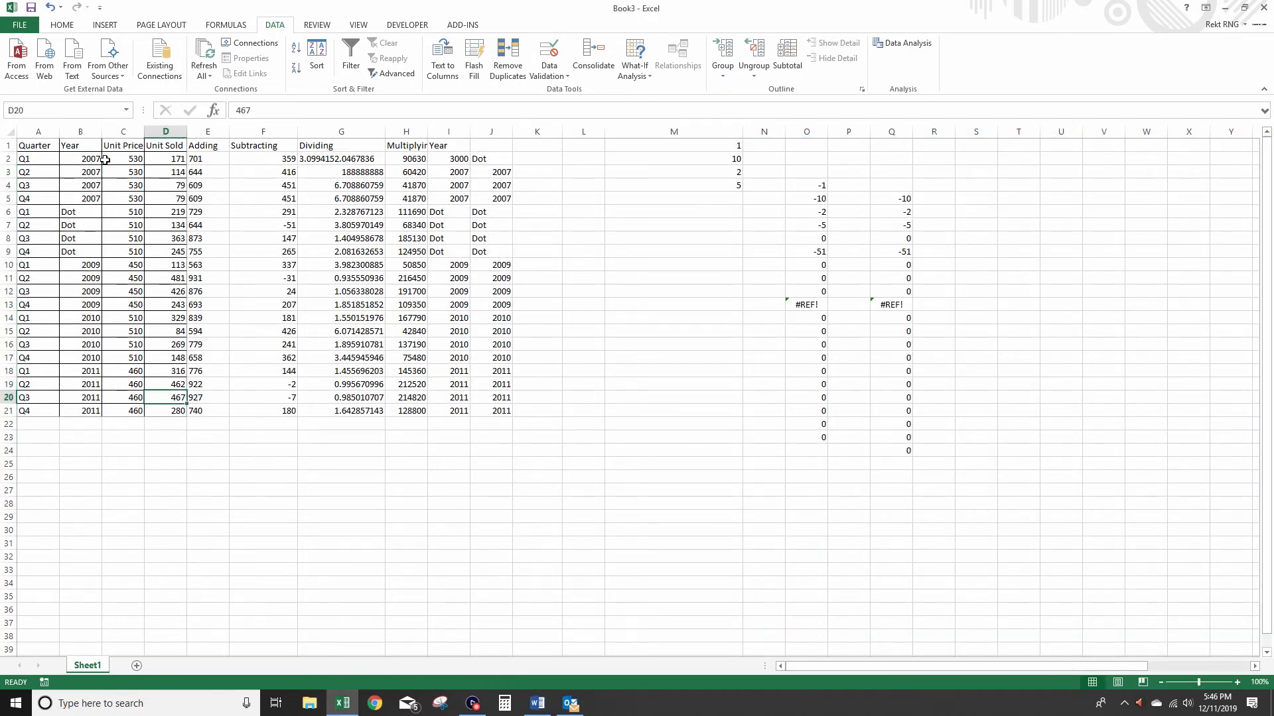
Copy the formatting of the Year column B onto the Dividing column G with Format Painter and autofit column G's width
click(80, 132)
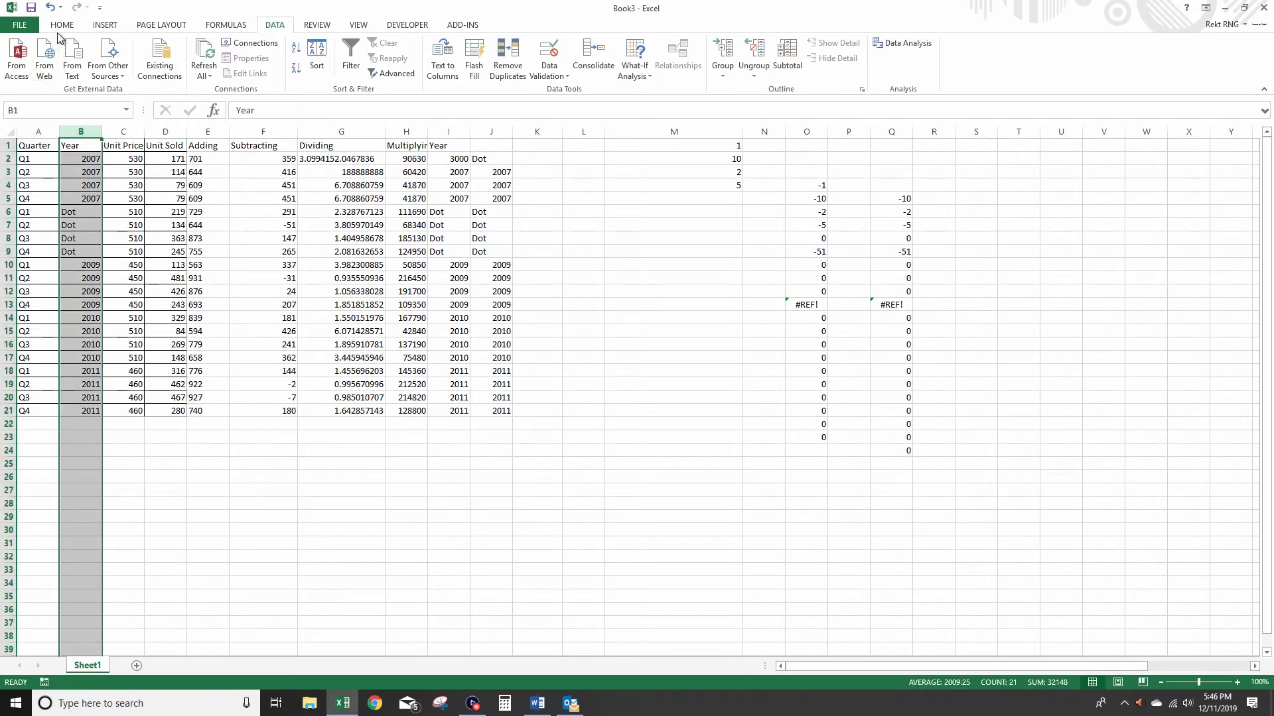
click(61, 26)
click(86, 74)
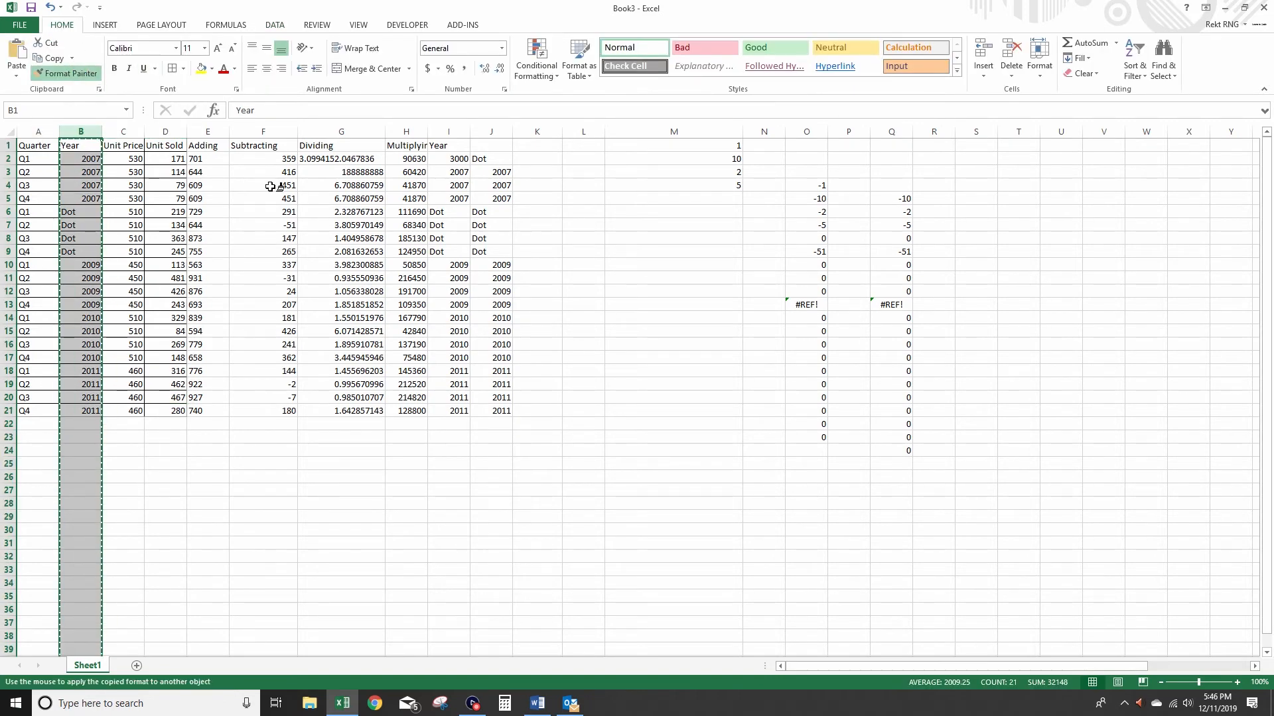
click(335, 133)
click(370, 240)
double_click(340, 130)
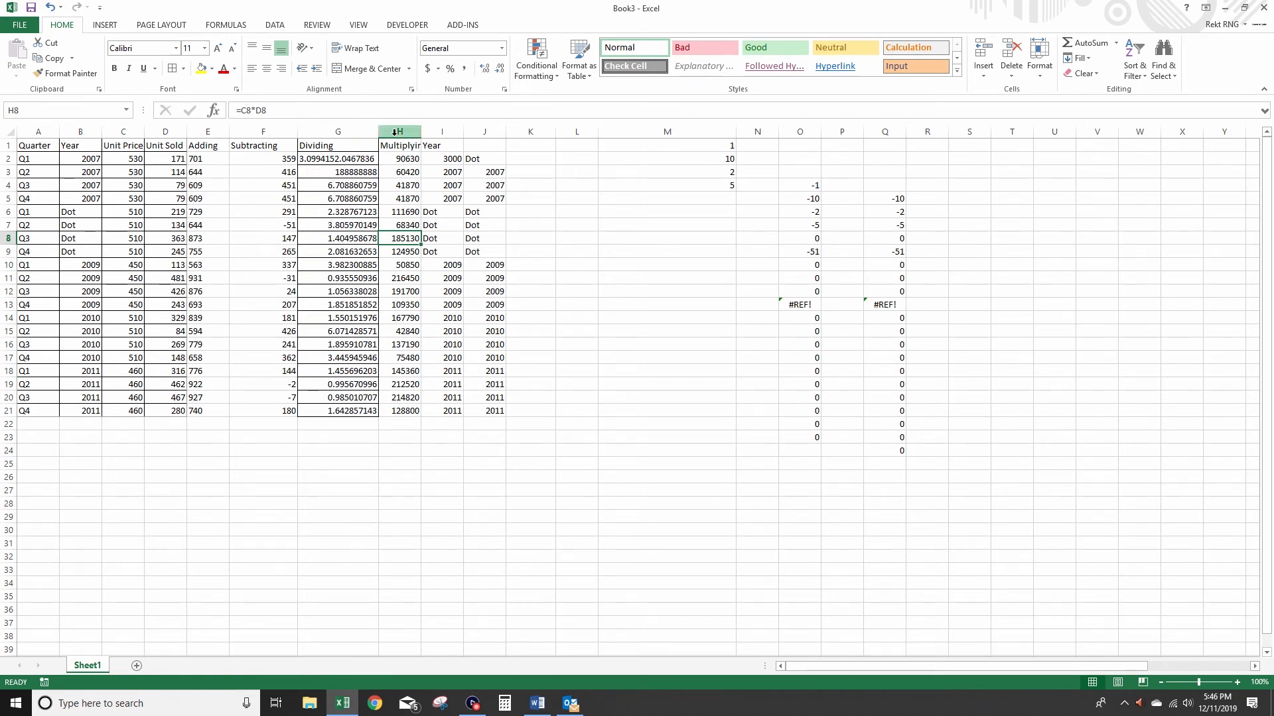
Apply all borders to the cell range I3 to J11
drag(327, 146, 339, 172)
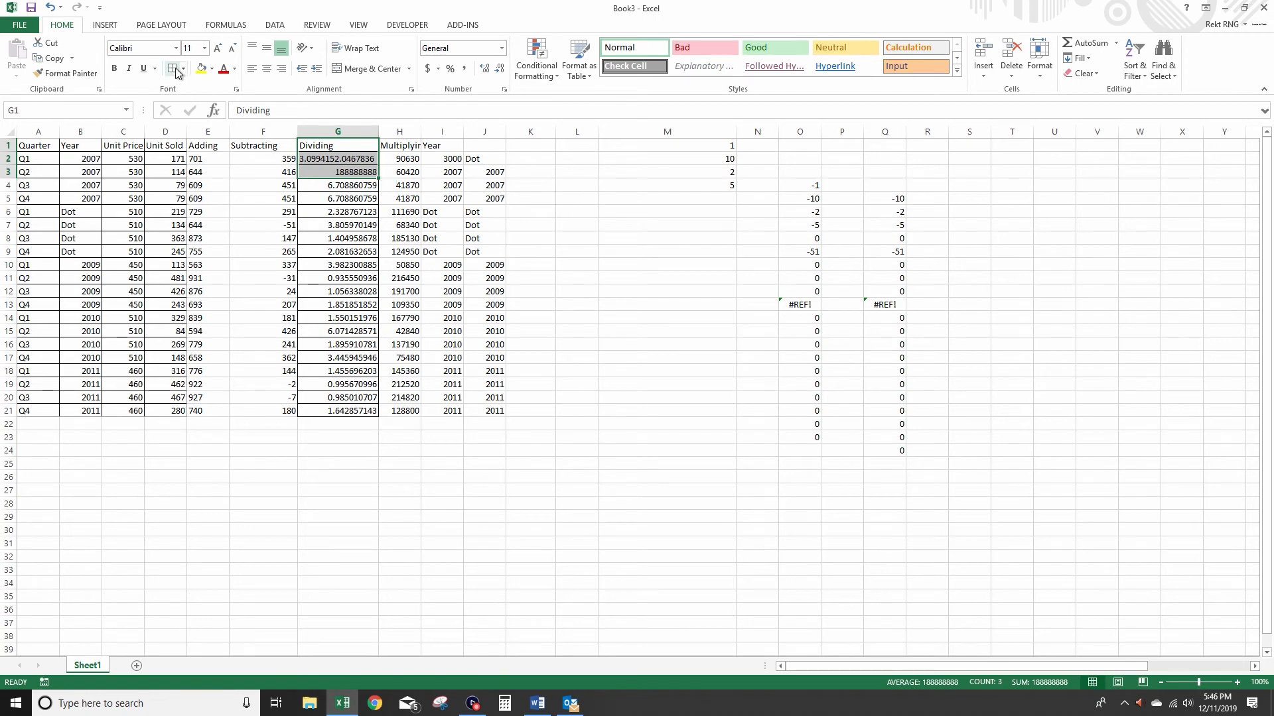
drag(491, 173, 441, 278)
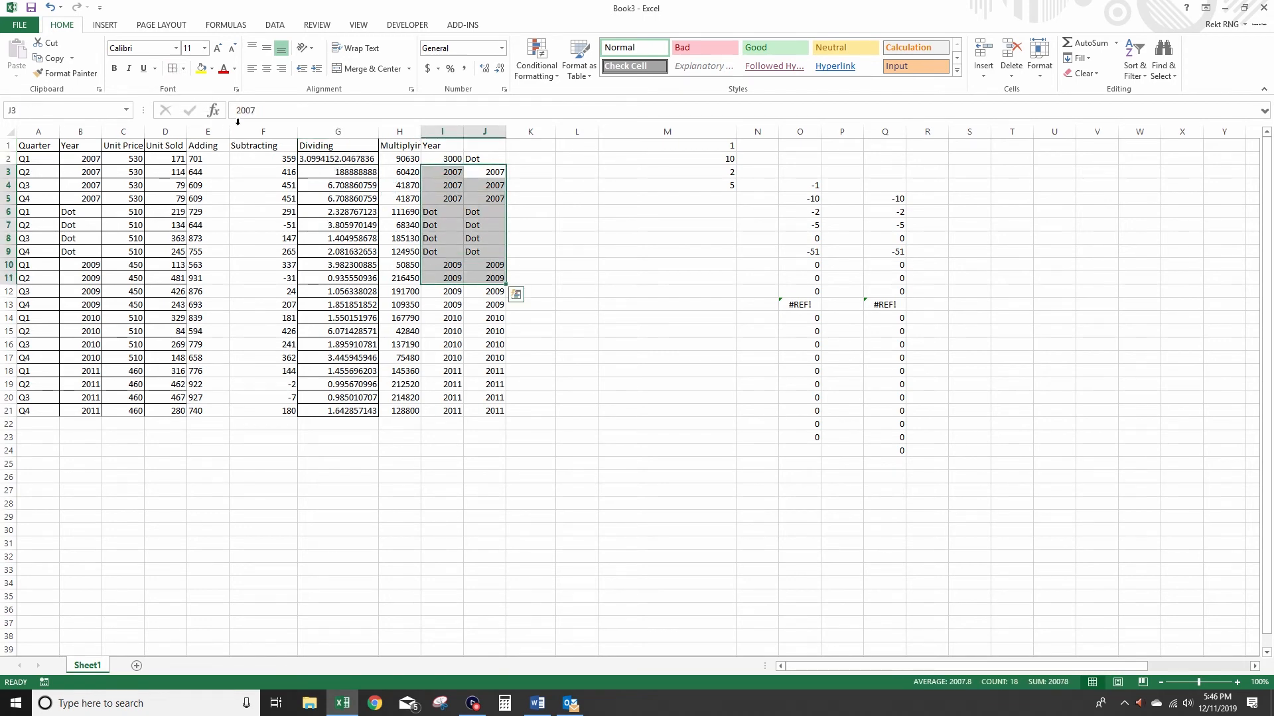
click(183, 69)
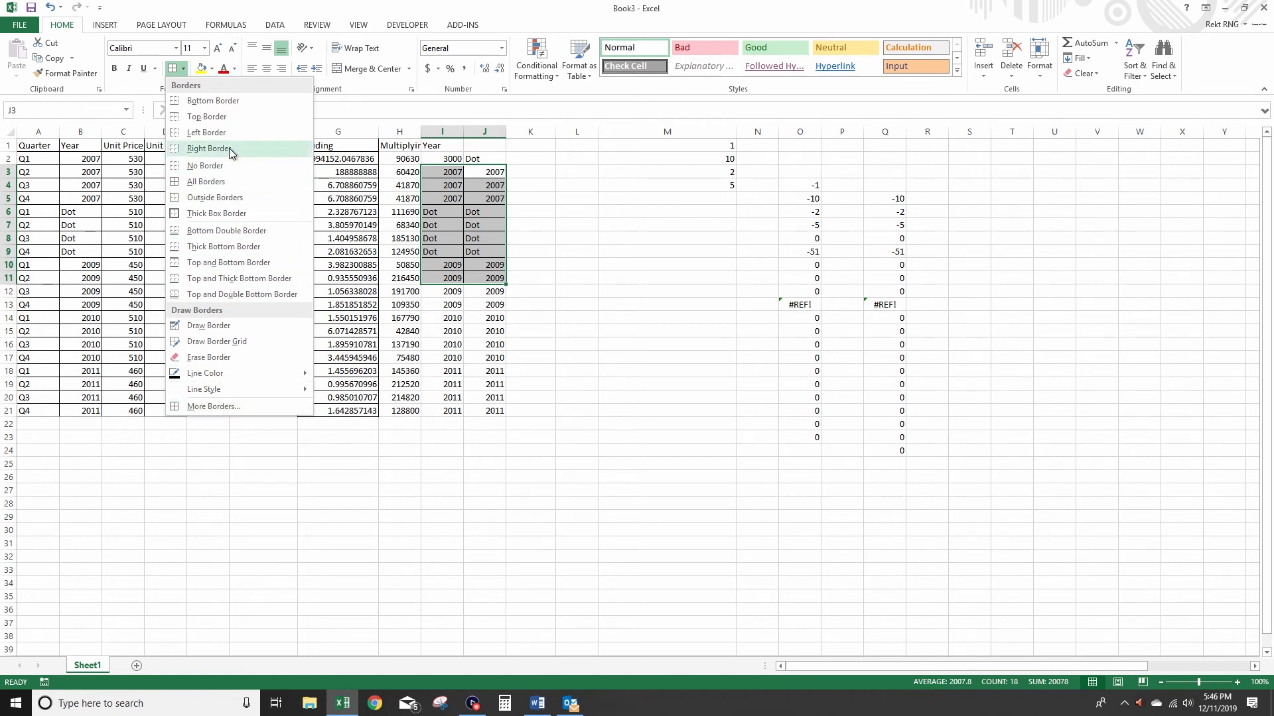
click(399, 272)
Add a right border to cells J17 to J21 and a bottom border to cells H21 to J21
drag(494, 410, 494, 357)
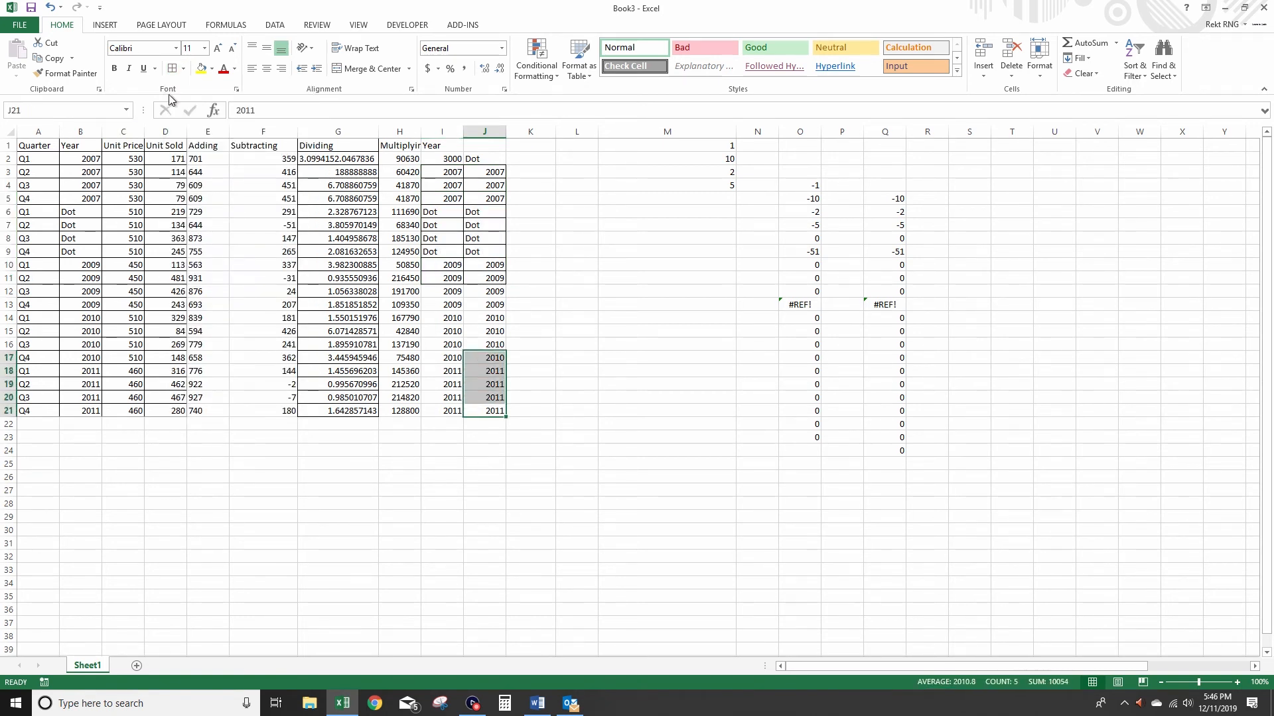
click(187, 72)
click(195, 149)
drag(476, 410, 401, 415)
click(184, 70)
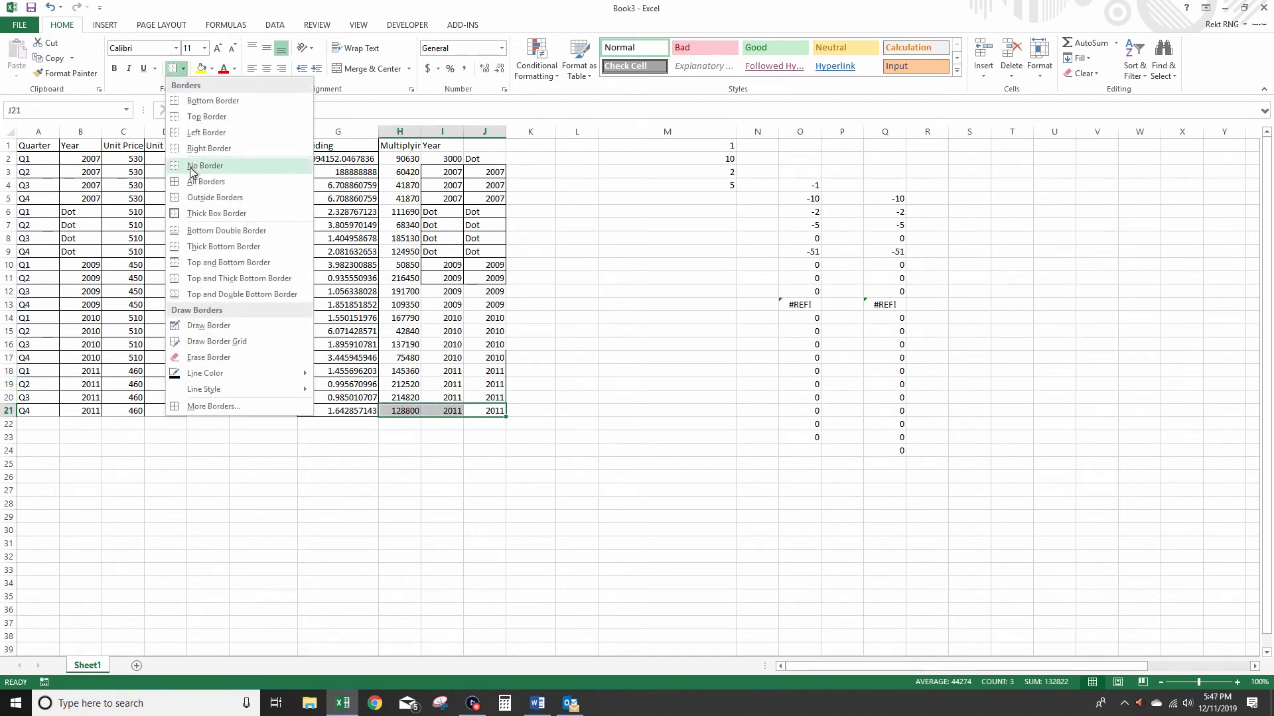
click(213, 100)
click(485, 264)
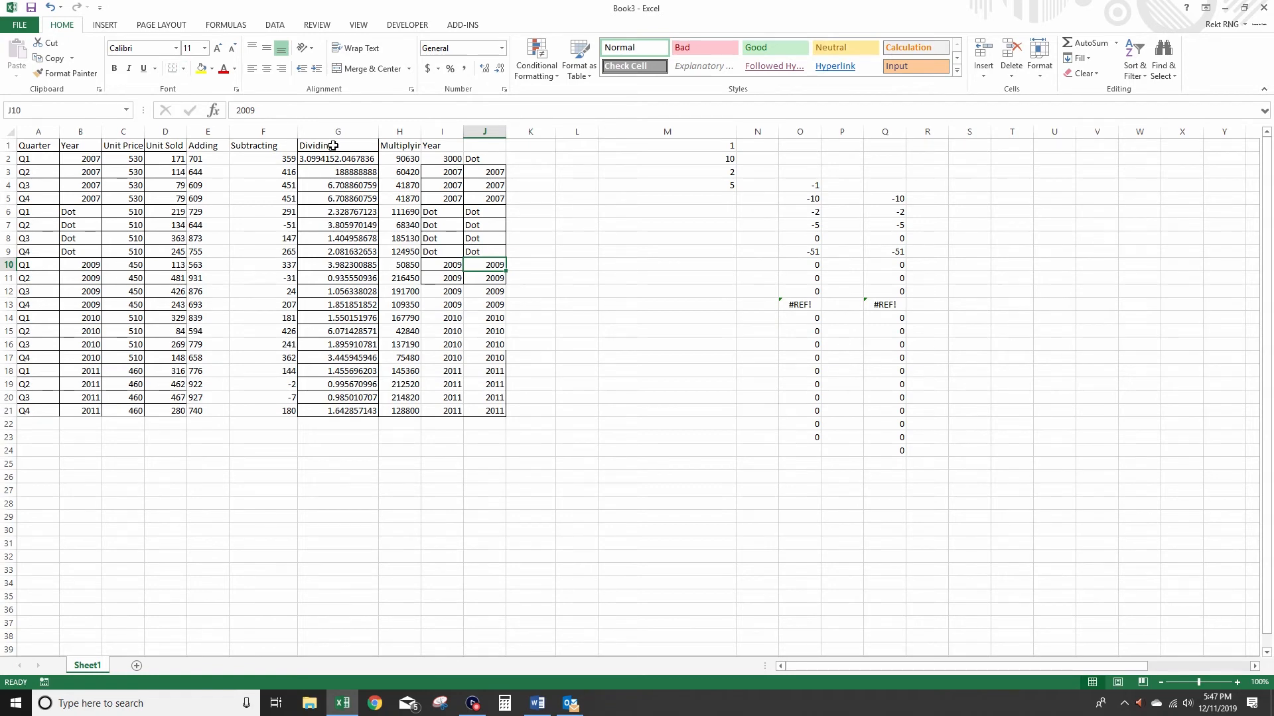
Merge cells I14 and J14 through the Format Cells alignment settings, keeping only the upper-left value
drag(469, 318, 446, 319)
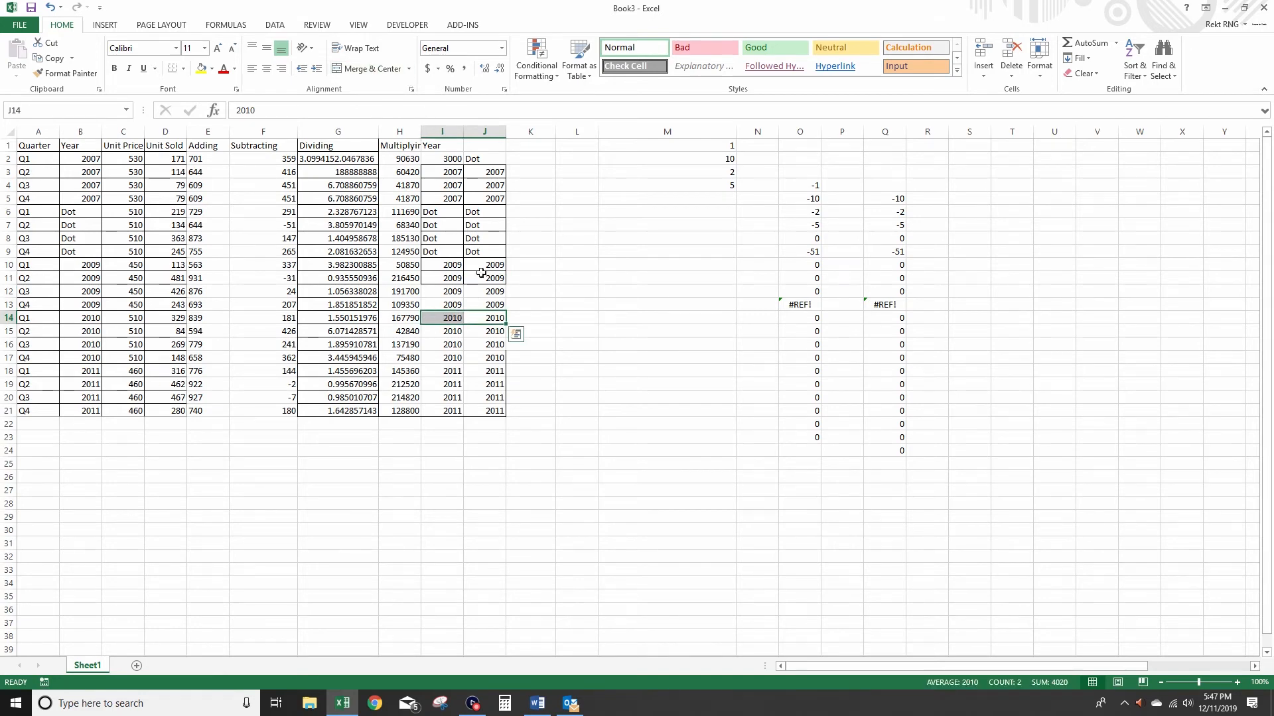
right_click(481, 318)
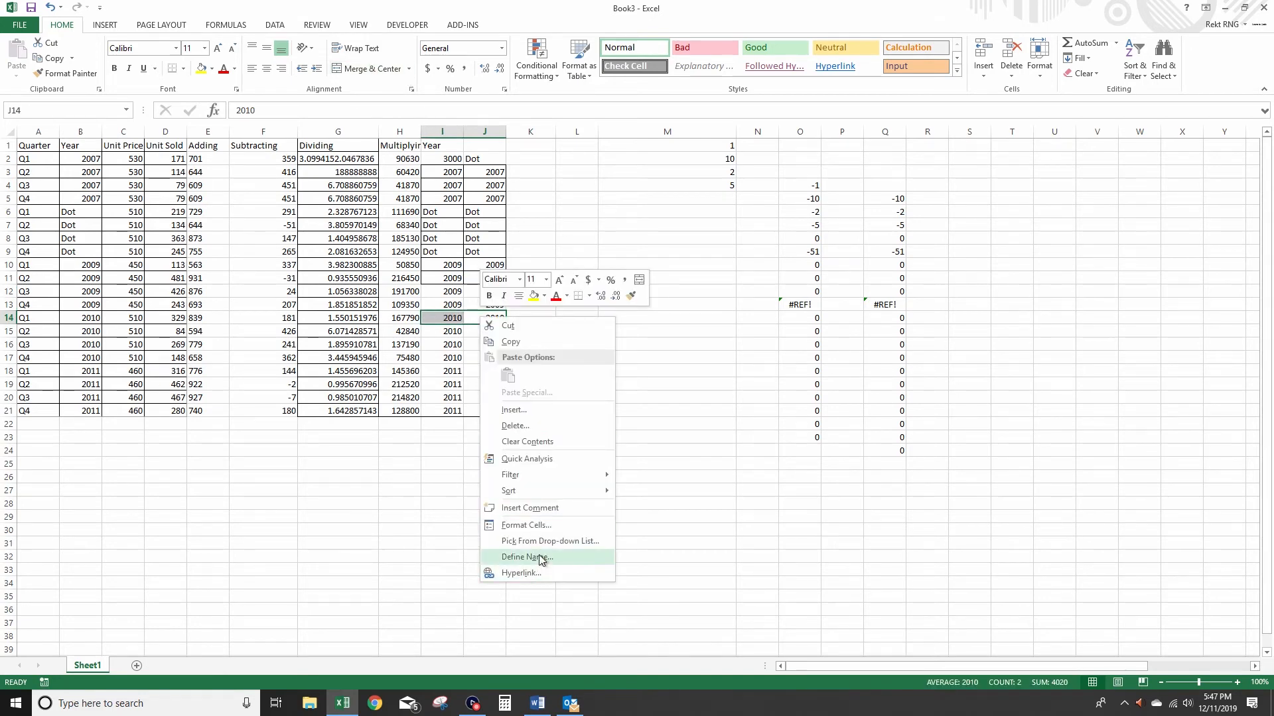
click(539, 524)
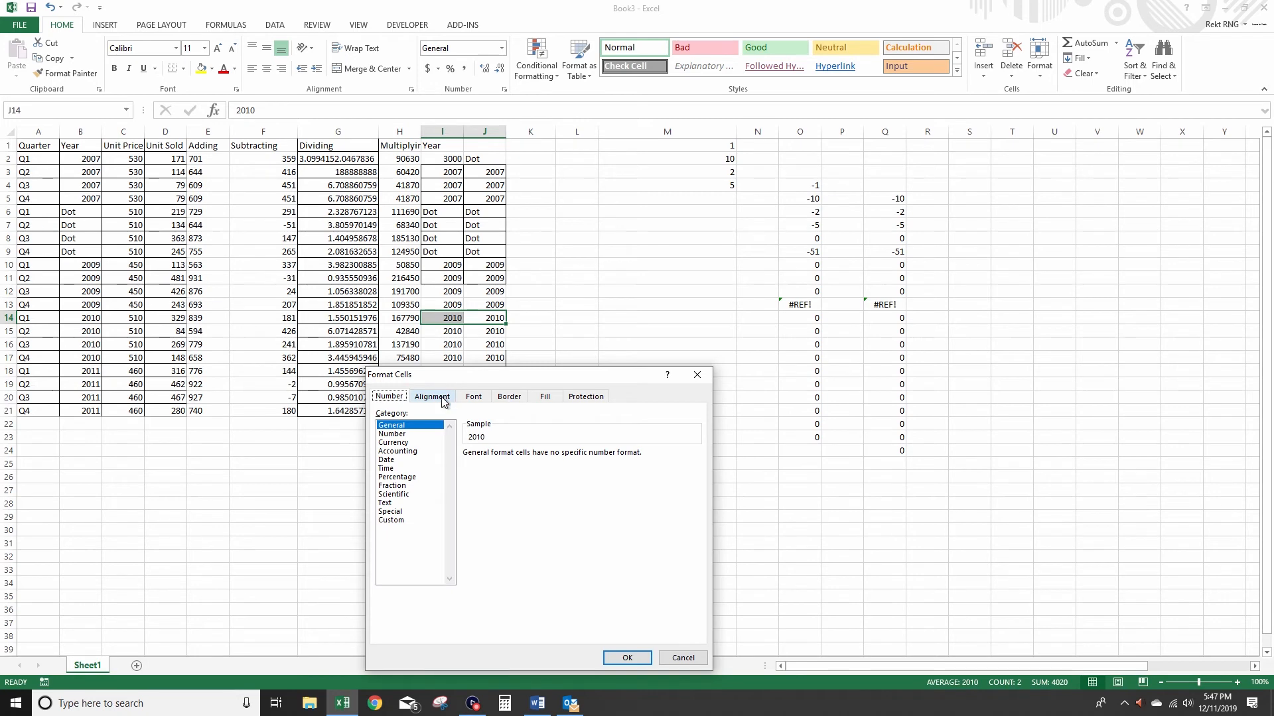
click(444, 398)
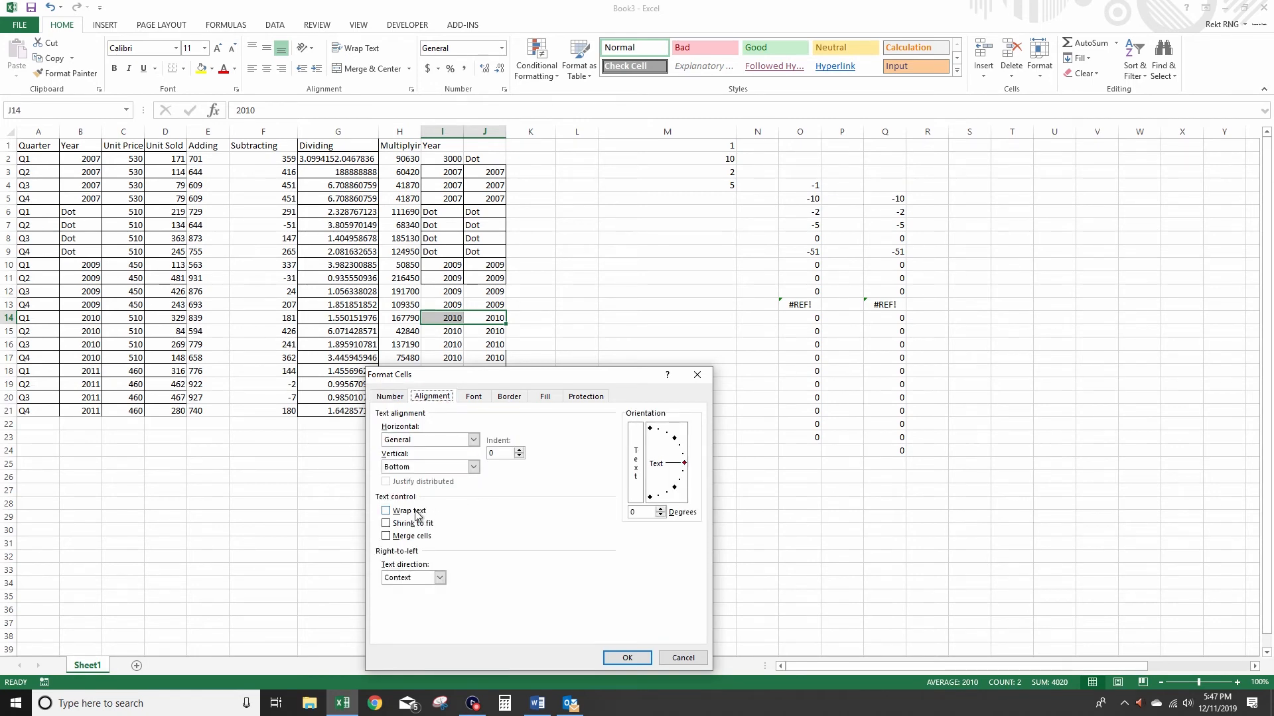
click(416, 536)
click(627, 657)
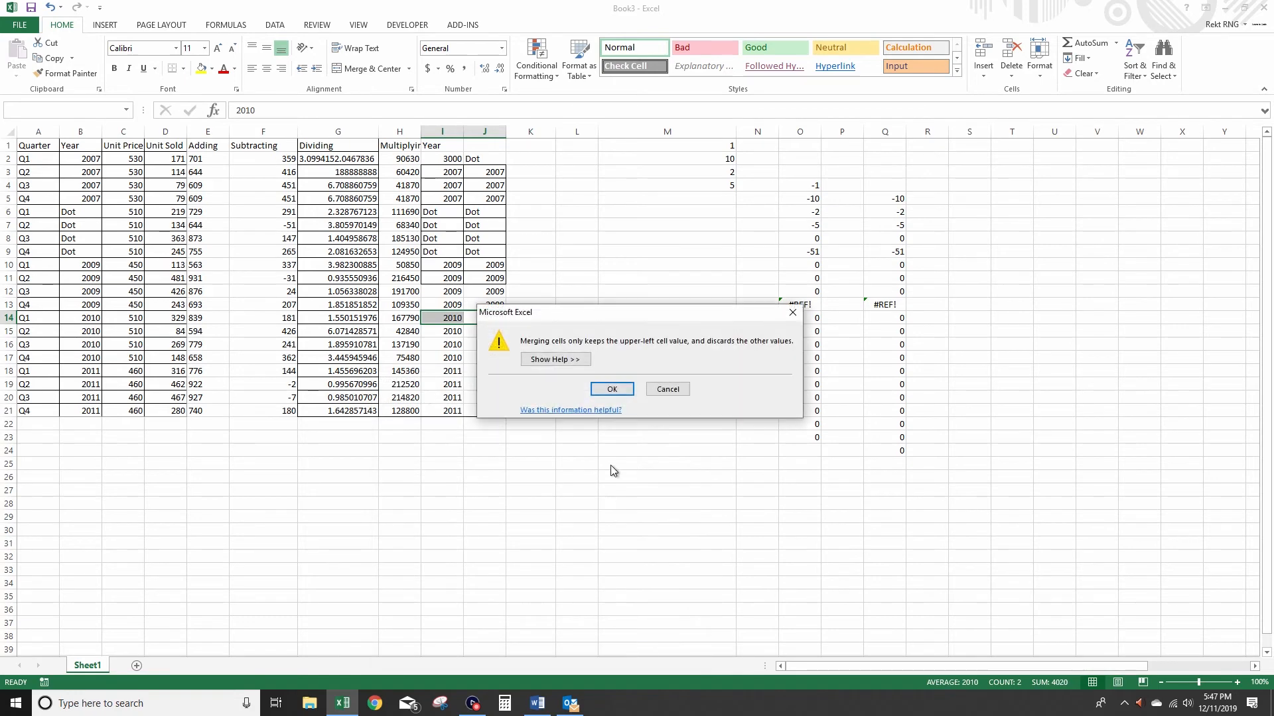
click(610, 388)
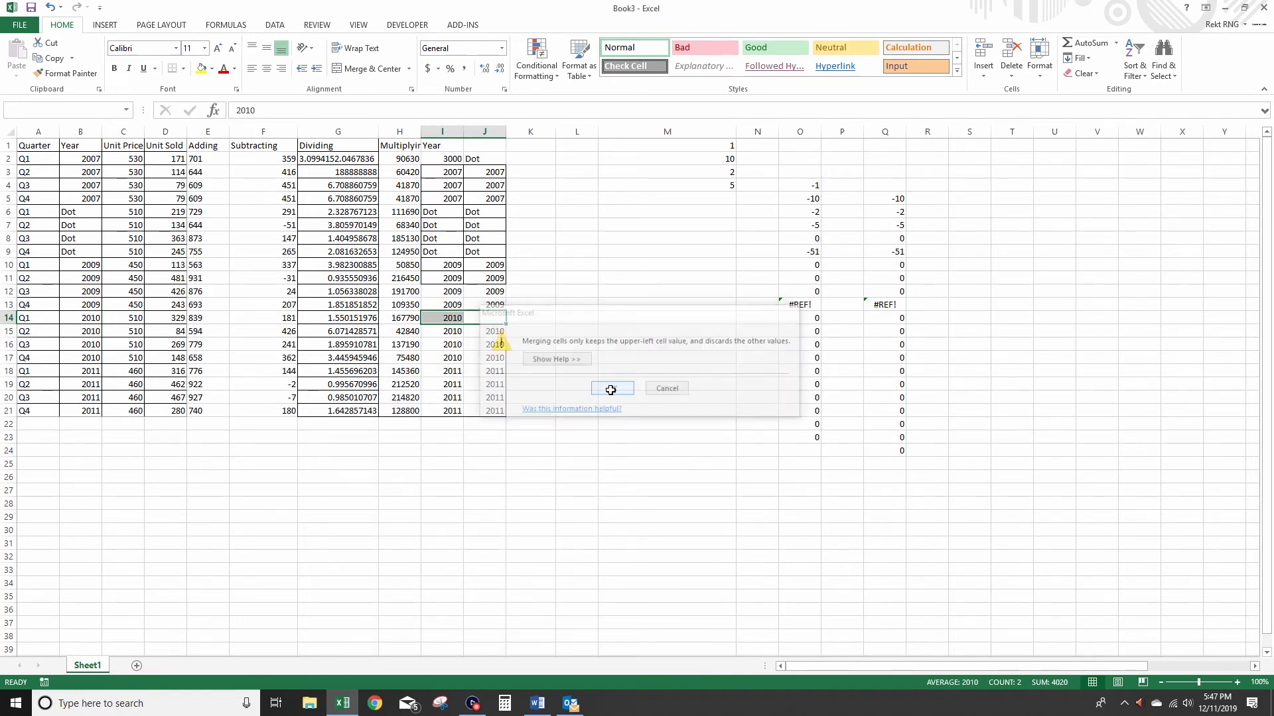
double_click(456, 318)
key(Escape)
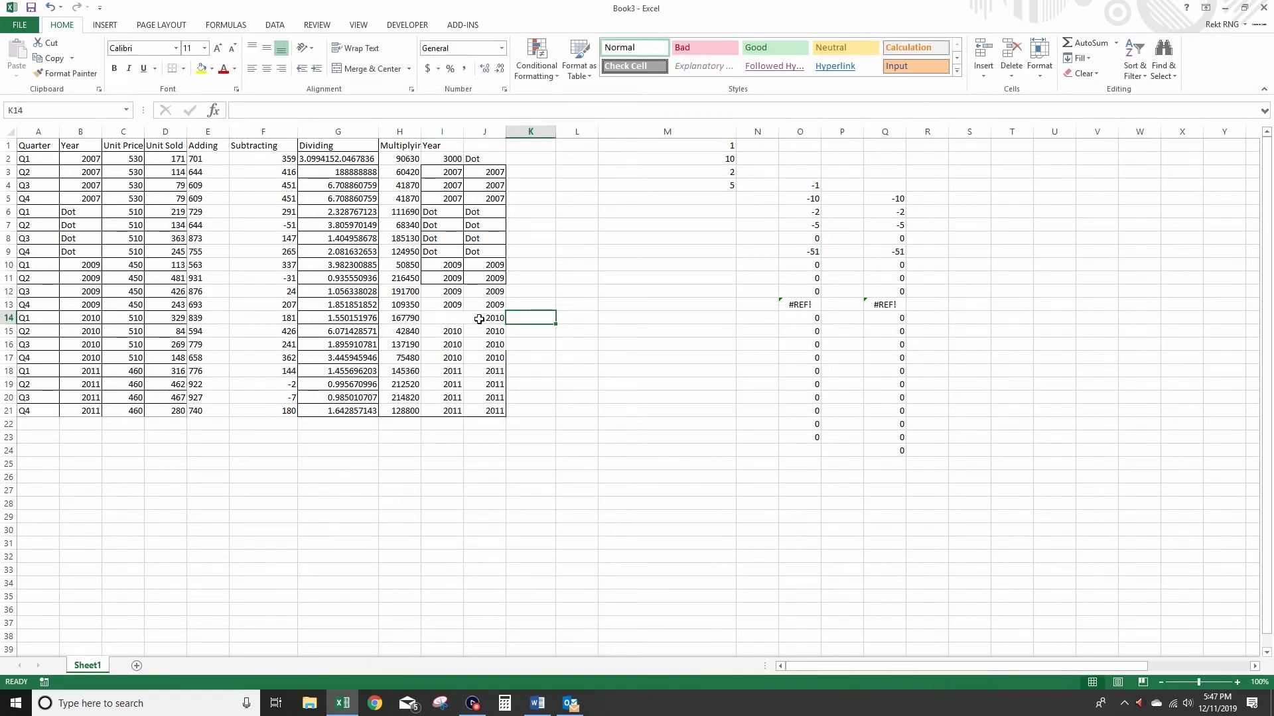
Apply a thick box border around the merged cell I14:J14
click(184, 68)
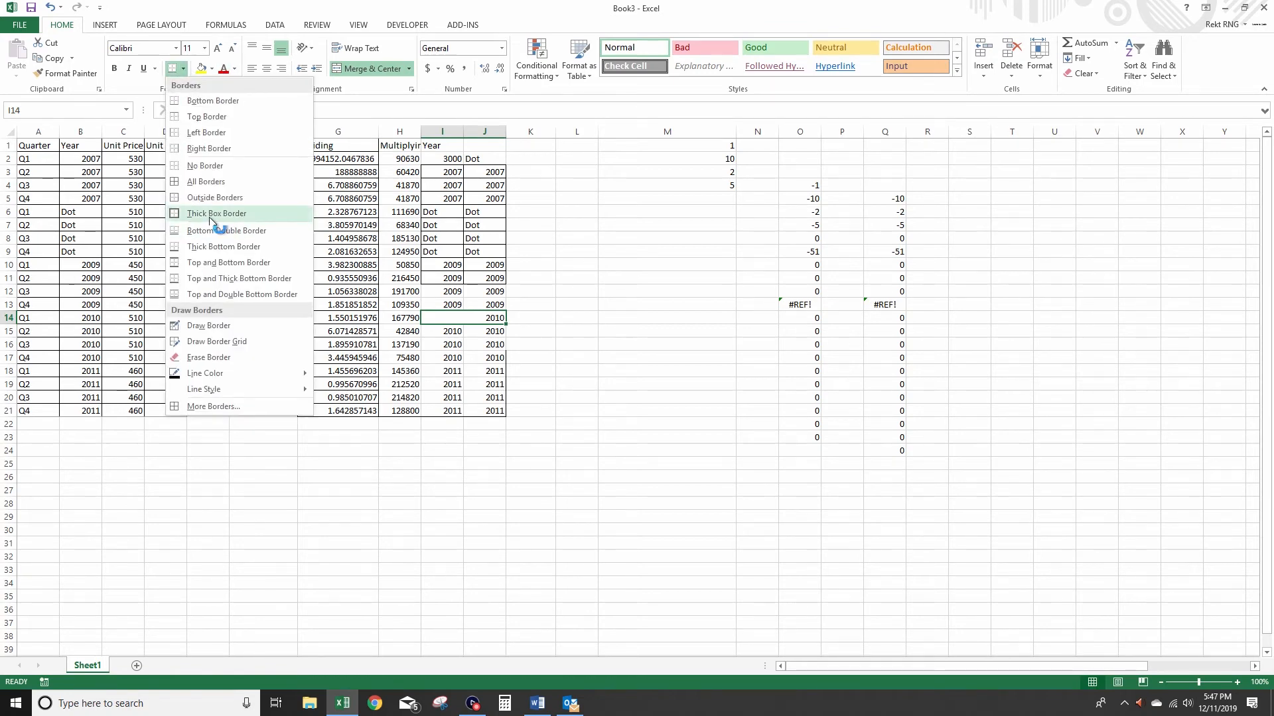
click(209, 232)
click(534, 306)
click(481, 317)
click(525, 341)
click(496, 320)
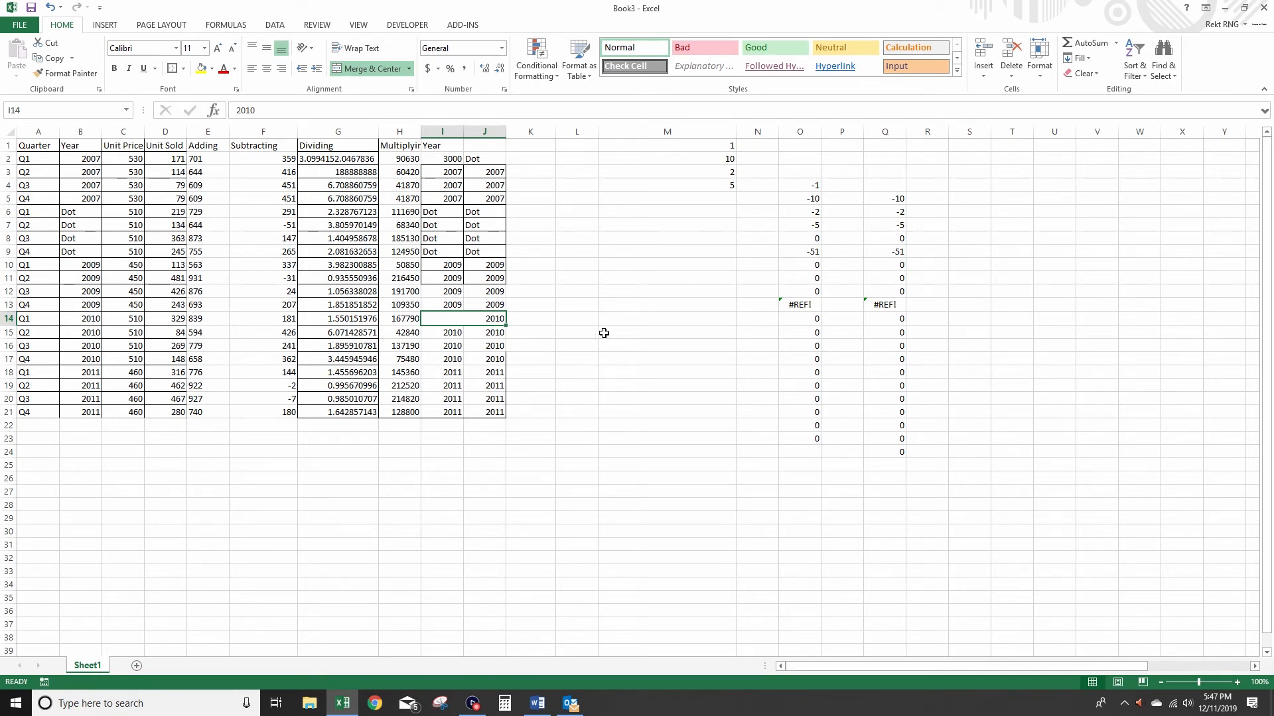
Replace the header in I1 with "year and year year yeary yearyryayer" and autofit column I's width
key(ctrl+Up)
text(year)
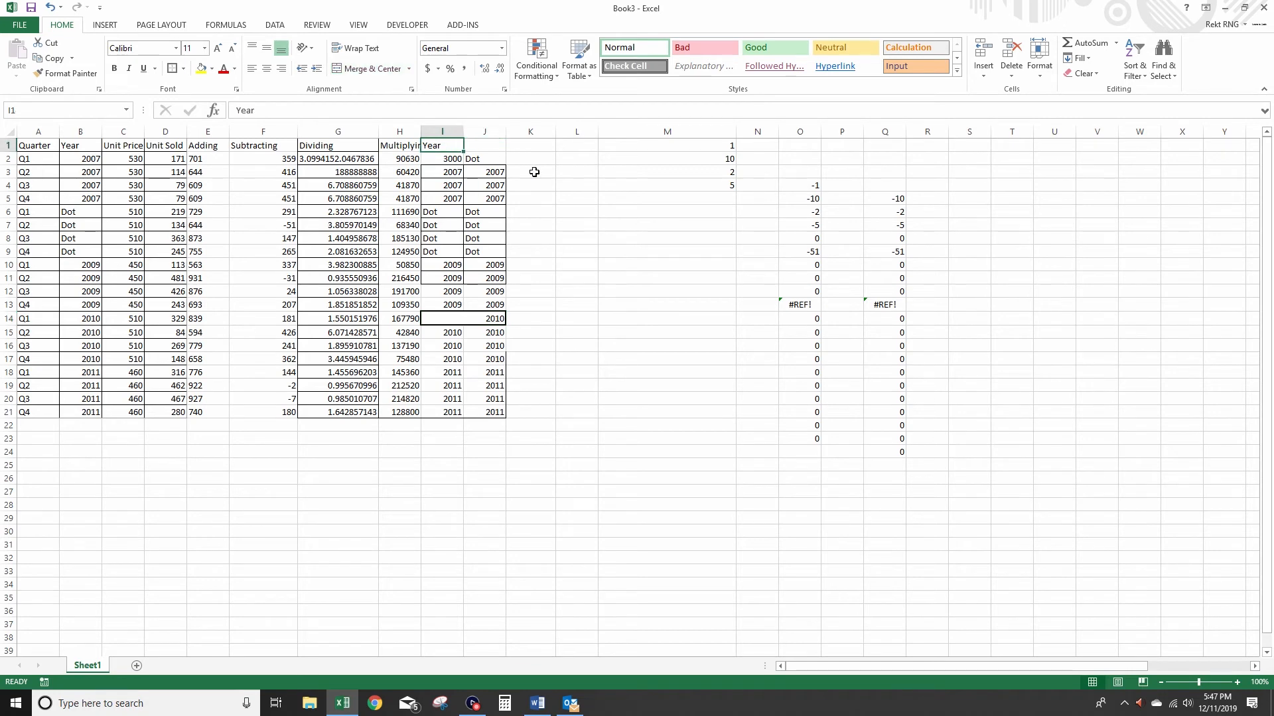
text( and year year yeary yearyryayer)
key(Return)
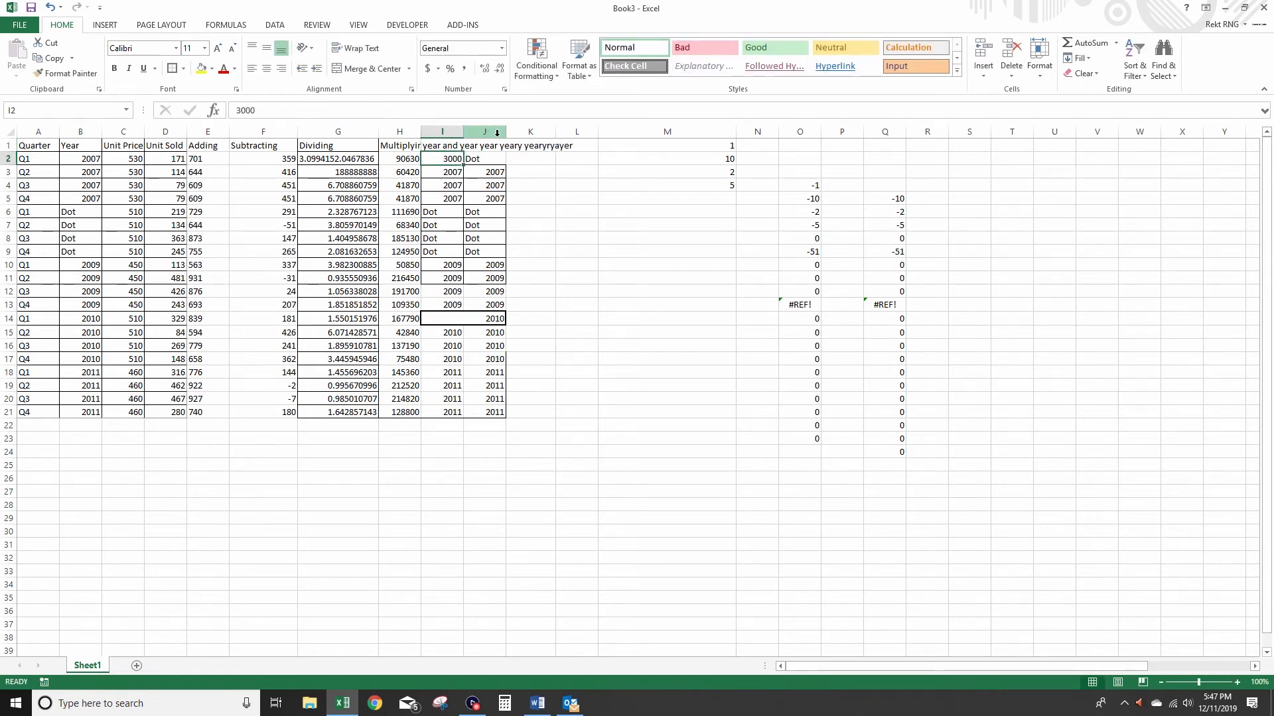
double_click(464, 132)
double_click(475, 145)
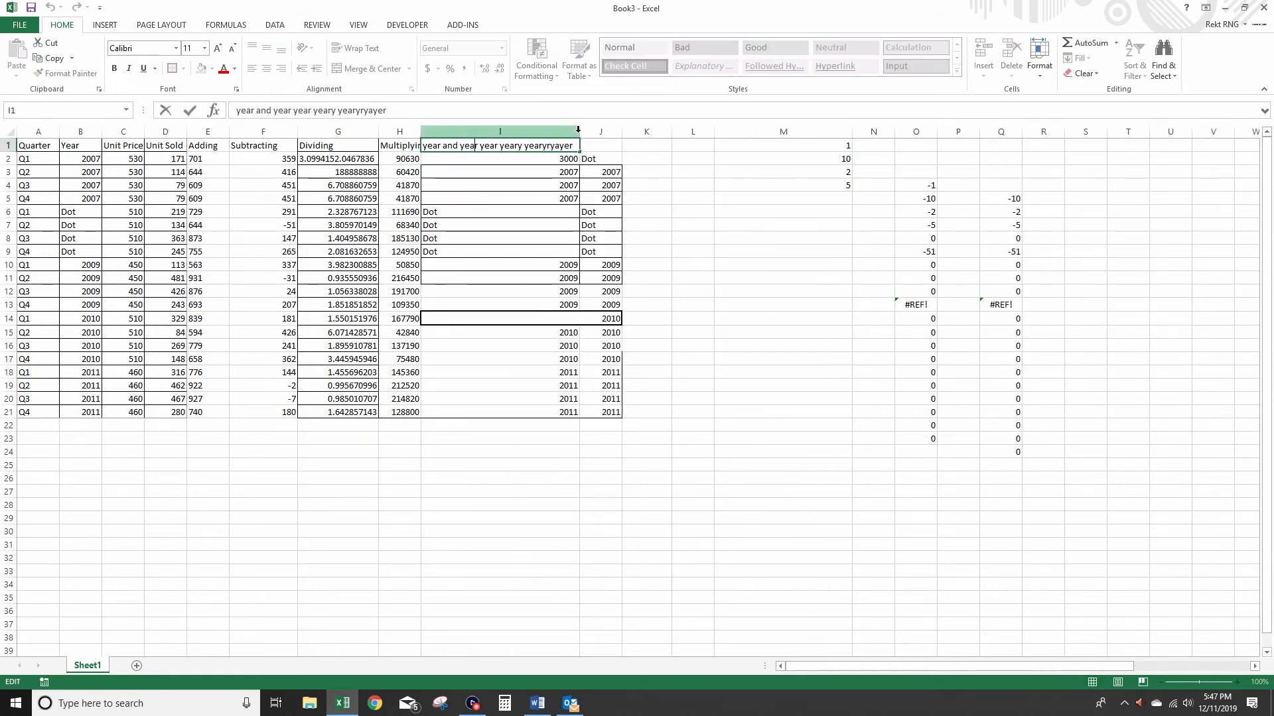
click(561, 172)
Turn on text wrapping for header cell I1 in the Format Cells alignment settings
right_click(545, 148)
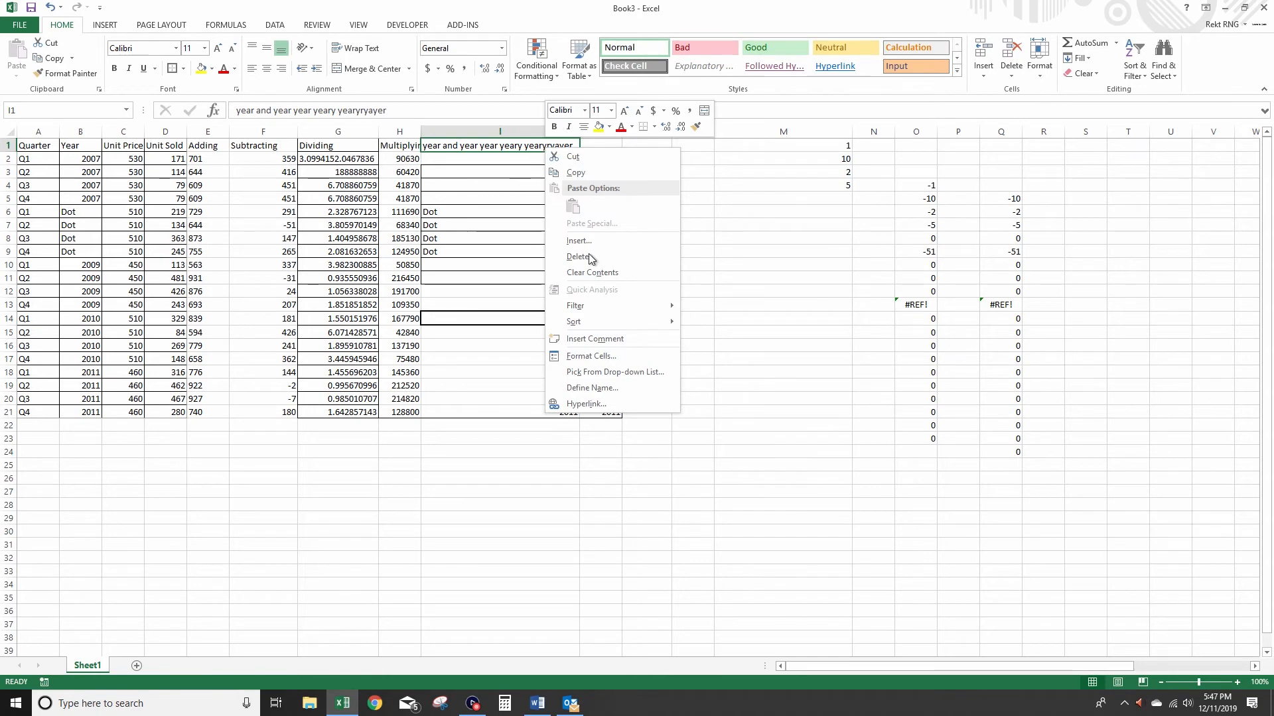
click(590, 356)
click(483, 339)
click(688, 485)
Narrow column I and fit row 1 to the wrapped header, finishing by autofitting all column widths on the sheet
drag(581, 126, 519, 127)
drag(12, 153, 14, 189)
double_click(14, 189)
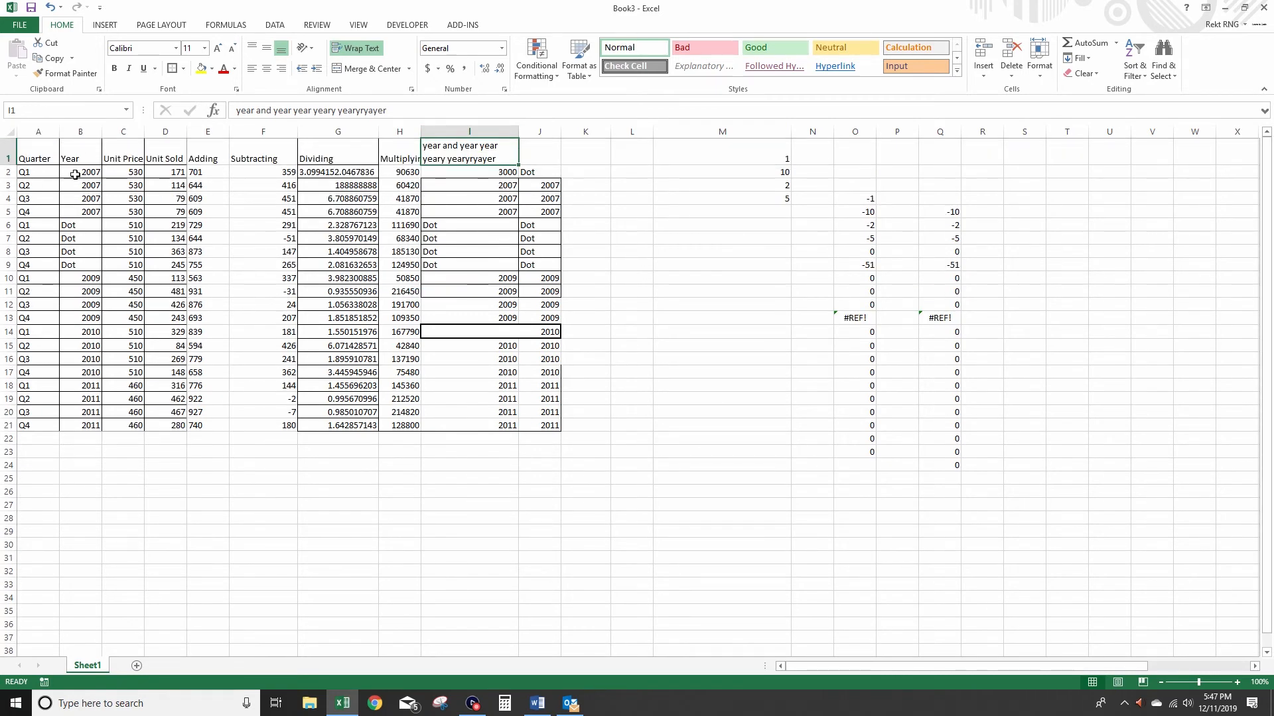
double_click(515, 131)
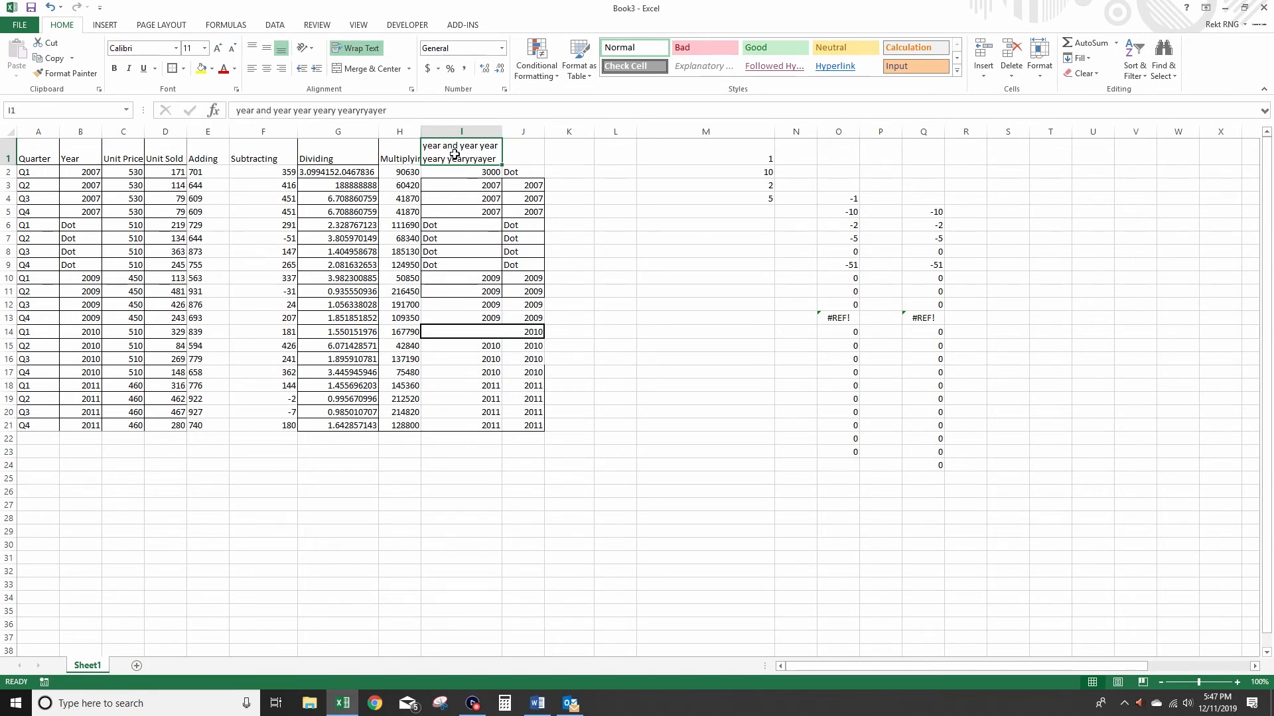
click(8, 131)
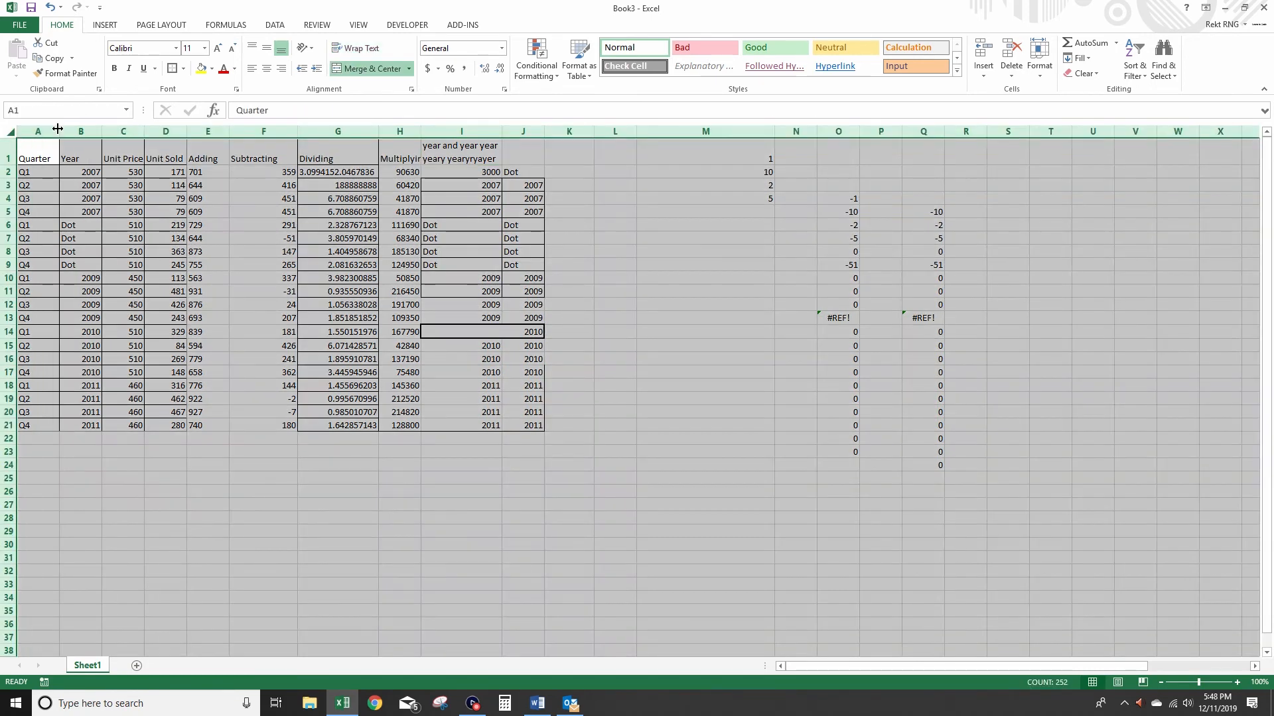
double_click(58, 129)
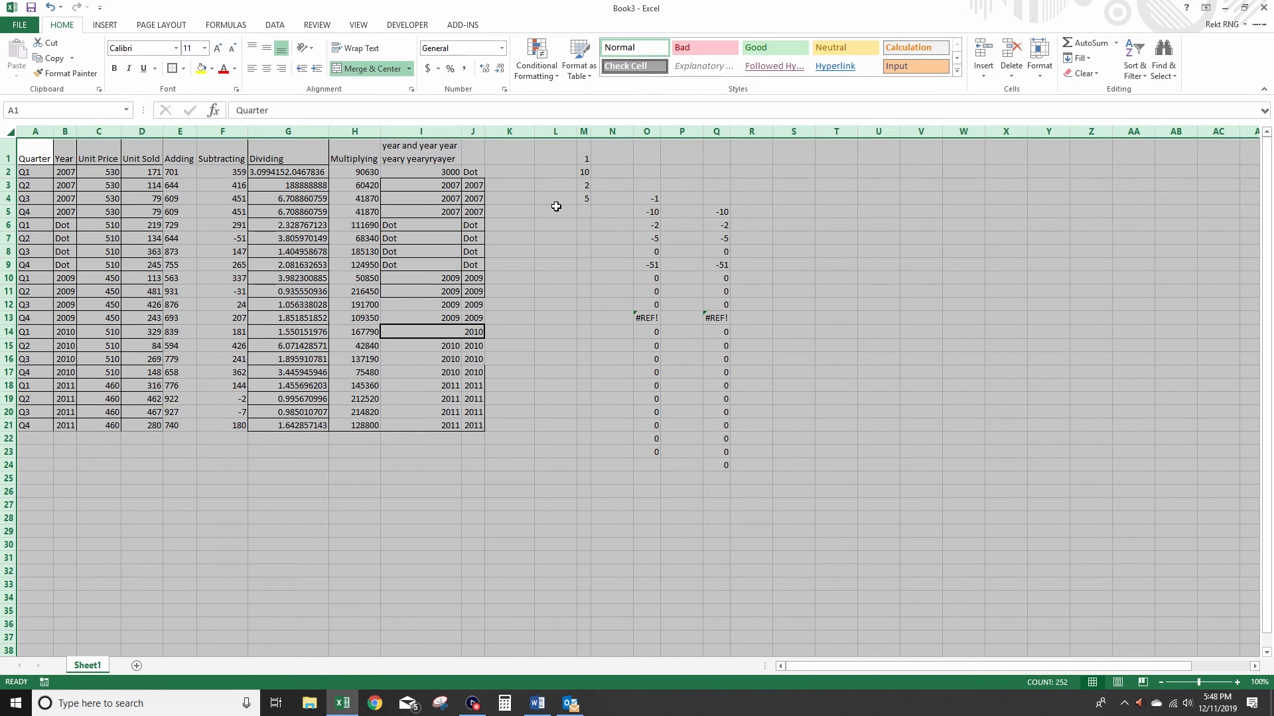
Enlarge rows 1 to 21 to a uniform height and widen columns A to I equally
click(8, 160)
drag(8, 160, 8, 425)
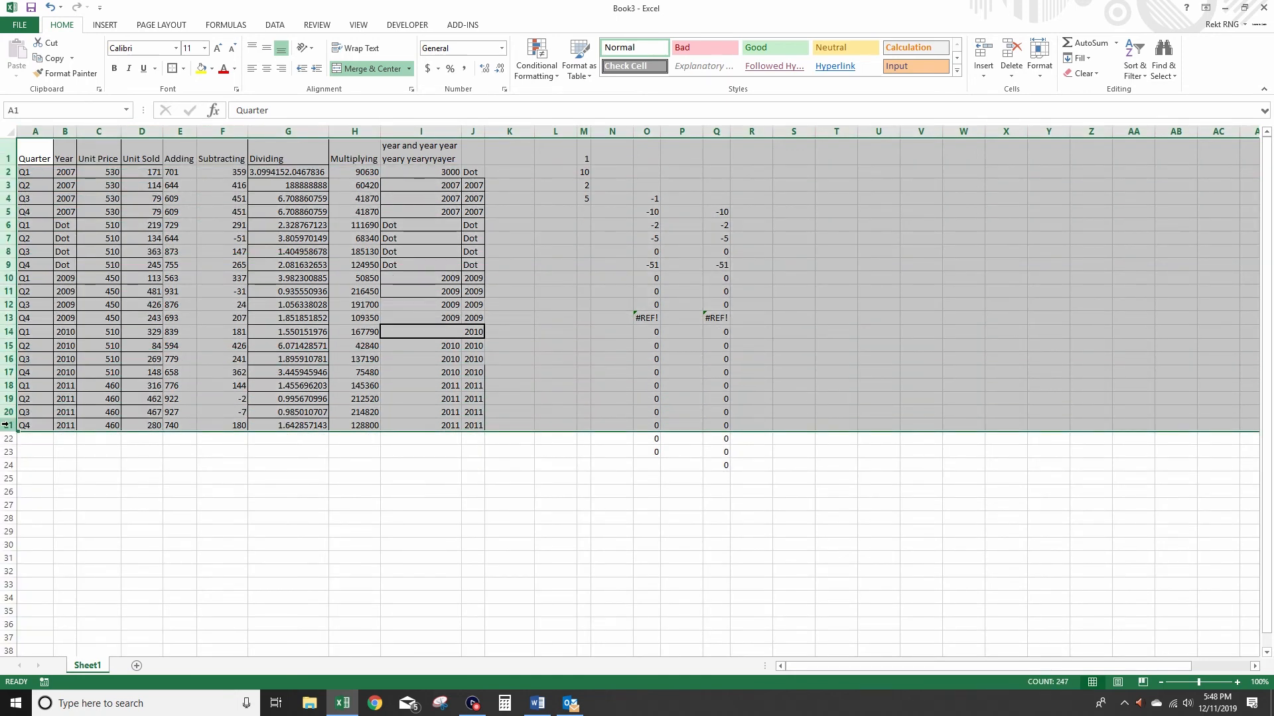
drag(8, 432, 8, 444)
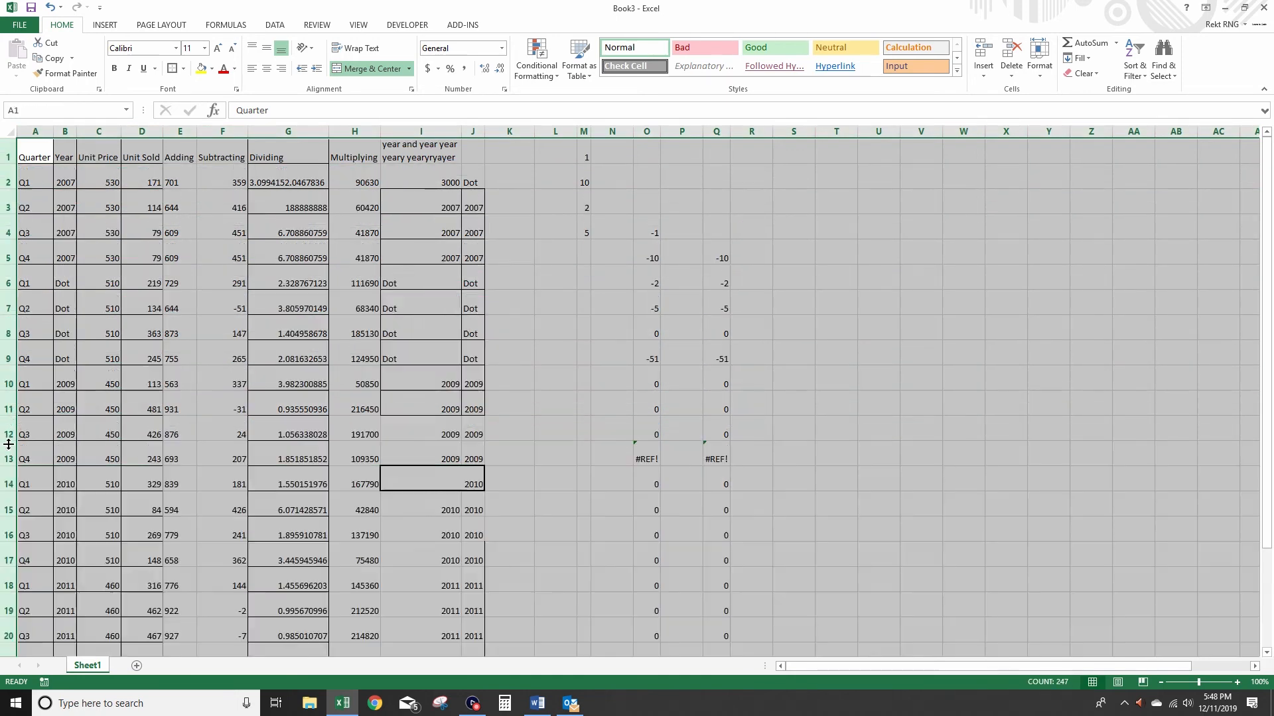
drag(33, 131, 401, 131)
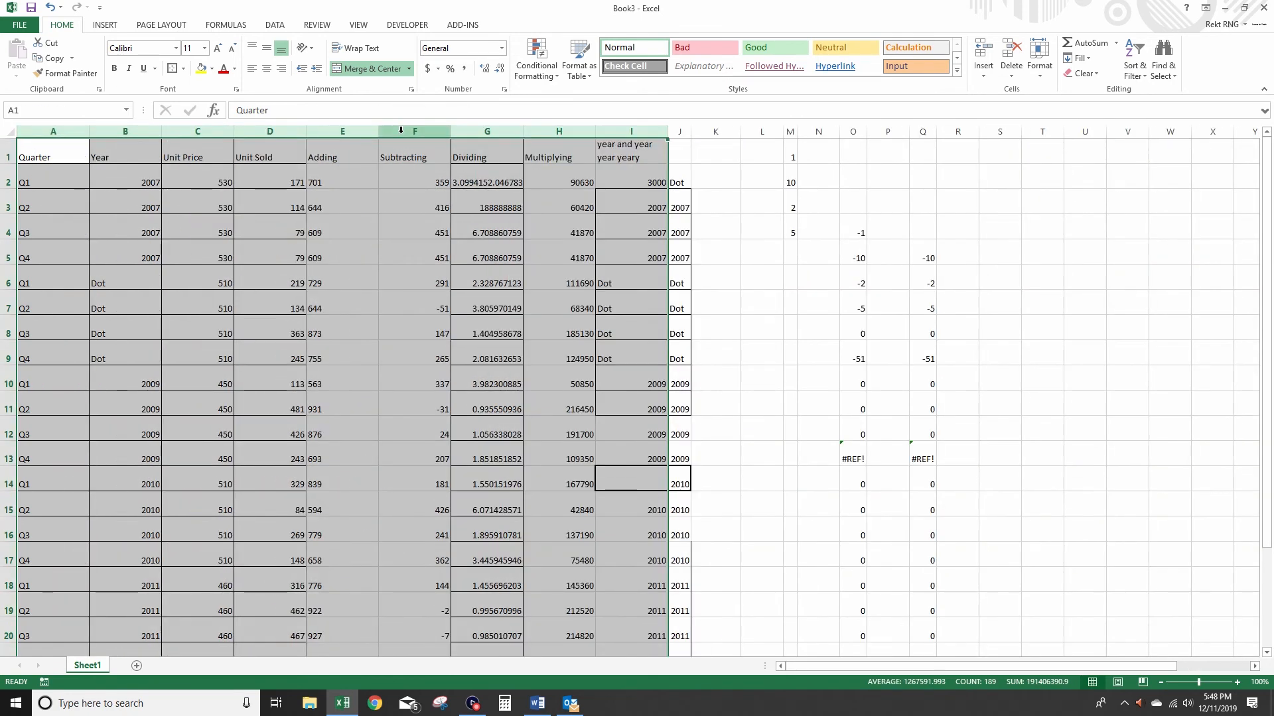
Autofit all column widths and row heights across the whole sheet
click(9, 131)
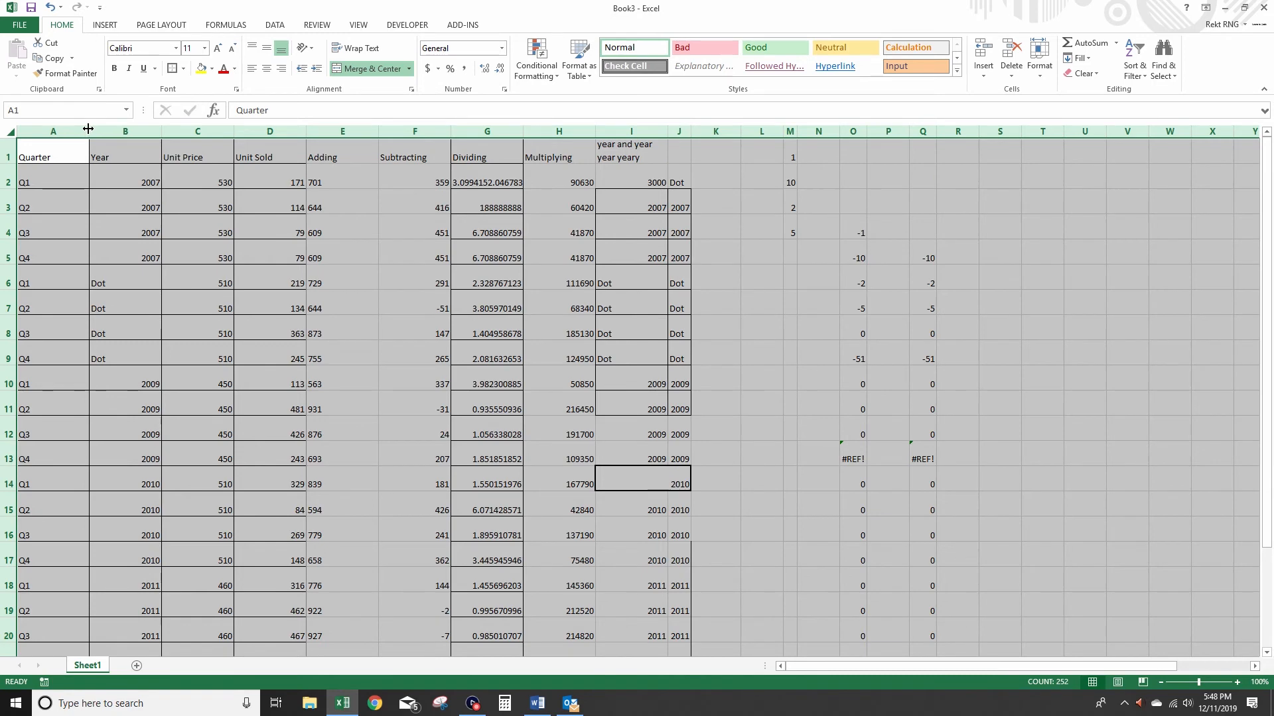
double_click(88, 130)
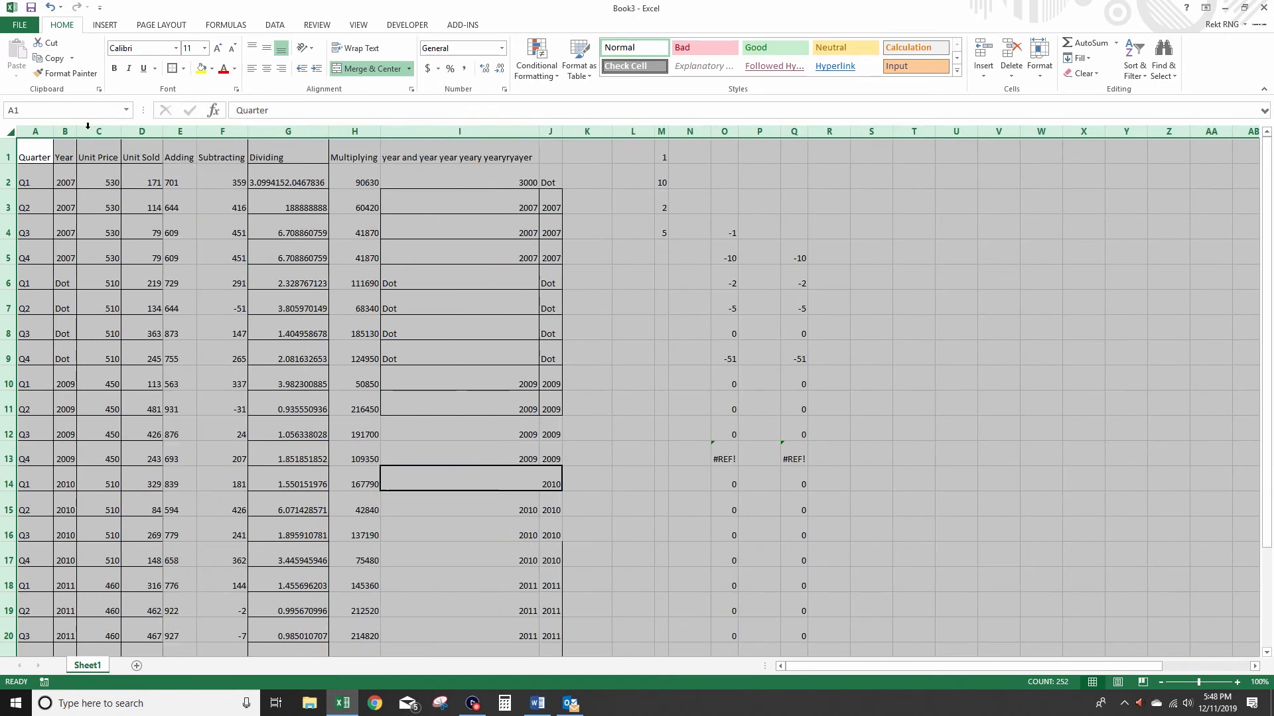
double_click(11, 162)
click(430, 257)
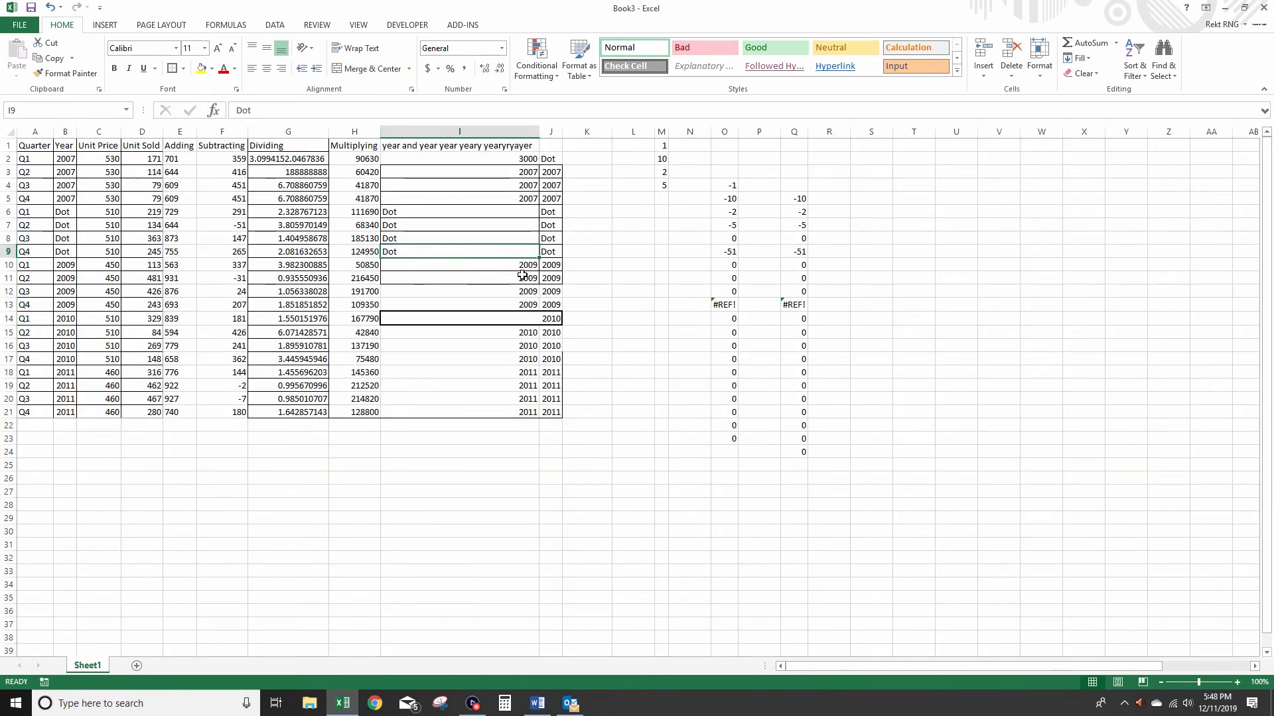
Switch to the Topics document in Word to check the remaining topics, and return to the Excel workbook
click(537, 704)
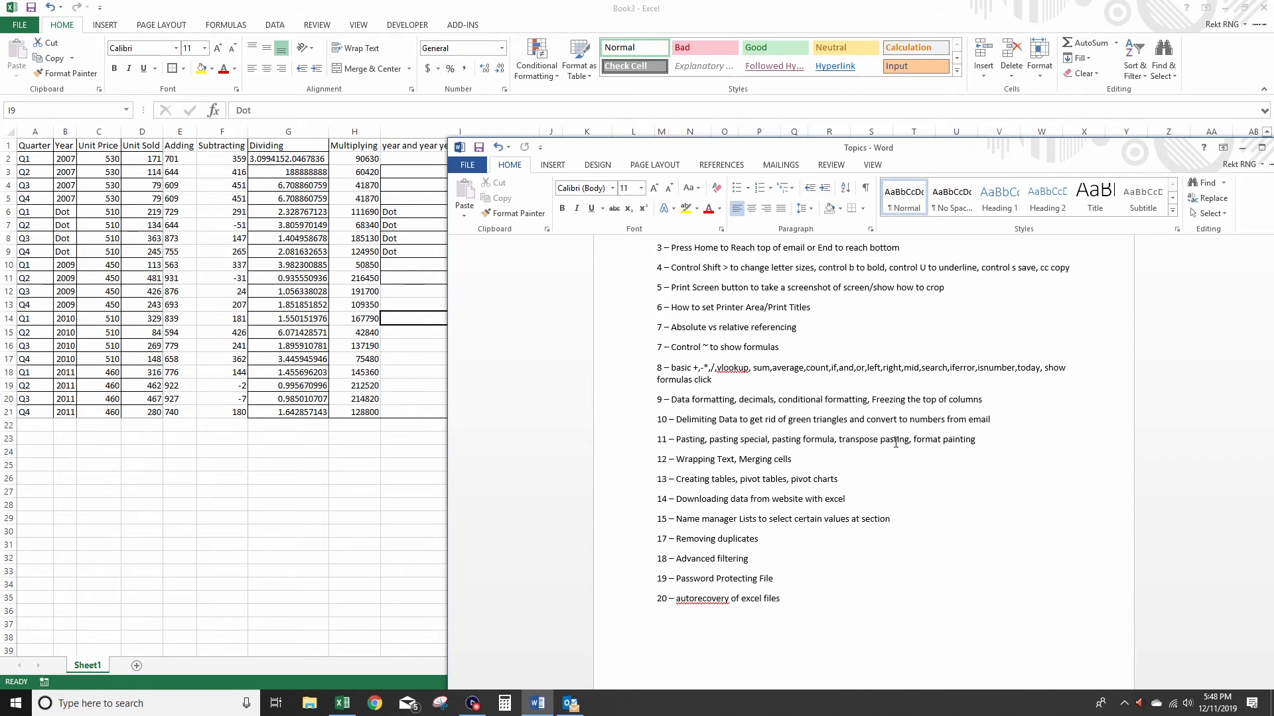
key(alt+Tab)
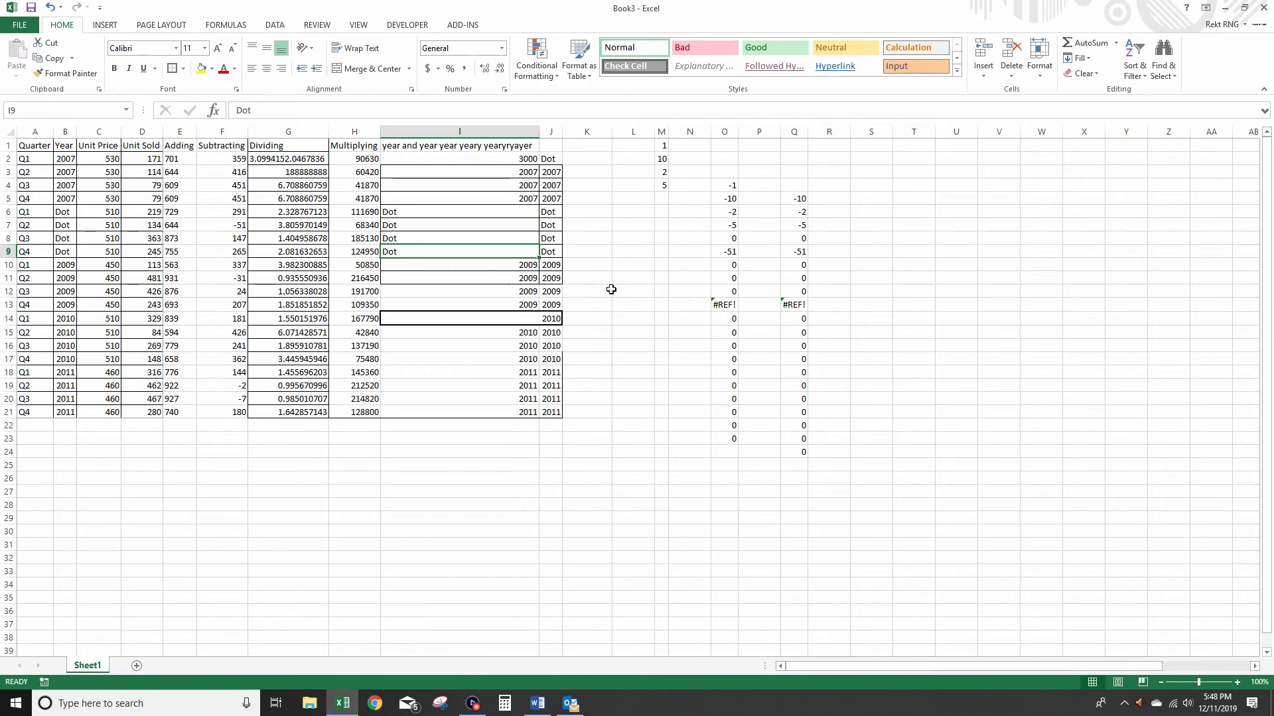
Select the Dividing header in G1 and turn on filtering for the data table
click(303, 171)
click(295, 146)
key(alt)
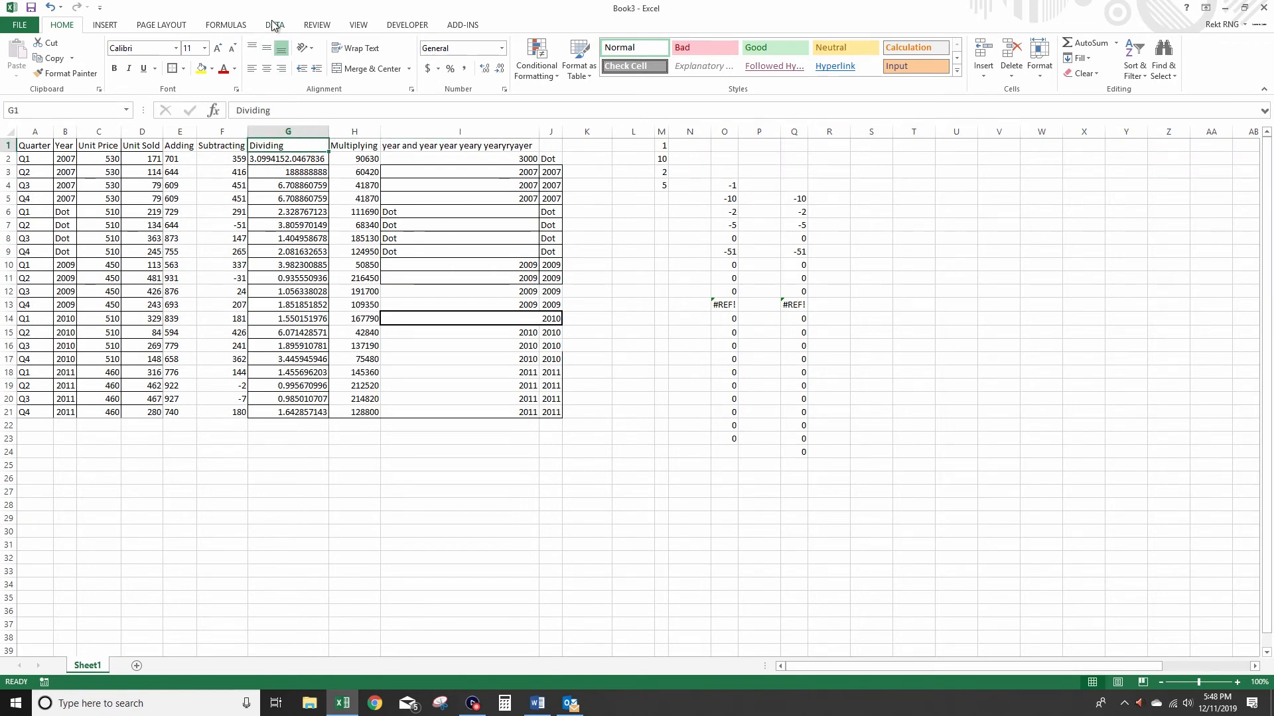
key(a)
key(t)
Clear all value selections in the Dividing column's filter and look through the values it lists
click(323, 146)
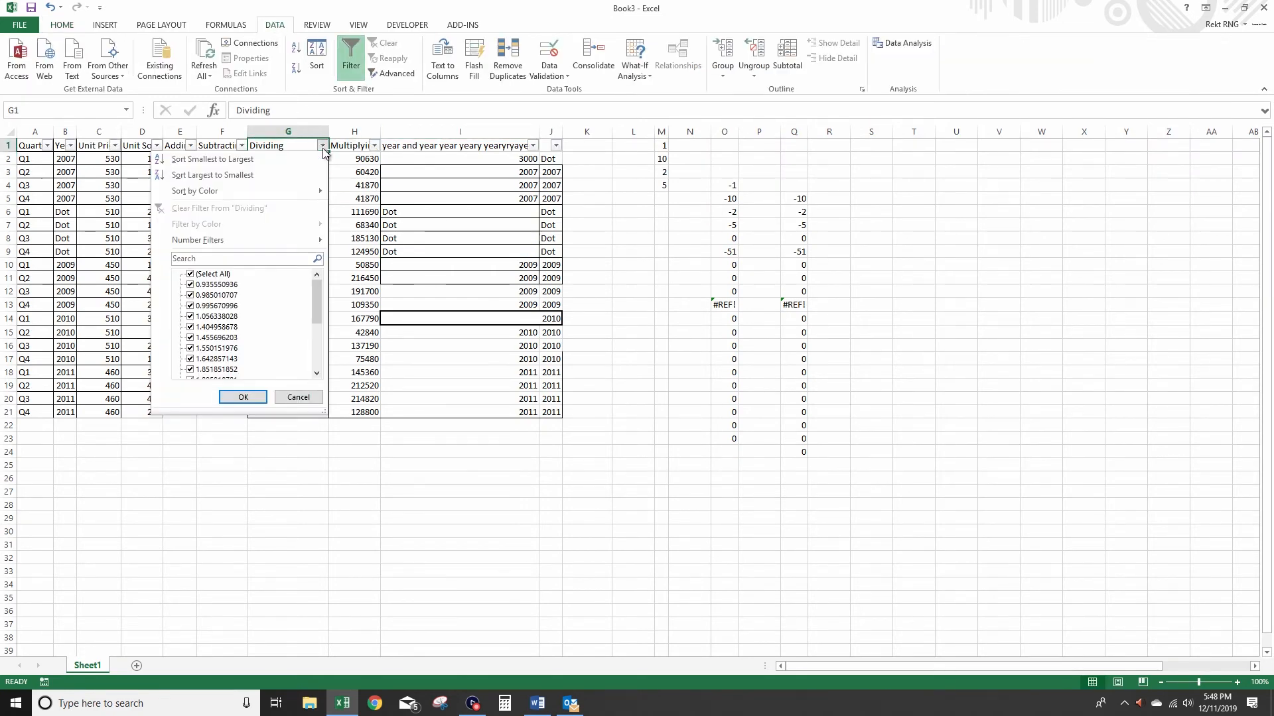
click(215, 276)
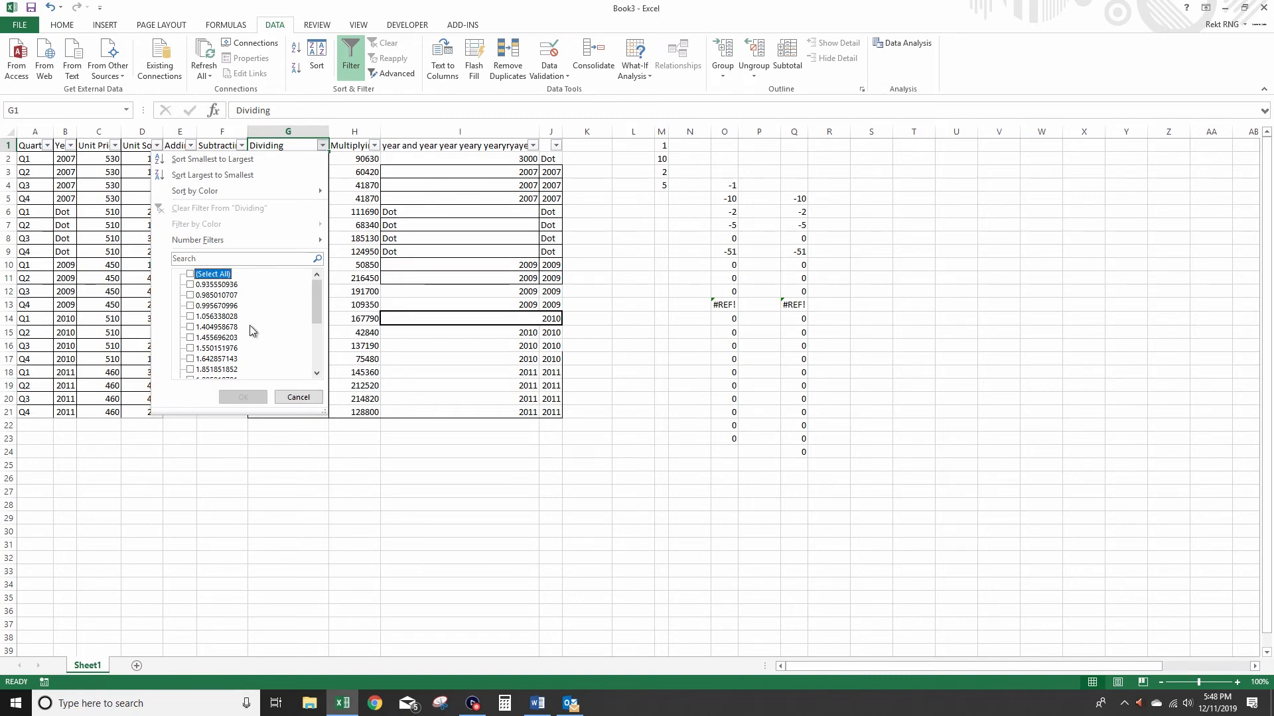
scroll(223, 338, down, 3)
click(221, 336)
click(217, 335)
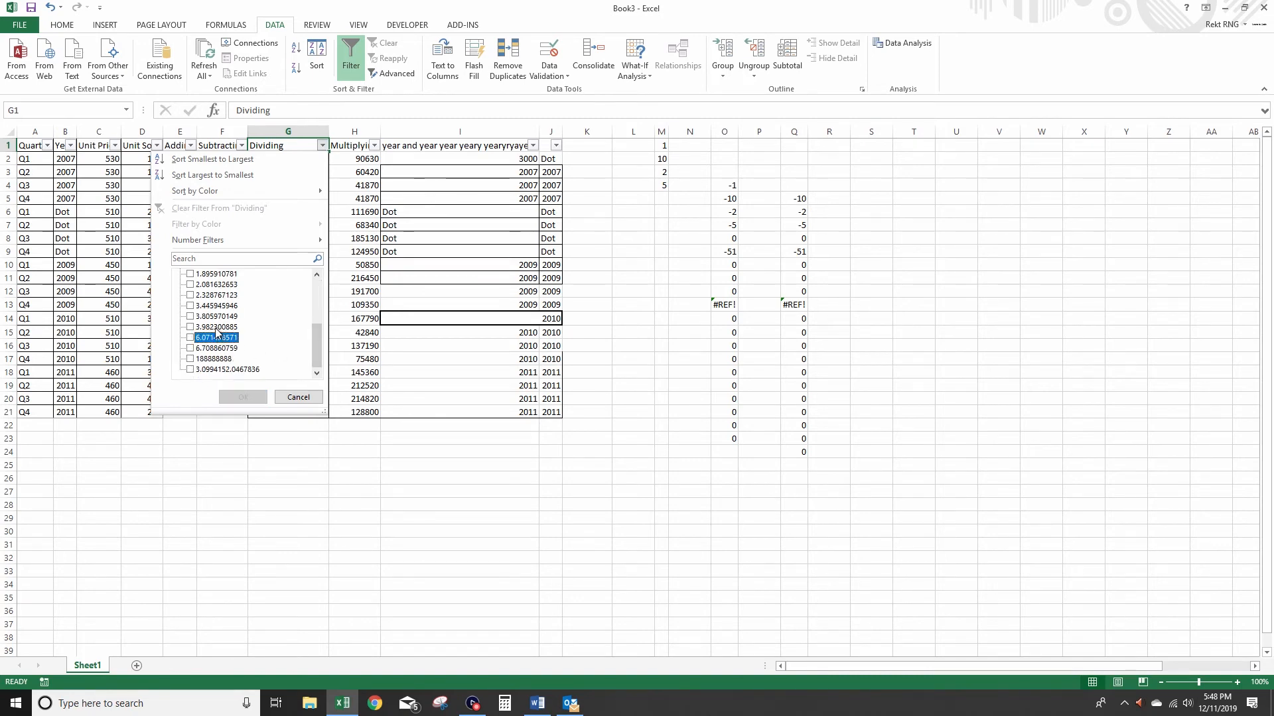
key(Down)
key(Down)
key(Down)
key(Up)
key(Up)
key(Up)
key(Up)
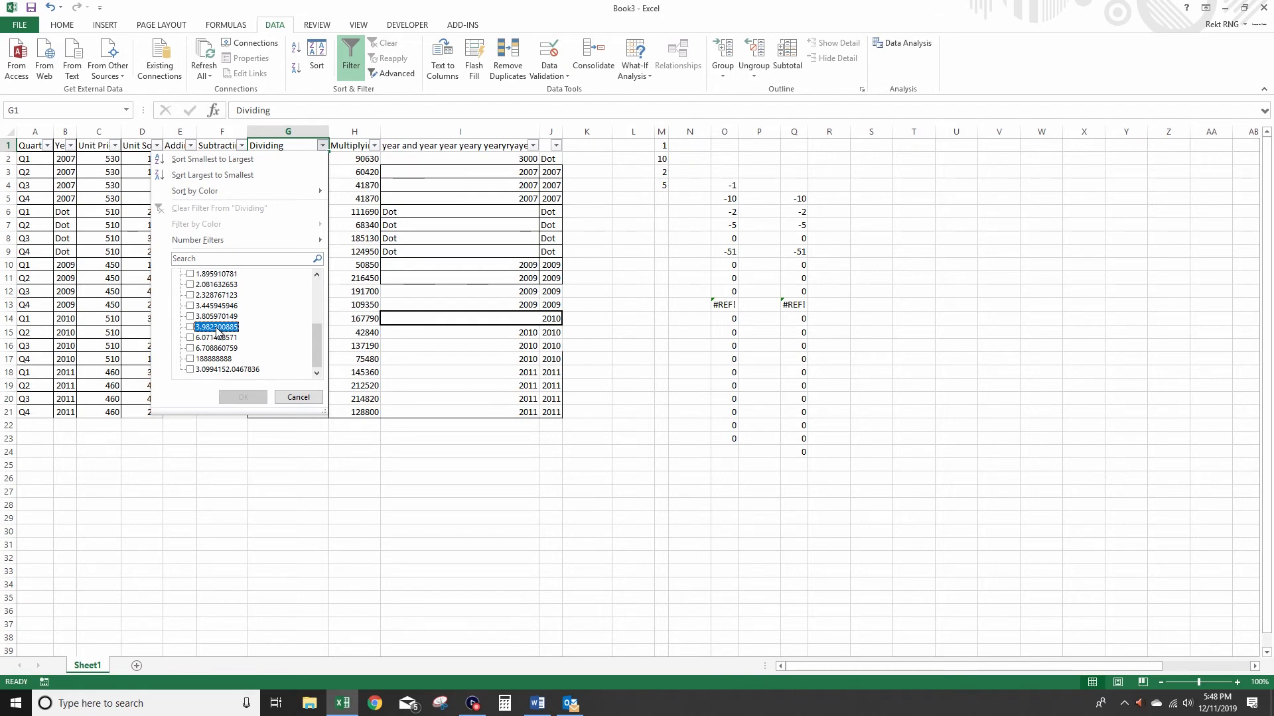
drag(317, 350, 314, 297)
Apply a number filter to the Dividing column for values less than 0
mouse_move(272, 194)
mouse_move(267, 248)
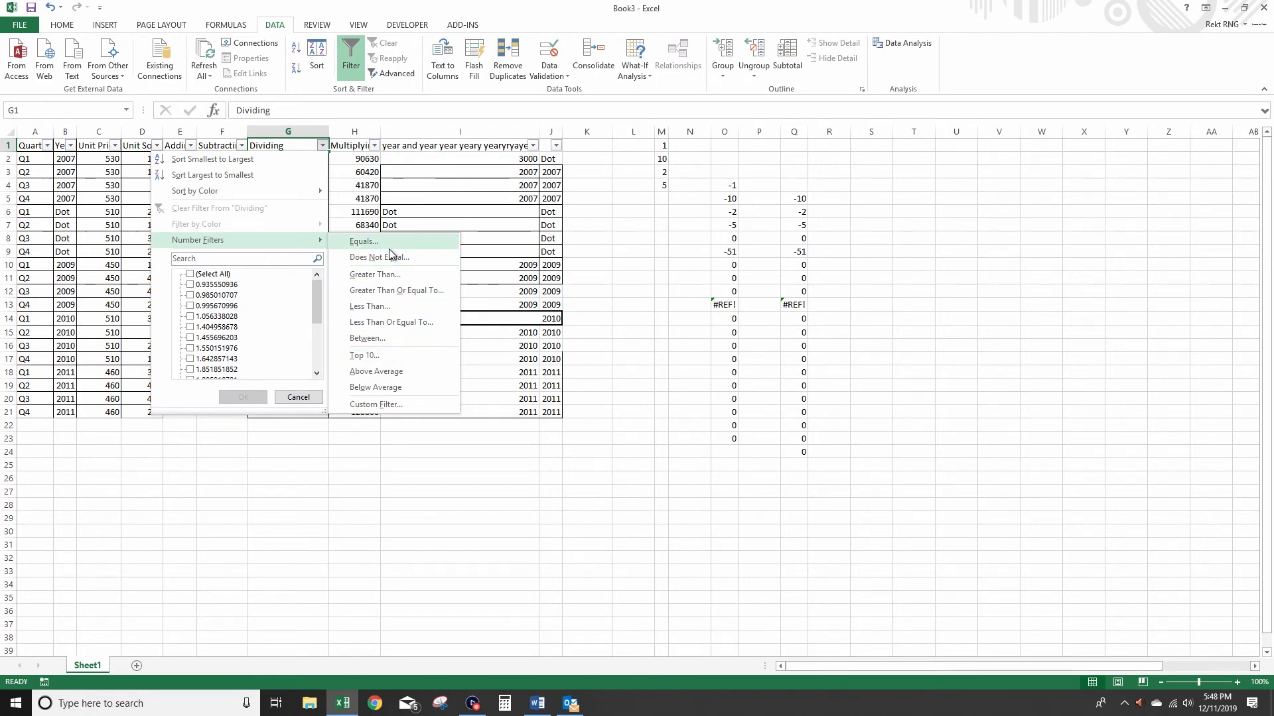
click(397, 307)
text(0)
click(756, 369)
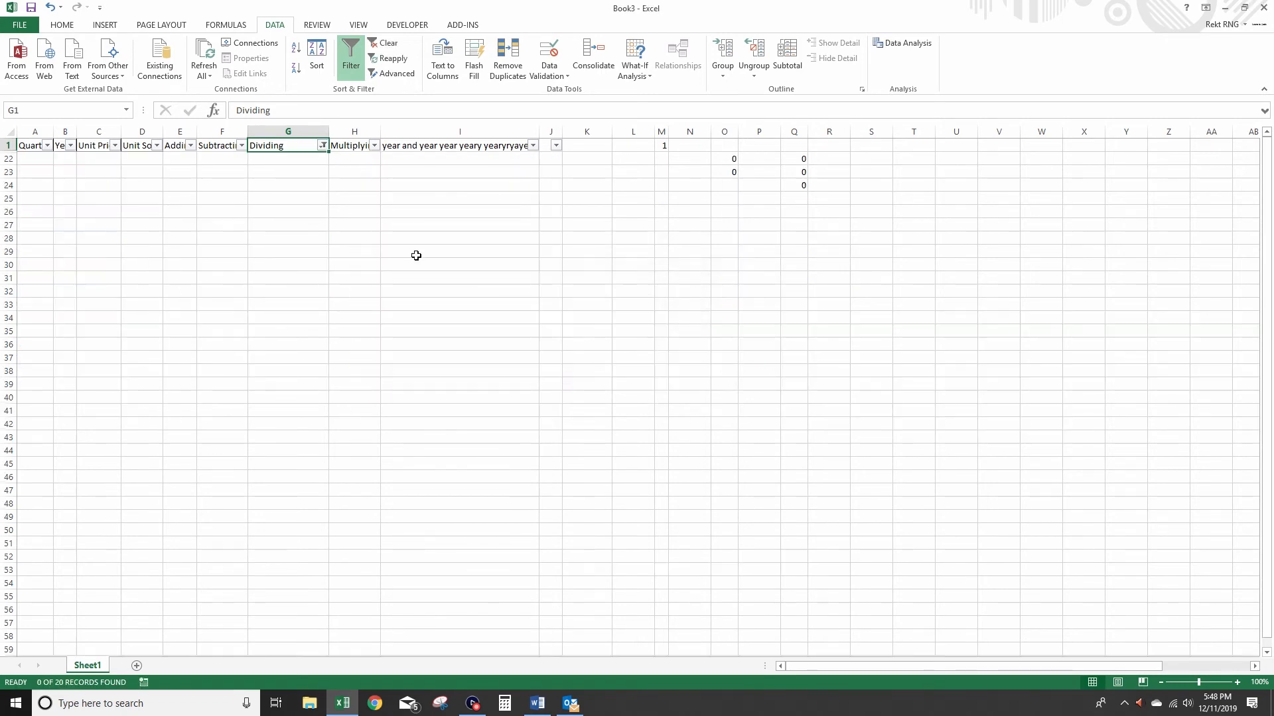
Reselect all values in the Dividing column's filter and turn off filtering for the table
click(322, 145)
click(215, 275)
click(243, 397)
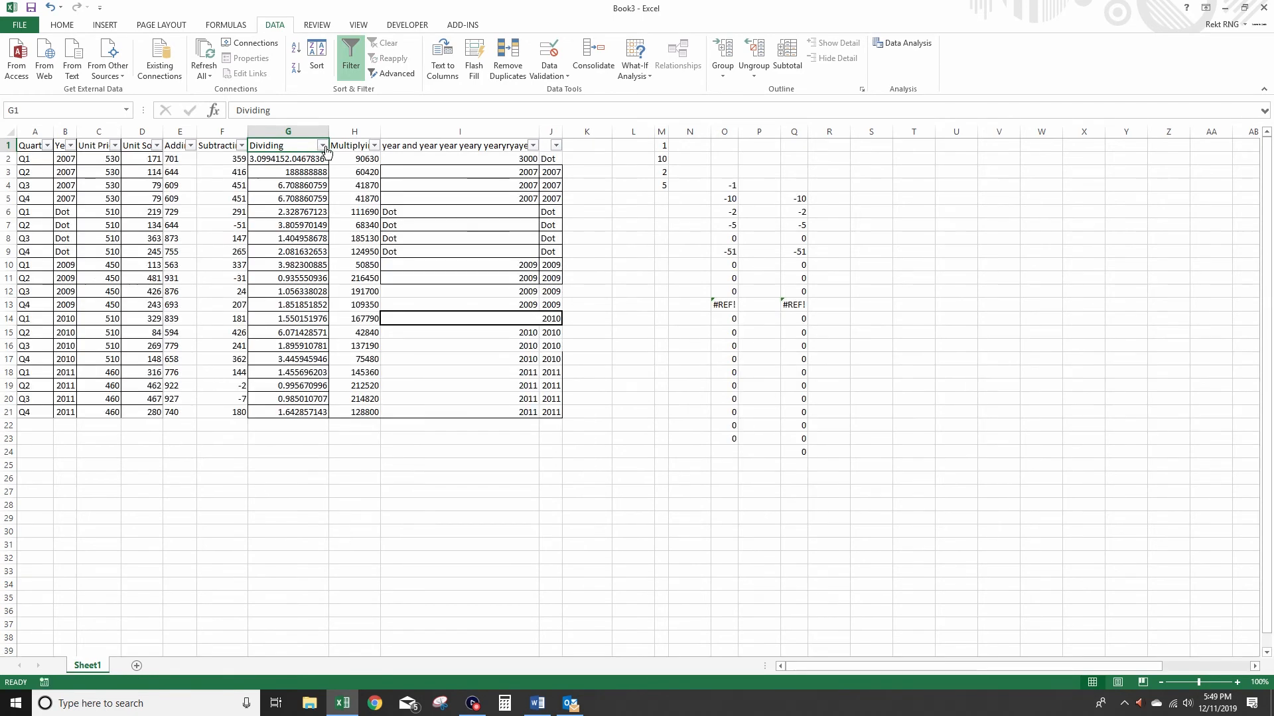
click(362, 66)
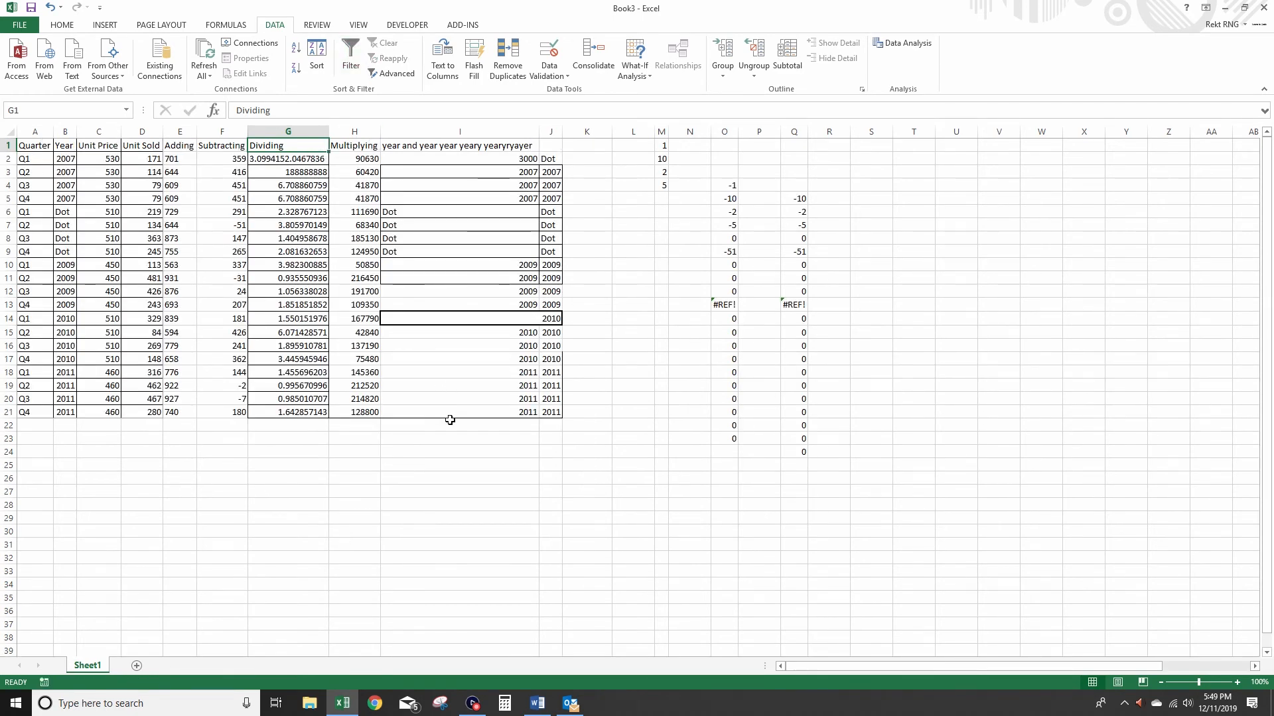
Try to sort the whole data table through column J by Year values, smallest to largest
click(541, 409)
key(ctrl+a)
click(316, 57)
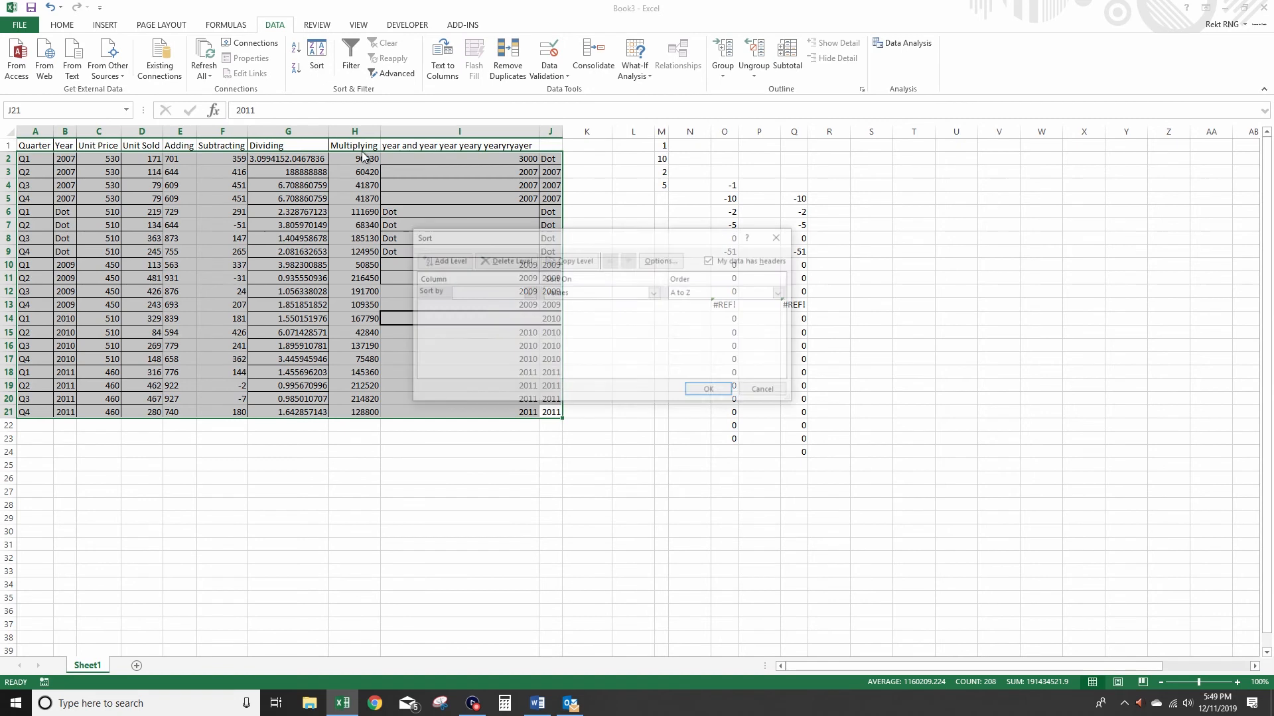
click(472, 297)
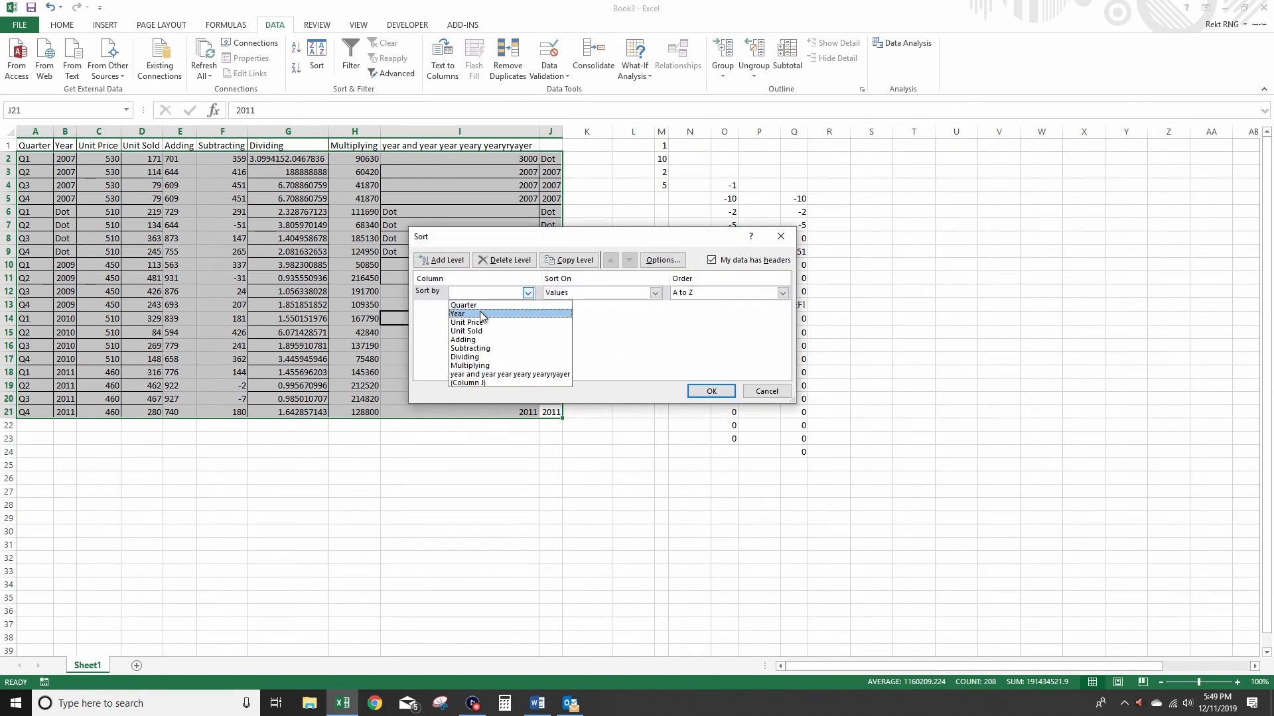
click(479, 312)
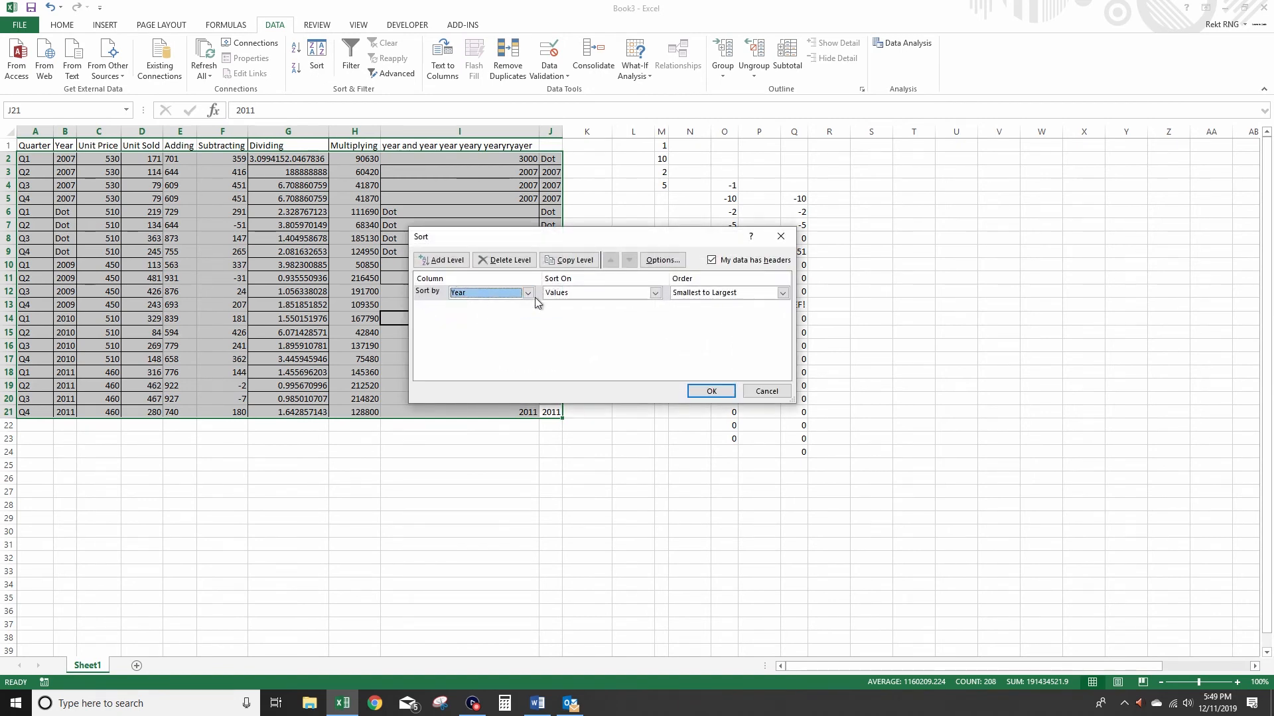
click(712, 391)
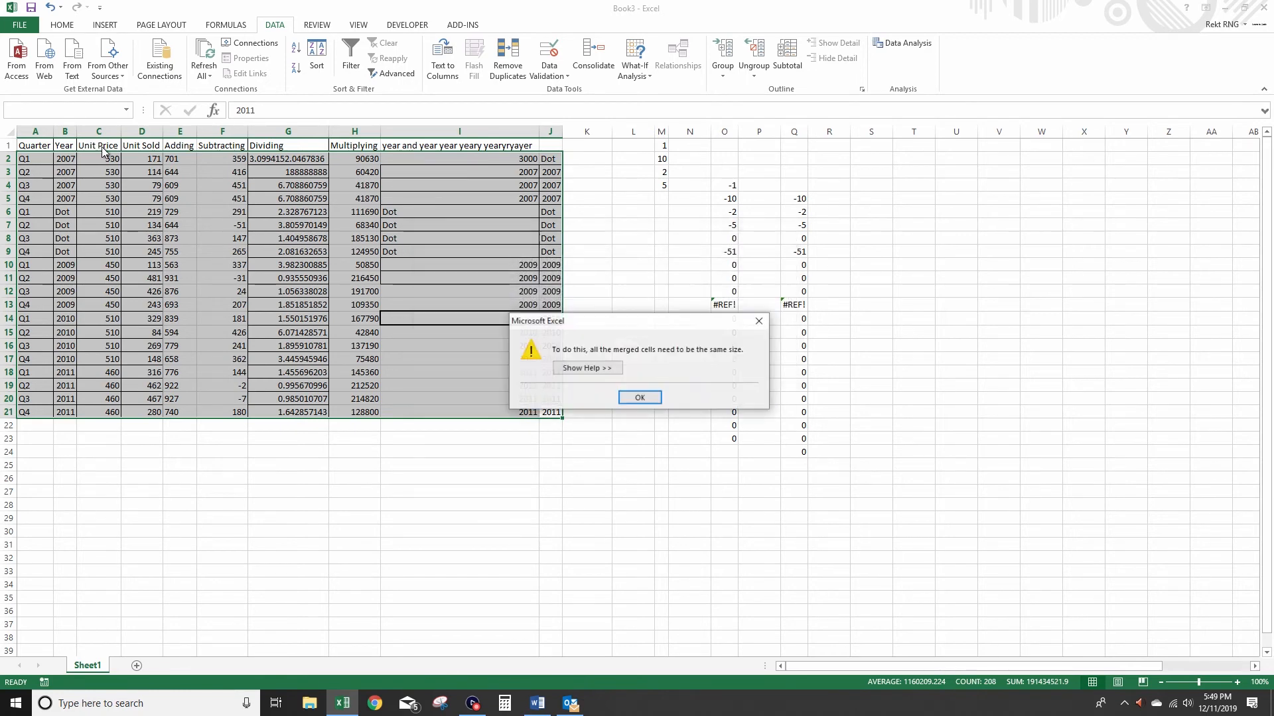
click(641, 399)
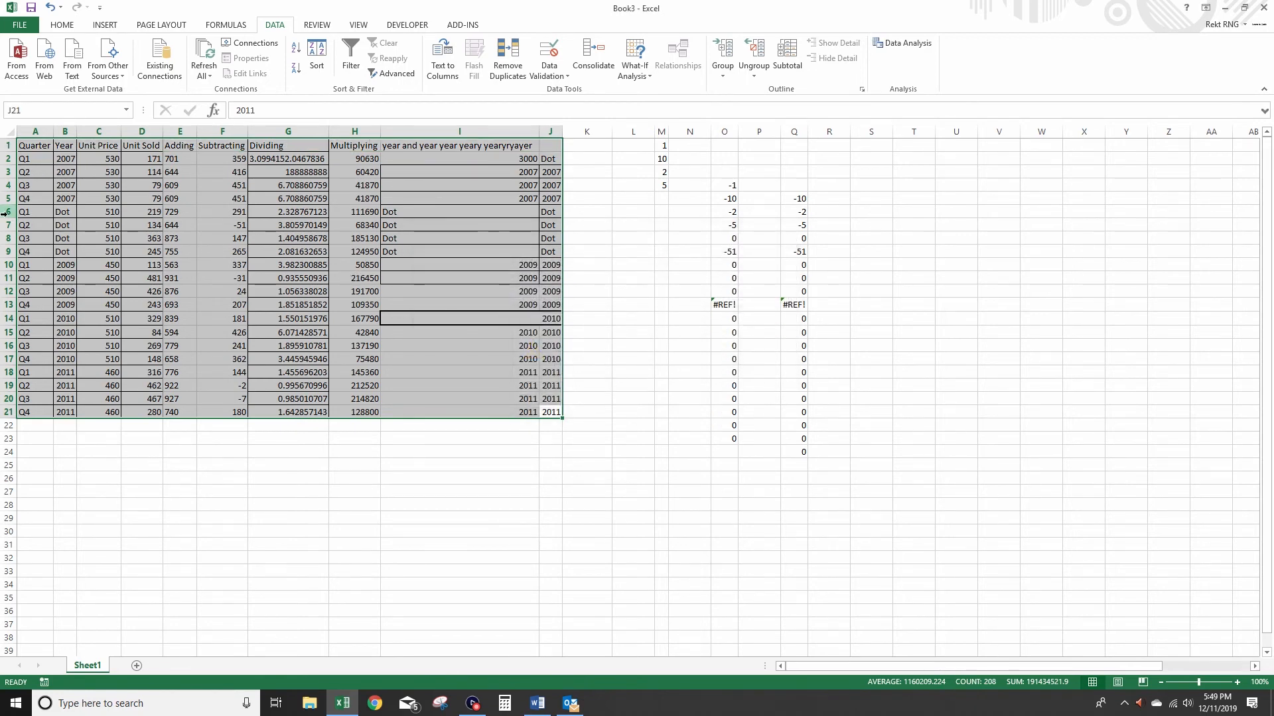
Delete column J and sort the data in A2:I21 by the Year column's values, smallest to largest
right_click(550, 132)
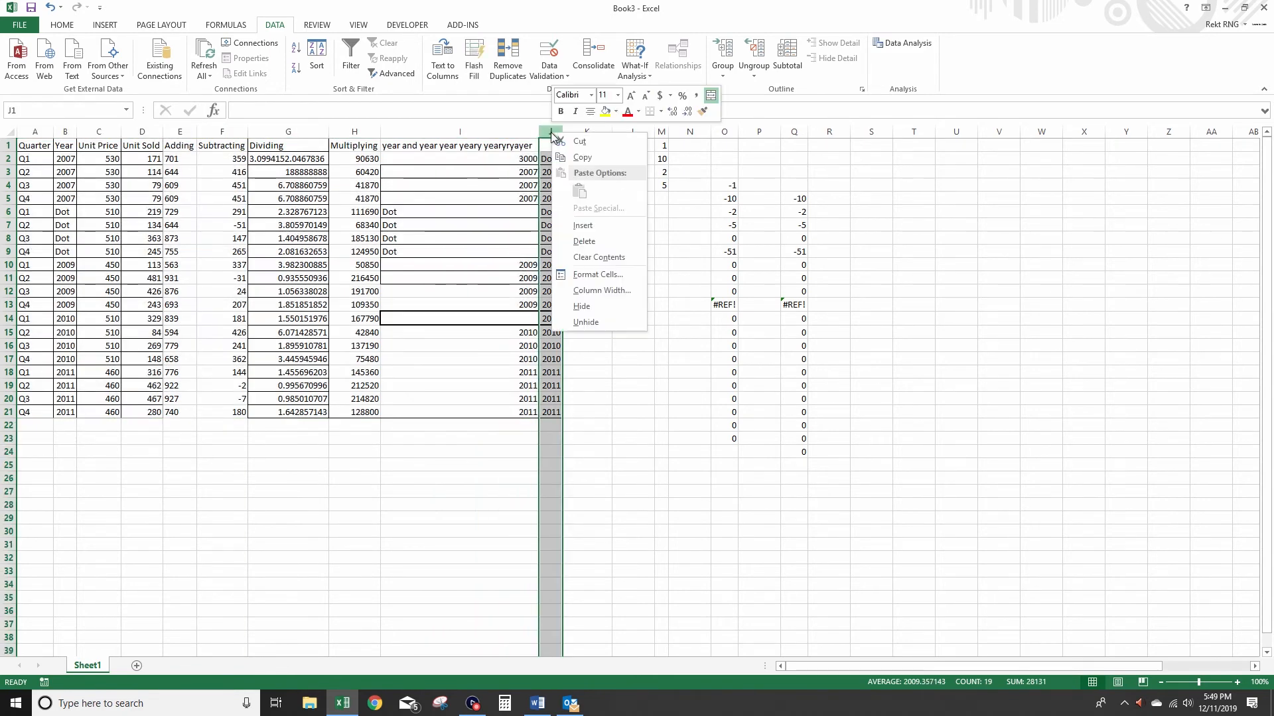
click(572, 233)
drag(222, 233, 44, 157)
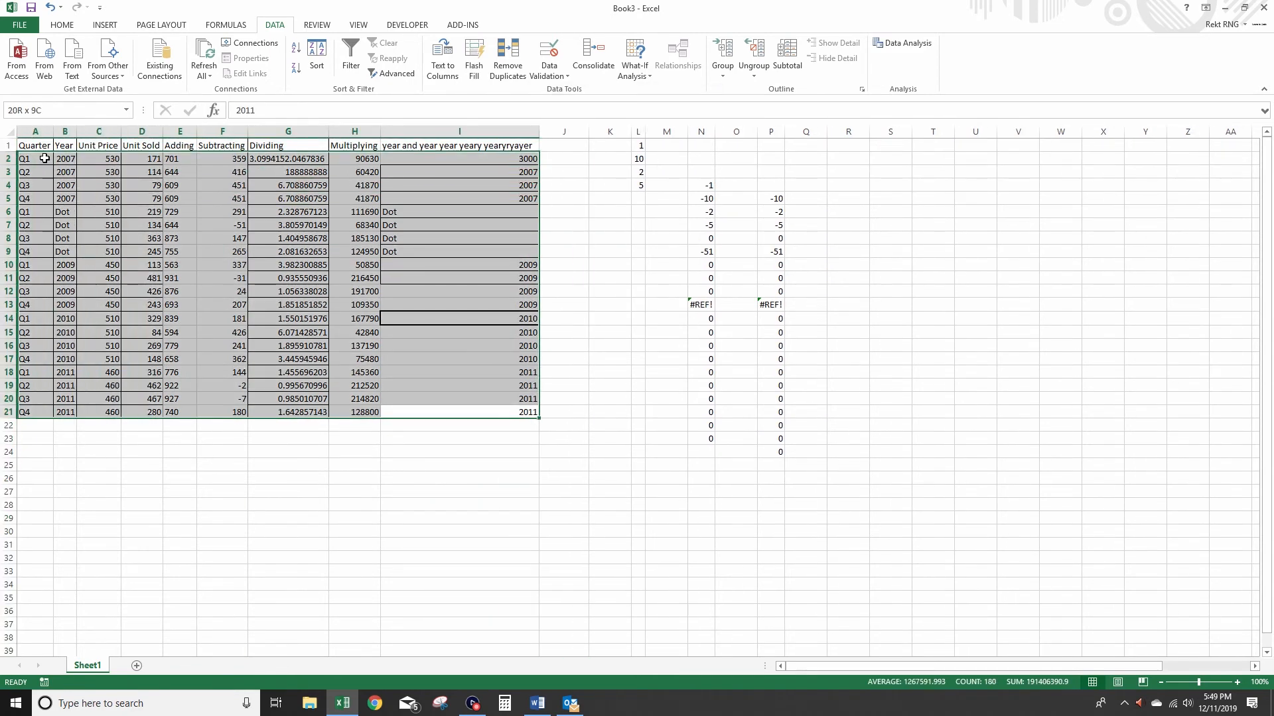
click(321, 70)
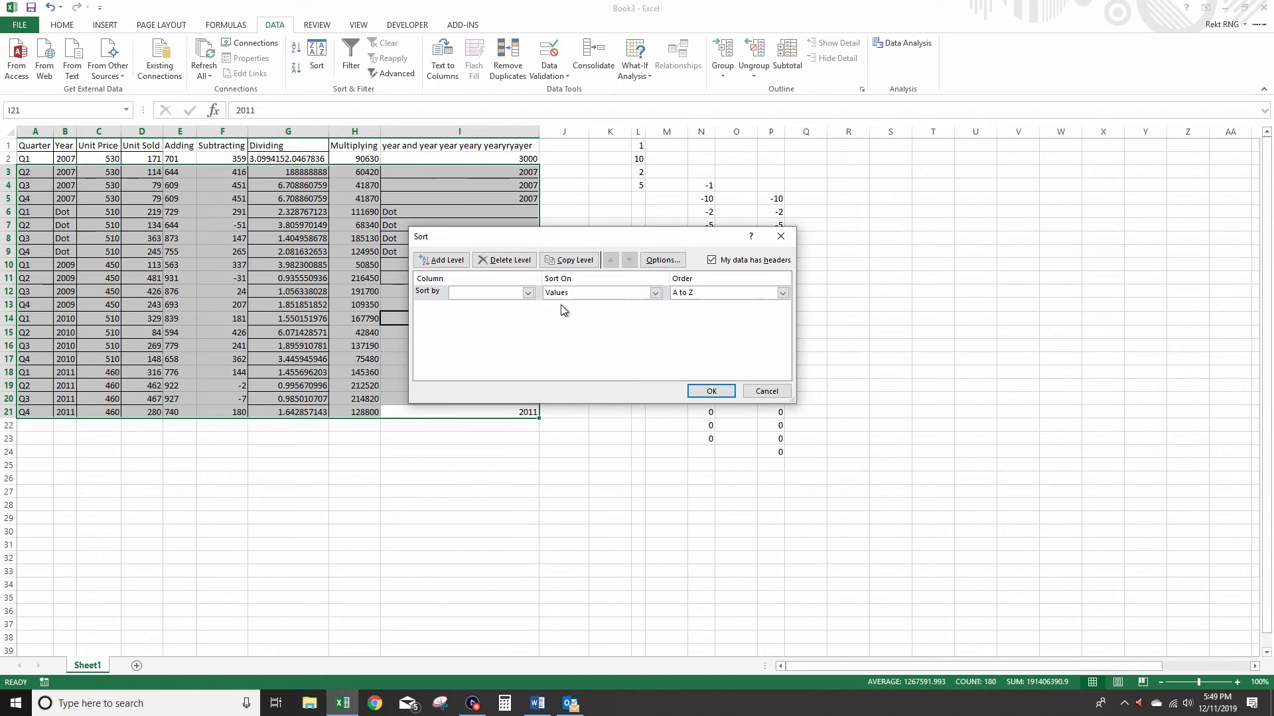
click(508, 294)
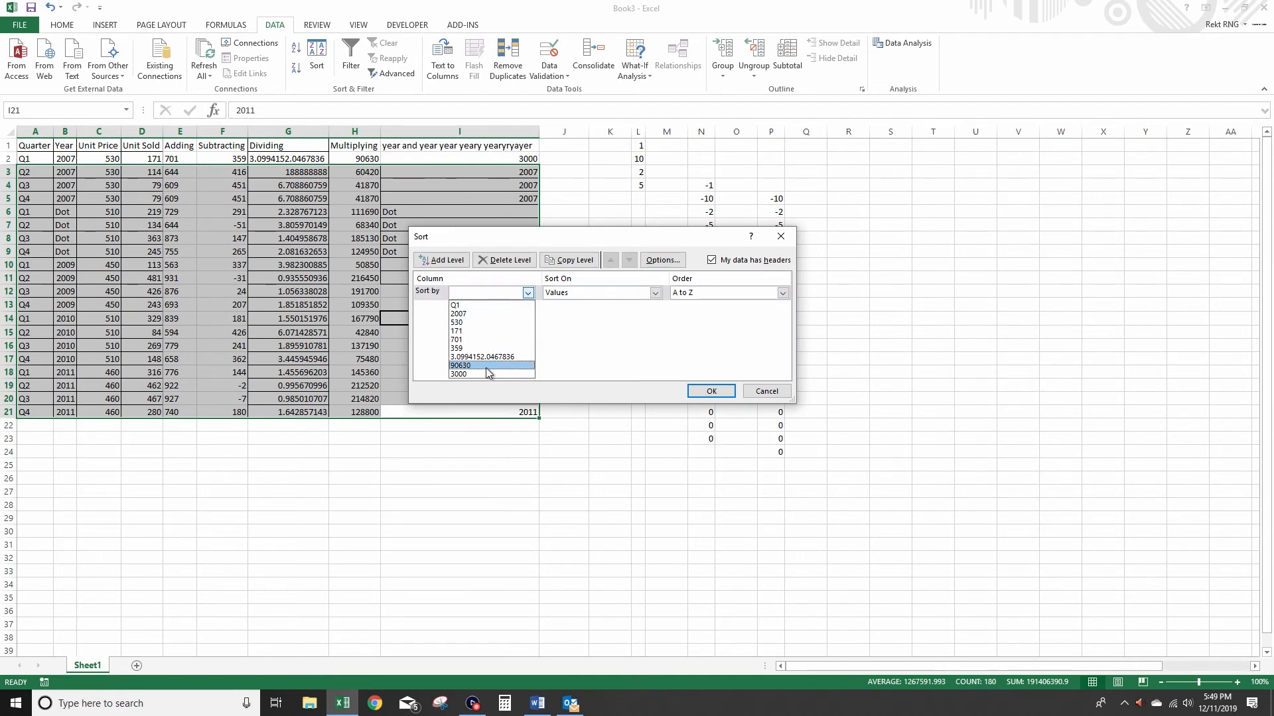
click(457, 314)
click(711, 392)
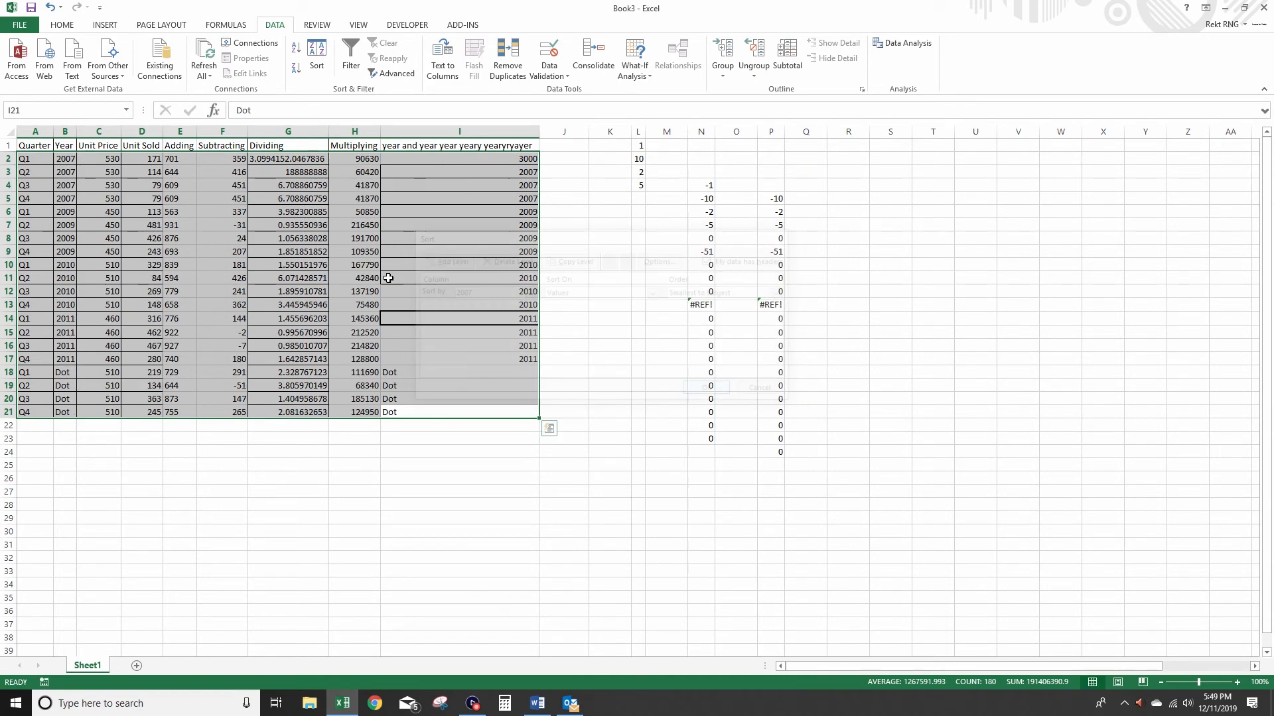
drag(69, 159, 73, 390)
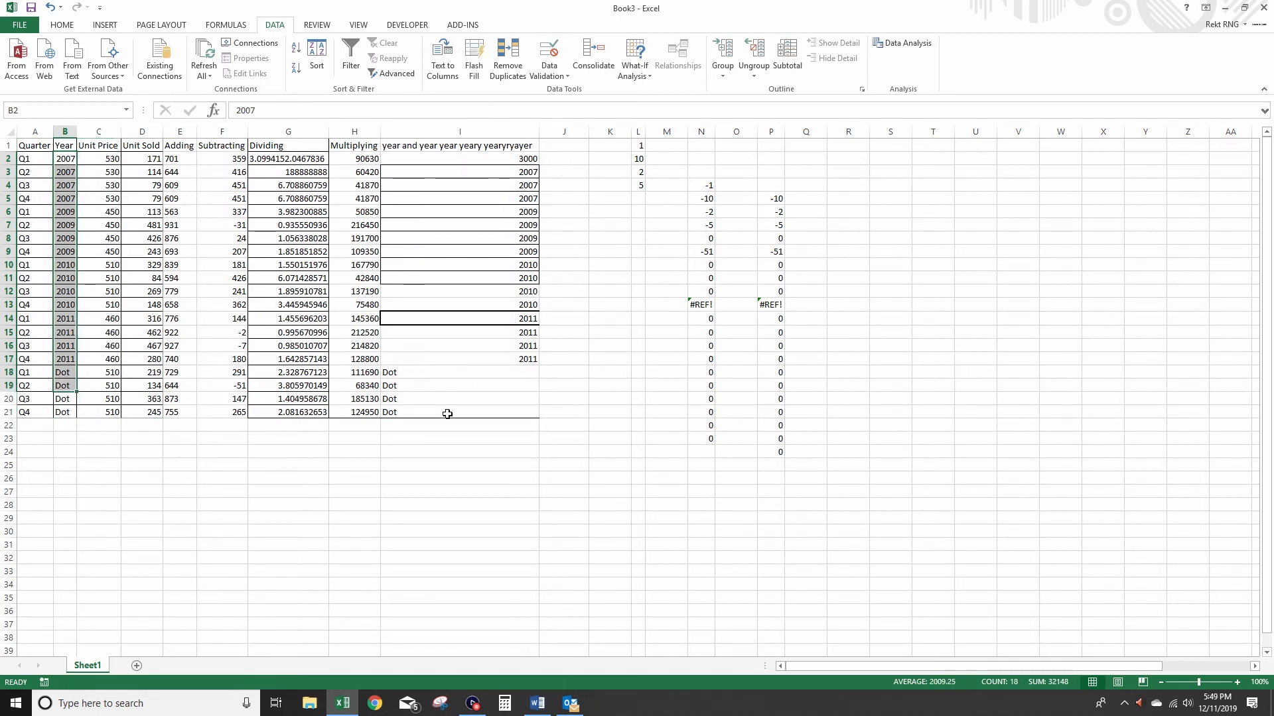
mouse_move(68, 386)
Sort the table in A1:I21 by Year with Unit Sold as an added second level, and check the sorted columns
drag(62, 177, 487, 412)
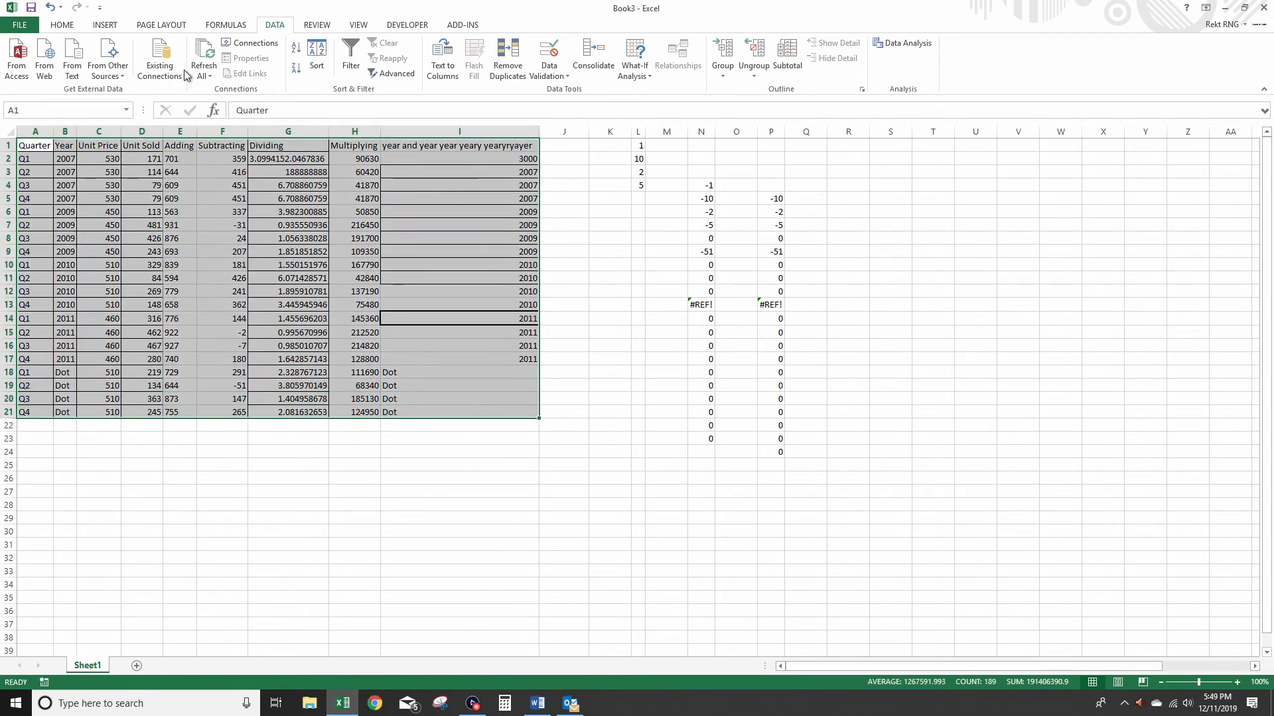
click(316, 56)
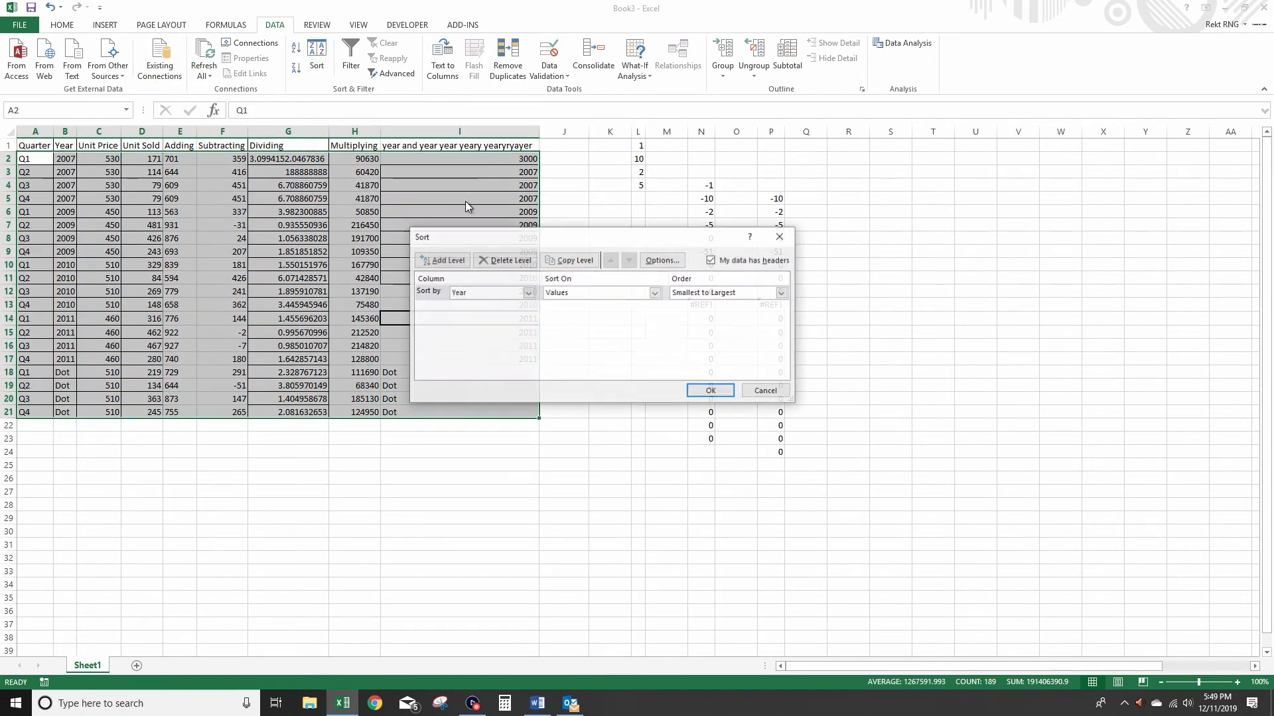
click(442, 260)
click(503, 309)
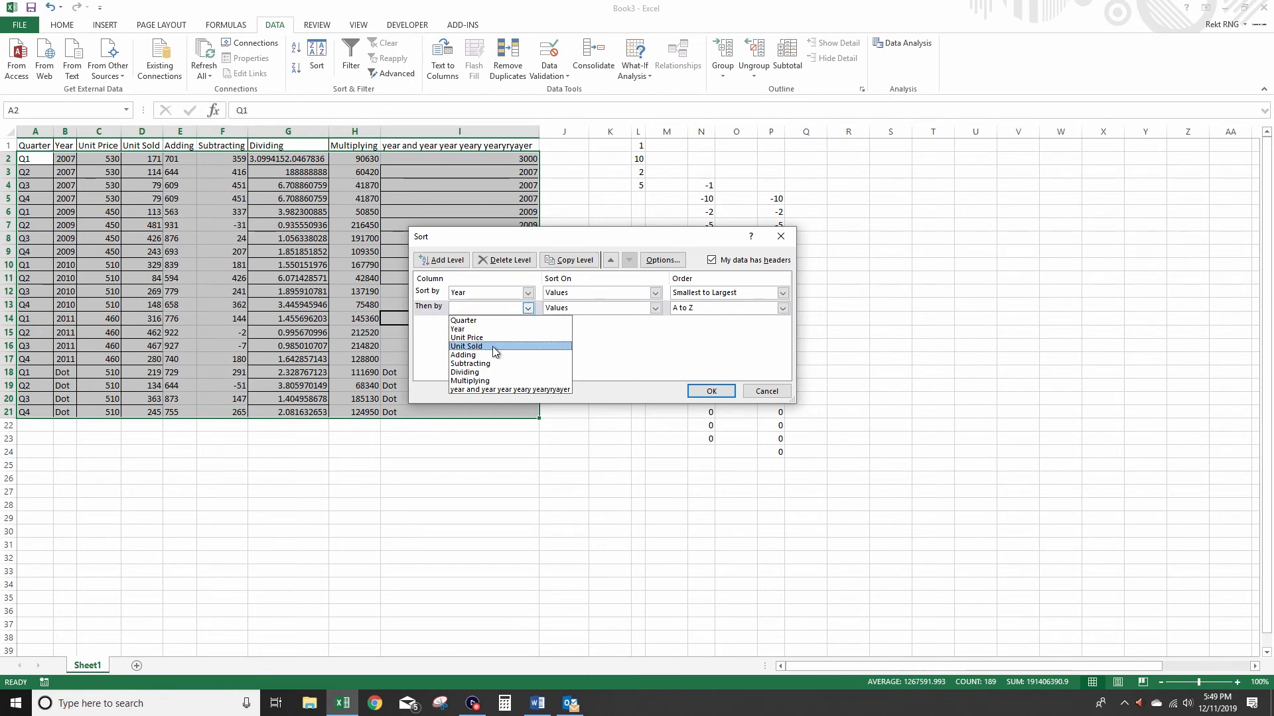
click(467, 347)
click(723, 391)
drag(74, 160, 107, 199)
mouse_move(151, 162)
mouse_down()
mouse_move(155, 237)
mouse_move(142, 146)
mouse_up()
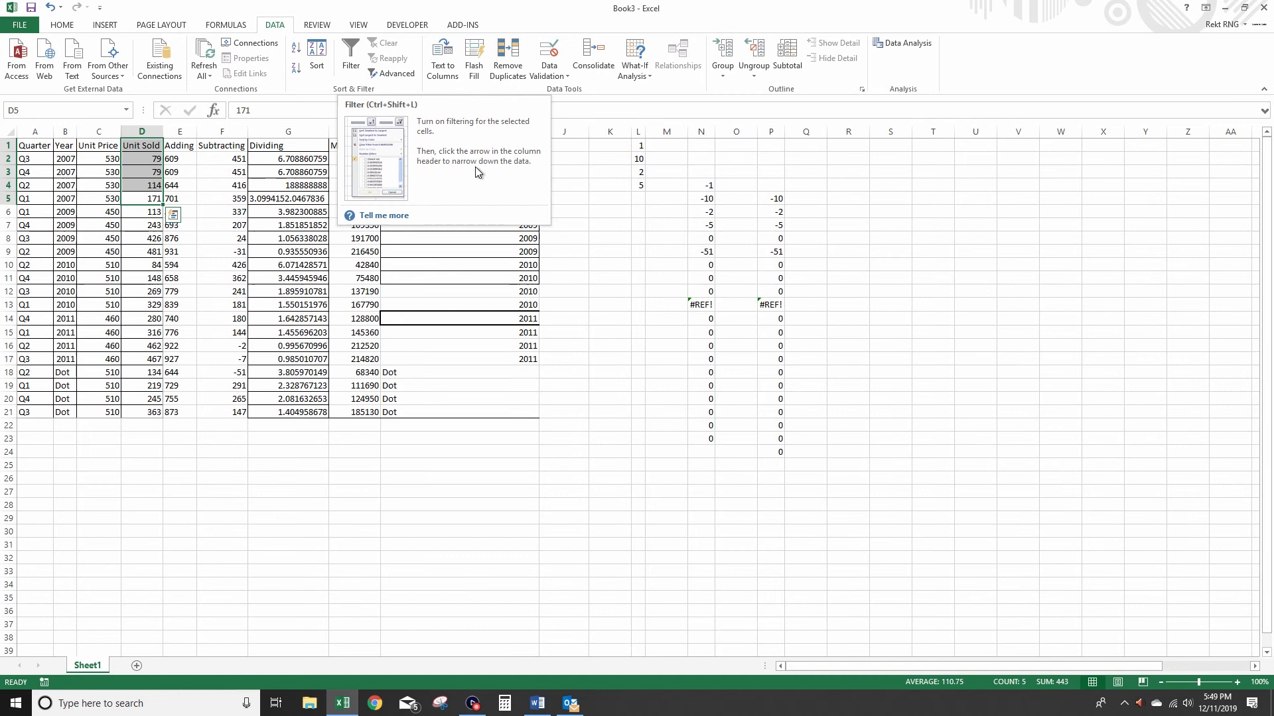
click(610, 291)
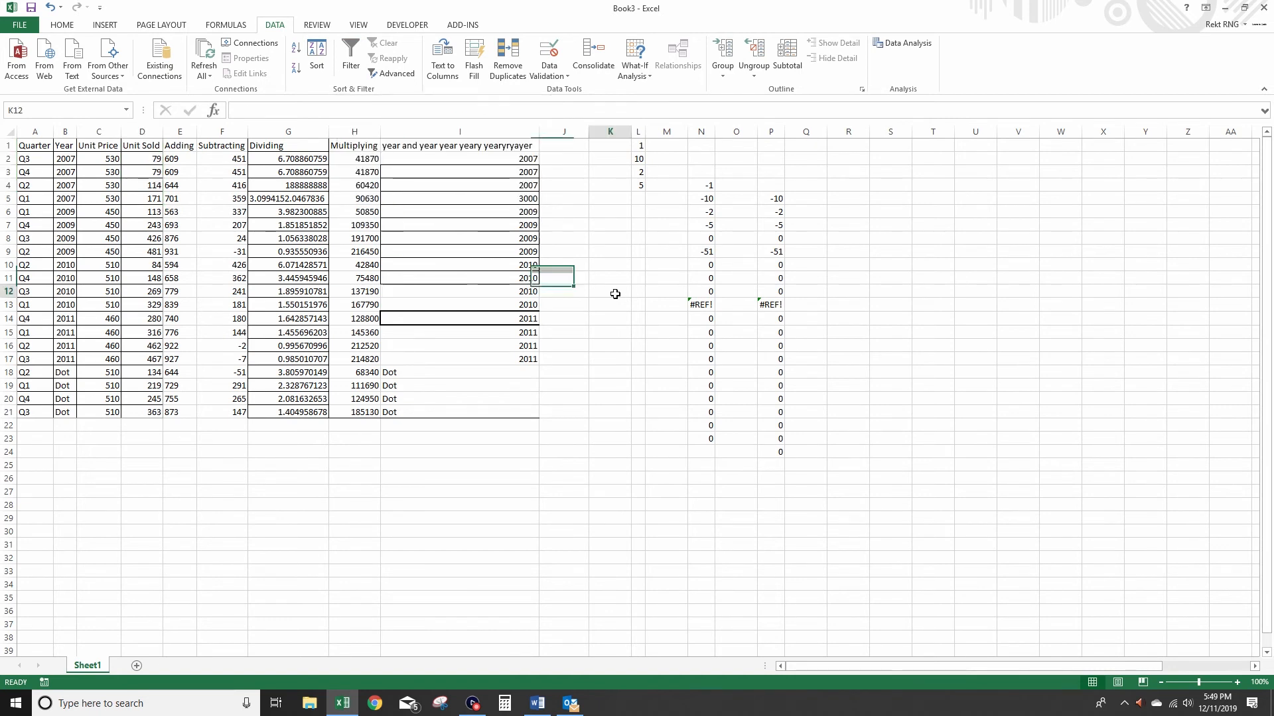
Set up an in-place advanced filter with list range H1:H21 and criteria range G2:G21, and dismiss it without applying
click(391, 73)
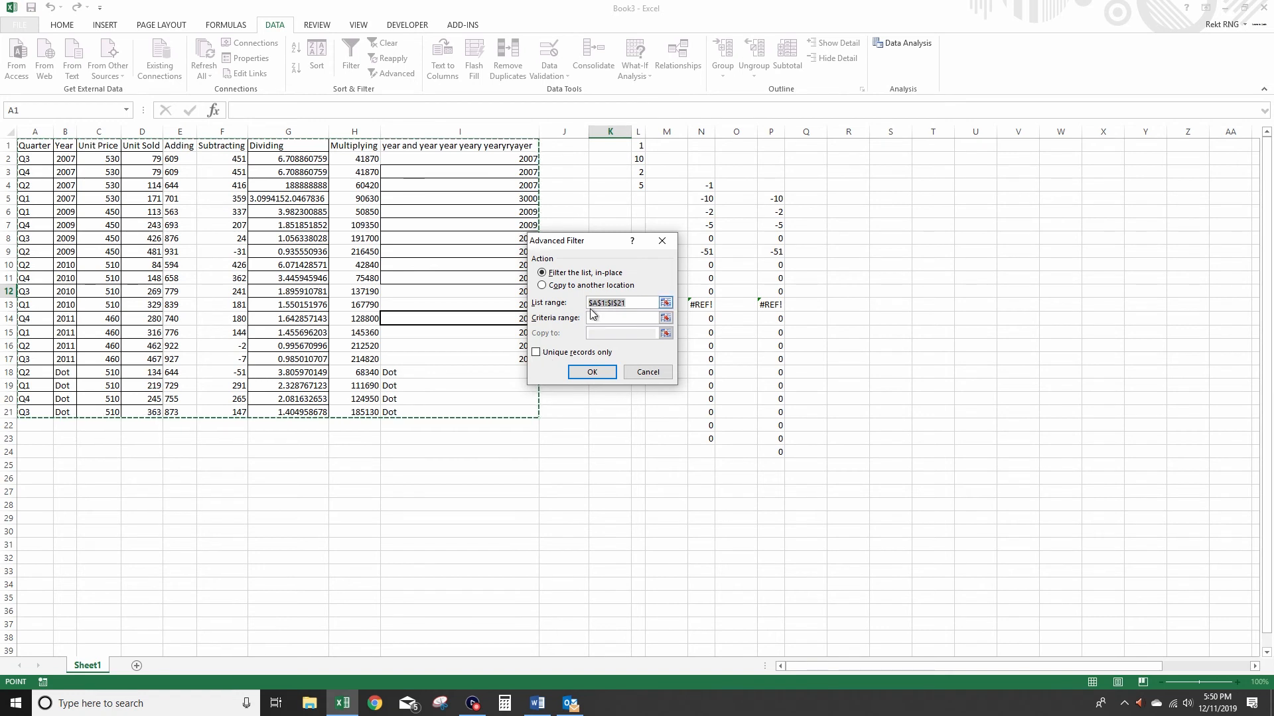
click(666, 302)
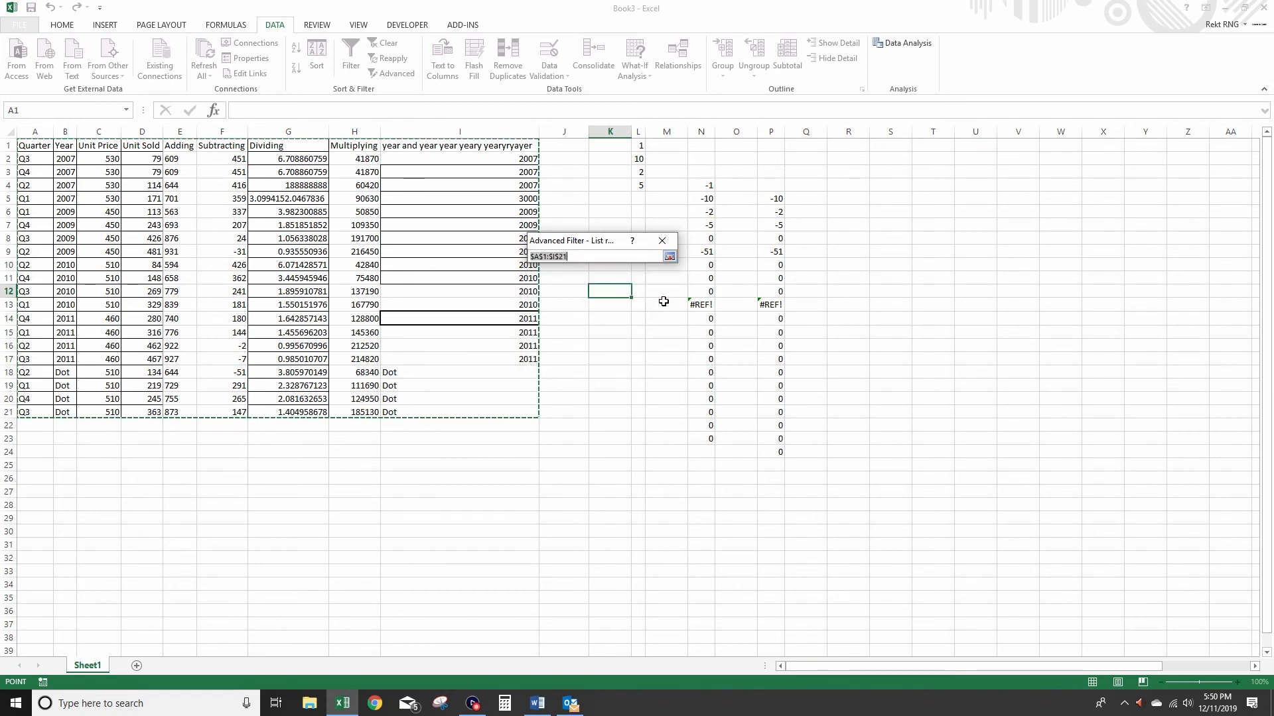
drag(358, 145, 370, 414)
click(669, 256)
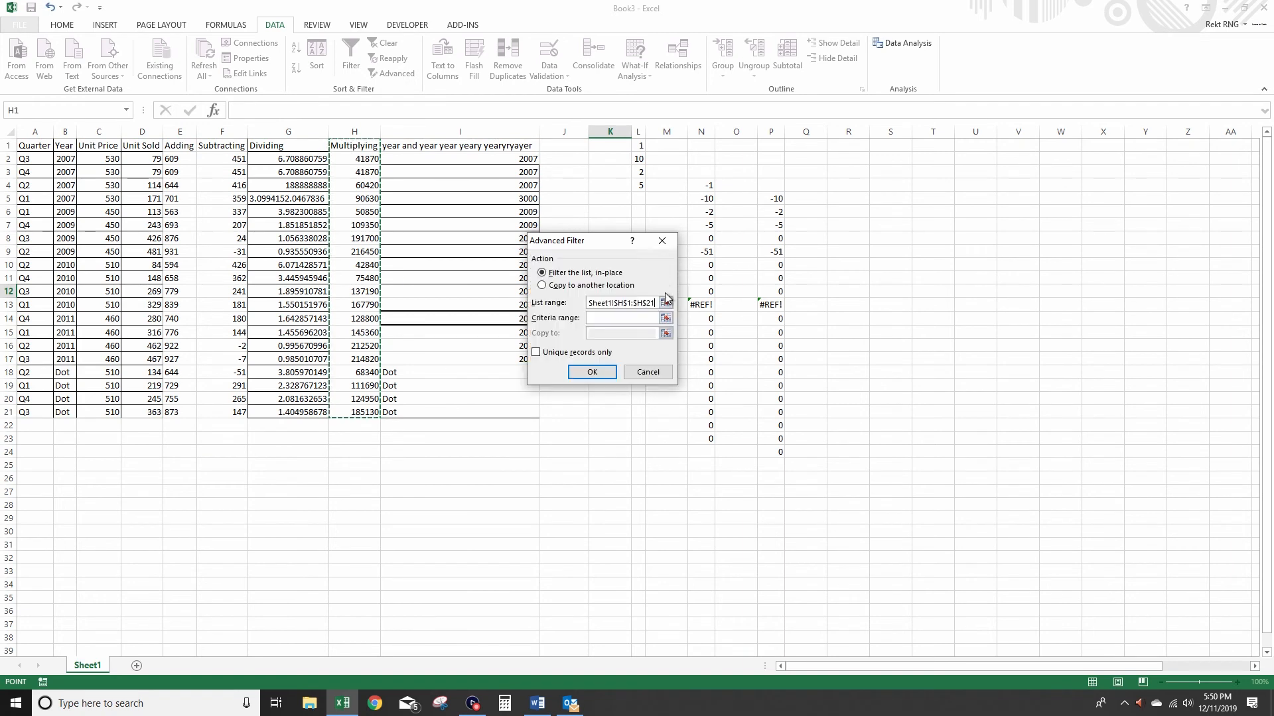
click(665, 318)
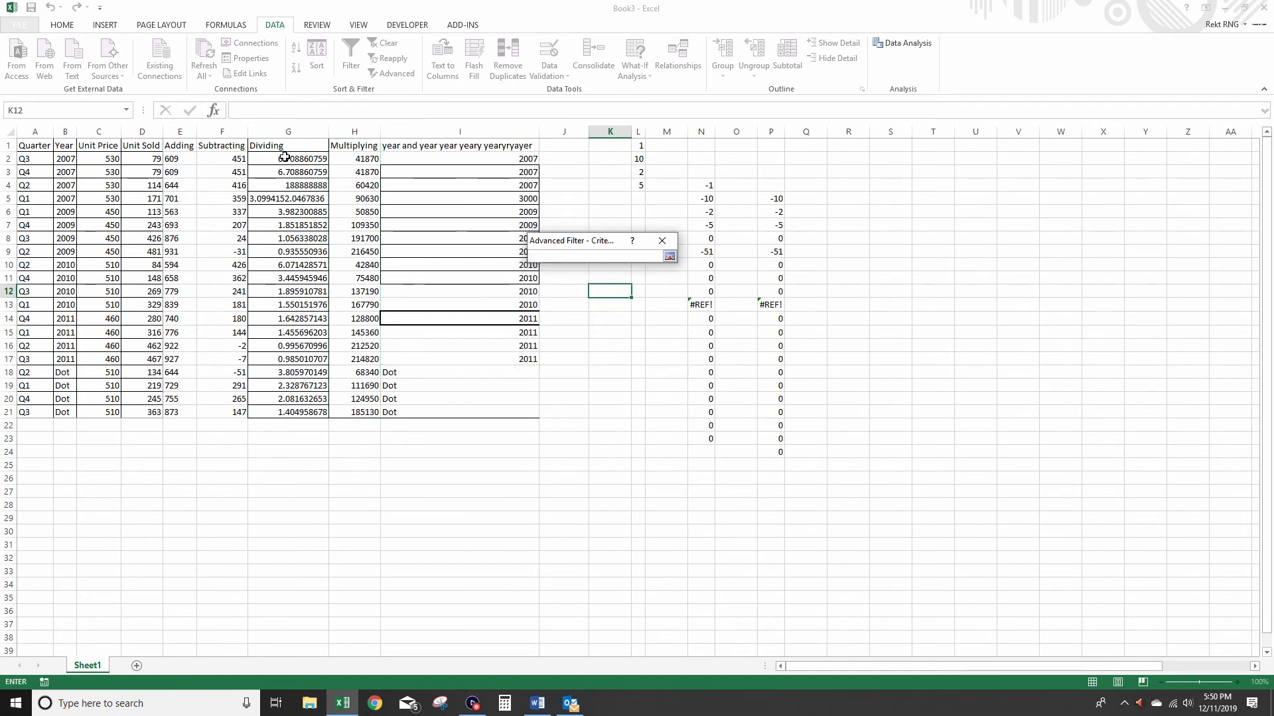
drag(285, 159, 291, 412)
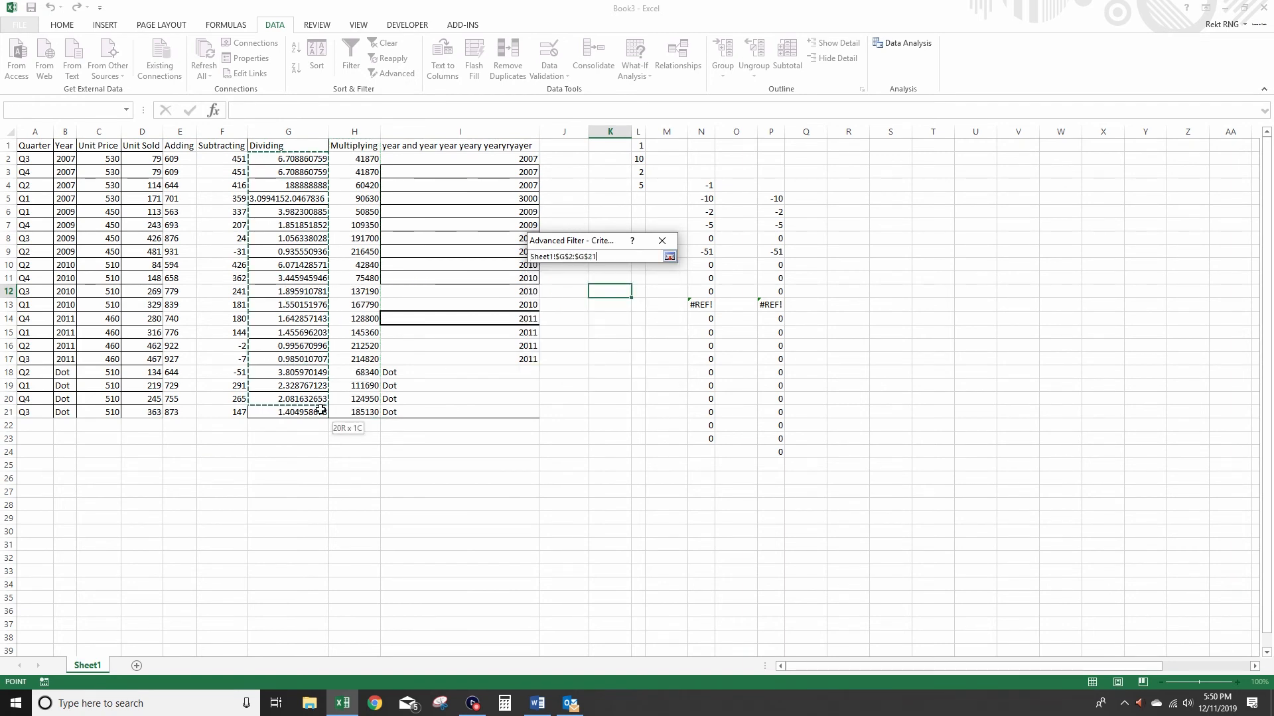
click(670, 256)
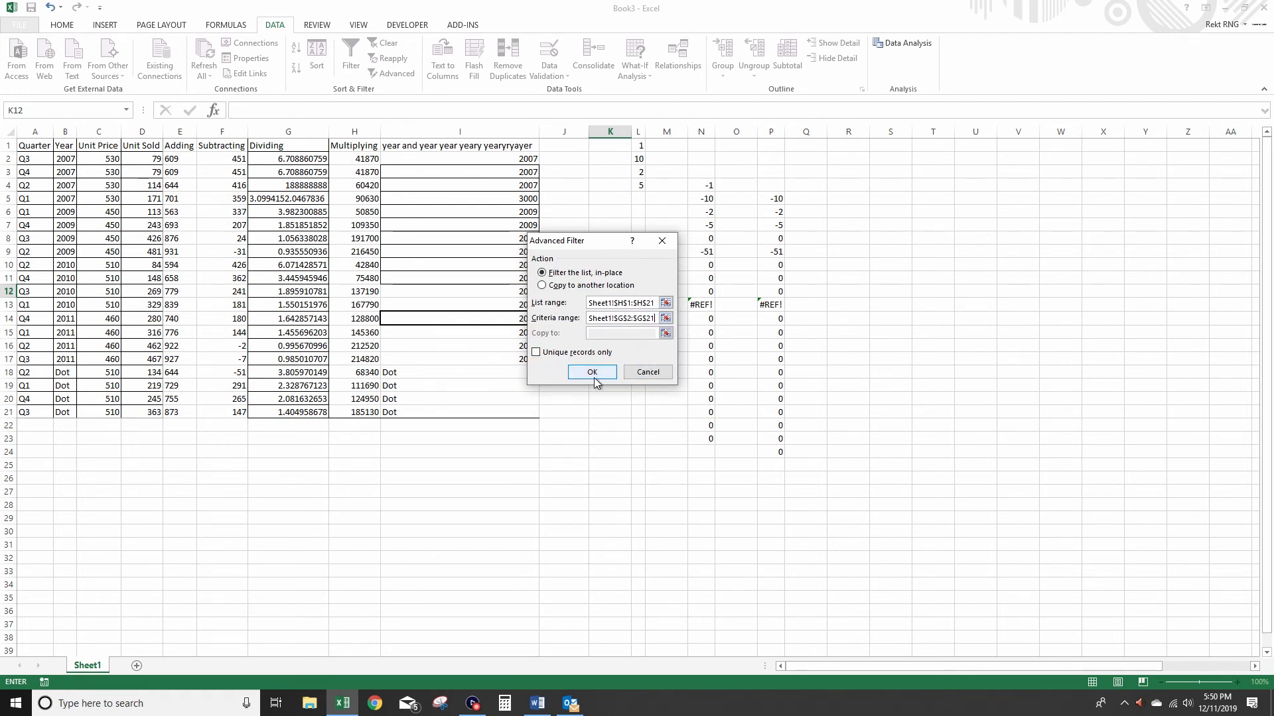
click(628, 376)
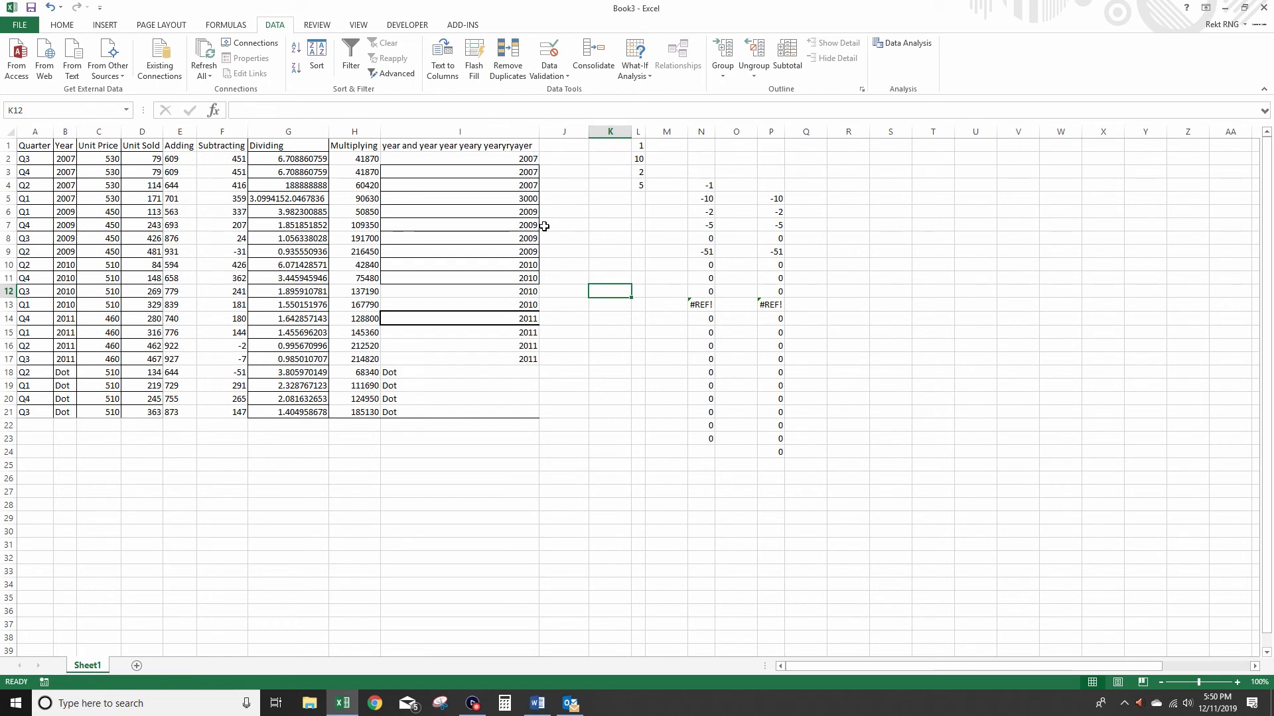
Start inserting a function in cell K12, list all function categories, and look through the early entries, including the BIN2DEC description
click(162, 25)
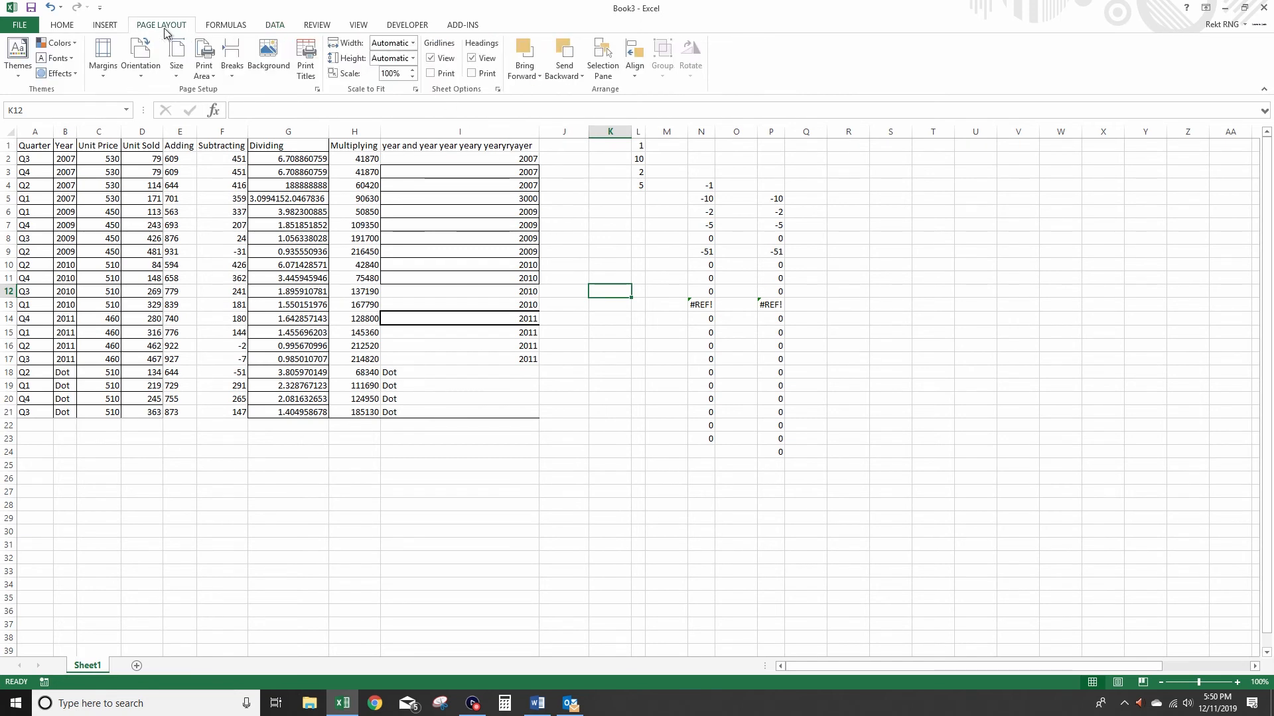
click(236, 28)
click(213, 111)
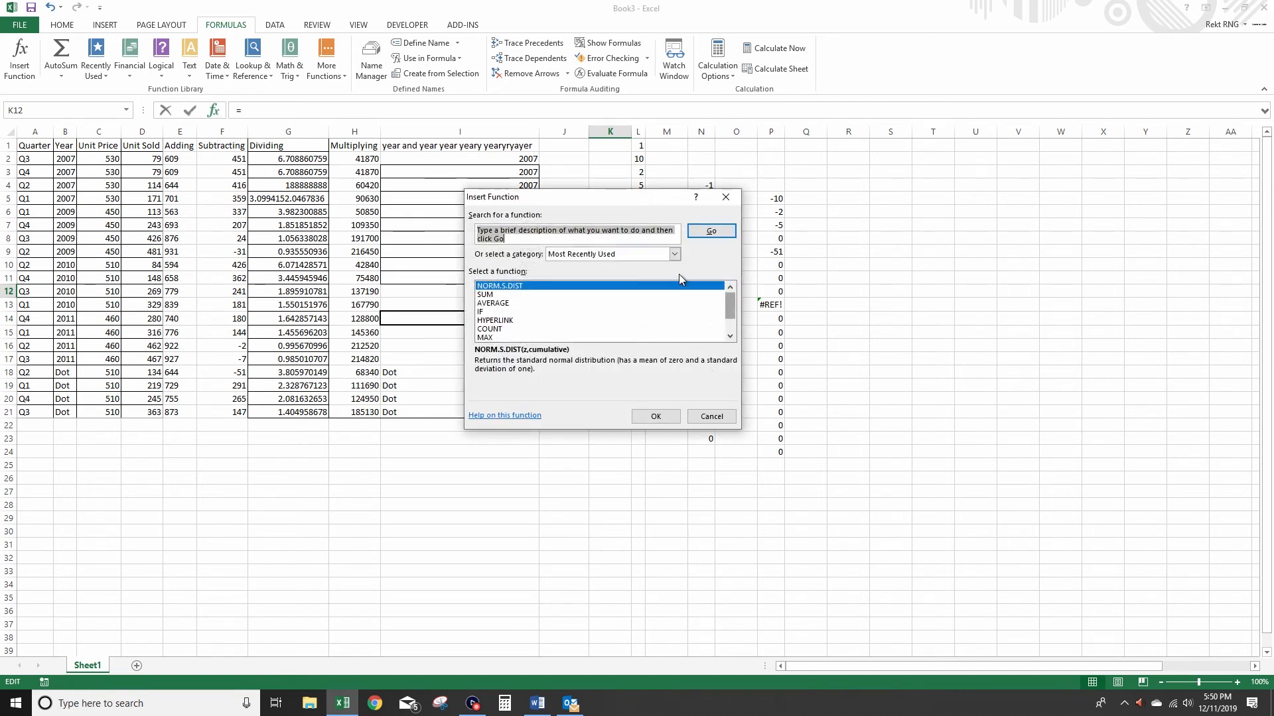
click(674, 254)
mouse_move(679, 285)
mouse_down()
mouse_move(675, 317)
mouse_move(675, 283)
mouse_up()
click(618, 275)
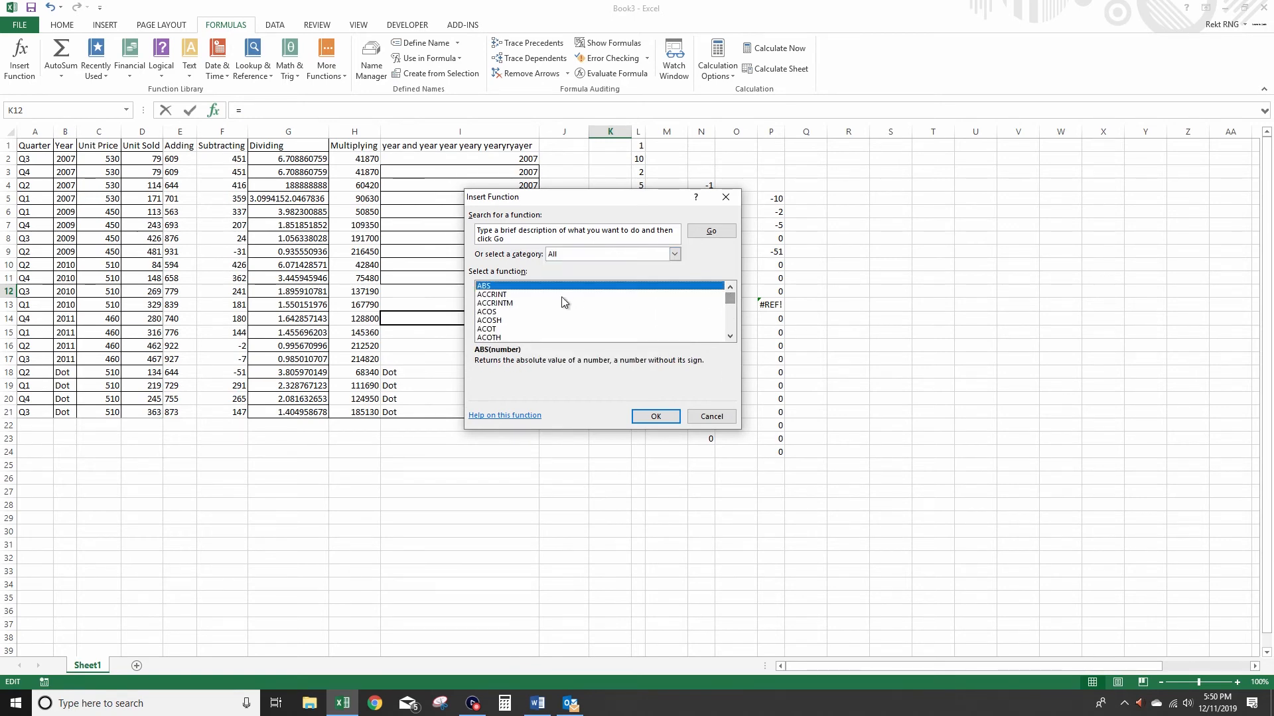
click(730, 336)
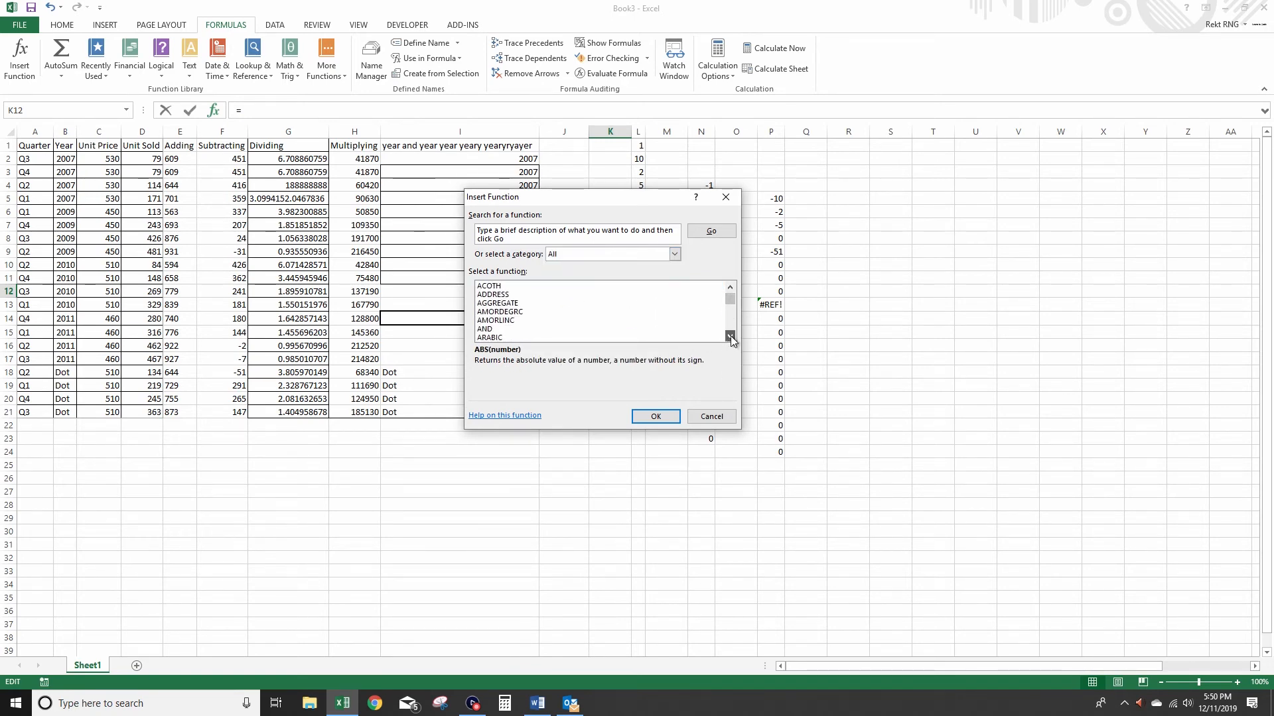
click(730, 336)
click(731, 336)
click(730, 335)
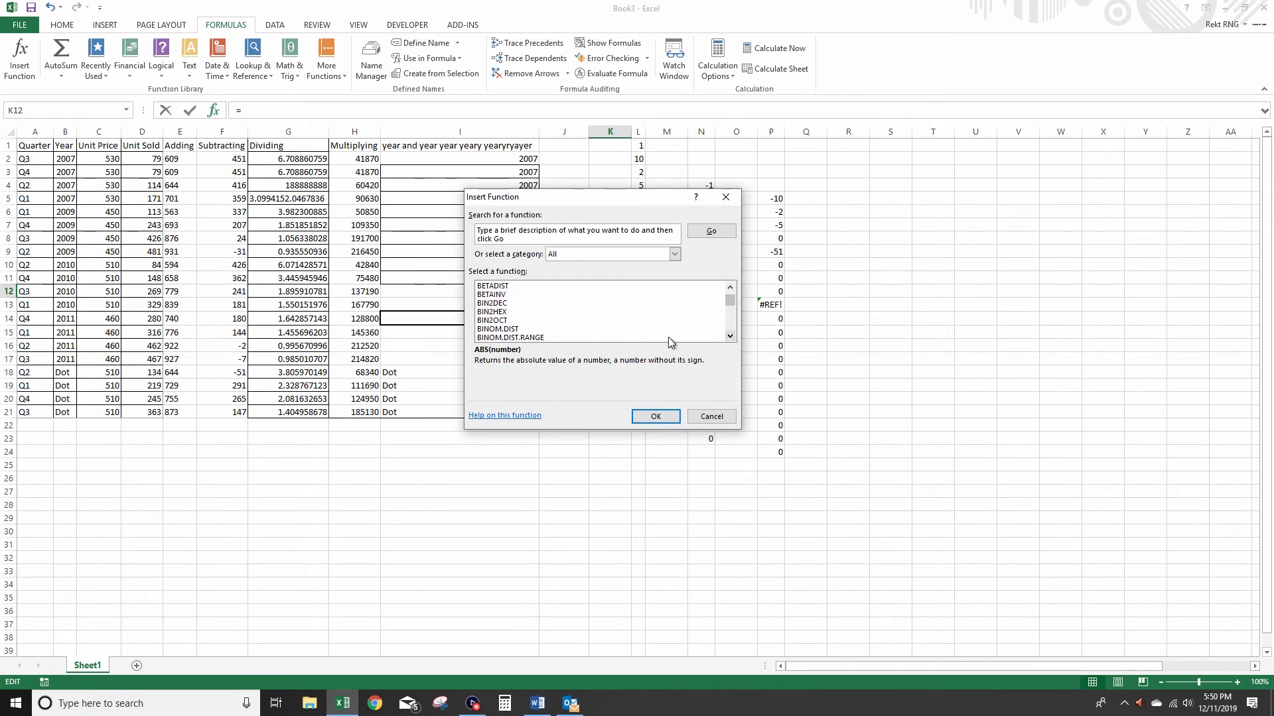
click(565, 304)
scroll(730, 296, up, 12)
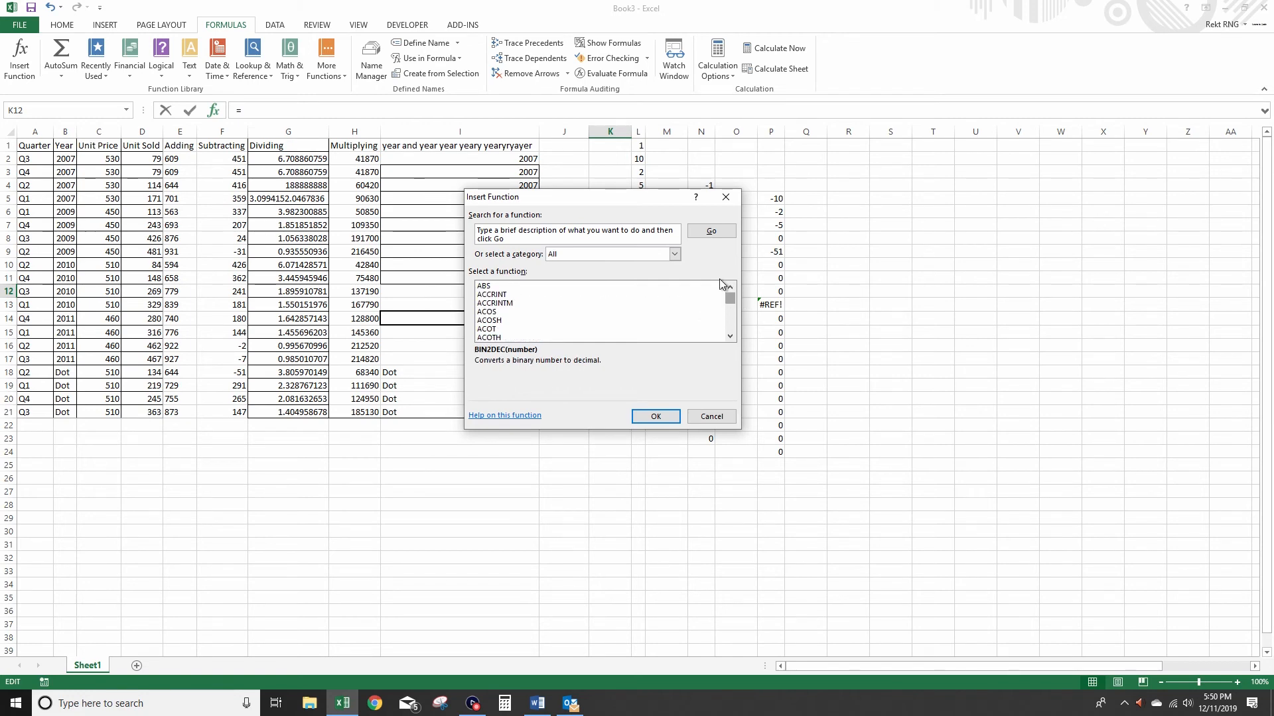
Insert the ABS function in K12 with cell F9 as its number, and review the resulting formula
double_click(556, 285)
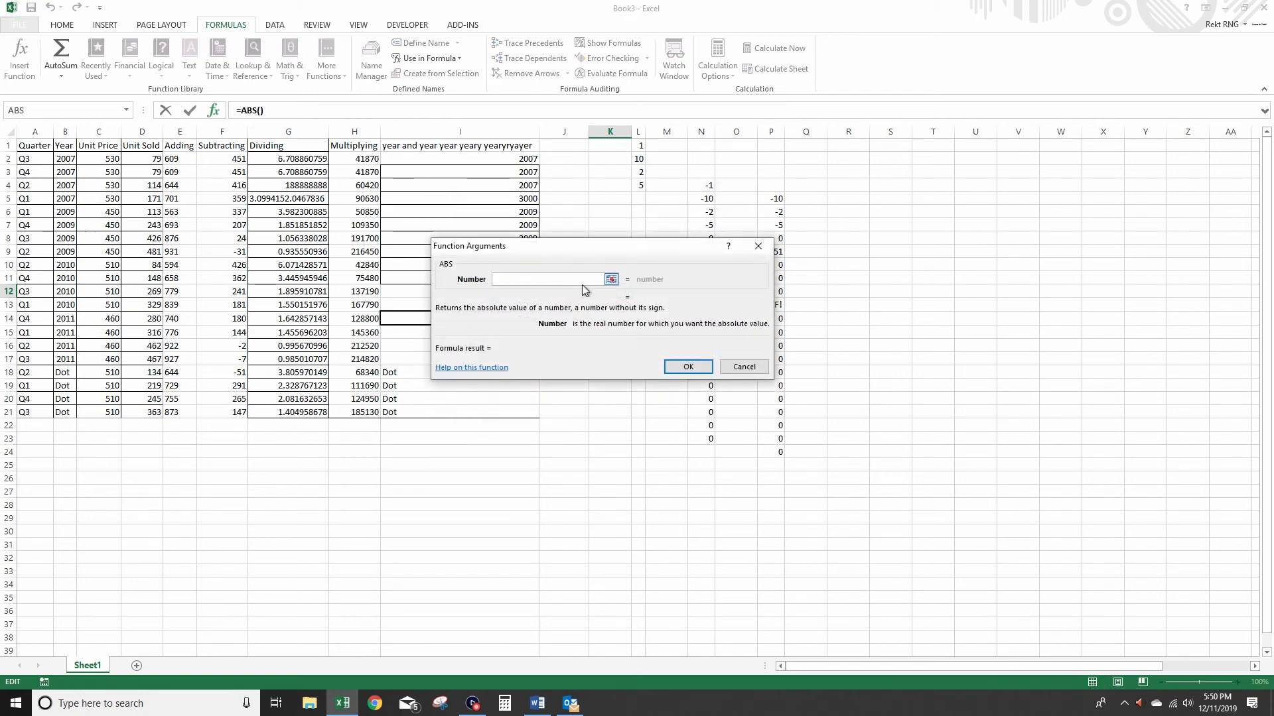
click(611, 280)
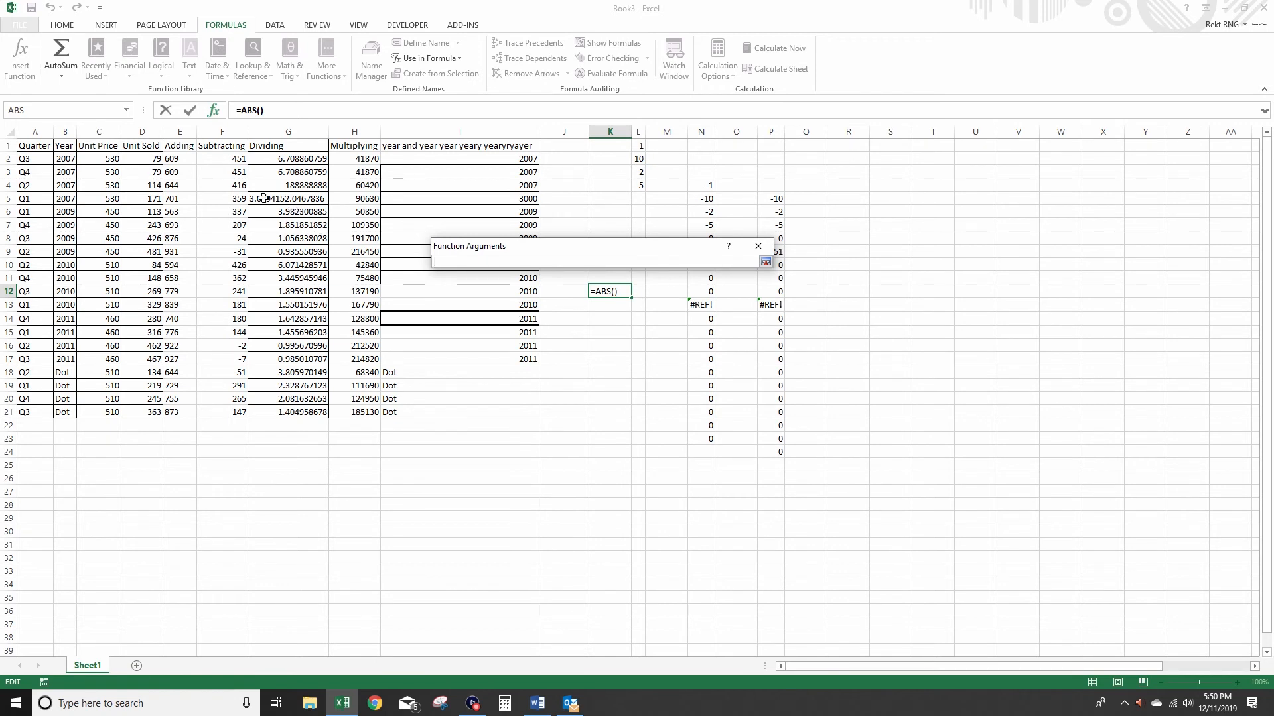
click(247, 250)
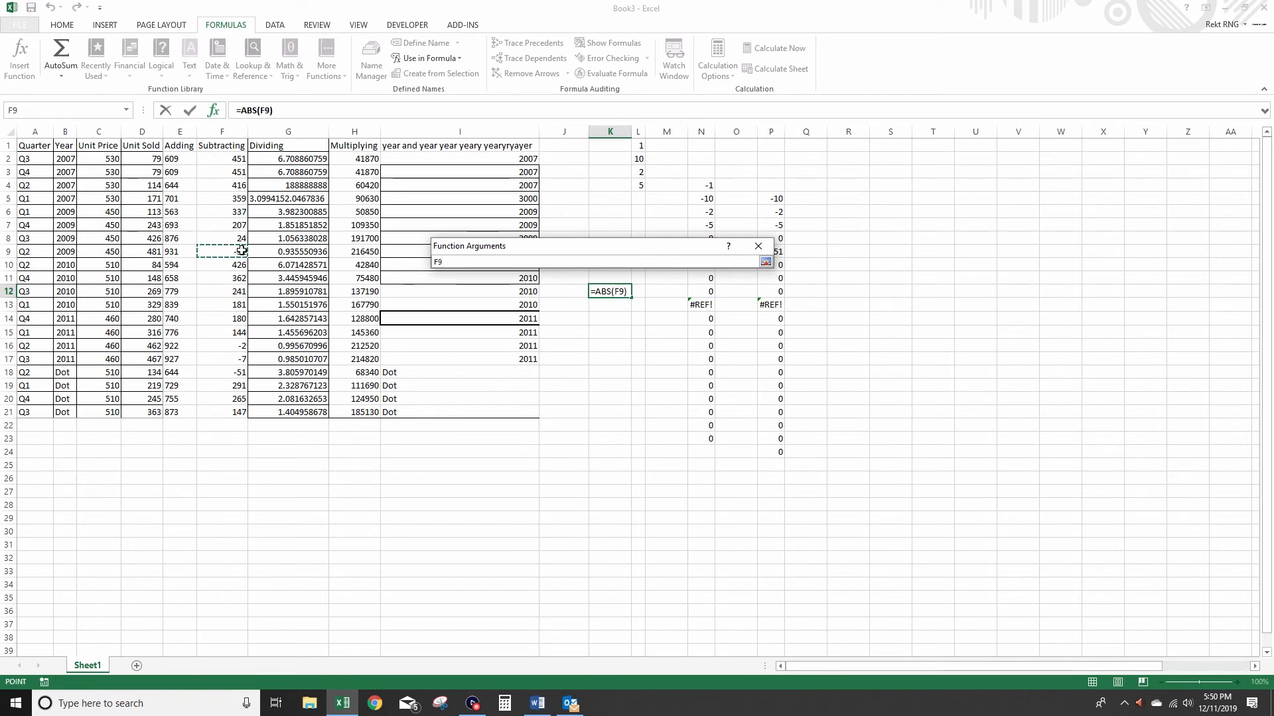
click(765, 262)
click(689, 368)
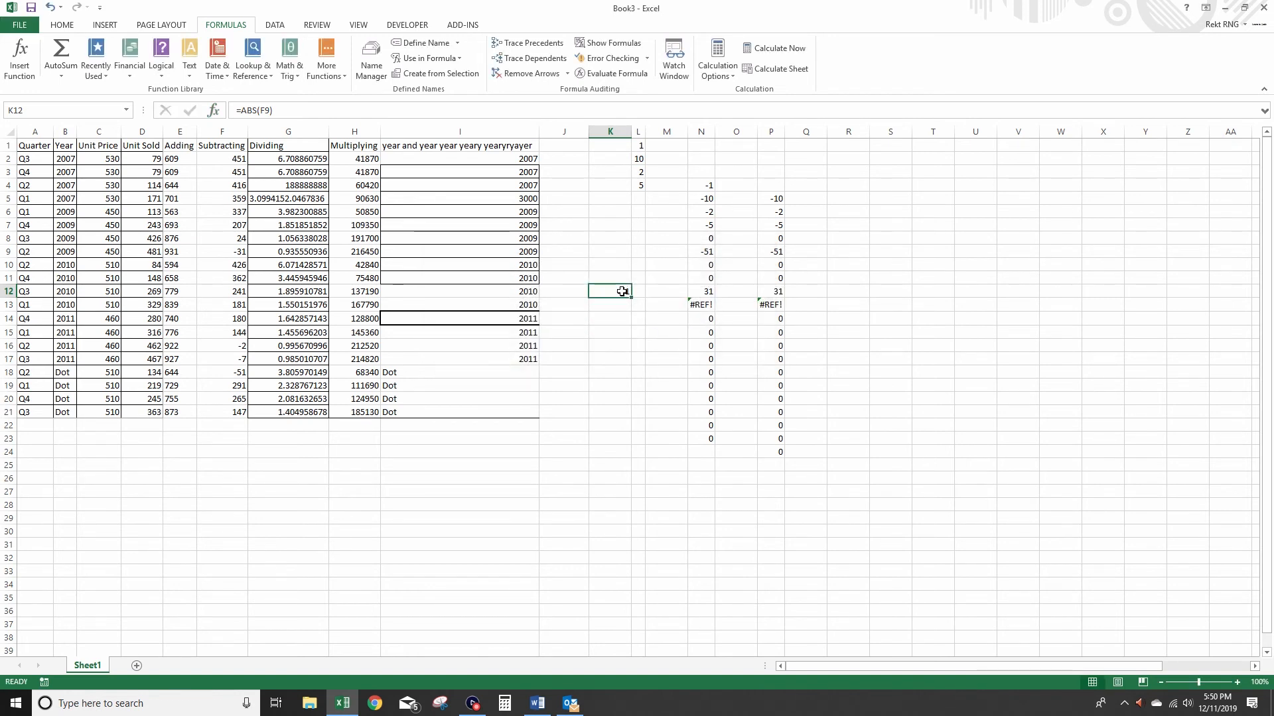
double_click(622, 291)
key(Return)
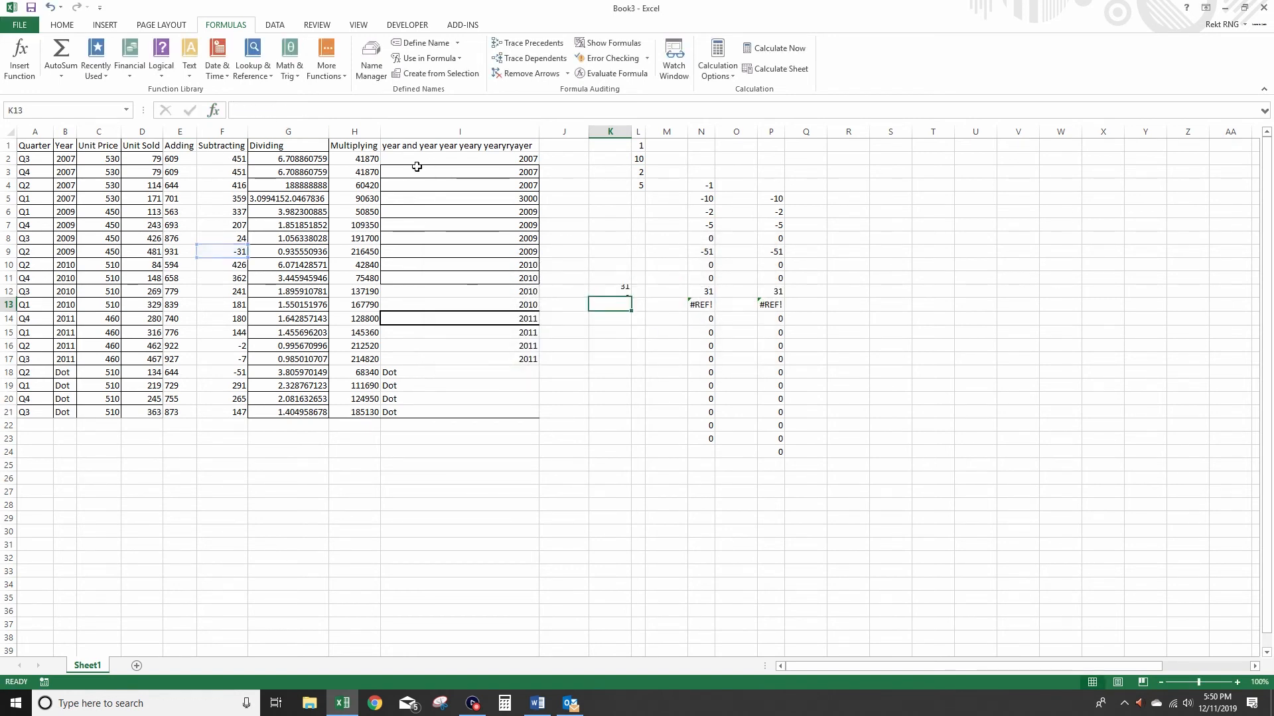
Insert an AVERAGE function in K13 using K12, E11 and H14 as its three arguments, and recheck the arguments
click(213, 110)
scroll(638, 330, down, 3)
double_click(512, 308)
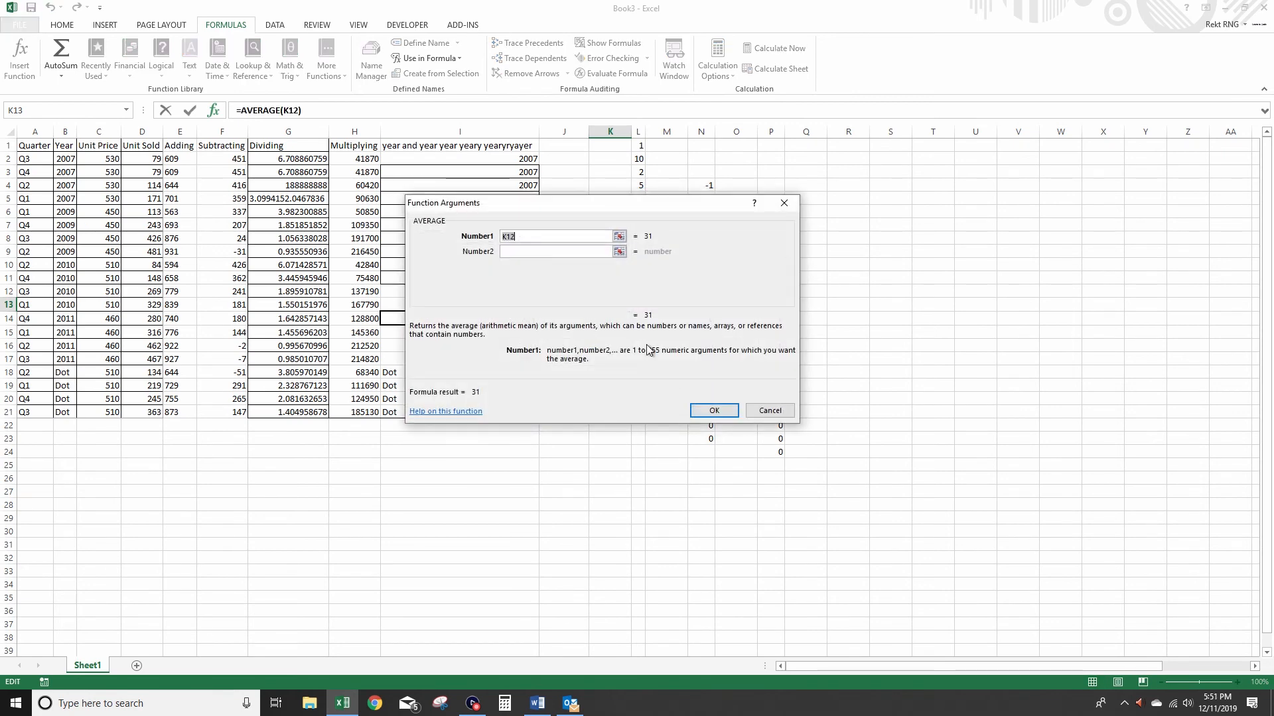
click(618, 253)
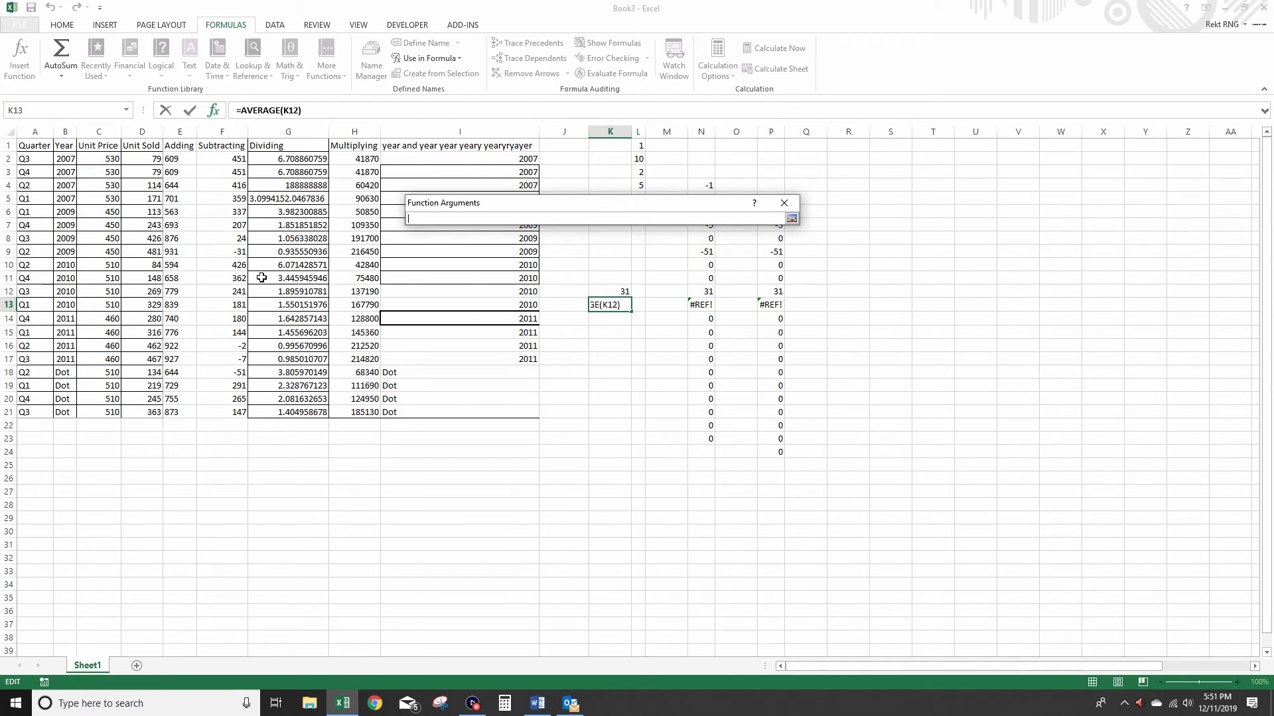
click(195, 279)
click(792, 219)
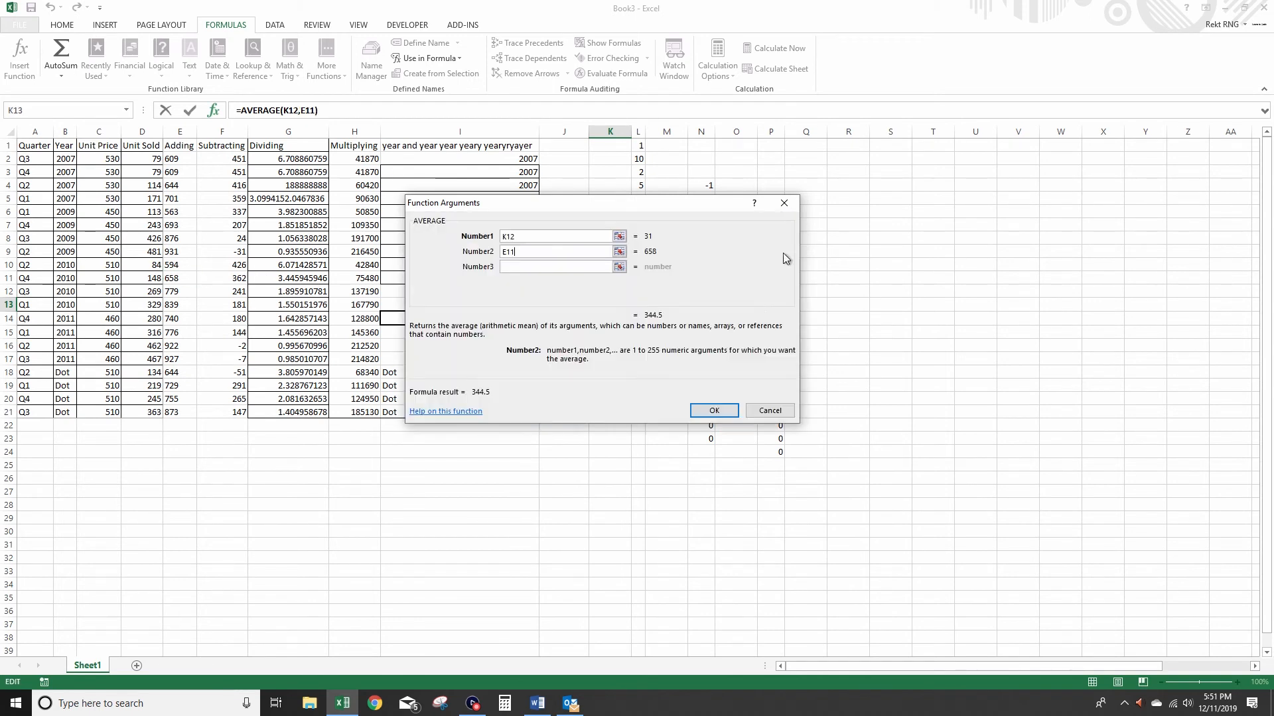
click(619, 267)
click(365, 320)
click(791, 218)
click(724, 412)
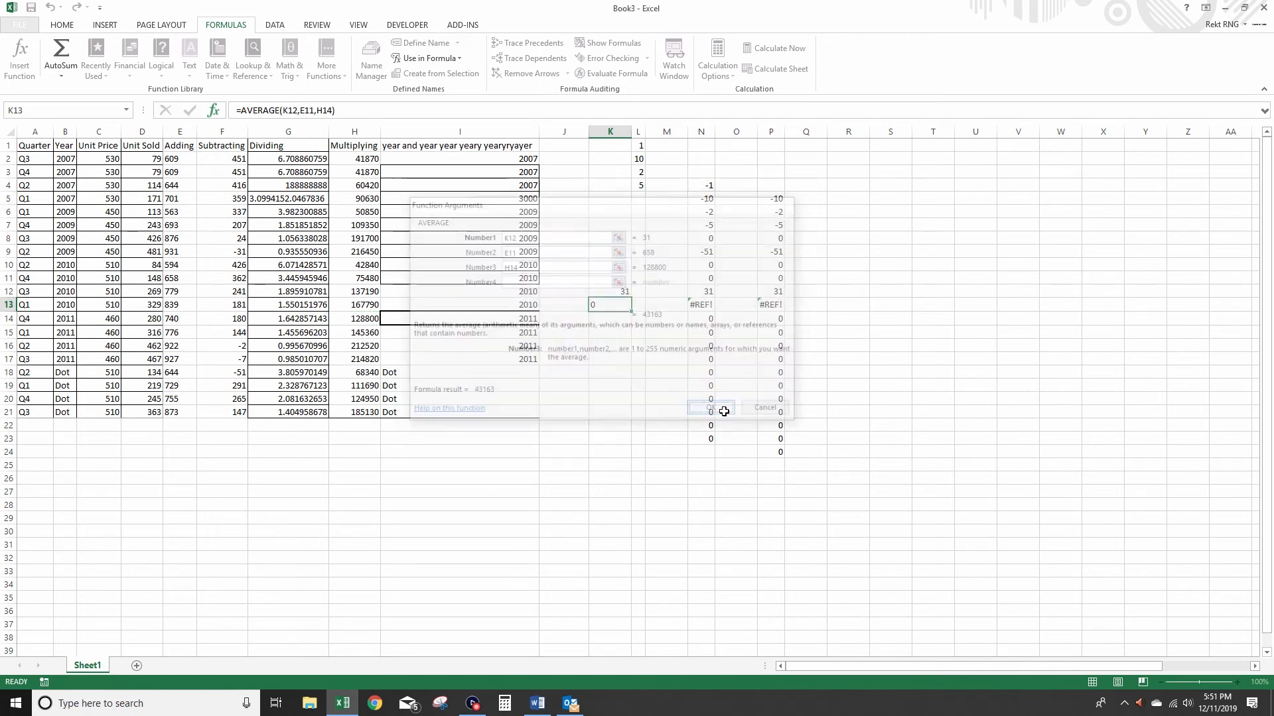
click(216, 111)
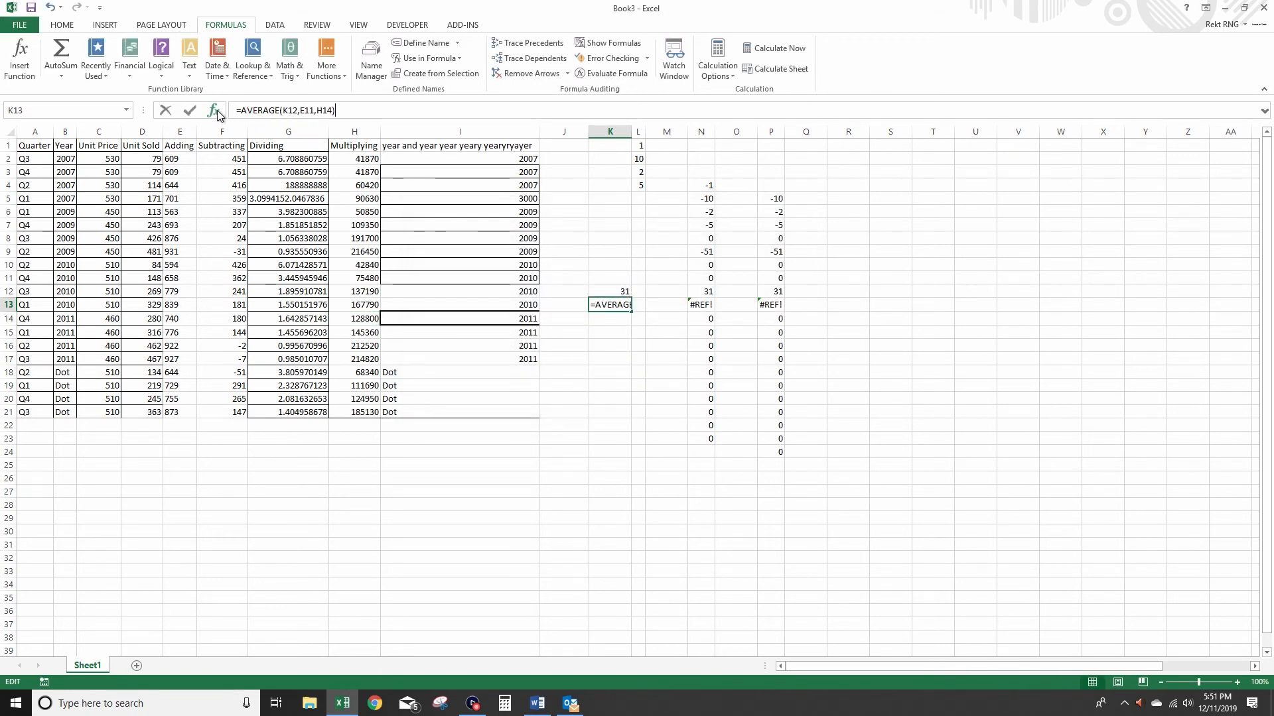
click(764, 409)
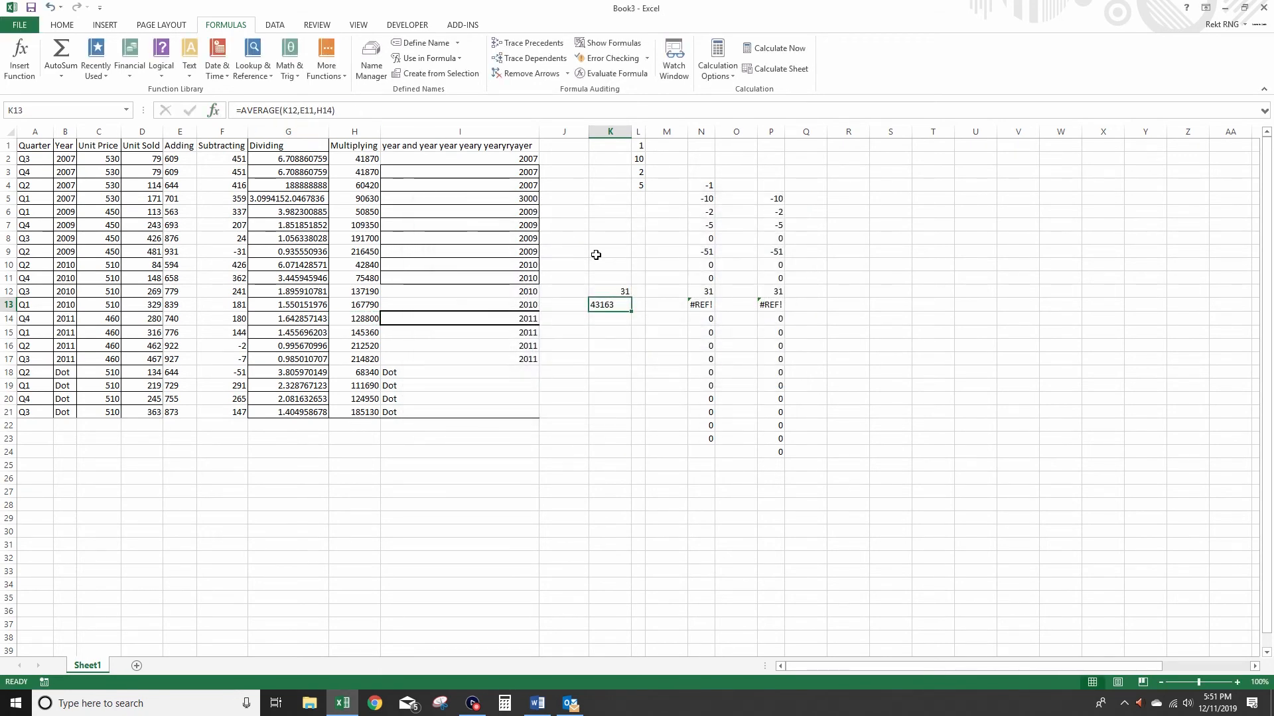
Look through the full list of insertable functions for cell K18 down to VLOOKUP, and dismiss it without inserting one
click(607, 372)
click(214, 111)
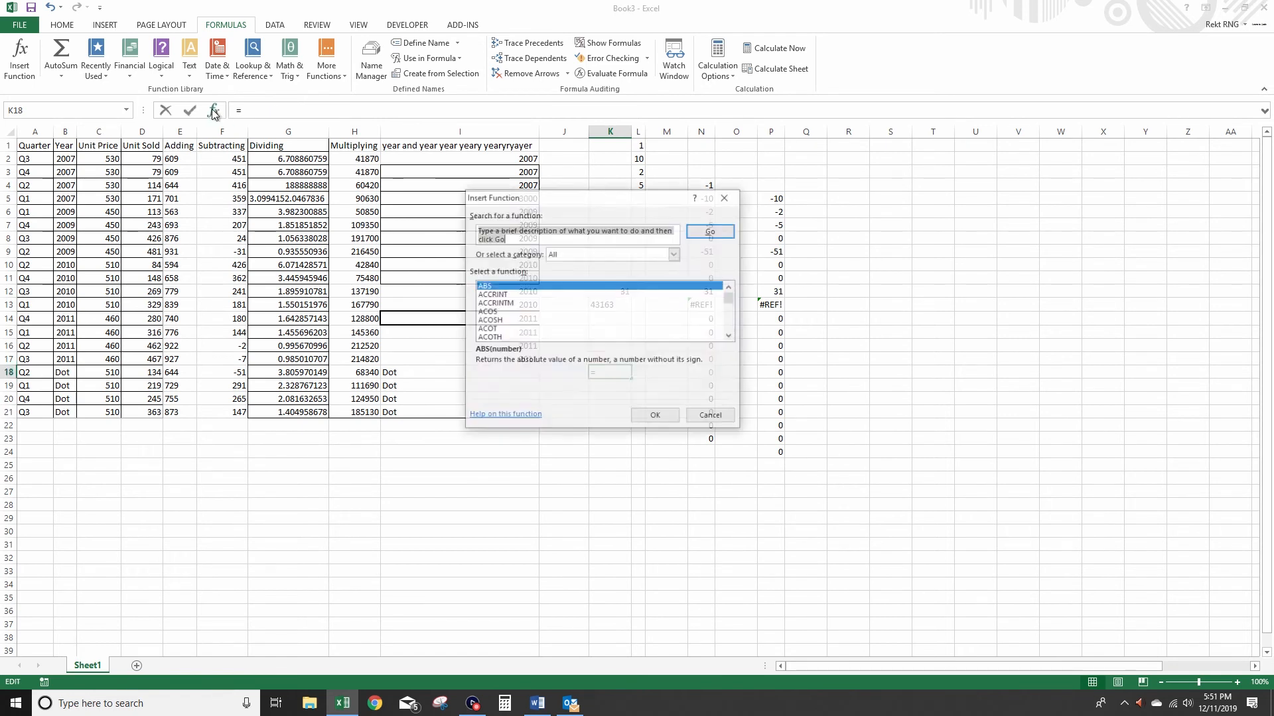
scroll(560, 315, down, 20)
scroll(559, 314, down, 20)
scroll(501, 331, down, 20)
scroll(508, 332, down, 8)
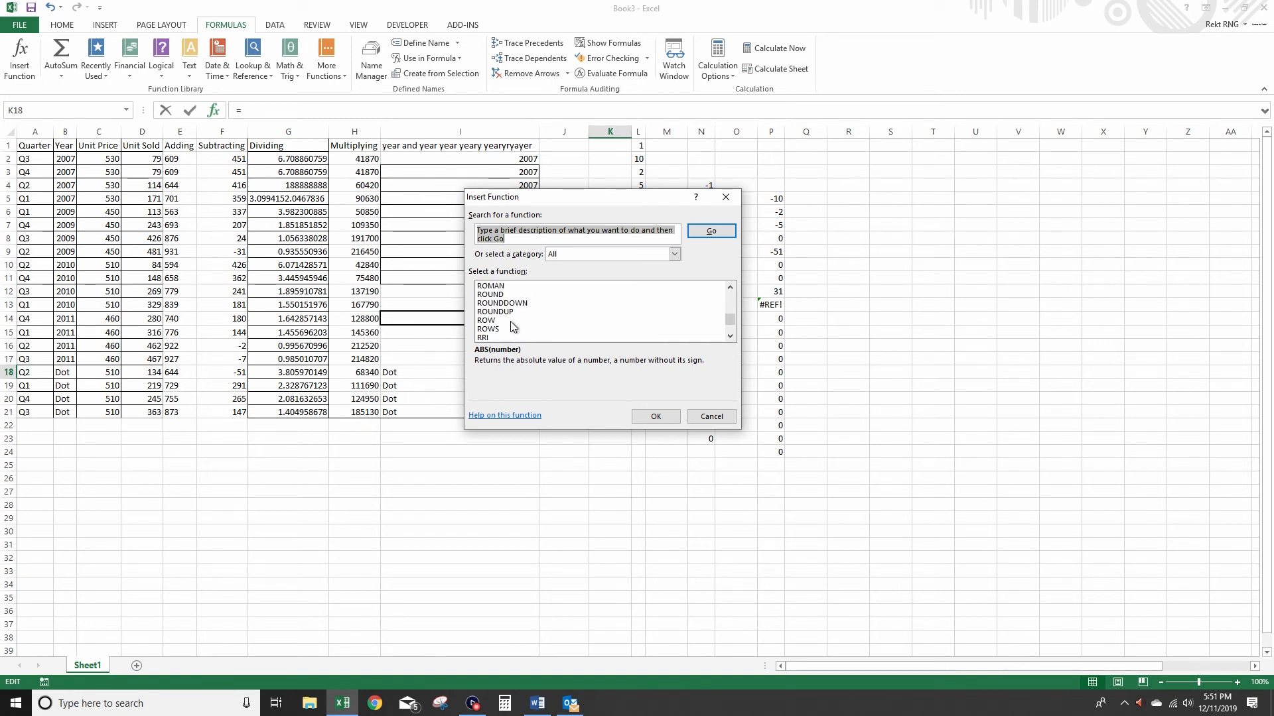
scroll(512, 325, down, 5)
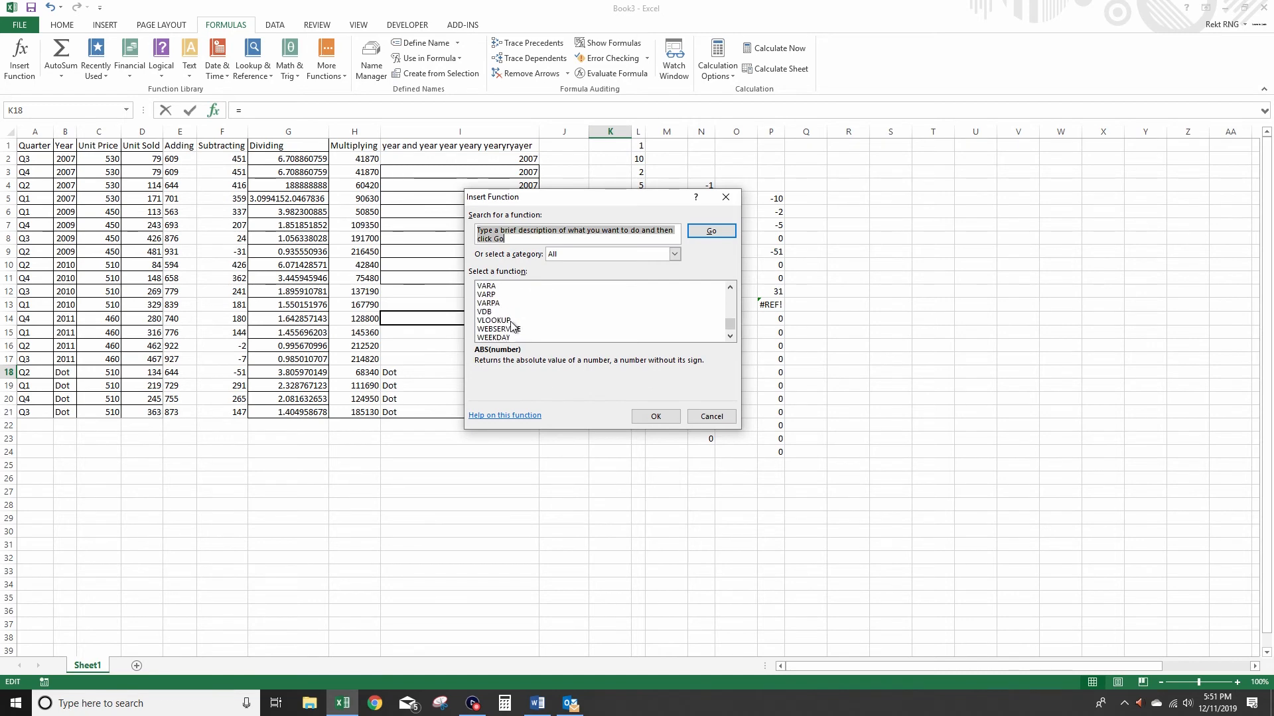
click(703, 416)
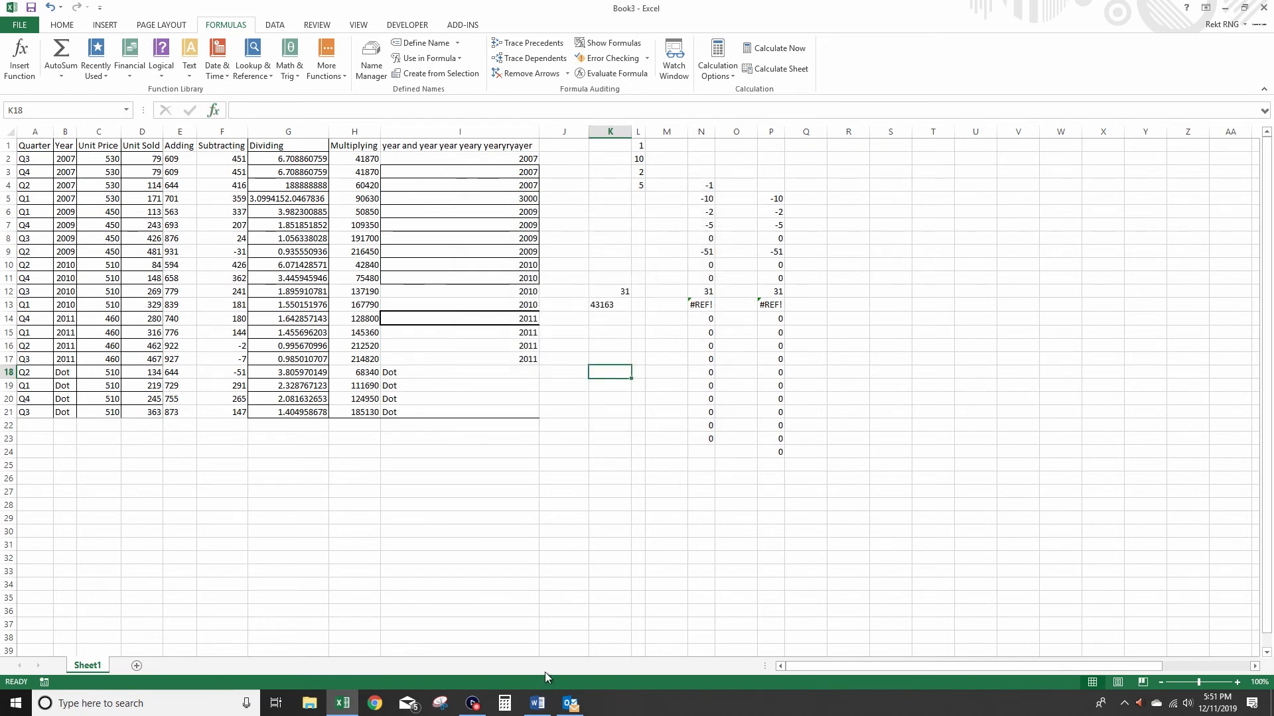
Switch to the Topics document in Word to check the topic list, and return to the Excel sheet
click(542, 703)
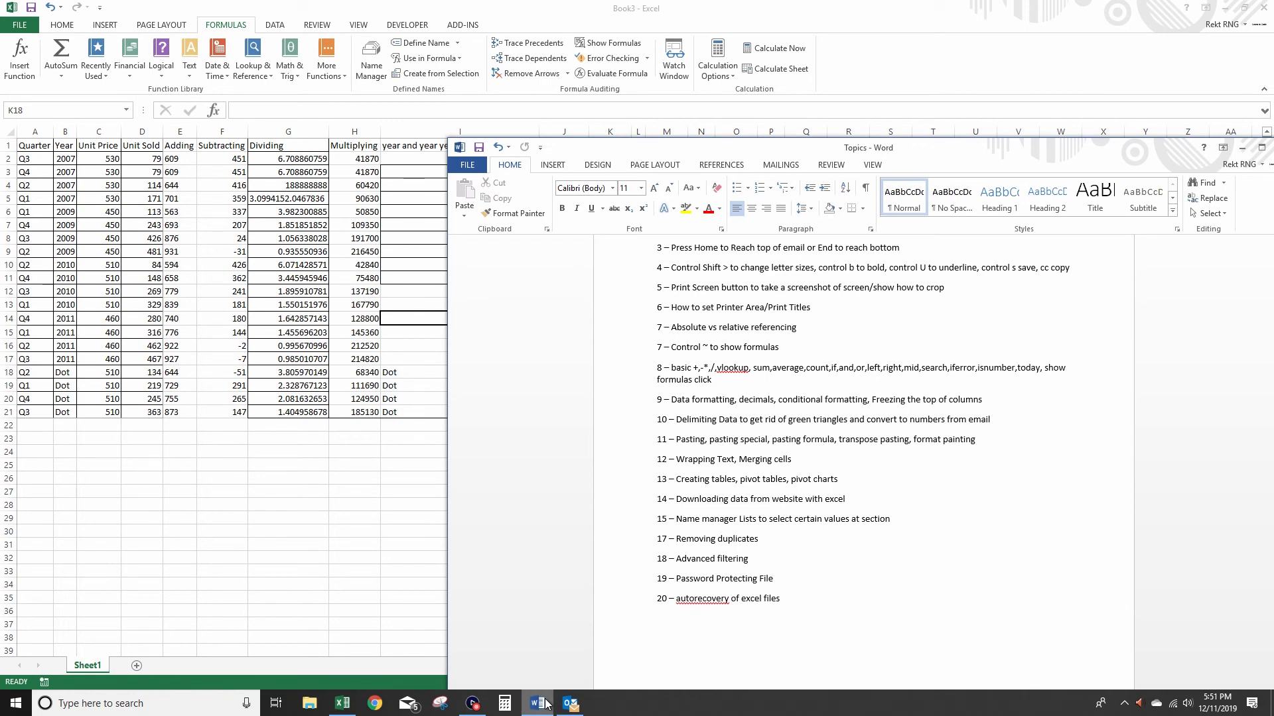
click(543, 704)
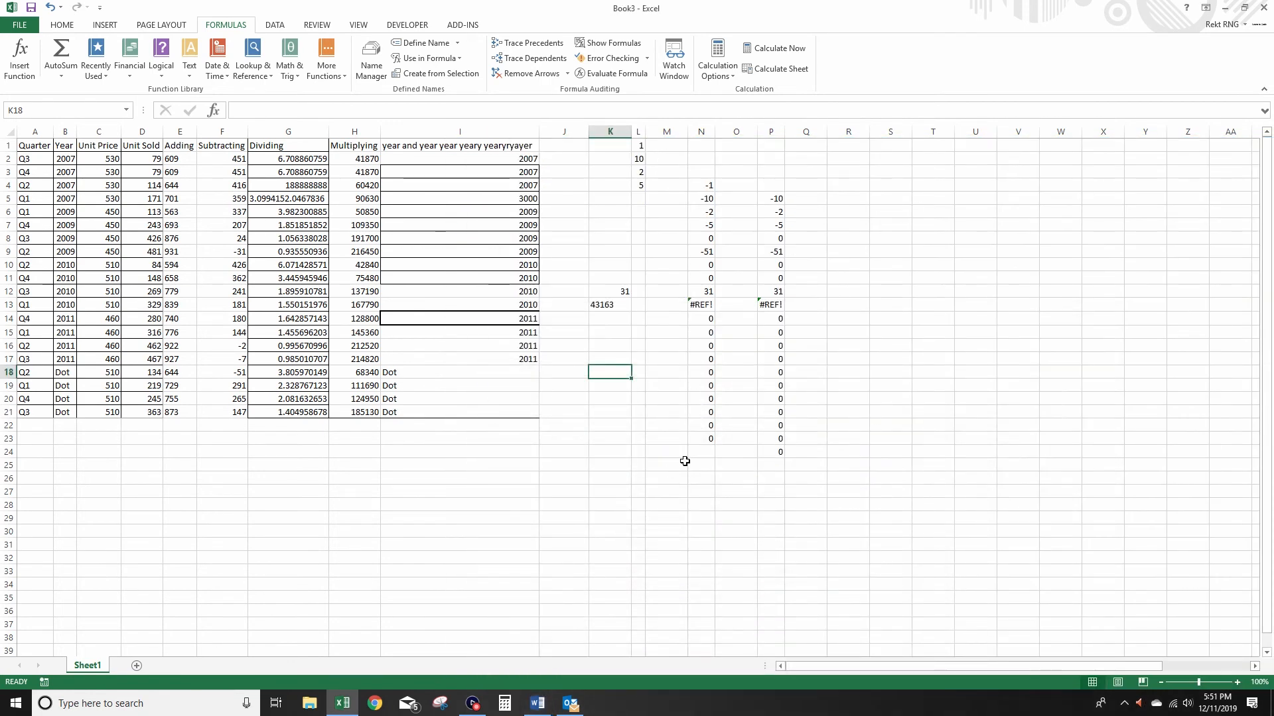
click(849, 332)
click(927, 290)
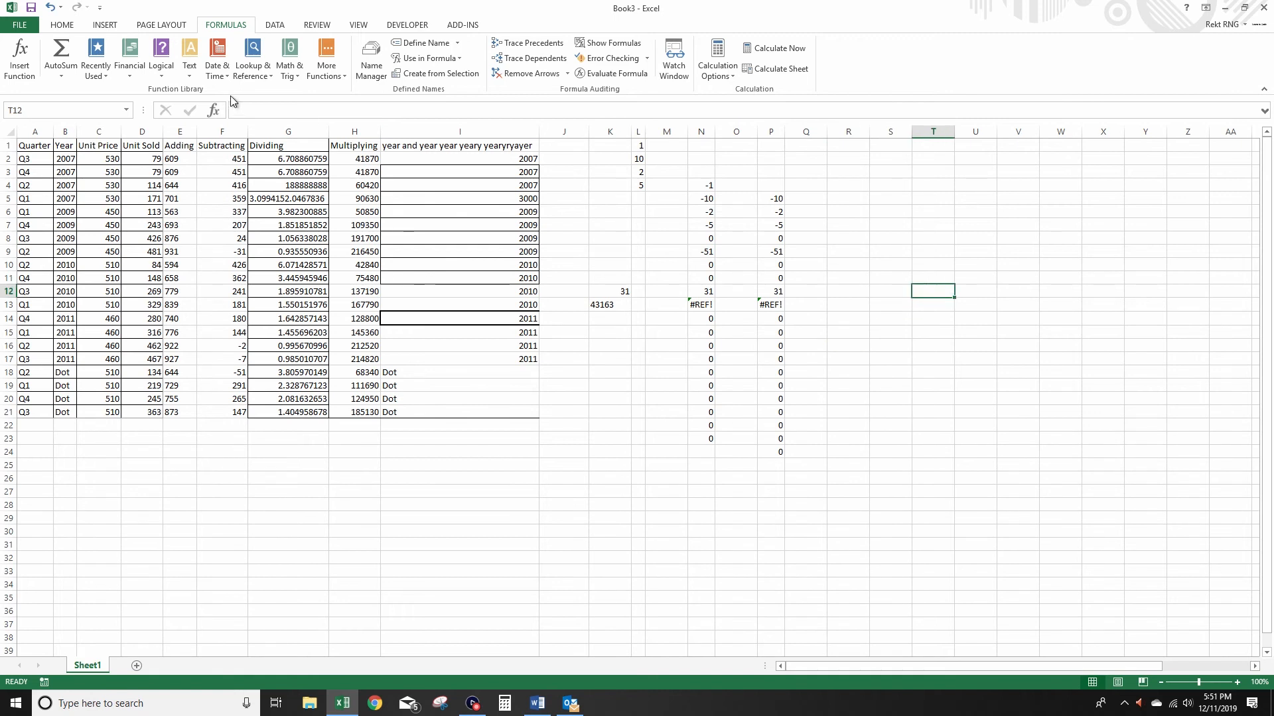
click(70, 28)
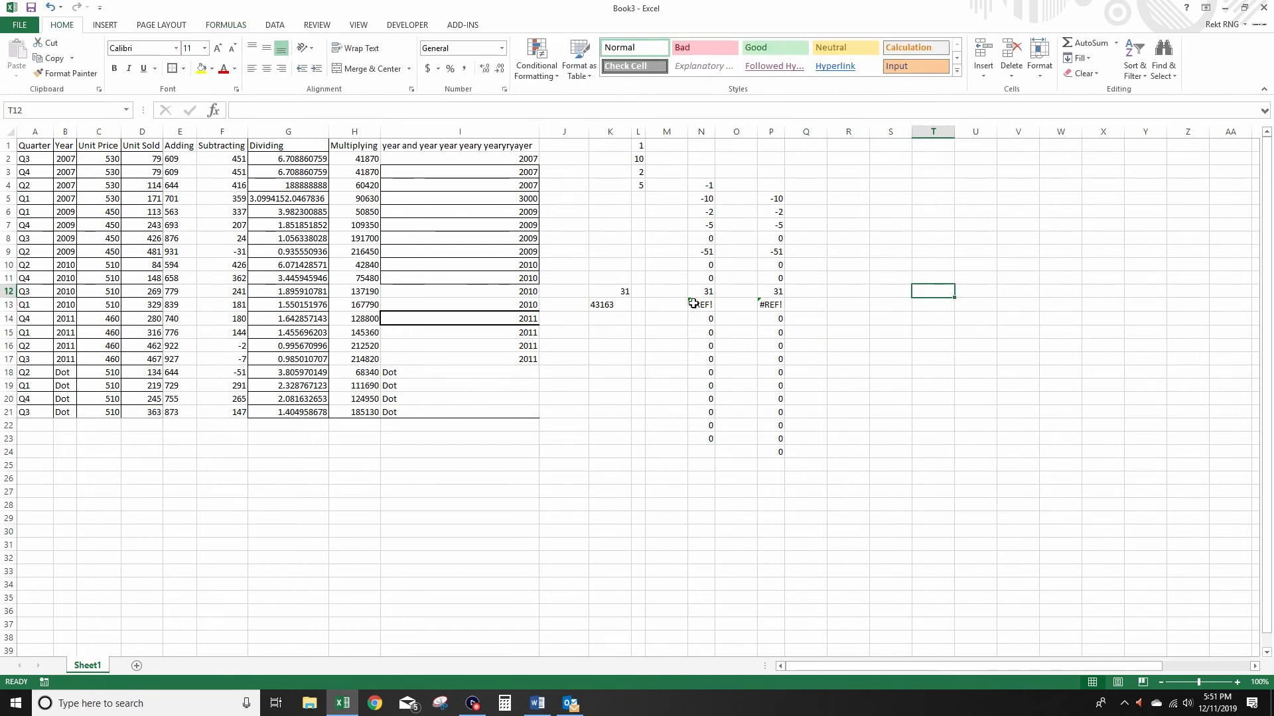
Enter the list items Silver, Water and Black in cells T5 to T7
click(951, 203)
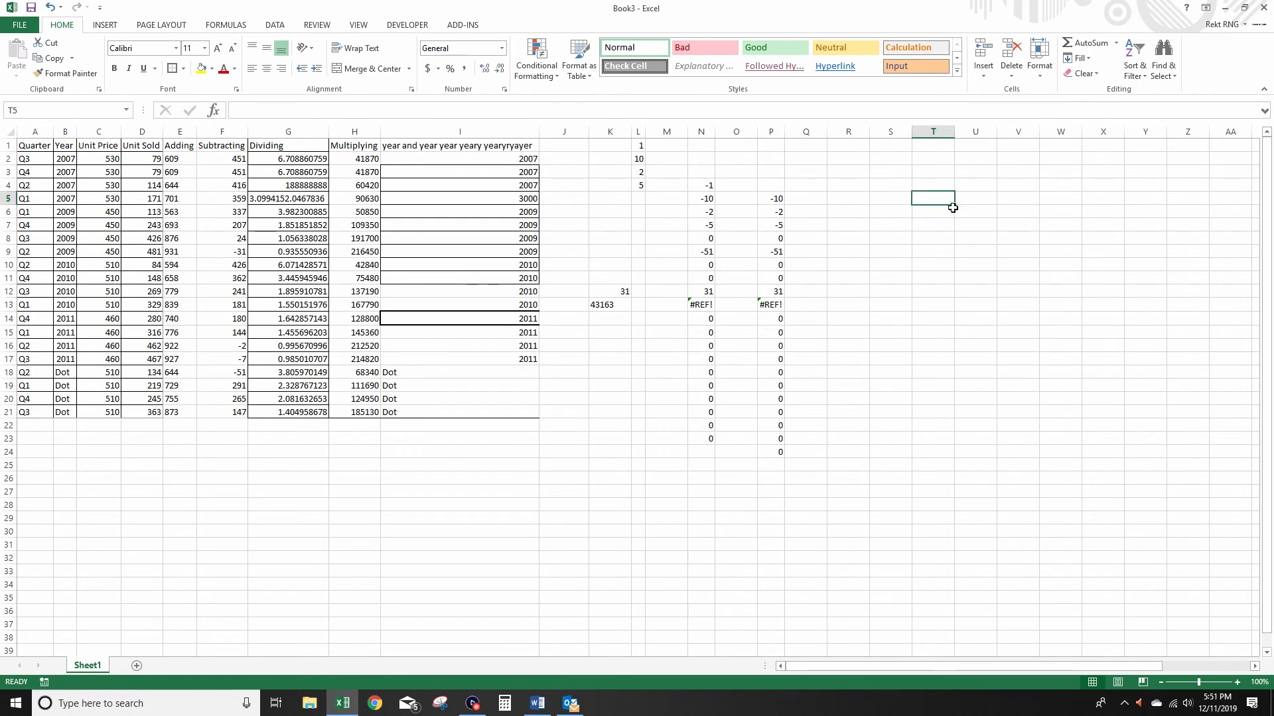
text(Silver)
key(Return)
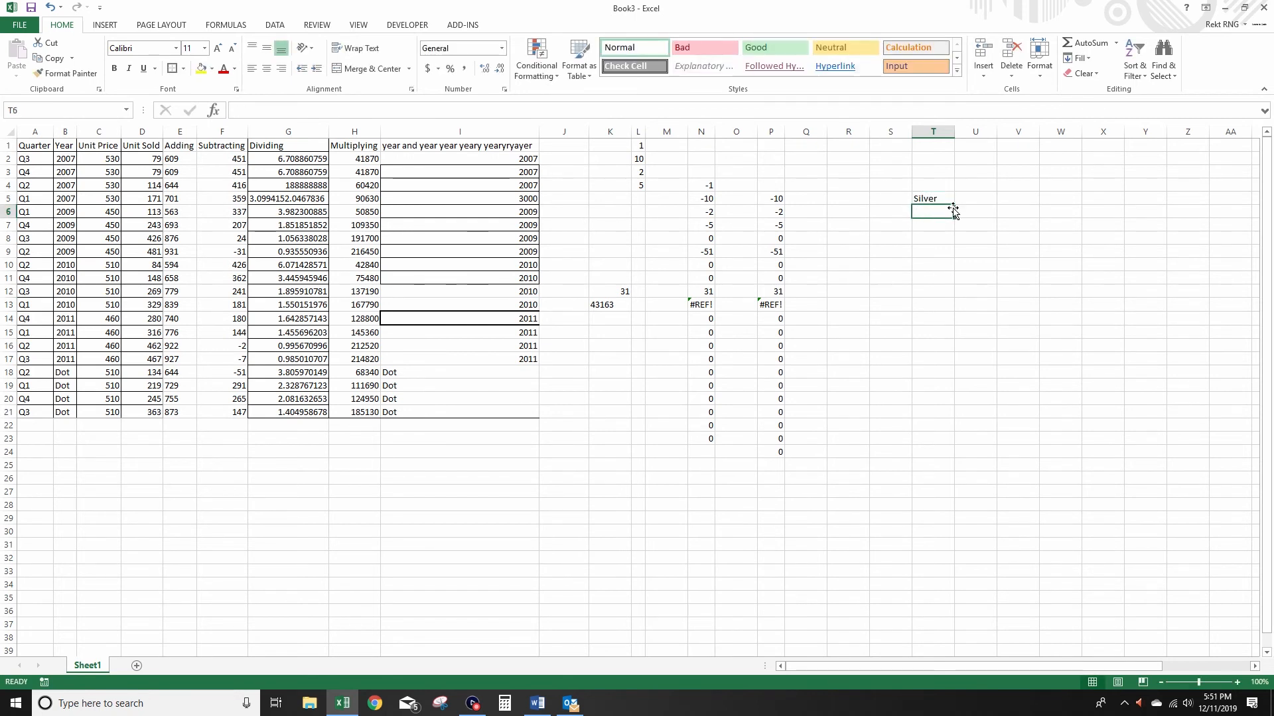
text(Water)
key(Return)
text(Black)
key(Return)
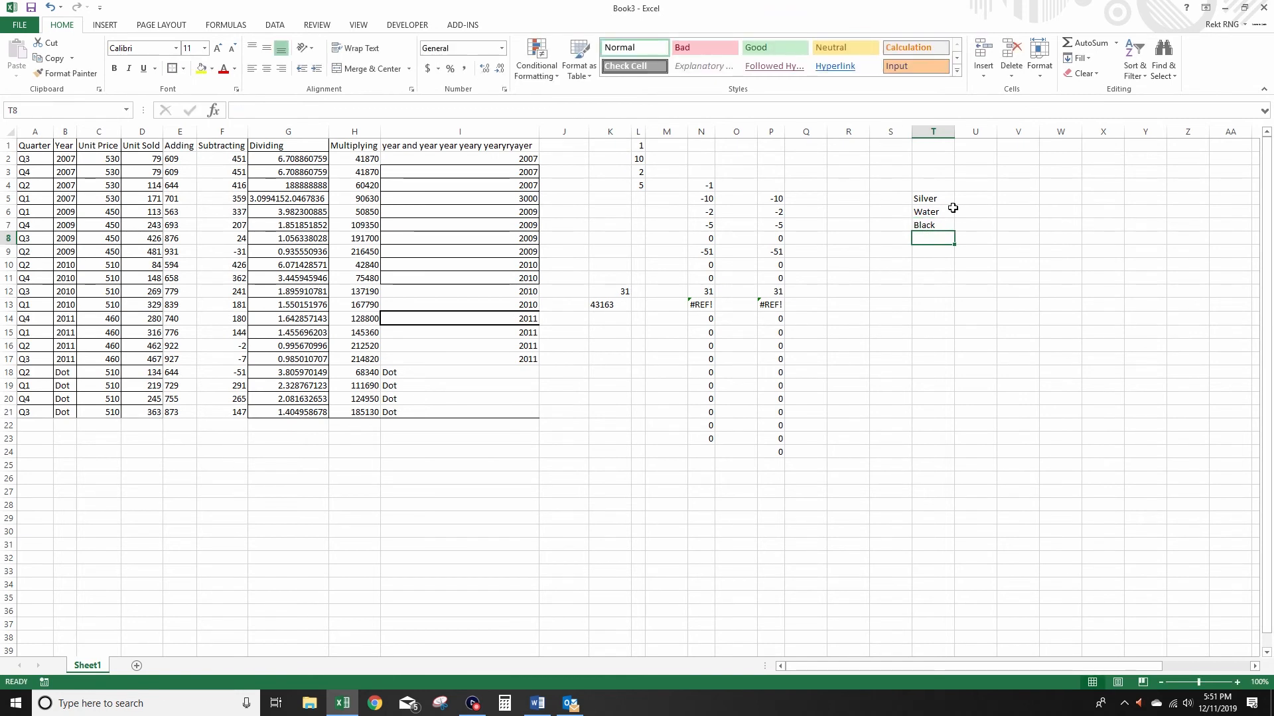
Assign a range name to T5:T7, and check it by recalling the range from the list of names
drag(933, 201, 933, 226)
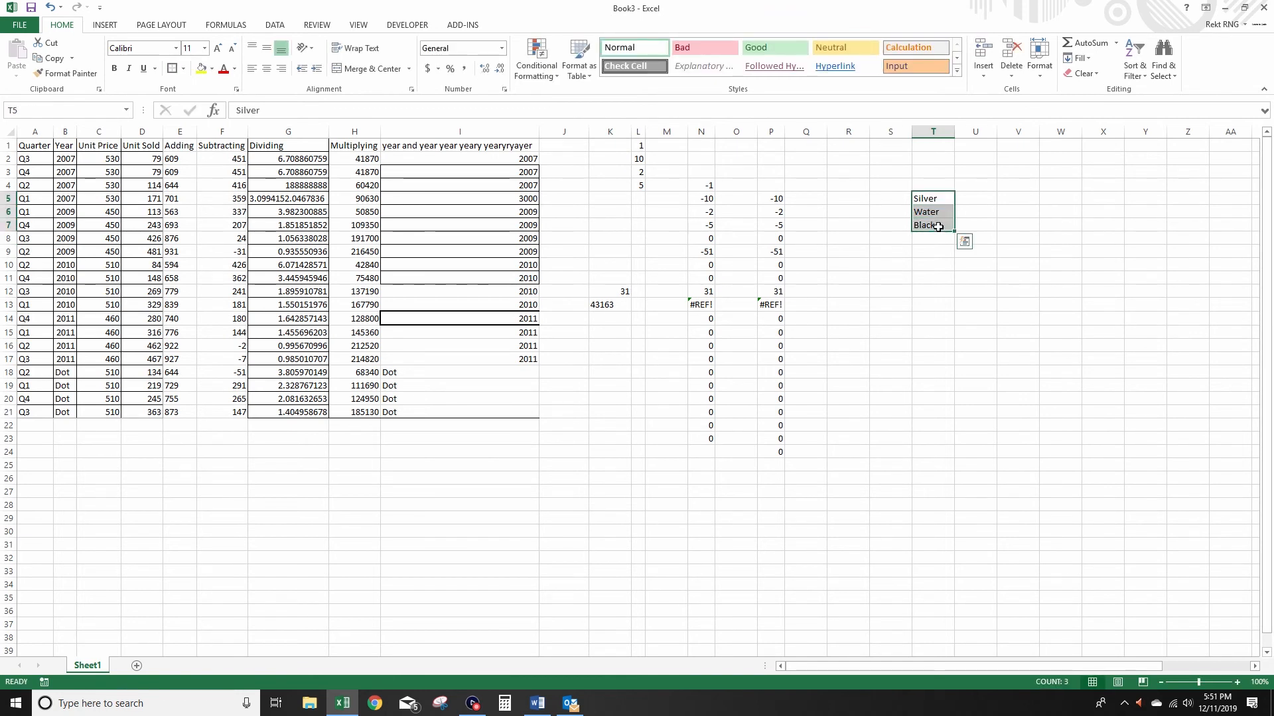
click(76, 108)
key(Return)
click(880, 291)
click(121, 111)
click(126, 110)
click(82, 125)
click(1137, 223)
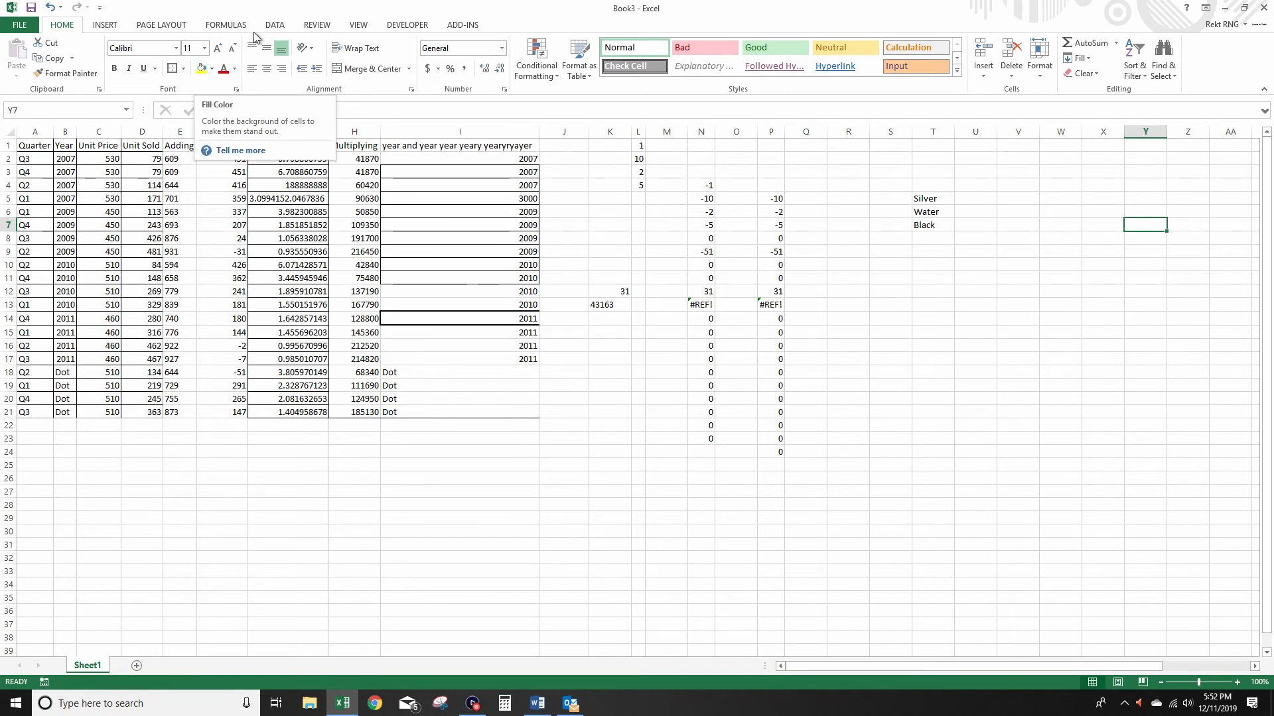
Enter the label "What color" in S24 and auto-fit column S to its text
click(274, 26)
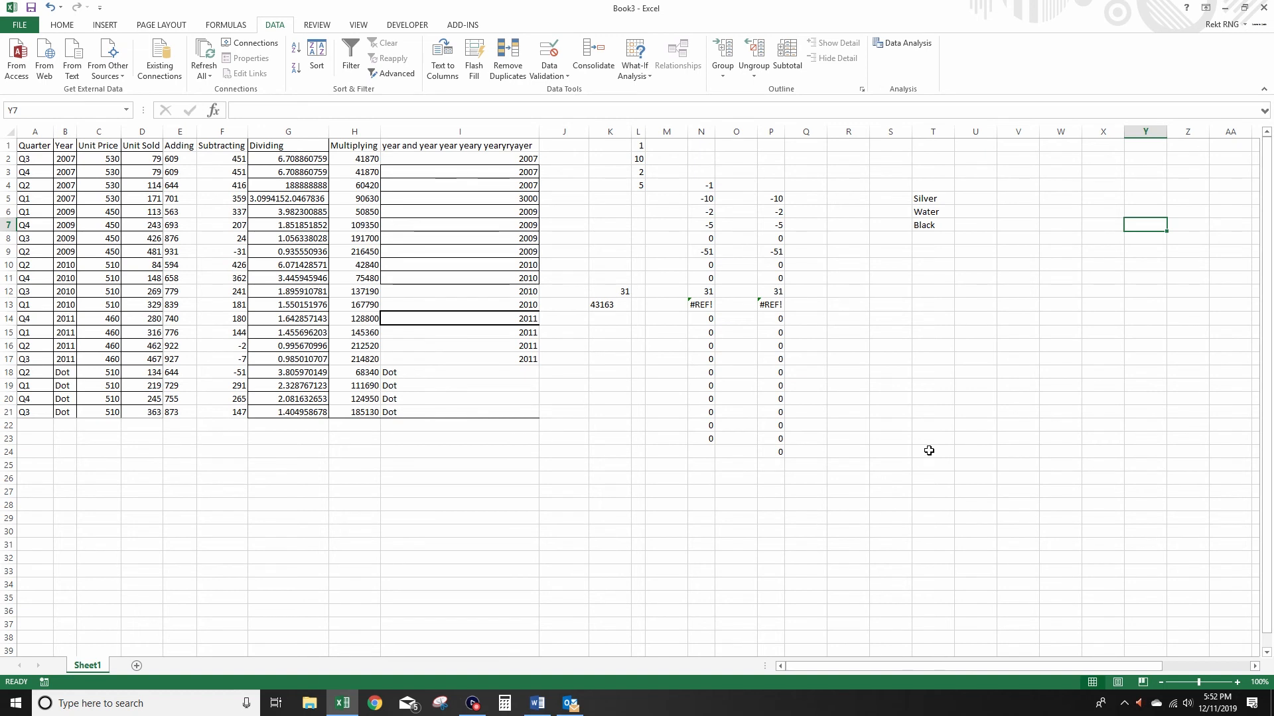
click(890, 452)
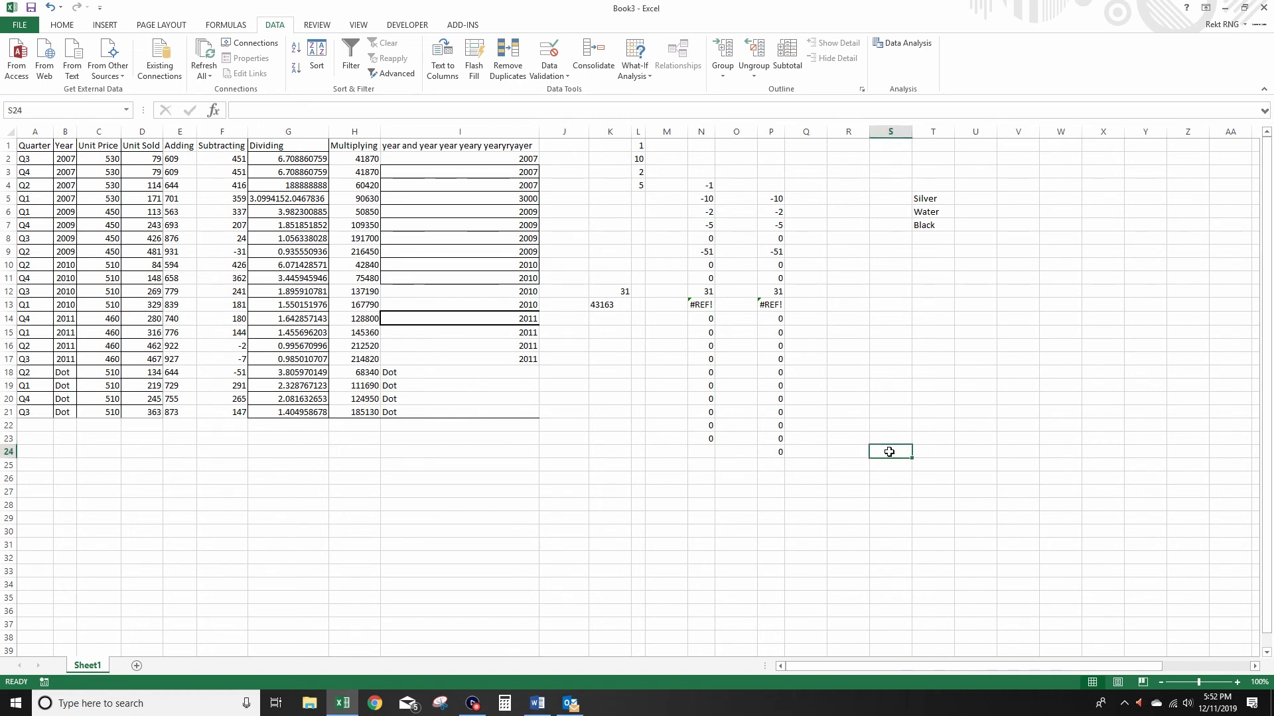
text(W)
text(hat is)
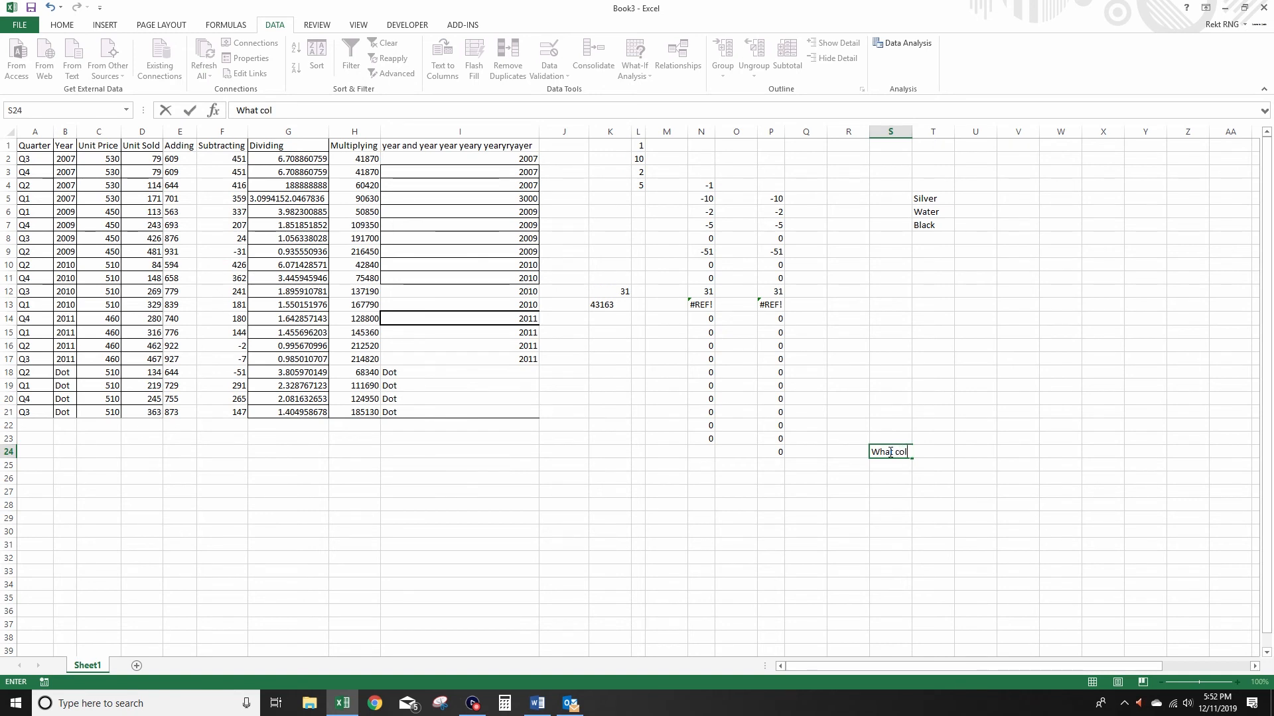
text(l)
key(Tab)
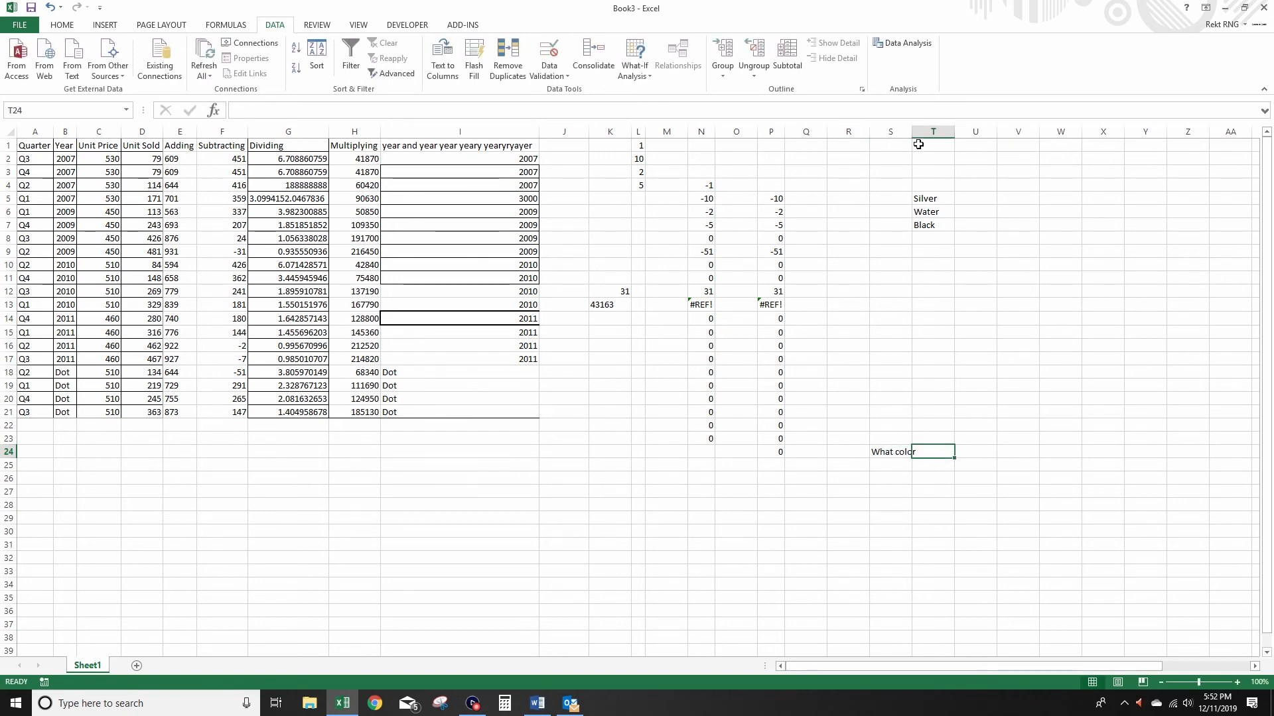
double_click(912, 131)
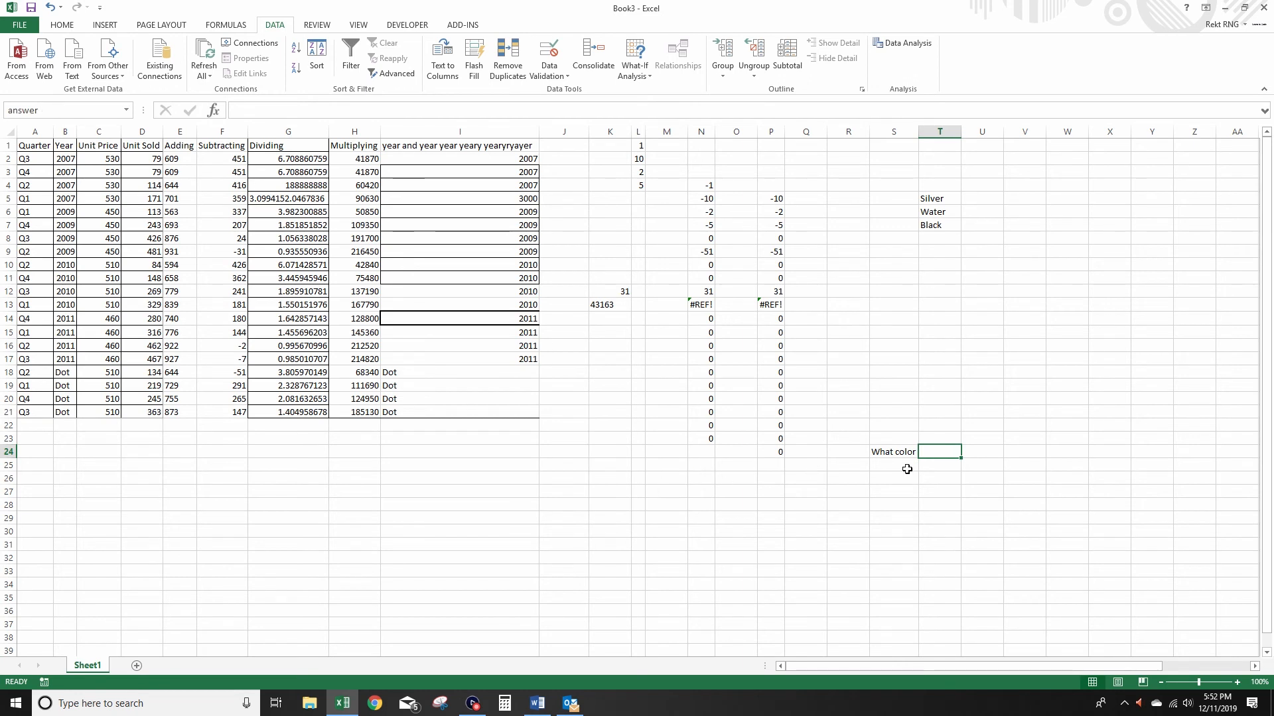
Add list data validation to cell T24, with the named range Colors (T5:T7) as its source
click(774, 489)
click(929, 449)
click(562, 71)
click(574, 90)
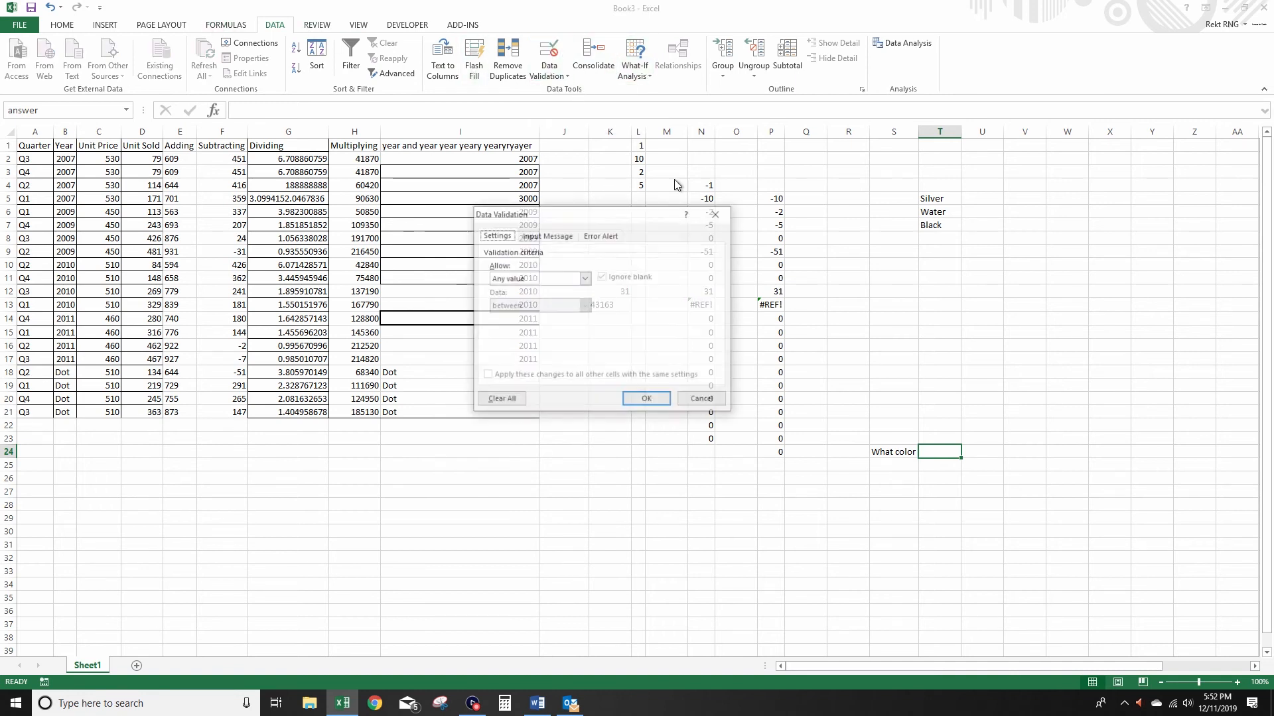
click(551, 279)
click(523, 318)
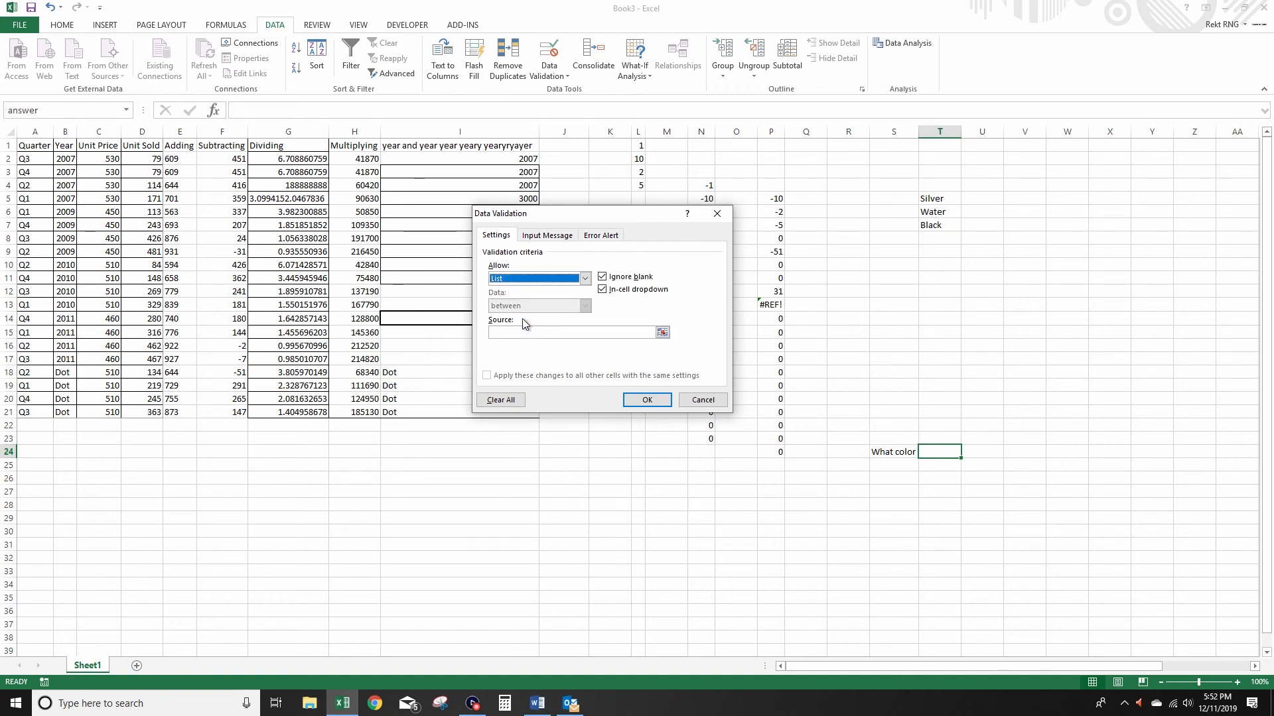
click(662, 334)
drag(934, 192, 942, 228)
click(723, 230)
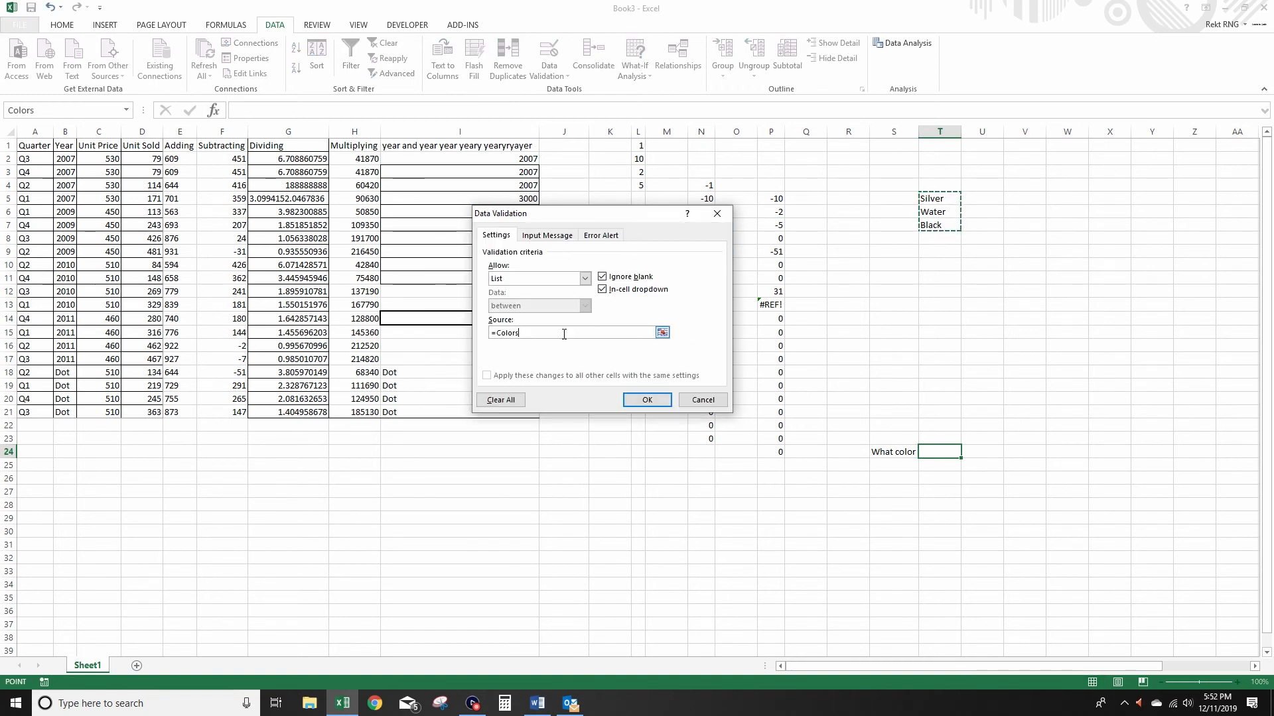
click(649, 400)
Choose Silver from the value list in T24, and change the choice to Water
click(968, 452)
click(953, 463)
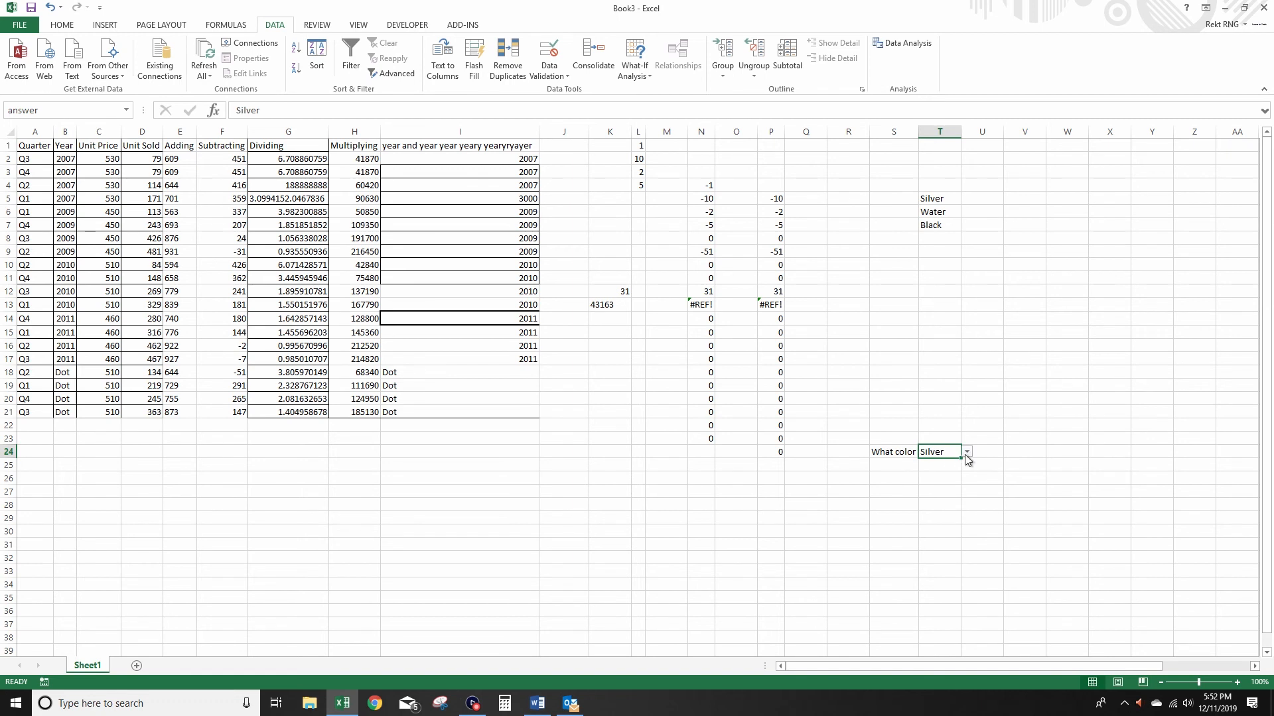
click(966, 454)
click(961, 475)
Examine the references of the defined names Colors and answer in the Name Manager, and close it
click(45, 109)
click(415, 252)
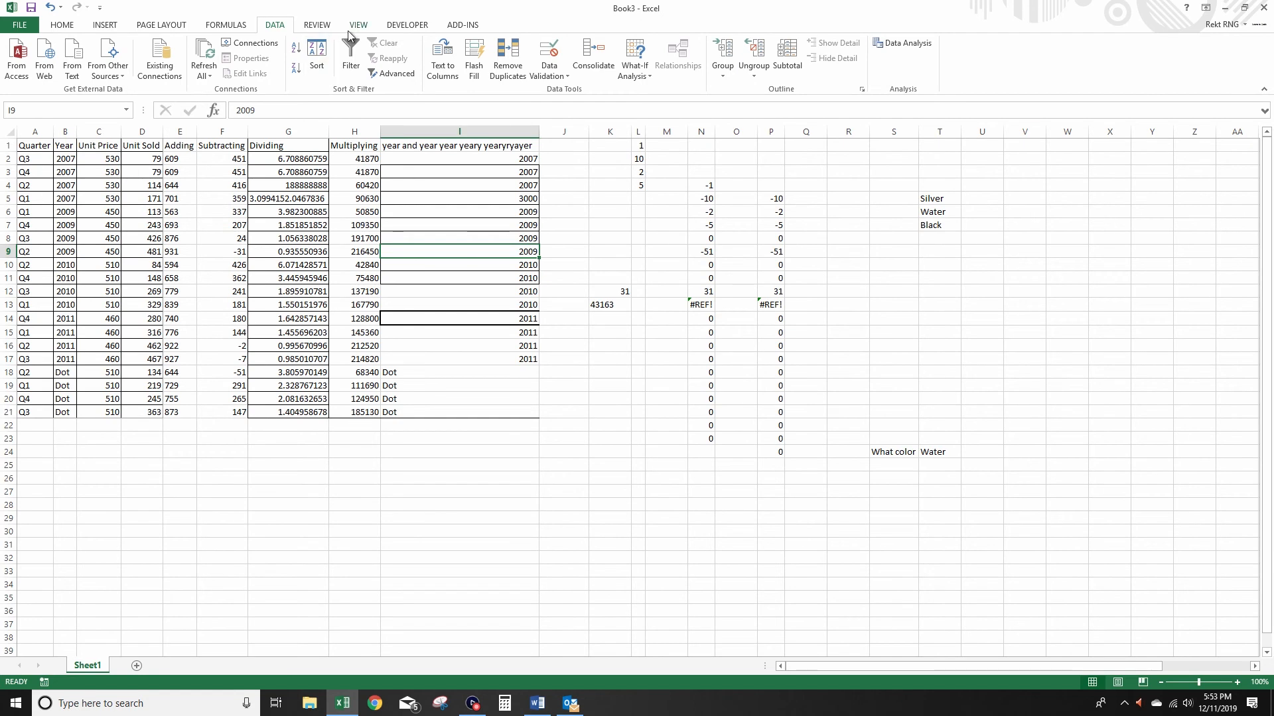
click(174, 27)
click(265, 28)
click(236, 26)
click(186, 27)
click(216, 27)
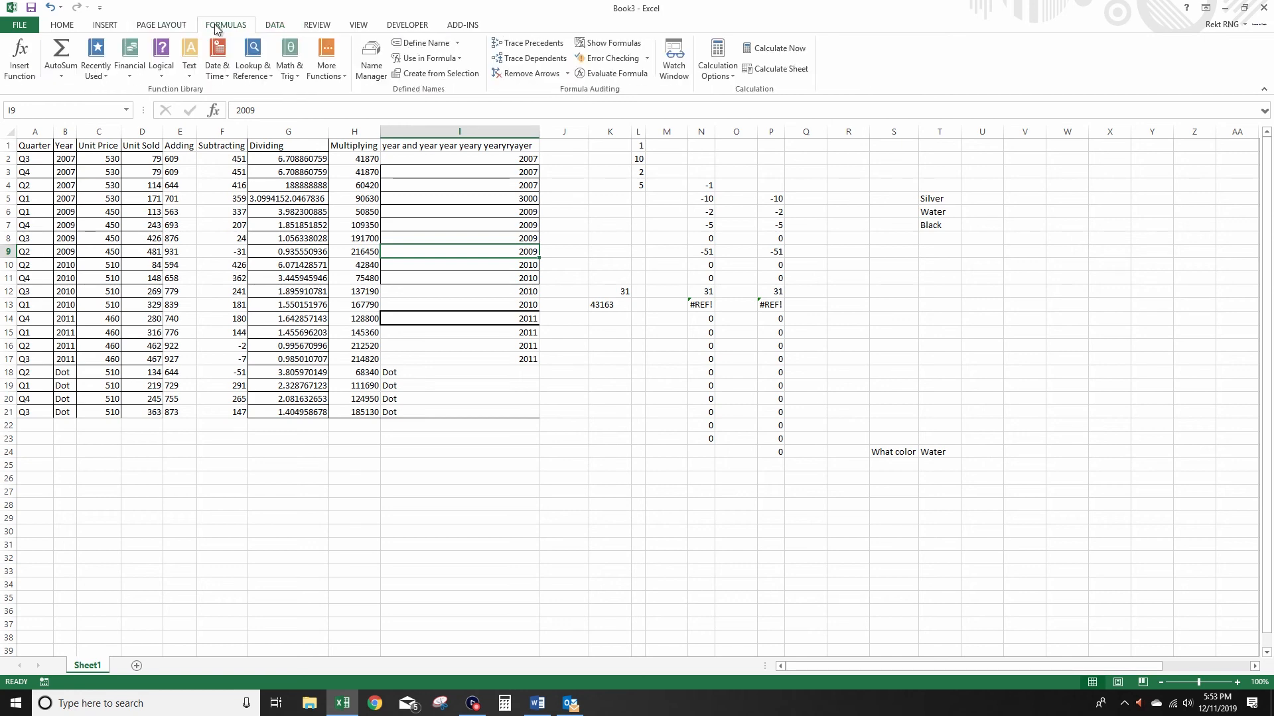
click(367, 73)
click(465, 241)
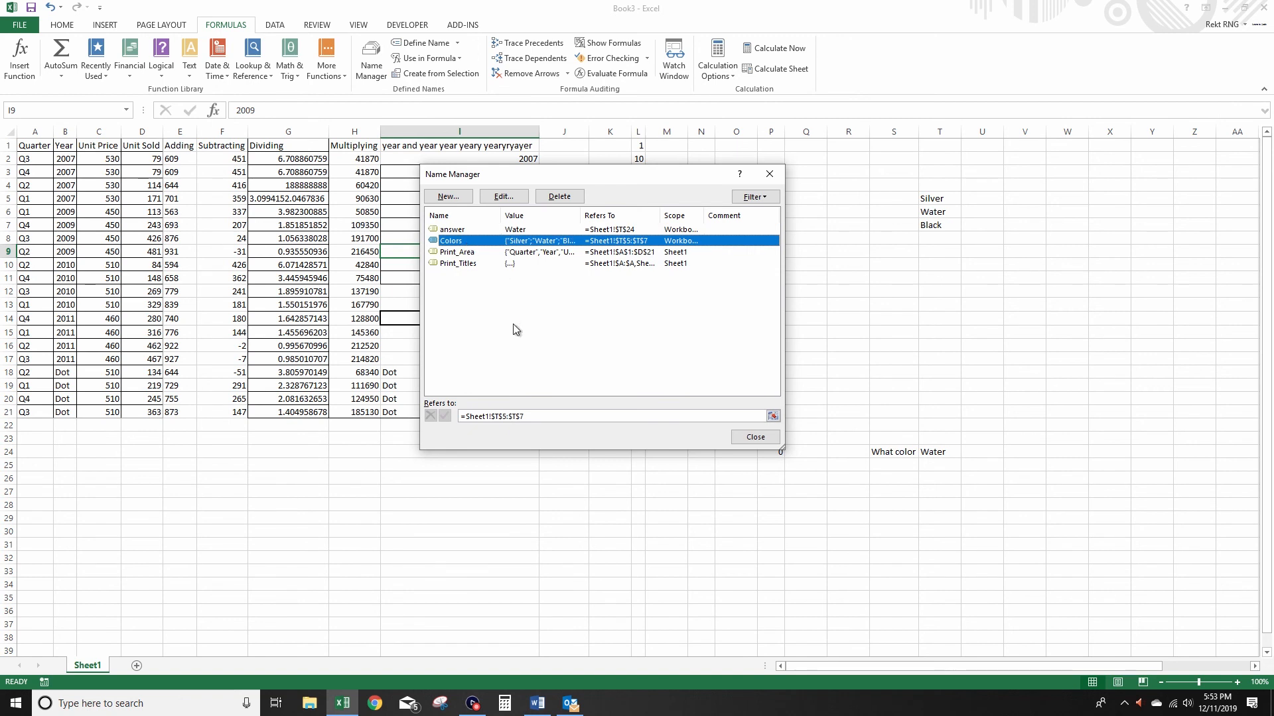
click(486, 230)
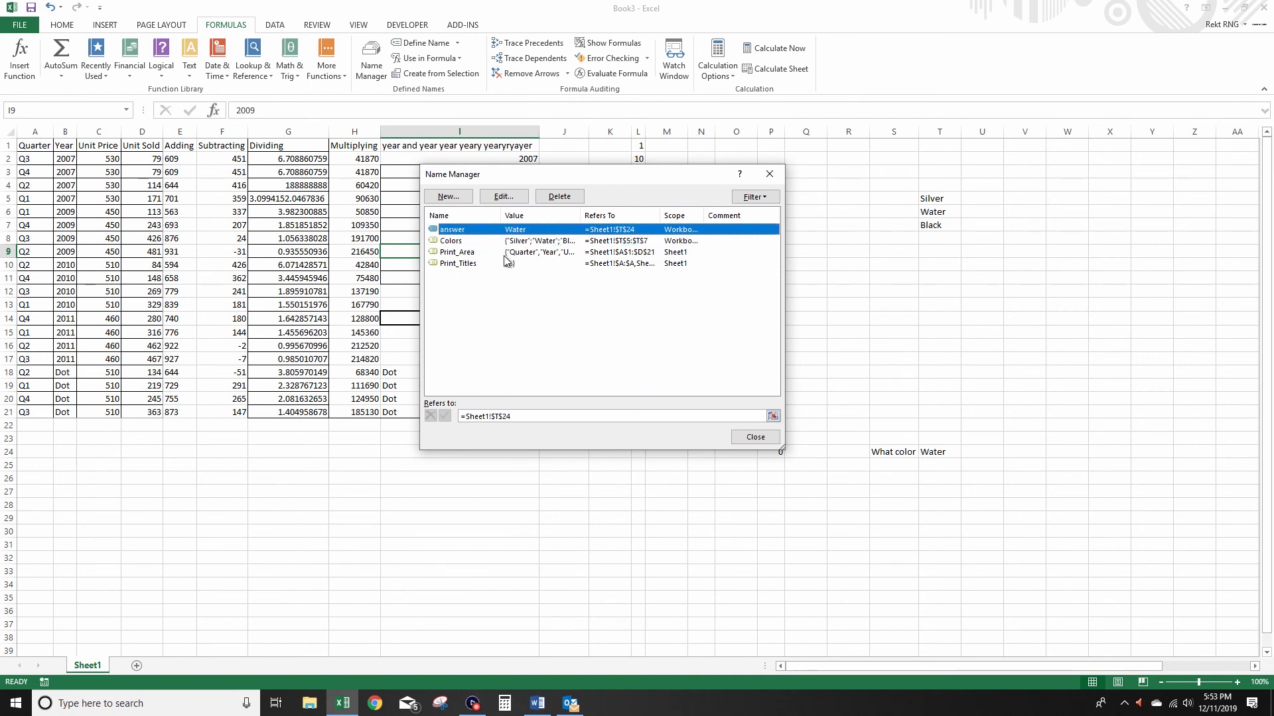
click(770, 174)
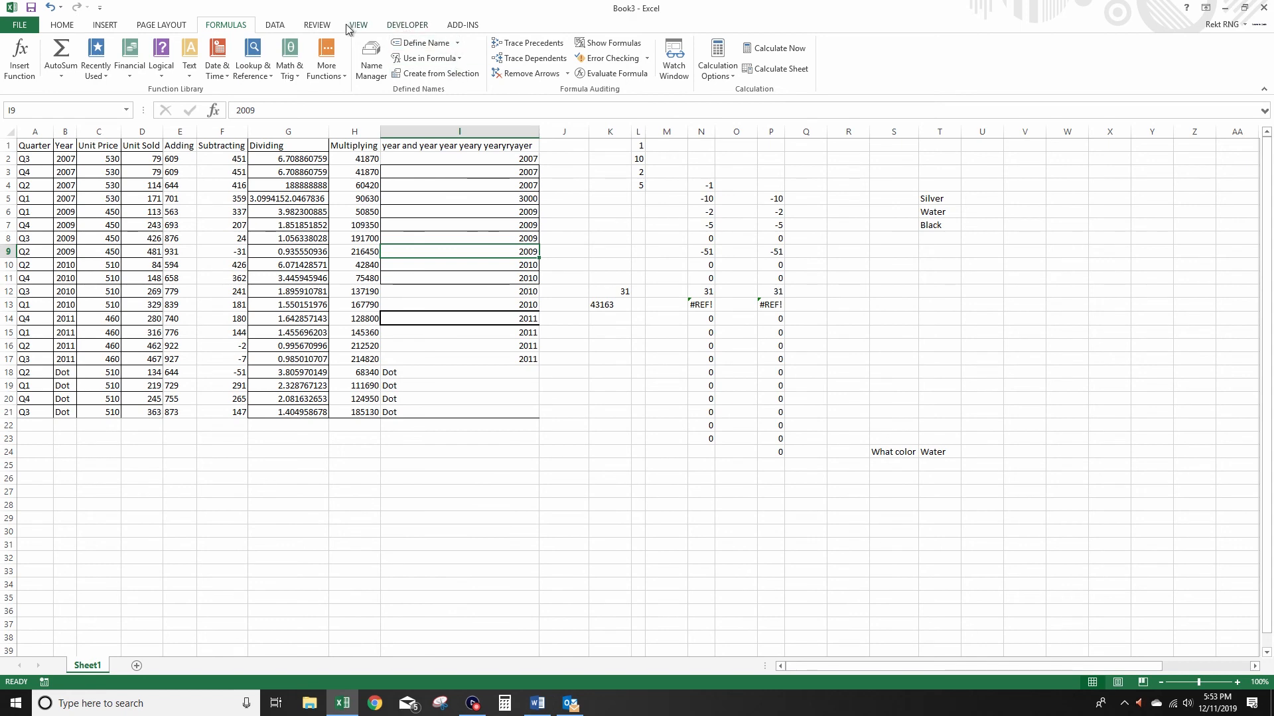
Open the Excel options at the formula settings, and close the stray Paint window
click(220, 276)
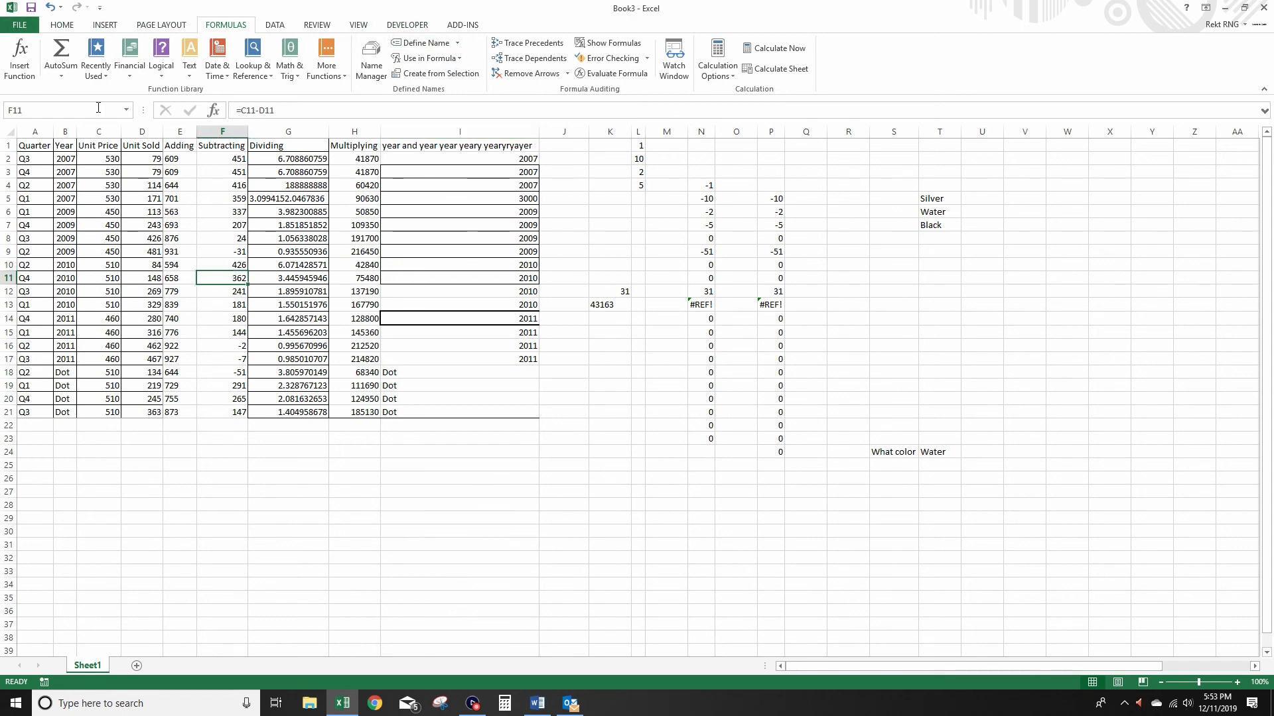
click(62, 26)
click(26, 25)
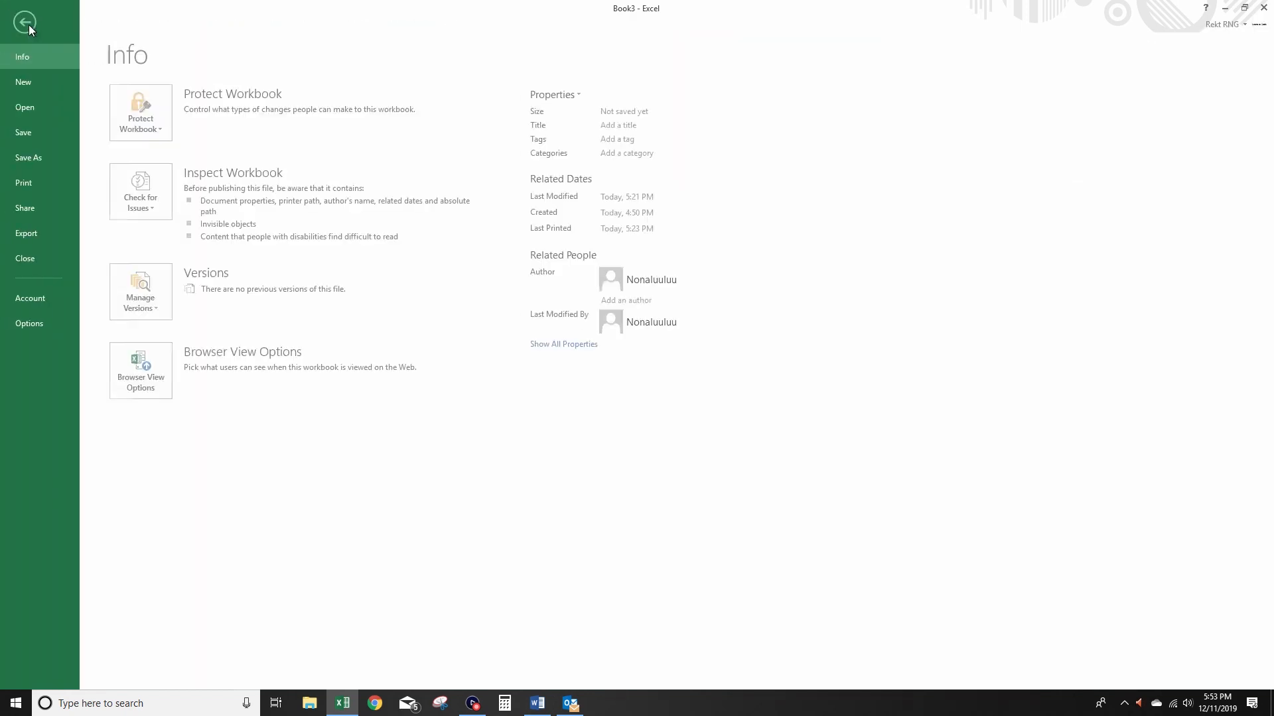
click(58, 157)
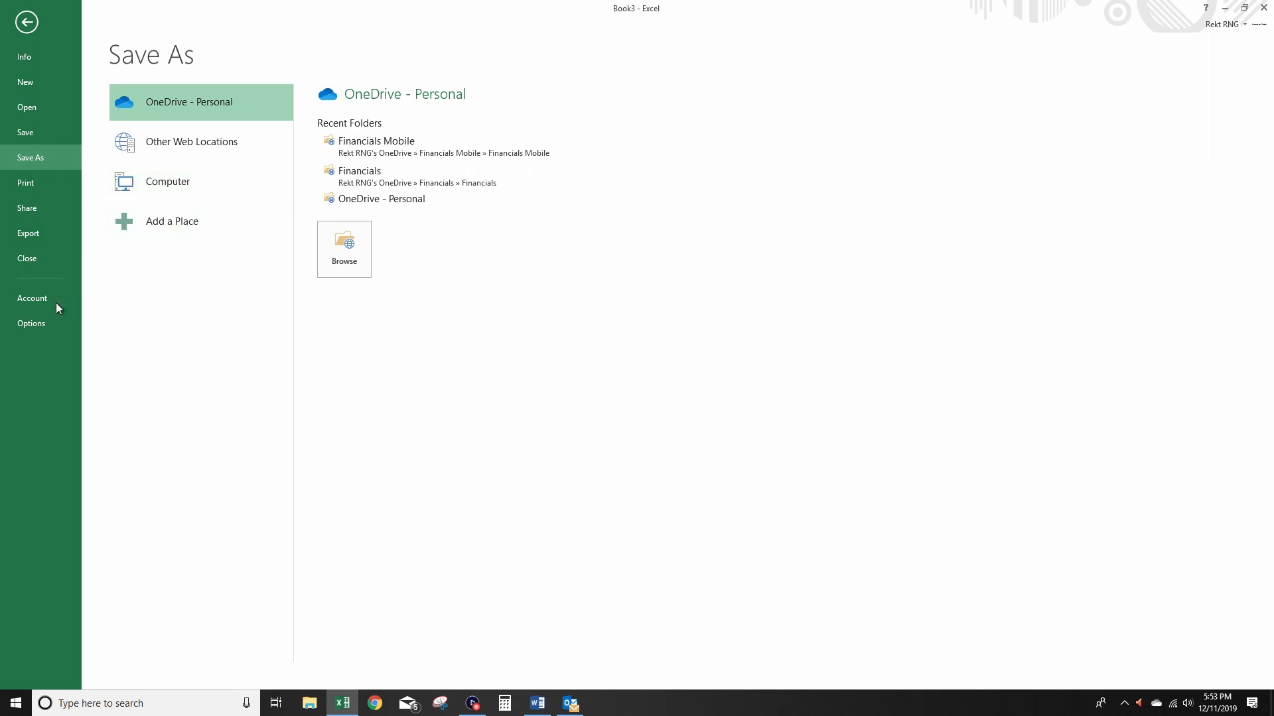
click(49, 321)
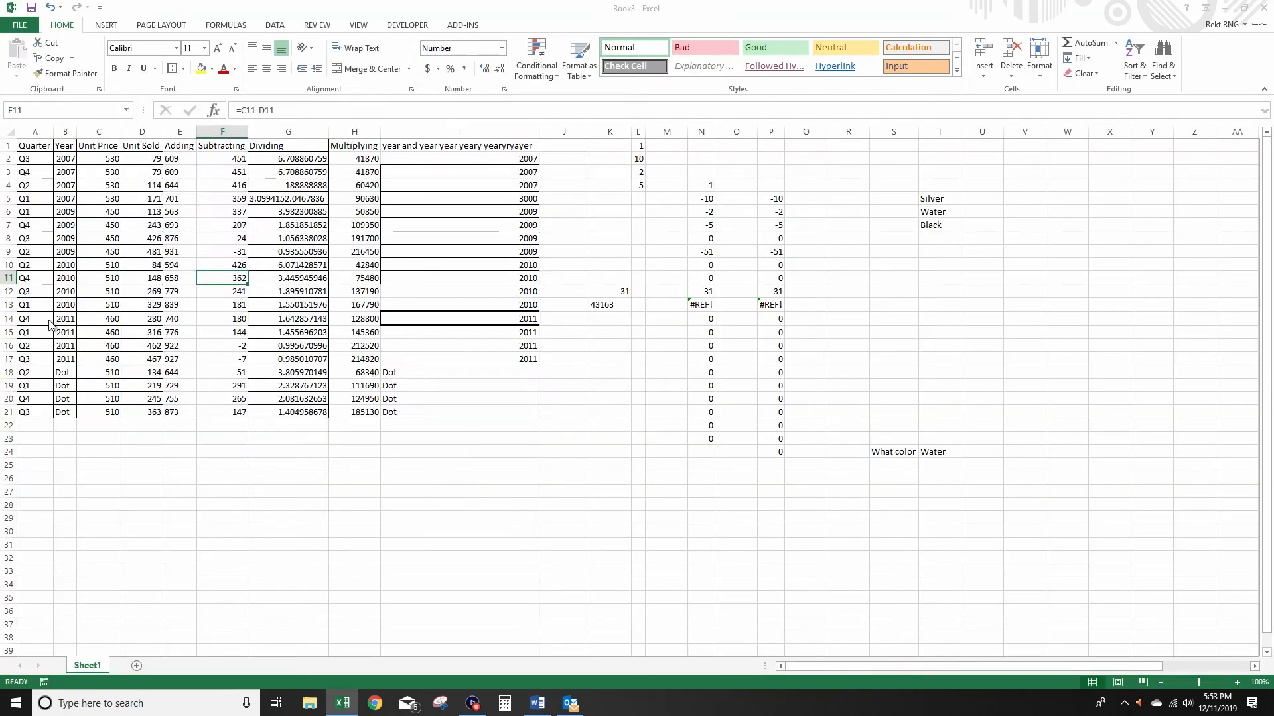
click(192, 127)
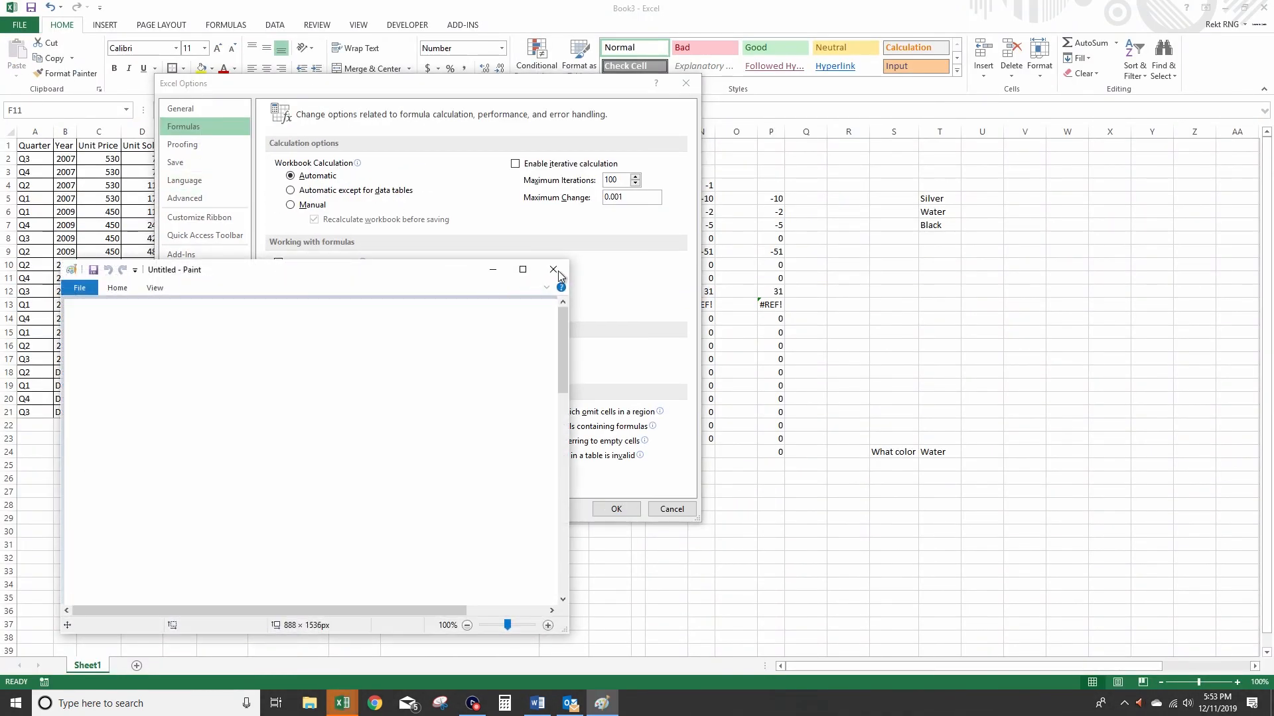
click(556, 270)
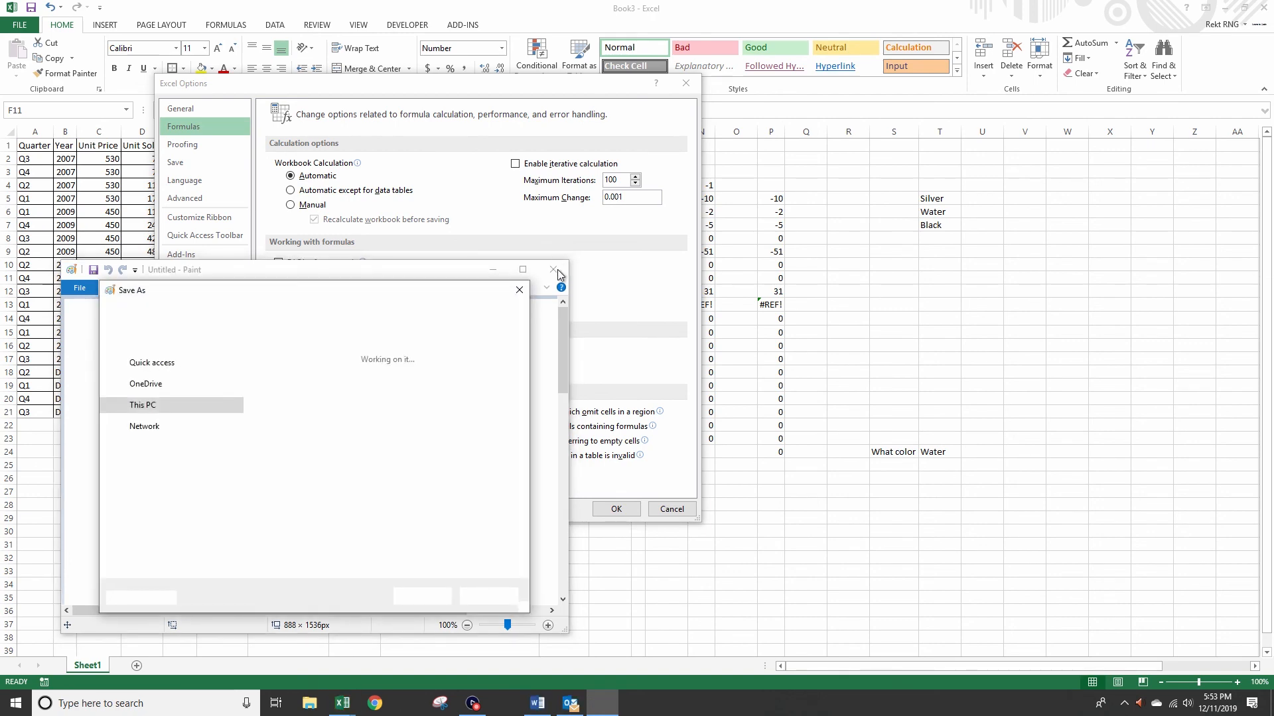
click(520, 290)
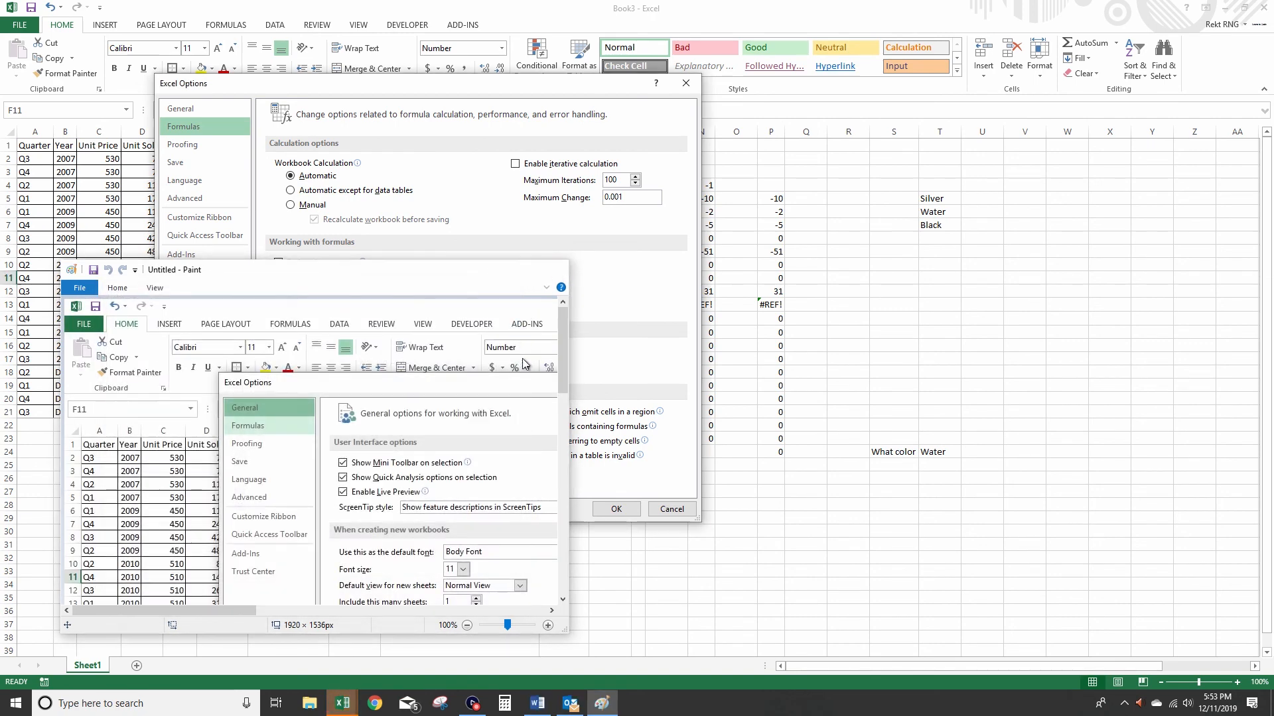
click(554, 270)
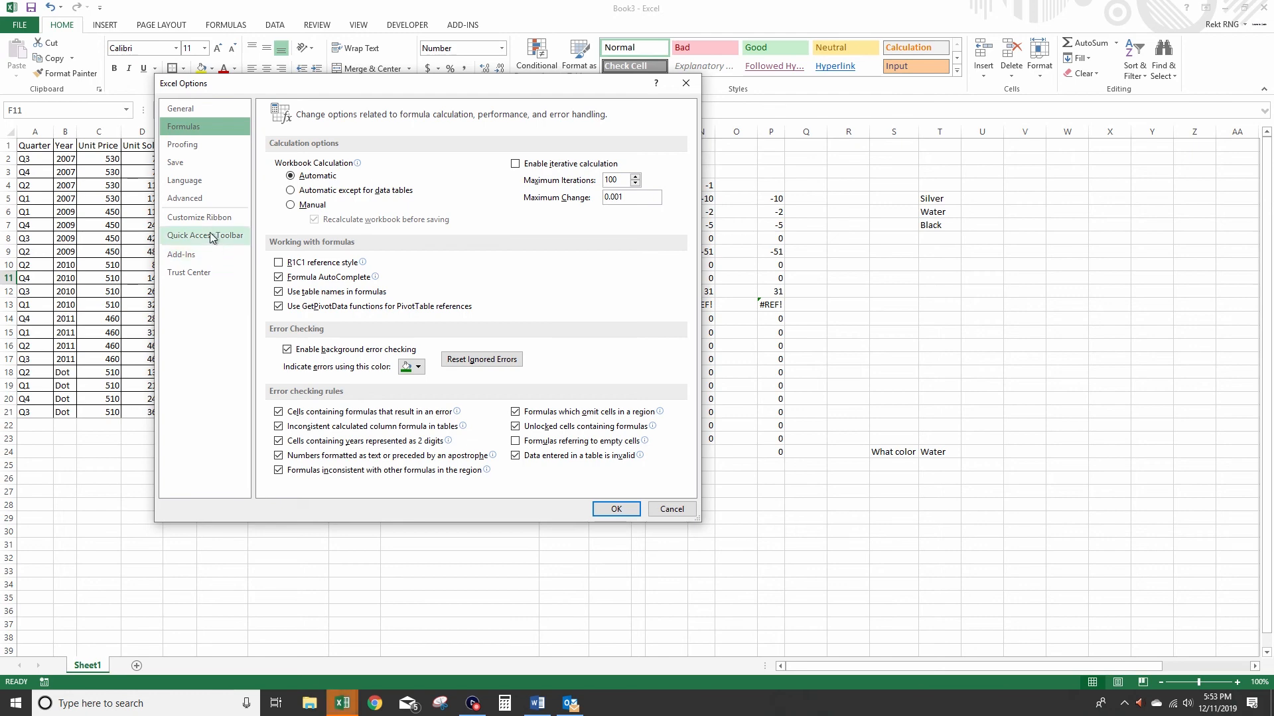
Try an AutoRecover interval of 5 minutes in the save options, select the AutoRecover file location, and discard the changes
click(199, 197)
click(206, 180)
click(205, 162)
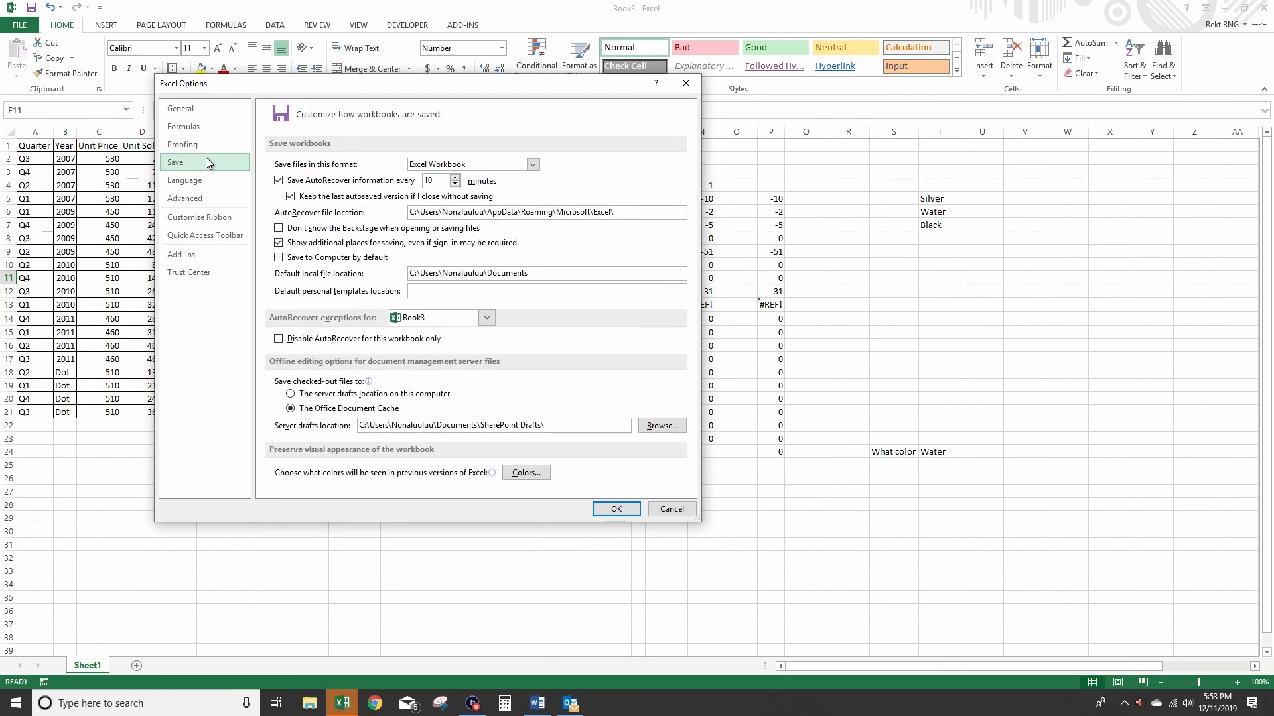
click(454, 184)
click(455, 184)
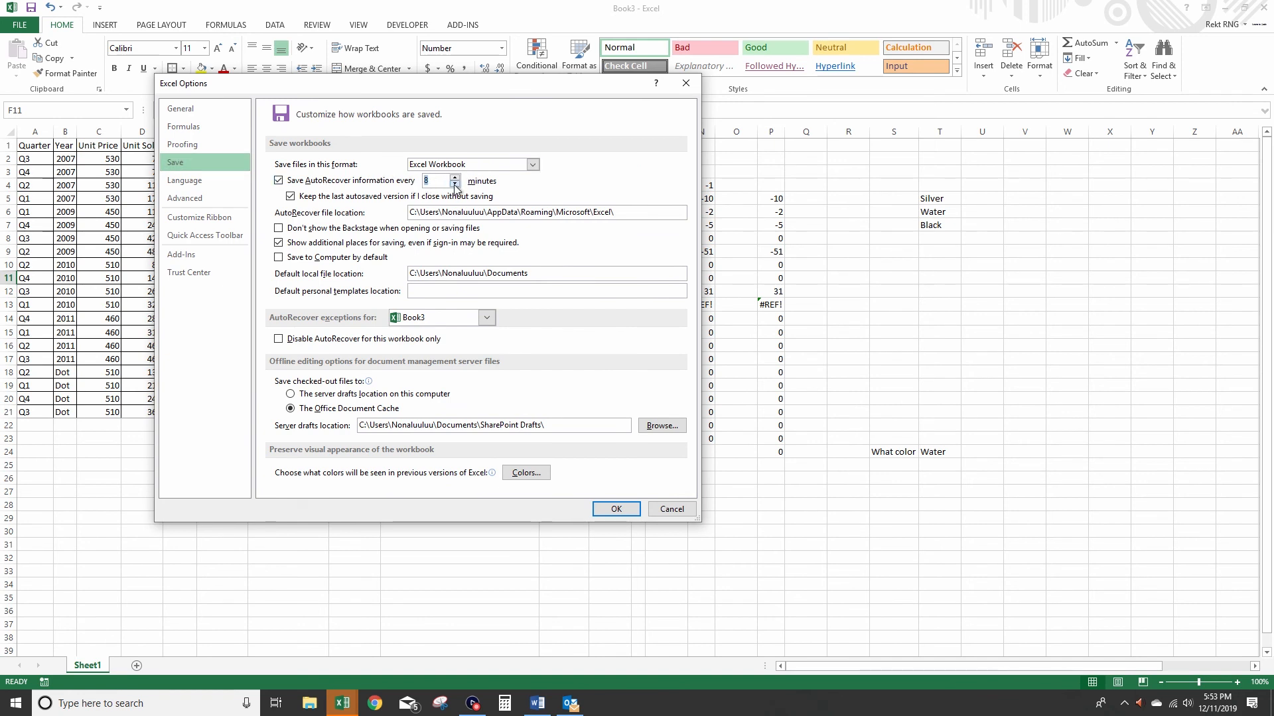
drag(633, 210, 412, 223)
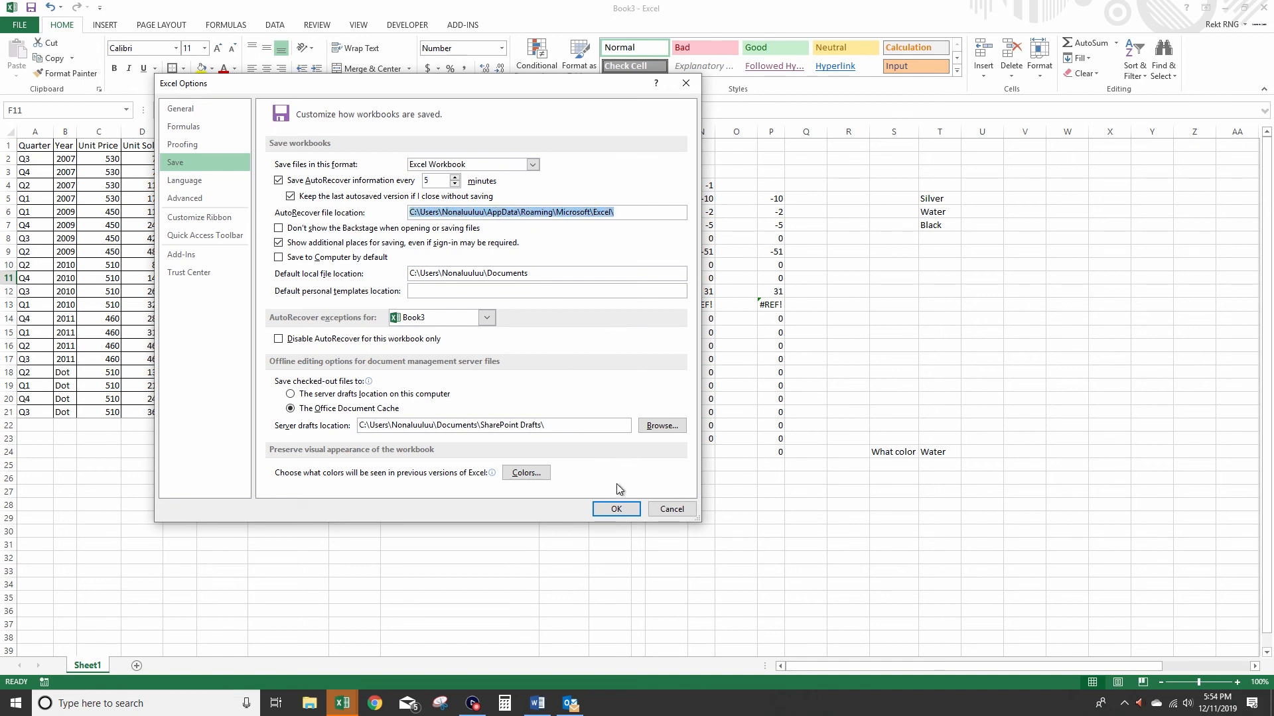
click(666, 509)
click(420, 26)
click(358, 26)
click(318, 26)
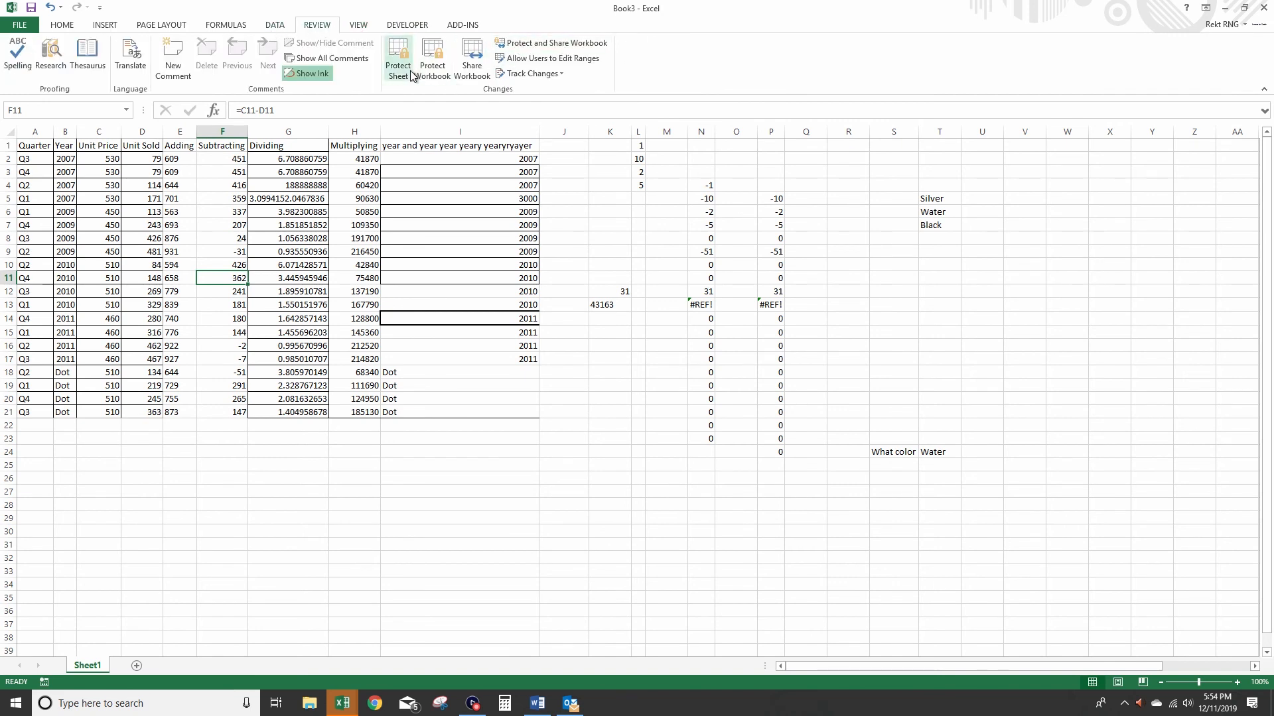
click(434, 74)
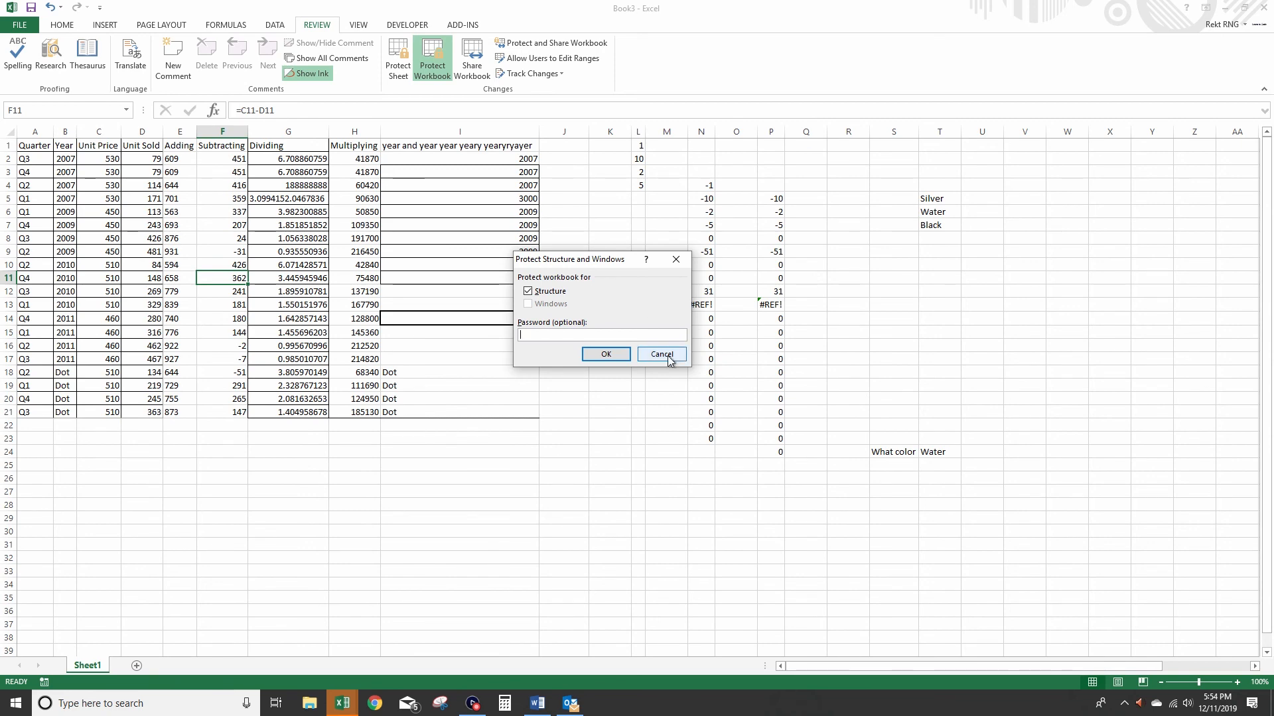
click(661, 354)
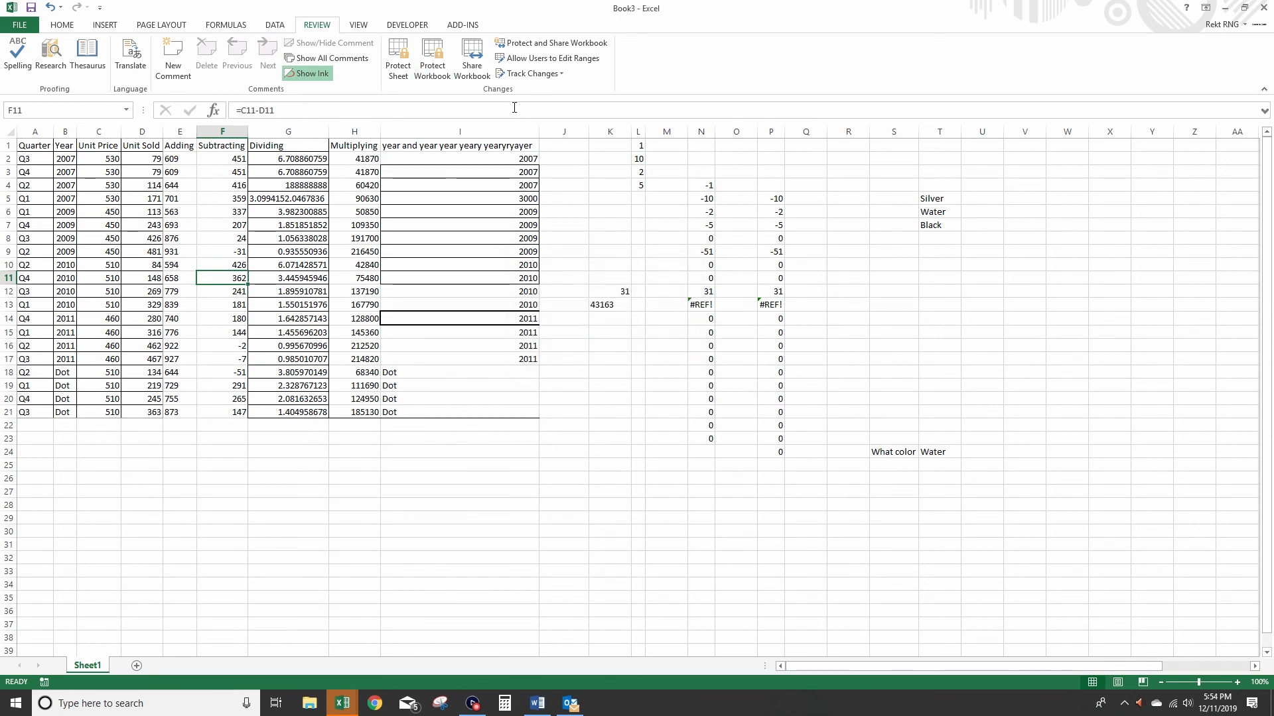
click(20, 25)
click(31, 157)
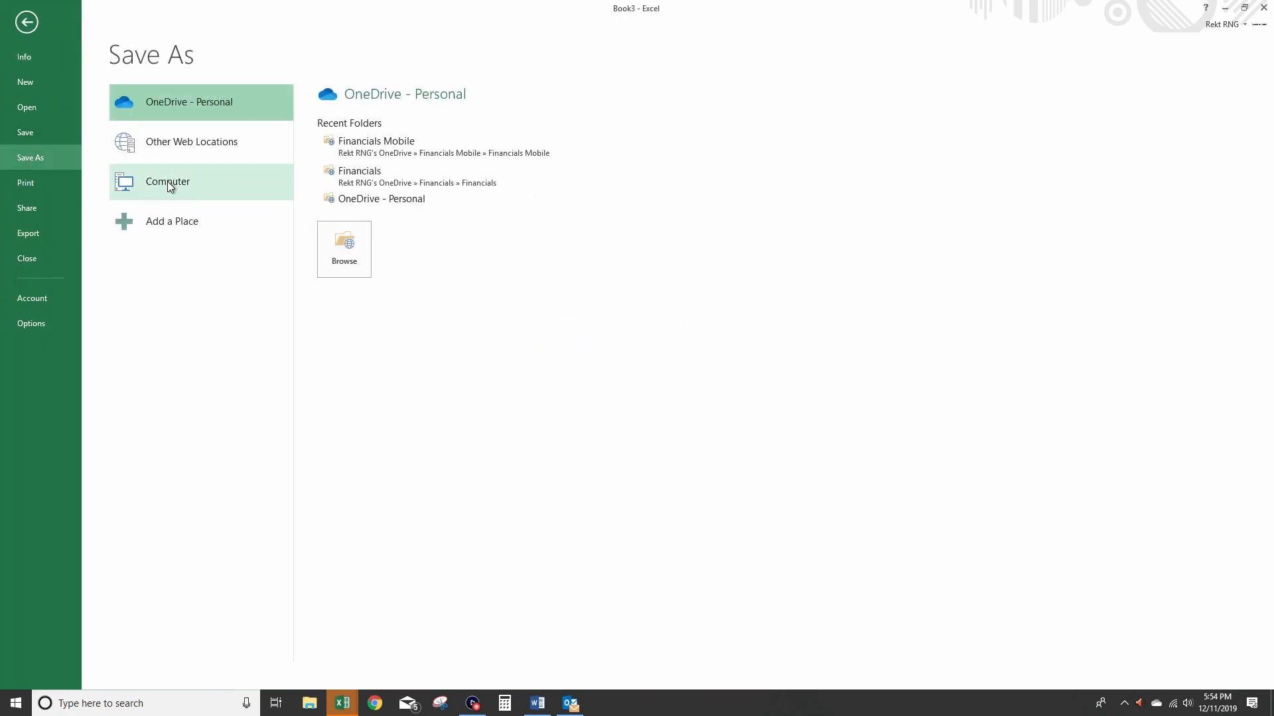
click(167, 181)
click(368, 329)
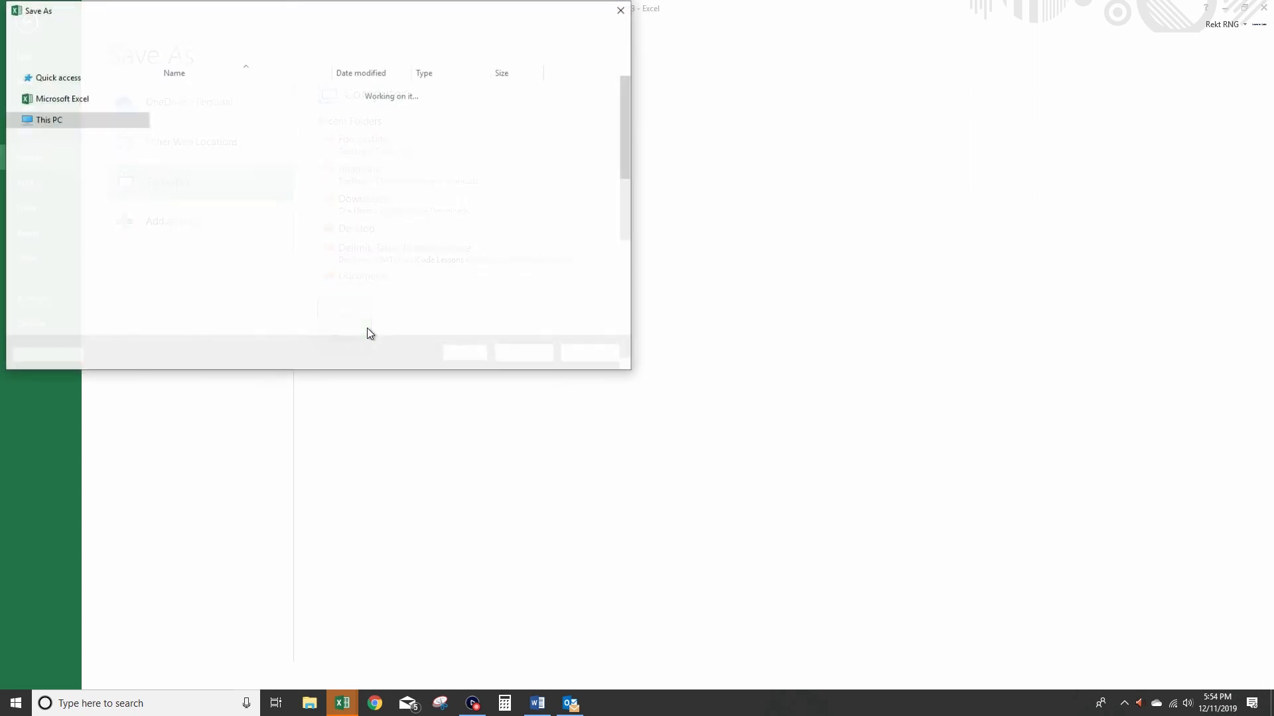
click(569, 360)
click(46, 322)
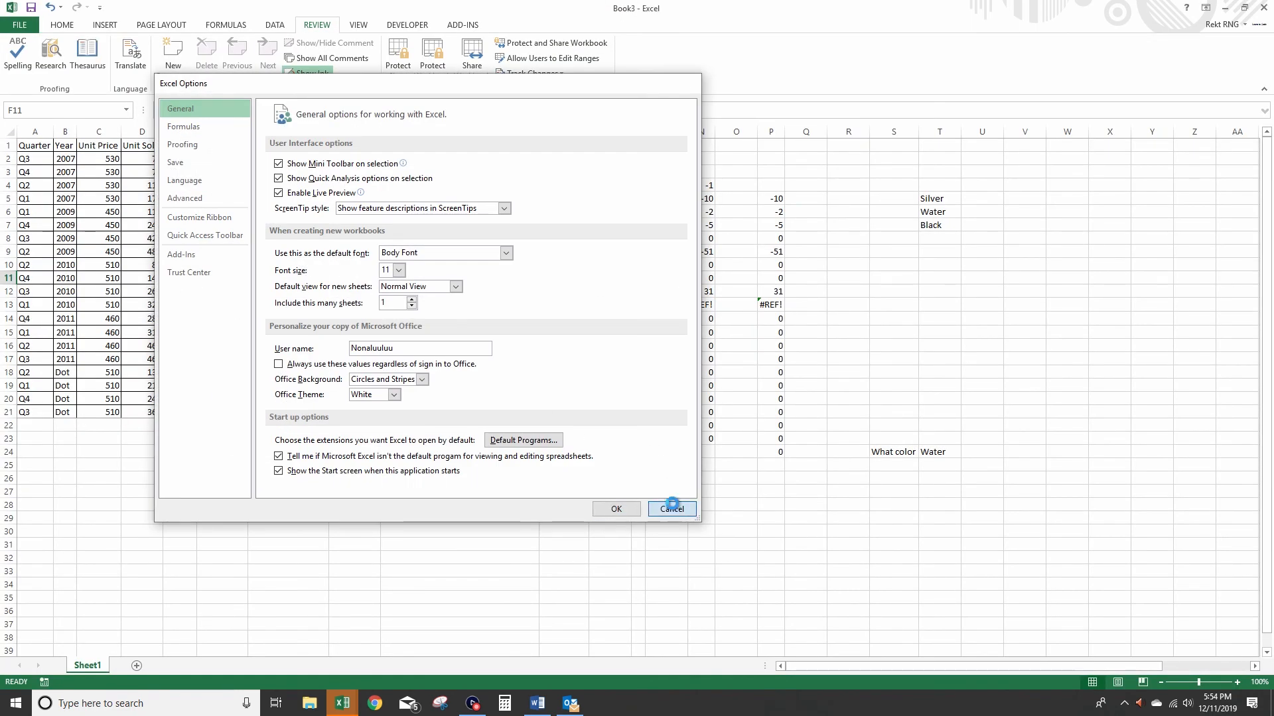
click(672, 509)
Encrypt the workbook with a password, re-enter the password to confirm it, and return to the sheet
click(20, 25)
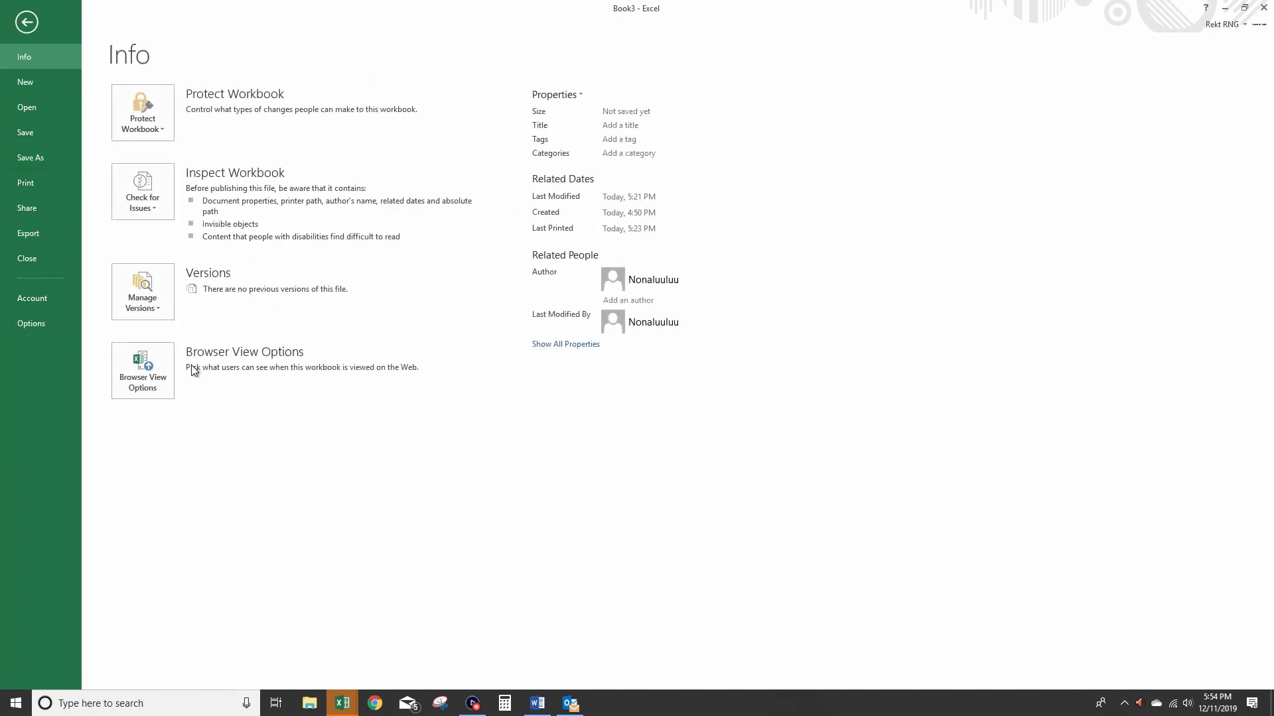
click(153, 133)
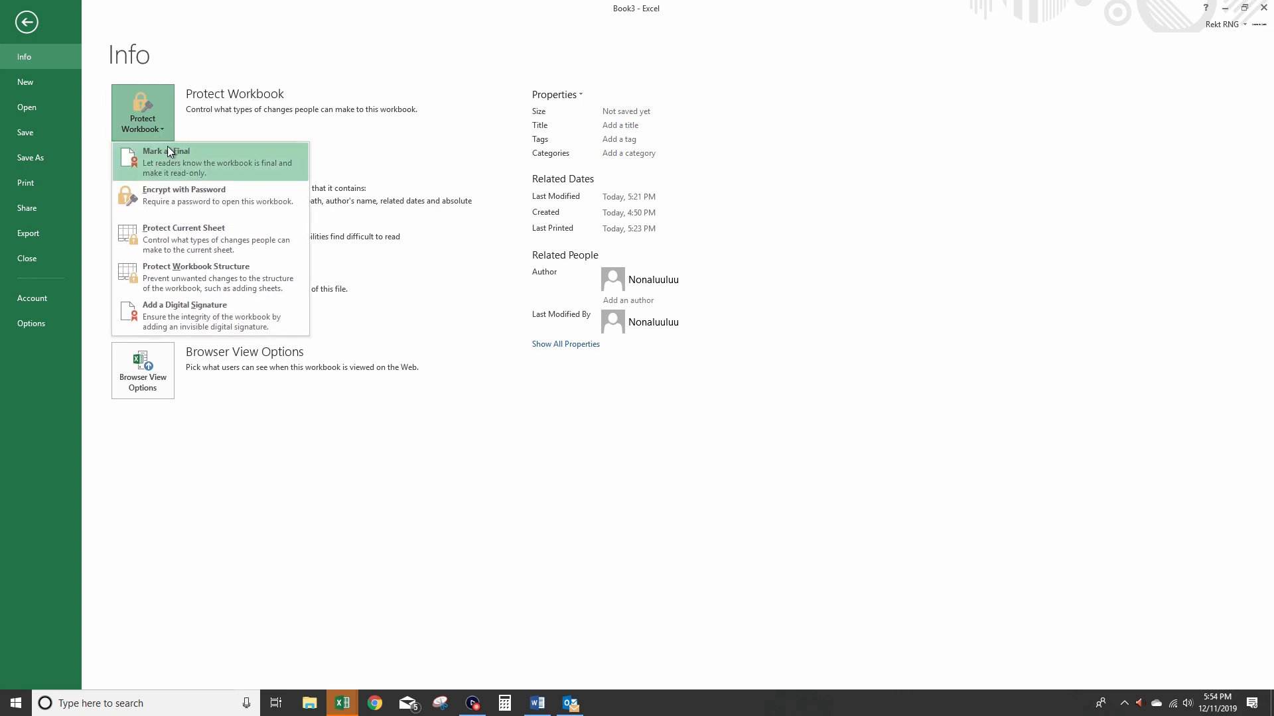
click(226, 199)
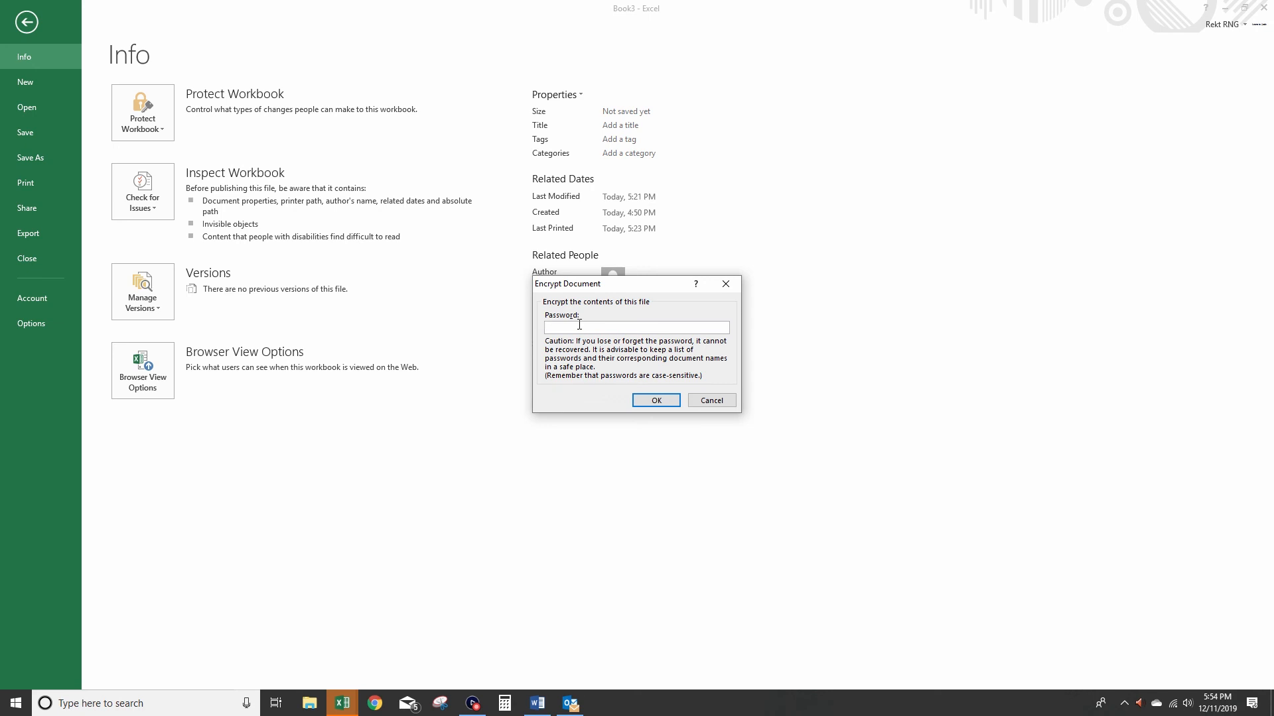
key(Return)
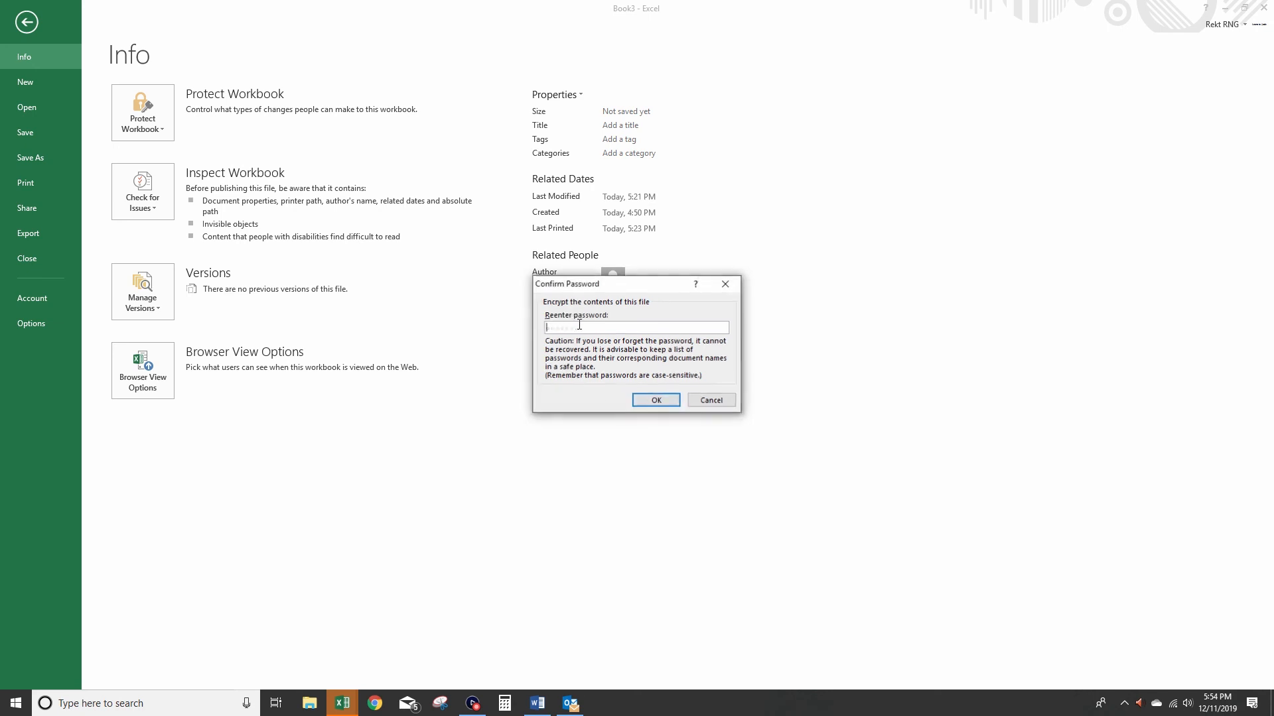
key(Return)
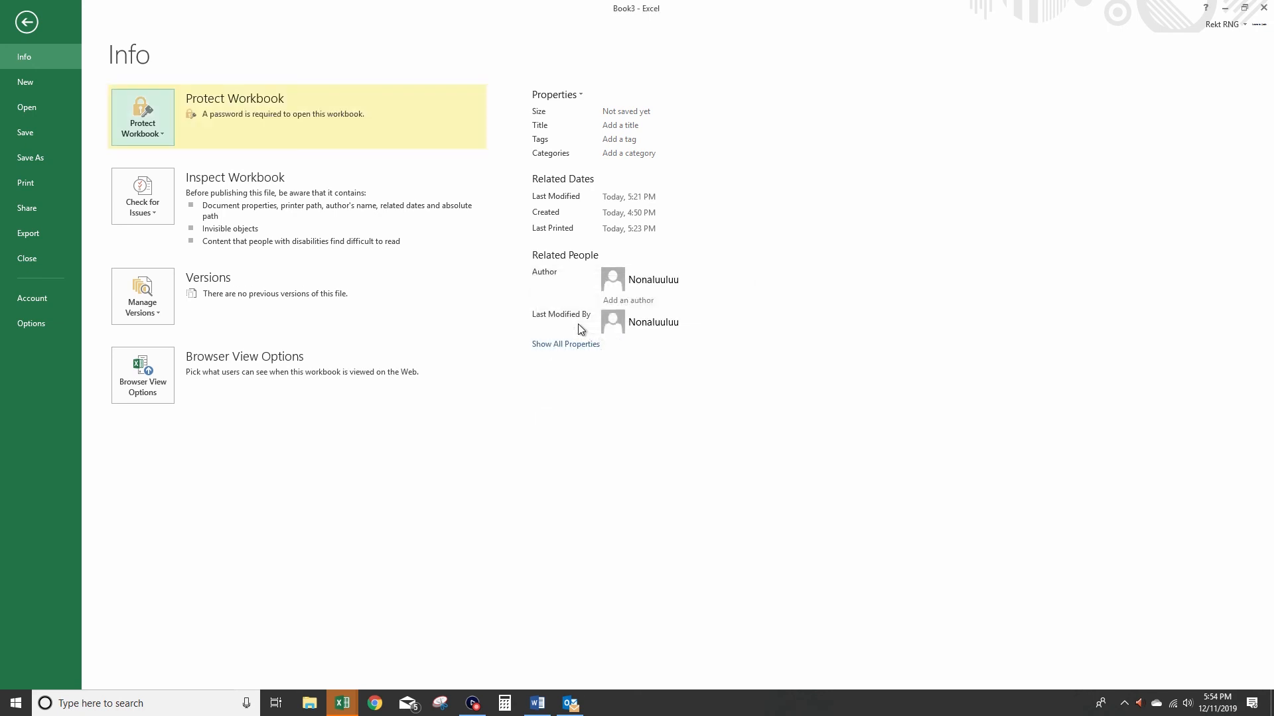
click(27, 22)
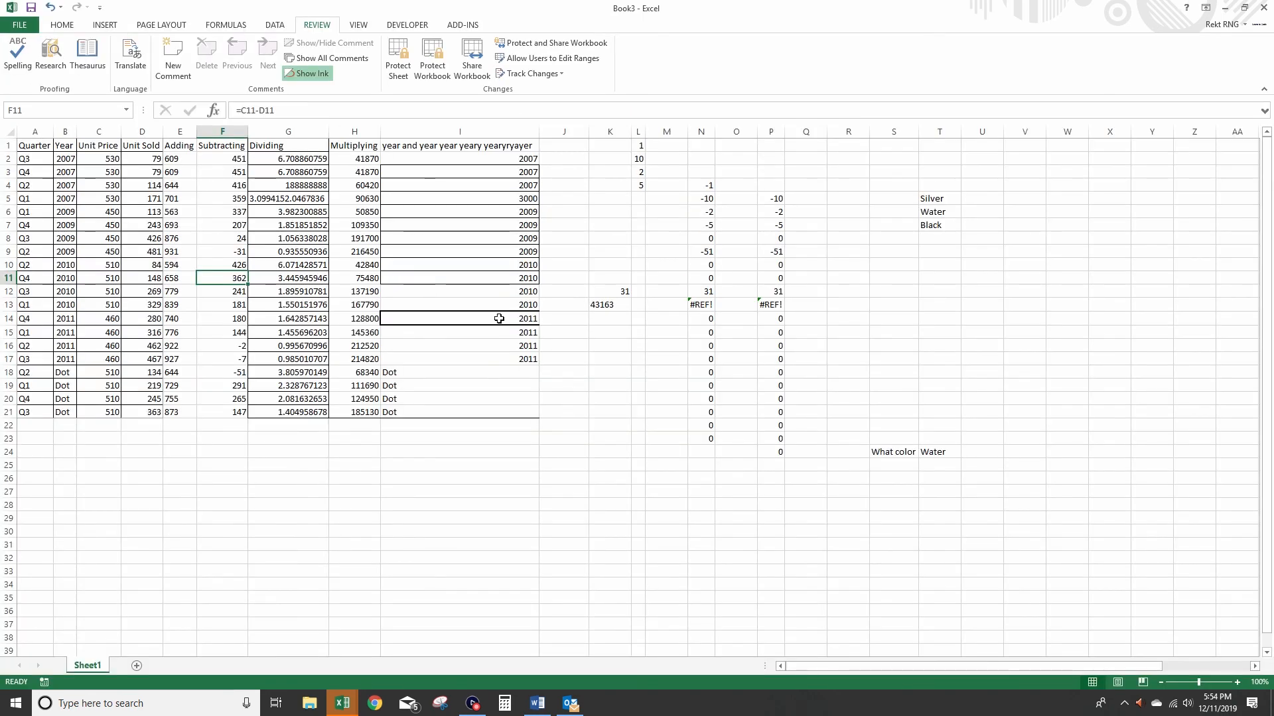
Convert the data range A1:H21 into a table, treating its first row as headers
click(62, 25)
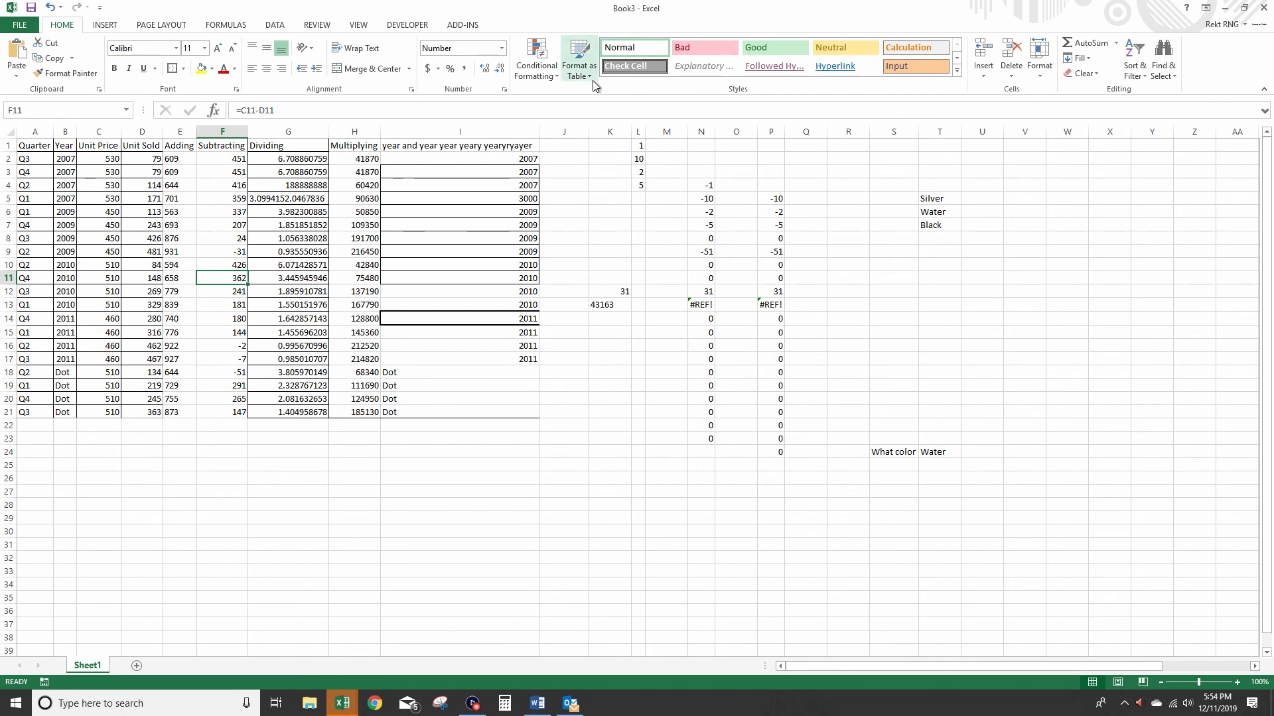
click(431, 408)
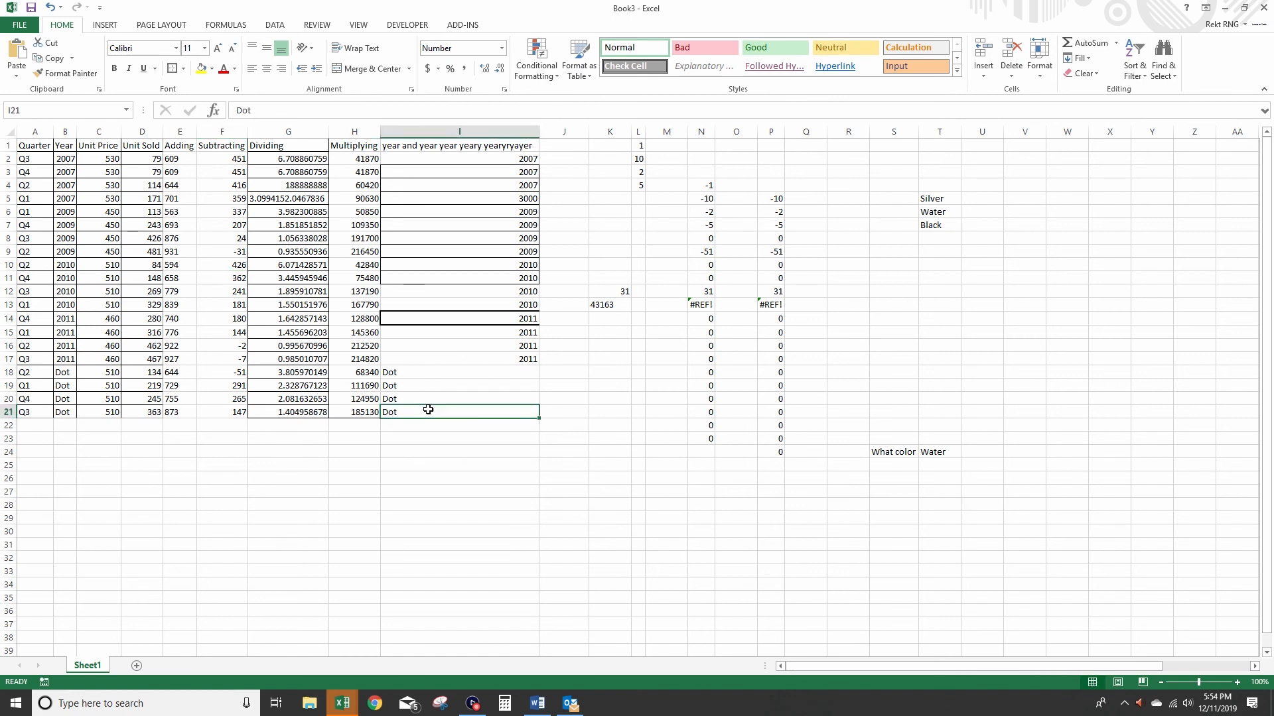
drag(372, 417, 30, 146)
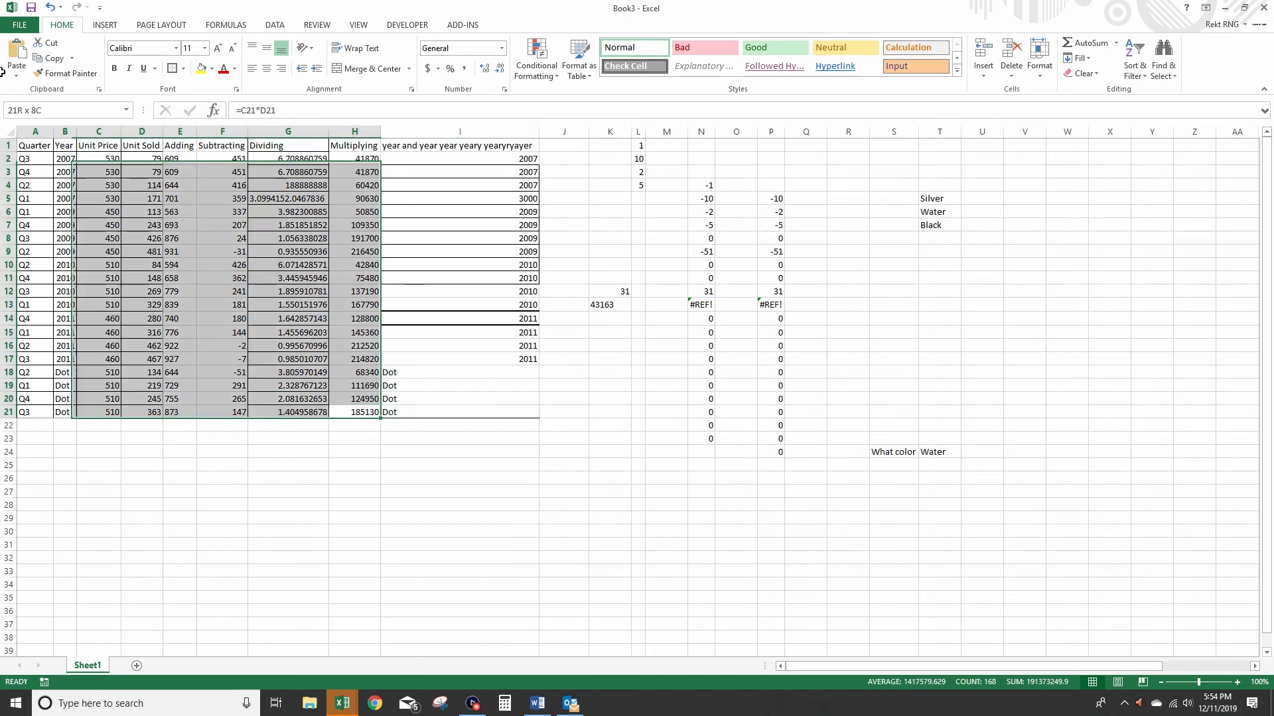
click(104, 25)
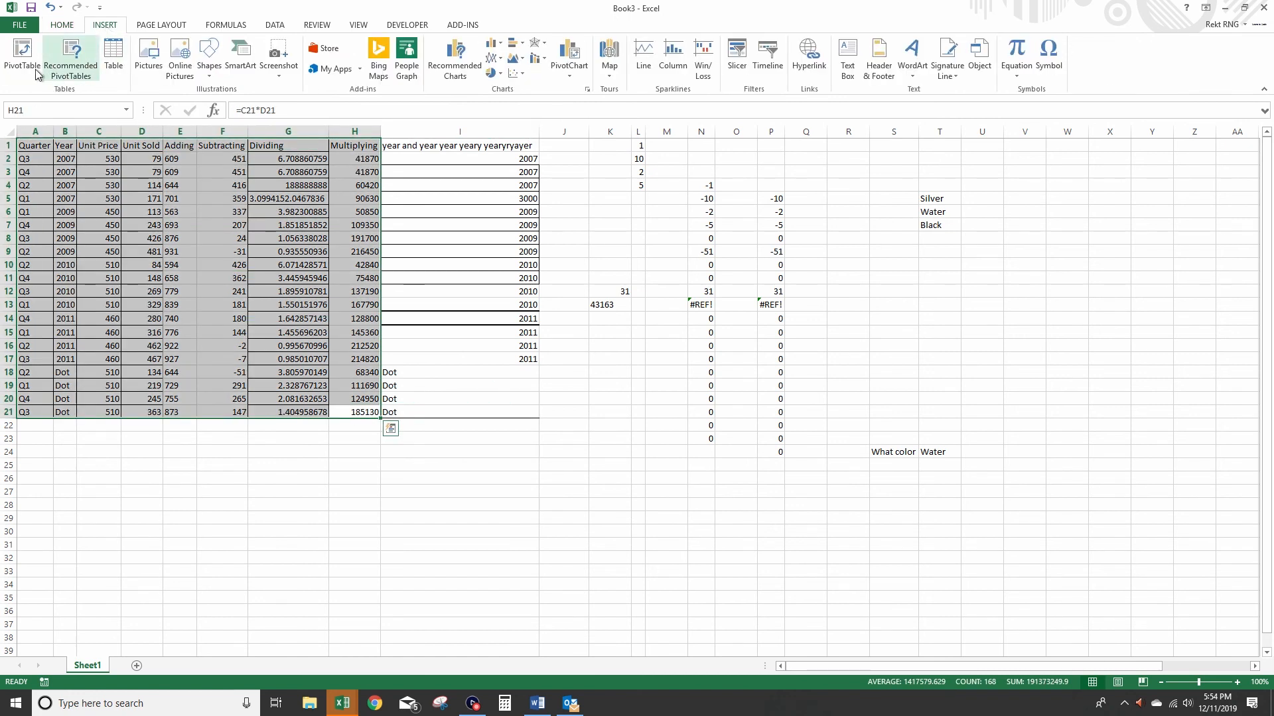
click(114, 58)
click(549, 319)
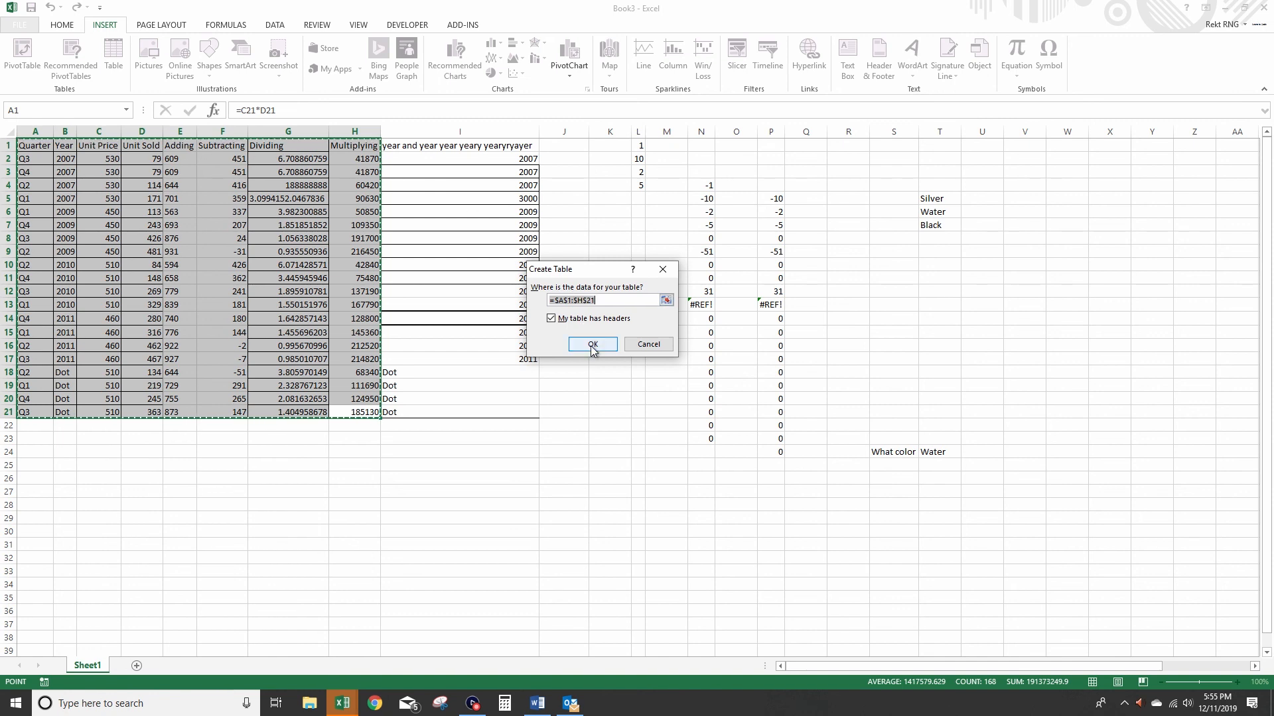
click(550, 320)
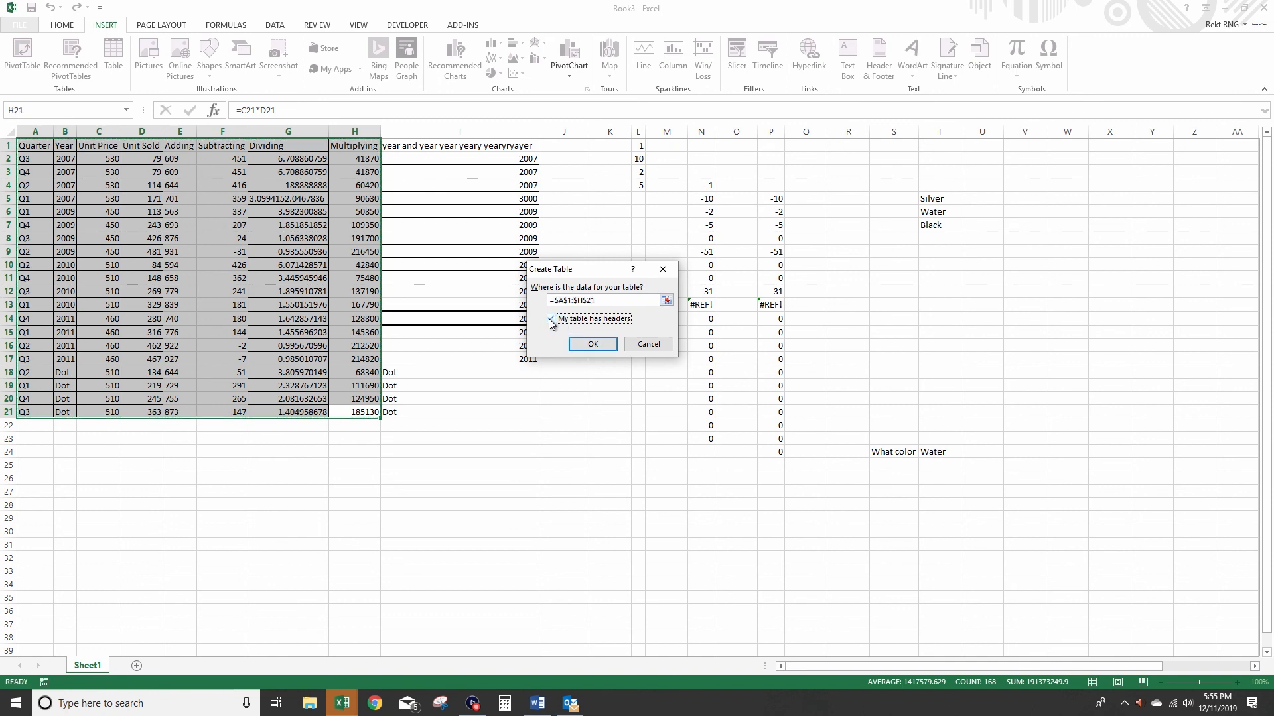
click(588, 344)
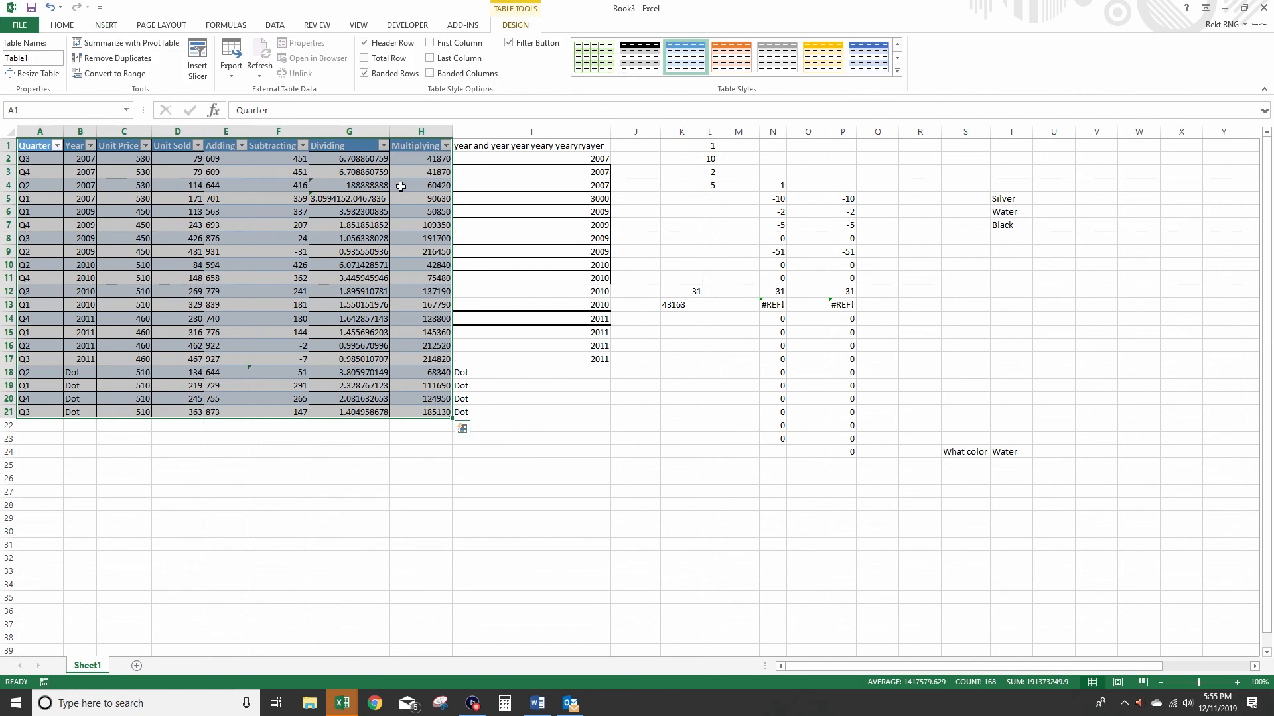
Filter the table's Subtracting column to show only -31, and undo the filter
click(303, 145)
click(192, 274)
click(171, 295)
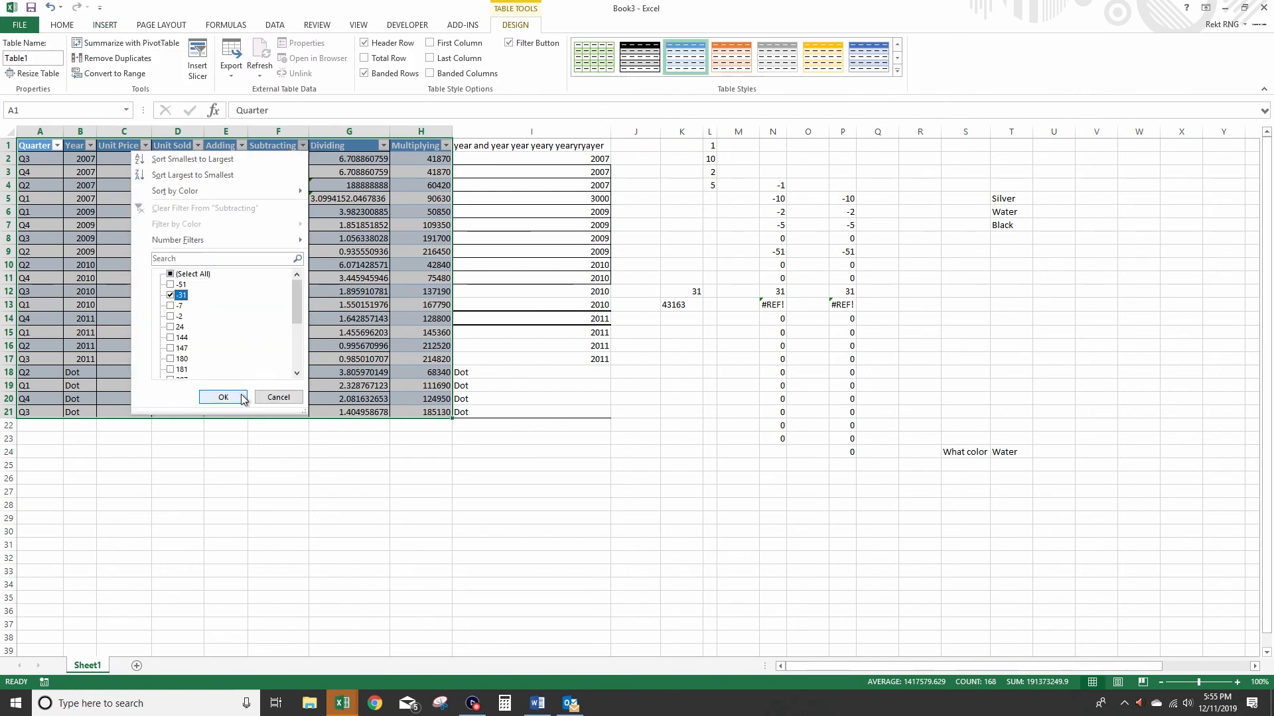
click(229, 397)
click(199, 147)
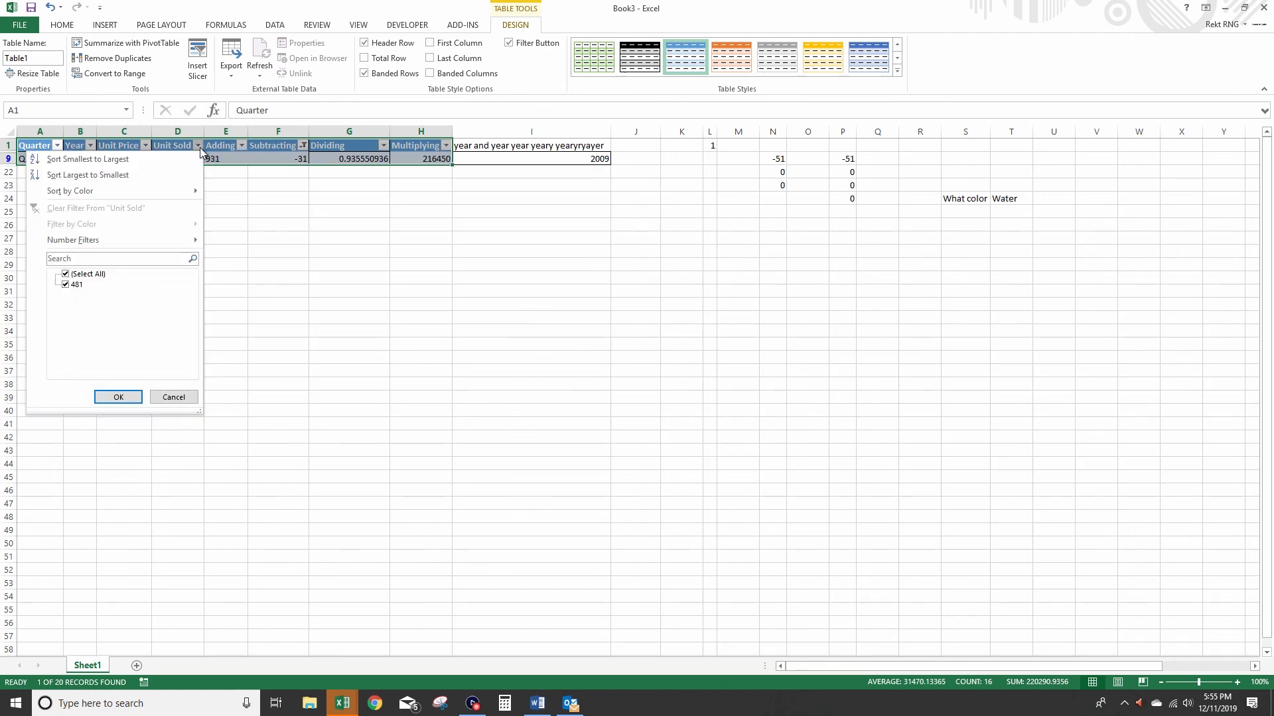
click(170, 395)
key(ctrl+z)
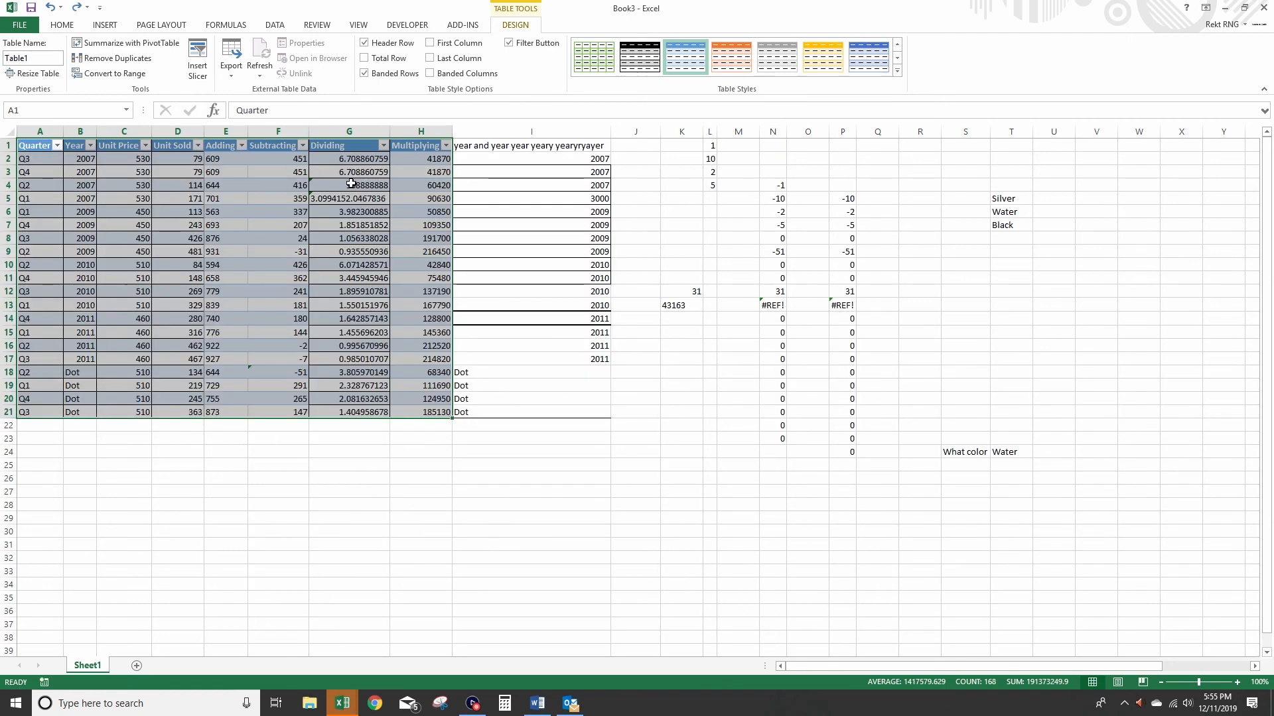
Filter the table's Subtracting column to show only the value 451
click(303, 146)
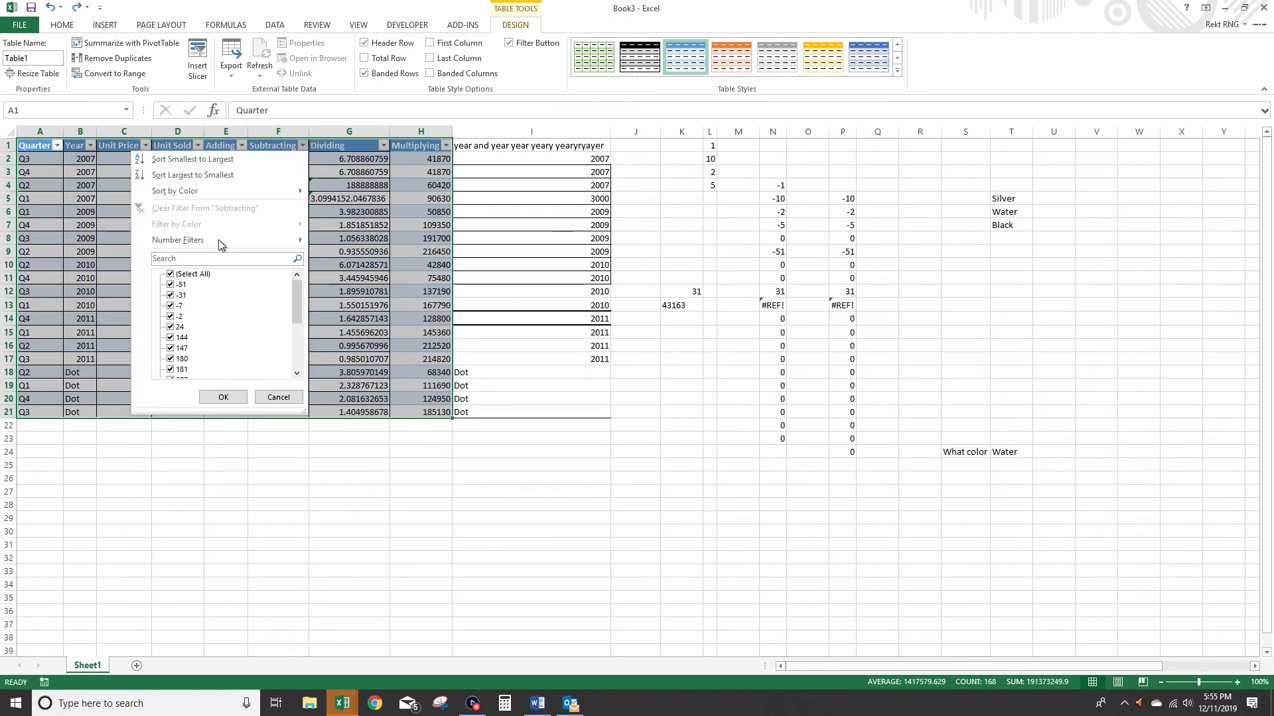
click(197, 277)
scroll(197, 277, down, 4)
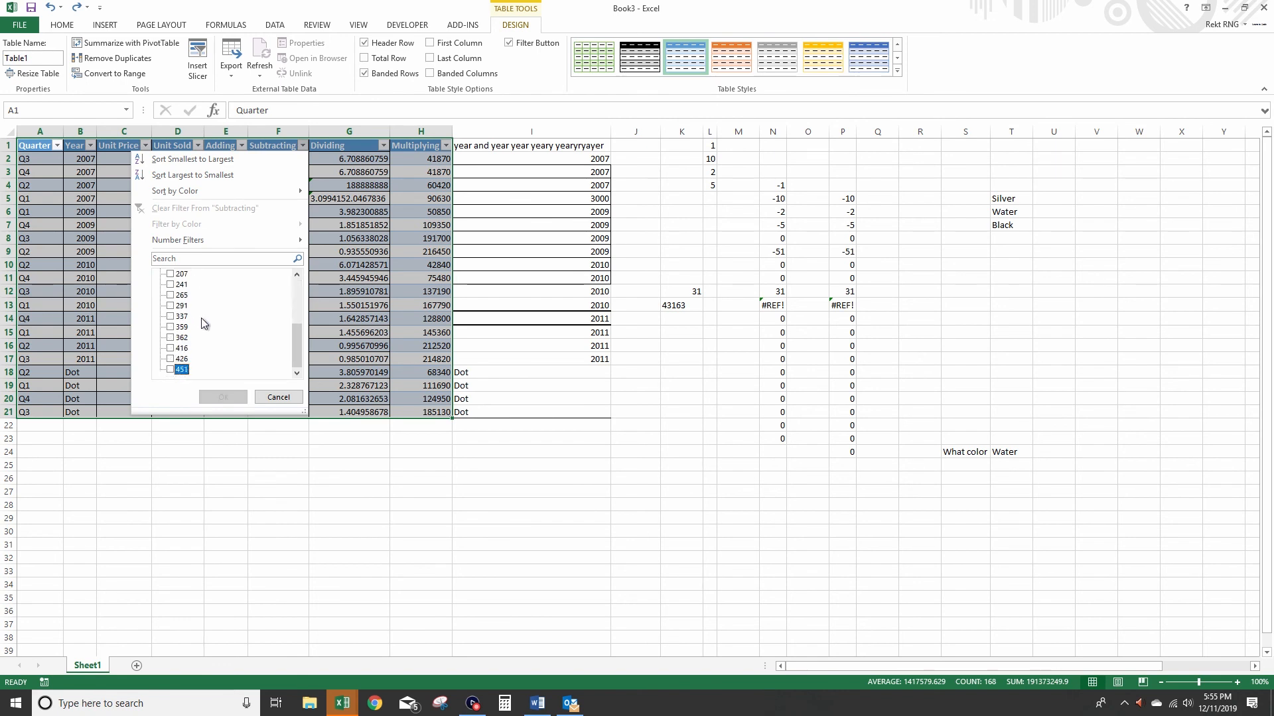
click(187, 370)
click(224, 395)
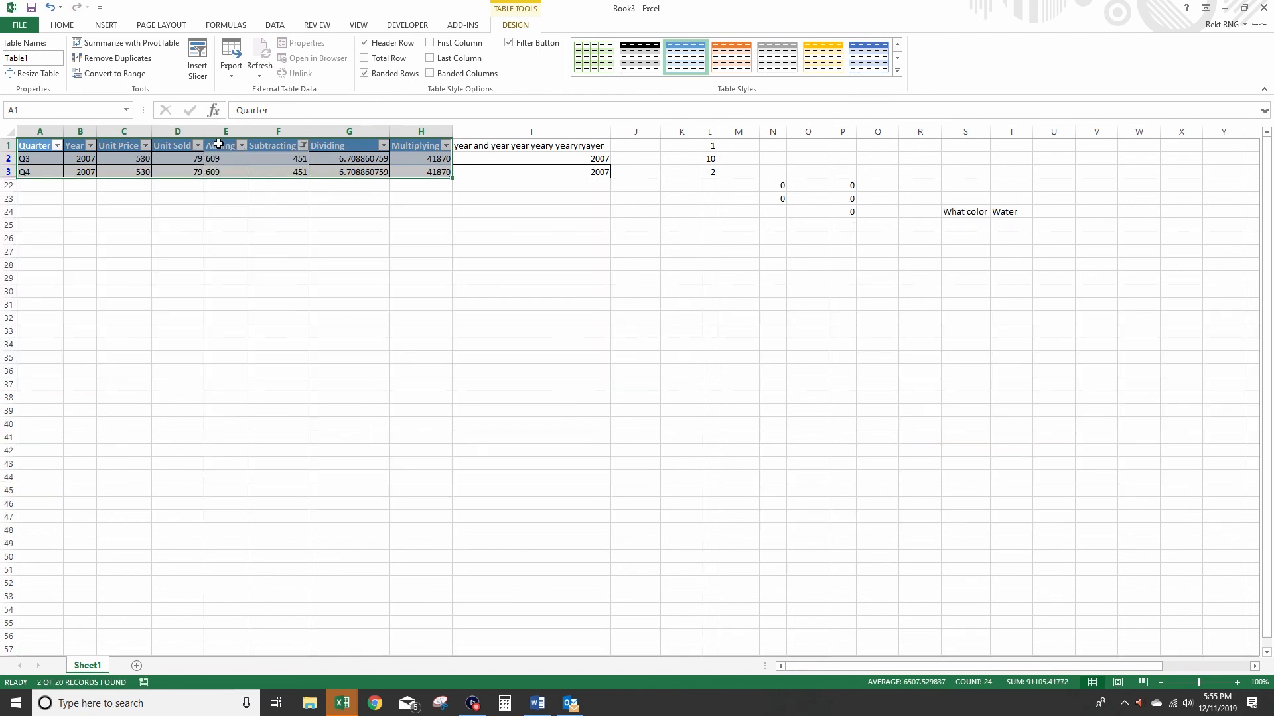
Enter 11 in cell H2 and filter the Multiplying column to show only 11
click(422, 159)
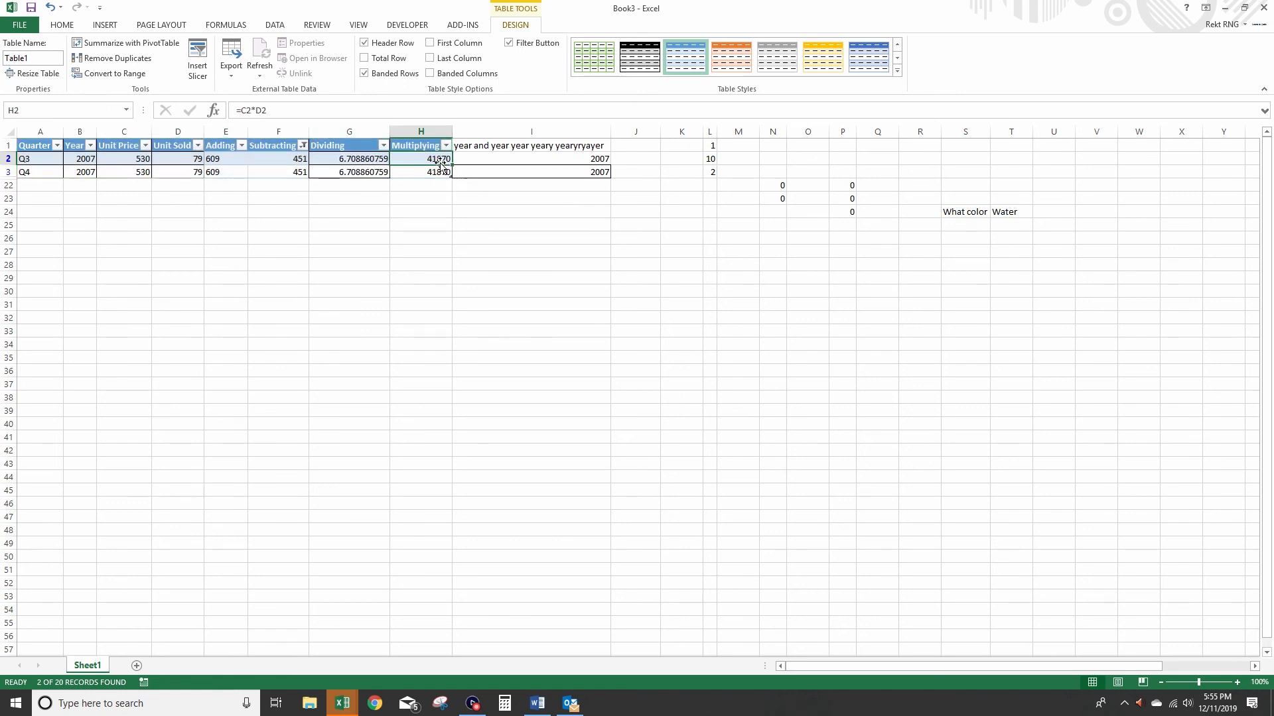
text(11)
key(Return)
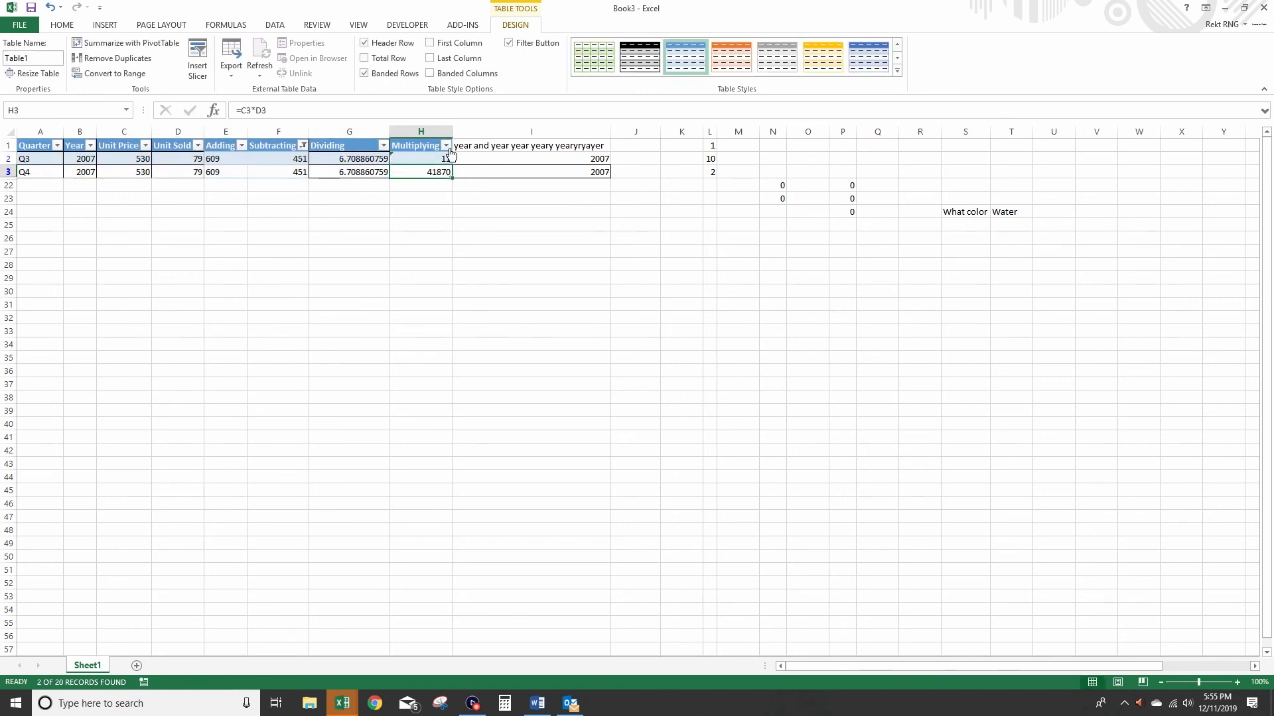
click(446, 146)
click(350, 277)
click(324, 284)
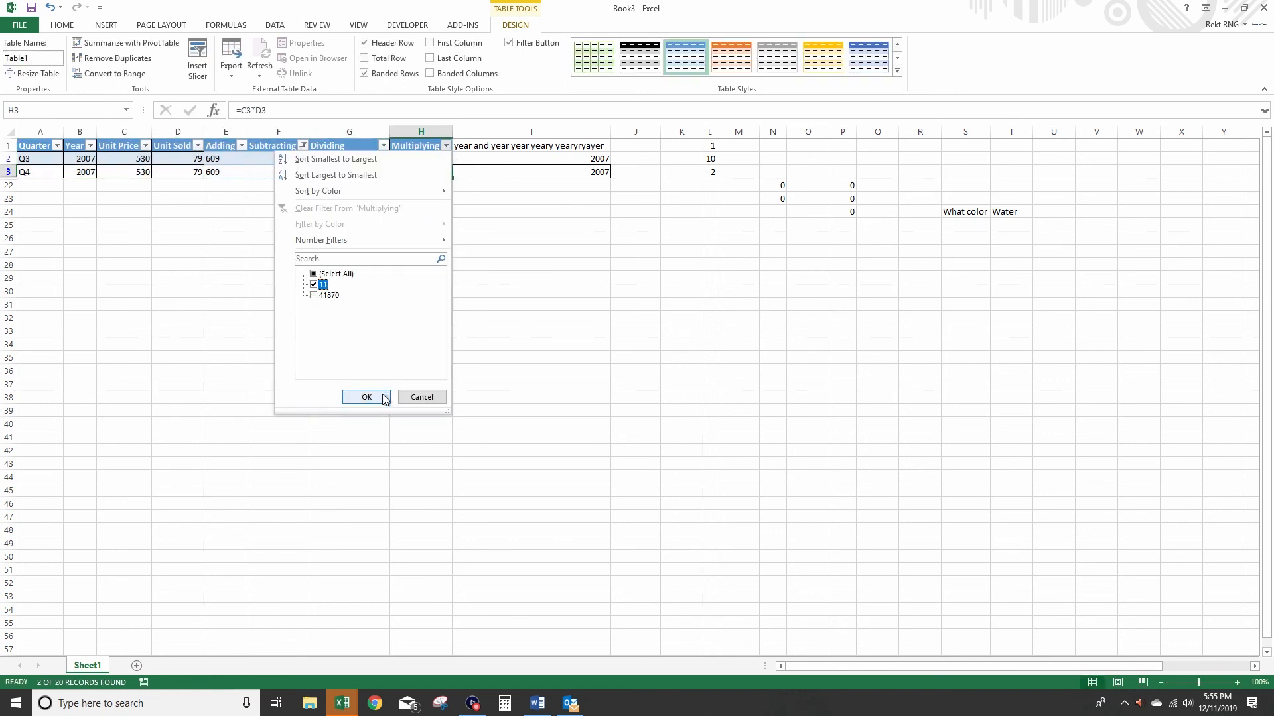
click(367, 397)
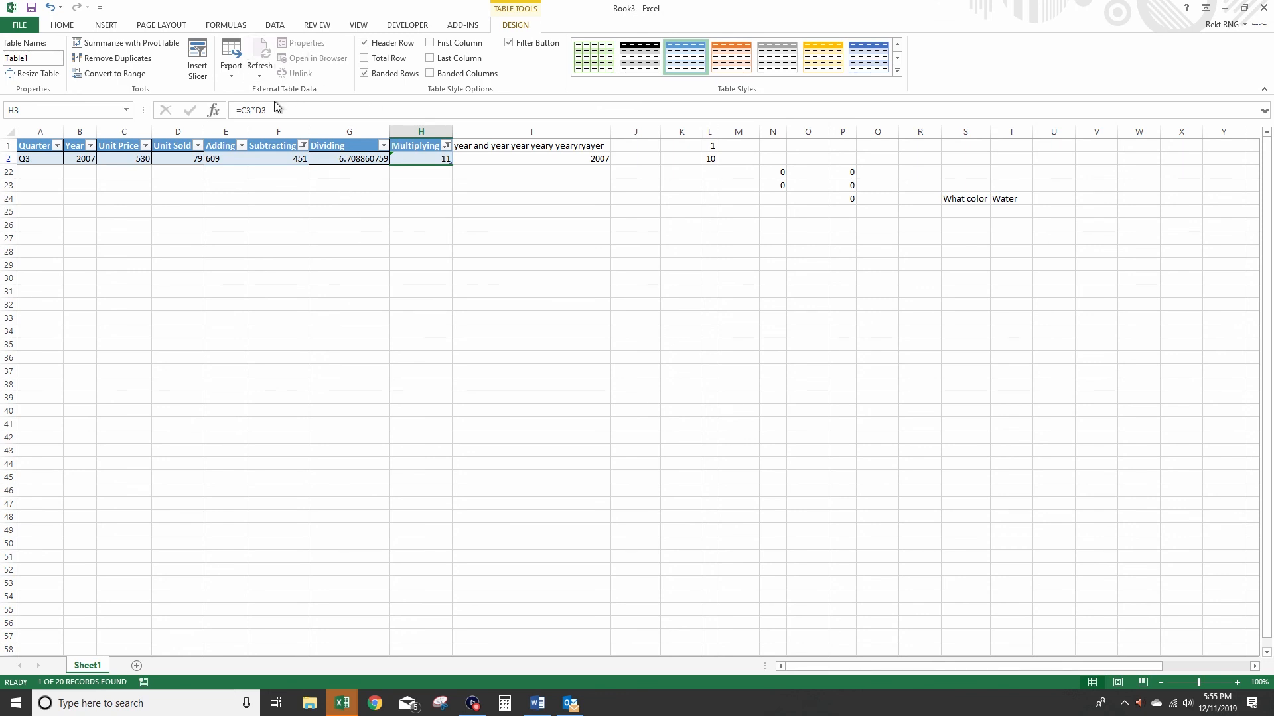
Undo the Multiplying filter, the entry in H2 and the Subtracting filter
key(ctrl+z)
key(ctrl+z)
key(ctrl+z)
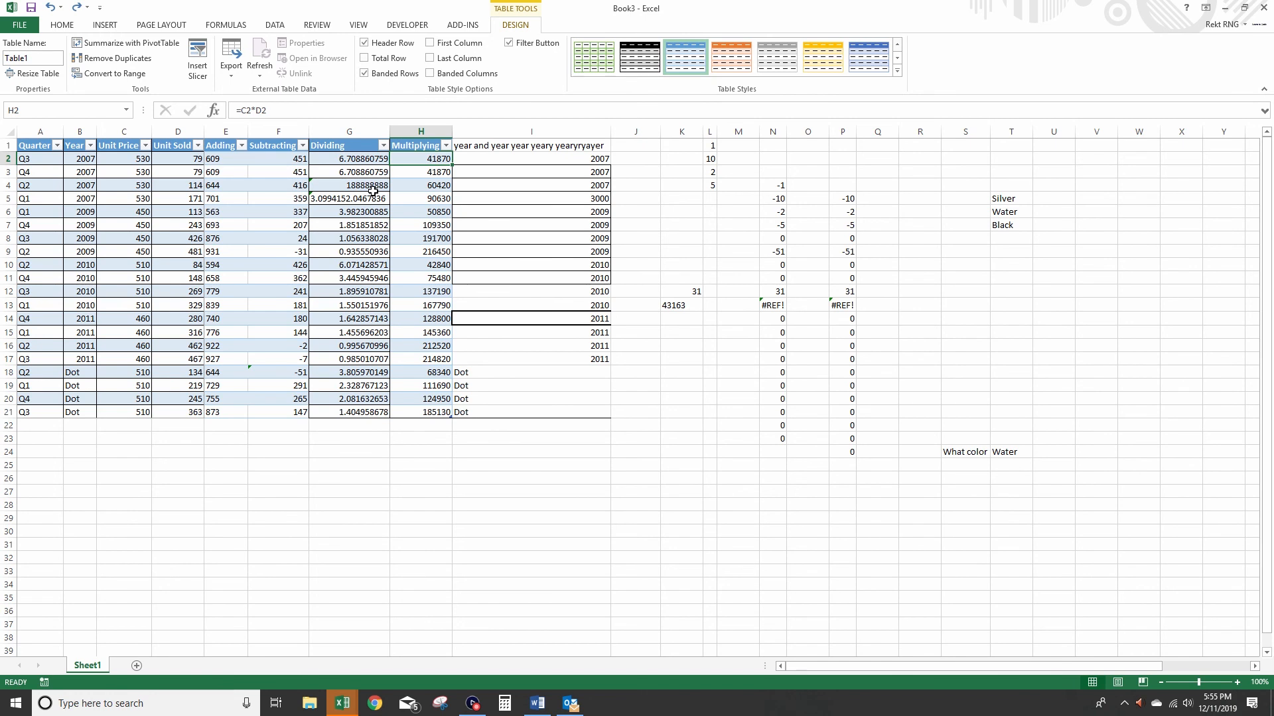
Select Table1 by its name, add a total row to it, and examine the functions available for the Multiplying total
click(127, 111)
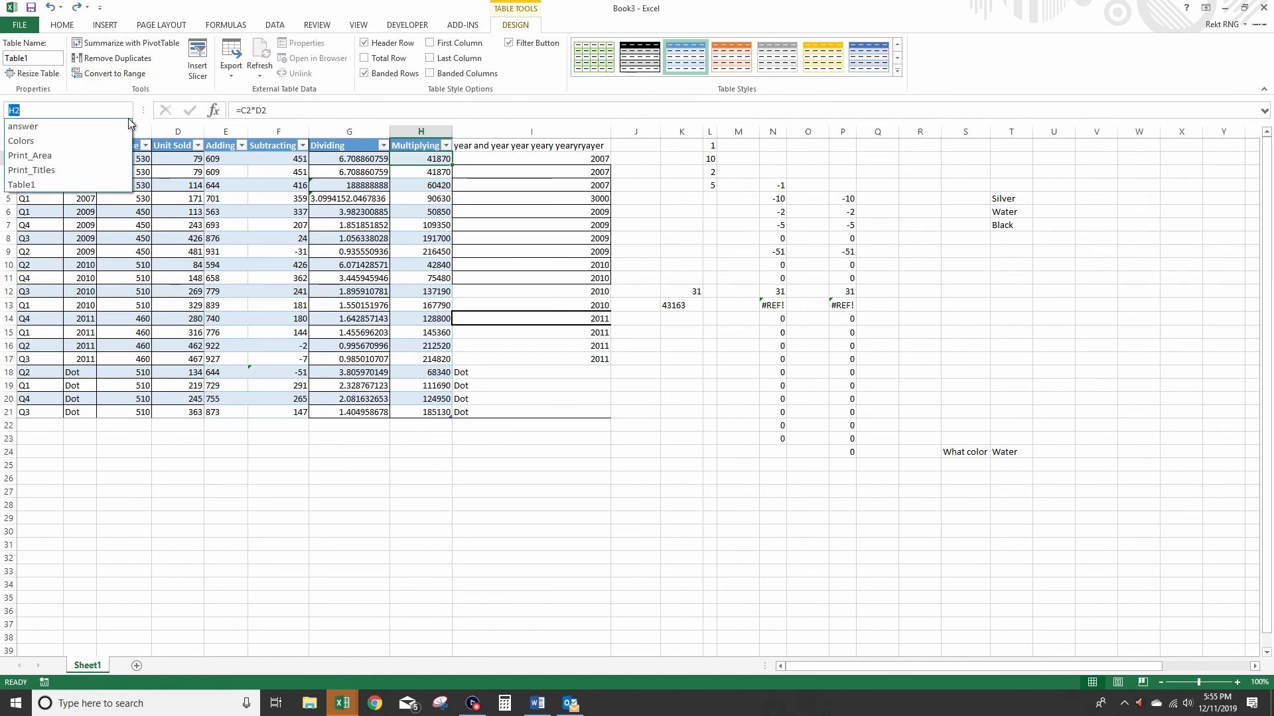
click(75, 185)
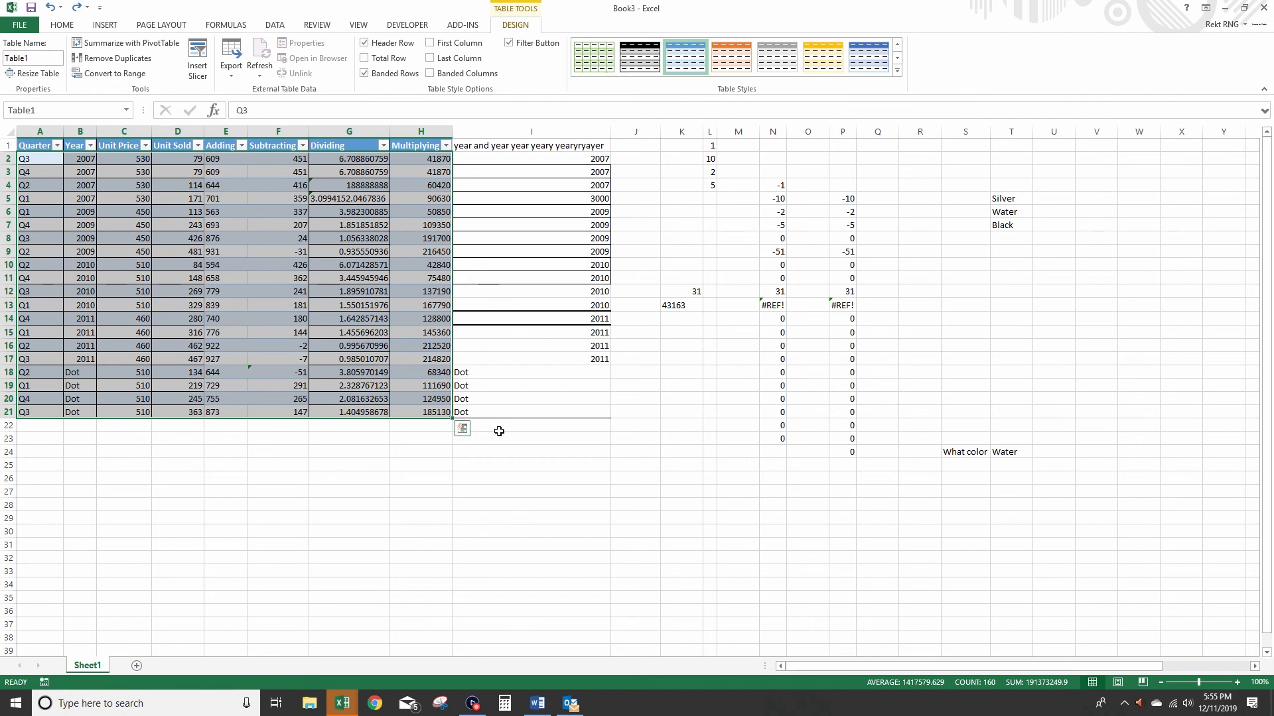
click(369, 60)
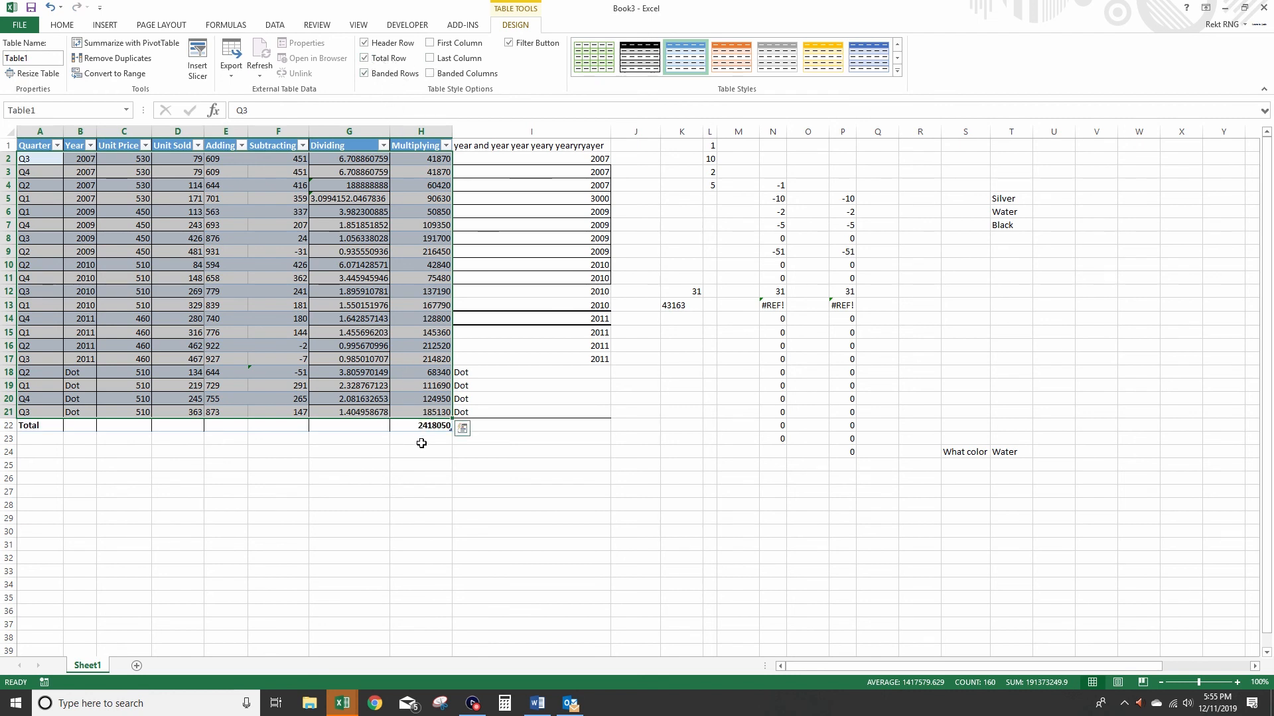
click(446, 425)
click(457, 426)
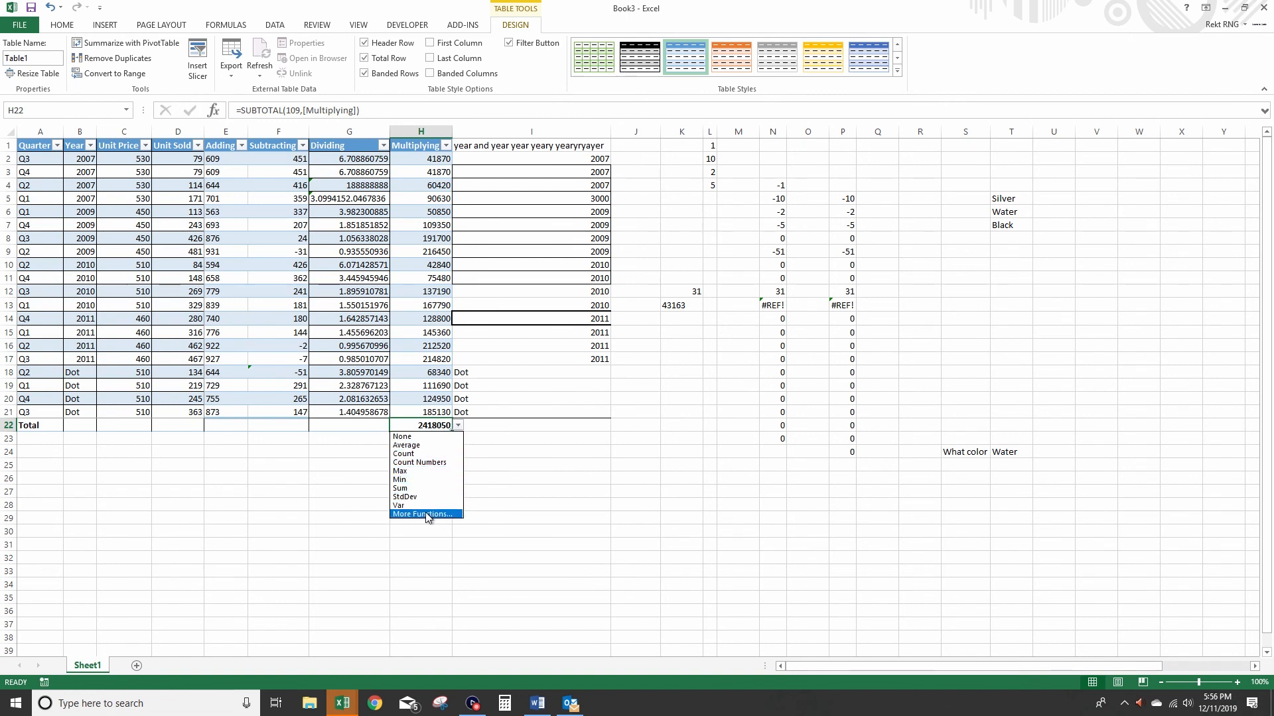
click(277, 252)
Copy the table range A1:H20, including the headers
drag(278, 251, 32, 402)
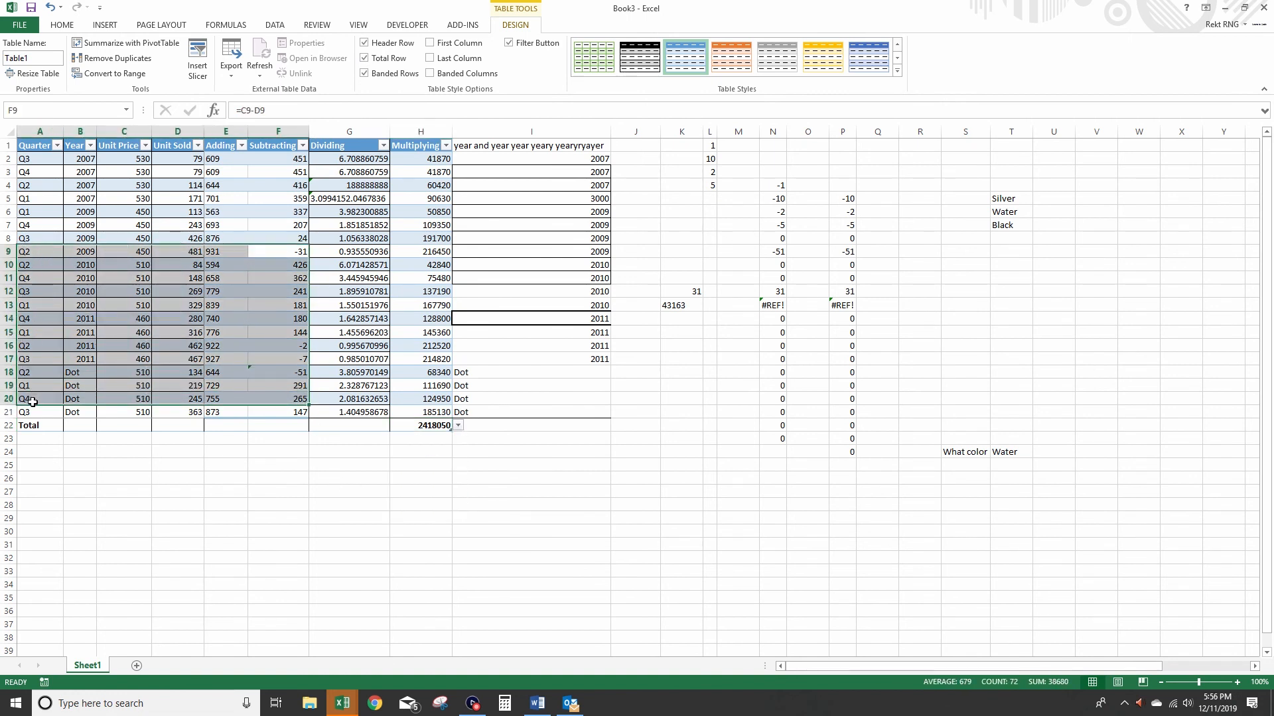
click(277, 346)
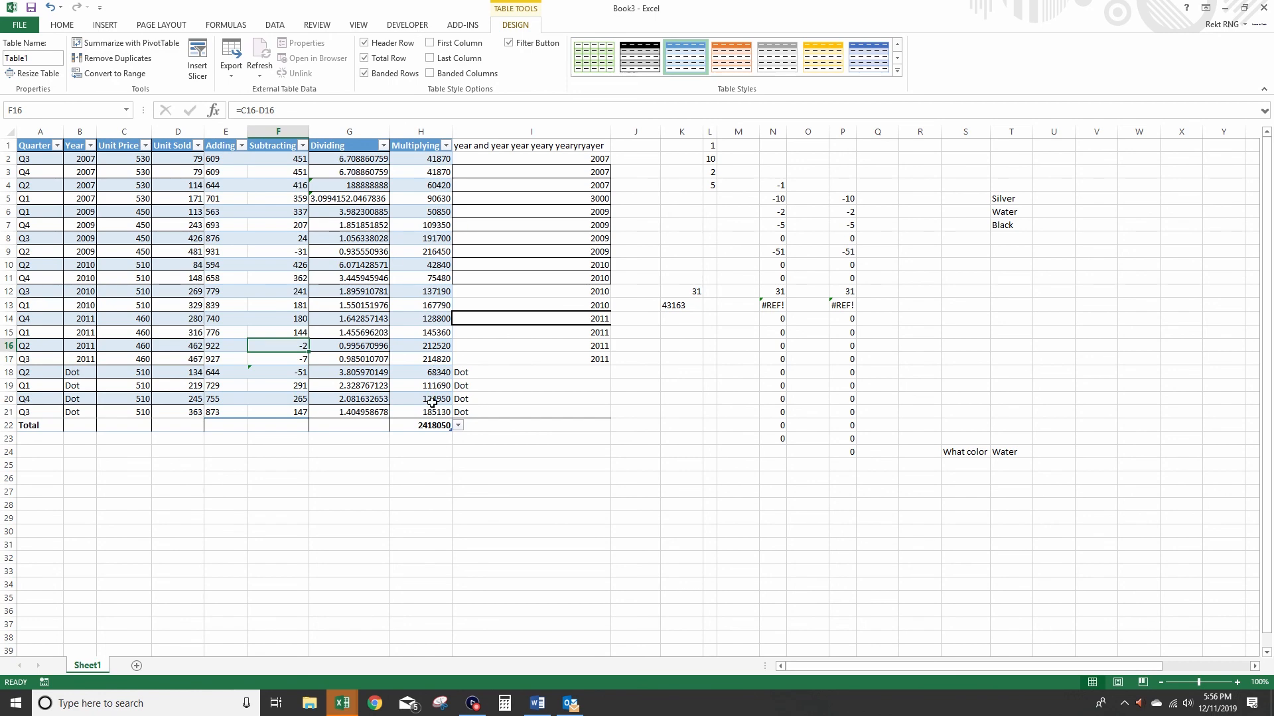
drag(432, 403, 30, 146)
right_click(228, 186)
click(252, 213)
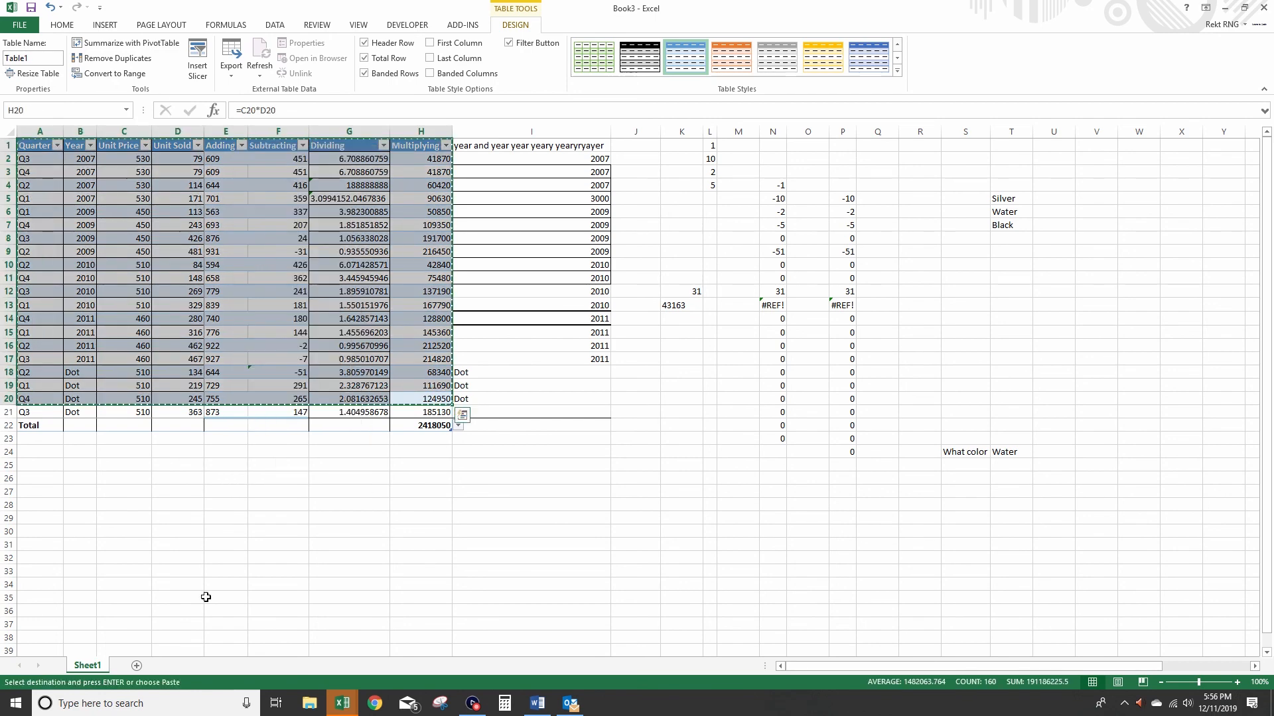
Paste the copied range as values at A1 of a new sheet, and add two more blank sheets
click(136, 667)
right_click(38, 147)
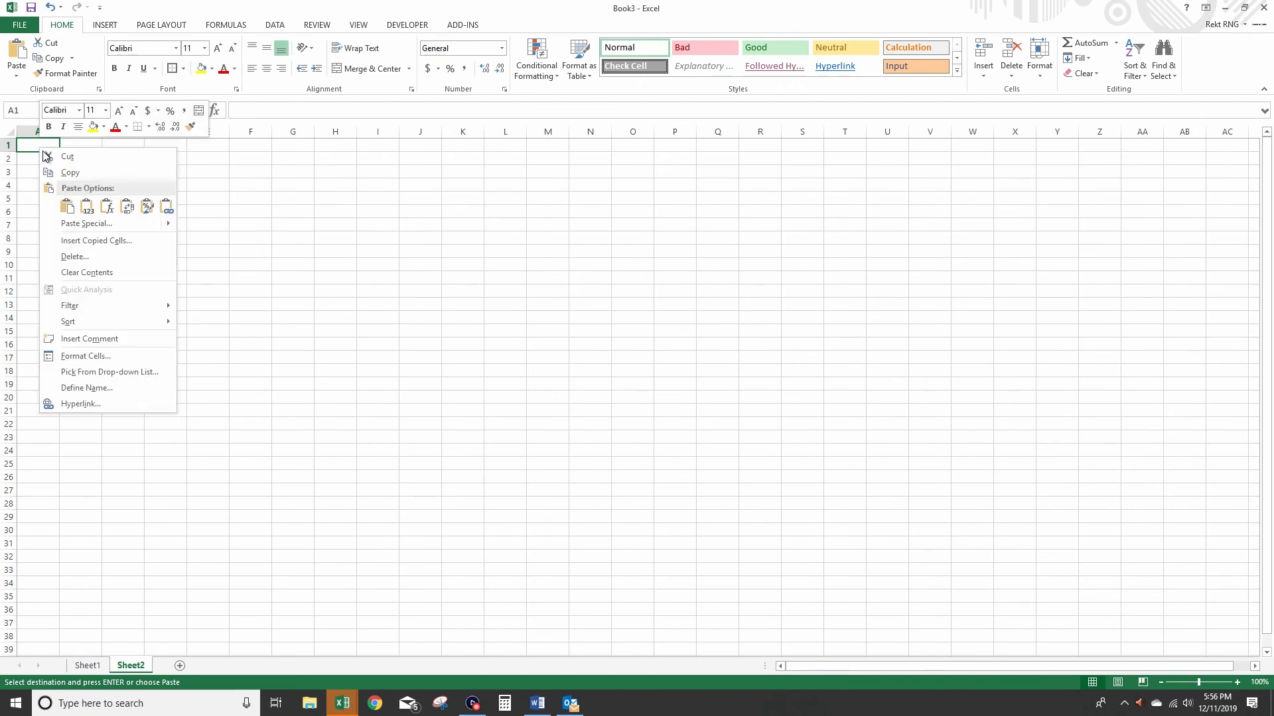
click(86, 208)
click(179, 667)
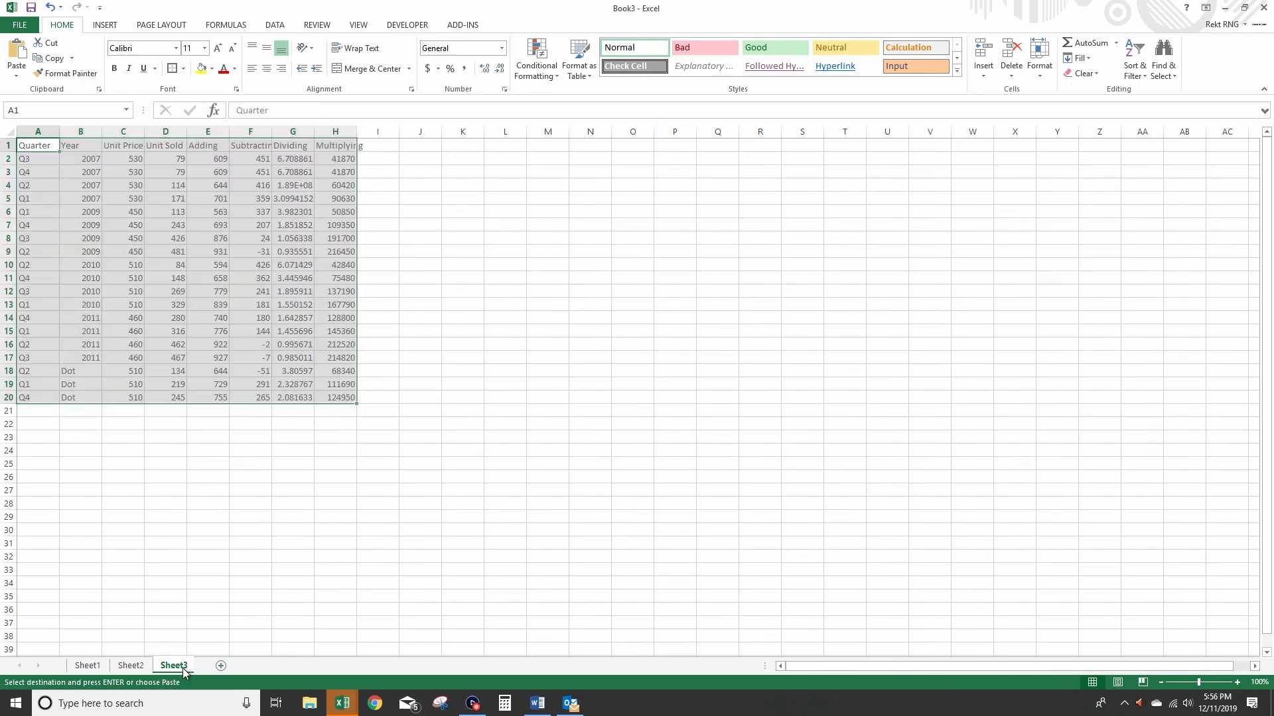
click(223, 666)
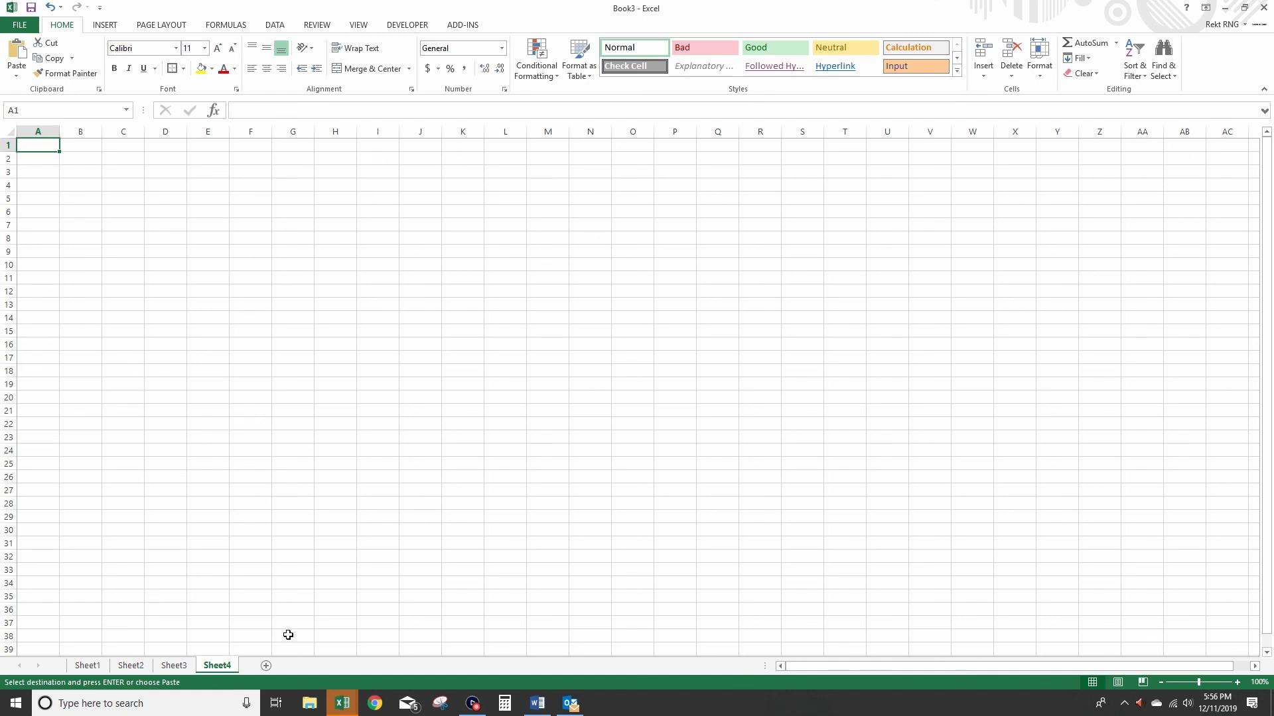
Switch back and forth through the worksheets between Sheet1 and Sheet4, ending on Sheet2 with the pasted values
key(ctrl+Page_Up)
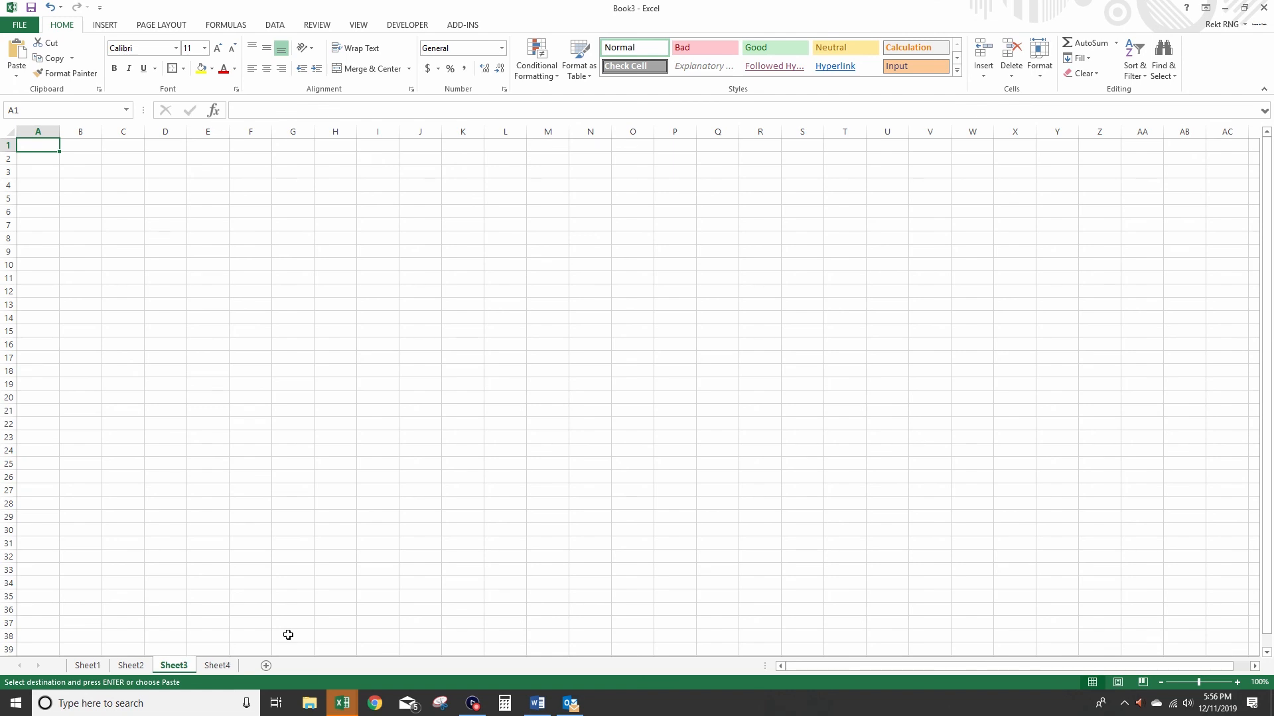
key(ctrl+Page_Up)
key(ctrl+Page_Up)
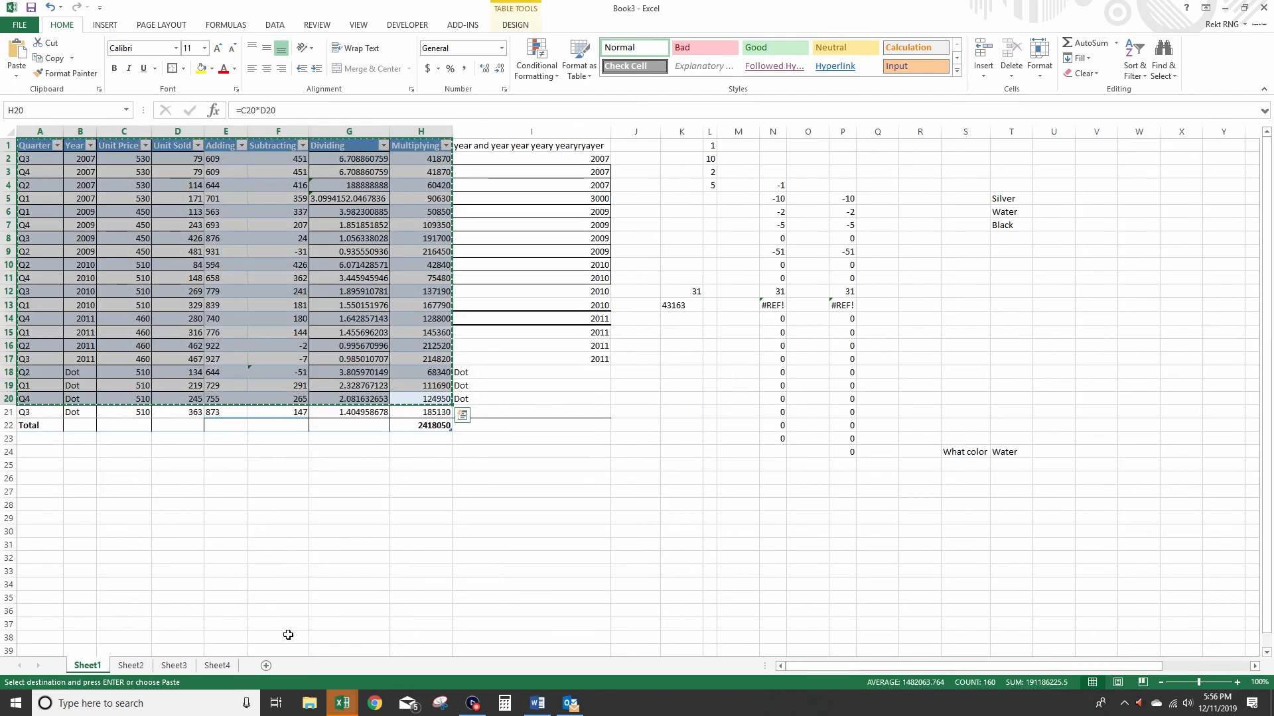
key(ctrl+Page_Down)
key(ctrl+Page_Down)
key(ctrl+Page_Down)
key(ctrl+Page_Up)
key(ctrl+Page_Up)
key(ctrl+Page_Up)
key(ctrl+Page_Down)
key(ctrl+Page_Down)
key(ctrl+Page_Down)
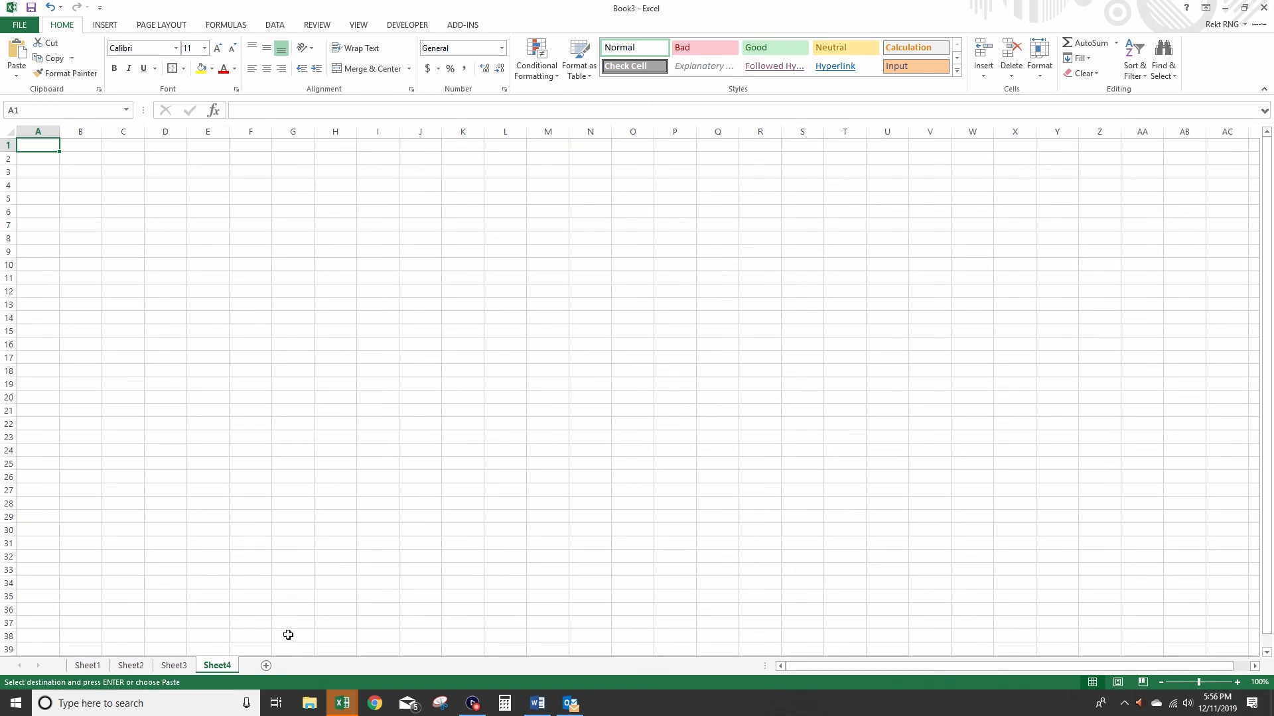
key(ctrl+Page_Up)
key(ctrl+Page_Up)
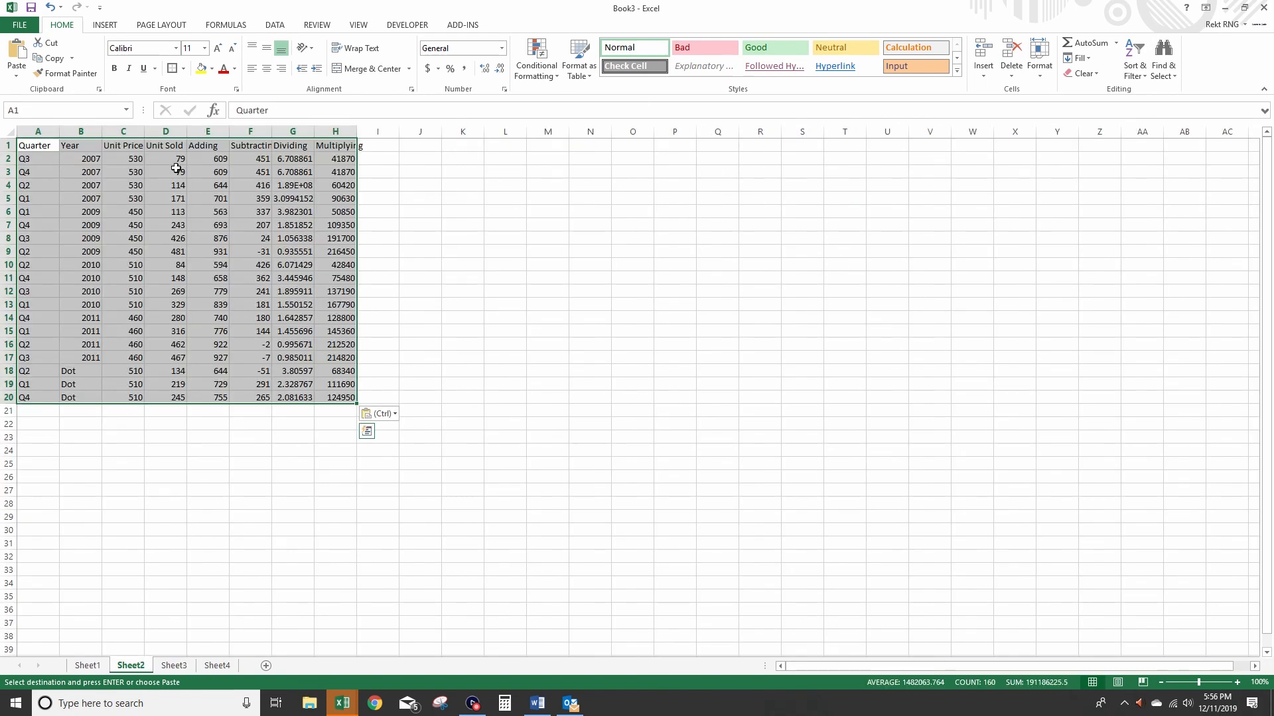
Insert a pivot table from the pasted range A1:H20 on a new worksheet, and add the Quarter field to its rows
click(104, 24)
click(22, 56)
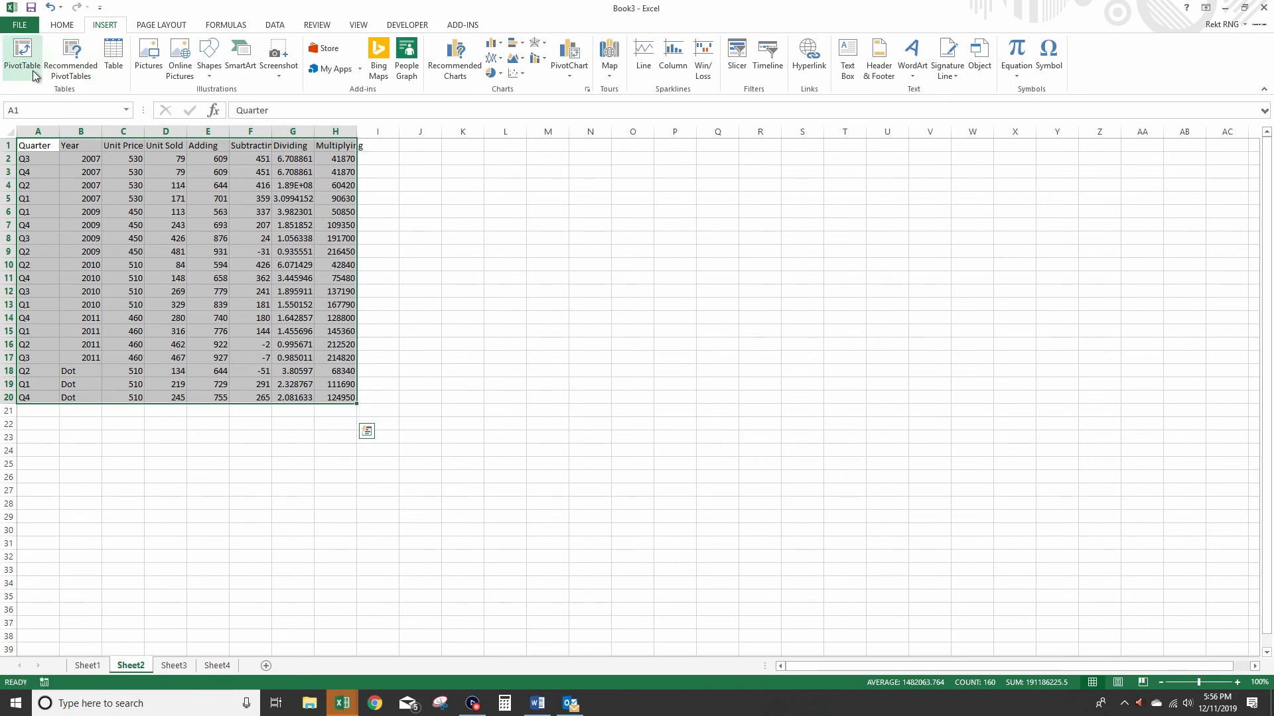
click(645, 402)
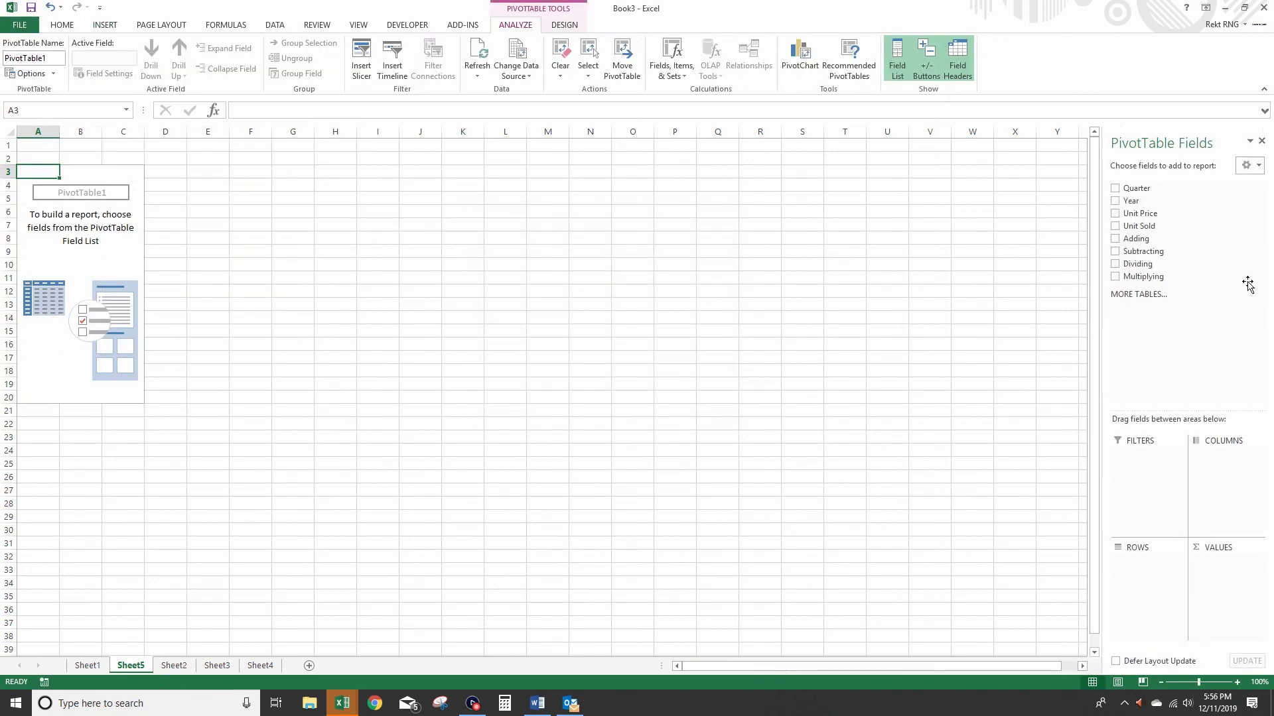
drag(1138, 189, 1157, 607)
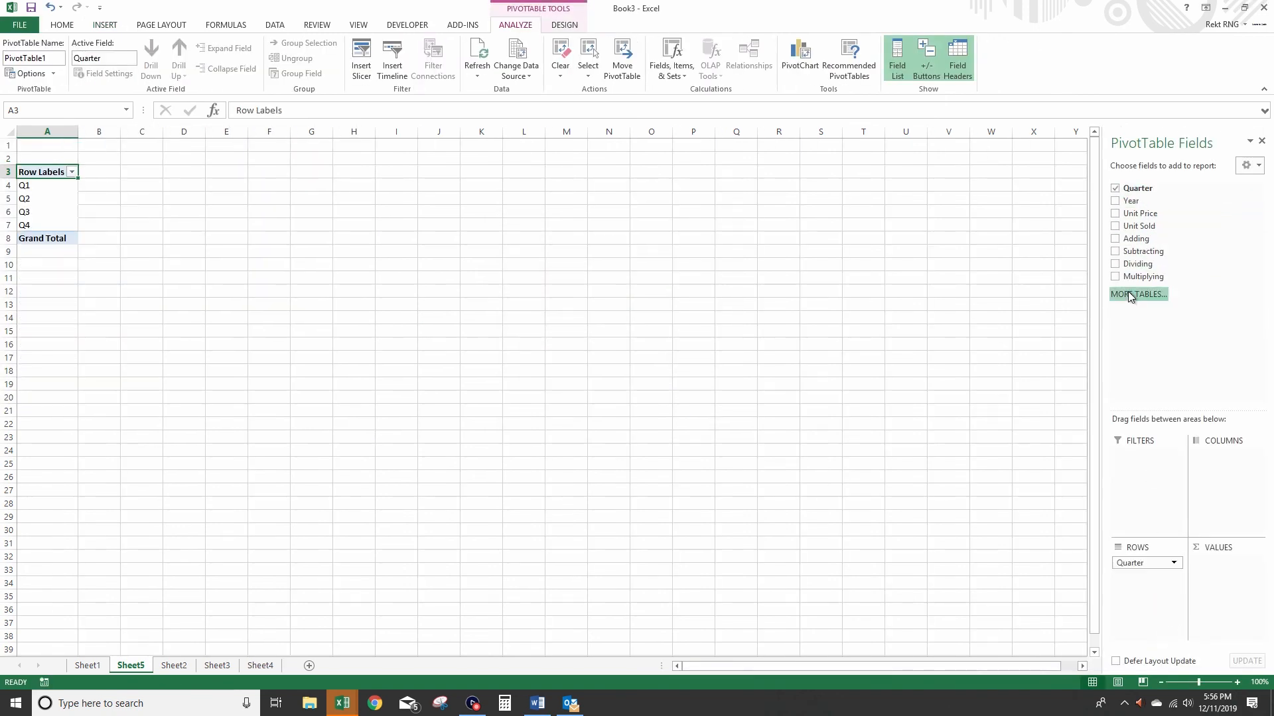
Add the Unit Sold field to the pivot table's values
drag(1181, 229, 1234, 576)
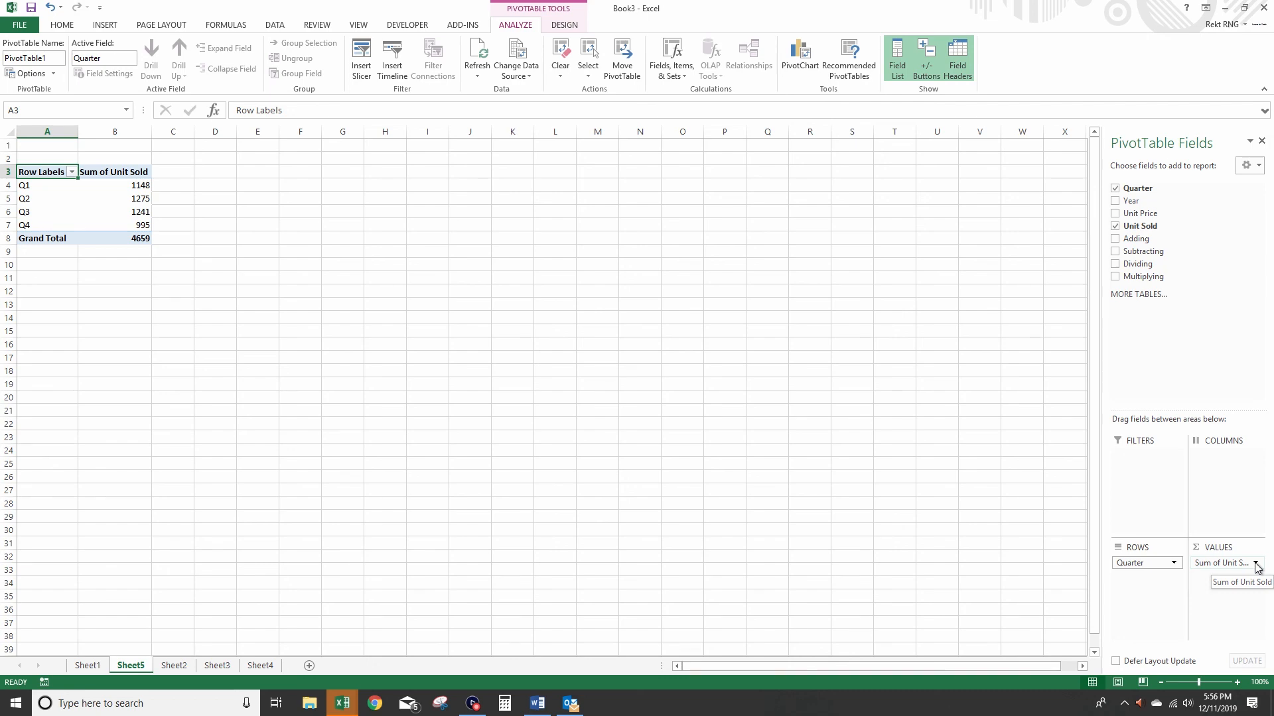
Filter the Sheet1 table to quarter Q1 and select its Unit Sold cells to compare them with the pivot table's Q1 sum on Sheet5
click(96, 666)
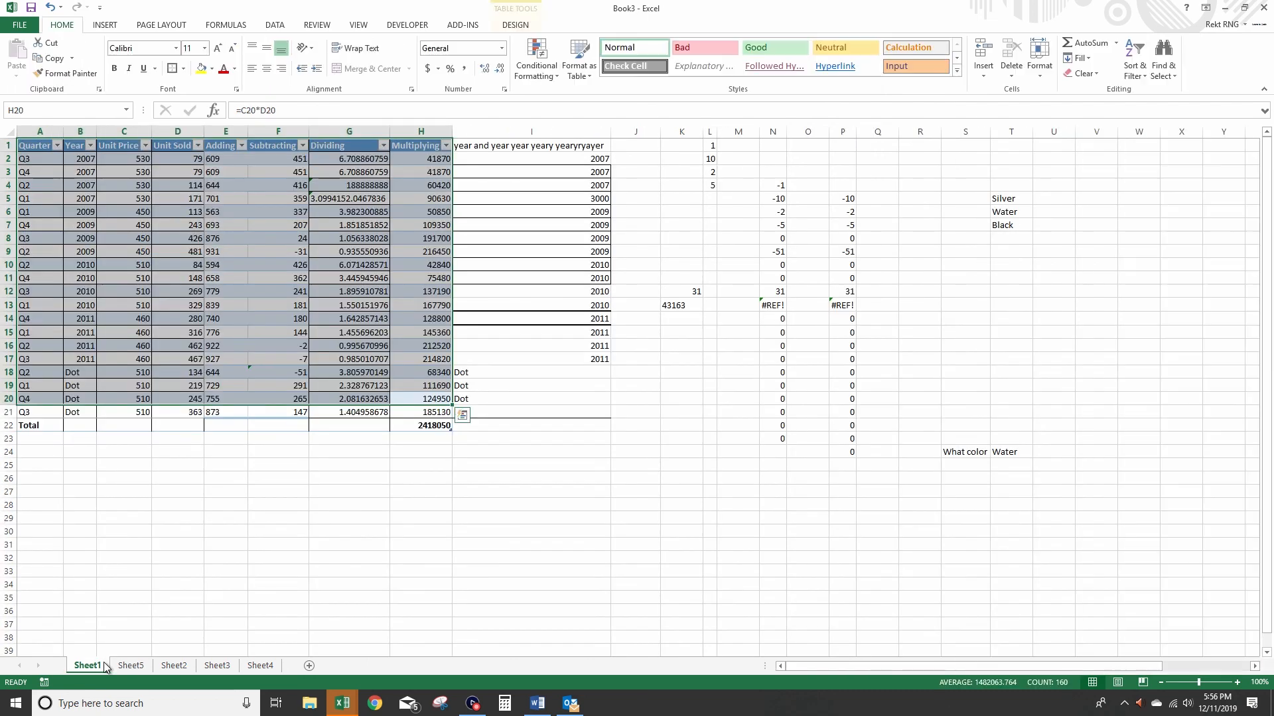
click(57, 145)
click(40, 274)
click(40, 285)
click(92, 397)
drag(189, 159, 187, 213)
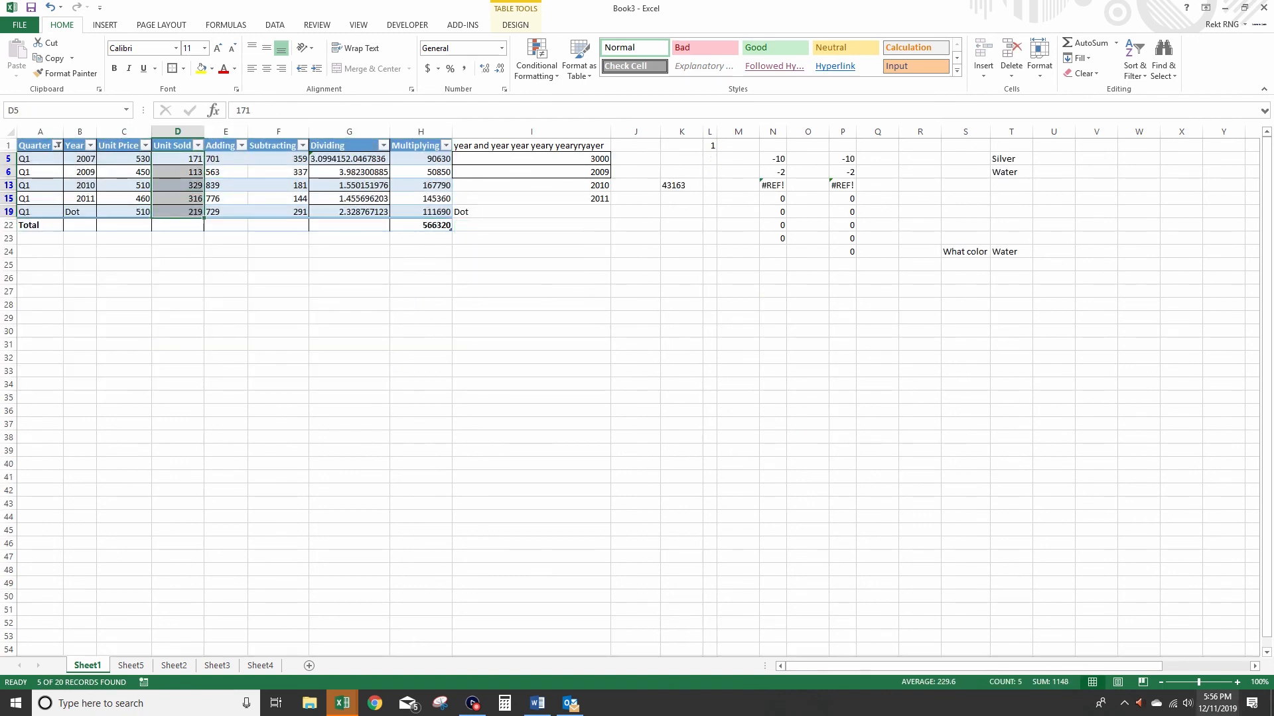
click(131, 666)
click(133, 185)
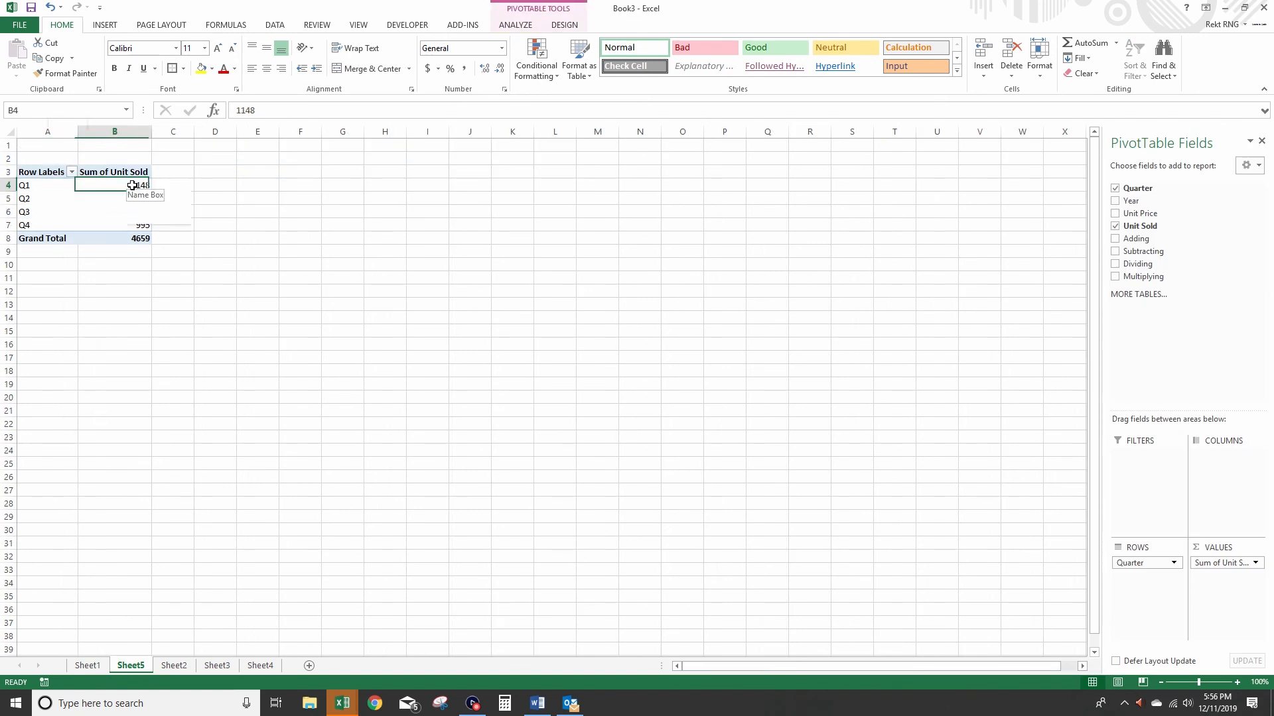
Look through the calculation types available for summarizing the Unit Sold value field, including Count
click(1254, 563)
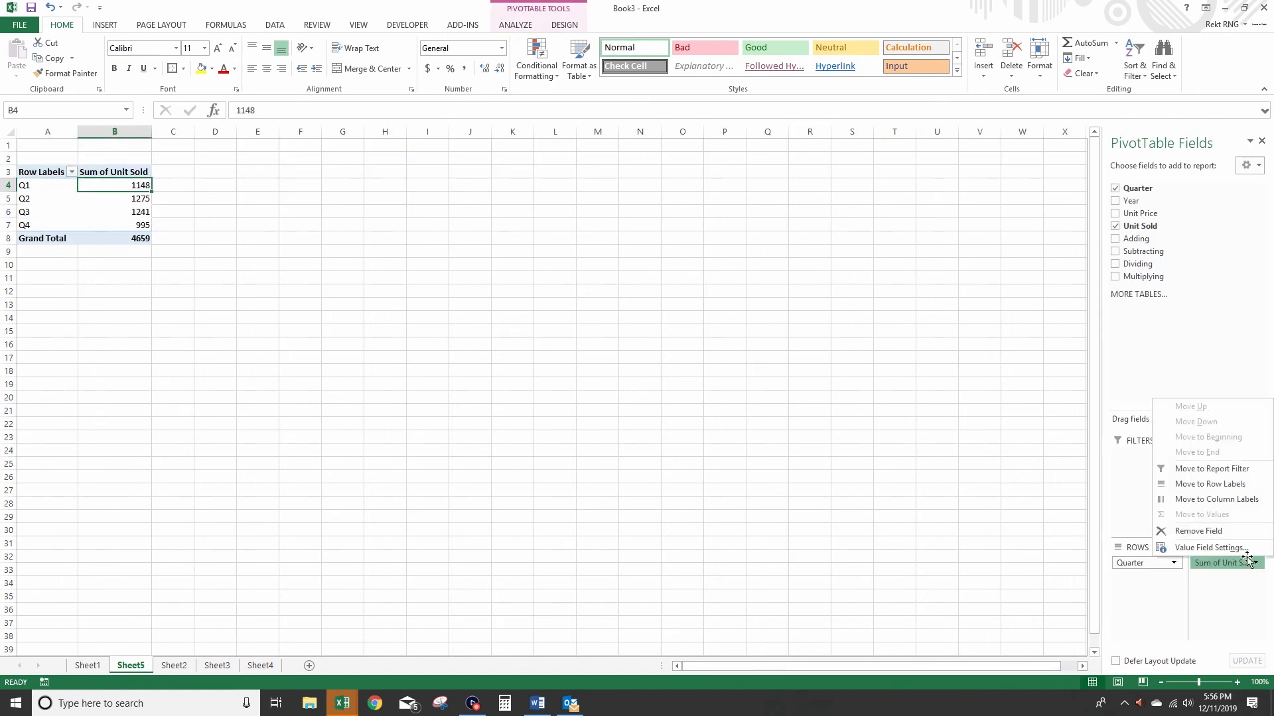
click(1228, 549)
click(551, 331)
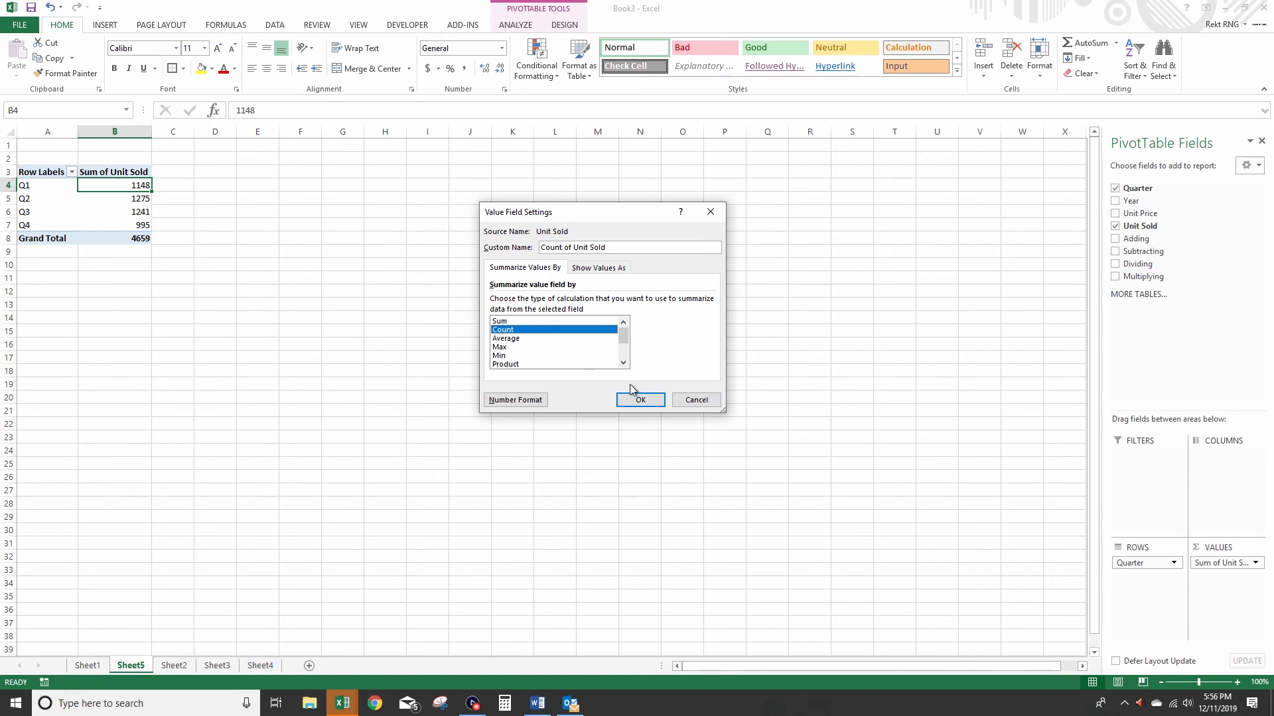
drag(626, 338, 625, 353)
click(698, 400)
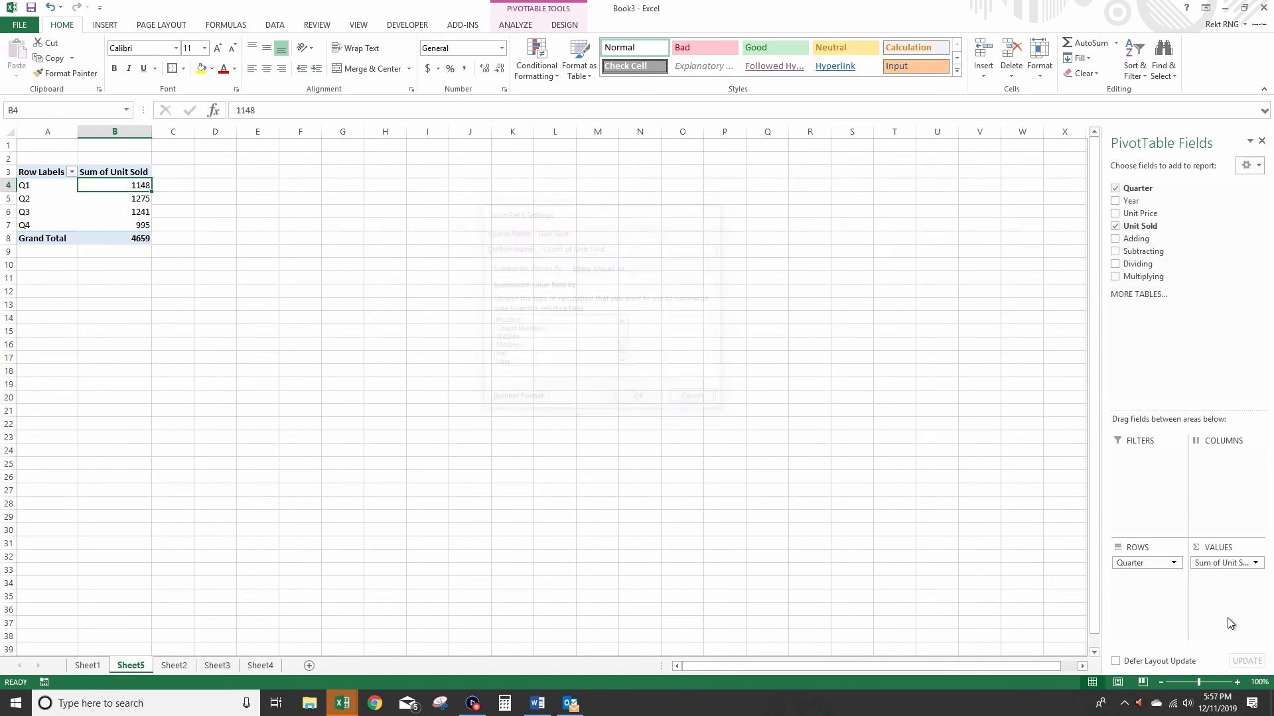
Add the Year field to the pivot table's columns and select the Q1 value under Dot
drag(1155, 201, 1221, 455)
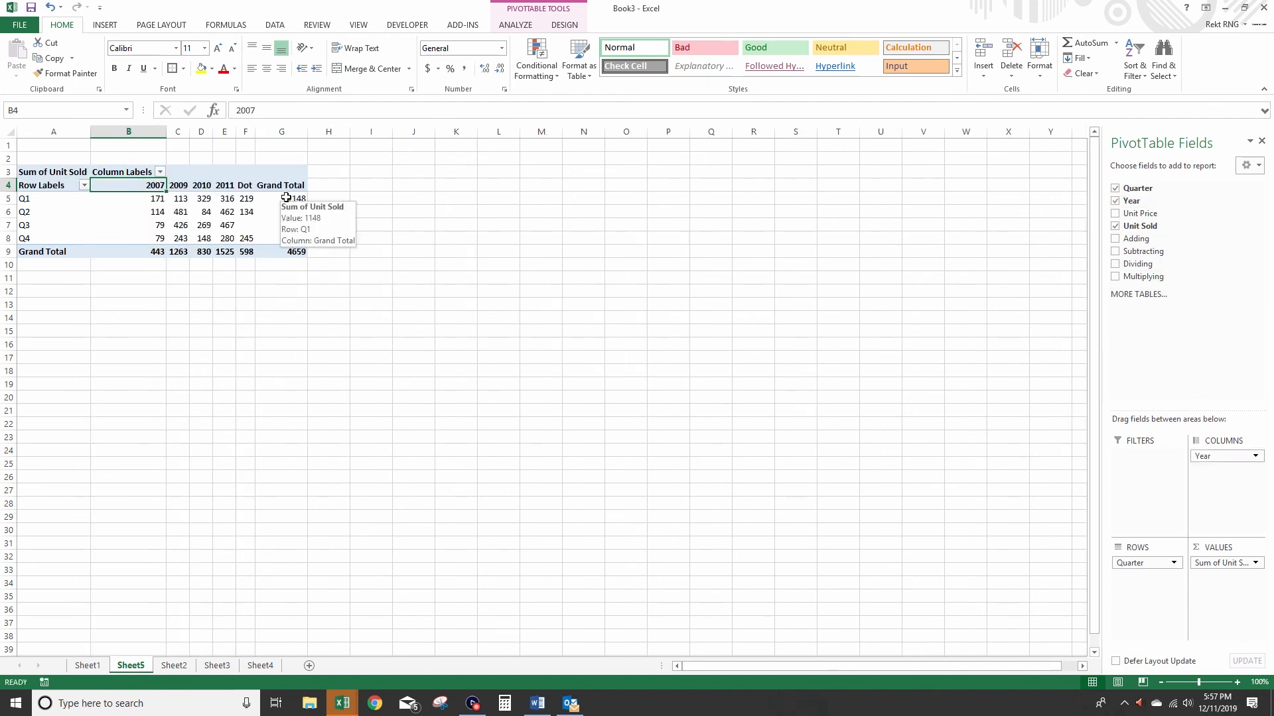
click(240, 199)
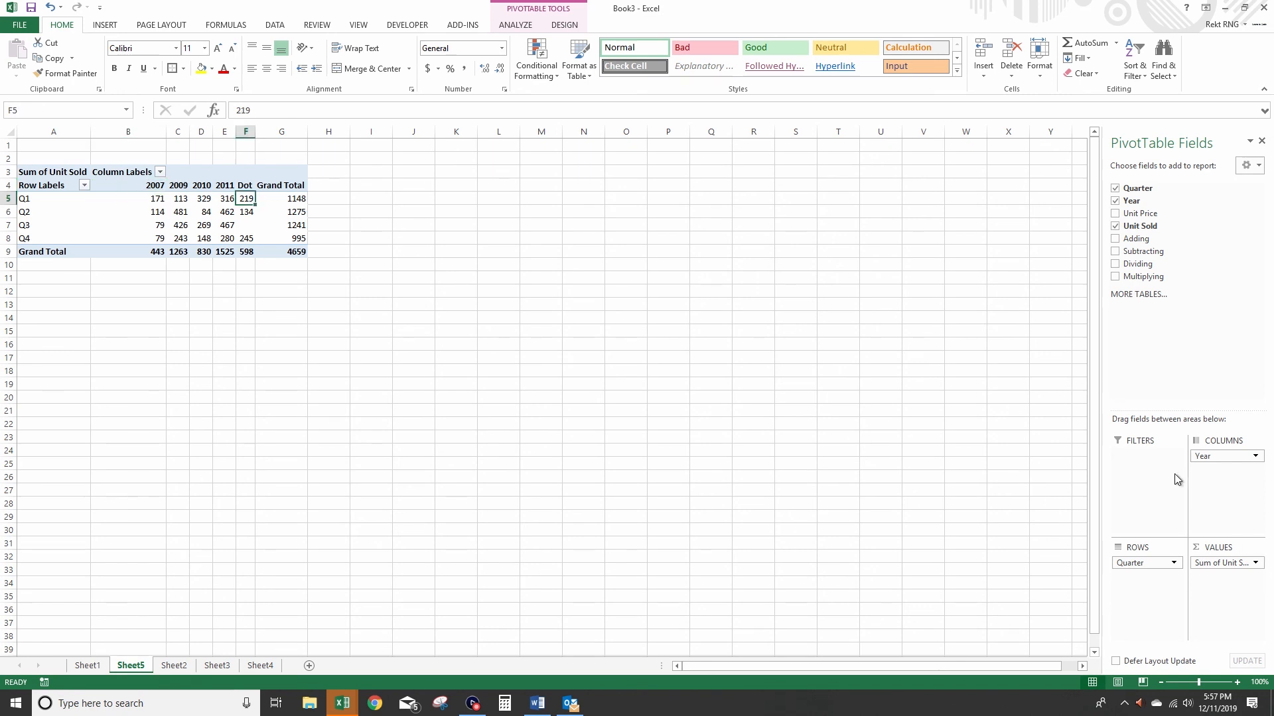
Move the Year field from the columns to the report filter, and filter the pivot table to 2007 and 2009
drag(1228, 457, 1146, 445)
click(145, 146)
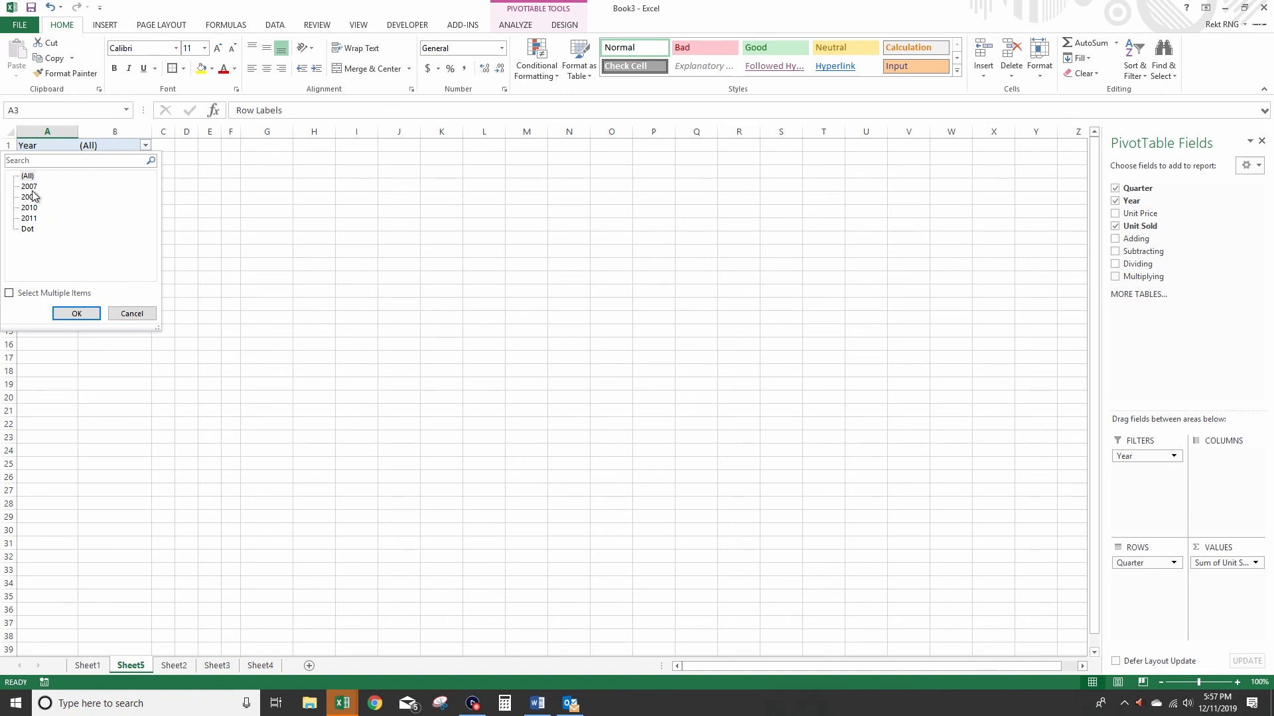
click(9, 293)
click(24, 176)
click(24, 187)
click(24, 197)
click(77, 314)
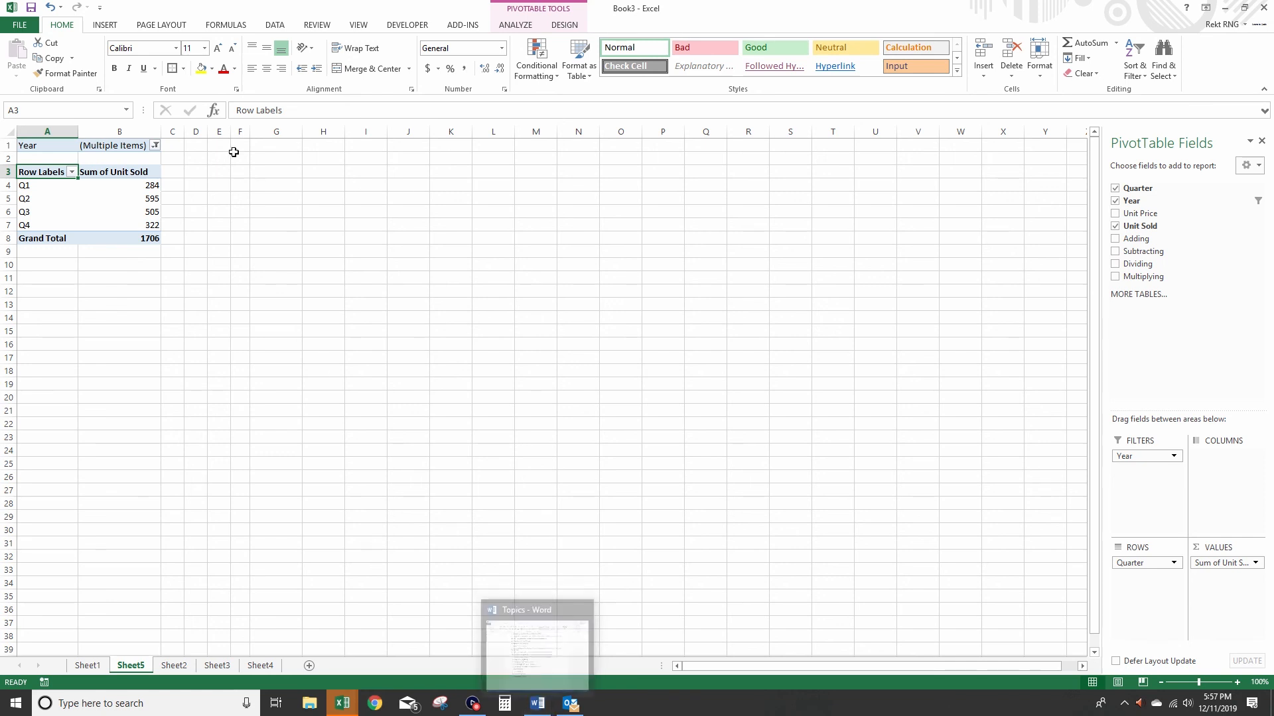
click(181, 211)
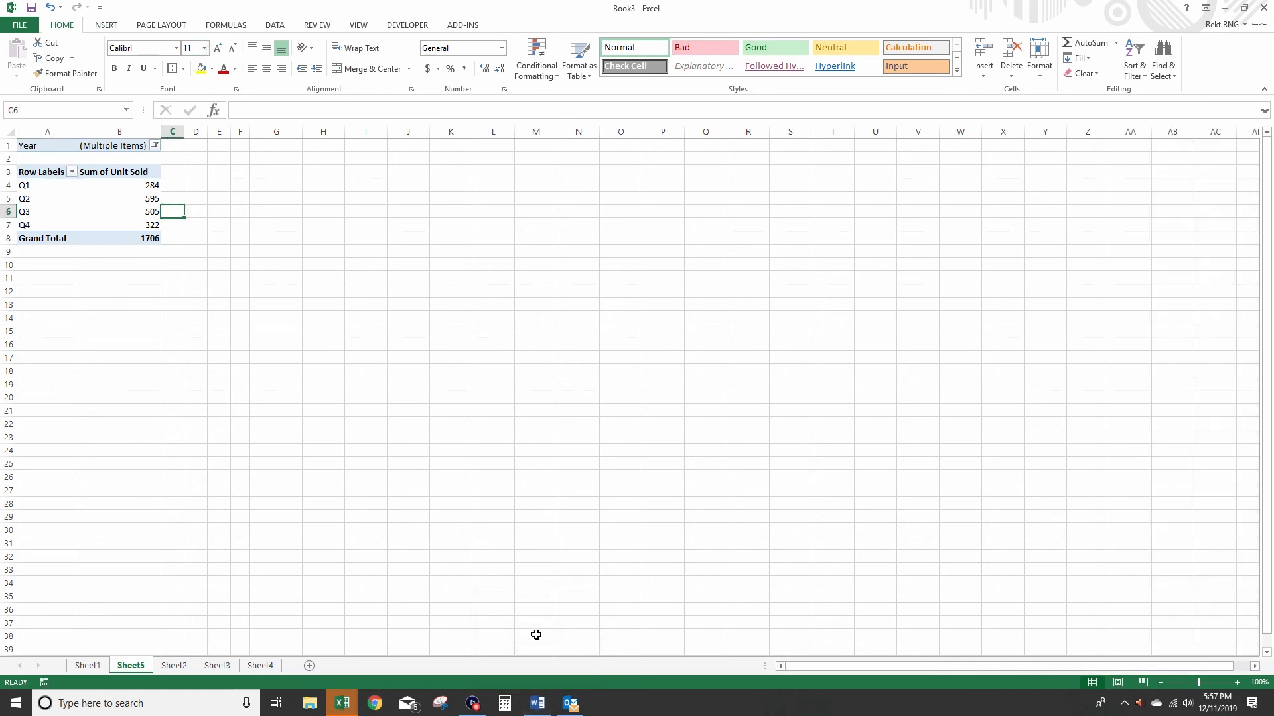
click(478, 706)
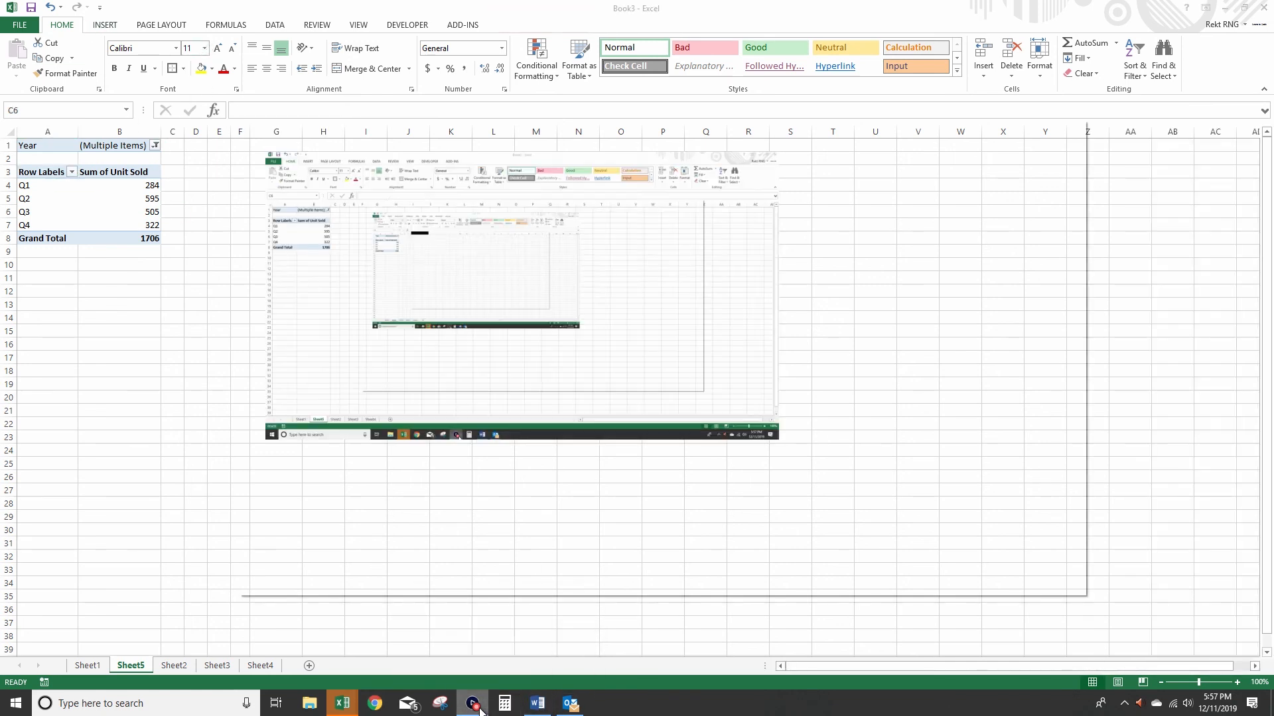